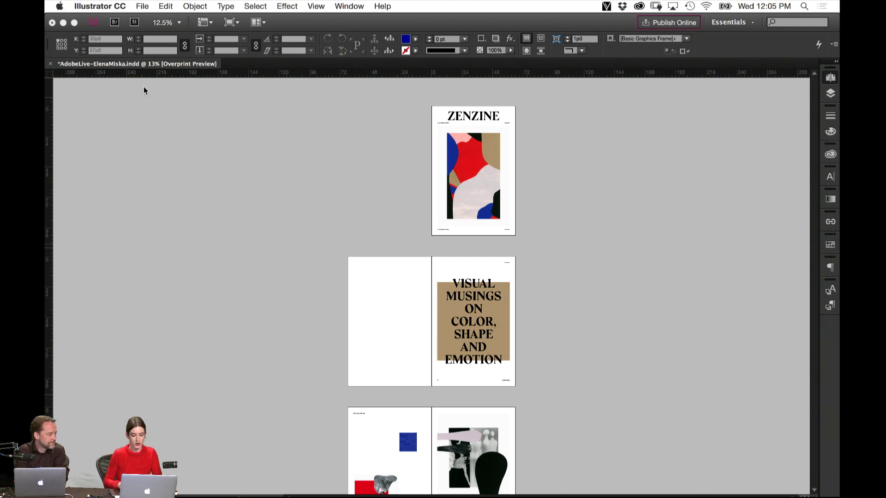
Switch to InDesign and examine the ZENZINE cover and the opening spreads of the zine at different magnifications.
{"action": "left_click", "coordinate": [378, 318]}
{"action": "key", "text": "super+equal"}
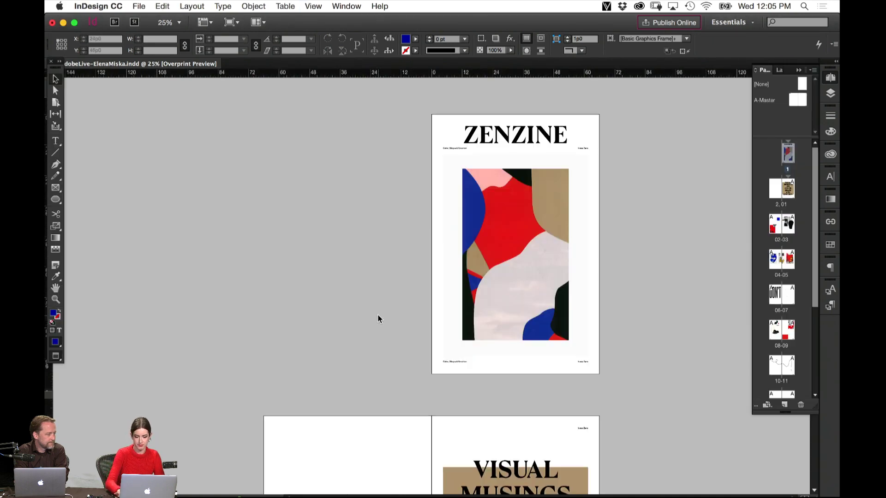
{"action": "key", "text": "super+equal"}
{"action": "left_click_drag", "start_coordinate": [435, 210], "coordinate": [226, 287]}
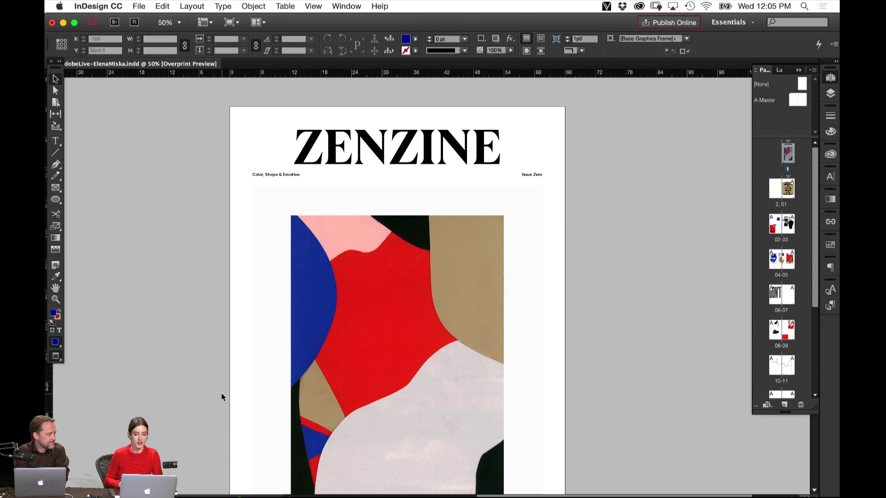
{"action": "left_click_drag", "start_coordinate": [214, 405], "coordinate": [275, 339]}
{"action": "left_click_drag", "start_coordinate": [271, 305], "coordinate": [271, 390]}
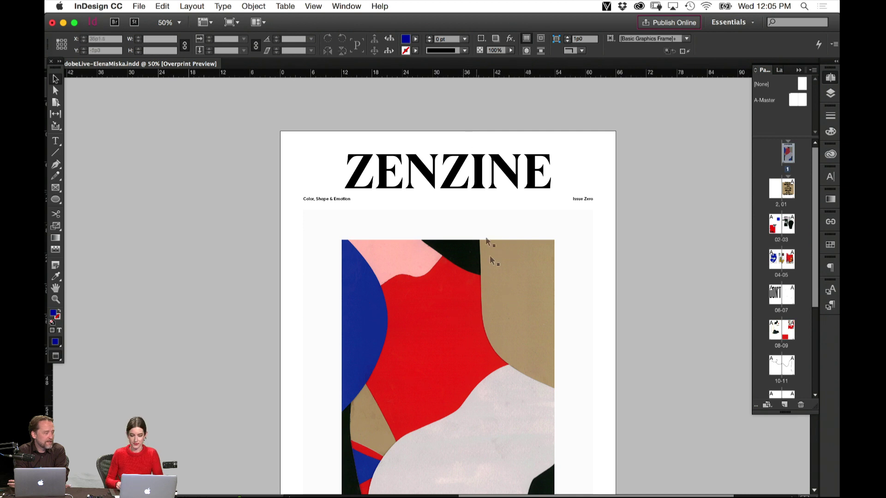
{"action": "key", "text": "super+minus"}
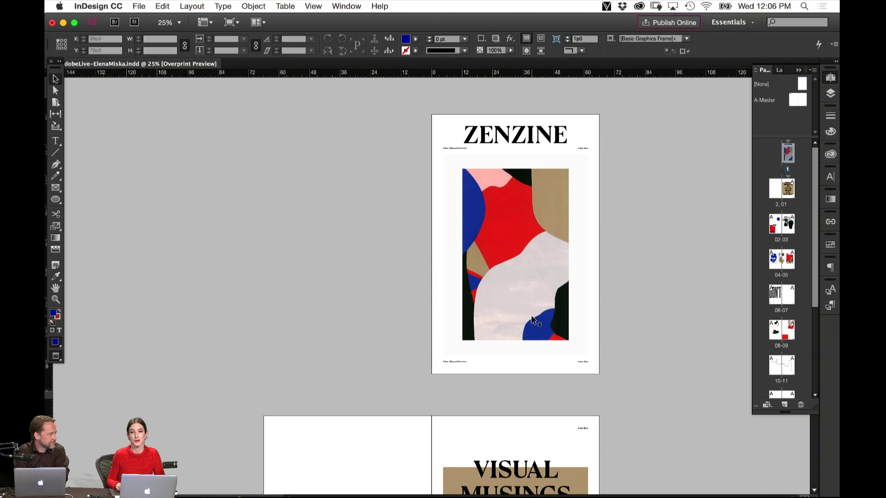
{"action": "left_click_drag", "start_coordinate": [636, 367], "coordinate": [636, 355]}
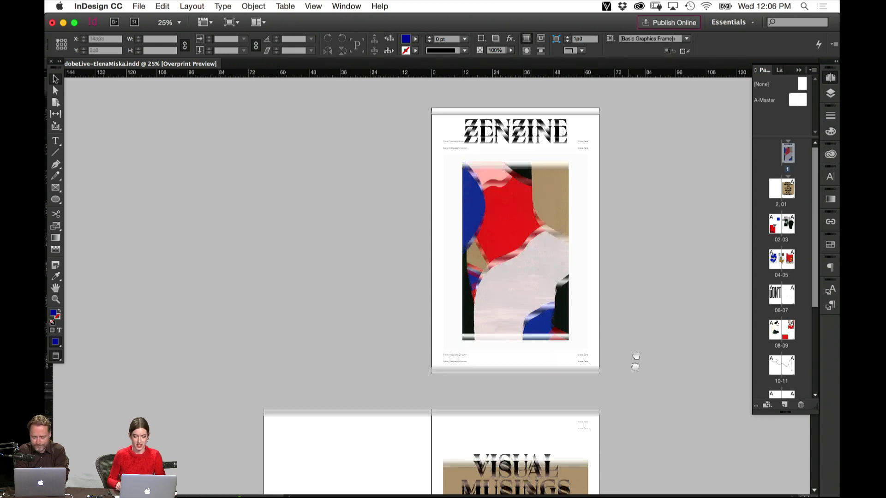
{"action": "scroll", "coordinate": [636, 355], "scroll_direction": "down", "scroll_amount": 10}
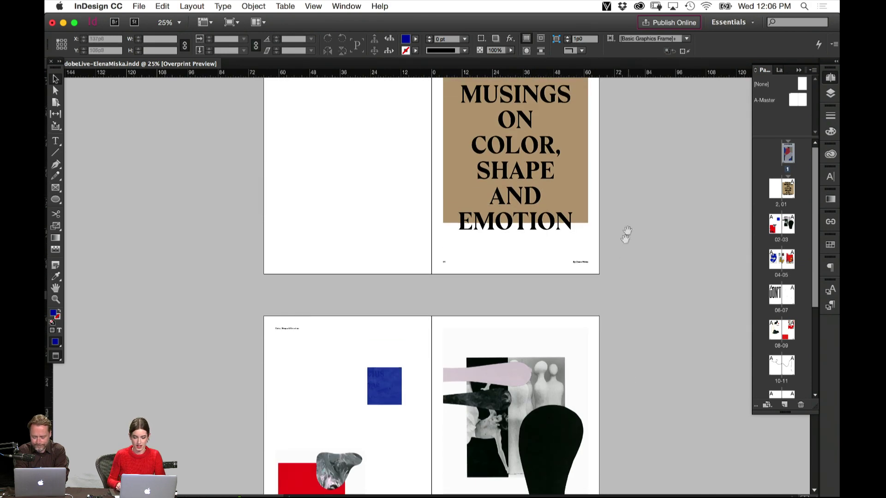
{"action": "scroll", "coordinate": [630, 198], "scroll_direction": "up", "scroll_amount": 10}
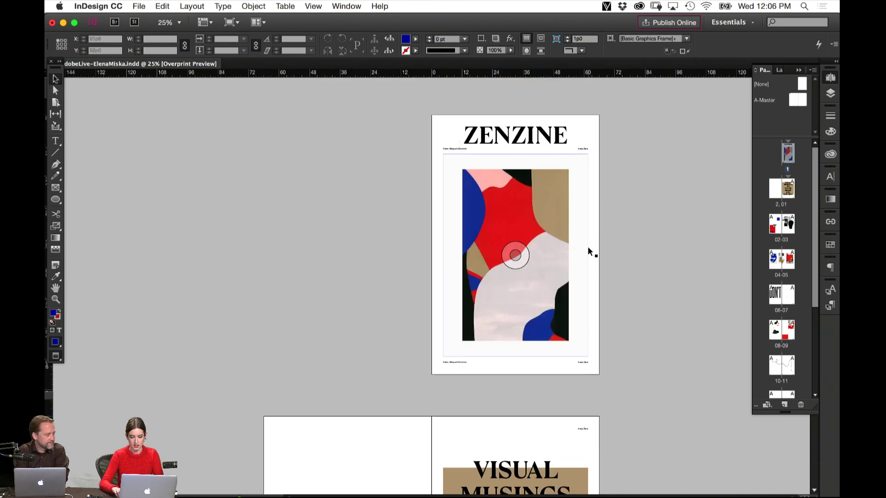
Present the zine full screen and page through it from the cover to the curved-text spread on pages 10-11.
{"action": "key", "text": "shift+w"}
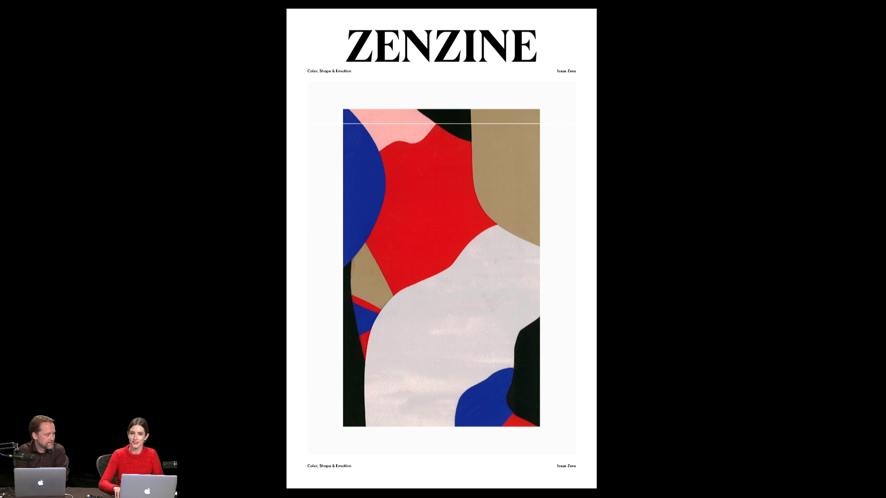
{"action": "key", "text": "Right"}
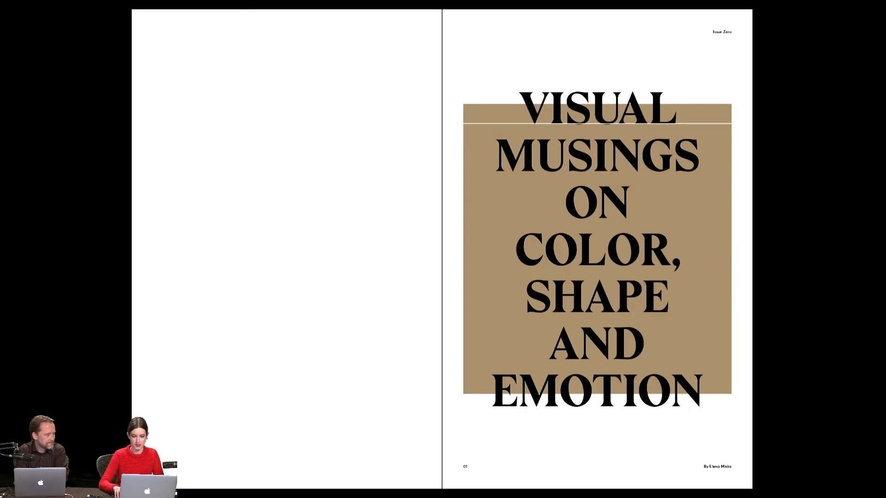
{"action": "key", "text": "Right"}
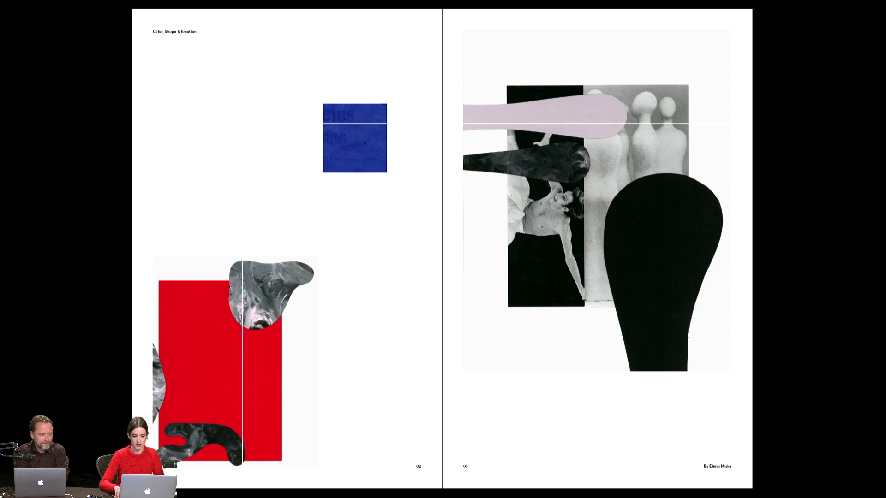
{"action": "key", "text": "Right"}
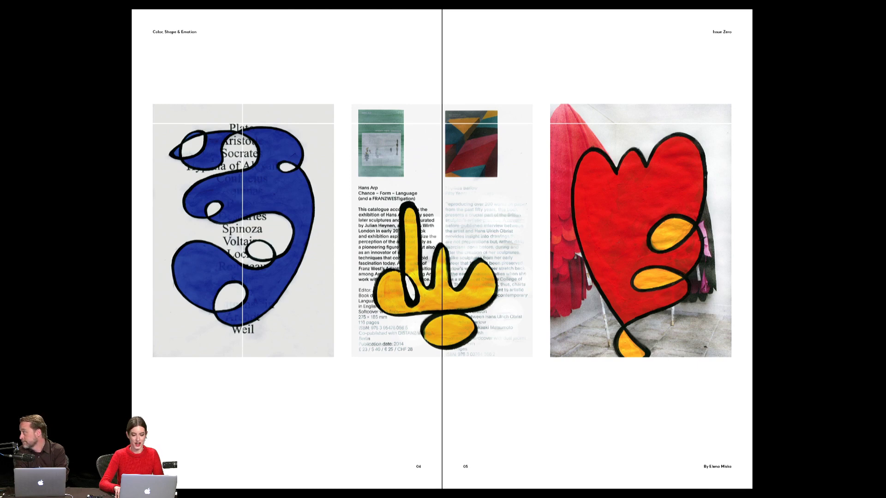
{"action": "key", "text": "Right"}
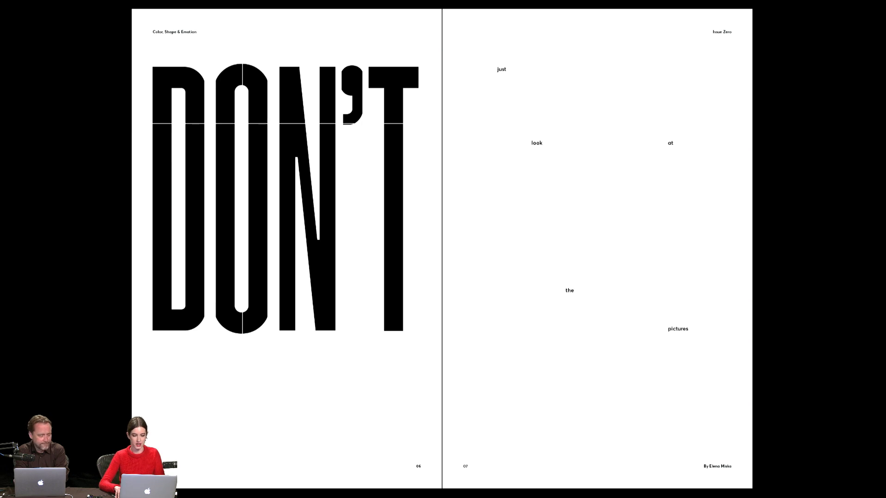
{"action": "key", "text": "Right"}
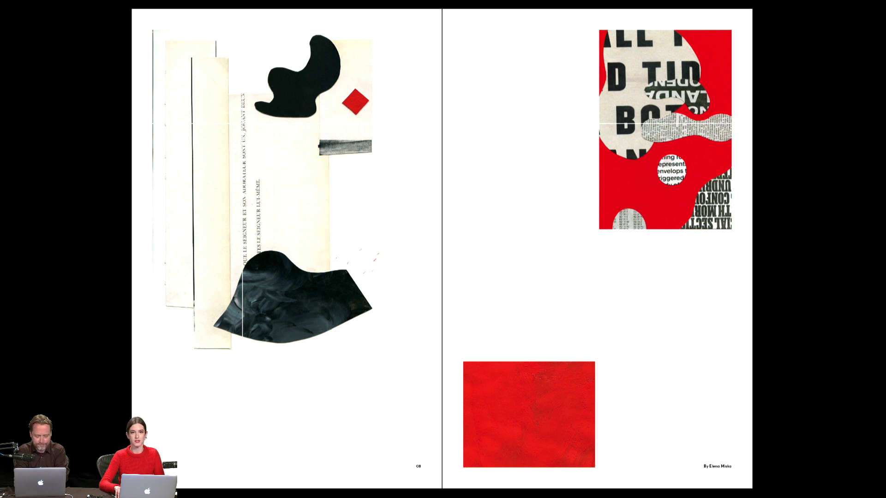
{"action": "key", "text": "Right"}
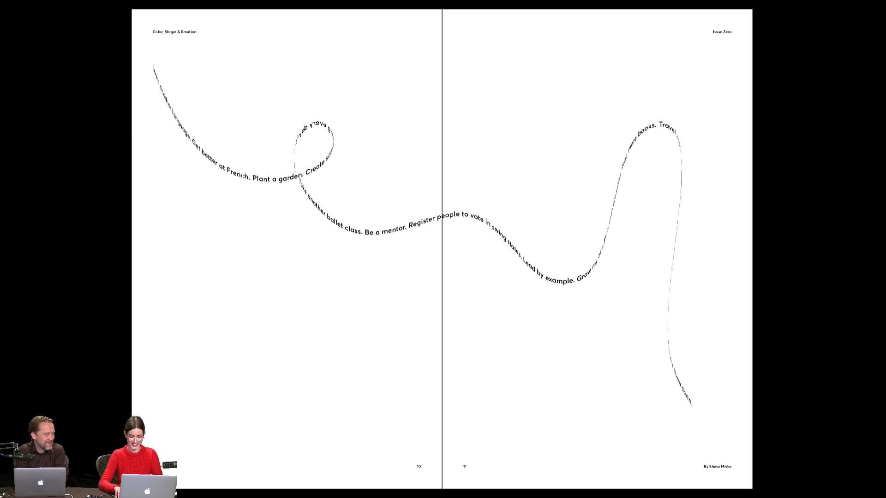
{"action": "key", "text": "Escape"}
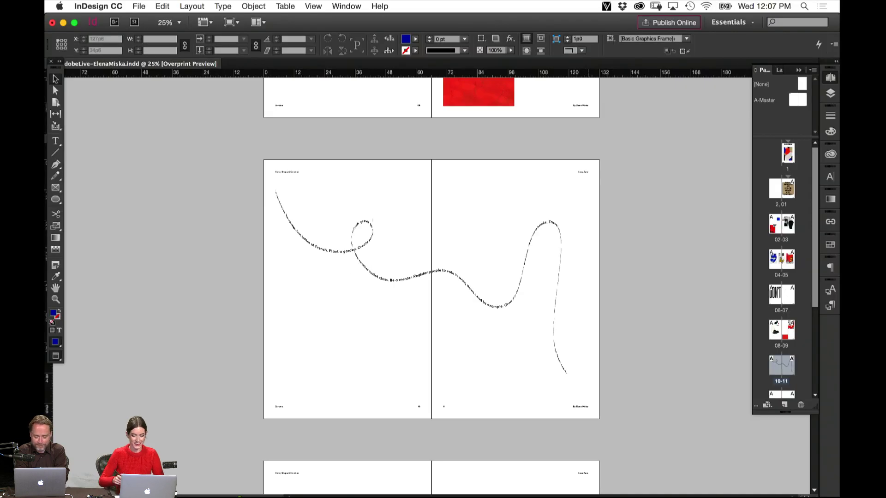
Return to the zine's cover and examine the ZENZINE masthead lettering up close.
{"action": "scroll", "coordinate": [633, 355], "scroll_direction": "up", "scroll_amount": 20}
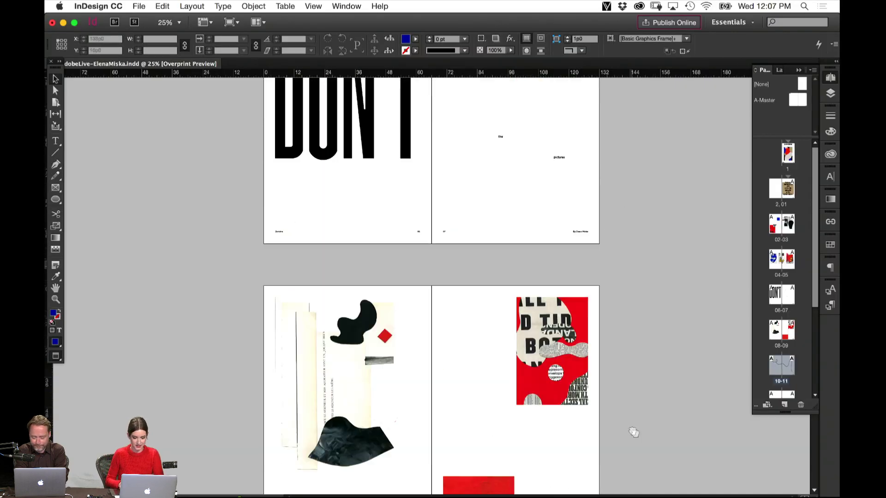
{"action": "scroll", "coordinate": [610, 301], "scroll_direction": "up", "scroll_amount": 9}
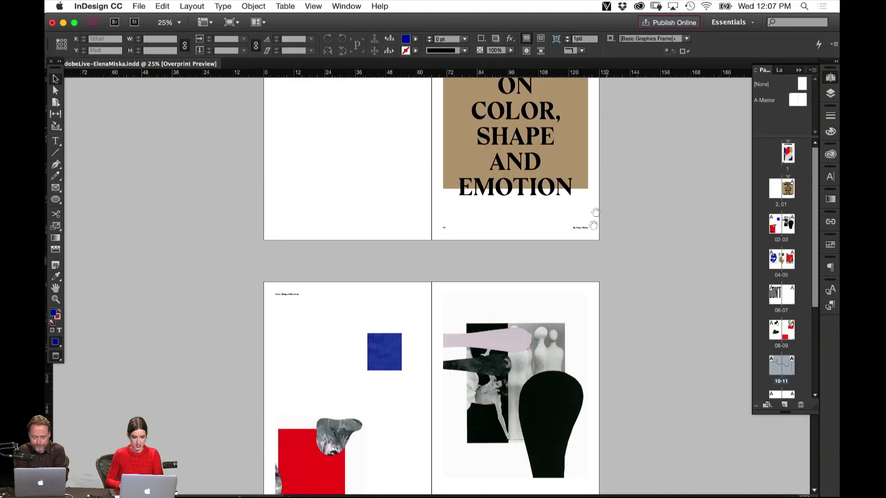
{"action": "scroll", "coordinate": [595, 332], "scroll_direction": "up", "scroll_amount": 5}
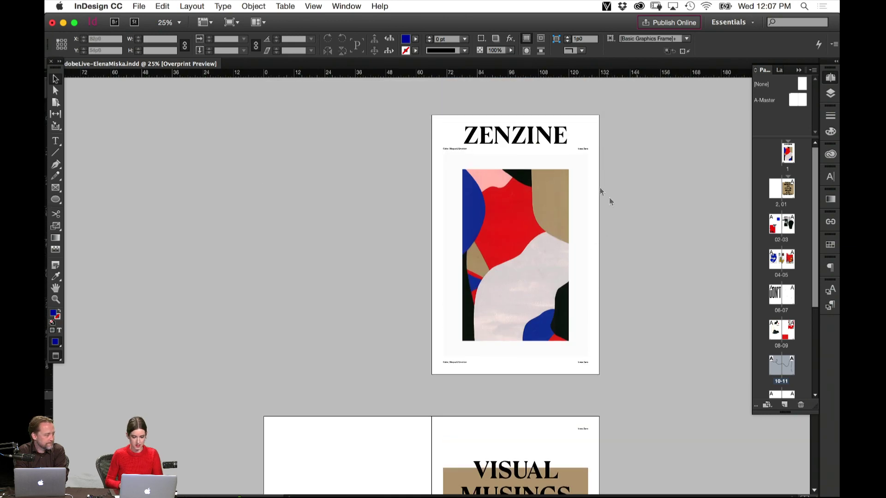
{"action": "key", "text": "z"}
{"action": "left_click_drag", "start_coordinate": [441, 107], "coordinate": [585, 180]}
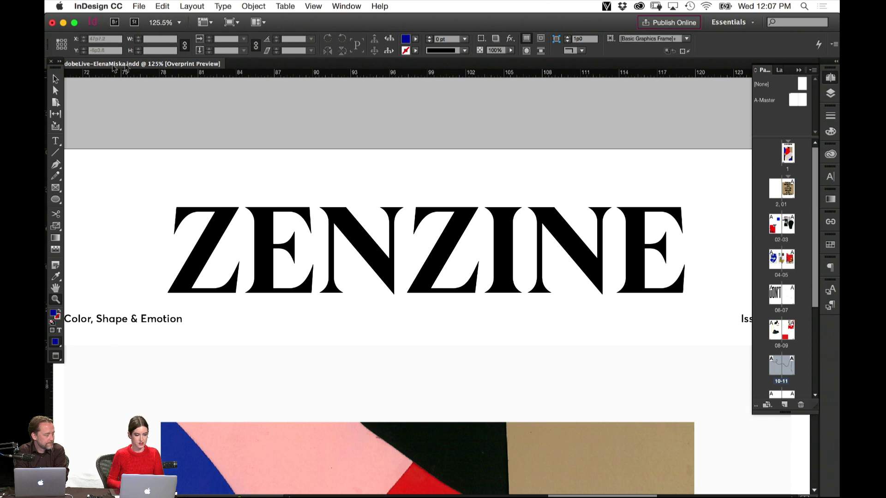
{"action": "left_click", "coordinate": [55, 78]}
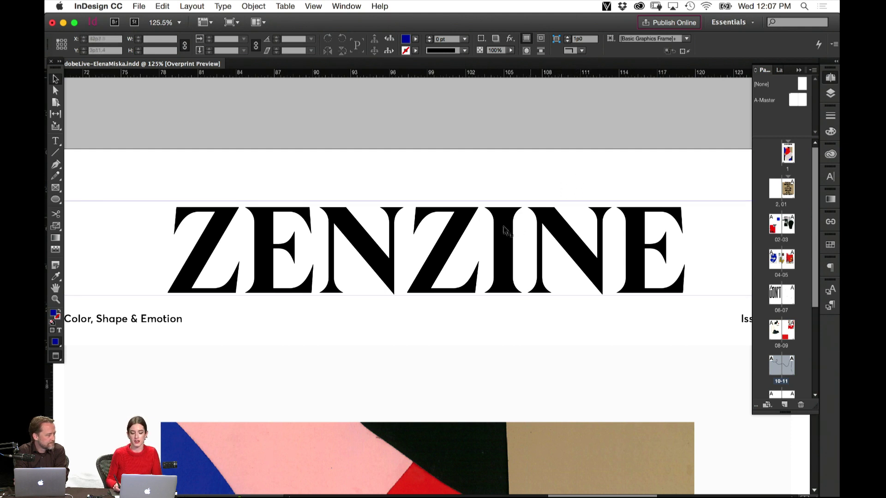
{"action": "left_click_drag", "start_coordinate": [585, 153], "coordinate": [526, 206]}
{"action": "left_click", "coordinate": [521, 192]}
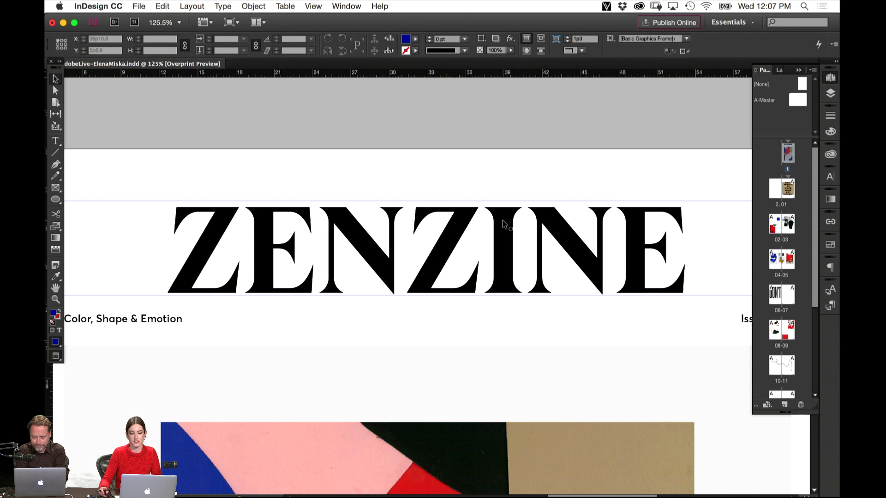
{"action": "left_click_drag", "start_coordinate": [523, 191], "coordinate": [540, 144]}
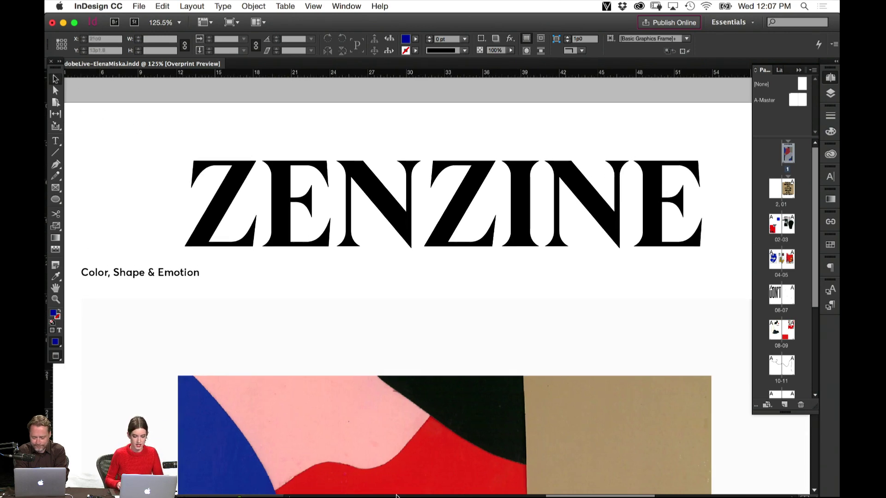
Switch to Illustrator, create a landscape Tabloid CMYK document of 1224 x 792 pt, and enlarge its window with Pathfinder collapsed.
{"action": "left_click", "coordinate": [445, 396]}
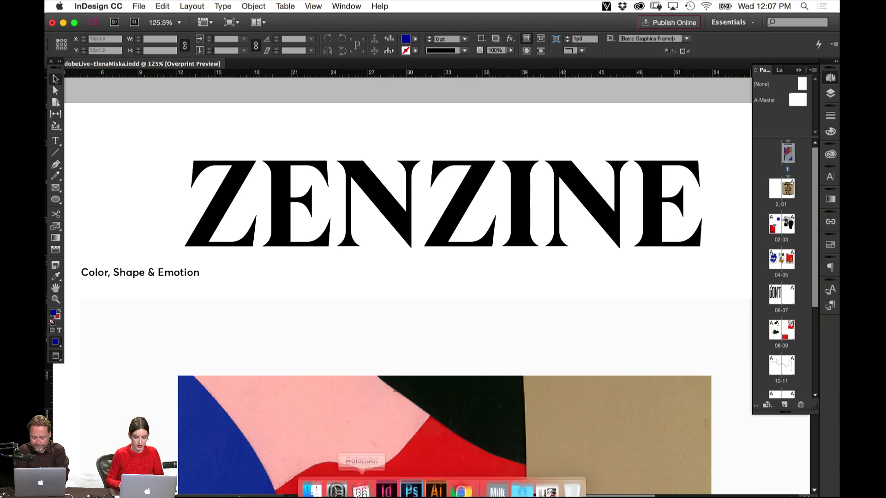
{"action": "left_click", "coordinate": [436, 482]}
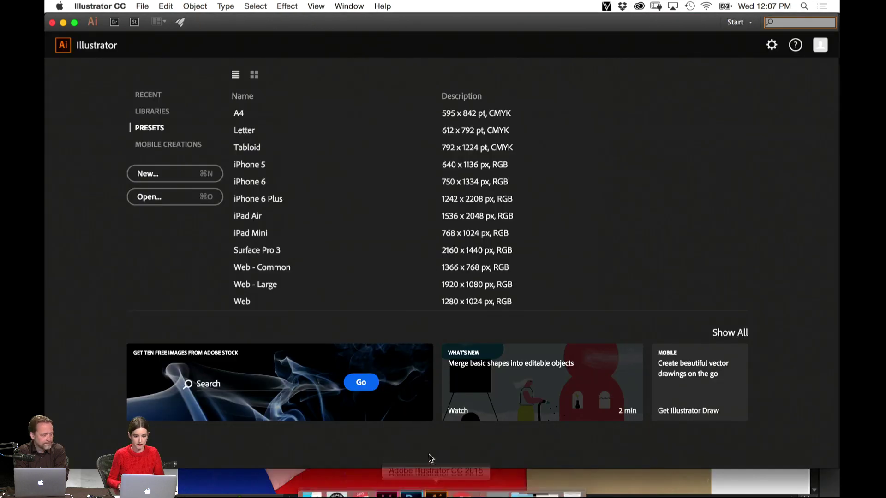
{"action": "left_click", "coordinate": [182, 173]}
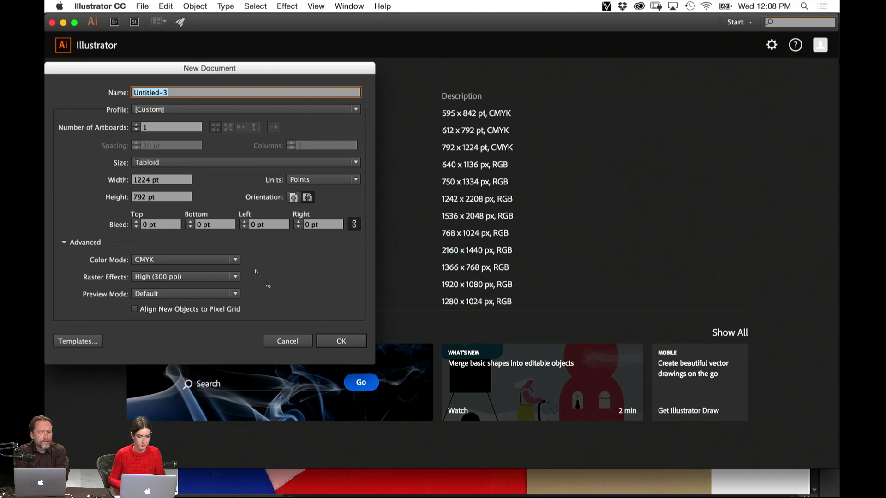
{"action": "left_click", "coordinate": [342, 341]}
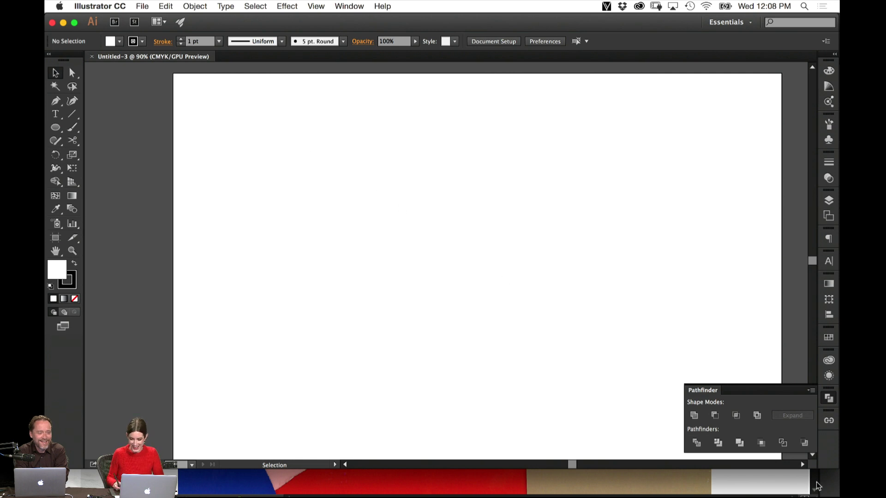
{"action": "left_click_drag", "start_coordinate": [827, 463], "coordinate": [830, 493]}
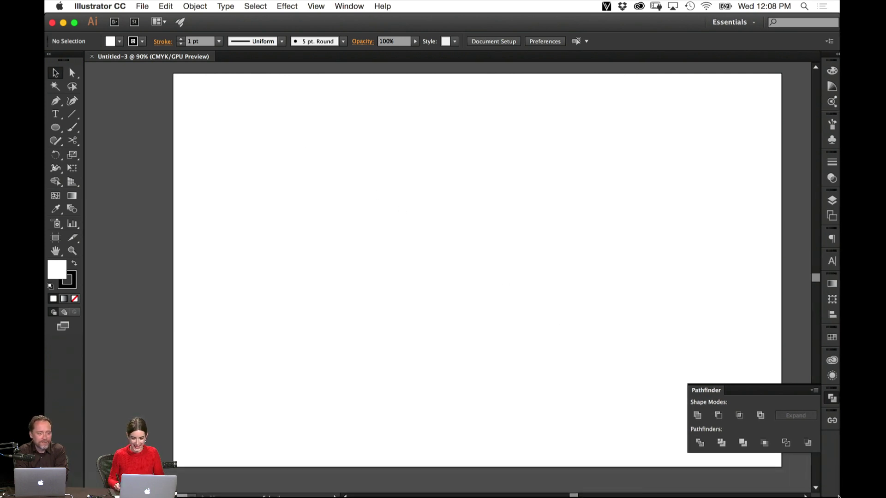
{"action": "left_click", "coordinate": [803, 393]}
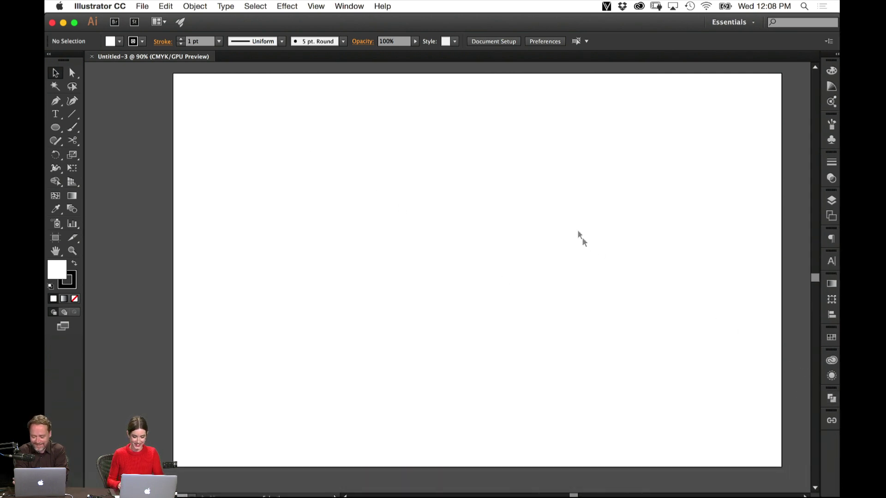
Set the default colors to a black fill with no stroke.
{"action": "left_click_drag", "start_coordinate": [586, 176], "coordinate": [524, 253]}
{"action": "key", "text": "super+equal"}
{"action": "key", "text": "super+equal"}
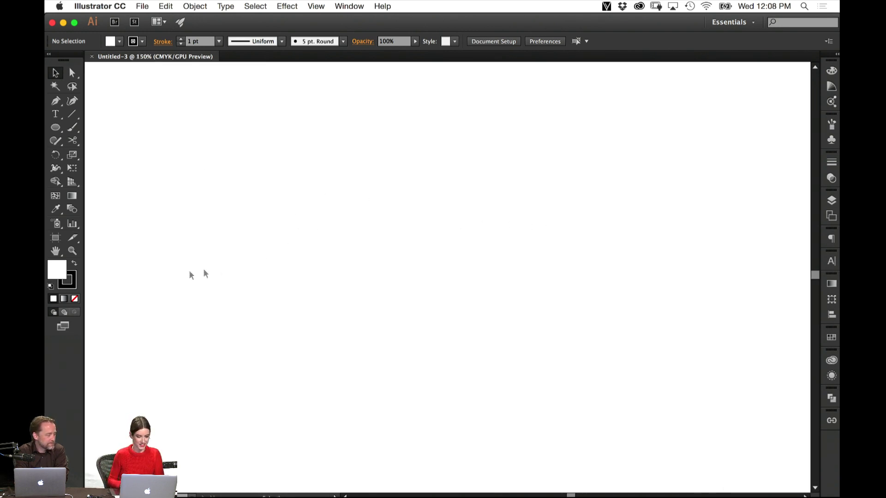
{"action": "left_click", "coordinate": [75, 263]}
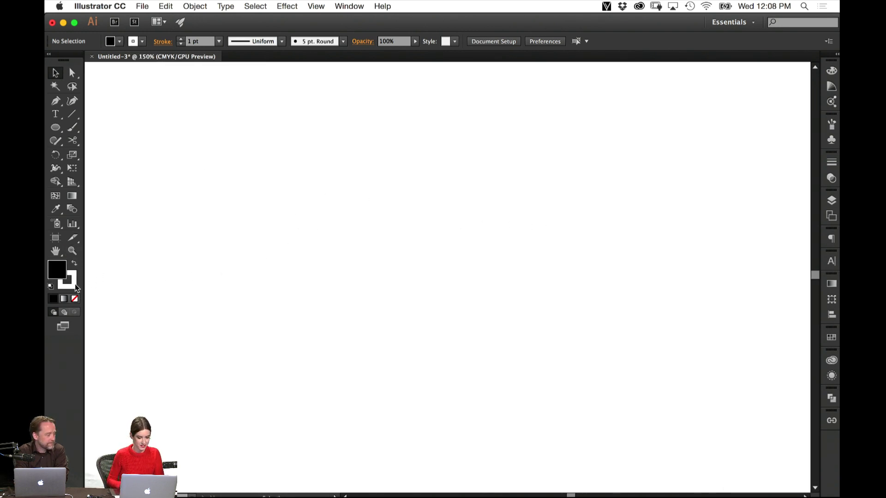
{"action": "left_click", "coordinate": [74, 299]}
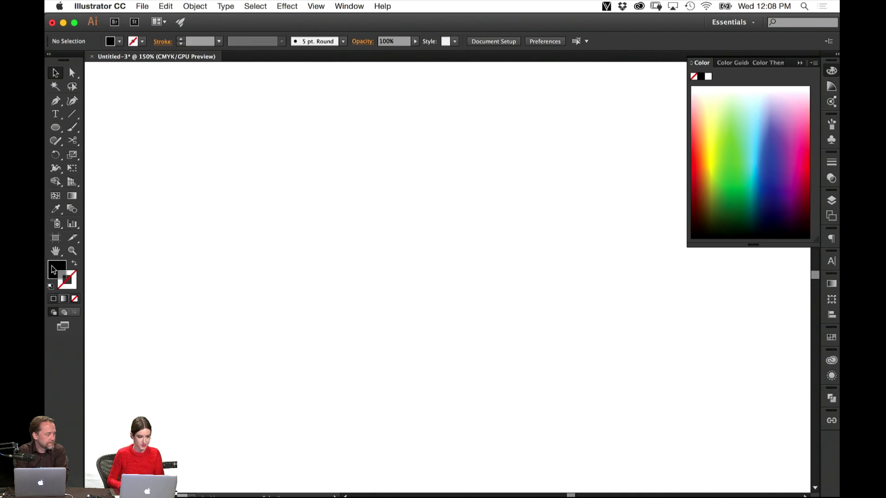
Start a point text object in the upper part of the artboard and set its font to Eksell Display Medium.
{"action": "left_click", "coordinate": [55, 115]}
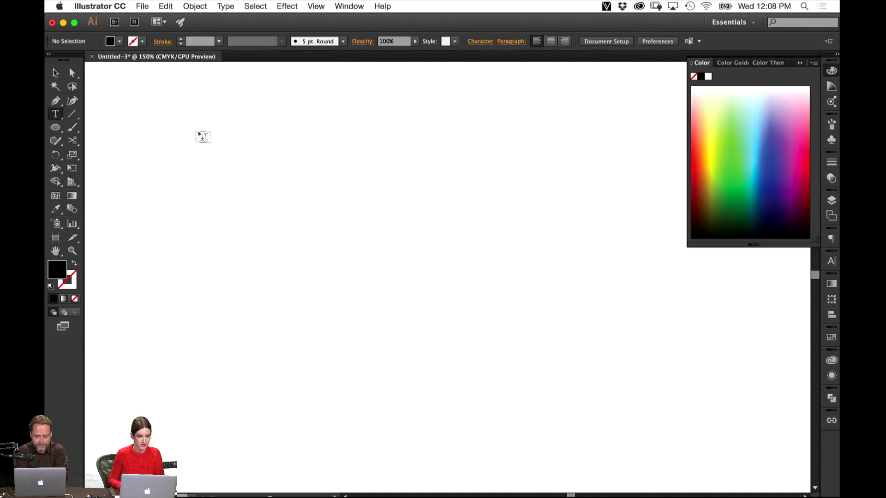
{"action": "left_click", "coordinate": [206, 123]}
{"action": "left_click", "coordinate": [461, 42]}
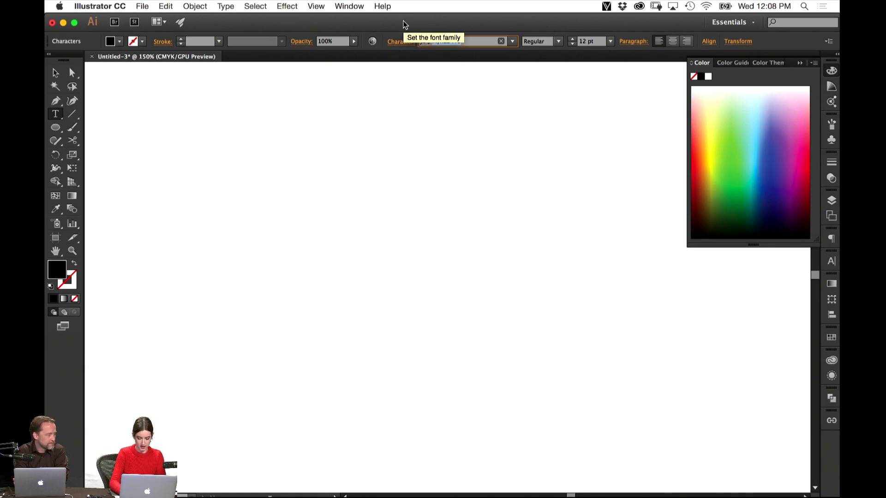
{"action": "type", "text": "ekse"}
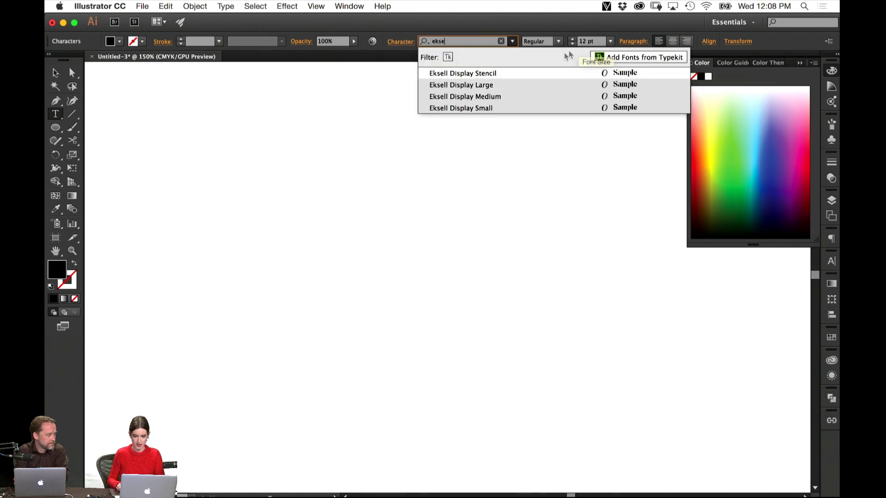
{"action": "left_click", "coordinate": [532, 95]}
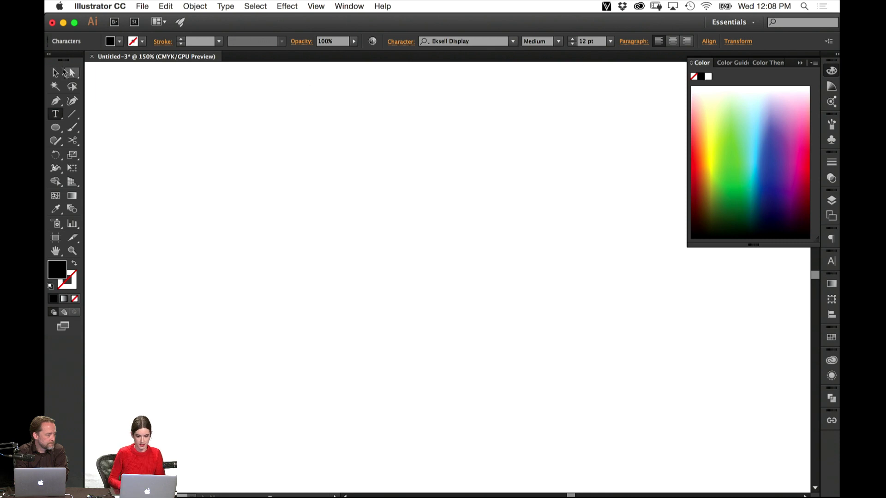
Enter ZENZINE as point text in the upper part of the artboard and select the whole word.
{"action": "left_click", "coordinate": [60, 68]}
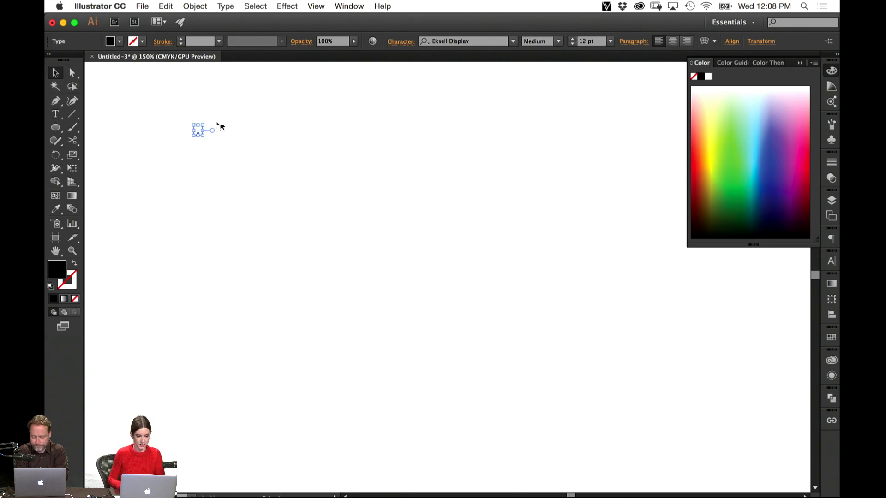
{"action": "key", "text": "t"}
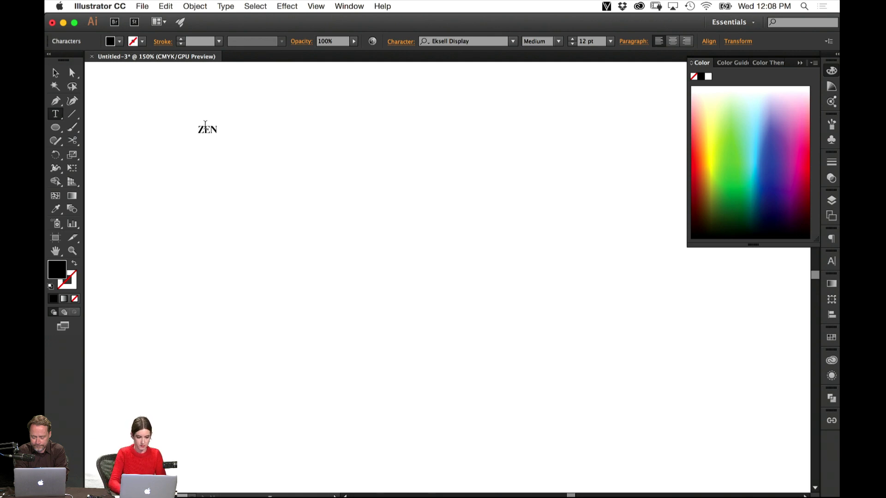
{"action": "type", "text": "INE"}
{"action": "key", "text": "super+a"}
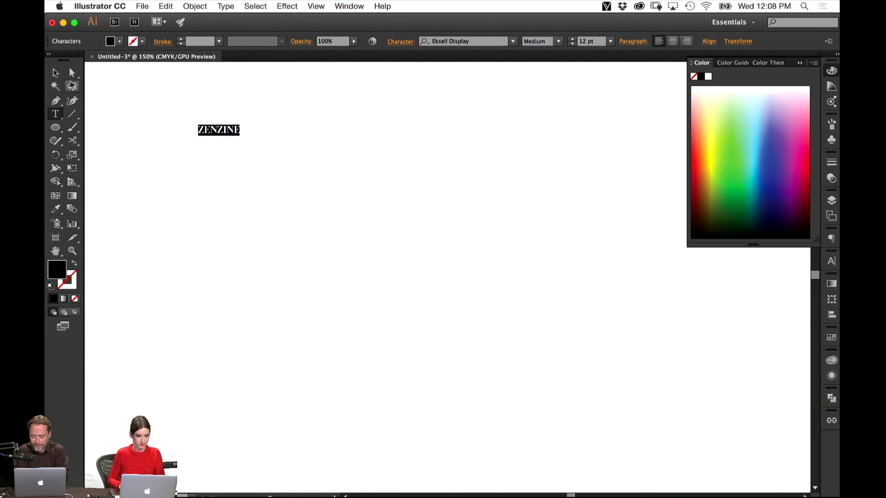
Scale the ZENZINE text up freehand to about 103 pt and collapse the Color panel.
{"action": "left_click", "coordinate": [55, 71]}
{"action": "key", "text": "s"}
{"action": "left_click_drag", "start_coordinate": [240, 160], "coordinate": [498, 340]}
{"action": "key", "text": "v"}
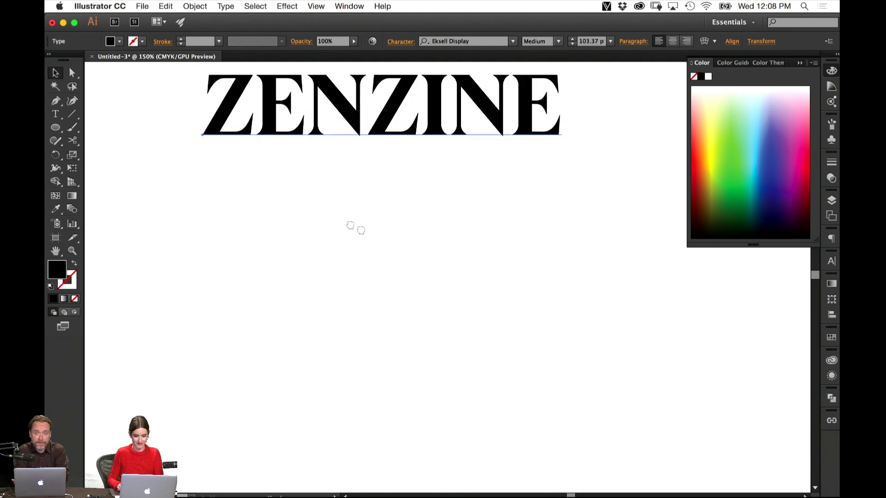
{"action": "left_click_drag", "start_coordinate": [355, 227], "coordinate": [480, 303]}
{"action": "left_click_drag", "start_coordinate": [477, 239], "coordinate": [405, 302]}
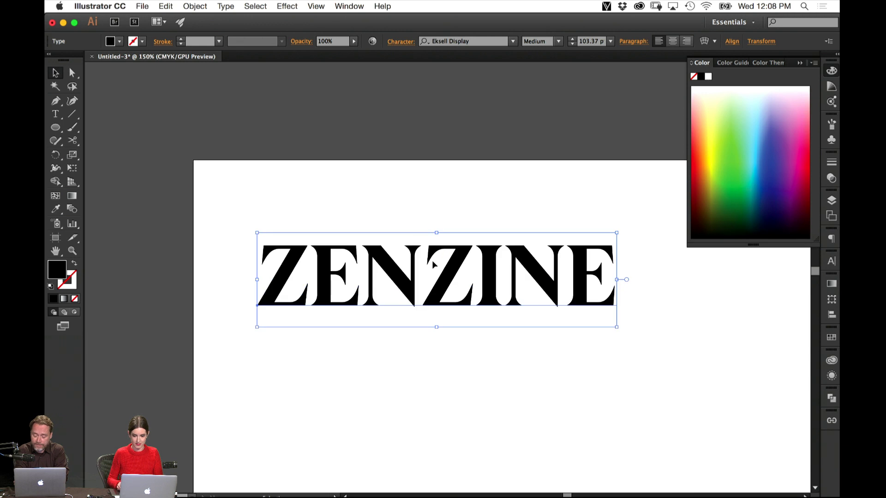
{"action": "left_click", "coordinate": [800, 63]}
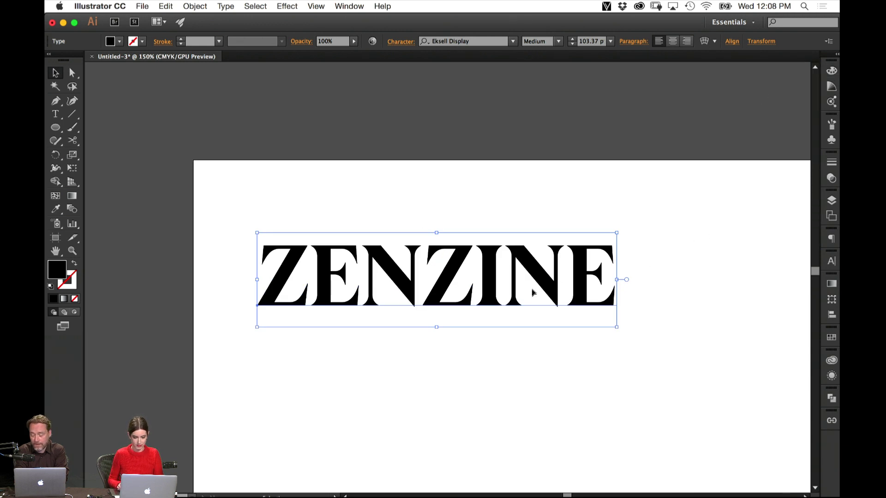
Scale the ZENZINE text down to about 57 pt and move it closer to the artboard's upper-left corner.
{"action": "key", "text": "super+equal"}
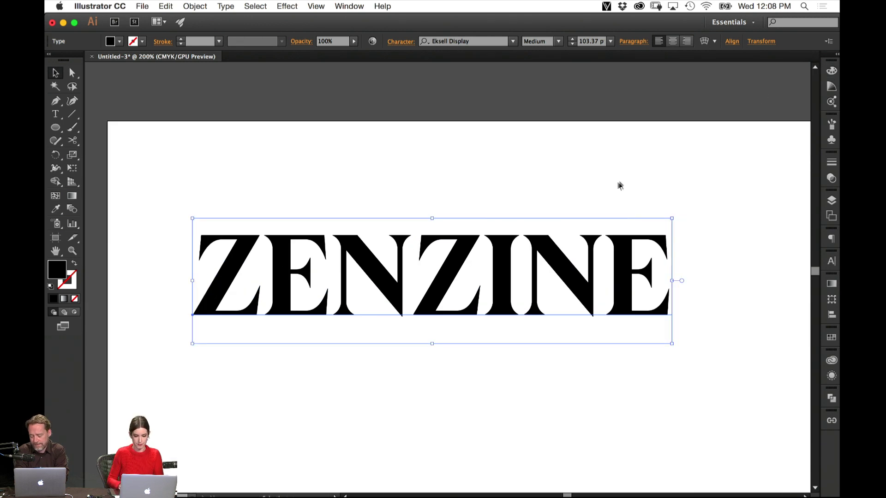
{"action": "key", "text": "s"}
{"action": "left_click_drag", "start_coordinate": [639, 353], "coordinate": [615, 324]}
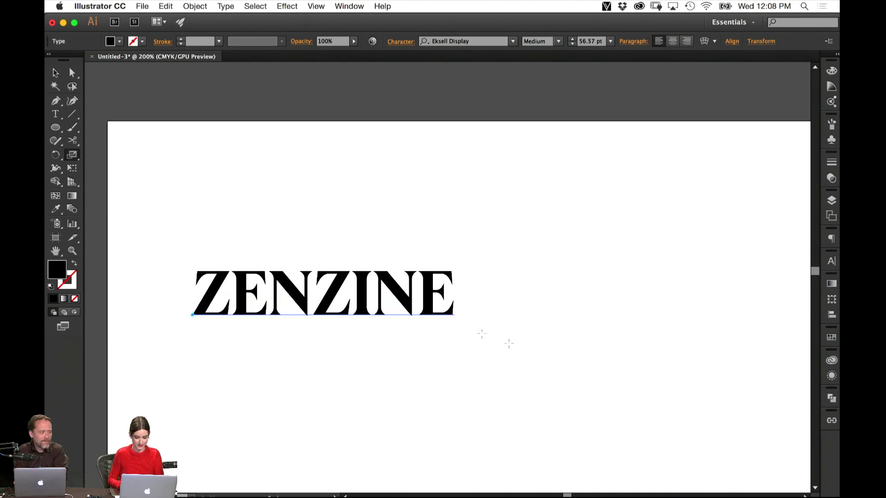
{"action": "key", "text": "v"}
{"action": "left_click_drag", "start_coordinate": [344, 297], "coordinate": [316, 216]}
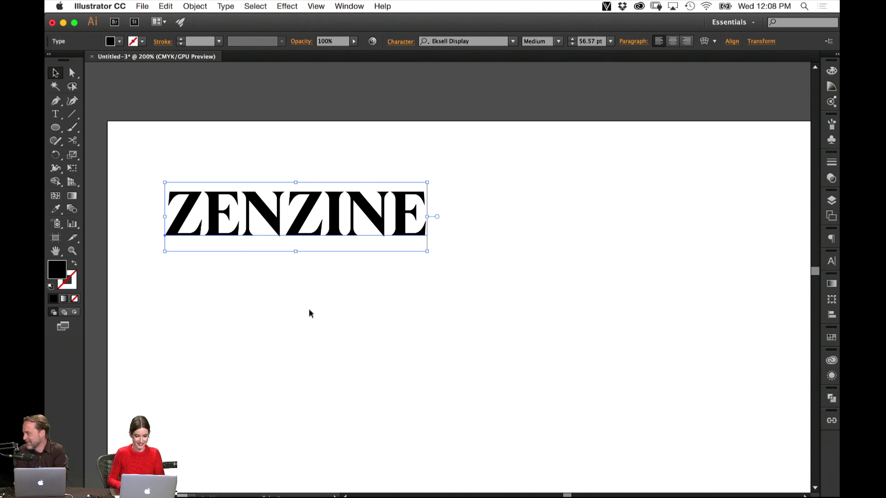
Duplicate the ZENZINE text straight down so that a second row sits directly below the original.
{"action": "scroll", "coordinate": [406, 351], "scroll_direction": "left", "scroll_amount": 3}
{"action": "key", "text": "super+equal"}
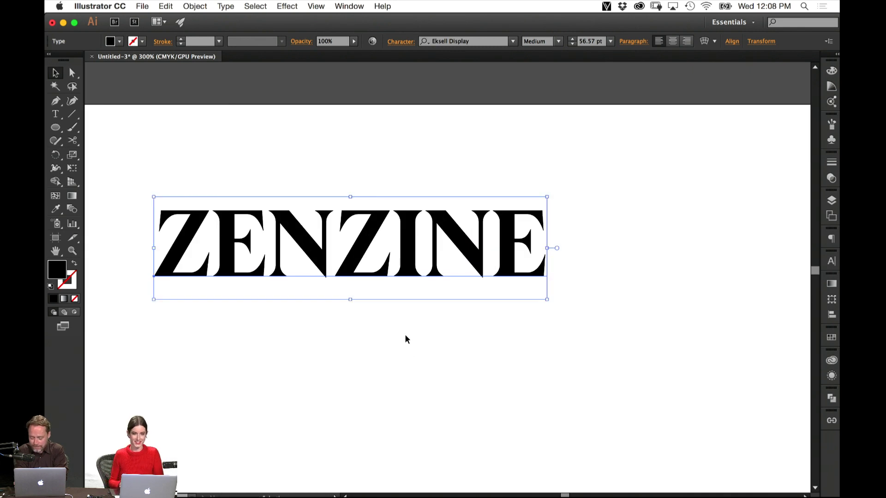
{"action": "scroll", "coordinate": [406, 353], "scroll_direction": "left", "scroll_amount": 2}
{"action": "scroll", "coordinate": [406, 352], "scroll_direction": "up", "scroll_amount": 1}
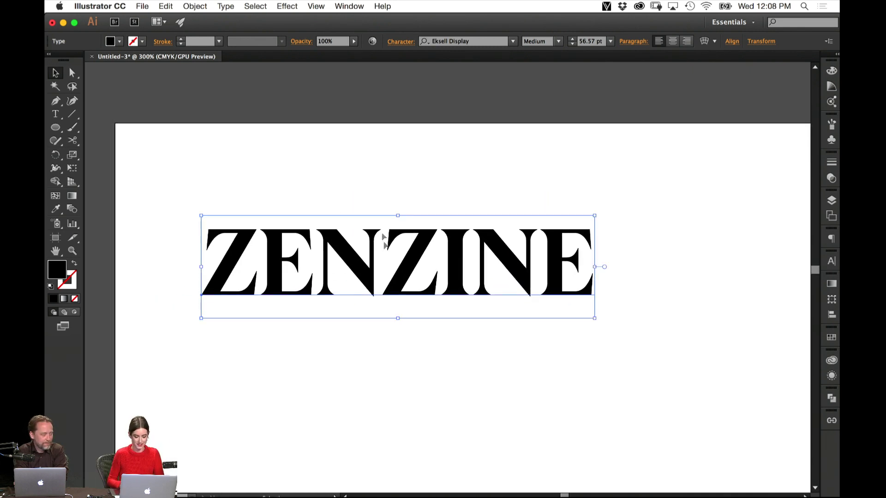
{"action": "scroll", "coordinate": [368, 246], "scroll_direction": "down", "scroll_amount": 1}
{"action": "left_click", "coordinate": [318, 190]}
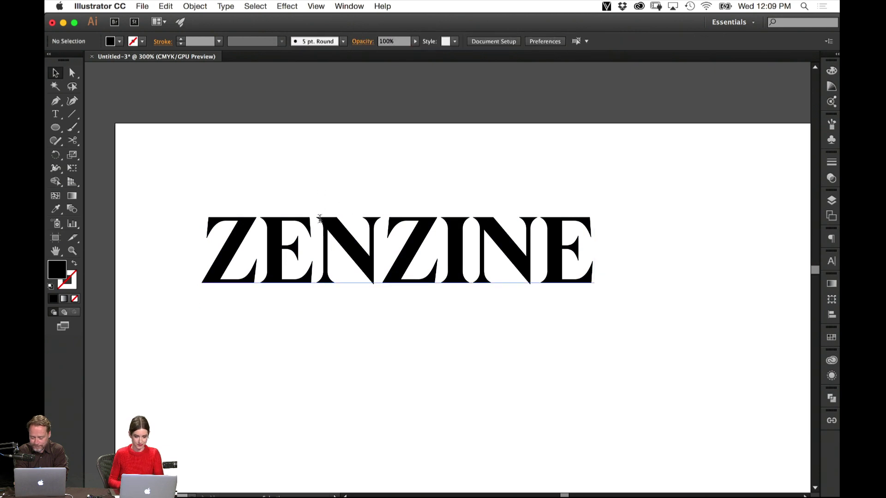
{"action": "key", "text": "t"}
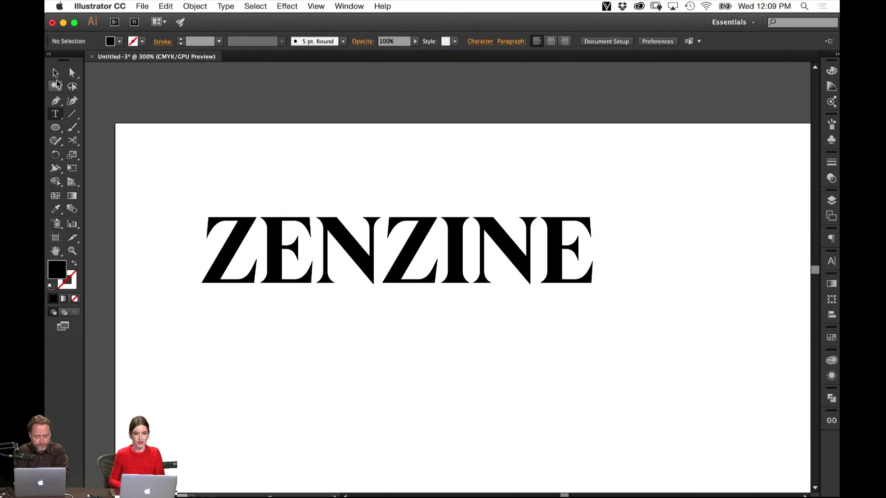
{"action": "left_click", "coordinate": [56, 72]}
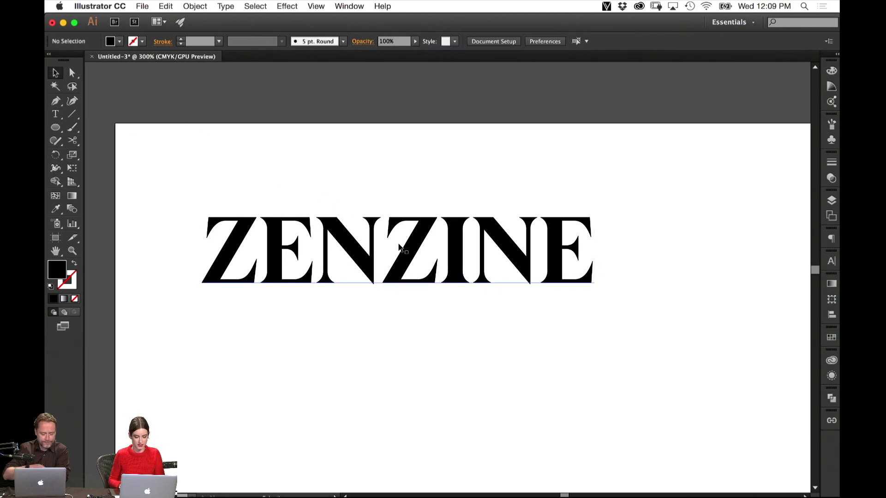
{"action": "left_click_drag", "start_coordinate": [406, 250], "coordinate": [406, 351]}
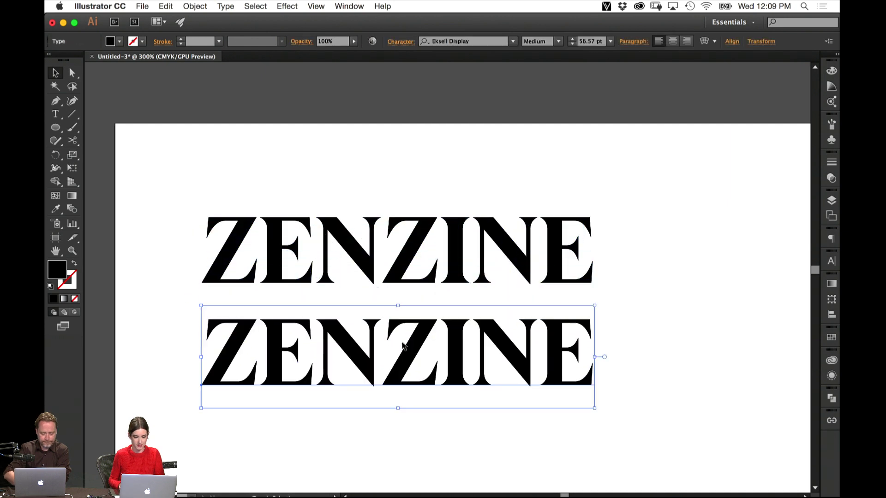
Set the font style of the upper ZENZINE row to Eksell Display Small.
{"action": "scroll", "coordinate": [384, 205], "scroll_direction": "down", "scroll_amount": 4}
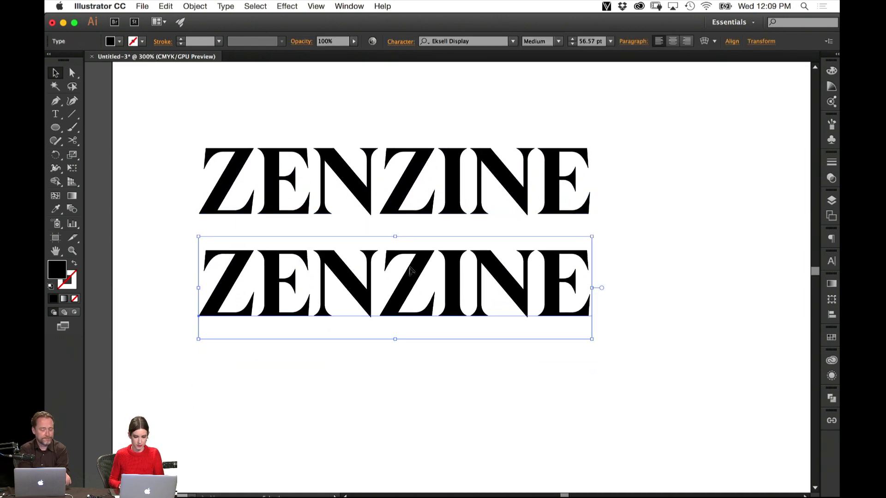
{"action": "double_click", "coordinate": [420, 194]}
{"action": "key", "text": "super+a"}
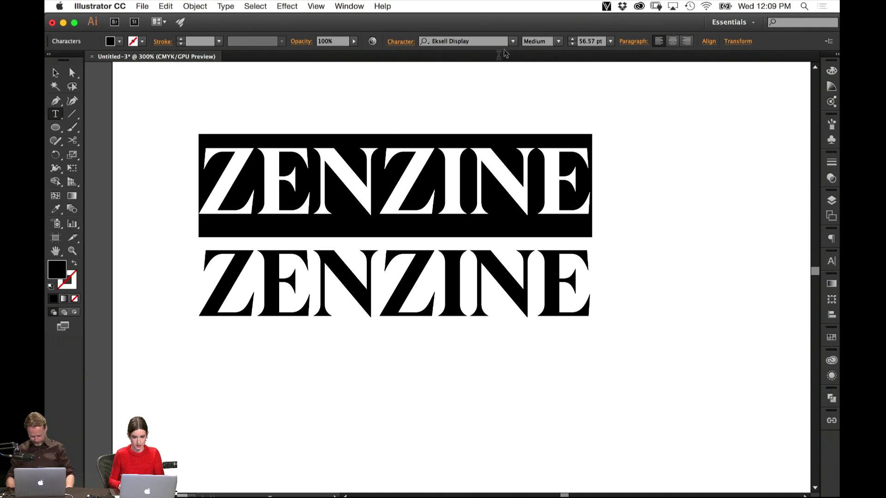
{"action": "left_click", "coordinate": [559, 41]}
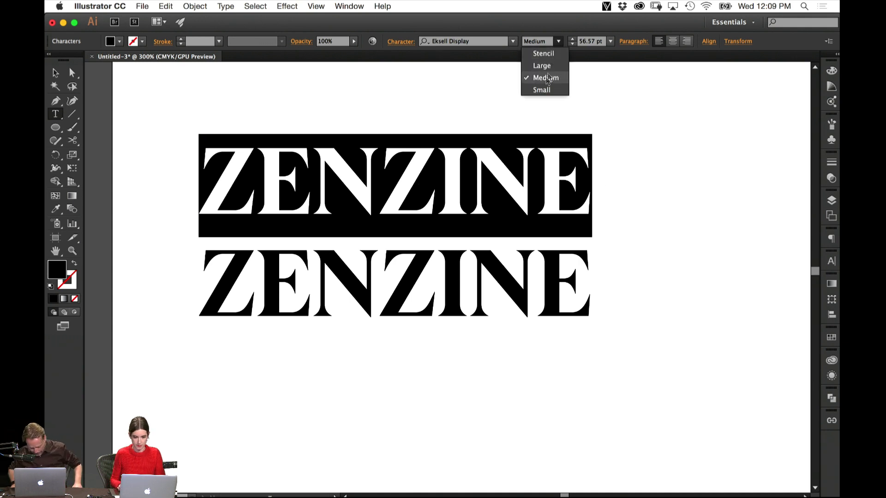
{"action": "left_click", "coordinate": [542, 89]}
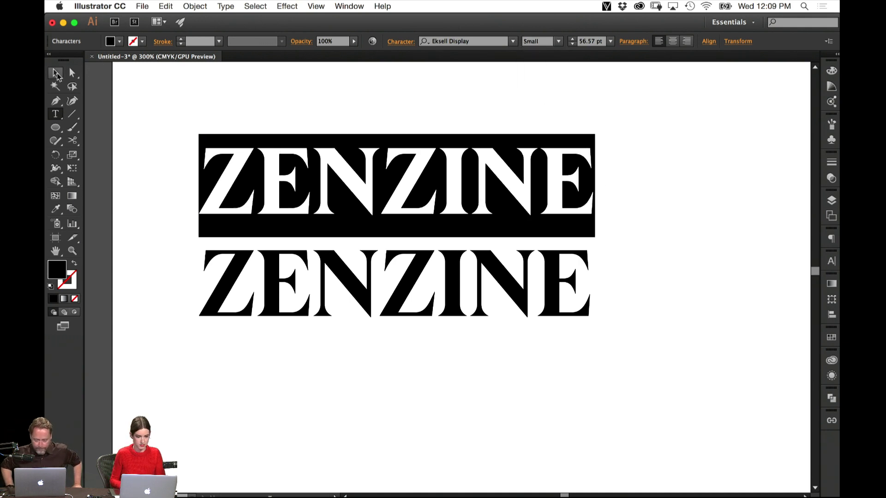
Duplicate the Medium ZENZINE row straight down as a third row and set its font style to Large.
{"action": "left_click", "coordinate": [57, 73]}
{"action": "left_click_drag", "start_coordinate": [472, 295], "coordinate": [472, 391]}
{"action": "key", "text": "t"}
{"action": "left_click", "coordinate": [473, 383]}
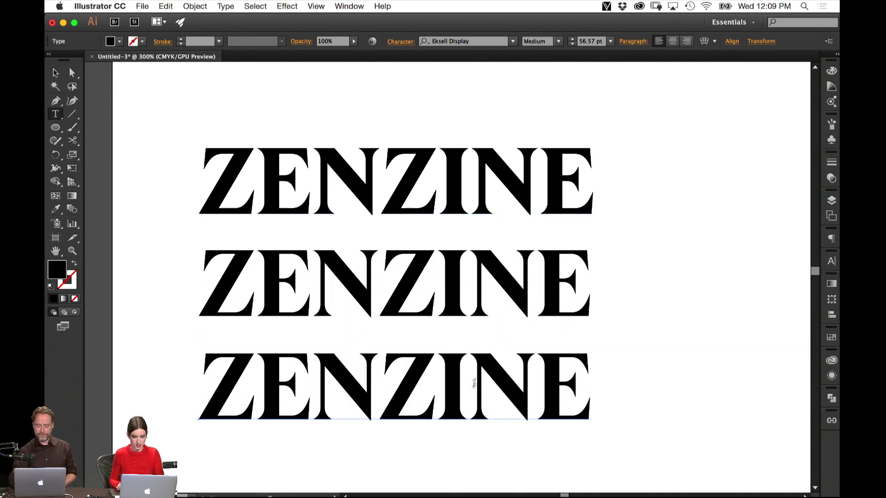
{"action": "double_click", "coordinate": [474, 383]}
{"action": "left_click", "coordinate": [558, 41]}
{"action": "left_click", "coordinate": [551, 64]}
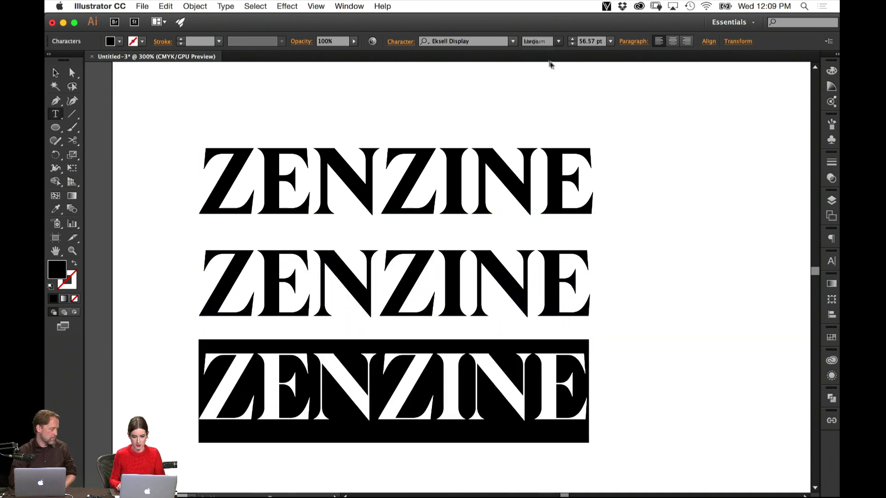
{"action": "left_click", "coordinate": [55, 72]}
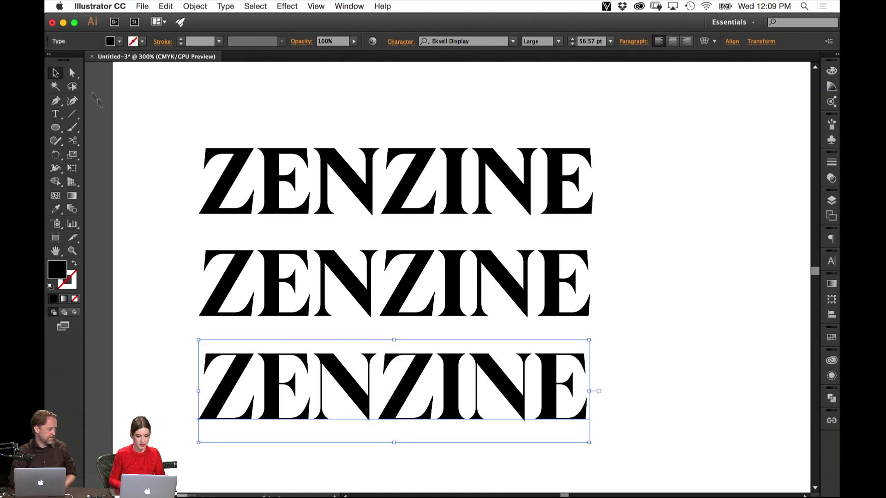
{"action": "left_click", "coordinate": [689, 280]}
Compare the stroke contrast of the Small, Medium and Large ZENZINE rows up close.
{"action": "left_click_drag", "start_coordinate": [667, 325], "coordinate": [664, 281]}
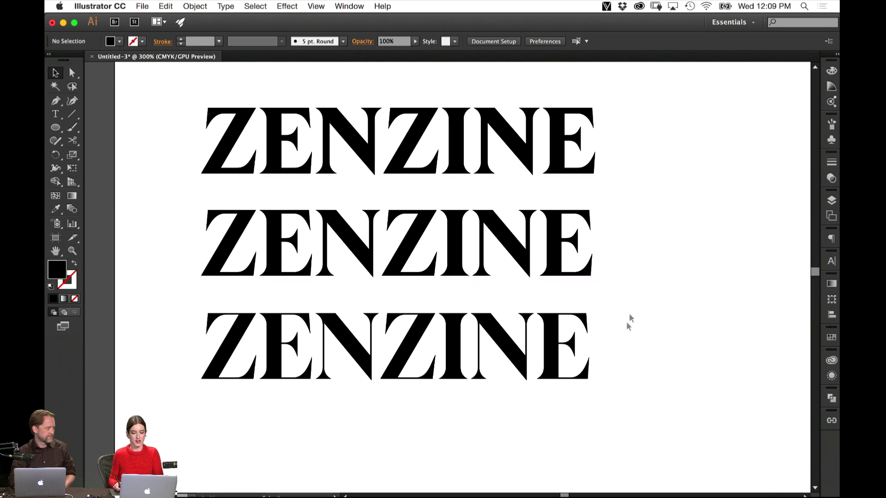
{"action": "scroll", "coordinate": [617, 384], "scroll_direction": "up", "scroll_amount": 2}
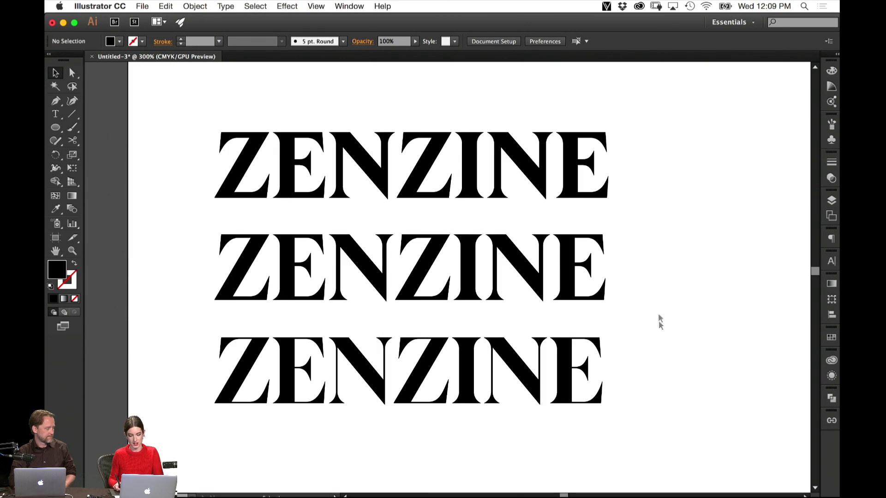
{"action": "left_click_drag", "start_coordinate": [701, 250], "coordinate": [489, 308]}
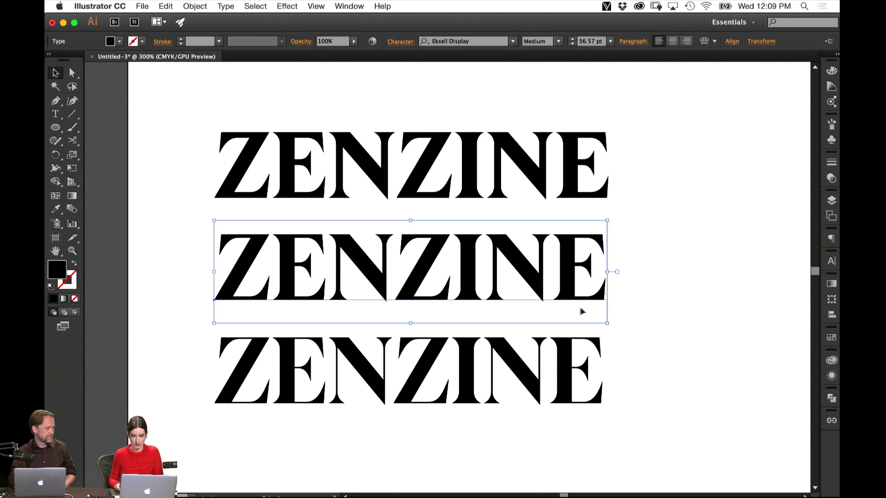
{"action": "left_click", "coordinate": [626, 291]}
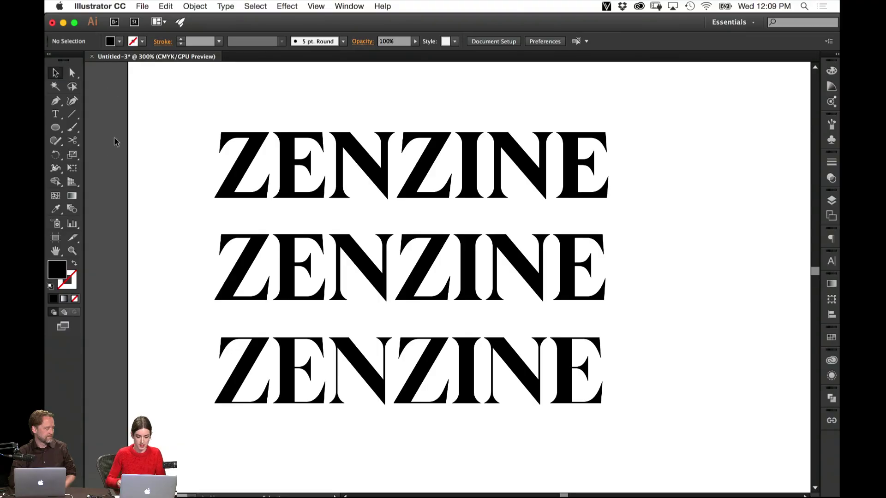
{"action": "key", "text": "super+equal"}
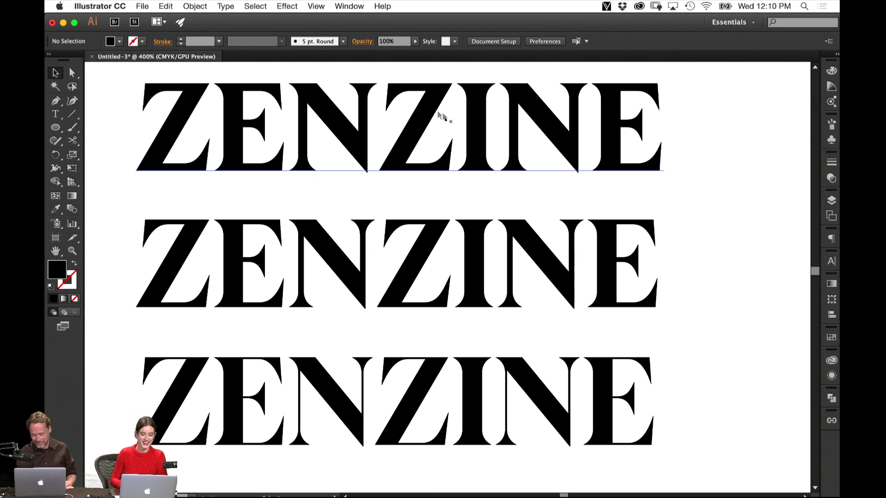
{"action": "scroll", "coordinate": [460, 271], "scroll_direction": "down", "scroll_amount": 5}
{"action": "scroll", "coordinate": [461, 271], "scroll_direction": "left", "scroll_amount": 4}
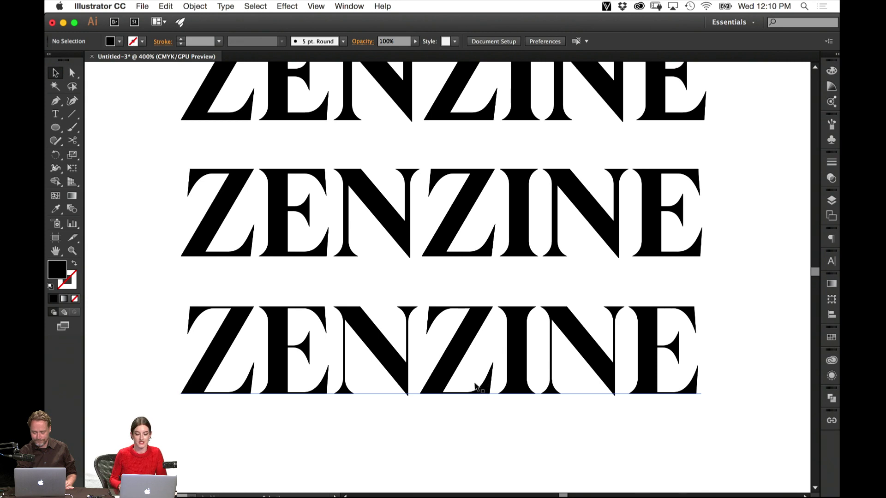
{"action": "key", "text": "super+minus"}
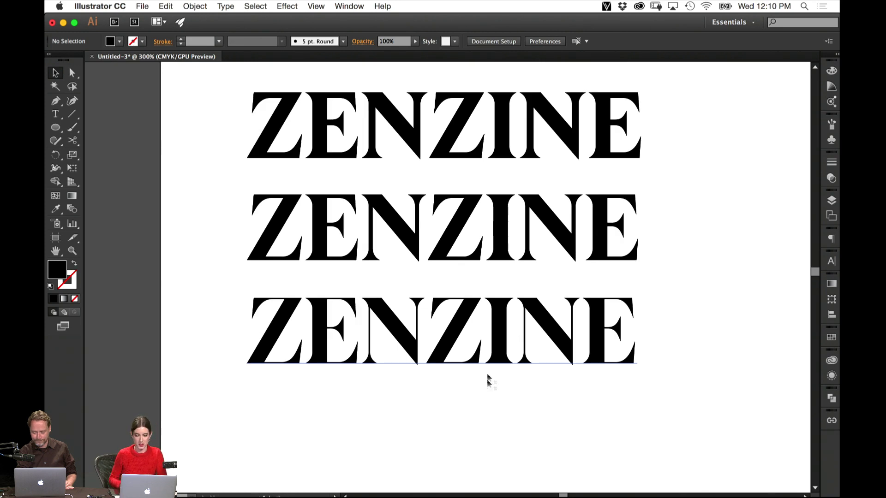
Duplicate the Large ZENZINE row directly below itself as a fourth row.
{"action": "scroll", "coordinate": [480, 383], "scroll_direction": "down", "scroll_amount": 5}
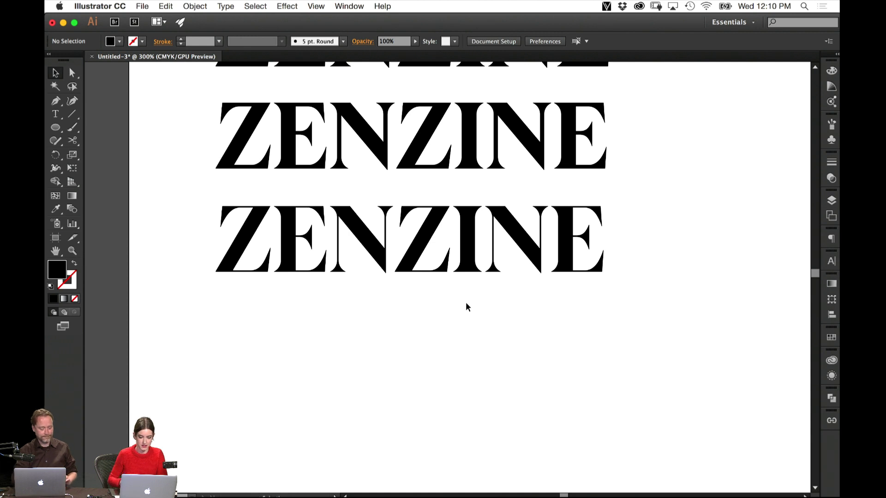
{"action": "left_click_drag", "start_coordinate": [441, 253], "coordinate": [431, 369]}
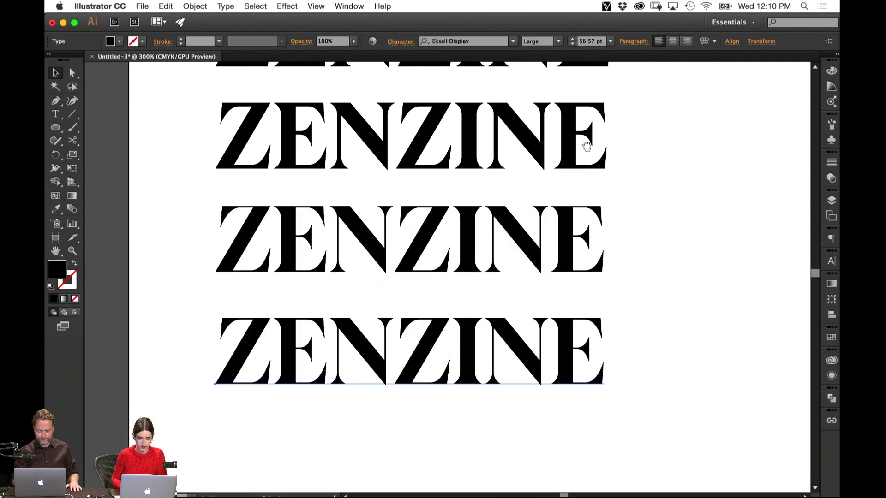
{"action": "scroll", "coordinate": [593, 147], "scroll_direction": "up", "scroll_amount": 5}
{"action": "left_click_drag", "start_coordinate": [539, 165], "coordinate": [217, 178]}
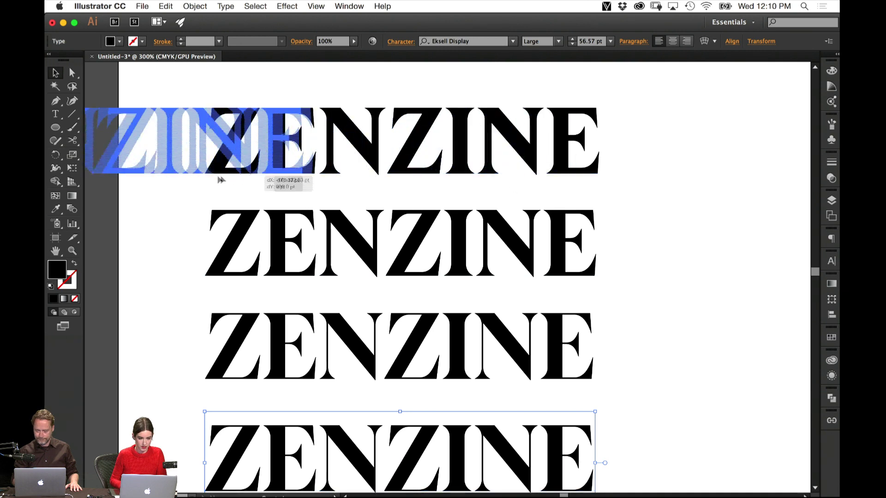
{"action": "key", "text": "super+z"}
Move both Large ZENZINE rows and the Small row past the artboard's left edge, keeping the Medium row in place.
{"action": "left_click_drag", "start_coordinate": [634, 308], "coordinate": [481, 470]}
{"action": "left_click_drag", "start_coordinate": [577, 344], "coordinate": [101, 344]}
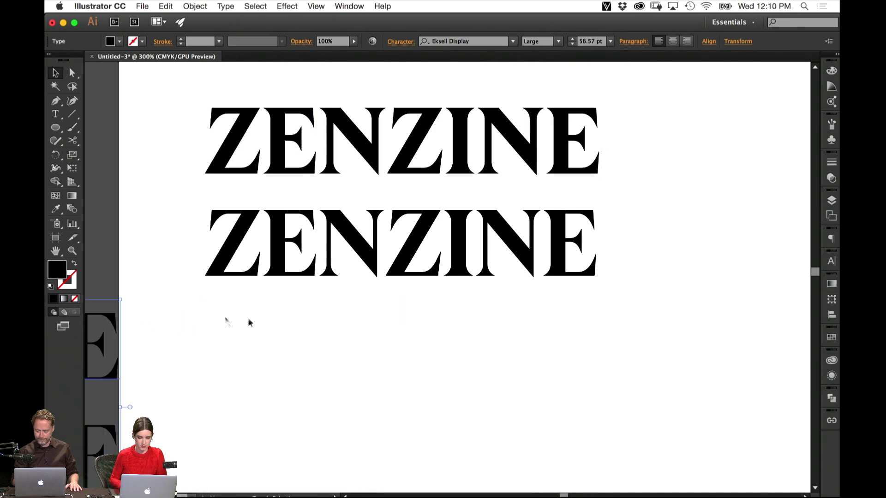
{"action": "left_click_drag", "start_coordinate": [556, 164], "coordinate": [82, 197]}
{"action": "left_click_drag", "start_coordinate": [575, 170], "coordinate": [199, 163]}
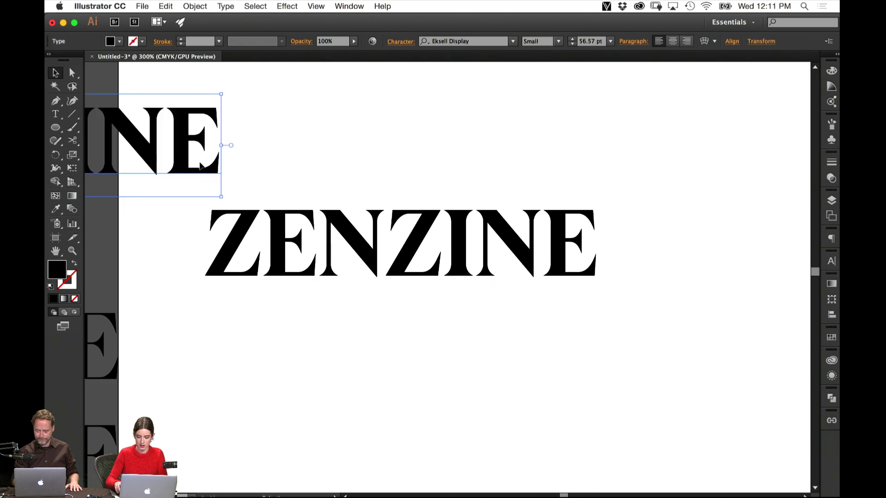
{"action": "key", "text": "shift+Left"}
{"action": "key", "text": "shift+Left"}
{"action": "key", "text": "shift+Left"}
{"action": "key", "text": "shift+Left"}
{"action": "key", "text": "shift+Left"}
{"action": "key", "text": "shift+Left"}
{"action": "key", "text": "shift+Left"}
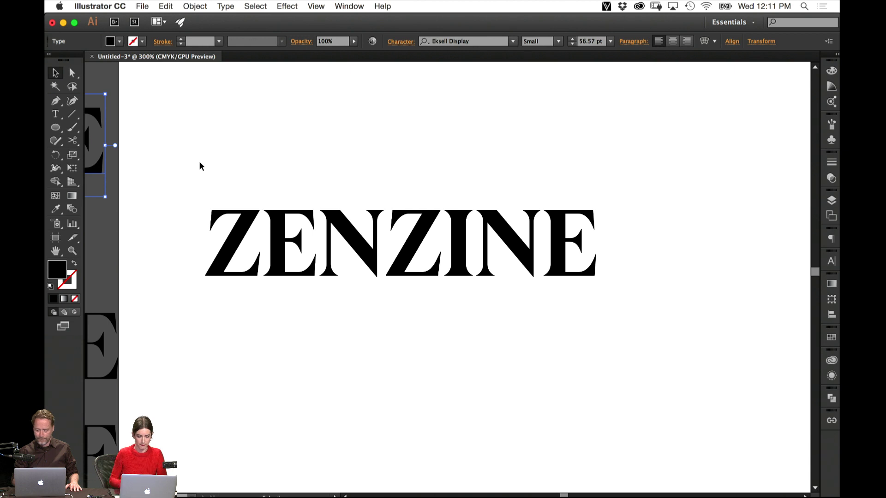
Duplicate the Medium ZENZINE row straight down as a second row on the artboard.
{"action": "key", "text": "super+equal"}
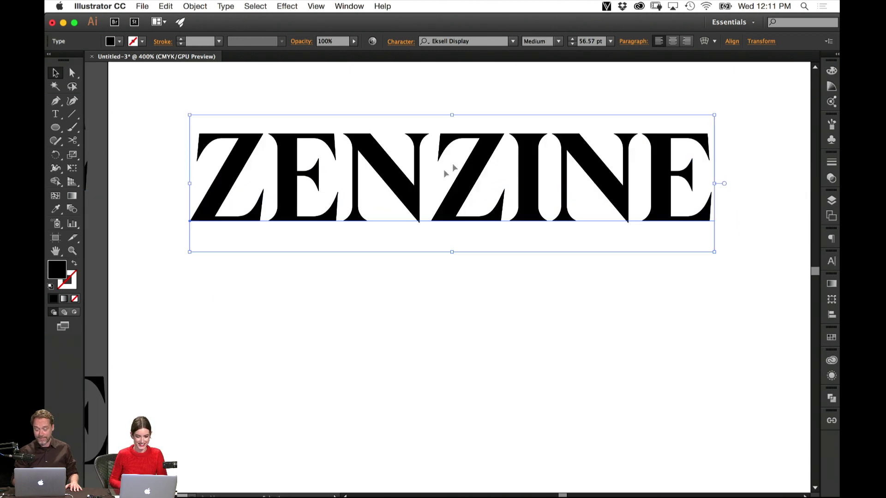
{"action": "left_click", "coordinate": [490, 105]}
{"action": "left_click_drag", "start_coordinate": [447, 170], "coordinate": [447, 365]}
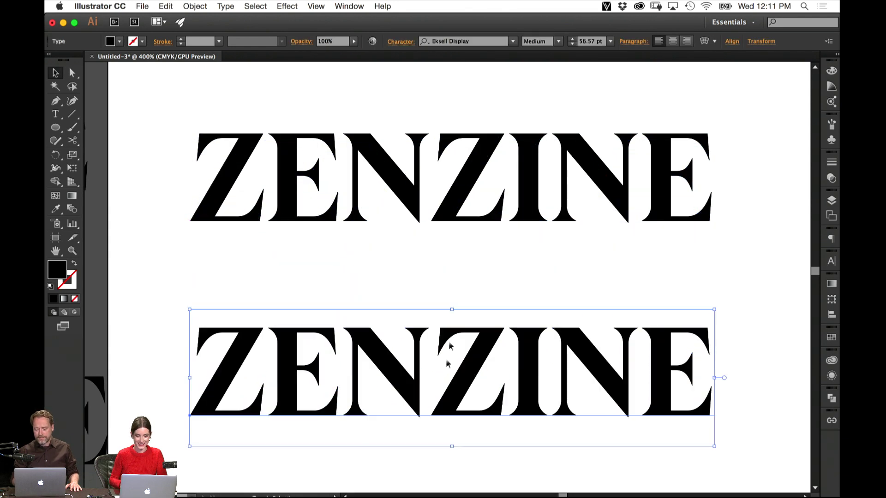
Expand the lower ZENZINE copy into outlines and ungroup it into separate letters.
{"action": "left_click", "coordinate": [195, 6]}
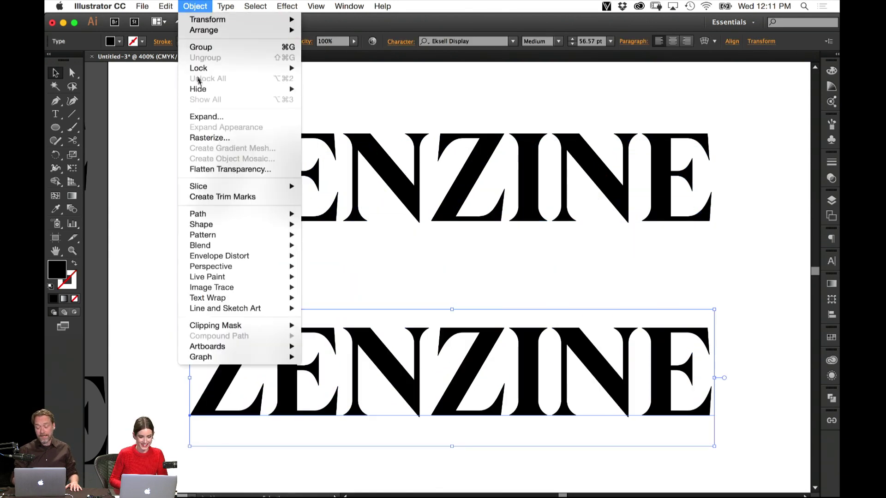
{"action": "left_click", "coordinate": [206, 115]}
{"action": "left_click", "coordinate": [160, 220]}
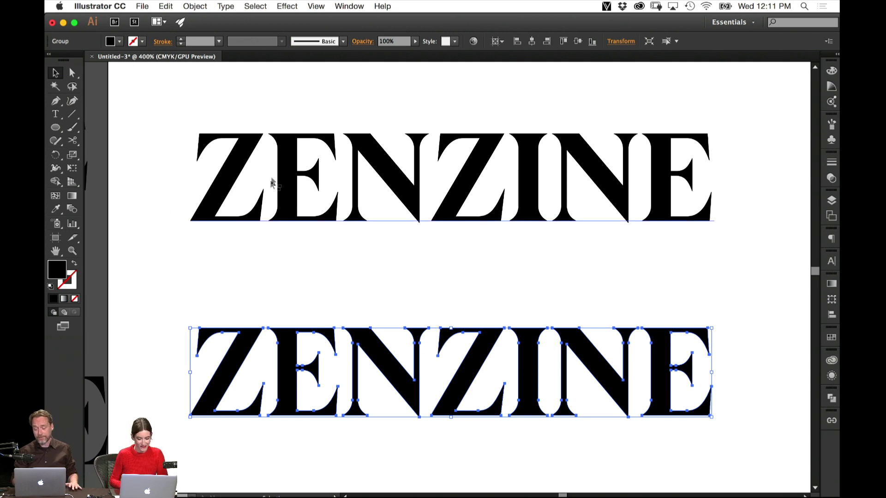
{"action": "key", "text": "a"}
{"action": "key", "text": "v"}
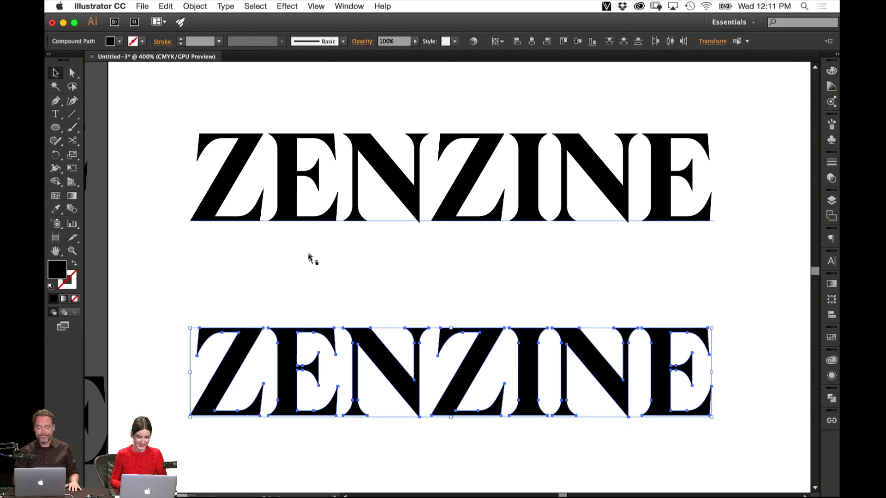
{"action": "left_click", "coordinate": [313, 292]}
Ready the Line Segment tool with no fill and a white stroke, framing the first E of the outlined row.
{"action": "key", "text": "super+equal"}
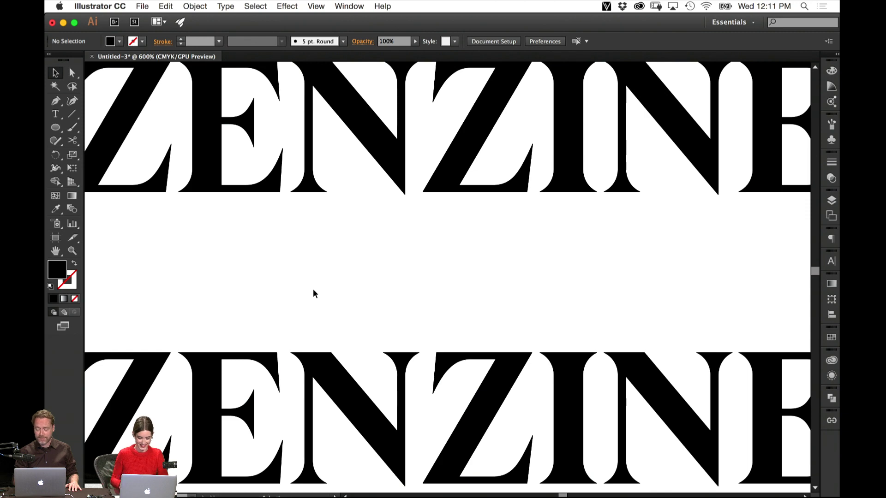
{"action": "left_click_drag", "start_coordinate": [313, 293], "coordinate": [551, 193]}
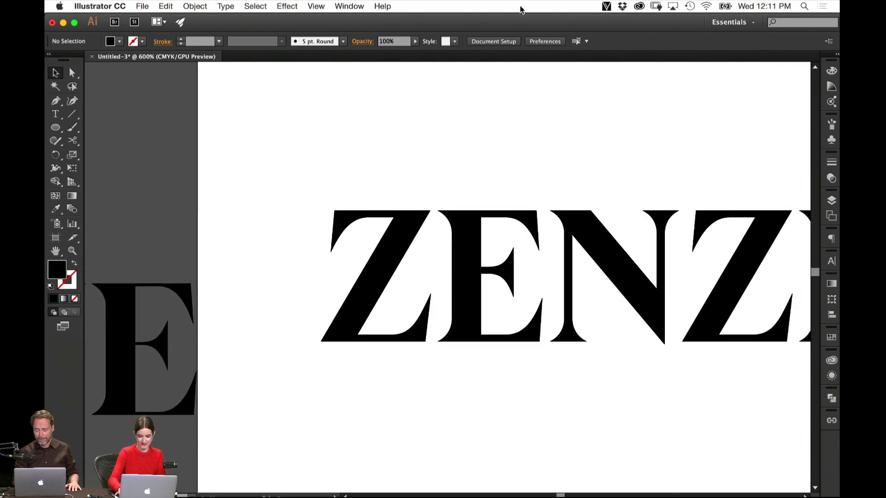
{"action": "key", "text": "super+equal"}
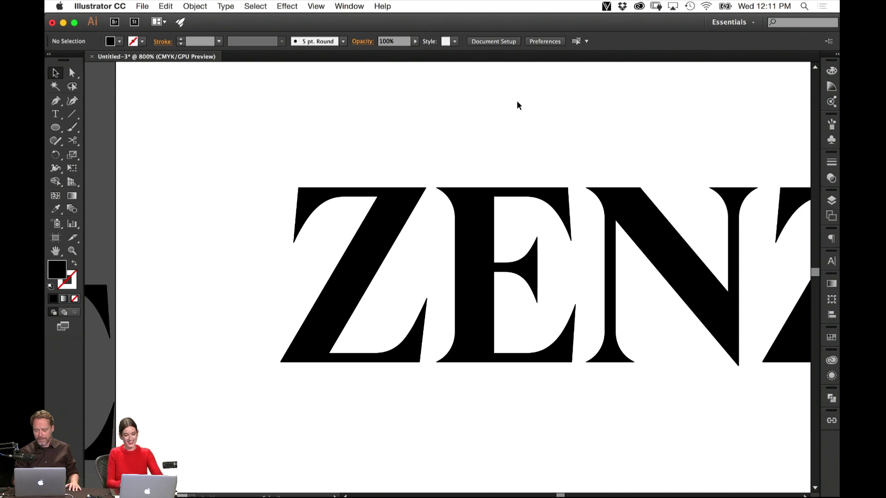
{"action": "left_click_drag", "start_coordinate": [623, 144], "coordinate": [467, 180]}
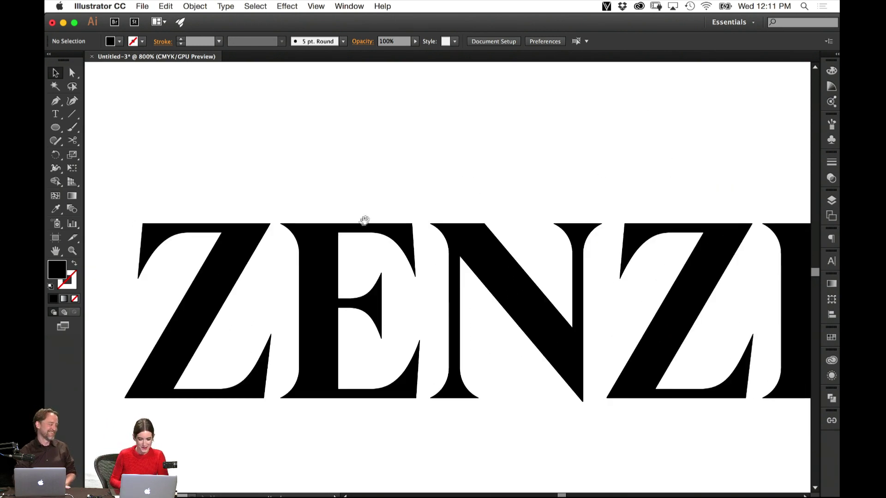
{"action": "left_click_drag", "start_coordinate": [322, 257], "coordinate": [461, 223]}
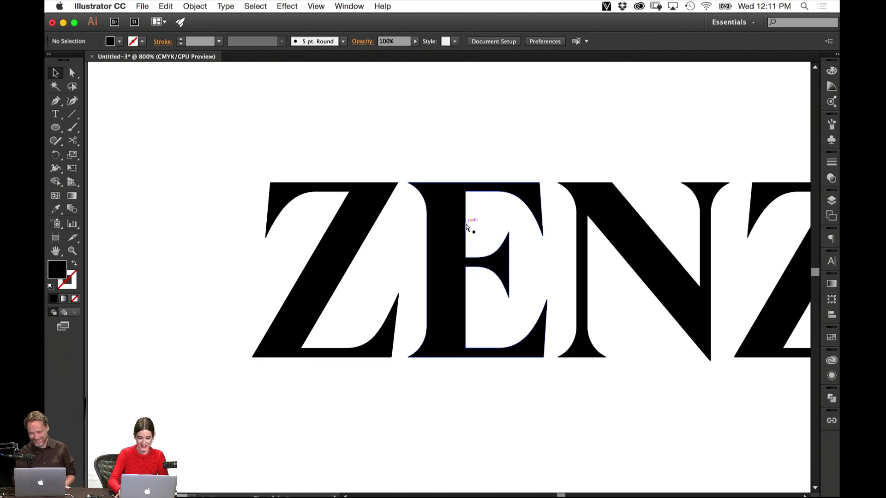
{"action": "key", "text": "super+equal"}
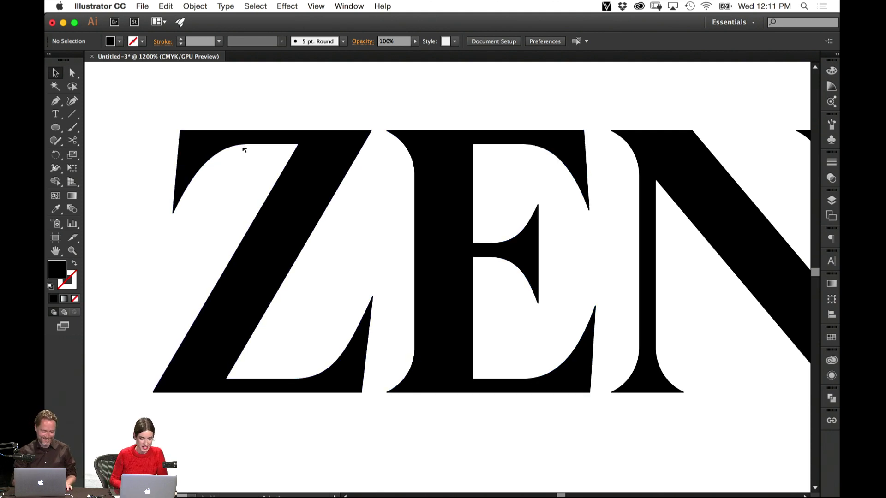
{"action": "left_click", "coordinate": [71, 114]}
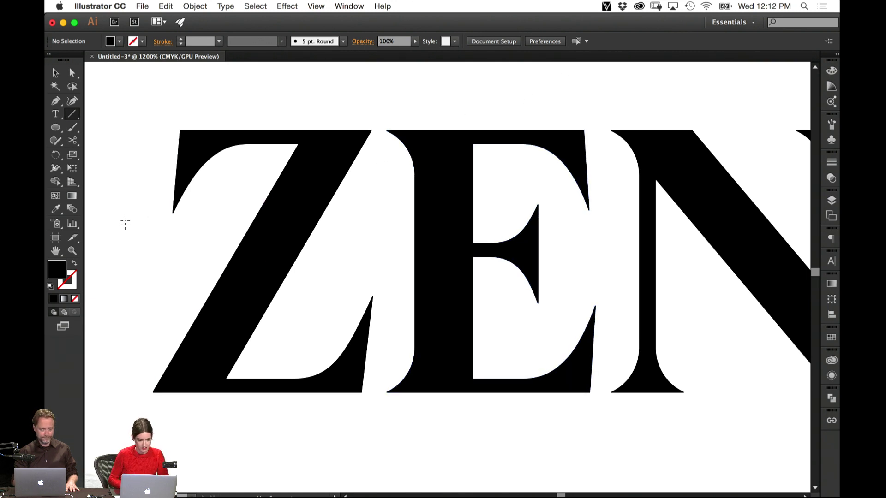
{"action": "left_click", "coordinate": [74, 263]}
{"action": "left_click", "coordinate": [67, 280]}
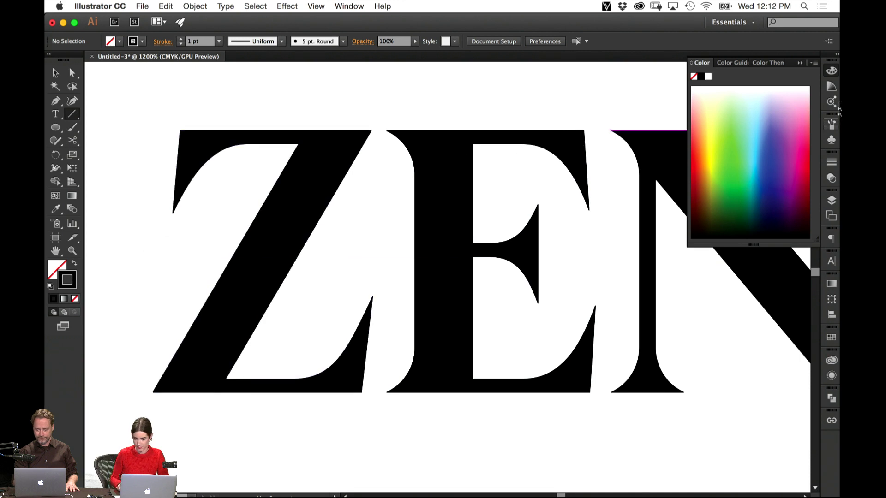
{"action": "left_click", "coordinate": [708, 76]}
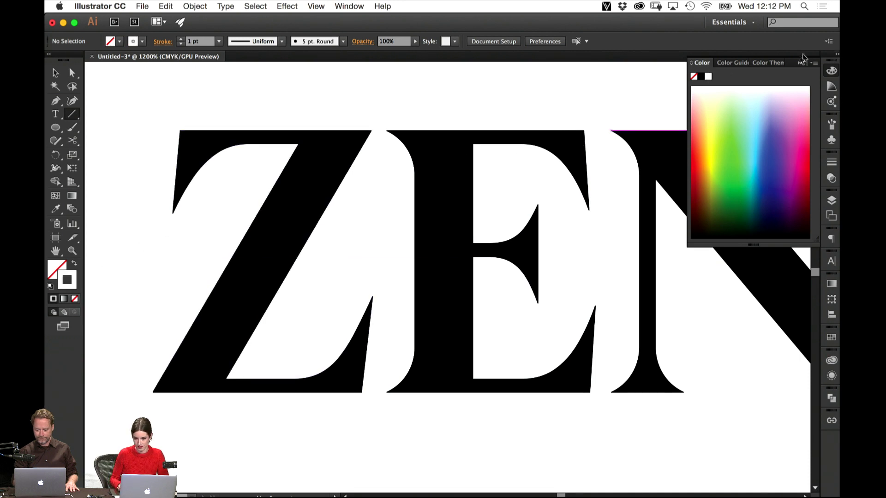
{"action": "left_click", "coordinate": [803, 61]}
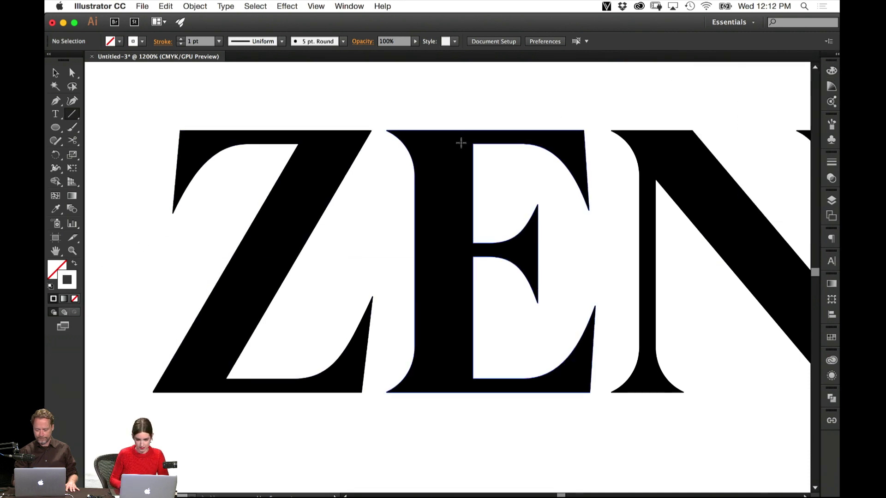
Draw a vertical white inline just inside the right edge of the first E's stem and set its stroke to 0.5 pt.
{"action": "left_click_drag", "start_coordinate": [461, 143], "coordinate": [460, 376]}
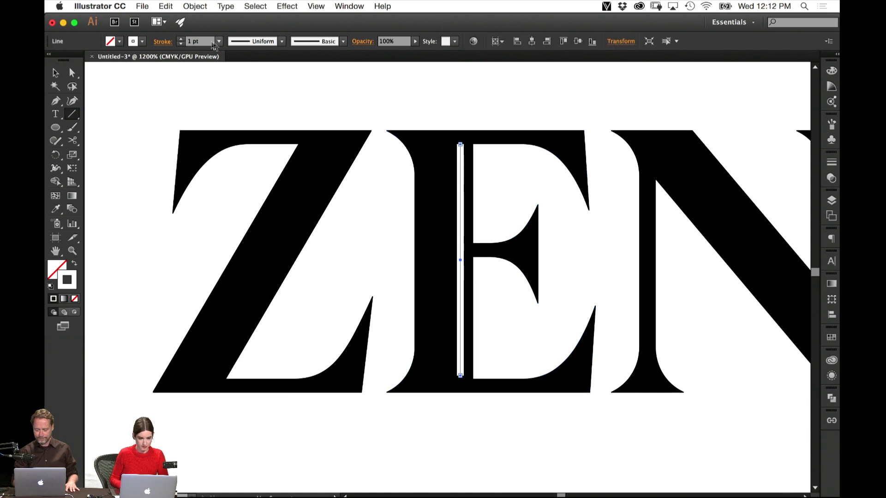
{"action": "left_click", "coordinate": [214, 44]}
{"action": "left_click", "coordinate": [231, 71]}
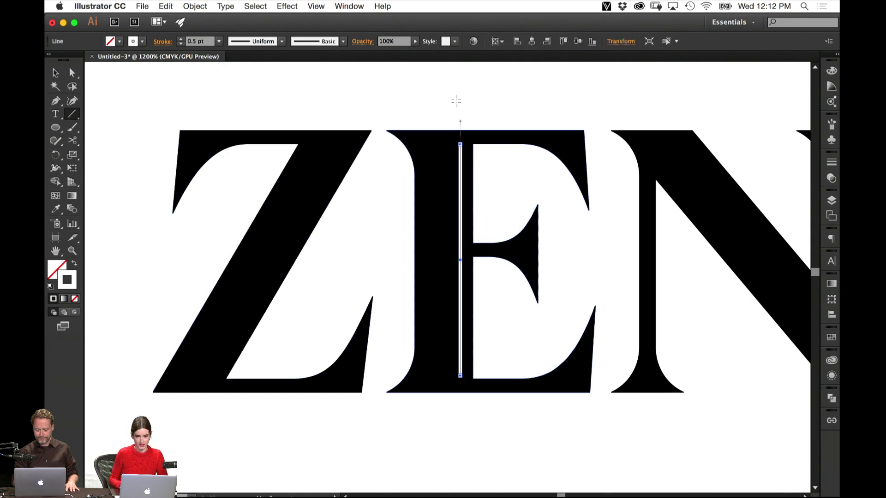
{"action": "key", "text": "v"}
{"action": "left_click", "coordinate": [475, 87]}
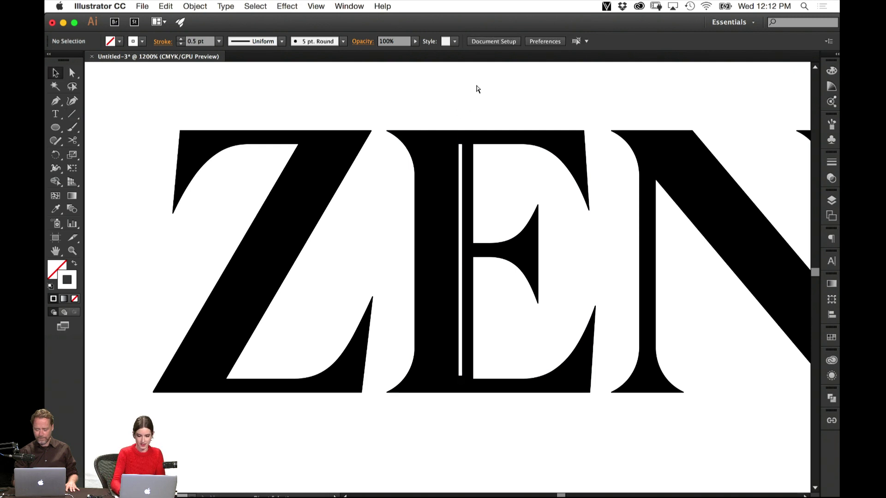
Examine the white inline on the first E up close and in the context of the whole lettering row.
{"action": "key", "text": "super+minus"}
{"action": "key", "text": "super+plus"}
{"action": "key", "text": "super+plus"}
{"action": "key", "text": "super+plus"}
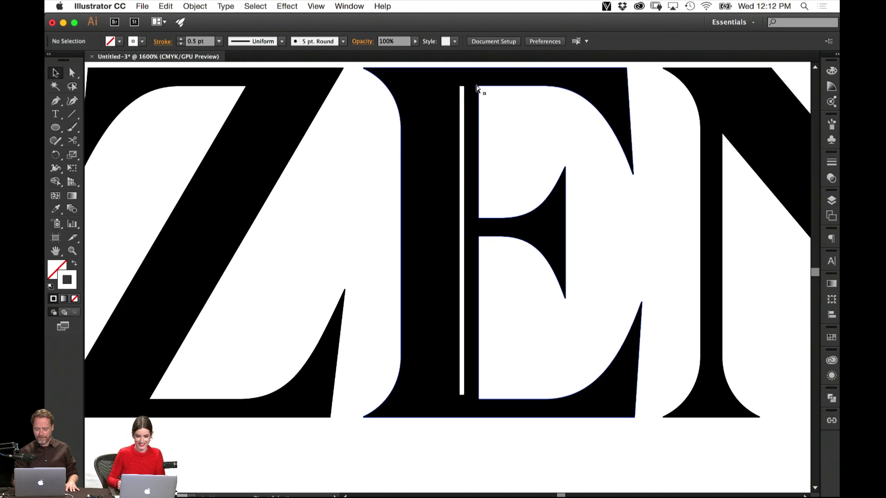
{"action": "key", "text": "super+plus"}
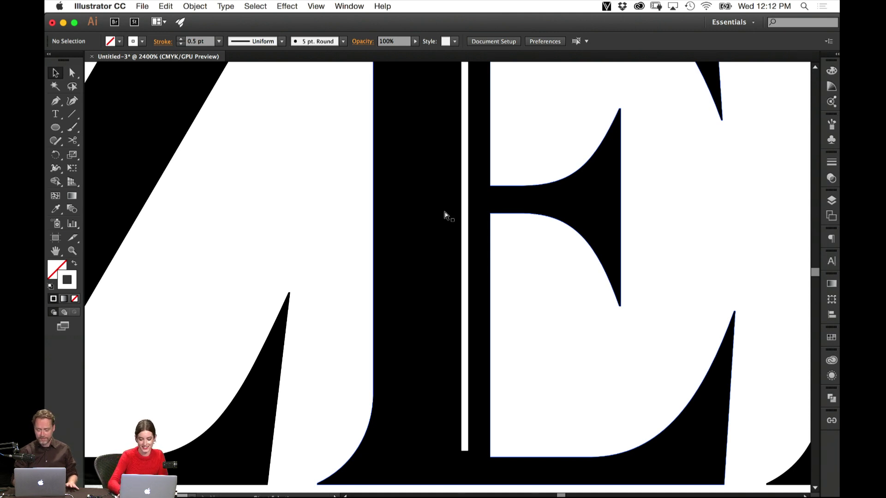
{"action": "key", "text": "super+minus"}
{"action": "key", "text": "super+minus"}
{"action": "key", "text": "super+minus"}
{"action": "key", "text": "super+minus"}
{"action": "key", "text": "super+minus"}
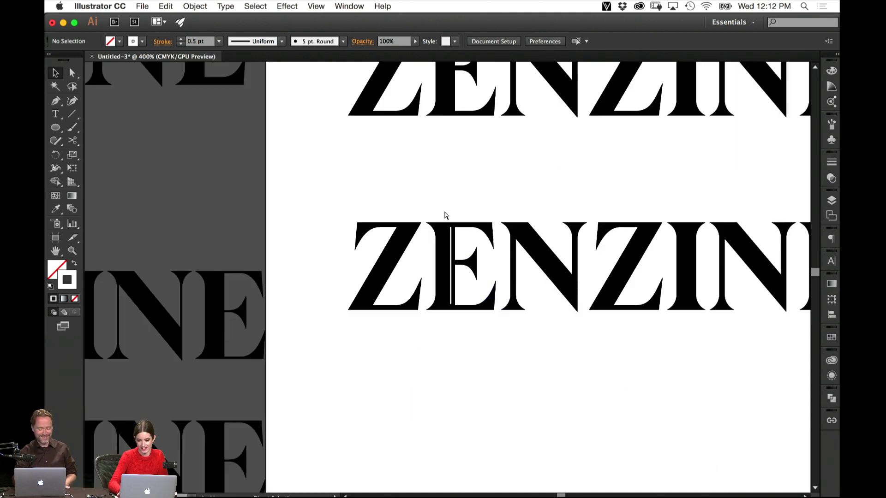
Extend the inline's lower end straight down to the E's inner bottom edge.
{"action": "left_click", "coordinate": [544, 257]}
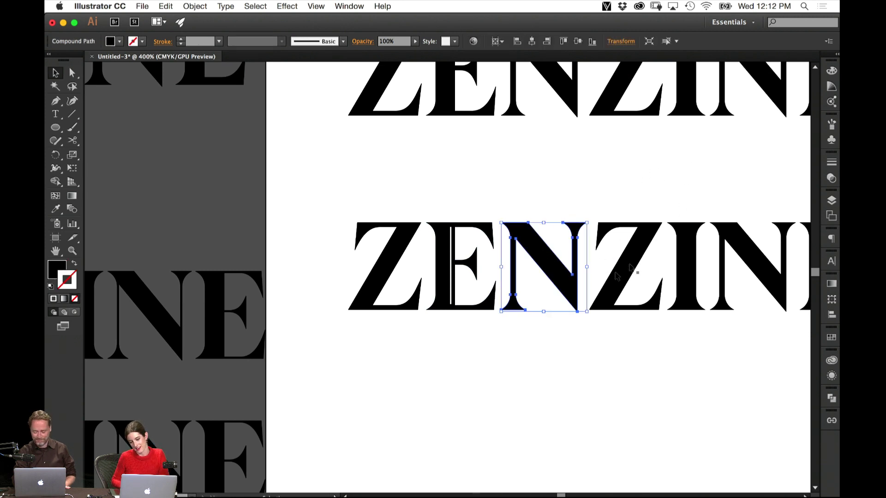
{"action": "key", "text": "a"}
{"action": "key", "text": "super+equal"}
{"action": "key", "text": "super+equal"}
{"action": "key", "text": "super+equal"}
{"action": "key", "text": "super+equal"}
{"action": "key", "text": "super+equal"}
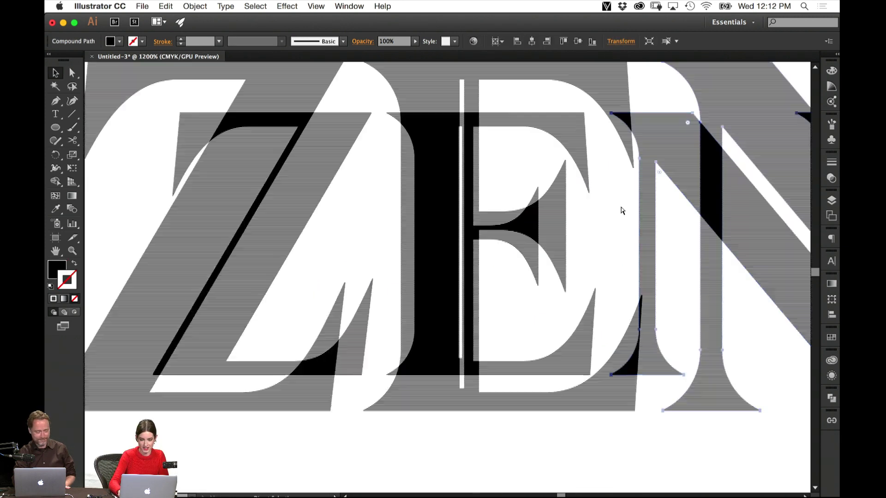
{"action": "scroll", "coordinate": [600, 258], "scroll_direction": "down", "scroll_amount": 5}
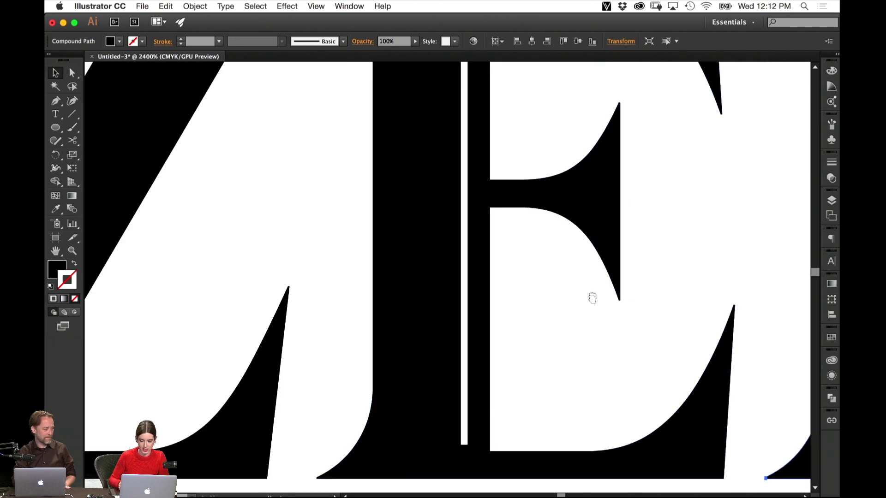
{"action": "left_click", "coordinate": [460, 292]}
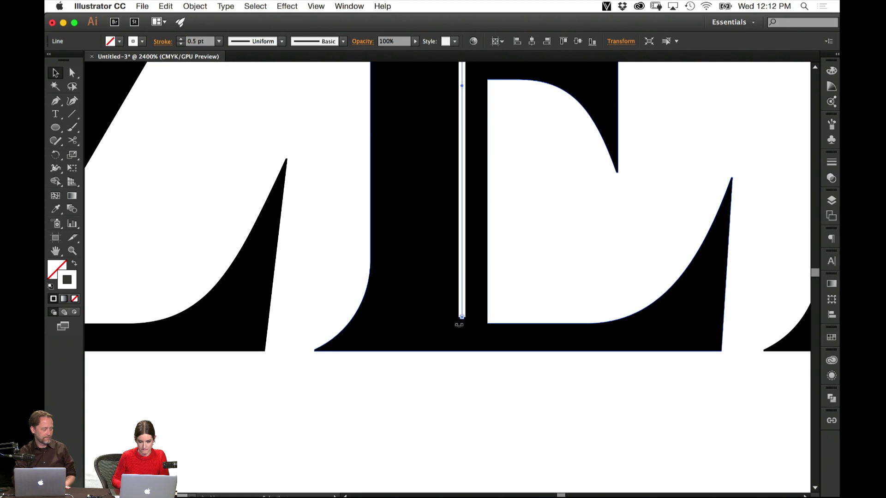
{"action": "key", "text": "a"}
{"action": "left_click", "coordinate": [468, 317]}
{"action": "left_click_drag", "start_coordinate": [468, 317], "coordinate": [468, 325]}
{"action": "key", "text": "super+minus"}
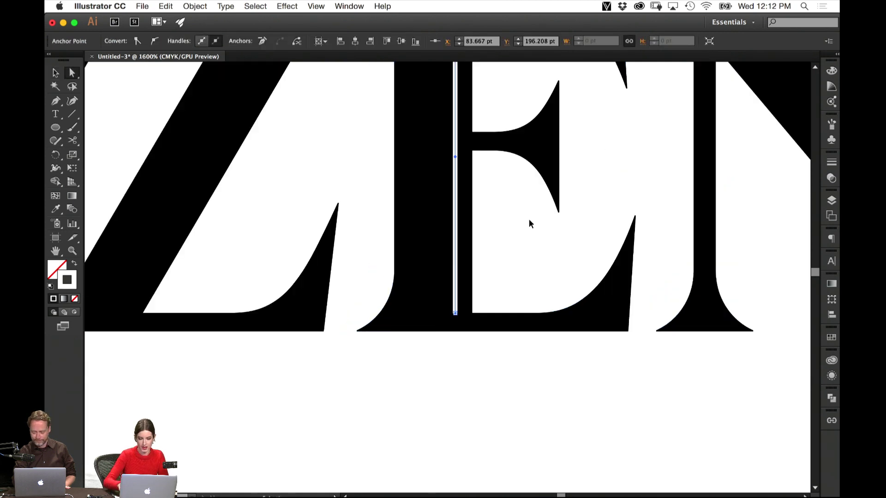
Duplicate the inline to the left side of the E's stem, inset from the edge like the right one.
{"action": "left_click_drag", "start_coordinate": [527, 222], "coordinate": [525, 336]}
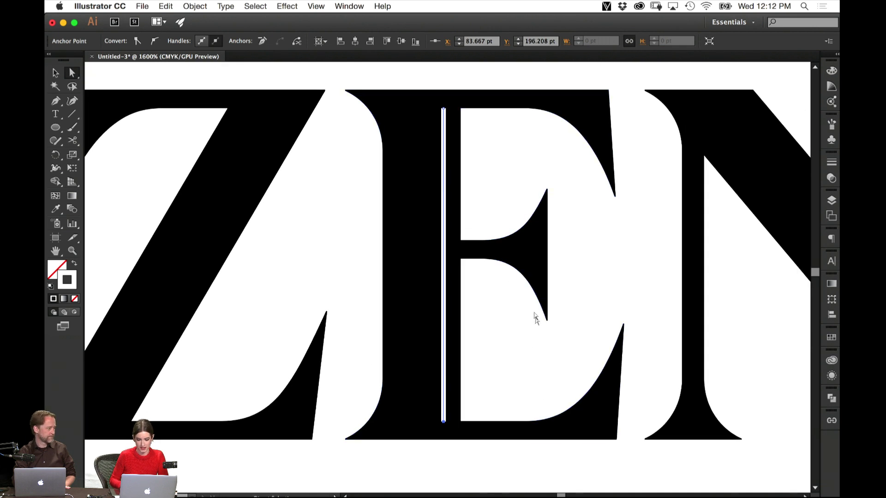
{"action": "key", "text": "v"}
{"action": "left_click", "coordinate": [537, 341]}
{"action": "left_click_drag", "start_coordinate": [442, 346], "coordinate": [403, 349]}
{"action": "key", "text": "super+equal"}
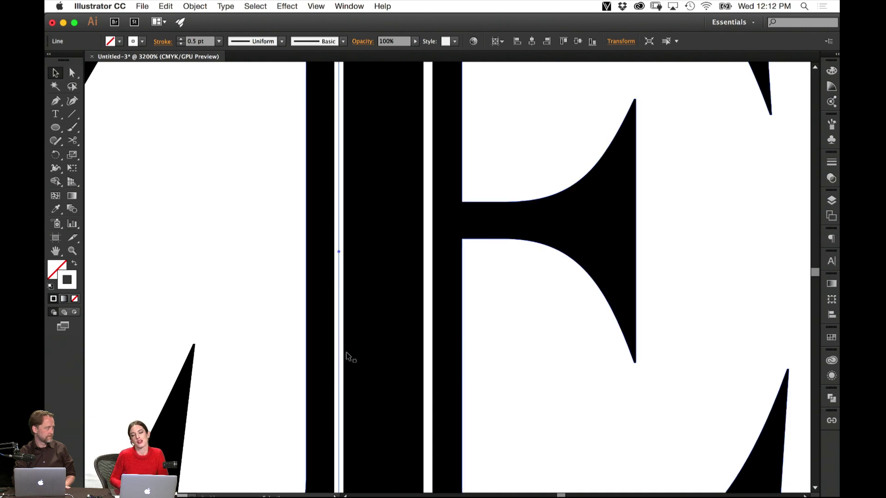
{"action": "left_click_drag", "start_coordinate": [339, 366], "coordinate": [345, 370]}
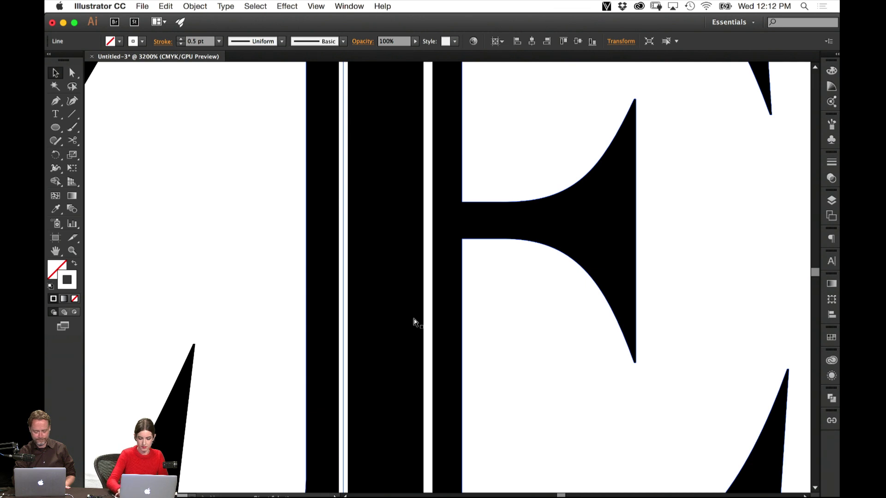
Nudge the right inline up until its ends line up with those of the left inline.
{"action": "key", "text": "super+minus"}
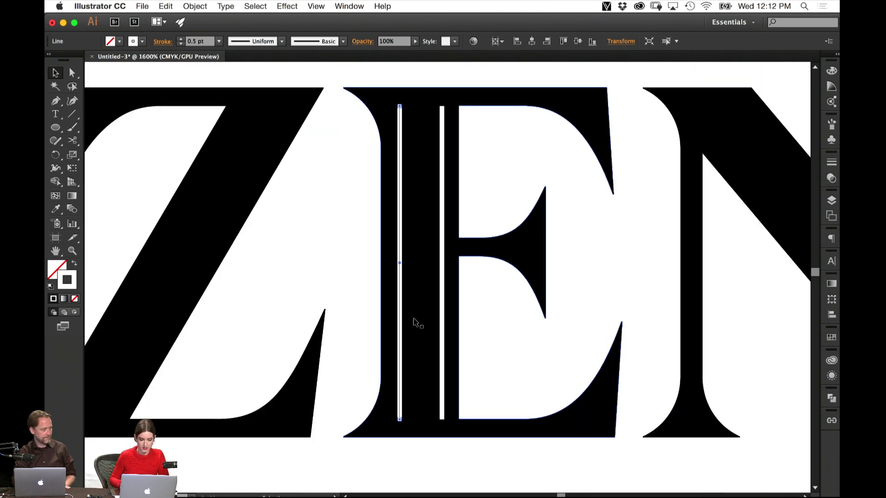
{"action": "left_click", "coordinate": [442, 368]}
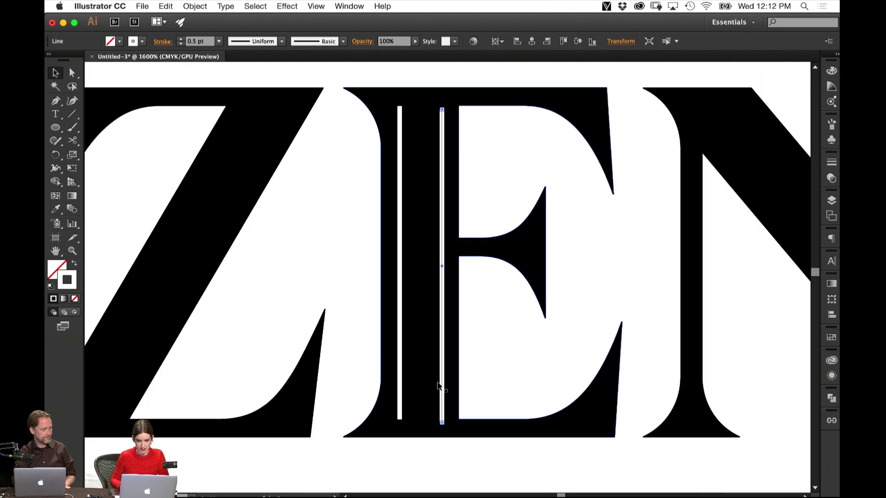
{"action": "left_click_drag", "start_coordinate": [441, 390], "coordinate": [441, 386]}
Blend the two white inlines in the first E's stem using 3 specified steps.
{"action": "left_click", "coordinate": [400, 389], "text": "shift"}
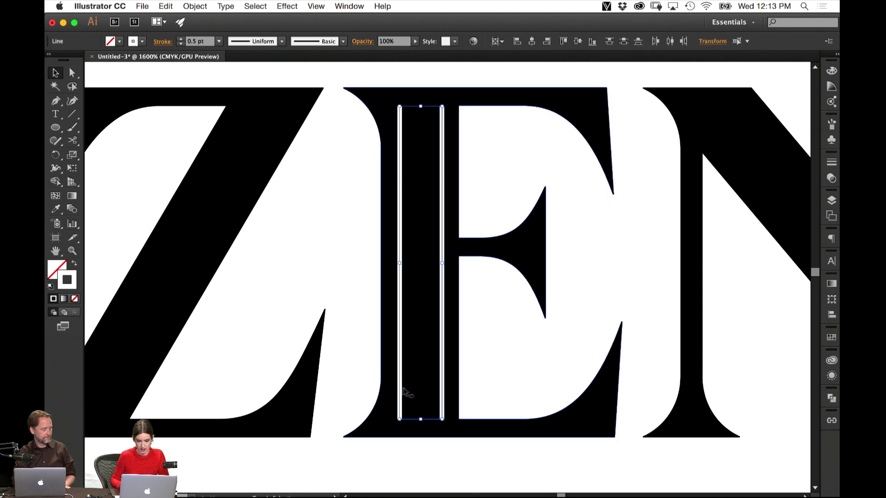
{"action": "left_click", "coordinate": [205, 6]}
{"action": "mouse_move", "coordinate": [249, 248]}
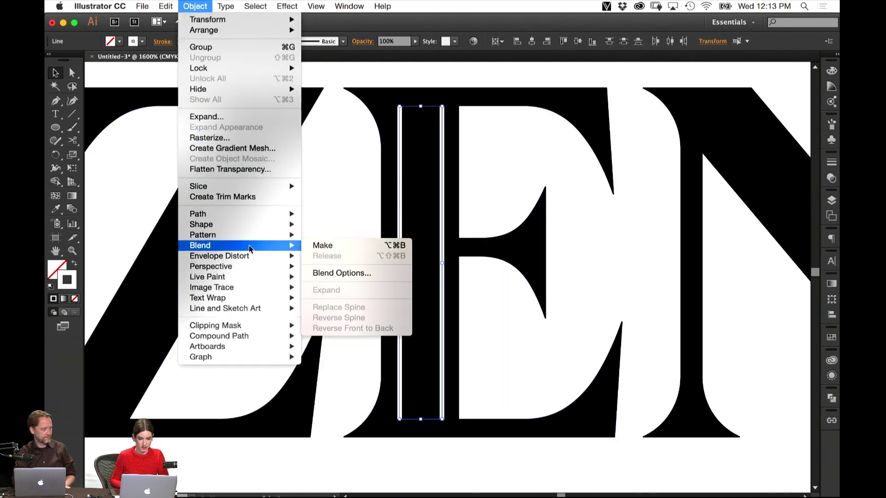
{"action": "left_click", "coordinate": [333, 274]}
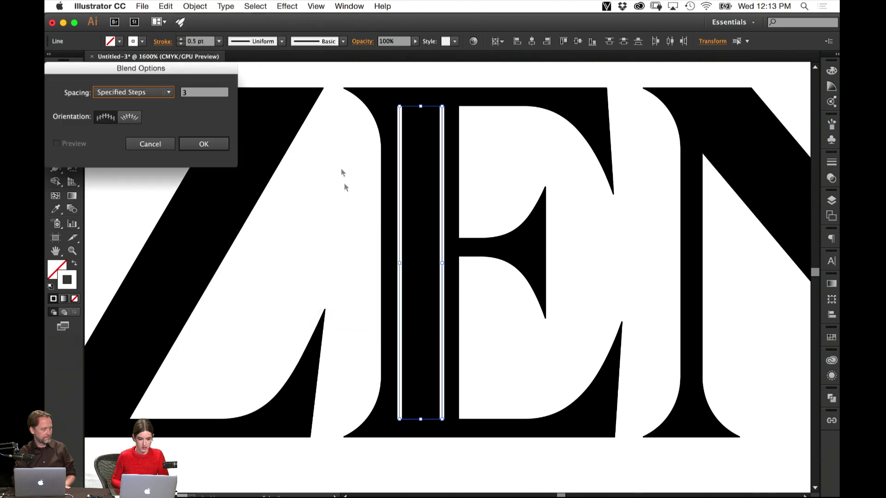
{"action": "left_click", "coordinate": [196, 144]}
{"action": "left_click", "coordinate": [195, 6]}
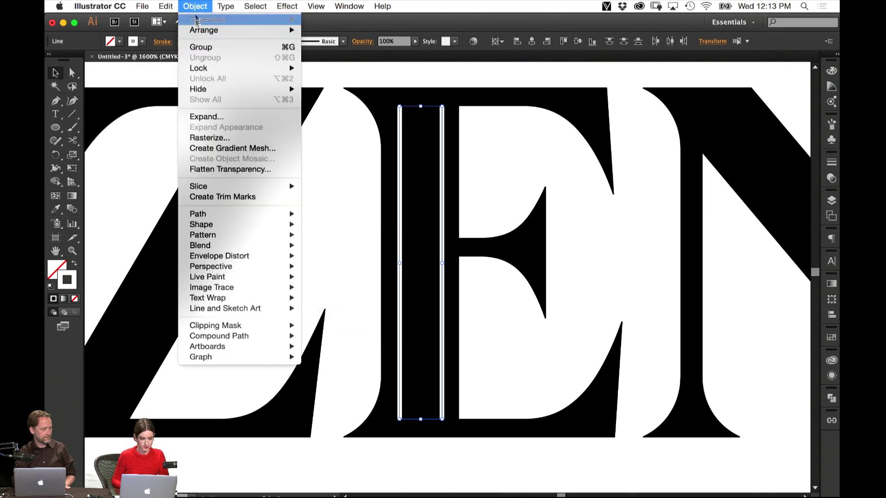
{"action": "mouse_move", "coordinate": [267, 247]}
{"action": "left_click", "coordinate": [327, 245]}
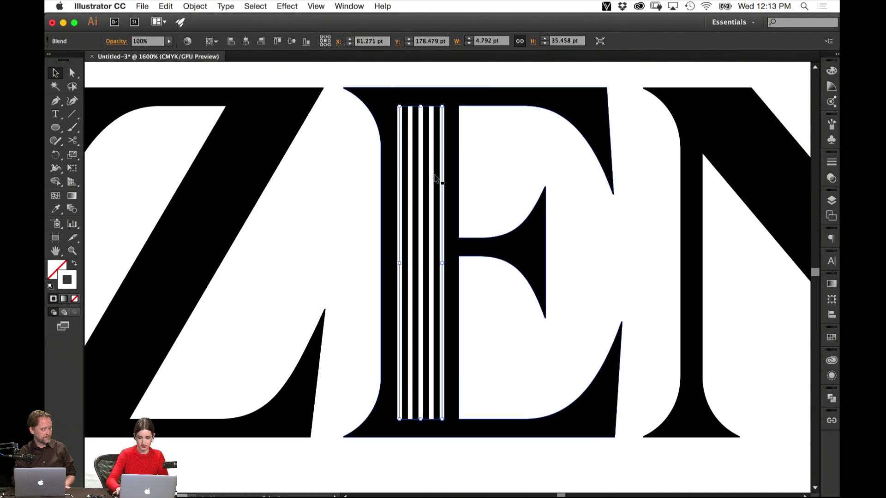
Reduce the E's inline blend to 2 specified steps, with the preview turned on.
{"action": "key", "text": "super+equal"}
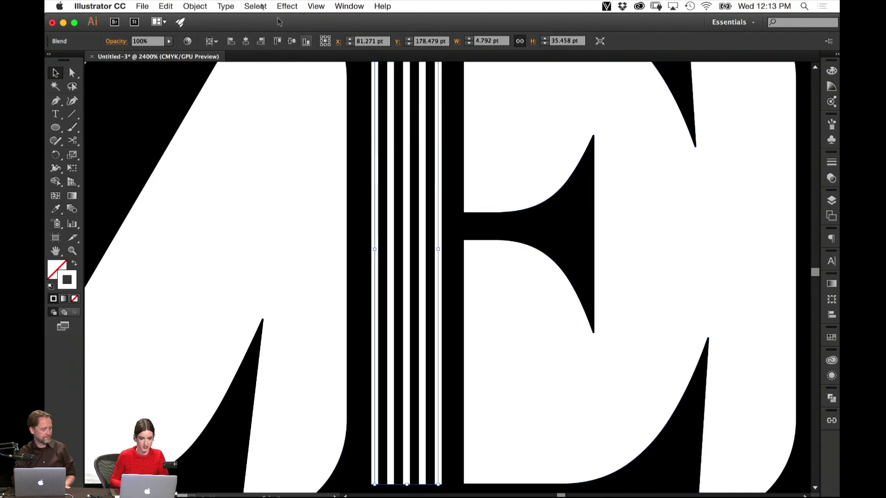
{"action": "key", "text": "super+minus"}
{"action": "key", "text": "super+minus"}
{"action": "left_click", "coordinate": [190, 6]}
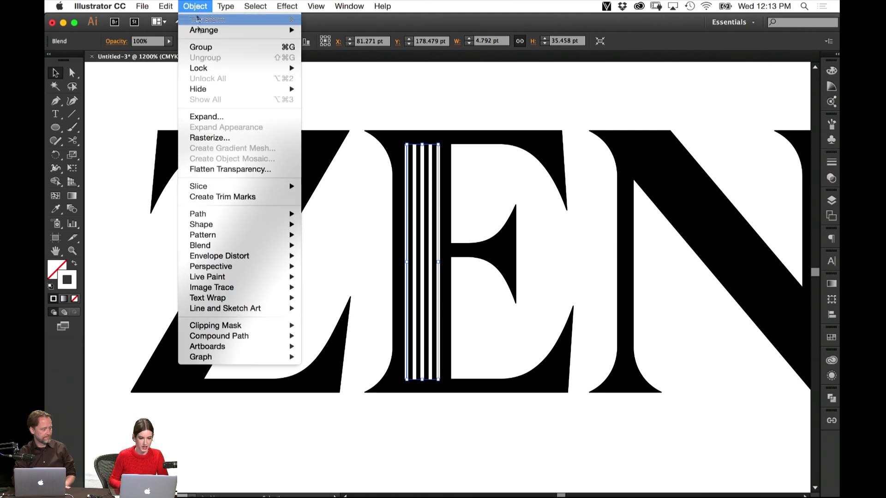
{"action": "mouse_move", "coordinate": [284, 246]}
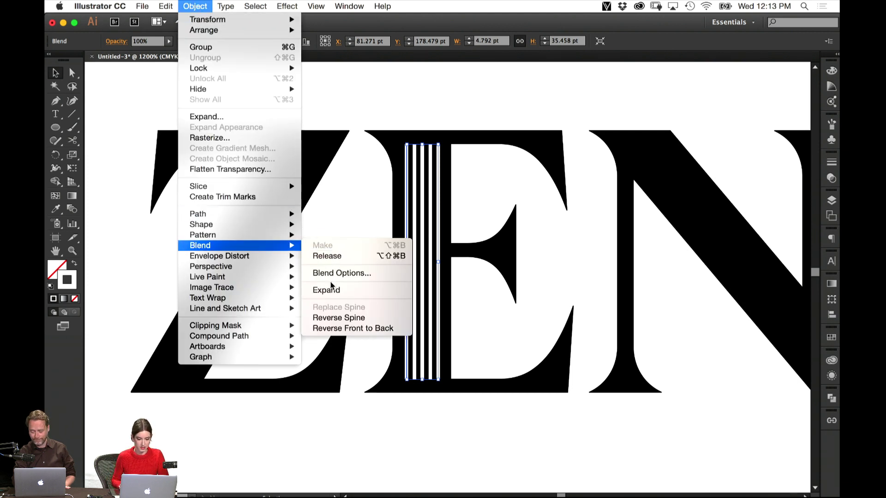
{"action": "left_click", "coordinate": [334, 275]}
{"action": "double_click", "coordinate": [193, 92]}
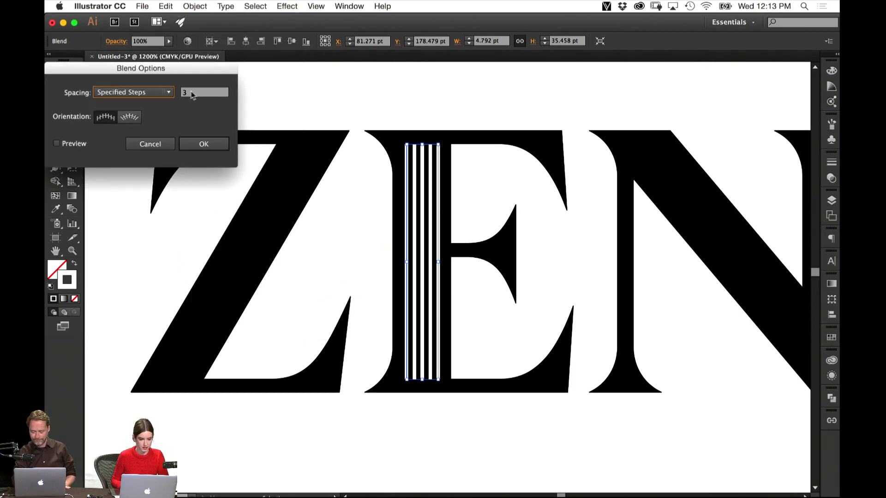
{"action": "type", "text": "2"}
{"action": "left_click", "coordinate": [77, 143]}
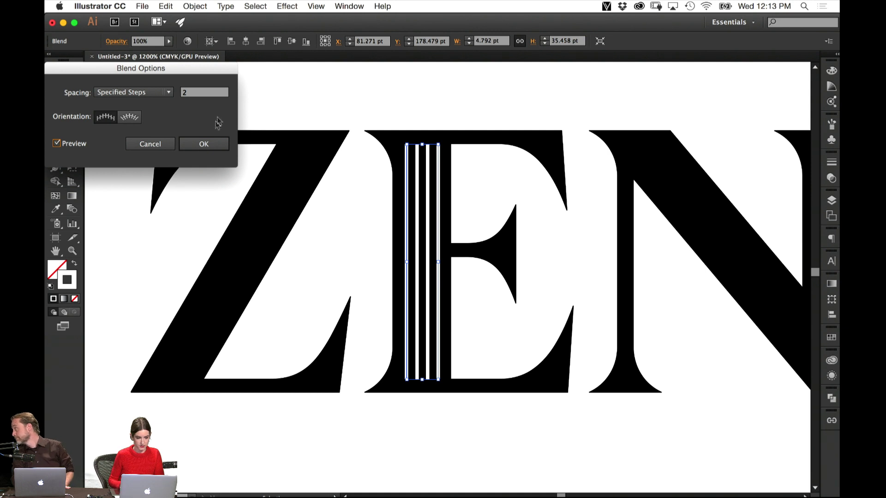
{"action": "left_click", "coordinate": [221, 144]}
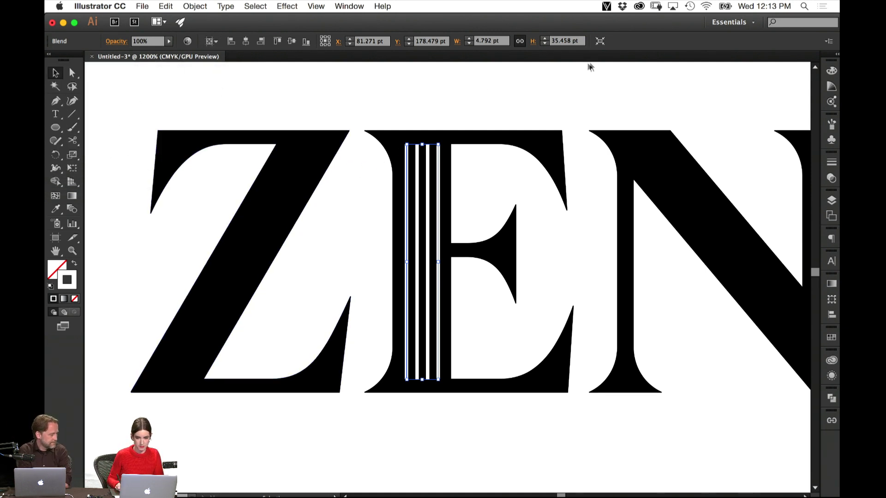
{"action": "left_click", "coordinate": [570, 97]}
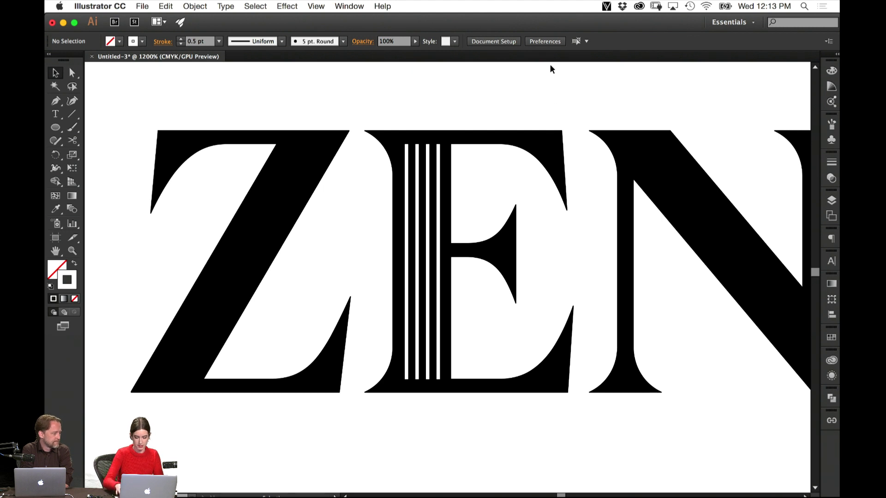
Examine the striped E within the whole lettering row and again up close.
{"action": "key", "text": "super+minus"}
{"action": "key", "text": "super+minus"}
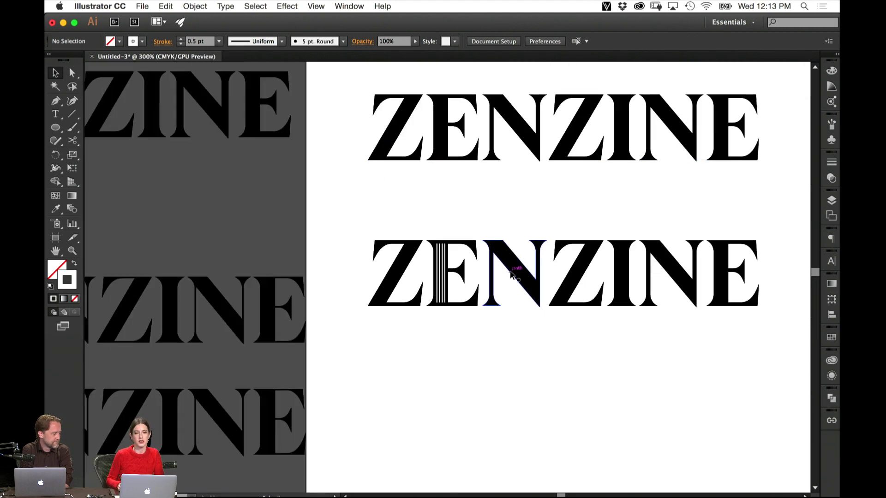
{"action": "left_click_drag", "start_coordinate": [495, 215], "coordinate": [423, 356]}
{"action": "left_click", "coordinate": [426, 368]}
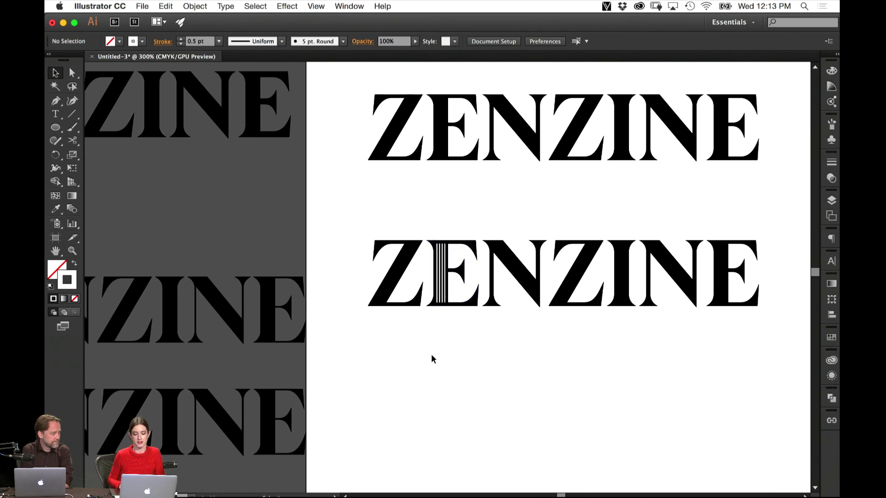
{"action": "key", "text": "super+equal"}
{"action": "key", "text": "super+equal"}
{"action": "key", "text": "super+equal"}
{"action": "key", "text": "super+equal"}
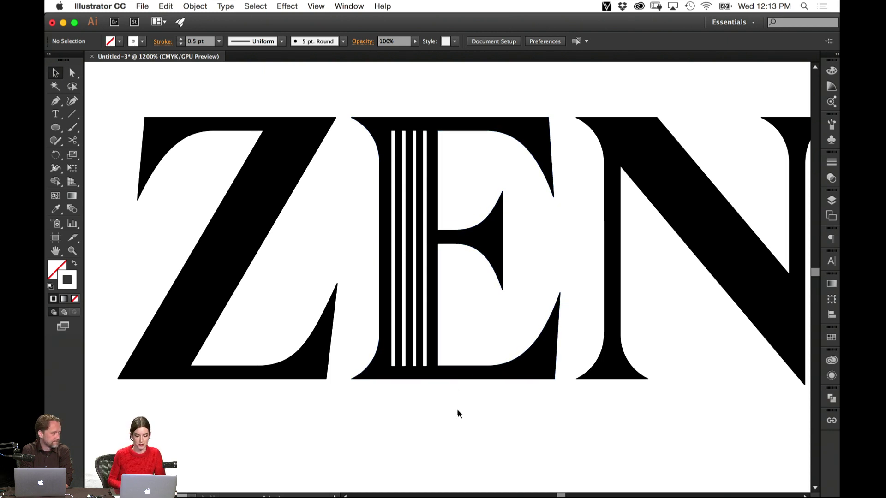
Duplicate the first E's blended stripes and place the copy inside the stem of the I.
{"action": "left_click_drag", "start_coordinate": [458, 410], "coordinate": [346, 265]}
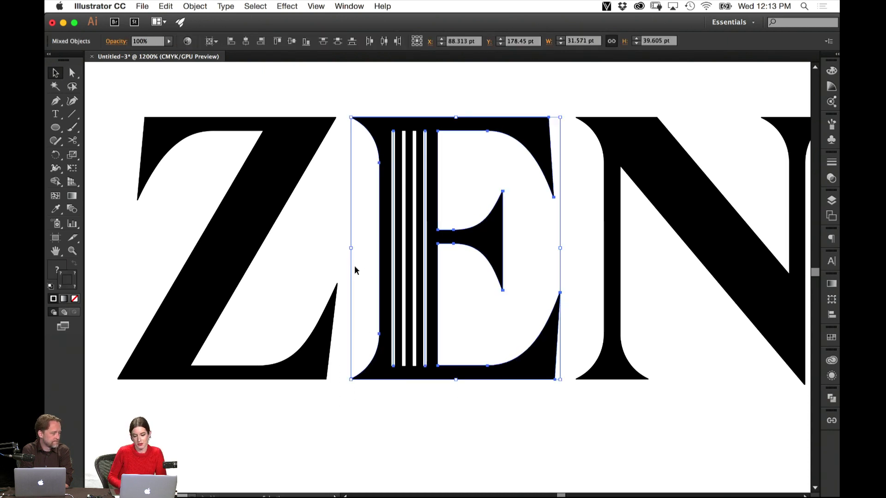
{"action": "left_click", "coordinate": [464, 454]}
{"action": "left_click_drag", "start_coordinate": [426, 324], "coordinate": [517, 322]}
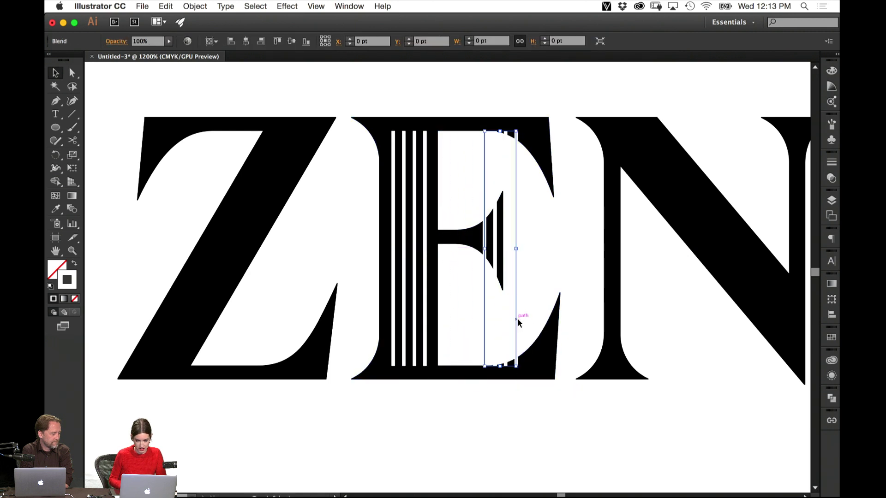
{"action": "left_click_drag", "start_coordinate": [694, 324], "coordinate": [479, 334]}
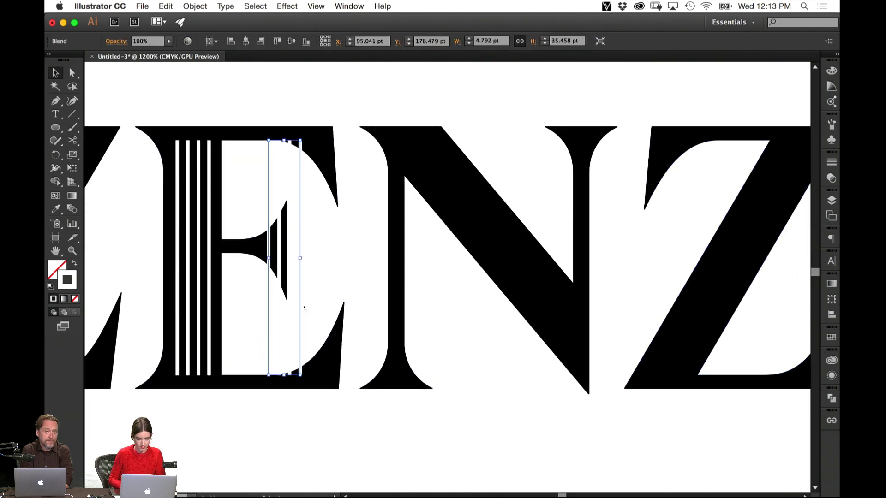
{"action": "left_click_drag", "start_coordinate": [283, 284], "coordinate": [604, 300]}
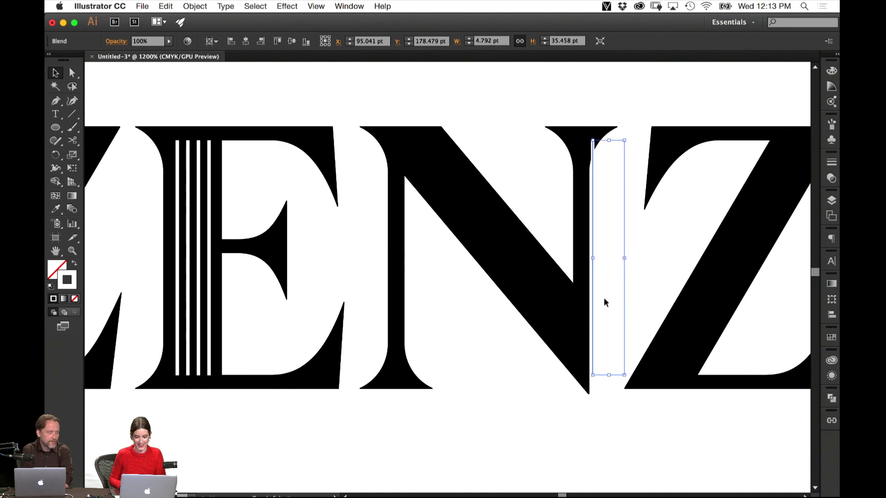
{"action": "left_click_drag", "start_coordinate": [756, 296], "coordinate": [418, 320]}
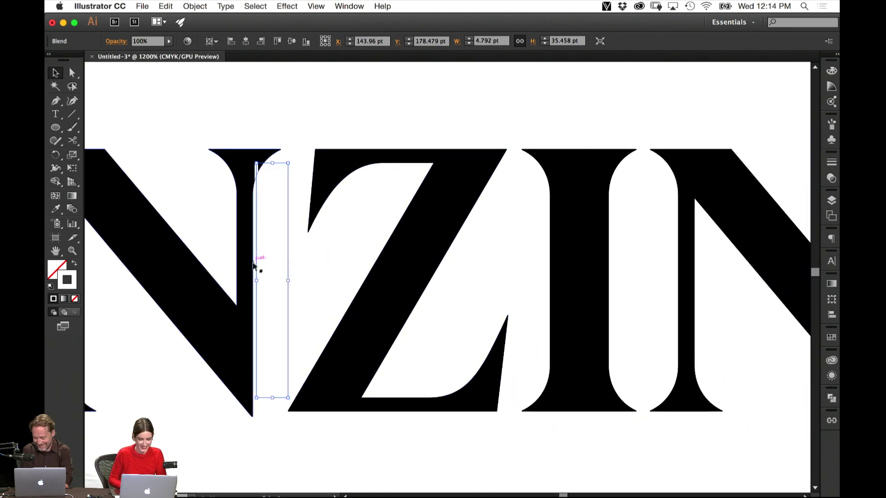
{"action": "left_click_drag", "start_coordinate": [254, 265], "coordinate": [293, 263]}
{"action": "key", "text": "super+z"}
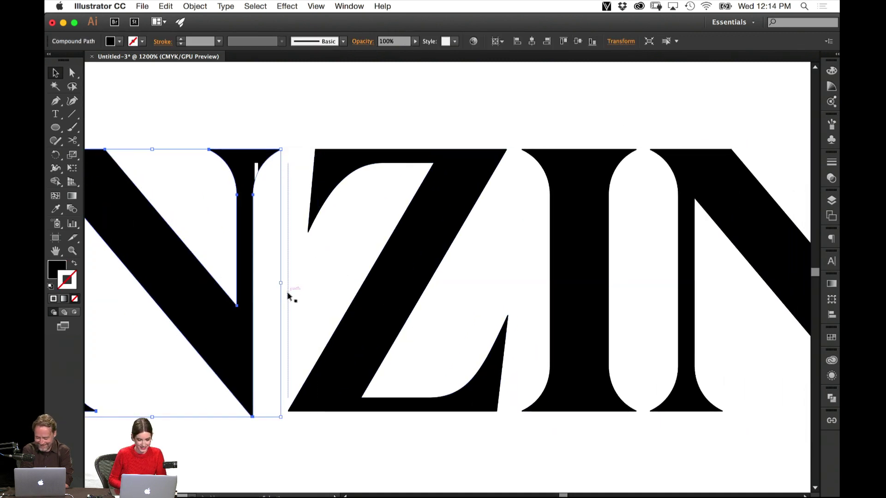
{"action": "left_click_drag", "start_coordinate": [288, 295], "coordinate": [595, 298]}
Duplicate the I's stripes into the last E's stem and fine-tune their horizontal position within it.
{"action": "left_click_drag", "start_coordinate": [662, 306], "coordinate": [314, 344]}
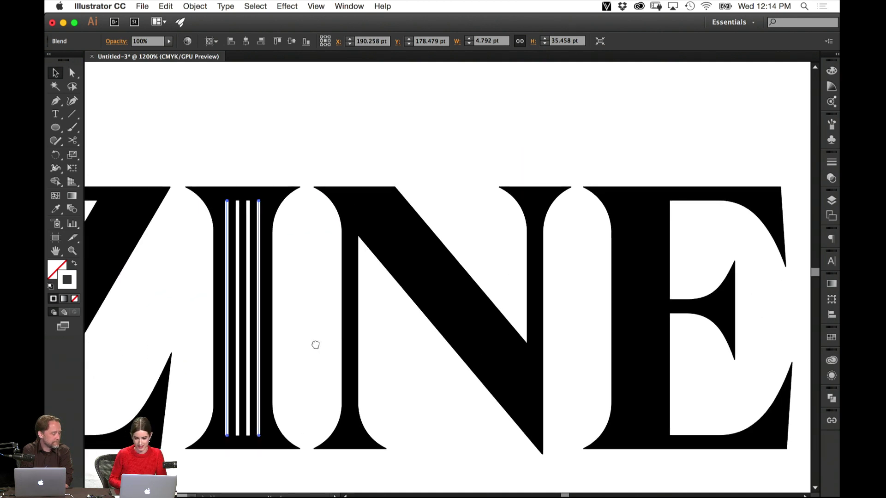
{"action": "left_click_drag", "start_coordinate": [259, 340], "coordinate": [657, 335]}
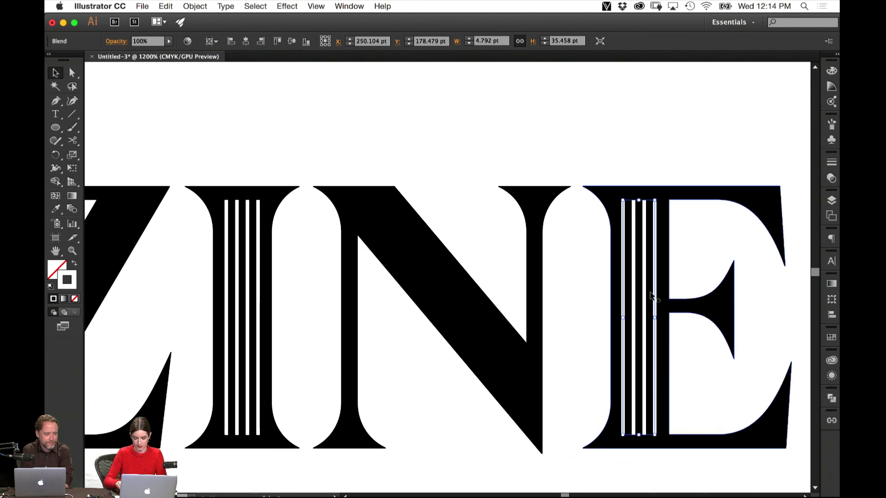
{"action": "key", "text": "super+equal"}
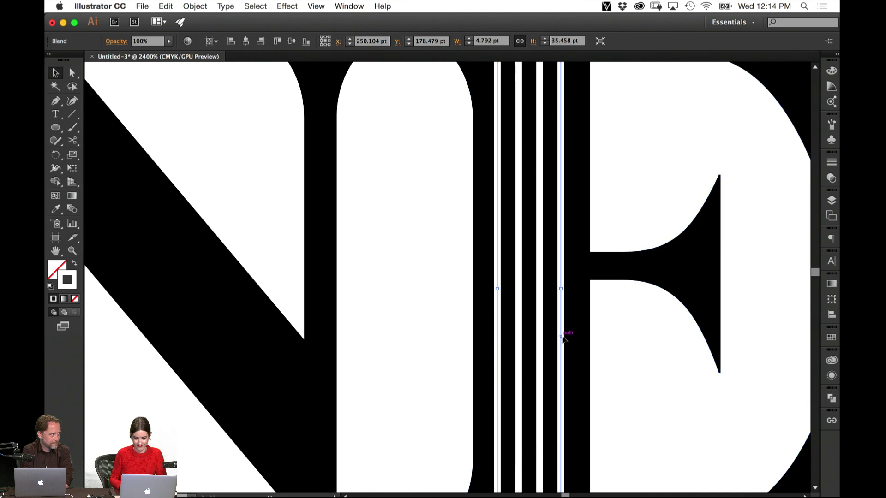
{"action": "mouse_move", "coordinate": [559, 336]}
{"action": "left_mouse_down"}
{"action": "mouse_move", "coordinate": [587, 340]}
{"action": "mouse_move", "coordinate": [570, 340]}
{"action": "left_mouse_up"}
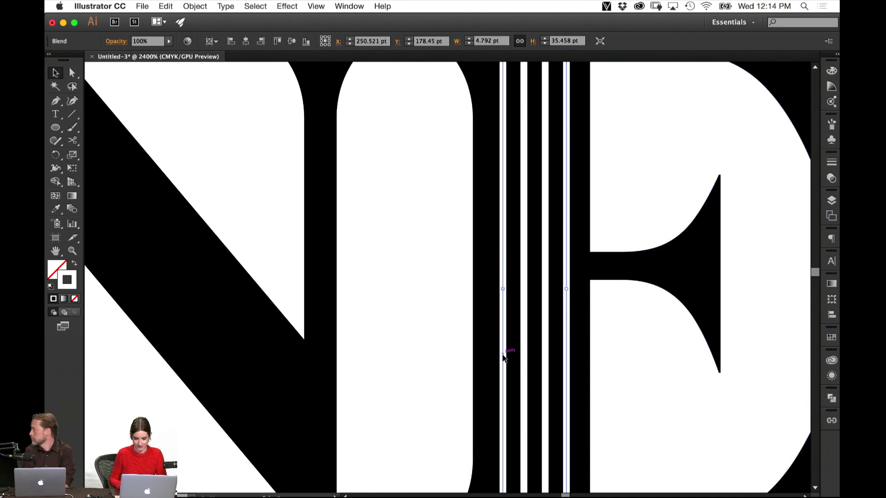
{"action": "left_click_drag", "start_coordinate": [504, 356], "coordinate": [500, 352]}
{"action": "key", "text": "super+minus"}
{"action": "key", "text": "super+minus"}
{"action": "key", "text": "super+minus"}
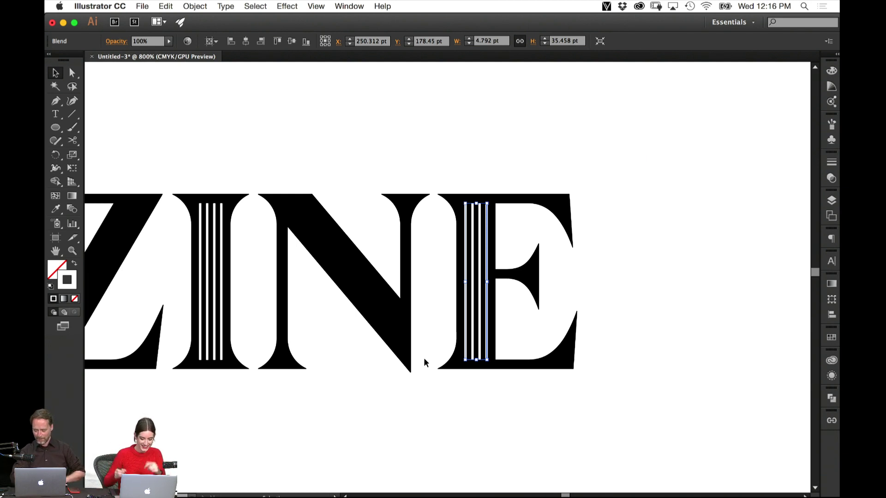
{"action": "left_click", "coordinate": [451, 434]}
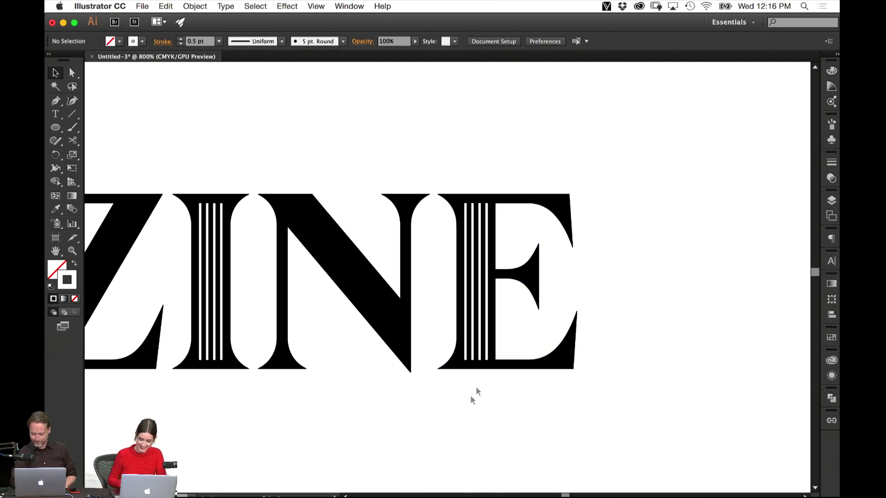
Save the document as Zenzine-Logo.ai in the AdobeLive design folder, with the default Illustrator CC options.
{"action": "key", "text": "super+equal"}
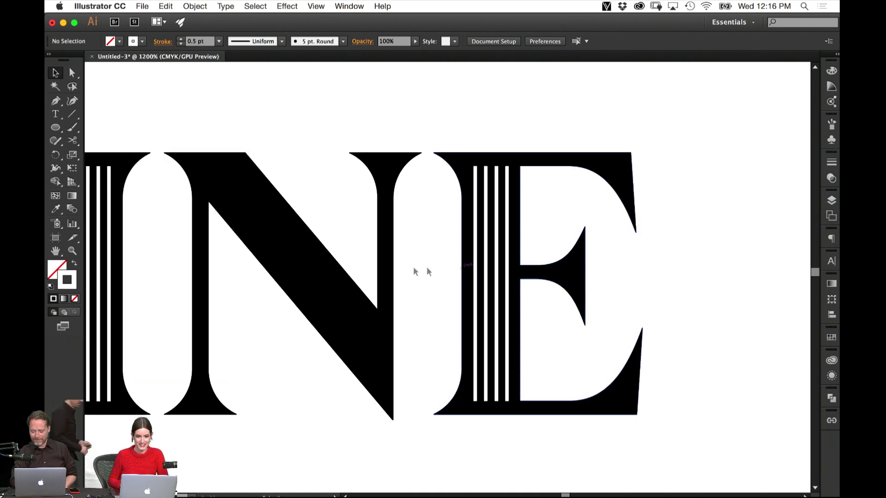
{"action": "left_click_drag", "start_coordinate": [318, 283], "coordinate": [316, 358]}
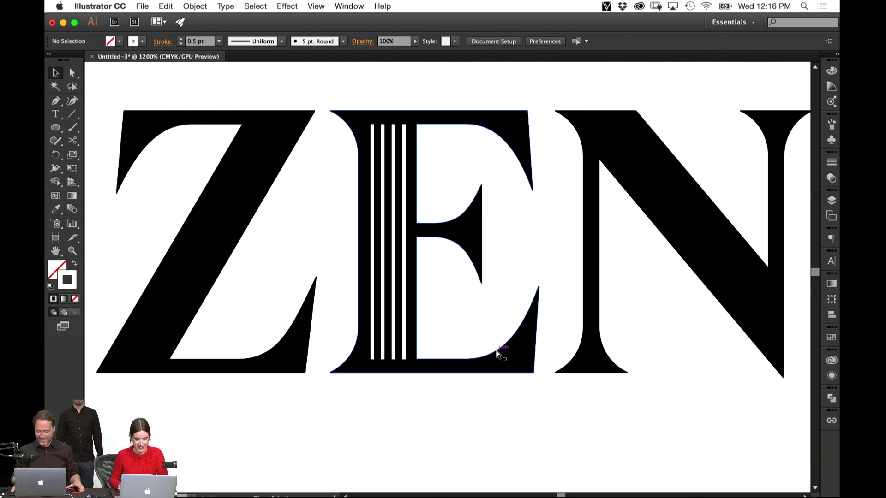
{"action": "key", "text": "super+s"}
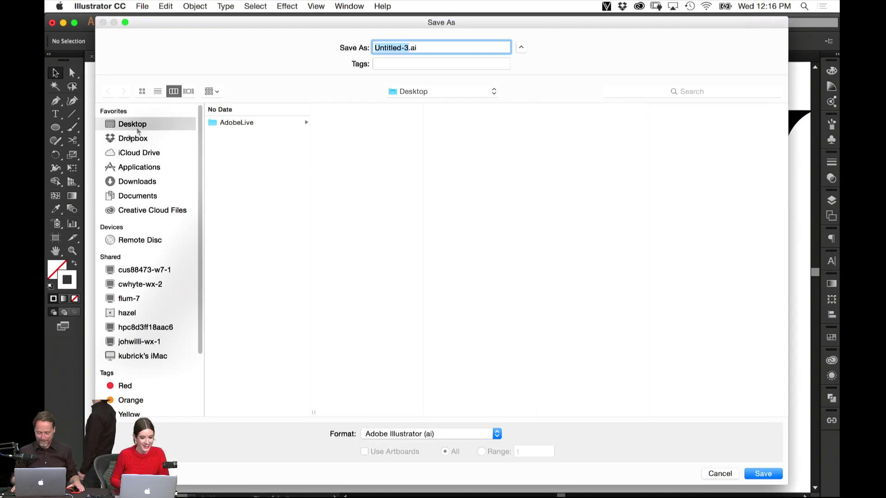
{"action": "left_click", "coordinate": [240, 124]}
{"action": "left_click", "coordinate": [367, 173]}
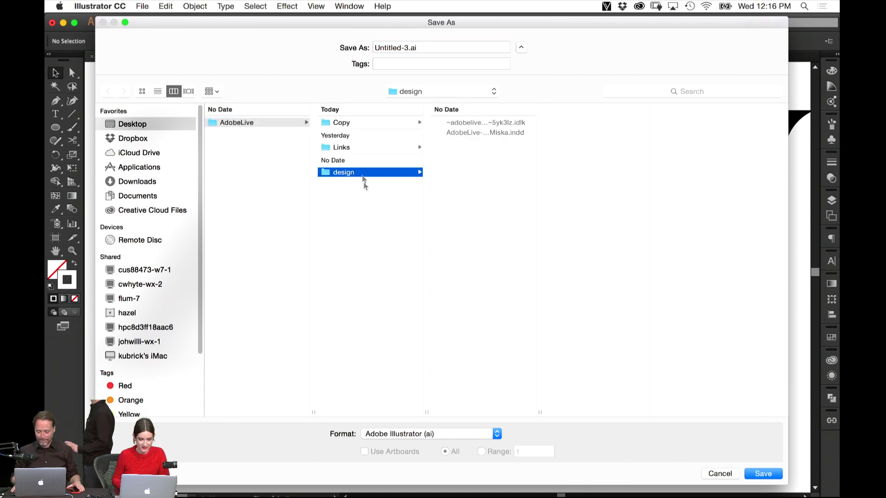
{"action": "left_click", "coordinate": [399, 42]}
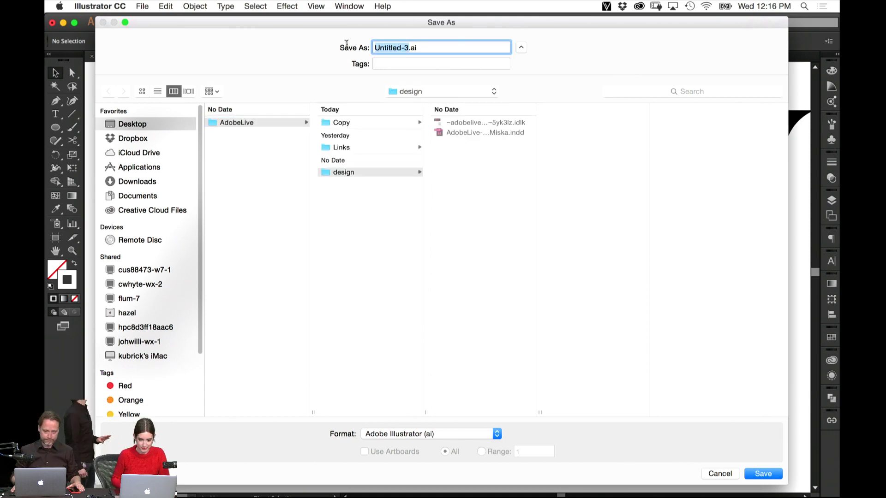
{"action": "type", "text": "Zenzin"}
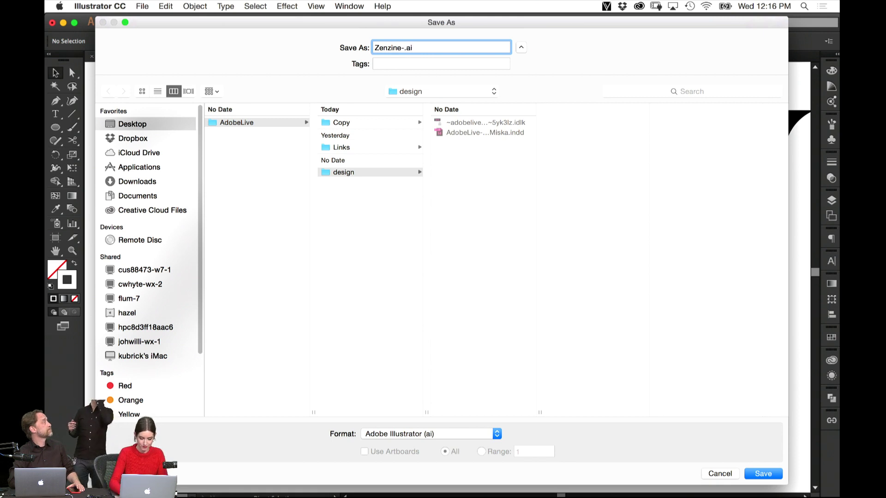
{"action": "key", "text": "Return"}
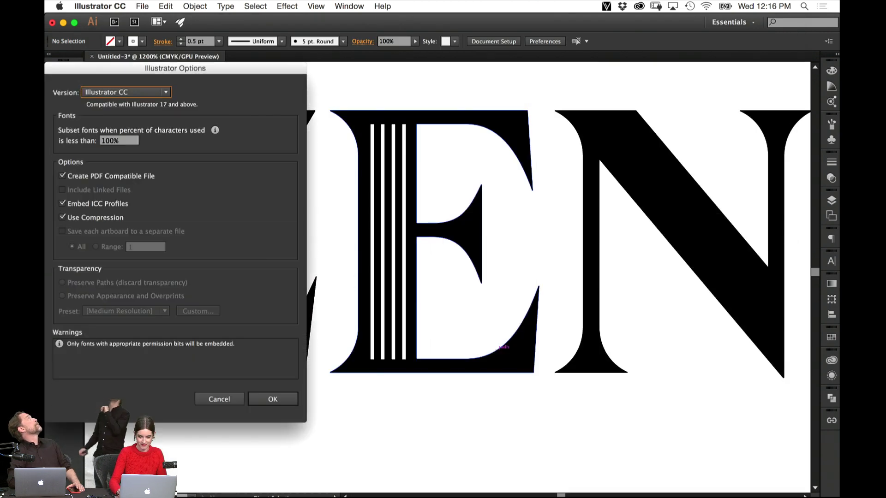
{"action": "left_click", "coordinate": [278, 399]}
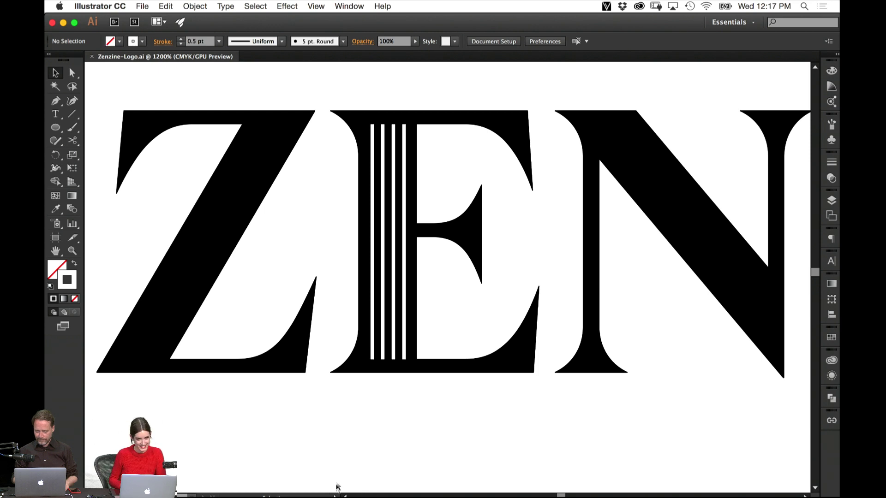
Duplicate the first E's blended stripes onto the first Z and move the copy's upper endpoints to the top of the Z's diagonal.
{"action": "left_click_drag", "start_coordinate": [296, 468], "coordinate": [461, 469]}
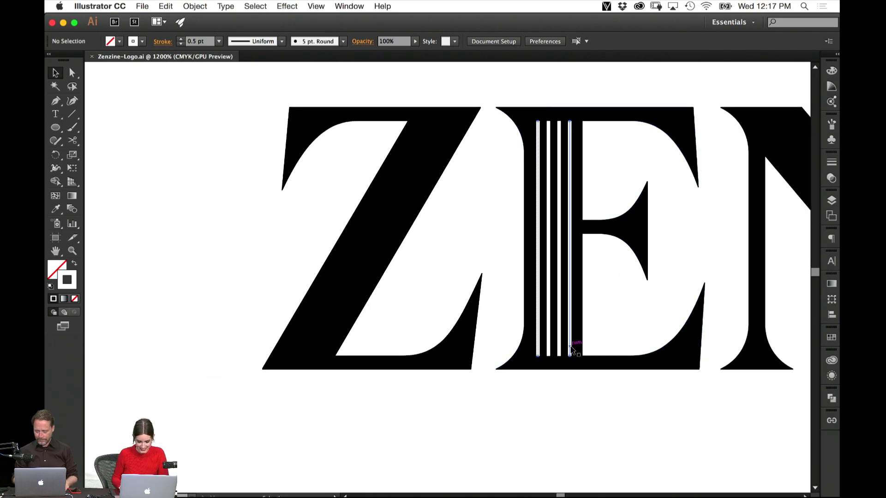
{"action": "left_click_drag", "start_coordinate": [571, 353], "coordinate": [369, 353]}
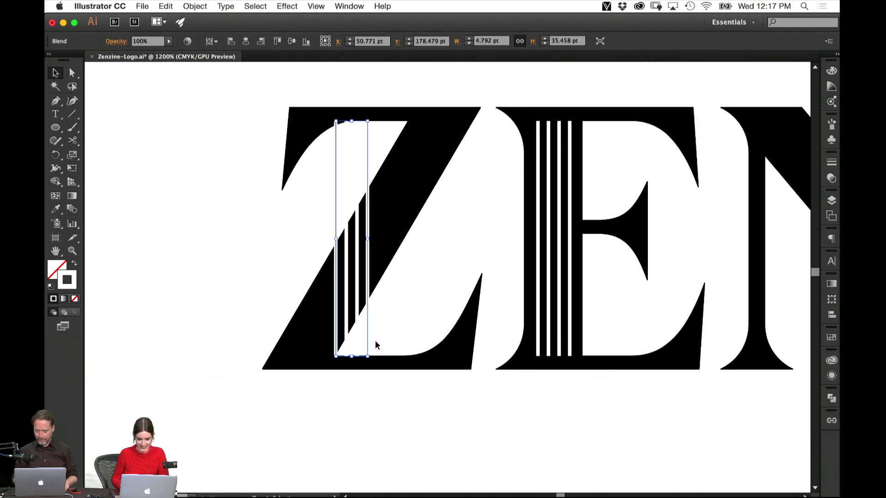
{"action": "key", "text": "super+equal"}
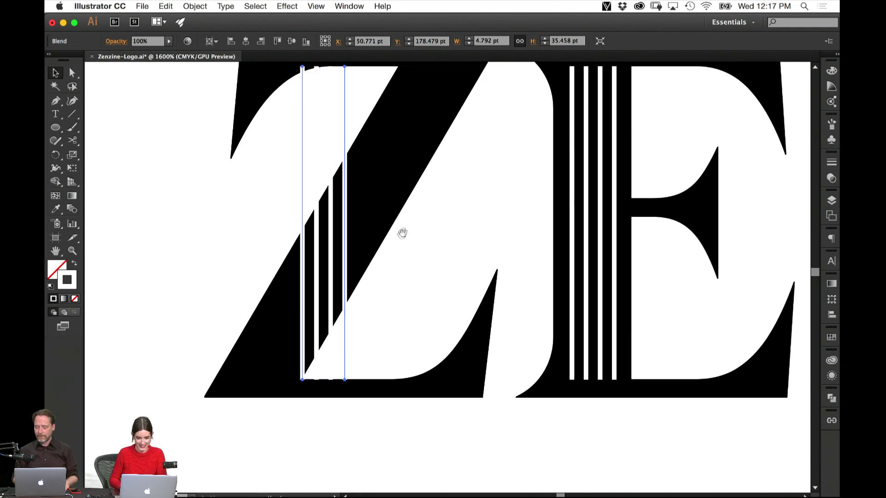
{"action": "left_click_drag", "start_coordinate": [400, 233], "coordinate": [405, 324]}
{"action": "key", "text": "a"}
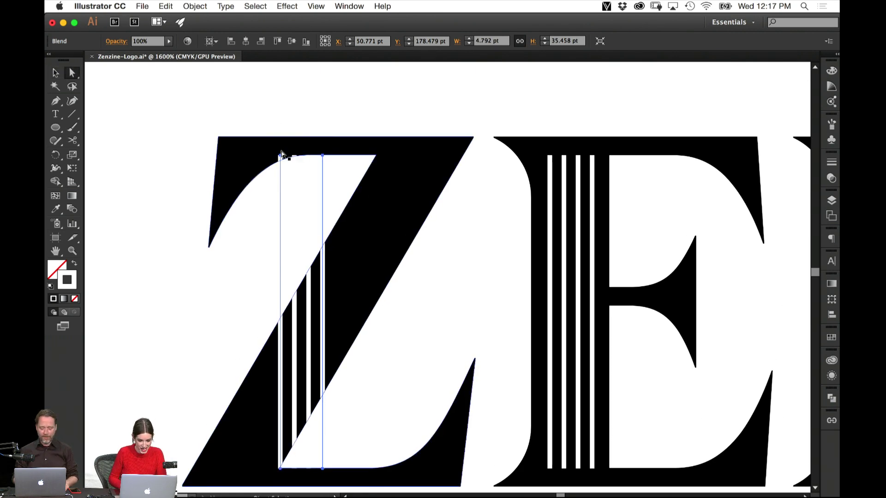
{"action": "left_click_drag", "start_coordinate": [276, 150], "coordinate": [439, 159]}
{"action": "left_click", "coordinate": [322, 156], "text": "shift"}
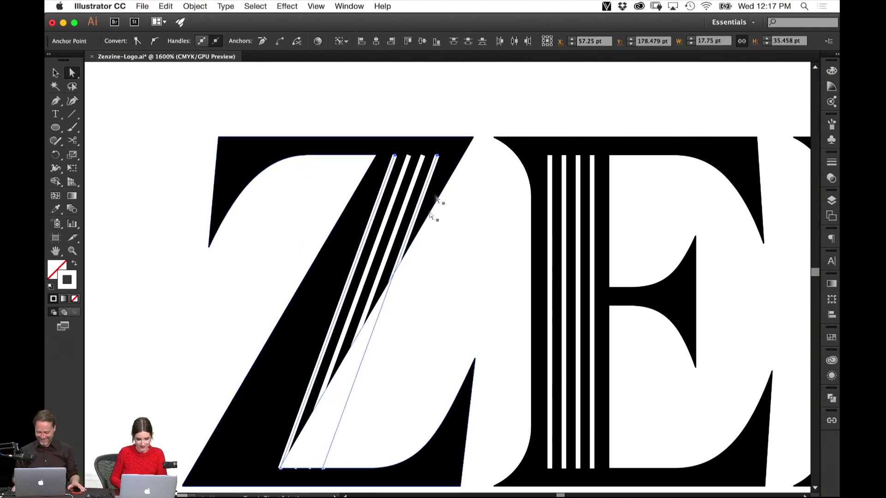
Move the lower endpoints of the first Z's stripes to the foot of its diagonal so they run parallel to its edges.
{"action": "left_click_drag", "start_coordinate": [375, 401], "coordinate": [422, 291]}
{"action": "left_click", "coordinate": [318, 395]}
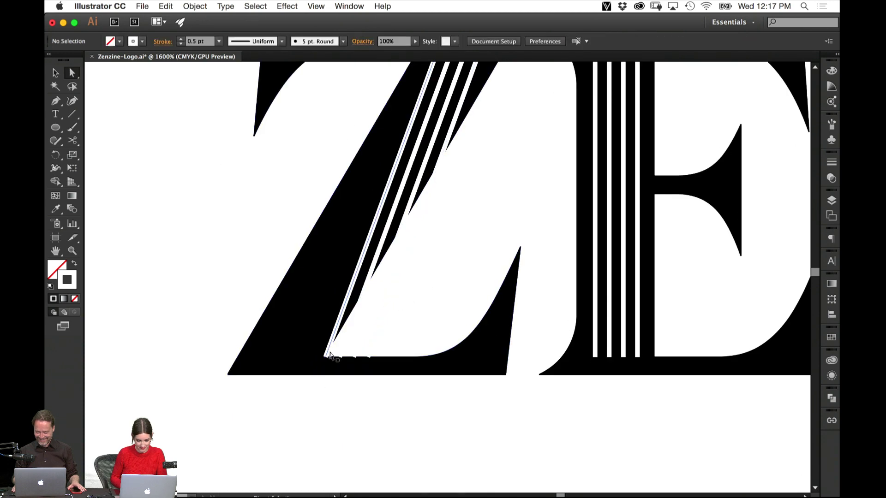
{"action": "left_click", "coordinate": [326, 357]}
{"action": "left_click_drag", "start_coordinate": [368, 358], "coordinate": [300, 360]}
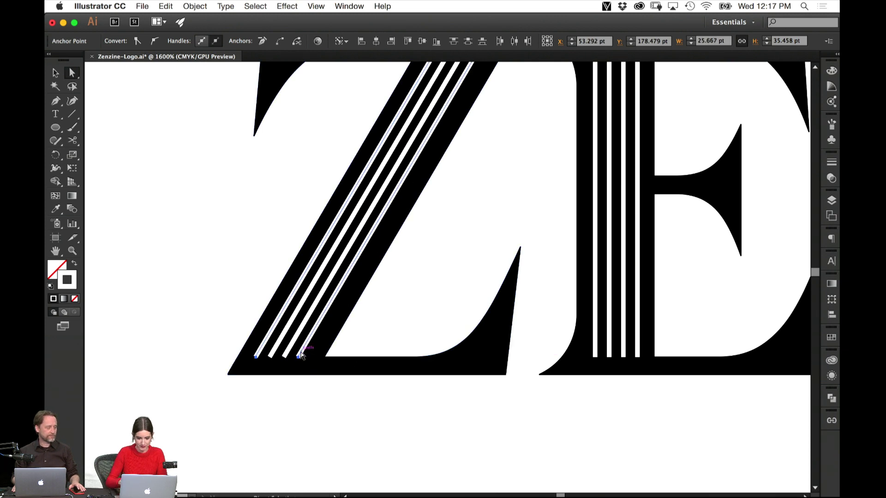
Fine-tune the lower endpoints of the first Z's slanted stripes, shifting them slightly up and inward at the foot of the diagonal.
{"action": "key", "text": "super+minus"}
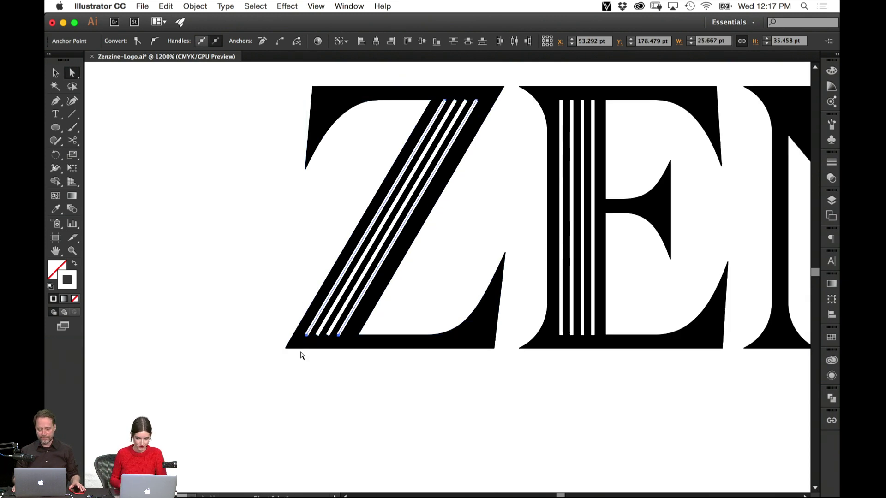
{"action": "key", "text": "super+plus"}
{"action": "key", "text": "super+plus"}
{"action": "key", "text": "super+plus"}
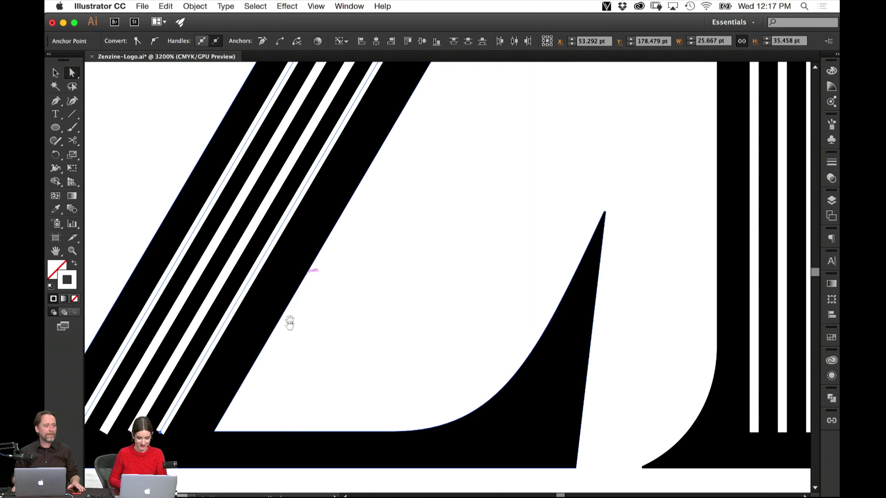
{"action": "scroll", "coordinate": [307, 275], "scroll_direction": "left", "scroll_amount": 5}
{"action": "scroll", "coordinate": [307, 275], "scroll_direction": "down", "scroll_amount": 2}
{"action": "left_click_drag", "start_coordinate": [325, 371], "coordinate": [330, 368]}
{"action": "key", "text": "v"}
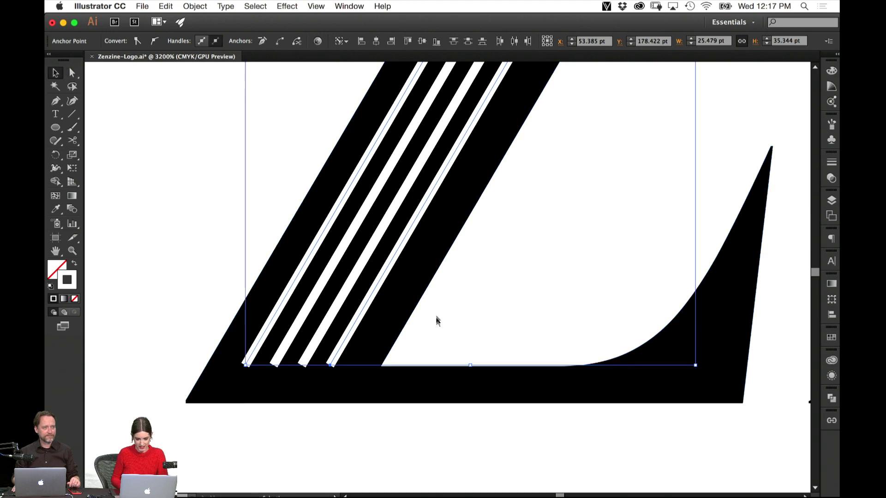
Nudge the whole slanted stripe blend slightly so it sits centred within the first Z's diagonal.
{"action": "left_click", "coordinate": [426, 321]}
{"action": "key", "text": "super+minus"}
{"action": "key", "text": "super+minus"}
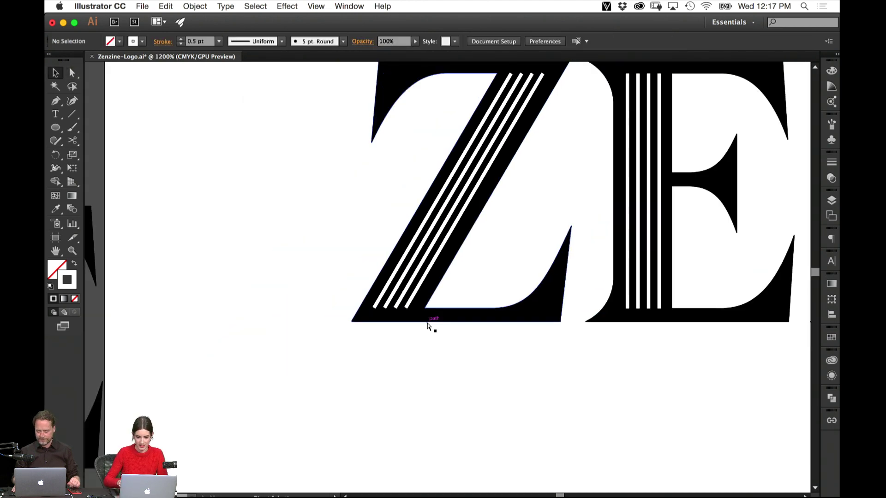
{"action": "key", "text": "super+plus"}
{"action": "key", "text": "super+plus"}
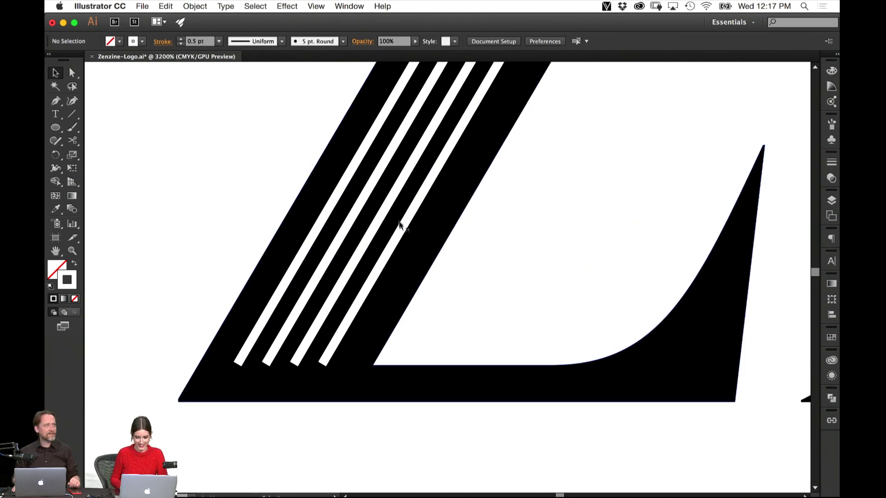
{"action": "left_click", "coordinate": [408, 237]}
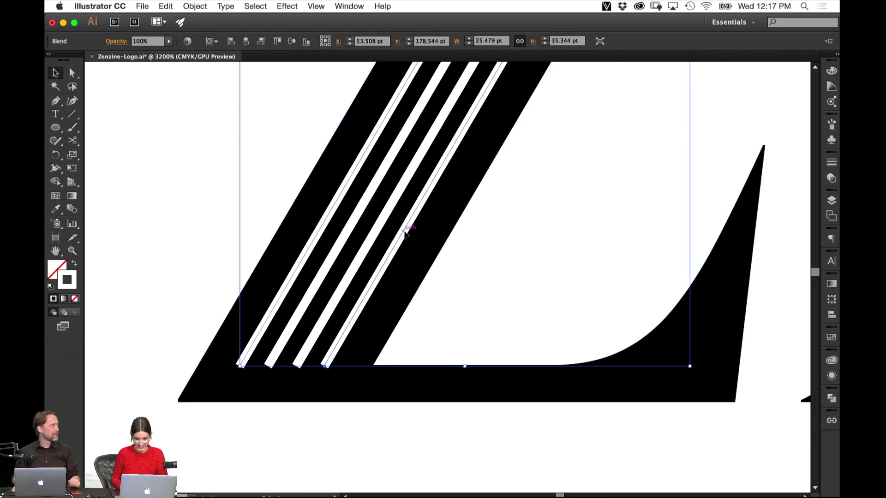
{"action": "left_click_drag", "start_coordinate": [405, 232], "coordinate": [408, 234]}
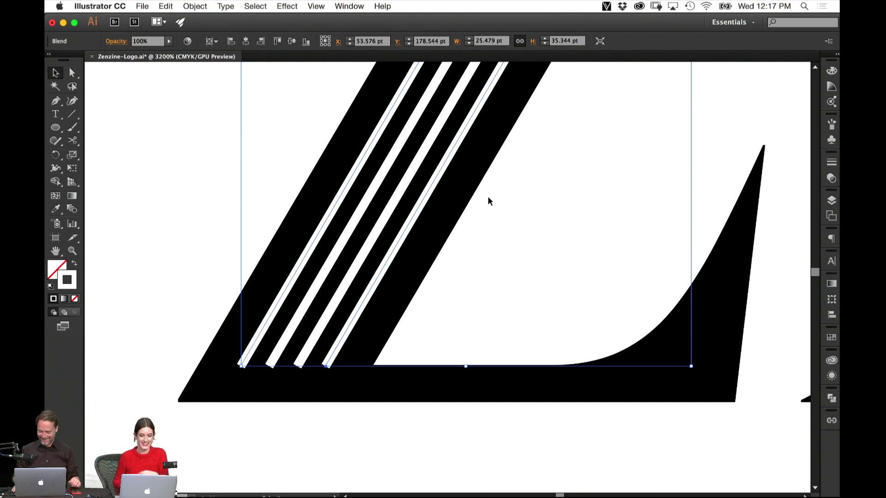
{"action": "left_click", "coordinate": [166, 206]}
{"action": "key", "text": "super+minus"}
{"action": "key", "text": "super+minus"}
{"action": "key", "text": "super+minus"}
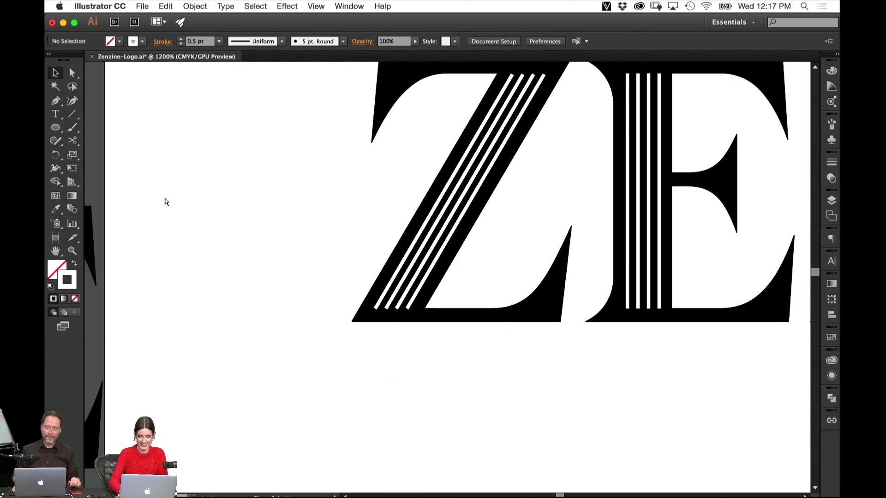
{"action": "left_click_drag", "start_coordinate": [618, 178], "coordinate": [297, 293]}
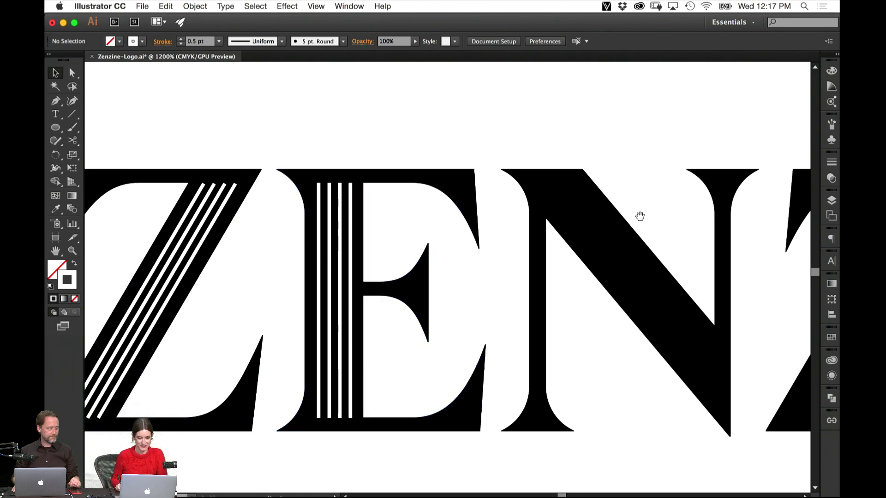
{"action": "left_click_drag", "start_coordinate": [656, 227], "coordinate": [590, 248]}
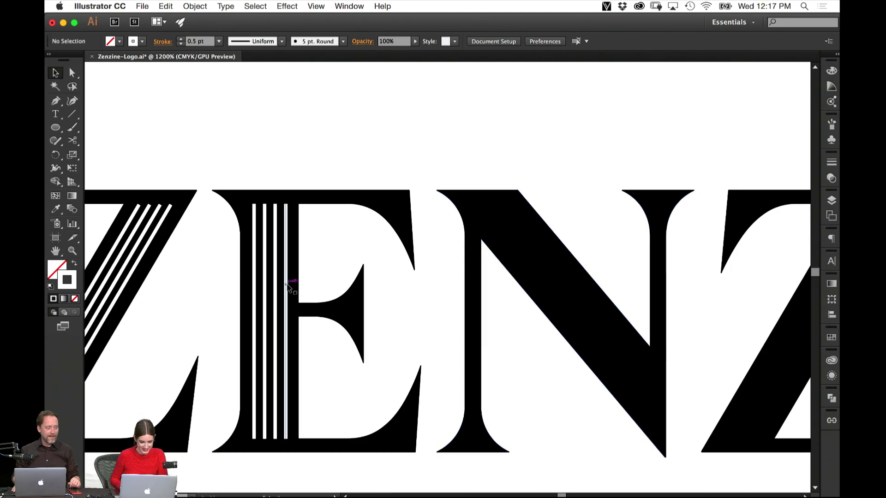
{"action": "left_click_drag", "start_coordinate": [291, 289], "coordinate": [296, 292]}
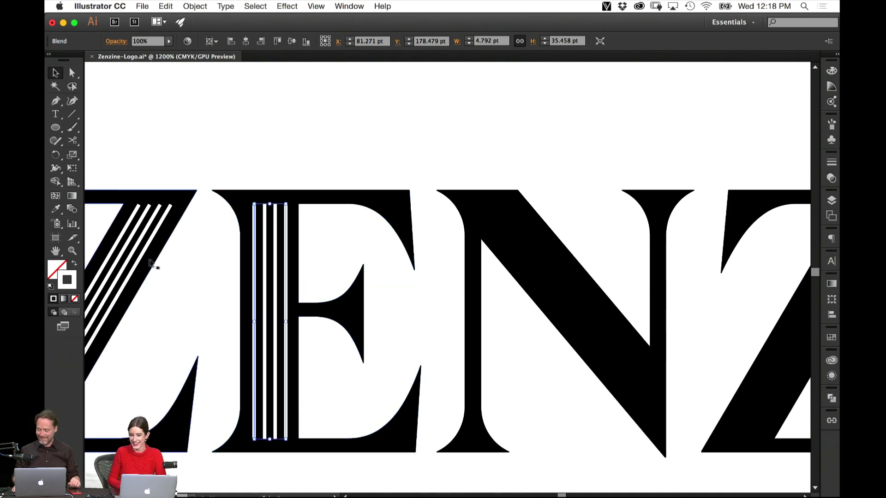
{"action": "scroll", "coordinate": [609, 257], "scroll_direction": "right", "scroll_amount": 10}
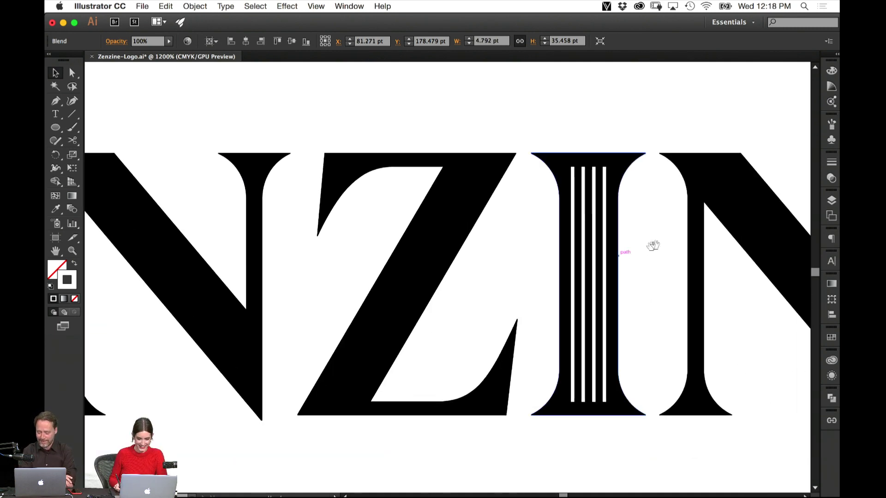
{"action": "scroll", "coordinate": [653, 246], "scroll_direction": "left", "scroll_amount": 10}
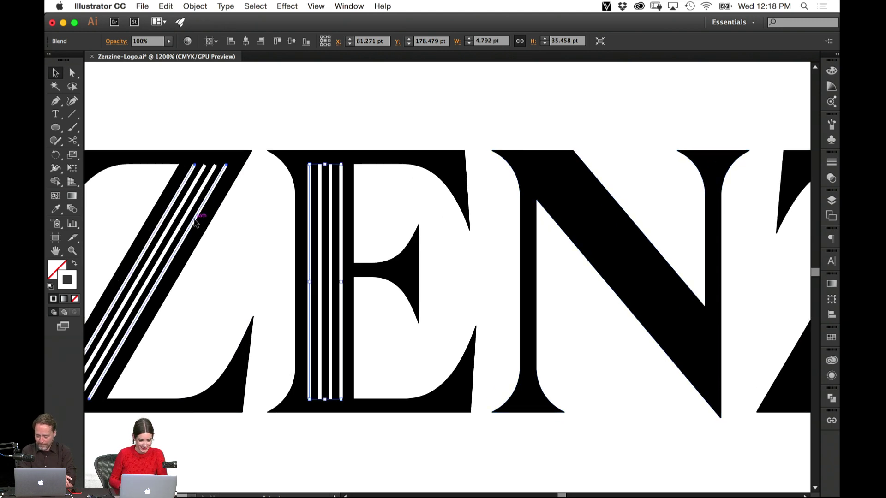
Group the first Z with its slanted stripes and place a duplicate of the group over the second Z.
{"action": "left_click", "coordinate": [194, 223]}
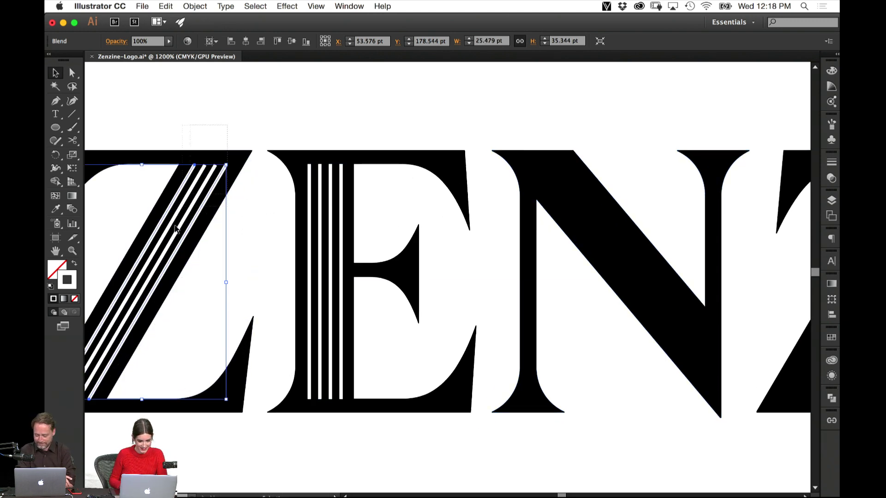
{"action": "left_click", "coordinate": [187, 216], "text": "shift"}
{"action": "key", "text": "super+g"}
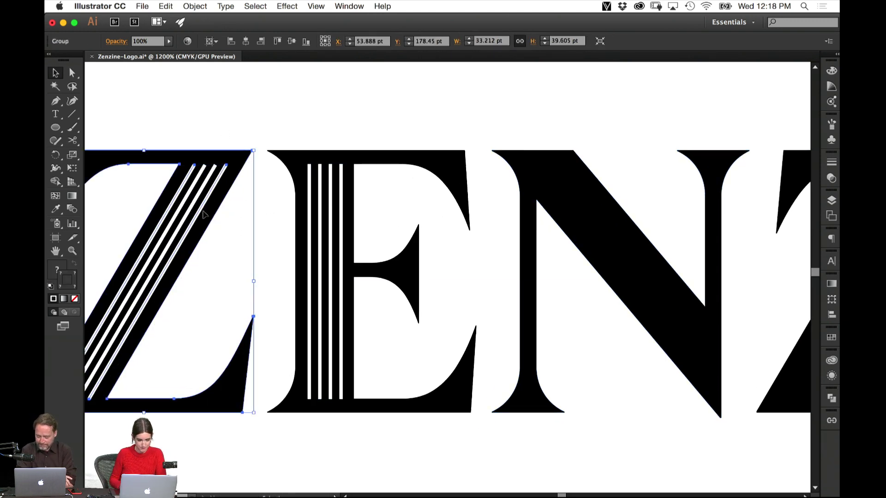
{"action": "left_click_drag", "start_coordinate": [200, 213], "coordinate": [692, 260]}
{"action": "left_click_drag", "start_coordinate": [325, 208], "coordinate": [572, 224]}
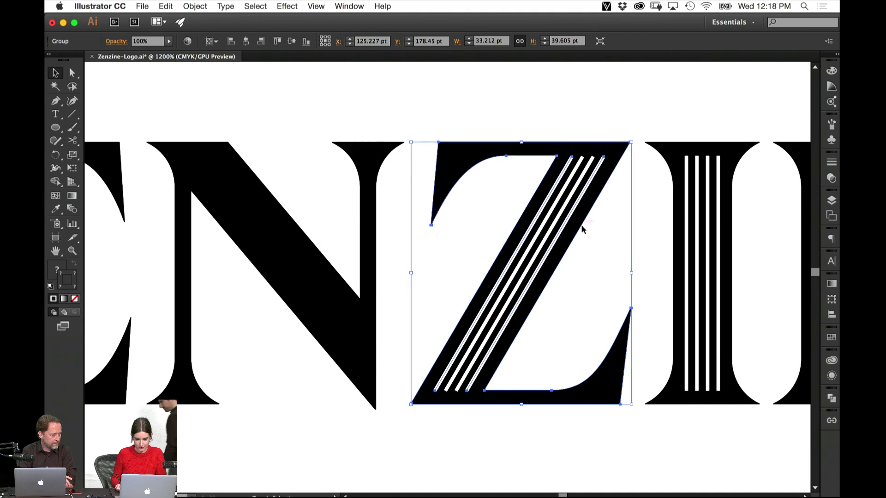
{"action": "key", "text": "super+8"}
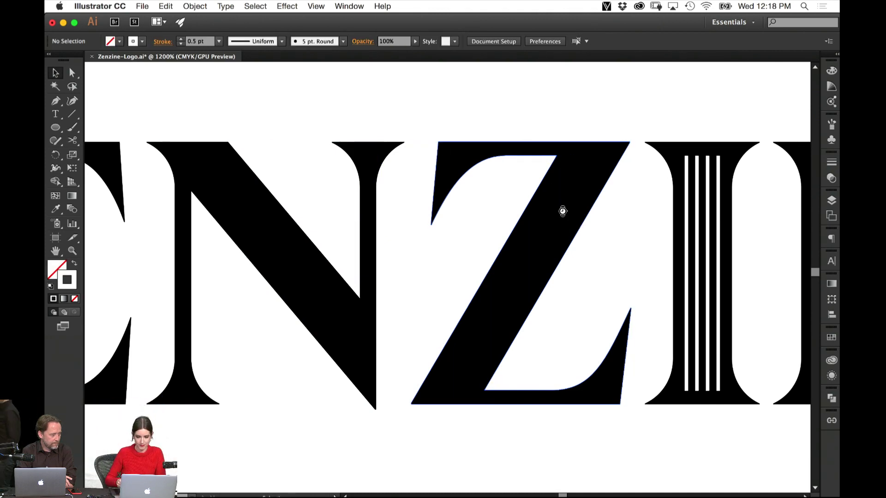
{"action": "key", "text": "super+z"}
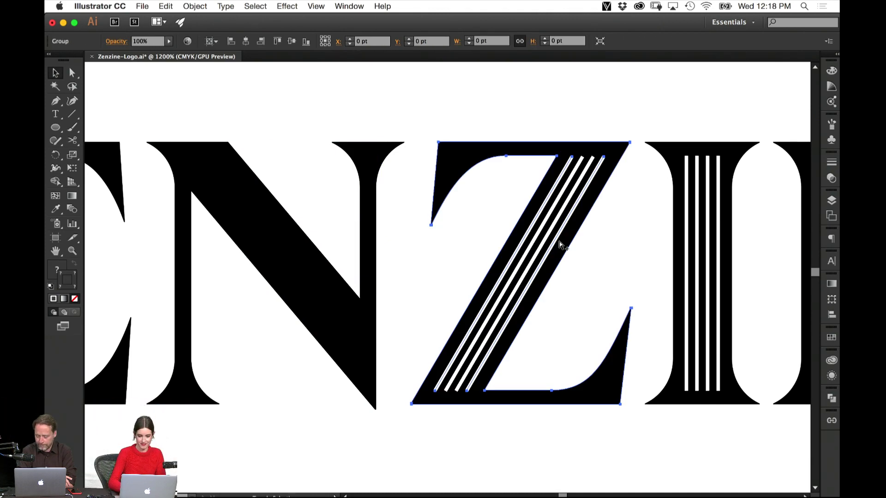
{"action": "left_click", "coordinate": [587, 111]}
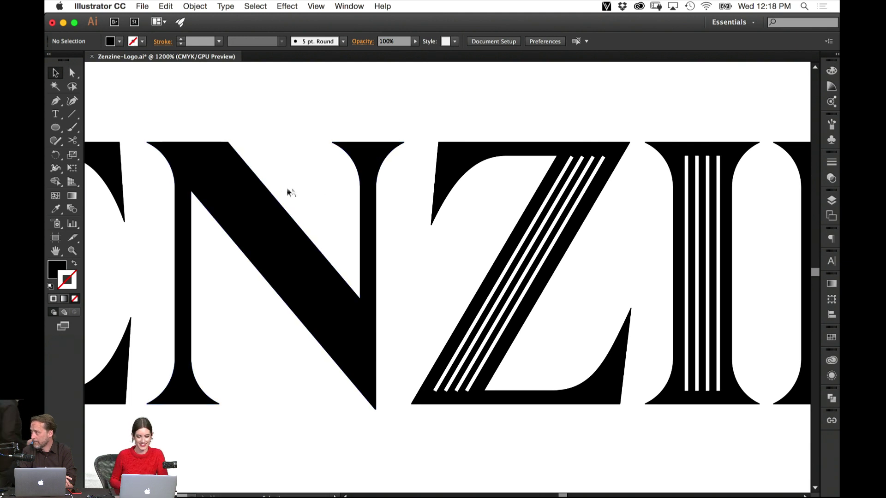
Duplicate the I's blended stripes and place the copy at the top of the first N's diagonal.
{"action": "key", "text": "super+equal"}
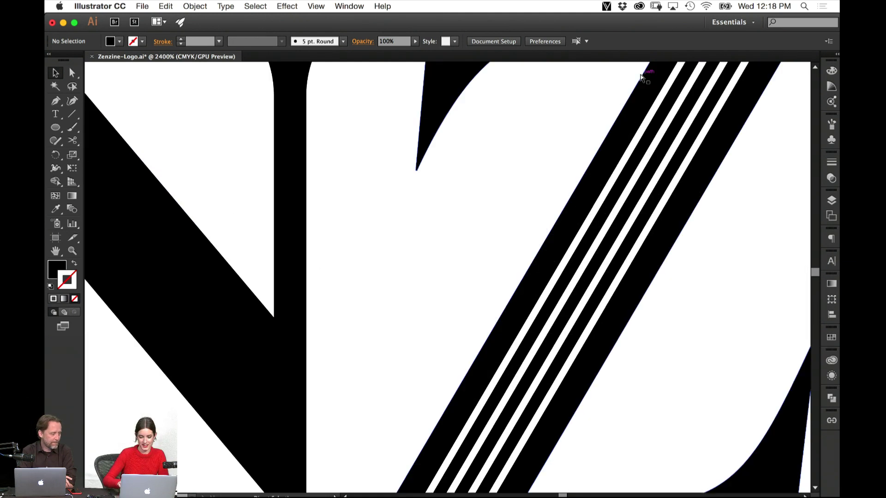
{"action": "left_click_drag", "start_coordinate": [729, 186], "coordinate": [375, 346]}
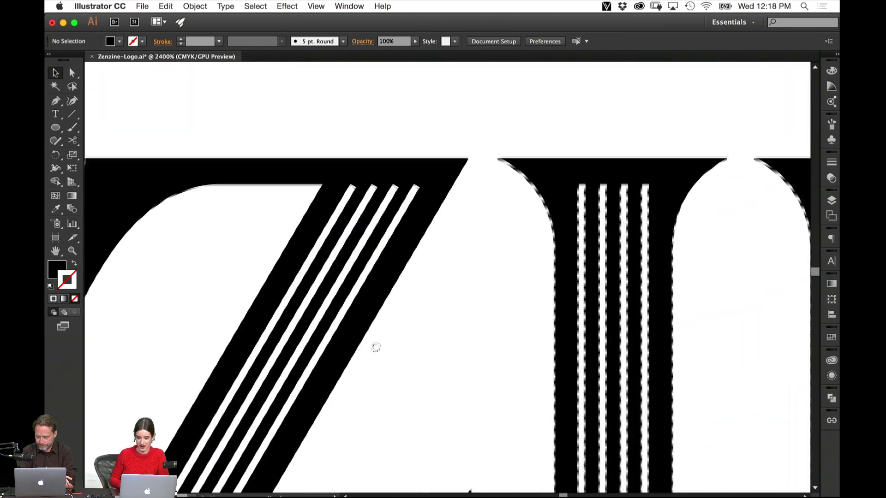
{"action": "left_click", "coordinate": [645, 303]}
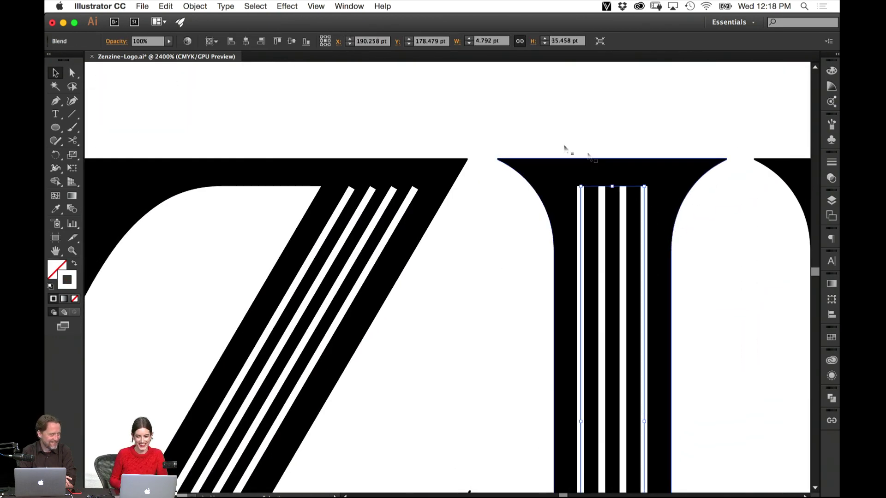
{"action": "key", "text": "super+minus"}
{"action": "key", "text": "super+minus"}
{"action": "key", "text": "super+minus"}
{"action": "key", "text": "super+minus"}
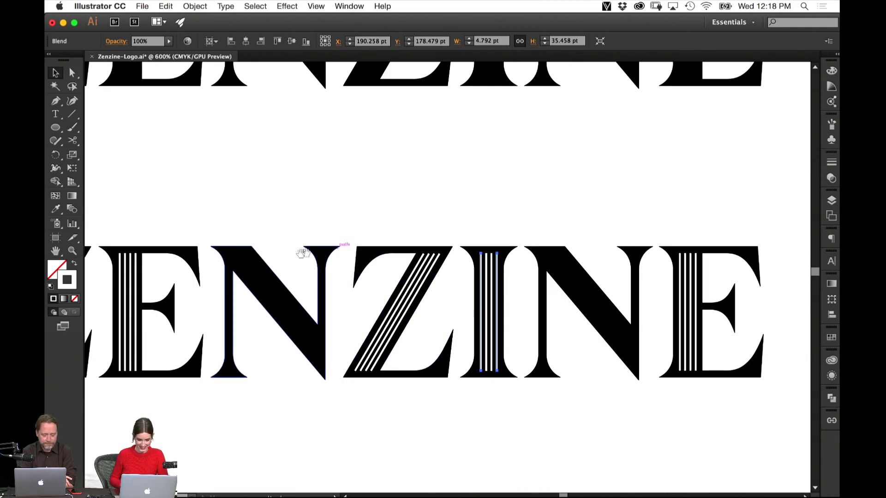
{"action": "scroll", "coordinate": [297, 253], "scroll_direction": "left", "scroll_amount": 10}
{"action": "left_click_drag", "start_coordinate": [361, 287], "coordinate": [479, 290]}
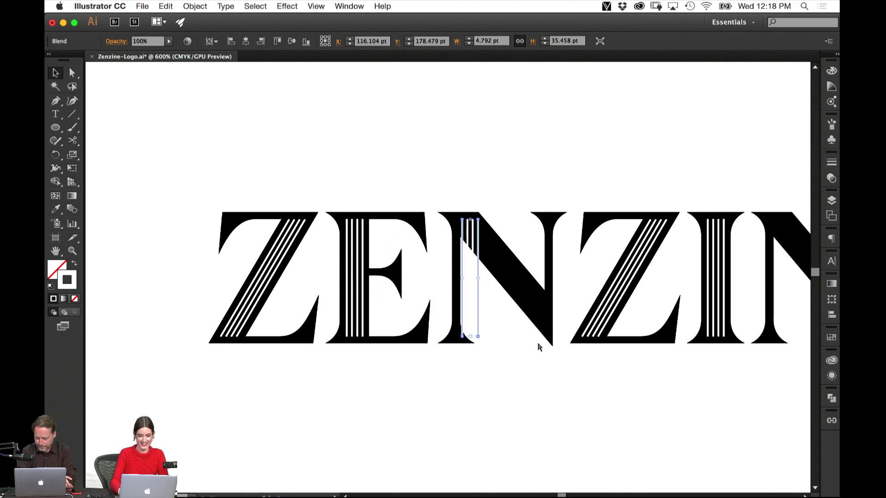
Nudge the first N's duplicated stripes 1 pt to the left.
{"action": "key", "text": "super+equal"}
{"action": "key", "text": "super+equal"}
{"action": "scroll", "coordinate": [538, 346], "scroll_direction": "right", "scroll_amount": 4}
{"action": "scroll", "coordinate": [538, 346], "scroll_direction": "up", "scroll_amount": 1}
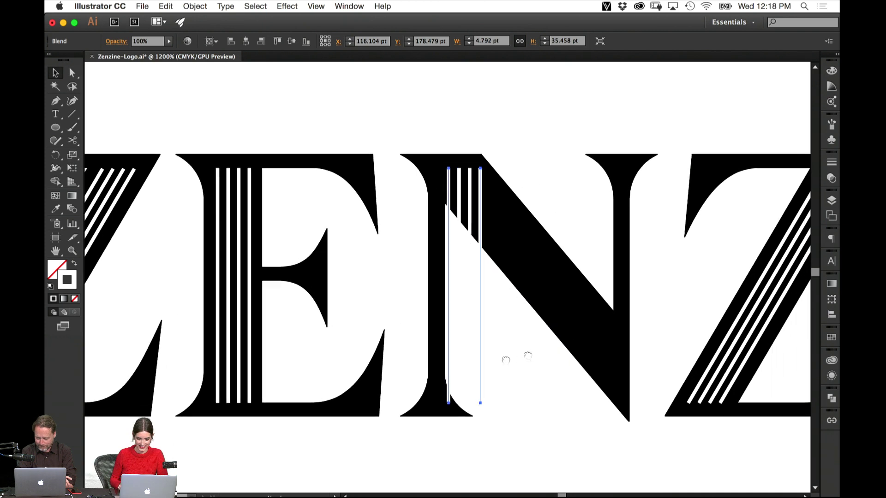
{"action": "key", "text": "Left"}
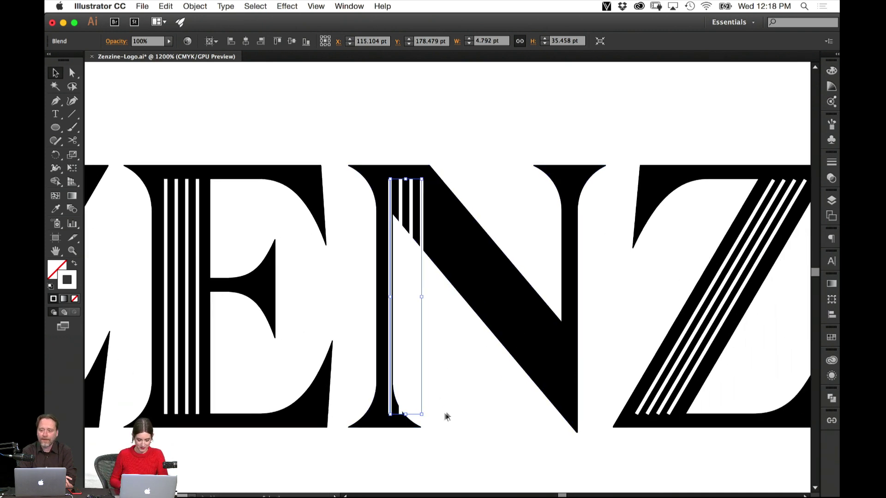
Slant the first N's stripes along its diagonal by moving their lower endpoints down to near the N's right stem.
{"action": "left_click", "coordinate": [444, 418]}
{"action": "key", "text": "a"}
{"action": "mouse_move", "coordinate": [422, 415]}
{"action": "left_mouse_down"}
{"action": "mouse_move", "coordinate": [391, 415]}
{"action": "mouse_move", "coordinate": [524, 409]}
{"action": "mouse_move", "coordinate": [564, 389]}
{"action": "mouse_move", "coordinate": [560, 349]}
{"action": "left_mouse_up"}
{"action": "key", "text": "super+z"}
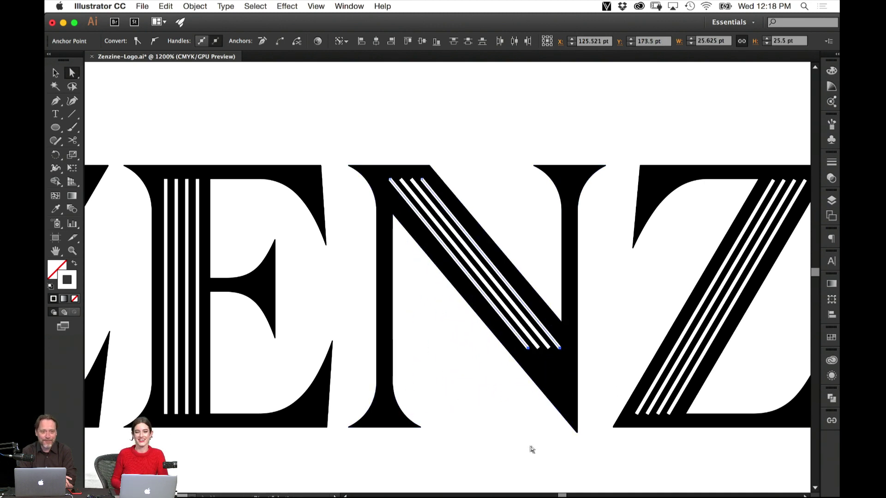
{"action": "key", "text": "v"}
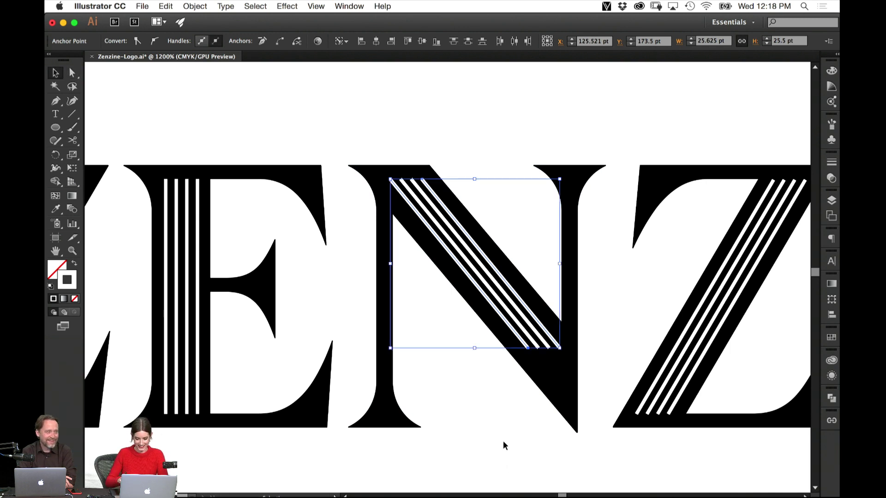
Extend the first N's outer left stripe along the diagonal to about X 138.8 pt, Y 192.7 pt.
{"action": "key", "text": "super+equal"}
{"action": "key", "text": "a"}
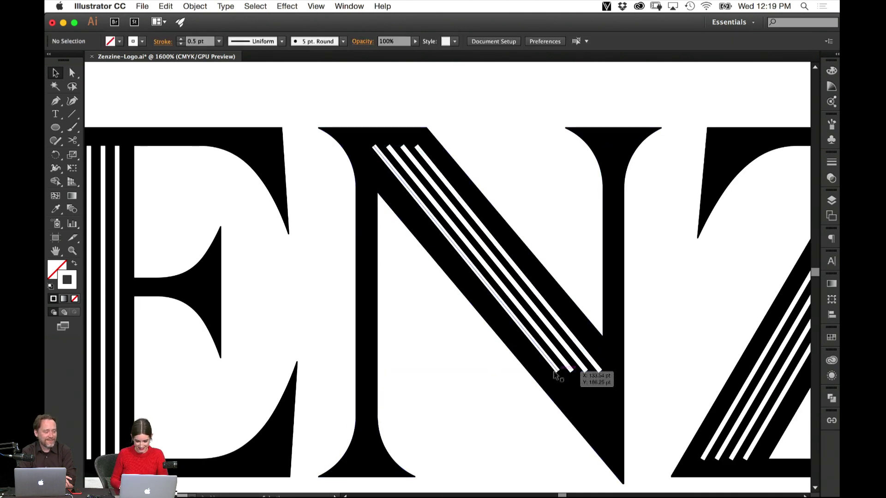
{"action": "left_click", "coordinate": [558, 372]}
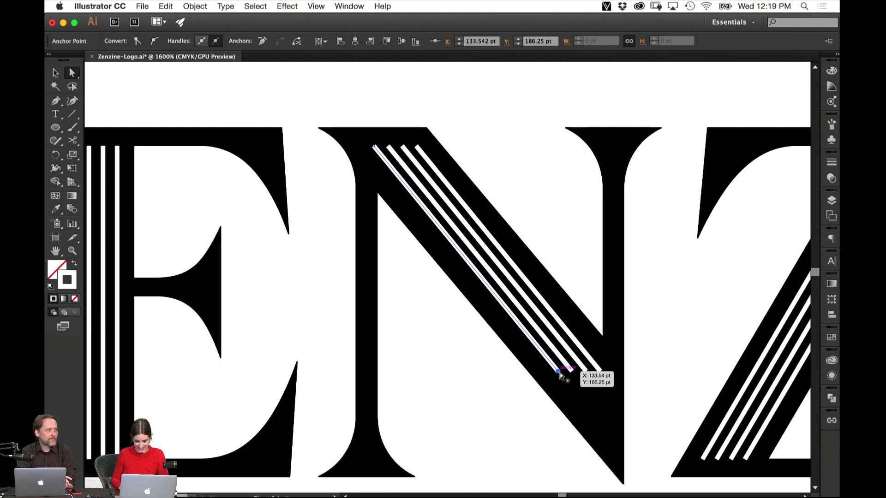
{"action": "left_click_drag", "start_coordinate": [558, 372], "coordinate": [603, 429]}
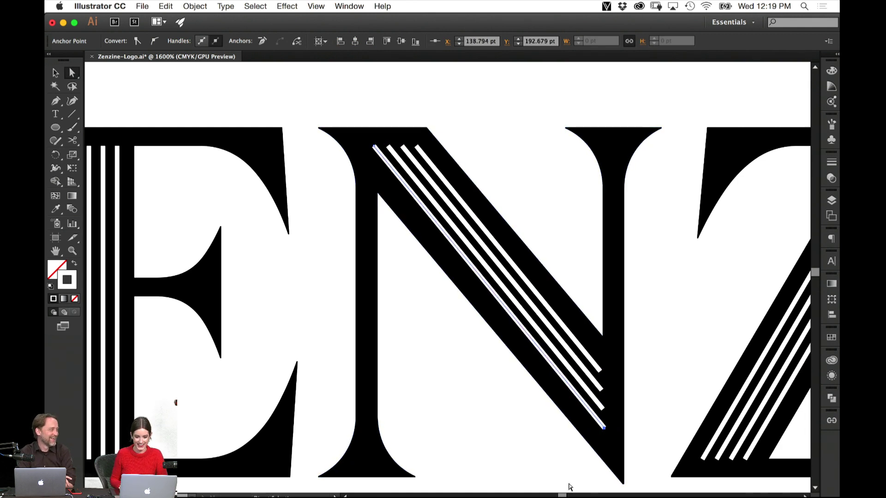
{"action": "left_click", "coordinate": [530, 459]}
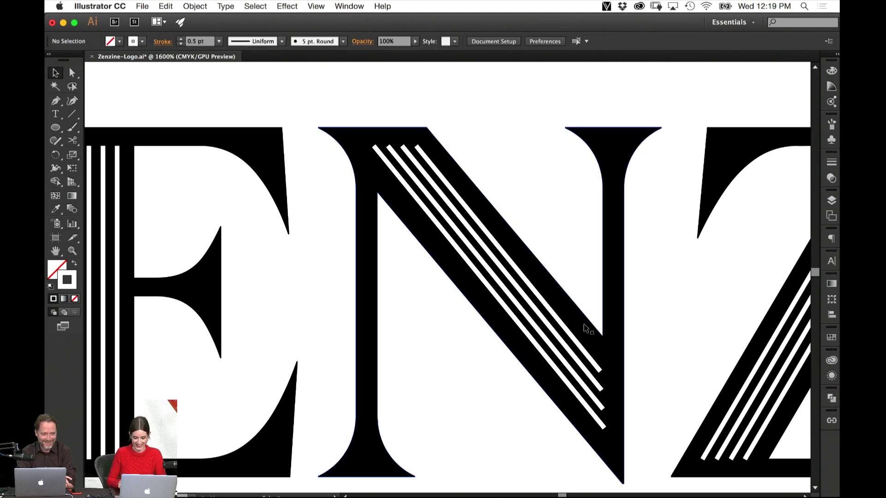
Group the first N with its slanted stripes and place a duplicate of the group over the second N.
{"action": "key", "text": "super+minus"}
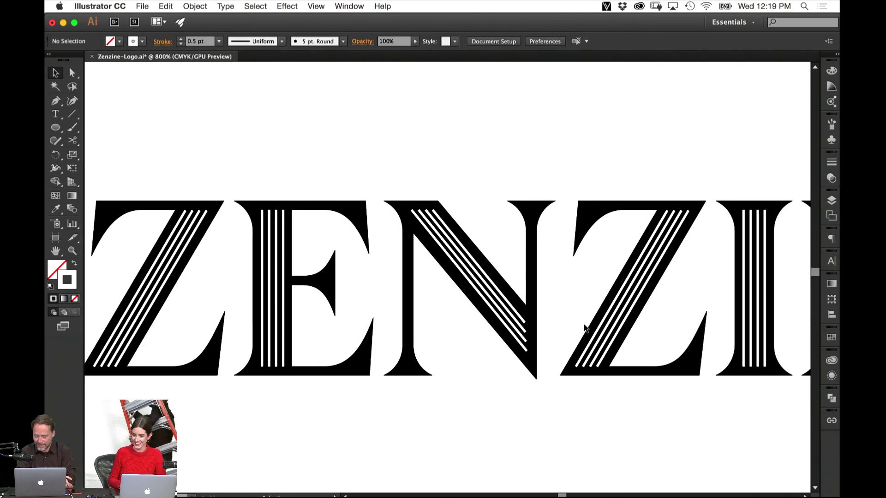
{"action": "key", "text": "super+minus"}
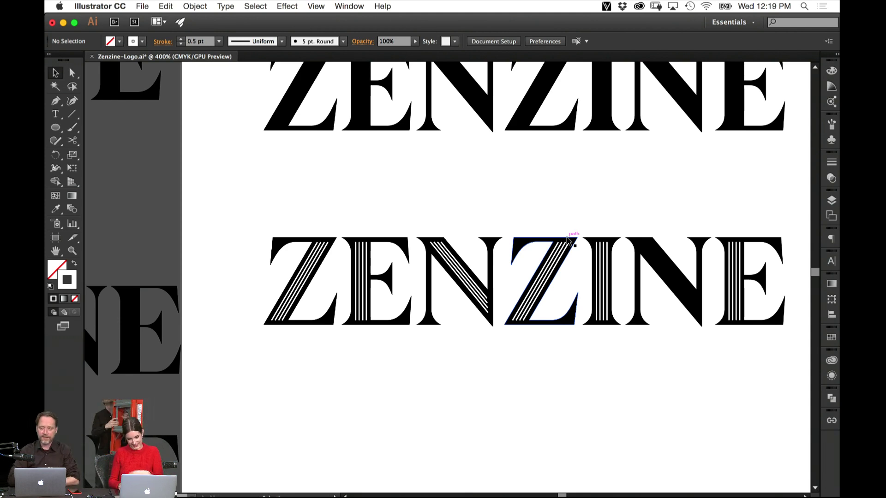
{"action": "scroll", "coordinate": [603, 200], "scroll_direction": "right", "scroll_amount": 5}
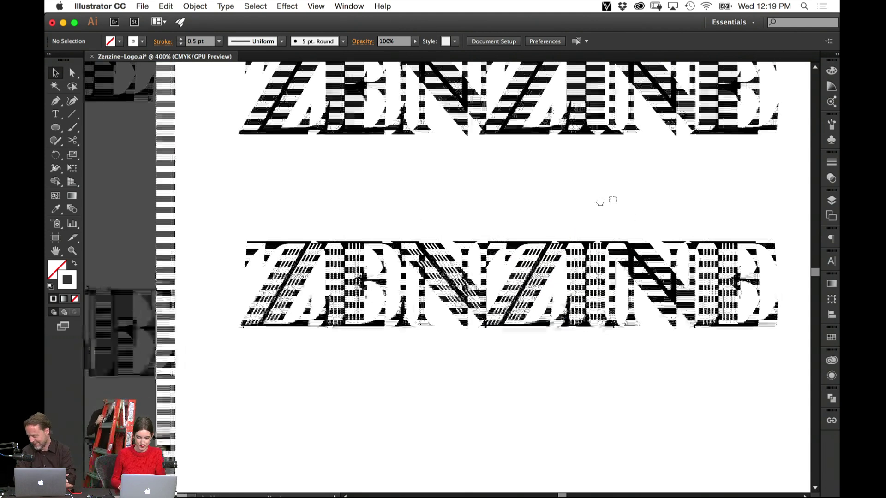
{"action": "left_click_drag", "start_coordinate": [383, 213], "coordinate": [318, 233]}
{"action": "left_click", "coordinate": [350, 372]}
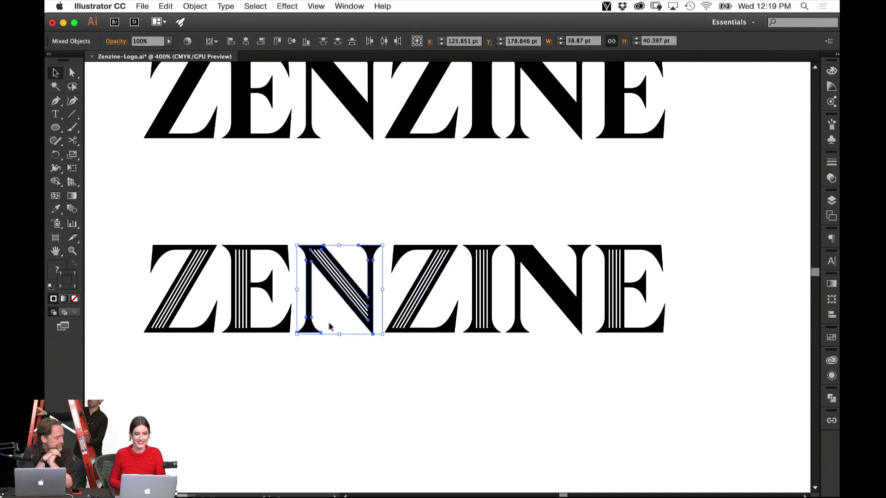
{"action": "key", "text": "super+shift+b"}
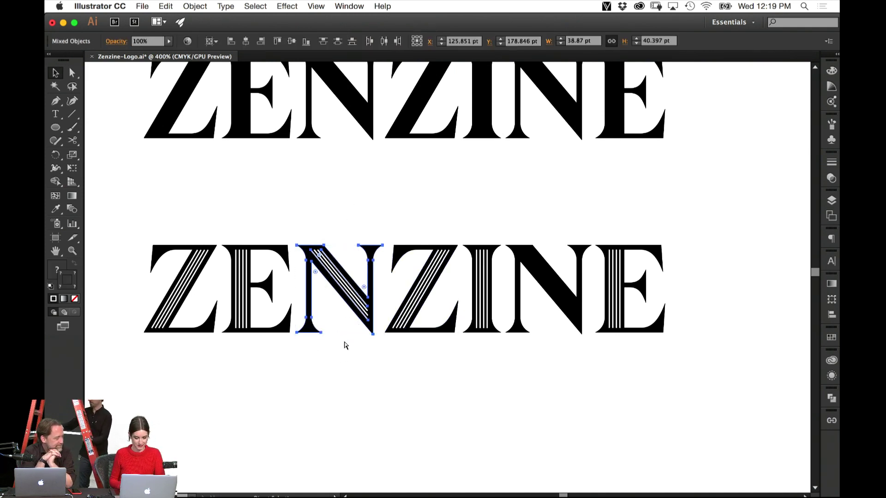
{"action": "key", "text": "super+g"}
{"action": "key", "text": "super+shift+b"}
{"action": "left_click_drag", "start_coordinate": [359, 301], "coordinate": [310, 310]}
Align the duplicated N group exactly with the second N's outline.
{"action": "key", "text": "super+equal"}
{"action": "key", "text": "super+equal"}
{"action": "key", "text": "super+equal"}
{"action": "key", "text": "super+equal"}
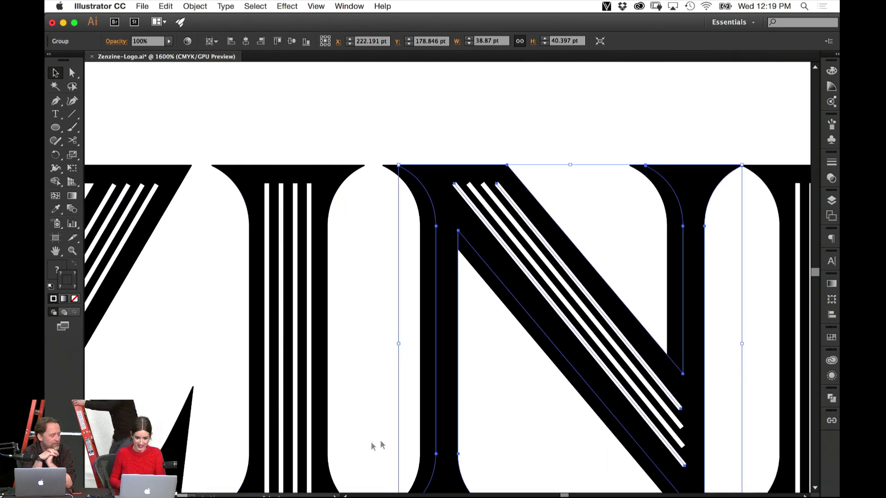
{"action": "left_click_drag", "start_coordinate": [526, 327], "coordinate": [546, 309]}
{"action": "key", "text": "Delete"}
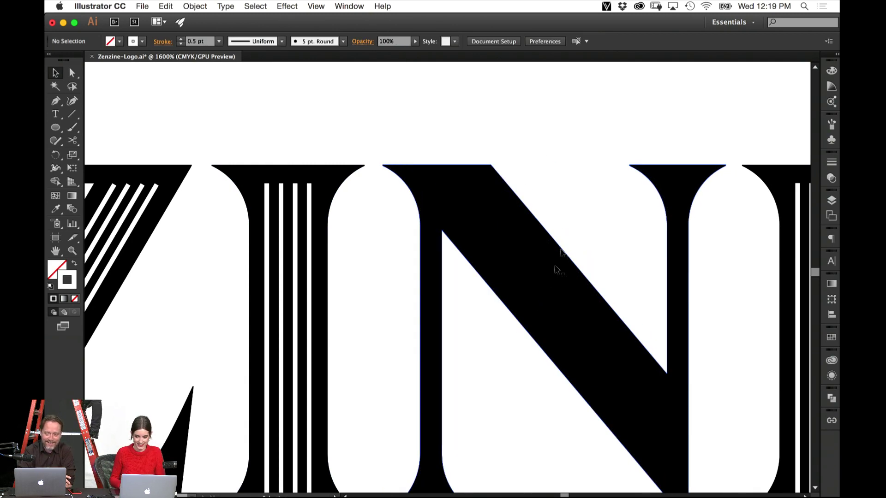
{"action": "key", "text": "ctrl+z"}
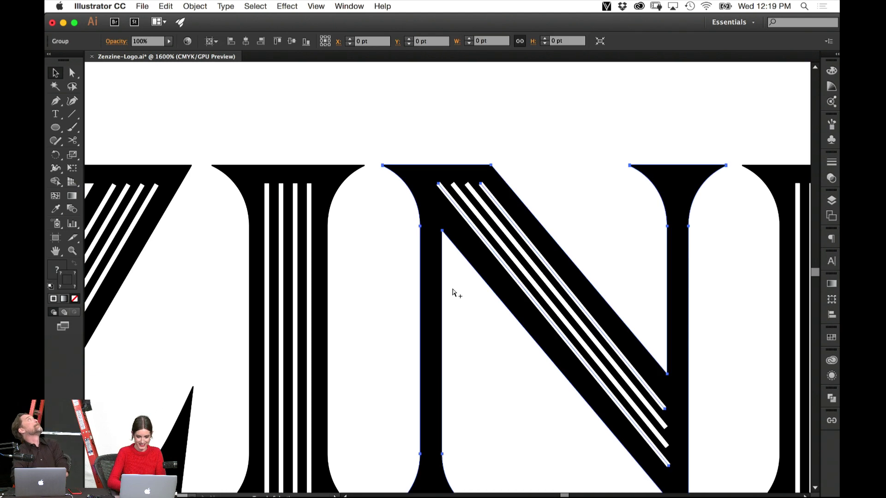
{"action": "left_click", "coordinate": [408, 111]}
Try raising the specified steps of the first E's stripe blend to give five stripes in its stem.
{"action": "key", "text": "ctrl+minus"}
{"action": "key", "text": "ctrl+minus"}
{"action": "key", "text": "ctrl+minus"}
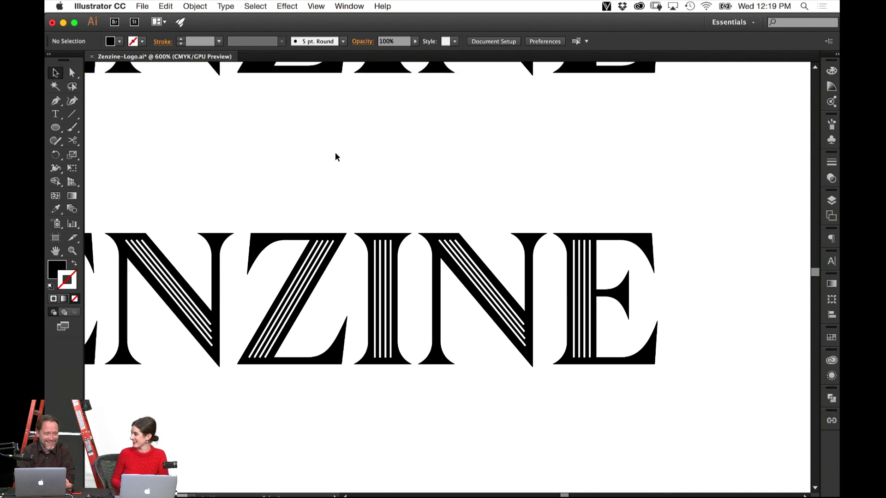
{"action": "left_click_drag", "start_coordinate": [297, 253], "coordinate": [512, 201]}
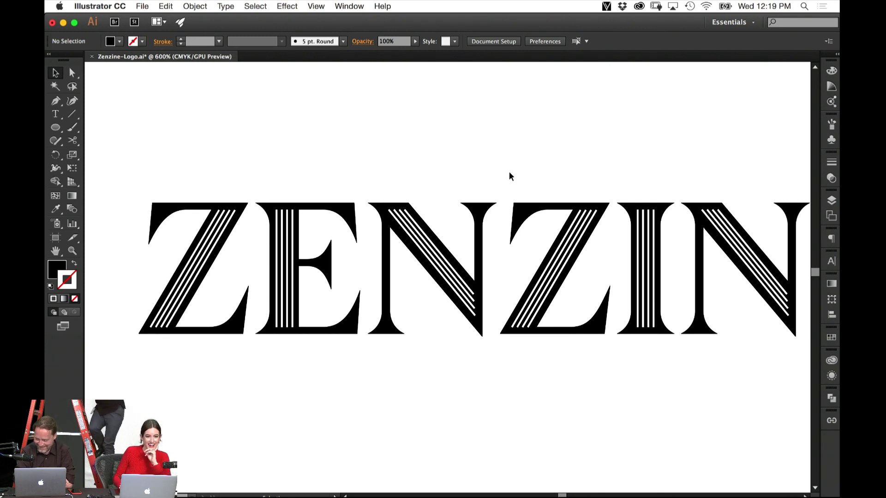
{"action": "left_click", "coordinate": [279, 227]}
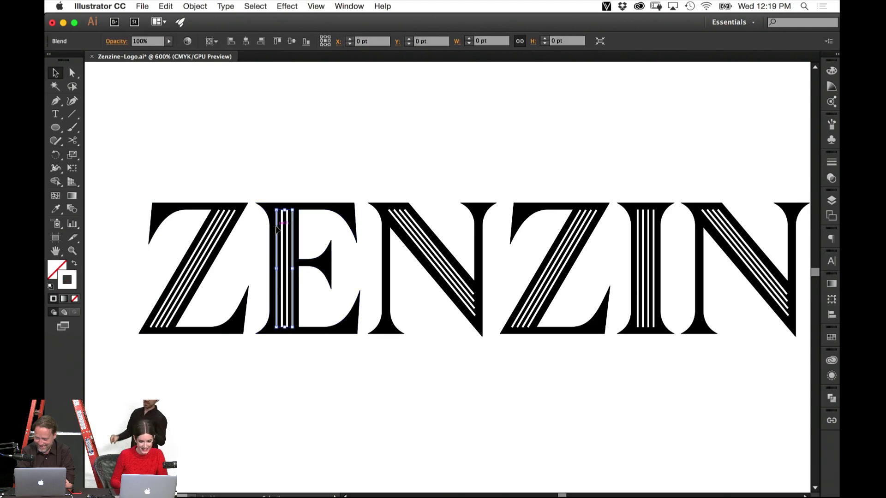
{"action": "key", "text": "super+equal"}
{"action": "key", "text": "super+equal"}
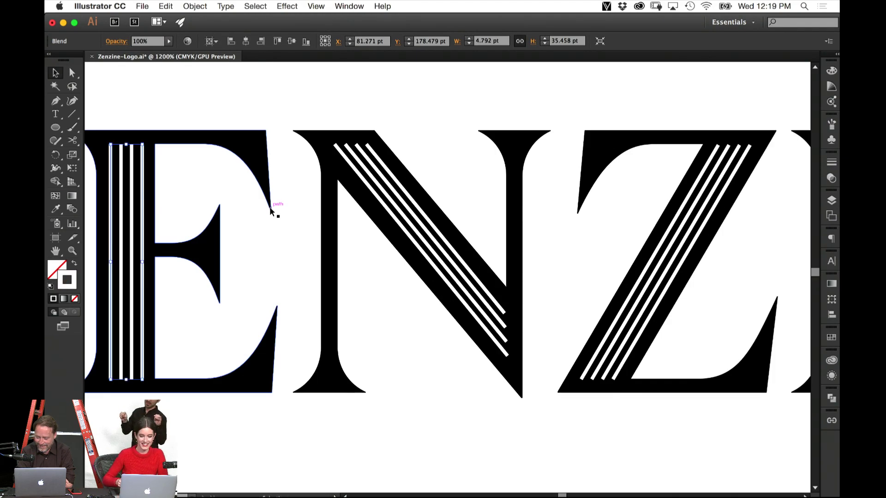
{"action": "left_click_drag", "start_coordinate": [296, 257], "coordinate": [666, 214]}
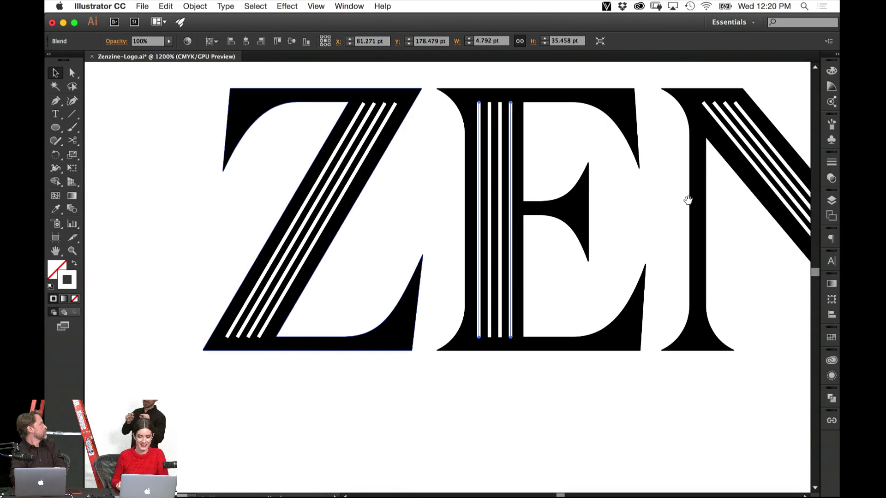
{"action": "left_click", "coordinate": [202, 6]}
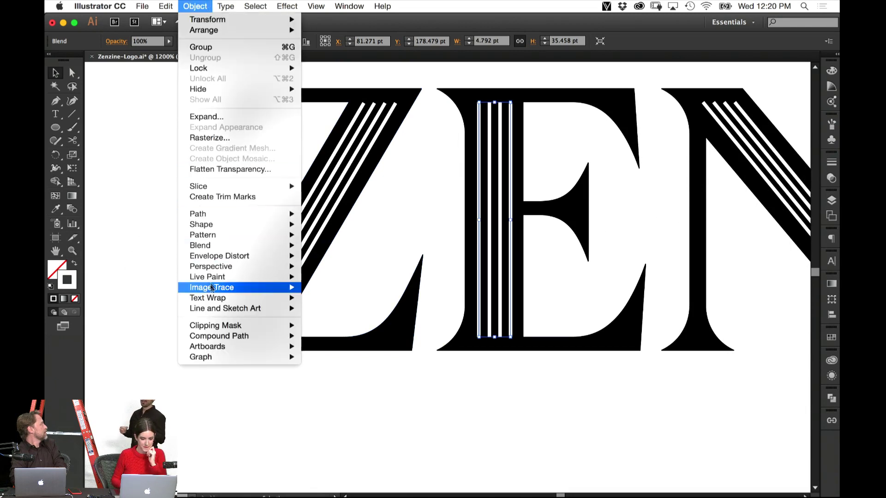
{"action": "mouse_move", "coordinate": [216, 248]}
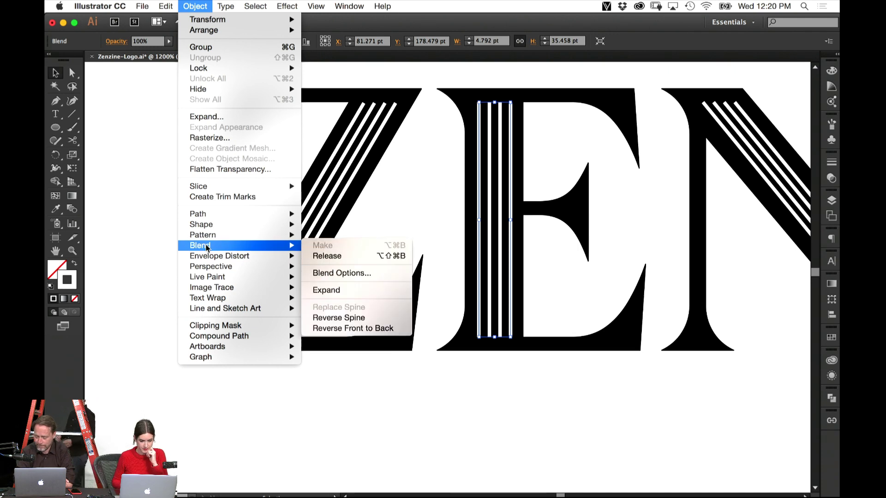
{"action": "mouse_move", "coordinate": [239, 213]}
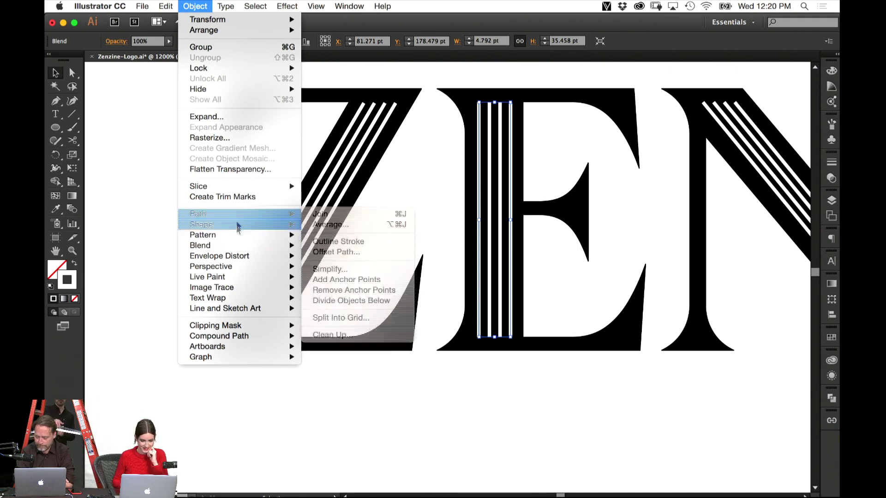
{"action": "mouse_move", "coordinate": [273, 246]}
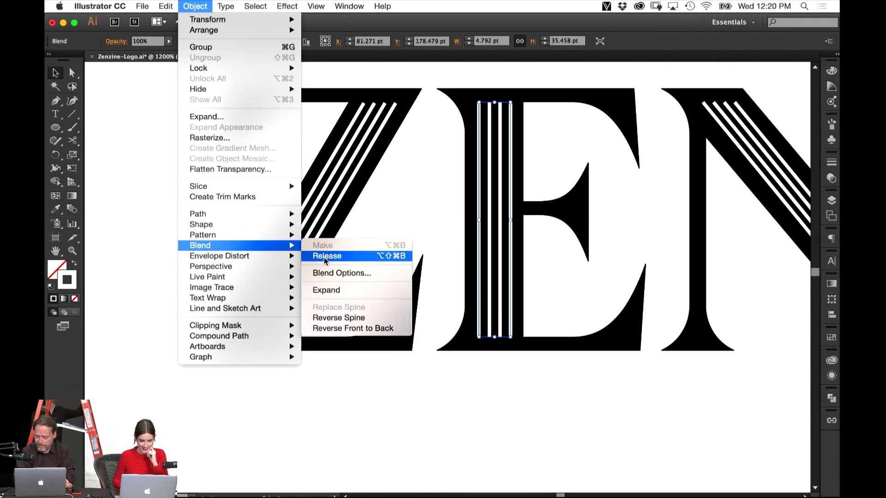
{"action": "left_click", "coordinate": [322, 274]}
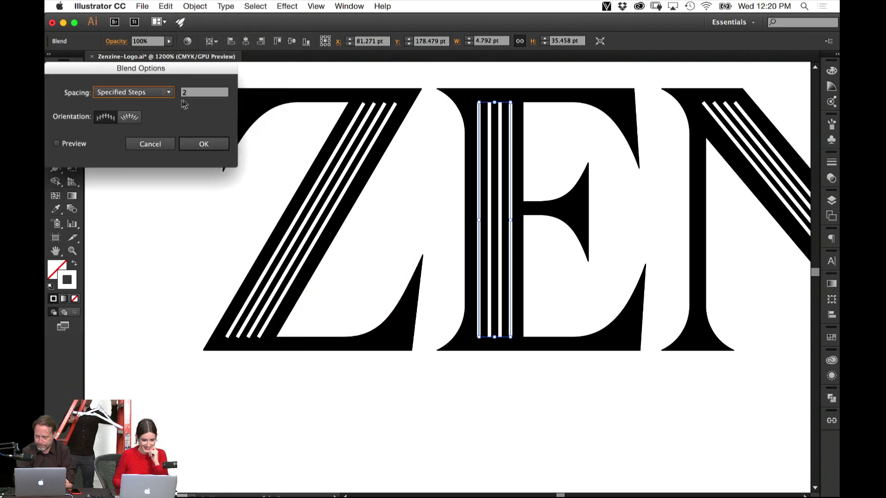
{"action": "key", "text": "Return"}
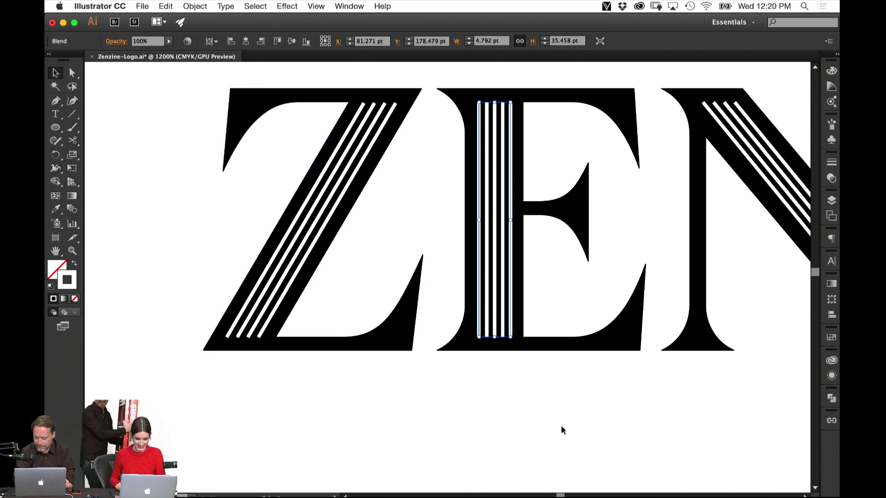
{"action": "left_click", "coordinate": [580, 423]}
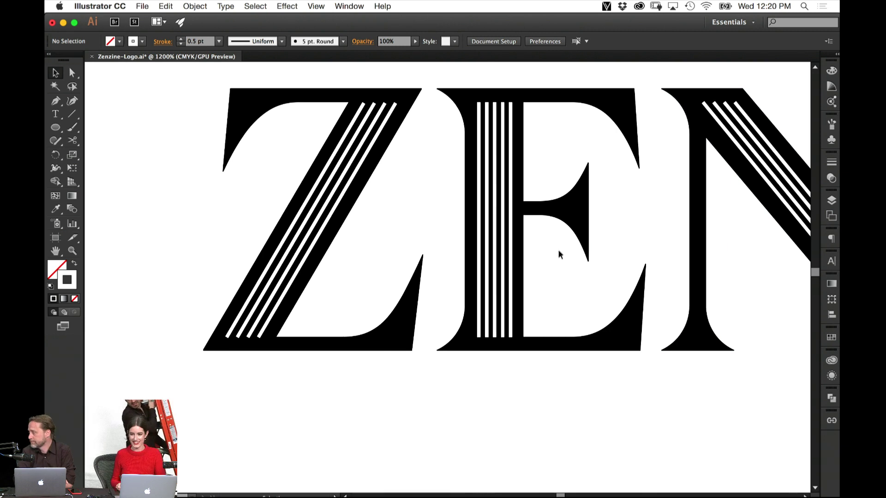
Undo the blend step change on the first E's stripes.
{"action": "key", "text": "space"}
{"action": "left_click_drag", "start_coordinate": [561, 251], "coordinate": [504, 243]}
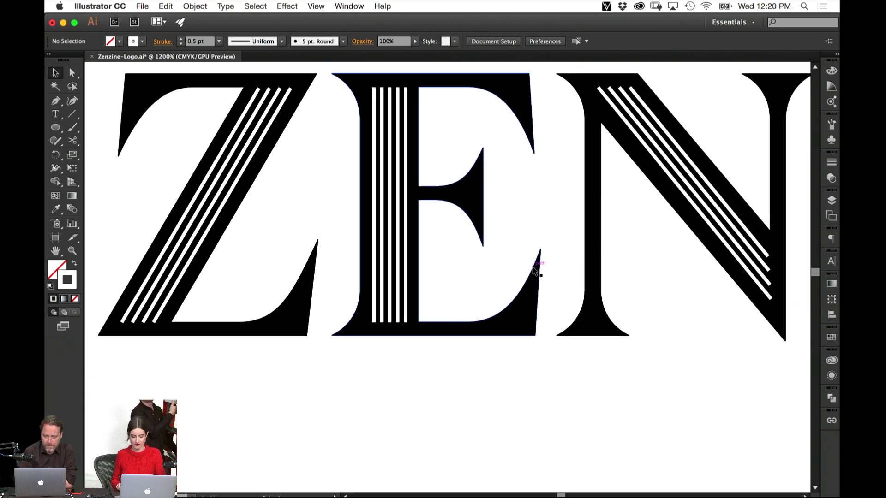
{"action": "key", "text": "super+minus"}
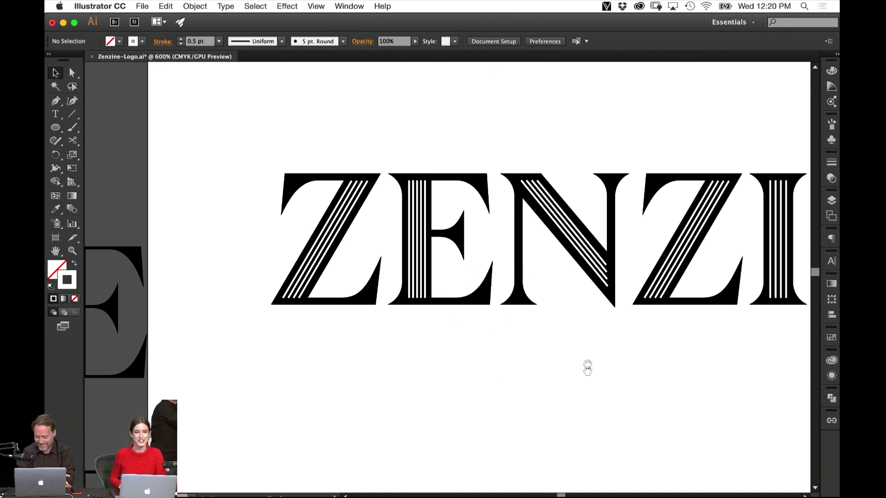
{"action": "left_click_drag", "start_coordinate": [572, 363], "coordinate": [502, 371]}
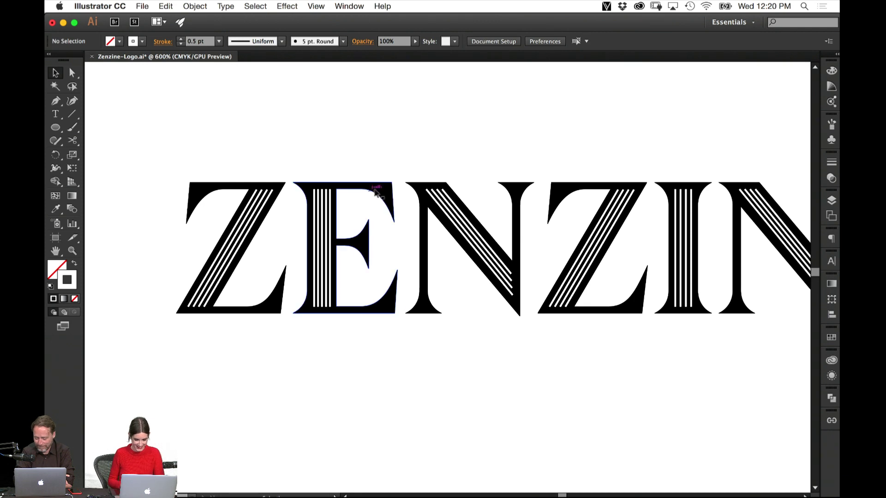
{"action": "left_click", "coordinate": [378, 196]}
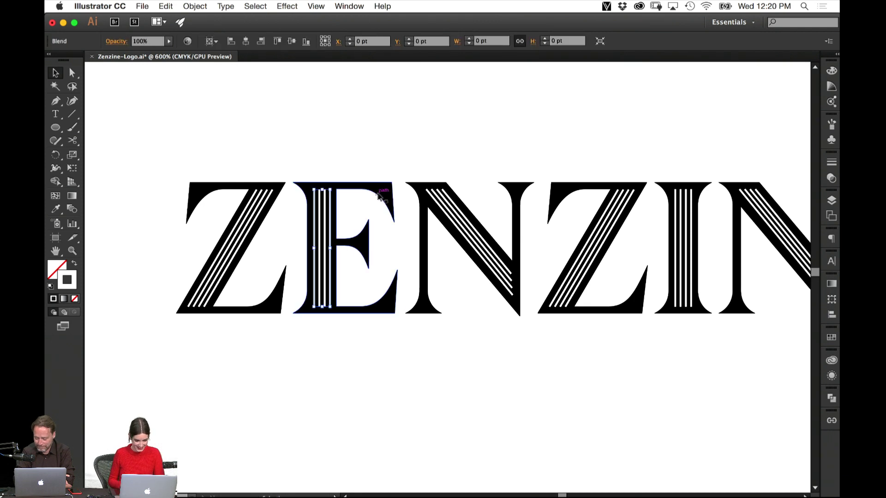
Ungroup the striped Z and N letters so their outlines and stripes are separate objects.
{"action": "left_click", "coordinate": [277, 198], "text": "shift"}
{"action": "left_click", "coordinate": [322, 207], "text": "shift"}
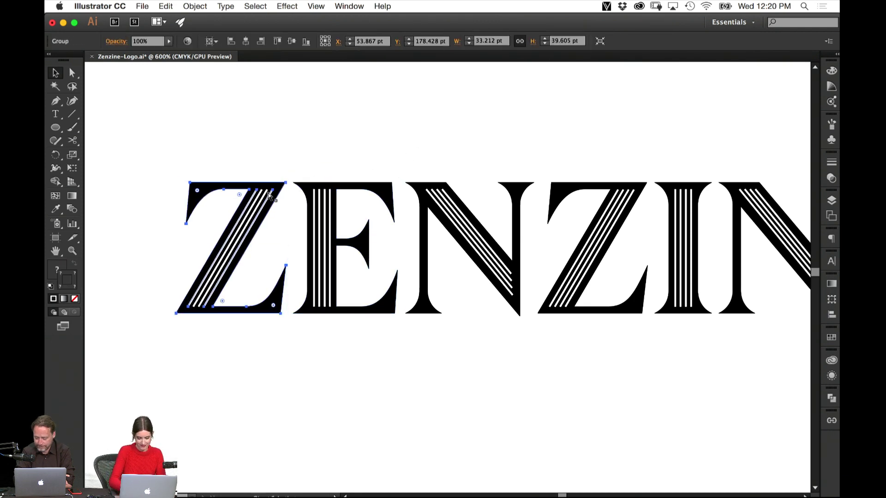
{"action": "left_click", "coordinate": [492, 96]}
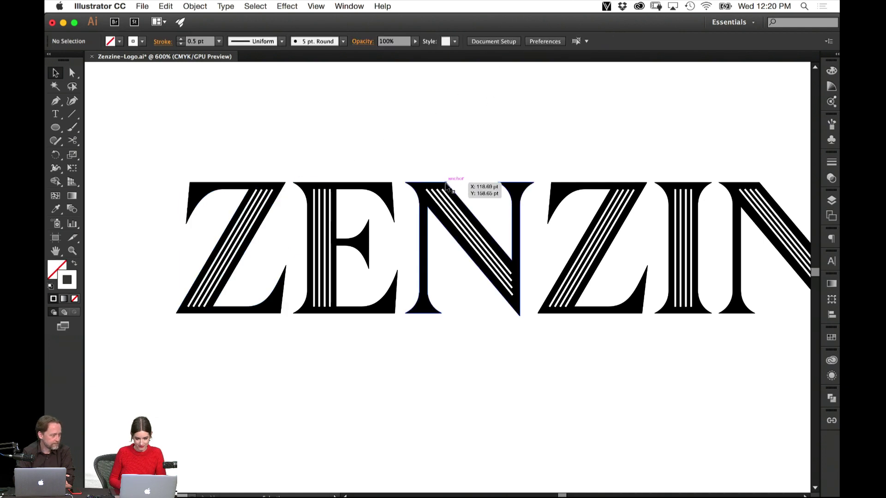
{"action": "left_click", "coordinate": [461, 193]}
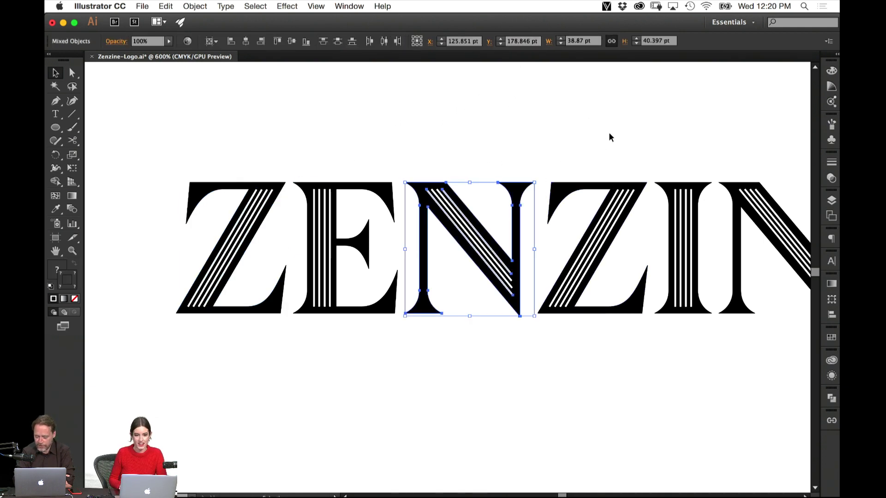
{"action": "key", "text": "super+alt+bracketright"}
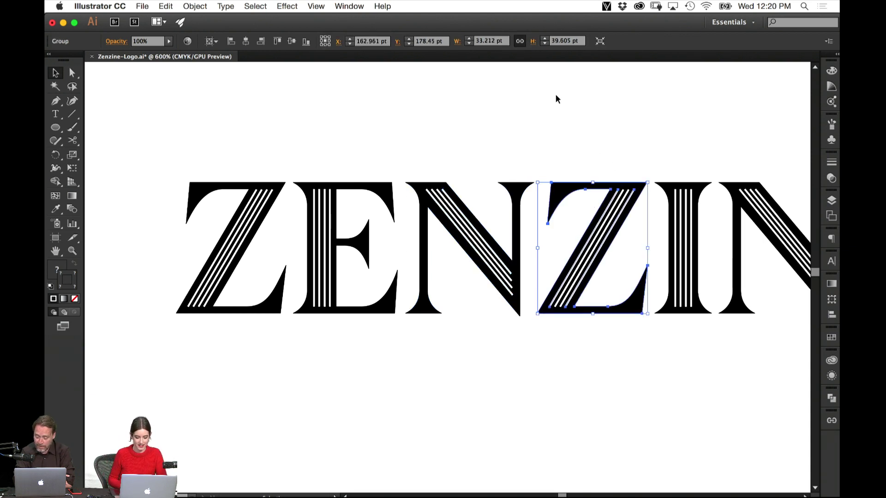
{"action": "left_click", "coordinate": [605, 152]}
Try deleting the first Z with its stripes and undo the deletion.
{"action": "scroll", "coordinate": [396, 174], "scroll_direction": "left", "scroll_amount": 8}
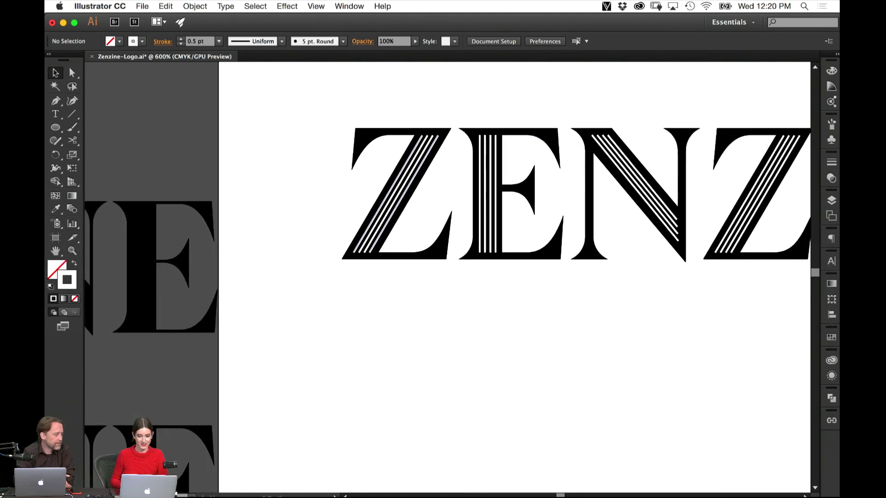
{"action": "left_click_drag", "start_coordinate": [392, 106], "coordinate": [373, 177]}
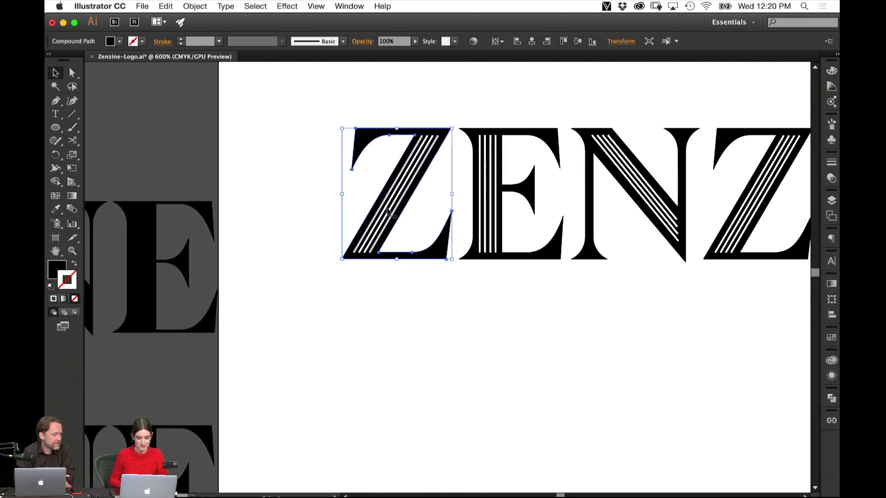
{"action": "key", "text": "a"}
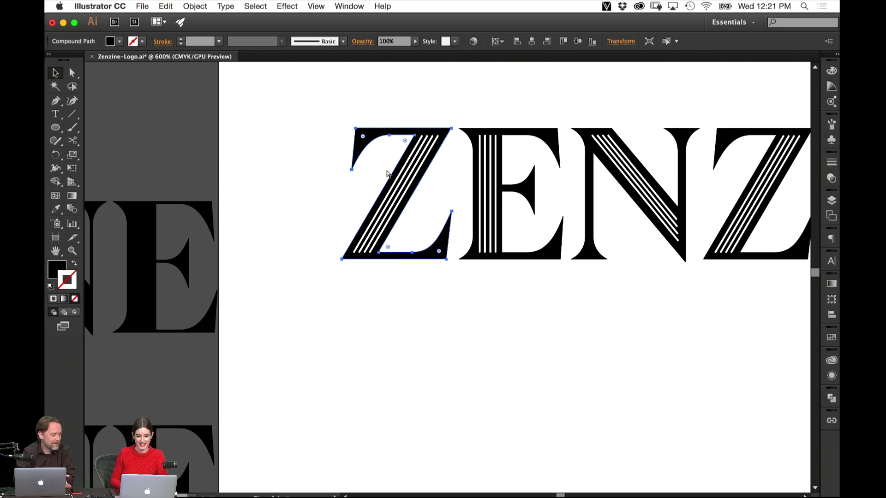
{"action": "key", "text": "v"}
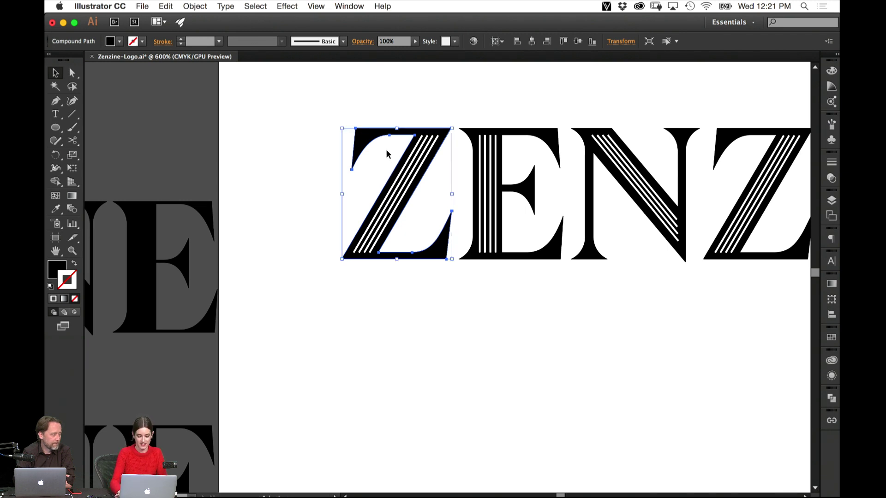
{"action": "key", "text": "a"}
{"action": "key", "text": "v"}
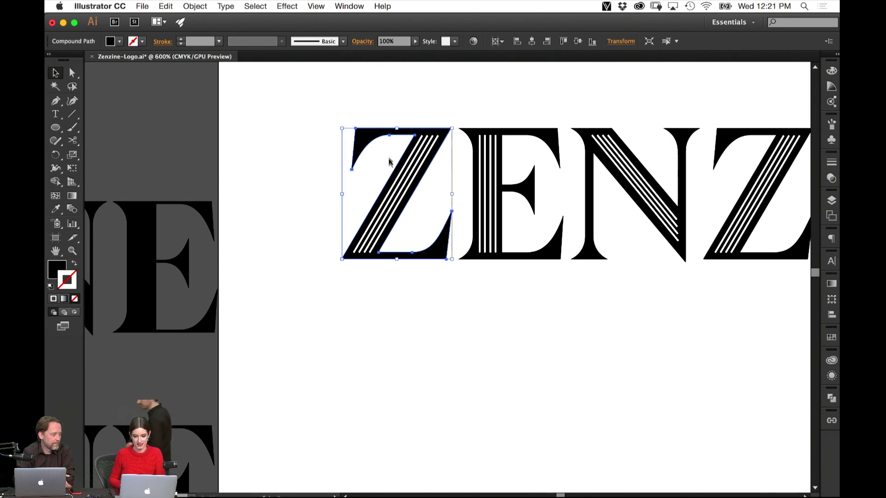
{"action": "key", "text": "Delete"}
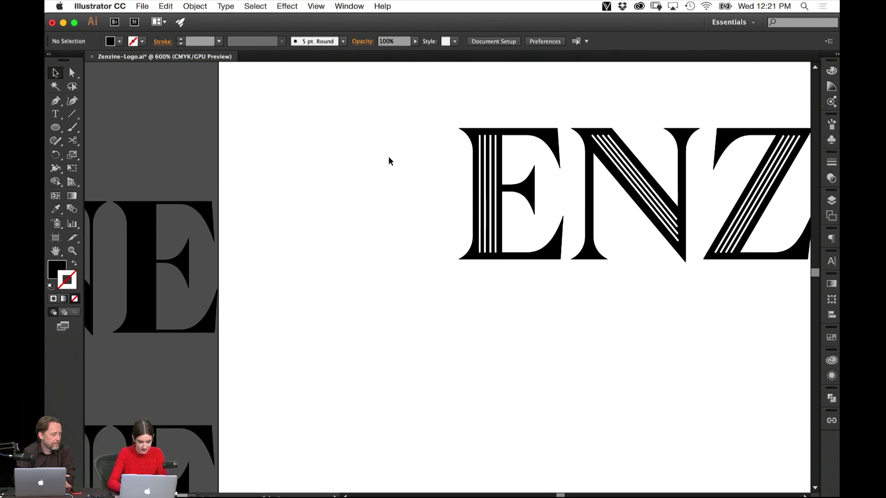
{"action": "key", "text": "ctrl+z"}
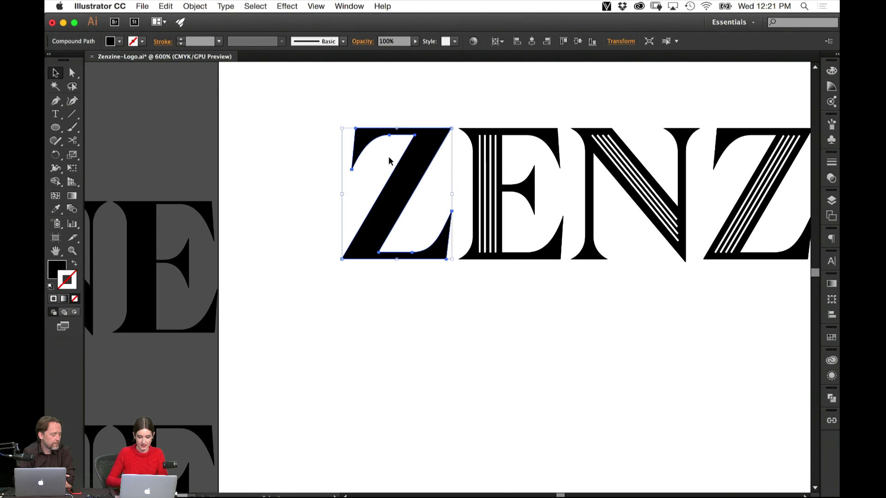
{"action": "left_click_drag", "start_coordinate": [417, 85], "coordinate": [386, 237]}
{"action": "left_click", "coordinate": [412, 266]}
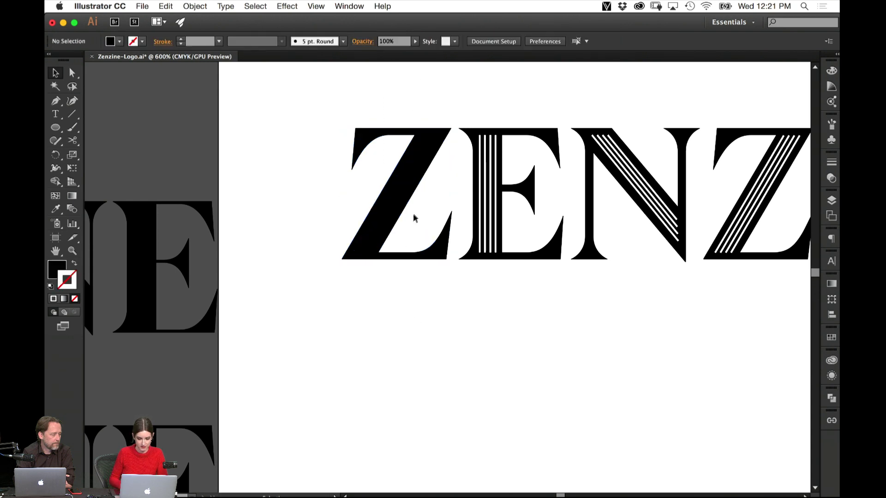
{"action": "left_click", "coordinate": [443, 235]}
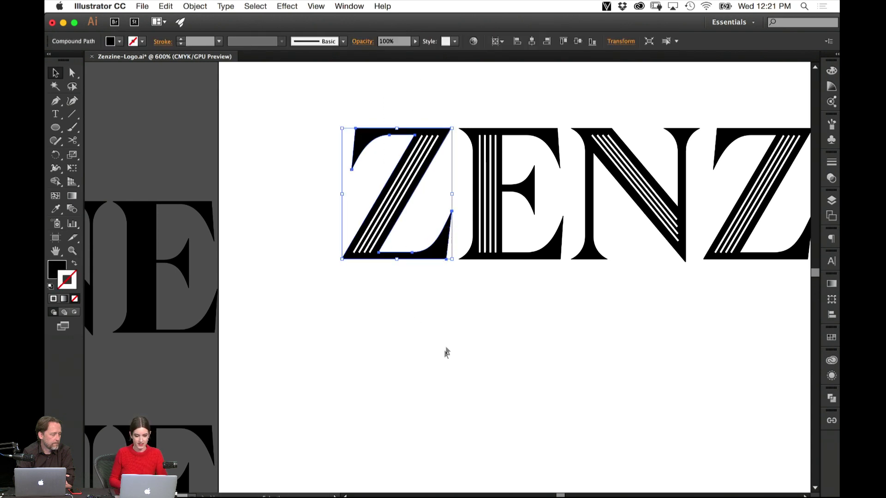
{"action": "left_click", "coordinate": [447, 350]}
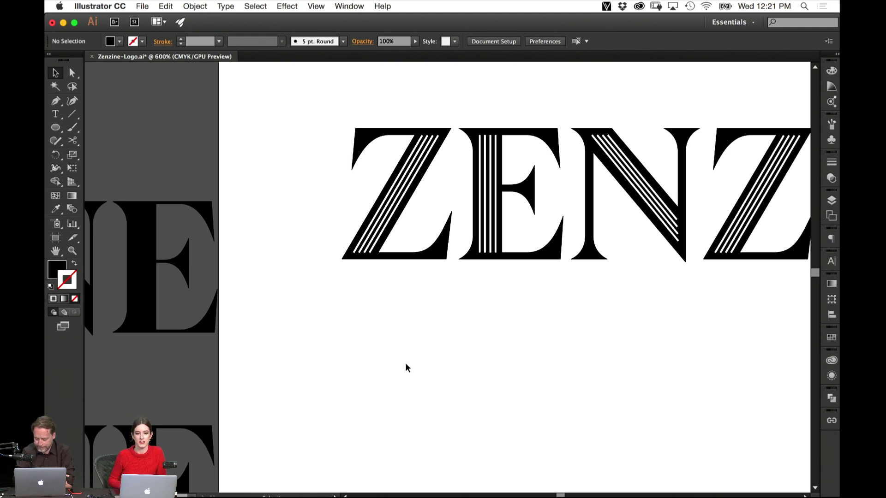
{"action": "left_click_drag", "start_coordinate": [439, 294], "coordinate": [434, 233]}
{"action": "left_click", "coordinate": [427, 365]}
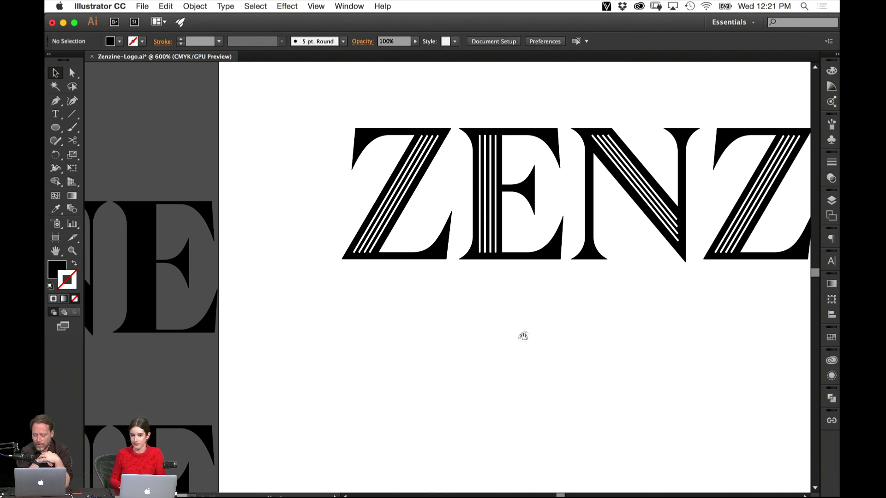
Isolate the first N's stripe blend and move its lower outermost stripe slightly left to widen the spacing between stripes.
{"action": "left_click_drag", "start_coordinate": [524, 335], "coordinate": [402, 389]}
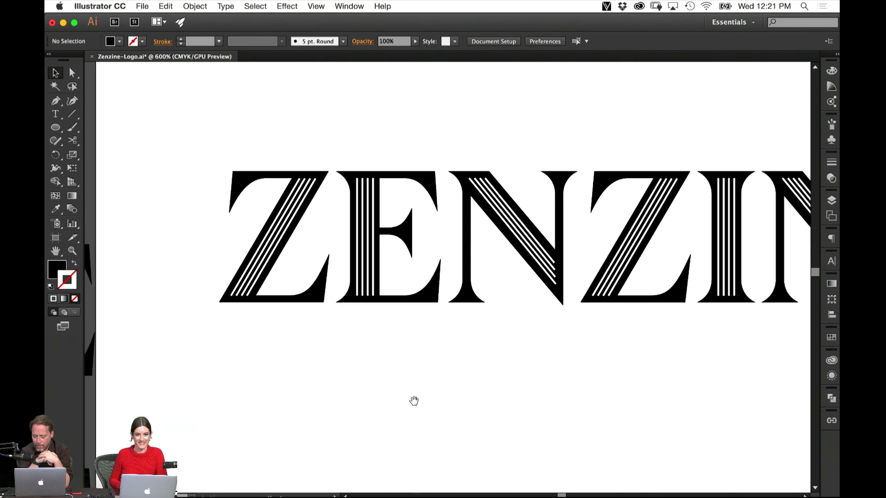
{"action": "left_click_drag", "start_coordinate": [489, 367], "coordinate": [352, 427]}
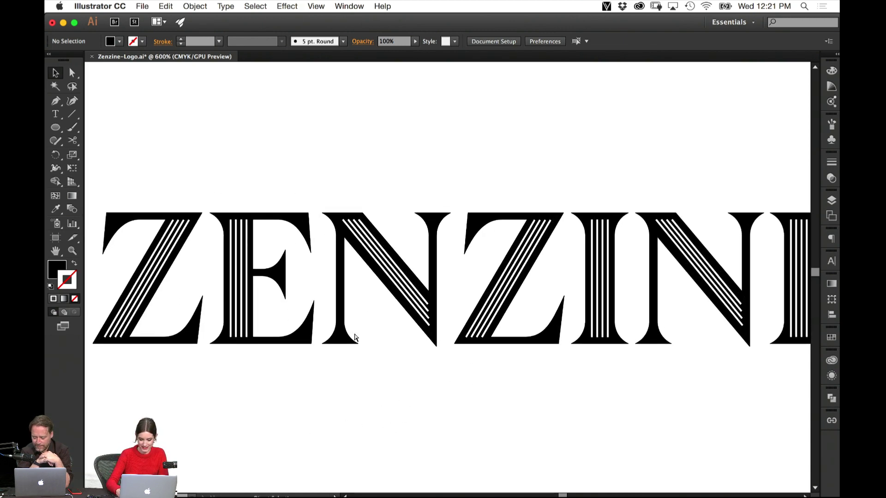
{"action": "key", "text": "super+equal"}
{"action": "key", "text": "super+equal"}
{"action": "key", "text": "super+equal"}
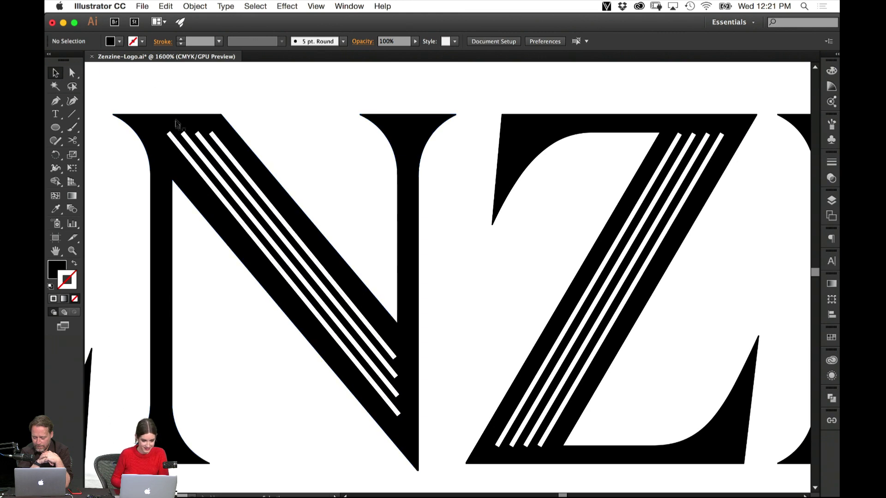
{"action": "left_click", "coordinate": [170, 134]}
{"action": "double_click", "coordinate": [178, 145]}
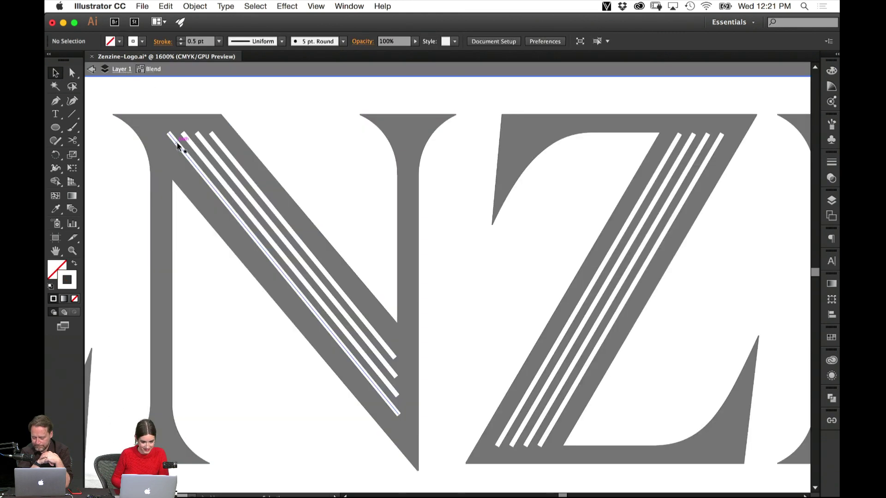
{"action": "left_click_drag", "start_coordinate": [176, 149], "coordinate": [172, 149]}
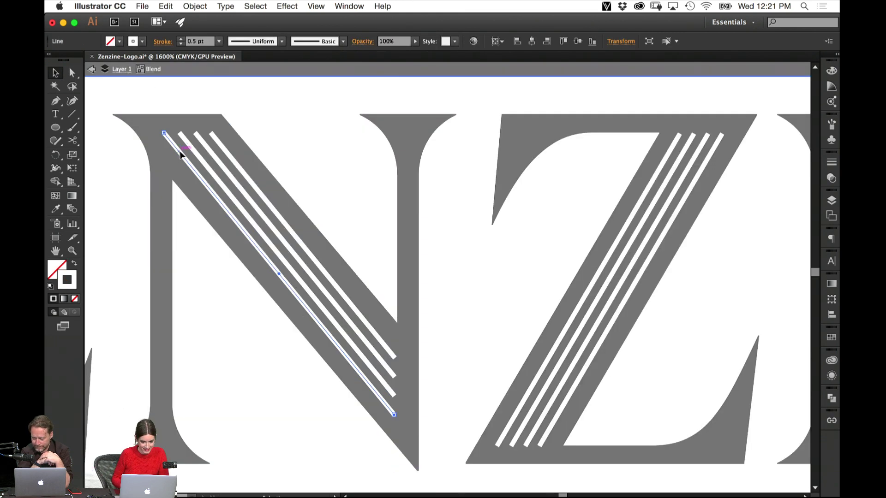
{"action": "left_click", "coordinate": [310, 402]}
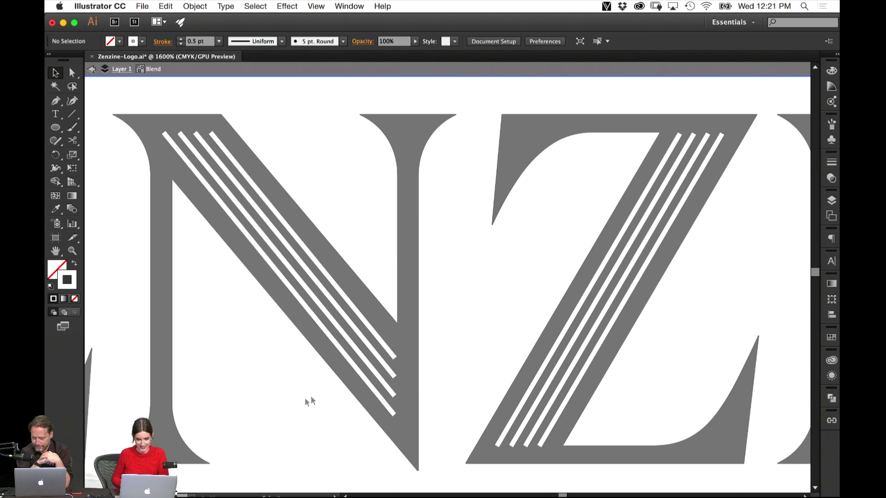
{"action": "double_click", "coordinate": [688, 266]}
{"action": "left_click_drag", "start_coordinate": [384, 298], "coordinate": [567, 211]}
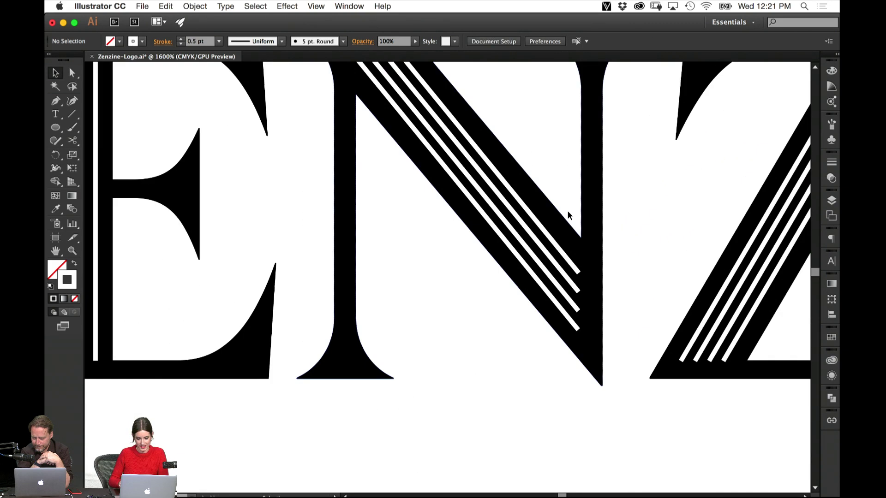
Ungroup the second Z and the second N so their outlines and stripe blends are separate objects.
{"action": "key", "text": "super+minus"}
{"action": "key", "text": "super+minus"}
{"action": "key", "text": "super+minus"}
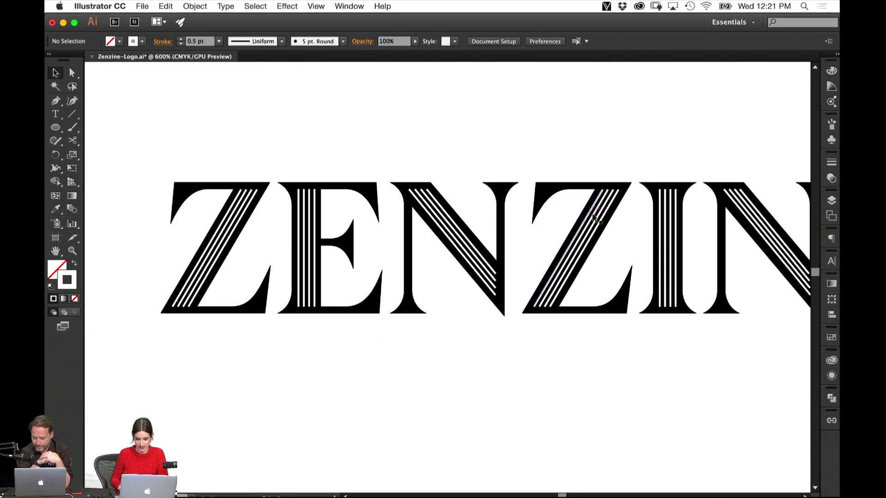
{"action": "left_click", "coordinate": [571, 184]}
{"action": "scroll", "coordinate": [585, 132], "scroll_direction": "right", "scroll_amount": 10}
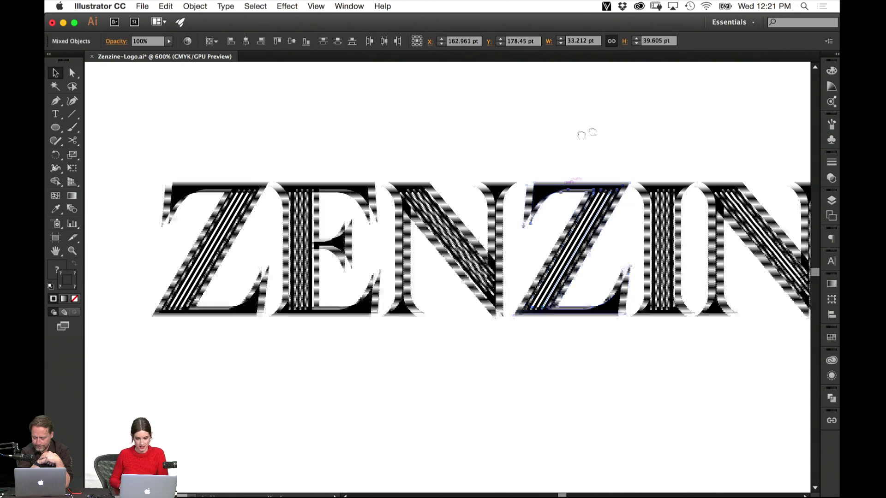
{"action": "left_click", "coordinate": [431, 235]}
{"action": "key", "text": "super+shift+g"}
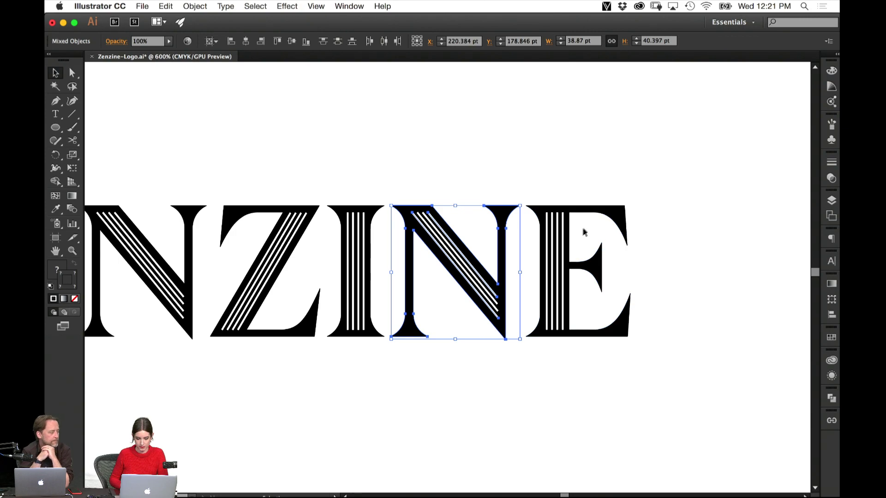
{"action": "left_click", "coordinate": [712, 274]}
Select all the lettering, exclude every black letter outline, and group the remaining white stripe blends.
{"action": "scroll", "coordinate": [722, 328], "scroll_direction": "left", "scroll_amount": 5}
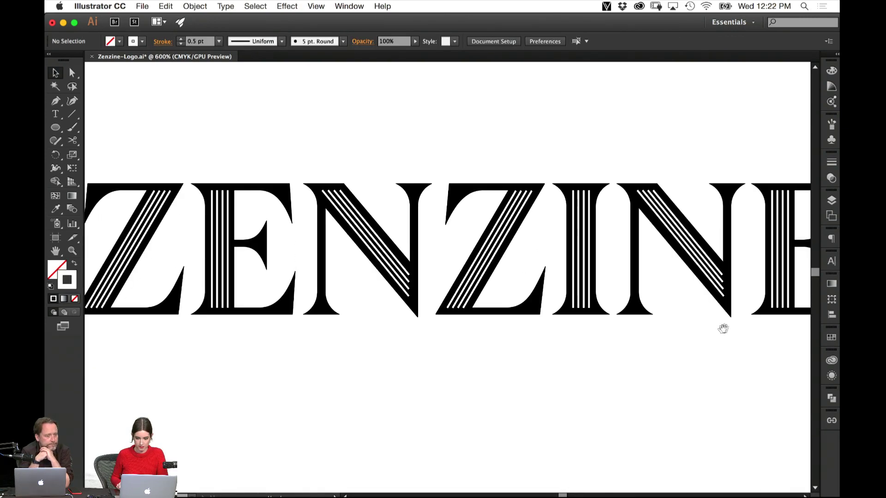
{"action": "scroll", "coordinate": [571, 355], "scroll_direction": "right", "scroll_amount": 3}
{"action": "scroll", "coordinate": [92, 281], "scroll_direction": "left", "scroll_amount": 4}
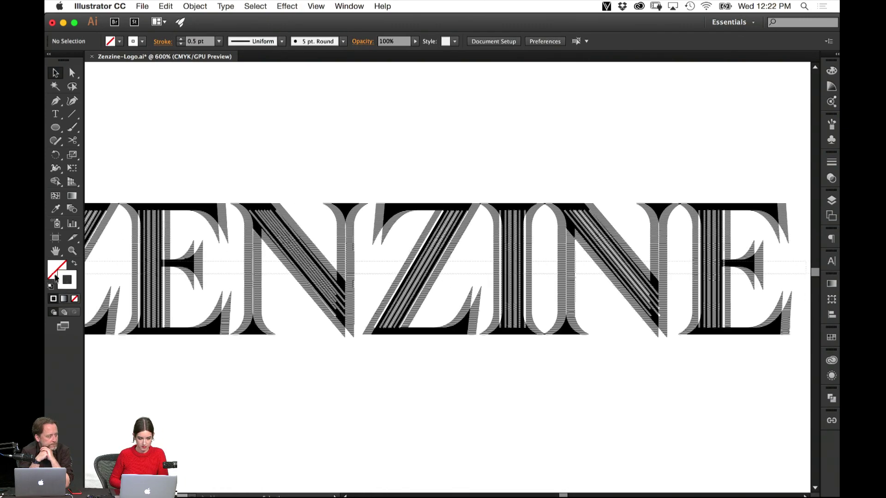
{"action": "key", "text": "super+a"}
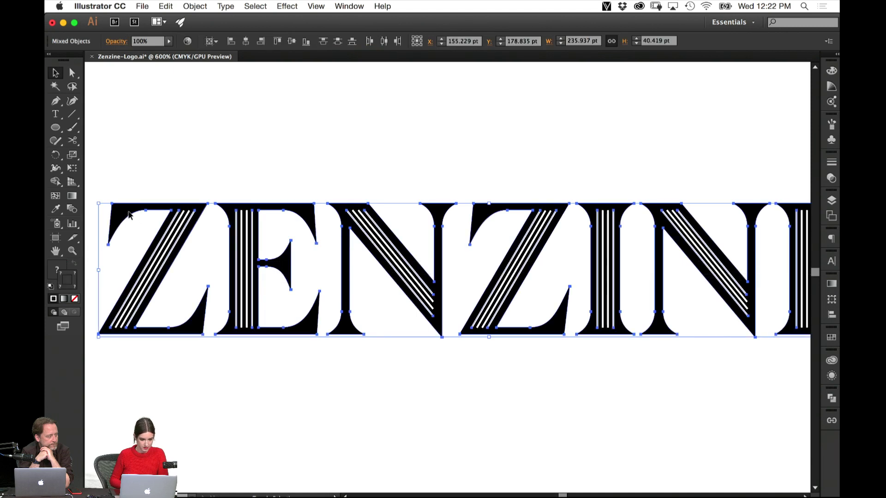
{"action": "left_click", "coordinate": [130, 215], "text": "shift"}
{"action": "left_click", "coordinate": [299, 213], "text": "shift"}
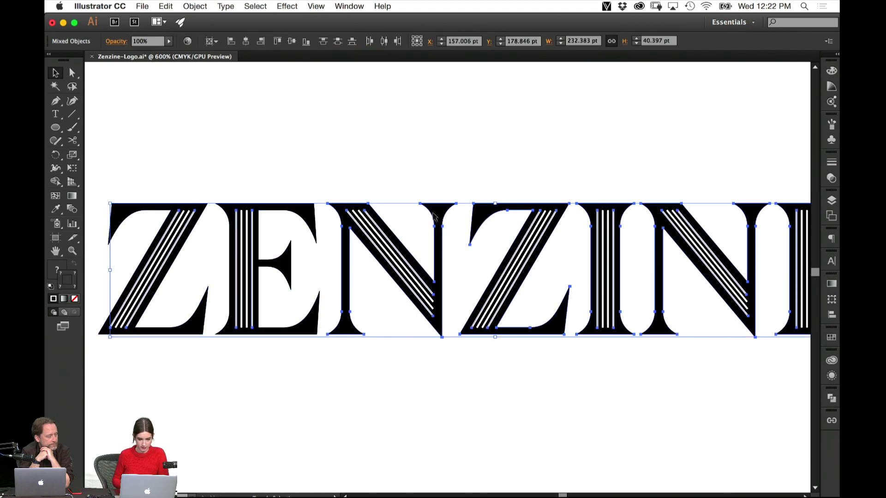
{"action": "left_click", "coordinate": [438, 211], "text": "shift"}
{"action": "left_click", "coordinate": [498, 213], "text": "shift"}
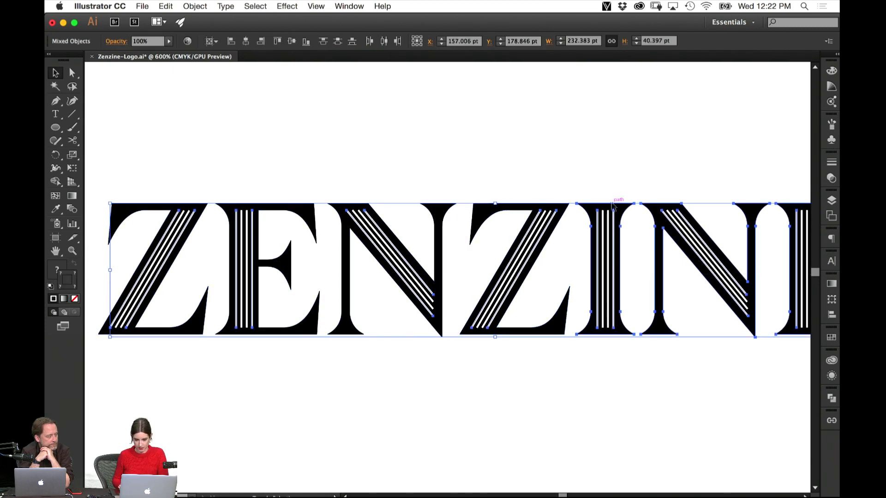
{"action": "left_click", "coordinate": [614, 206], "text": "shift"}
{"action": "left_click", "coordinate": [751, 206], "text": "shift"}
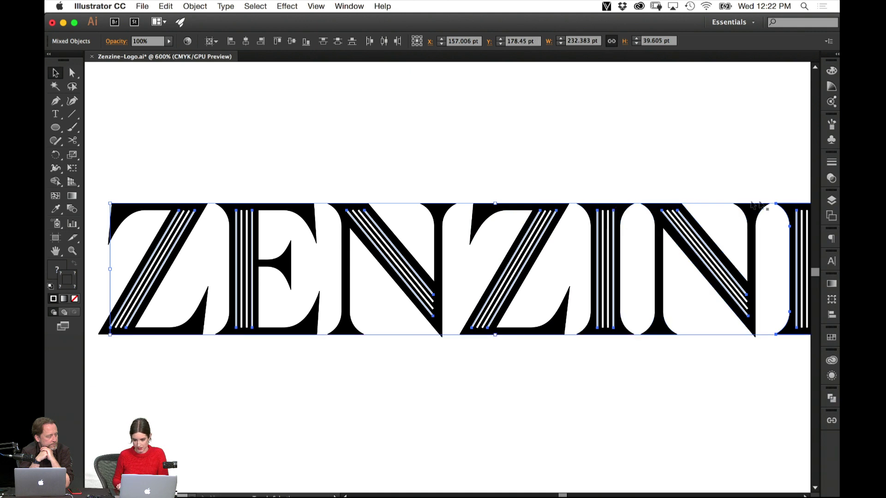
{"action": "left_click", "coordinate": [783, 207], "text": "shift"}
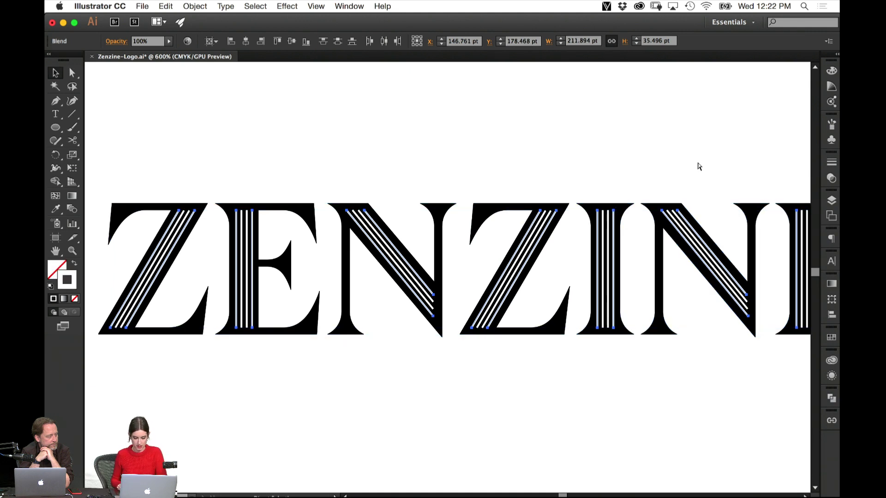
{"action": "key", "text": "super+equal"}
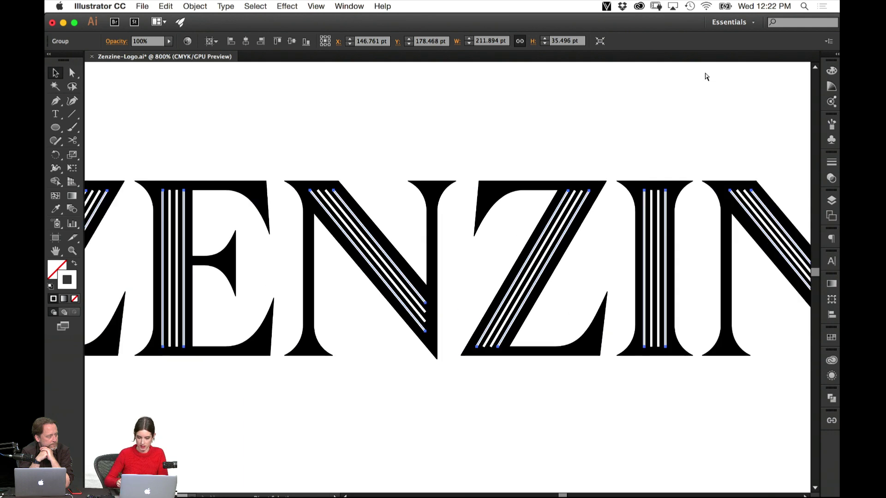
Apply round caps to the strokes of all the grouped stripes and deselect them.
{"action": "left_click", "coordinate": [836, 162]}
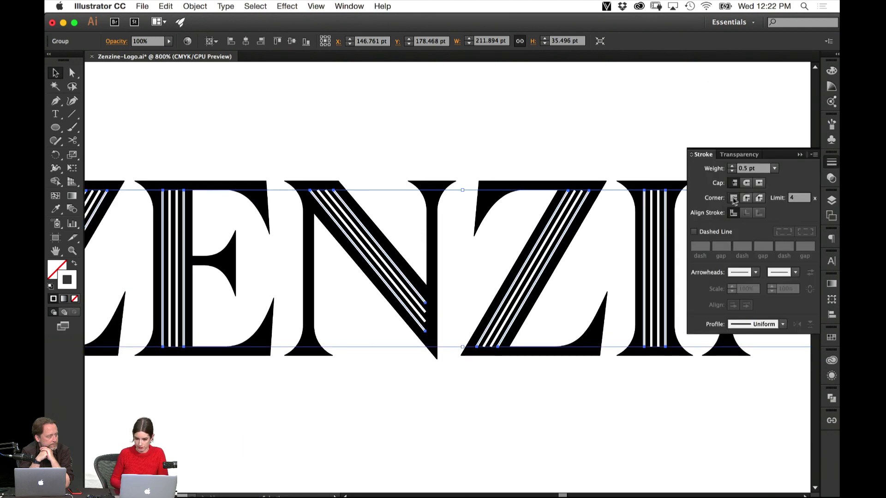
{"action": "left_click", "coordinate": [747, 183]}
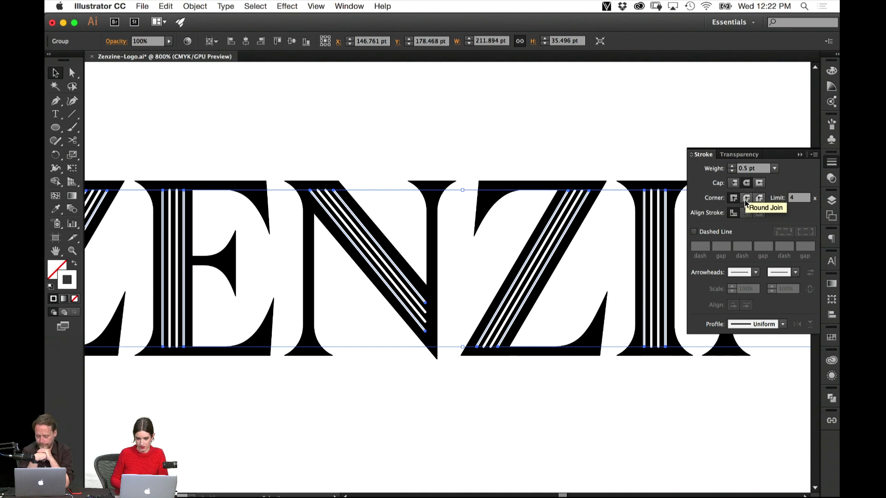
{"action": "left_click", "coordinate": [461, 167]}
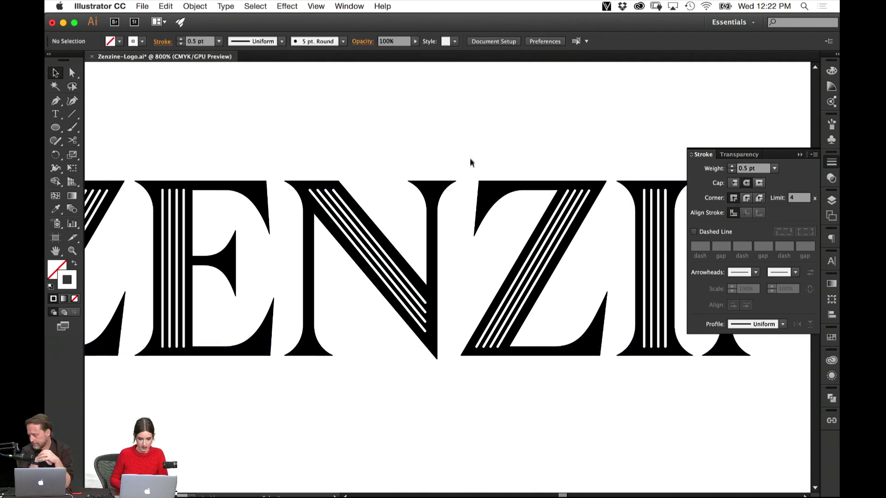
Examine the stripe ends up close across the N, Z and I, and view the whole striped masthead.
{"action": "key", "text": "super+equal"}
{"action": "key", "text": "super+equal"}
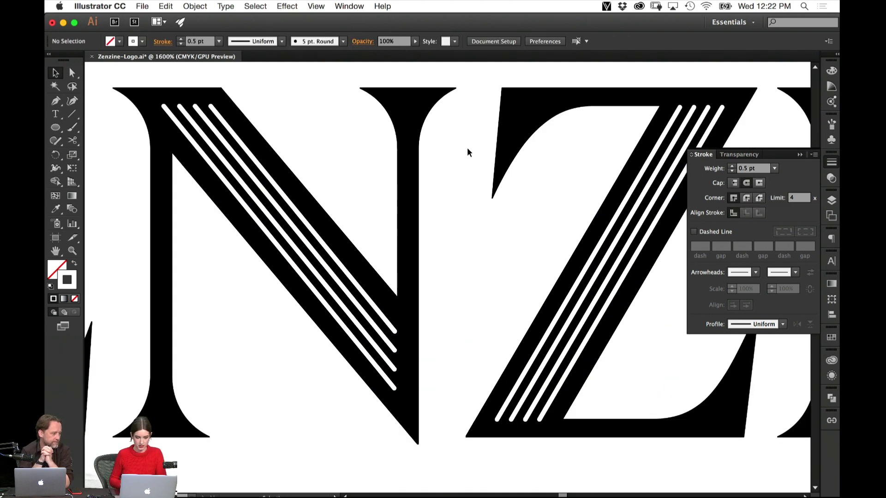
{"action": "left_click_drag", "start_coordinate": [612, 140], "coordinate": [409, 228]}
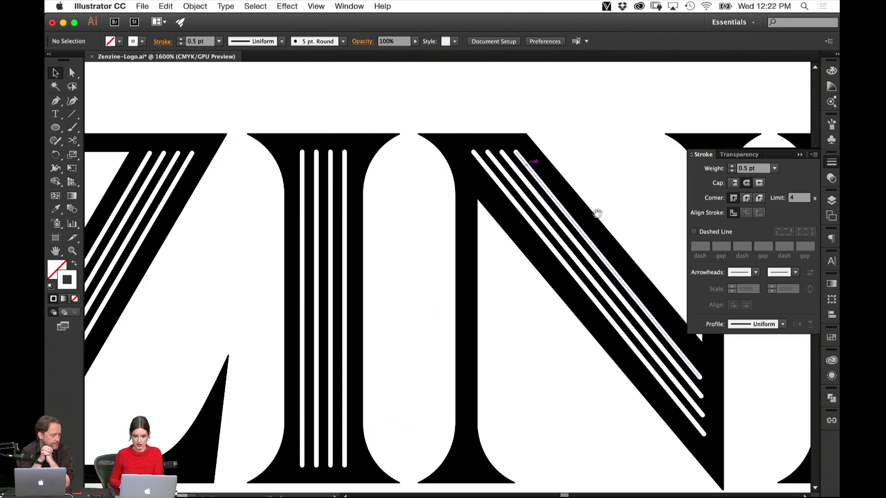
{"action": "left_click_drag", "start_coordinate": [597, 213], "coordinate": [426, 206]}
{"action": "left_click_drag", "start_coordinate": [584, 188], "coordinate": [431, 238]}
{"action": "key", "text": "super+minus"}
{"action": "key", "text": "super+minus"}
{"action": "key", "text": "super+minus"}
{"action": "key", "text": "super+minus"}
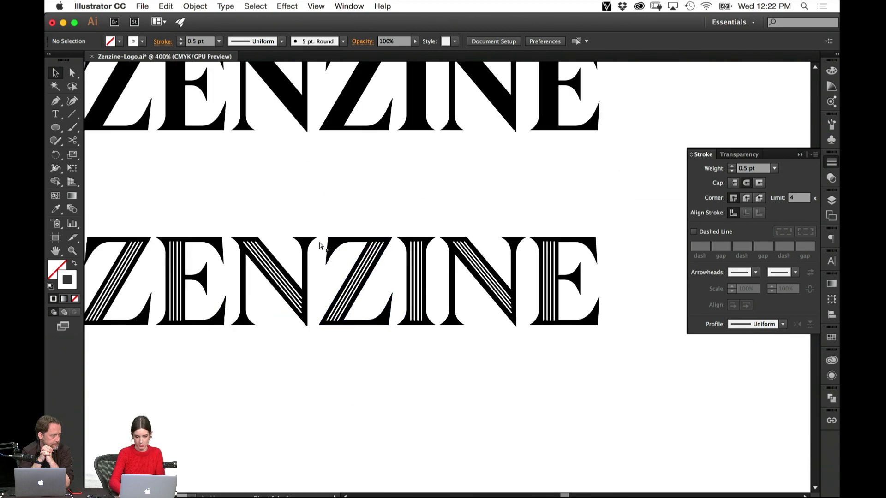
Select the whole striped masthead and move it to the right on the artboard, at about X 649.9 pt, Y 64.2 pt.
{"action": "key", "text": "super+minus"}
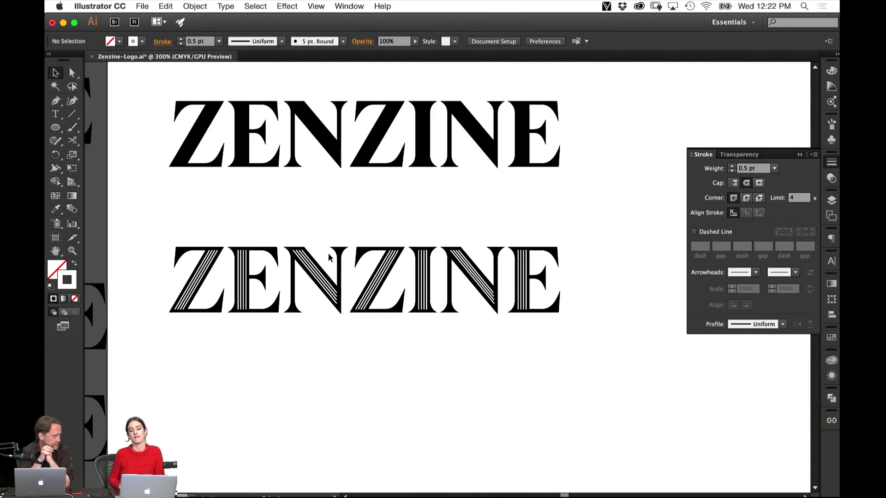
{"action": "left_click", "coordinate": [800, 155]}
{"action": "left_click_drag", "start_coordinate": [418, 419], "coordinate": [545, 437]}
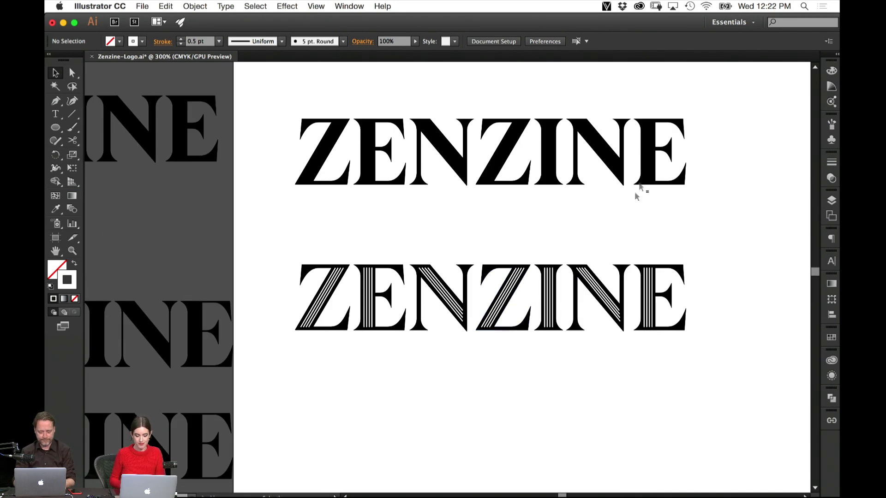
{"action": "left_click_drag", "start_coordinate": [692, 254], "coordinate": [304, 375]}
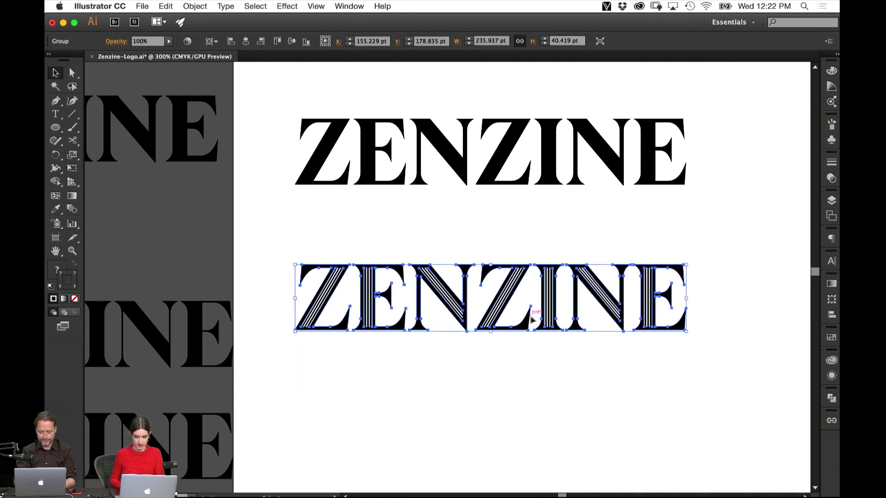
{"action": "key", "text": "super+minus"}
{"action": "key", "text": "super+minus"}
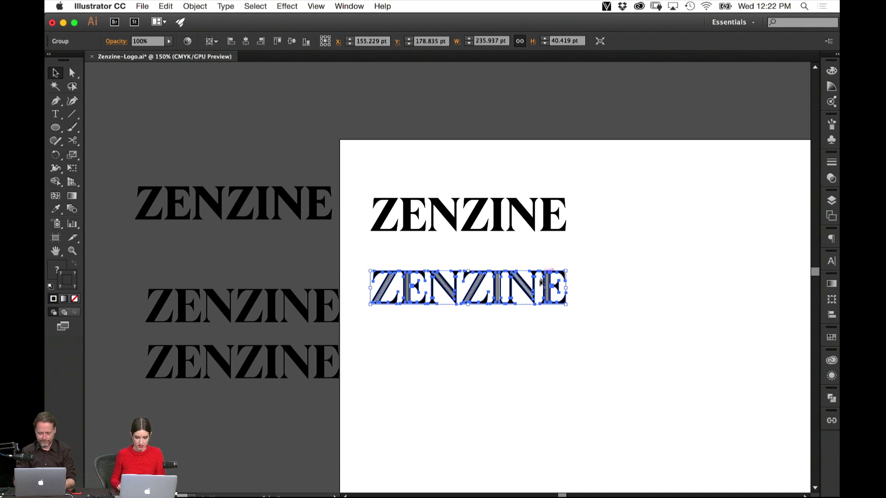
{"action": "left_click_drag", "start_coordinate": [663, 254], "coordinate": [451, 249]}
{"action": "left_click_drag", "start_coordinate": [332, 304], "coordinate": [740, 213]}
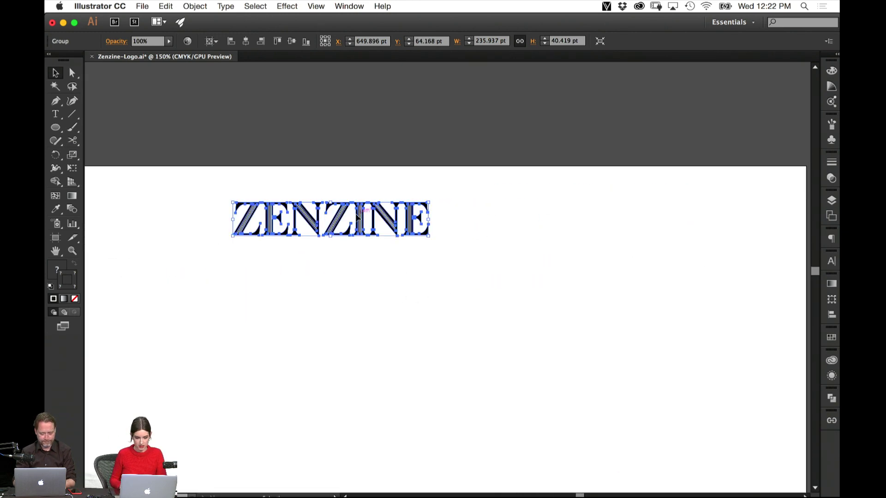
Duplicate the live-text ZENZINE directly below itself, and move the original higher to widen the gap.
{"action": "left_click_drag", "start_coordinate": [357, 218], "coordinate": [705, 198]}
{"action": "left_click_drag", "start_coordinate": [230, 311], "coordinate": [426, 304]}
{"action": "left_click_drag", "start_coordinate": [414, 233], "coordinate": [425, 310]}
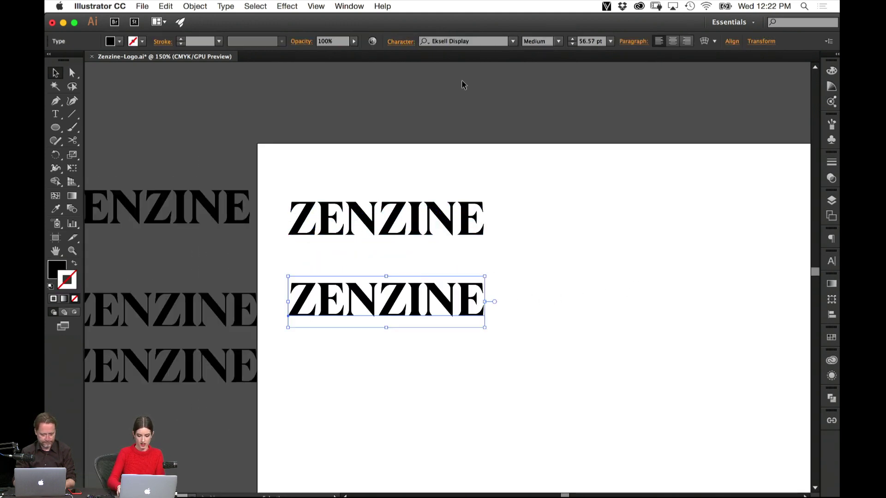
{"action": "left_click_drag", "start_coordinate": [481, 221], "coordinate": [482, 192]}
{"action": "left_click", "coordinate": [490, 242]}
{"action": "key", "text": "t"}
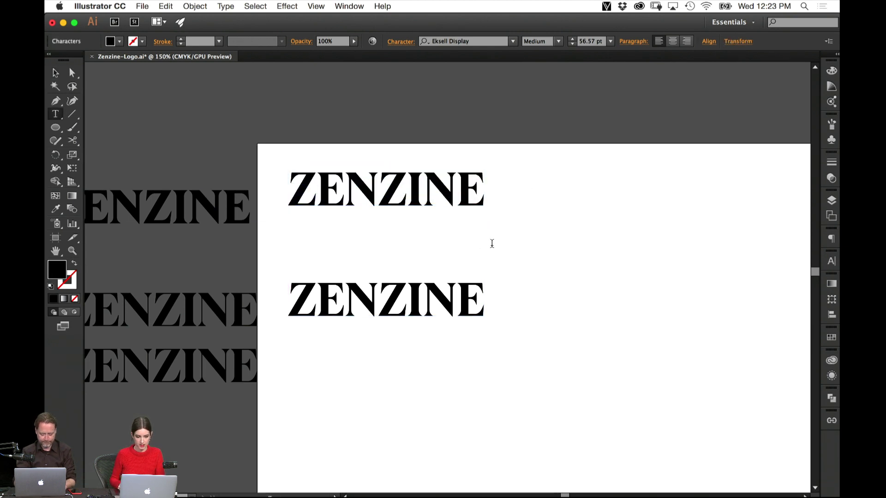
{"action": "left_click", "coordinate": [54, 72]}
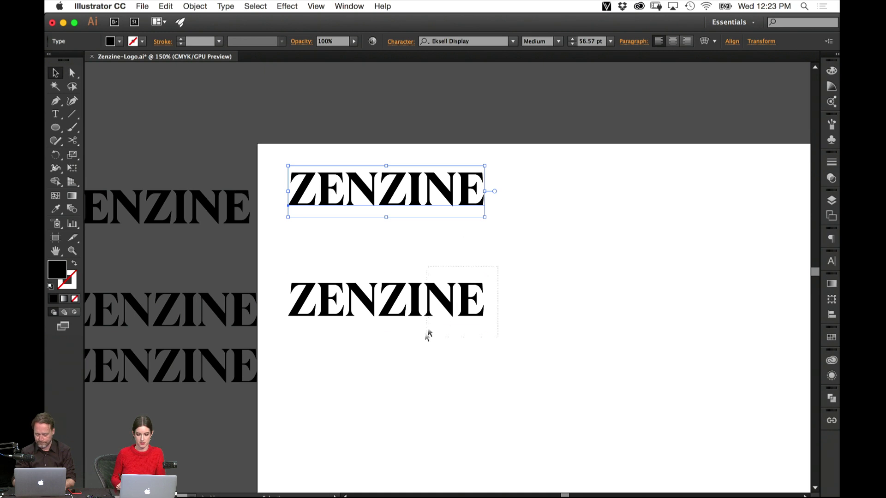
Shift the lower ZENZINE copy slightly up and to the right, and expand its object and fill into outlines.
{"action": "left_click", "coordinate": [427, 331]}
{"action": "key", "text": "super+equal"}
{"action": "key", "text": "super+equal"}
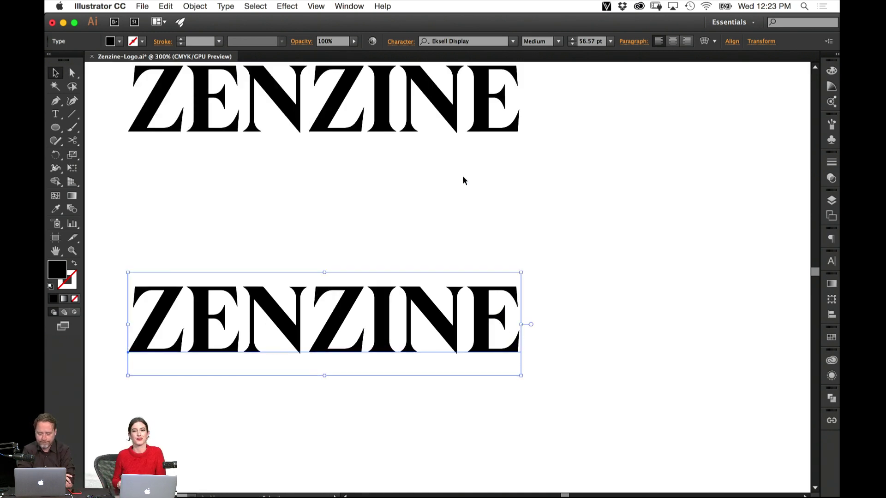
{"action": "scroll", "coordinate": [526, 222], "scroll_direction": "left", "scroll_amount": 5}
{"action": "scroll", "coordinate": [526, 221], "scroll_direction": "down", "scroll_amount": 3}
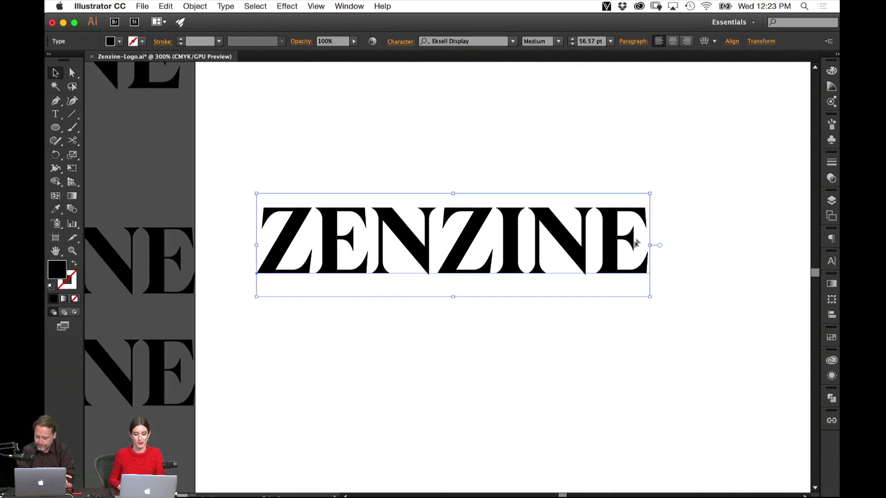
{"action": "left_click_drag", "start_coordinate": [637, 244], "coordinate": [656, 206]}
{"action": "left_click", "coordinate": [195, 6]}
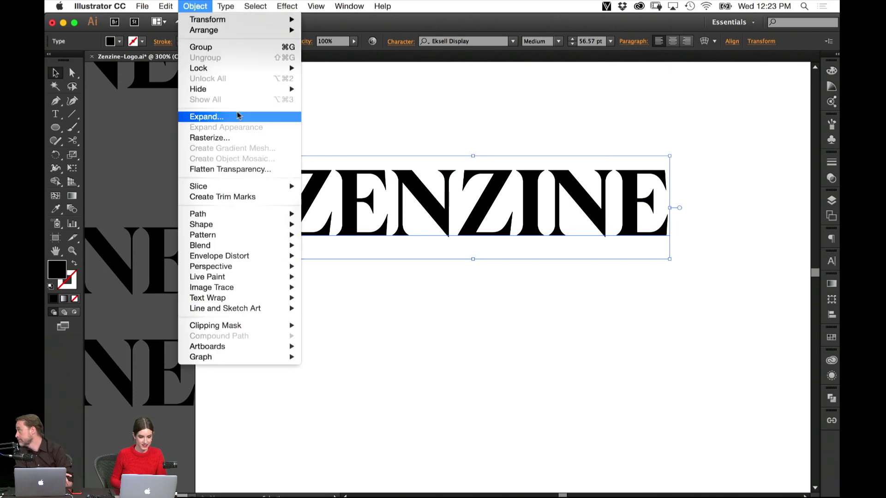
{"action": "left_click", "coordinate": [238, 115]}
{"action": "left_click", "coordinate": [152, 221]}
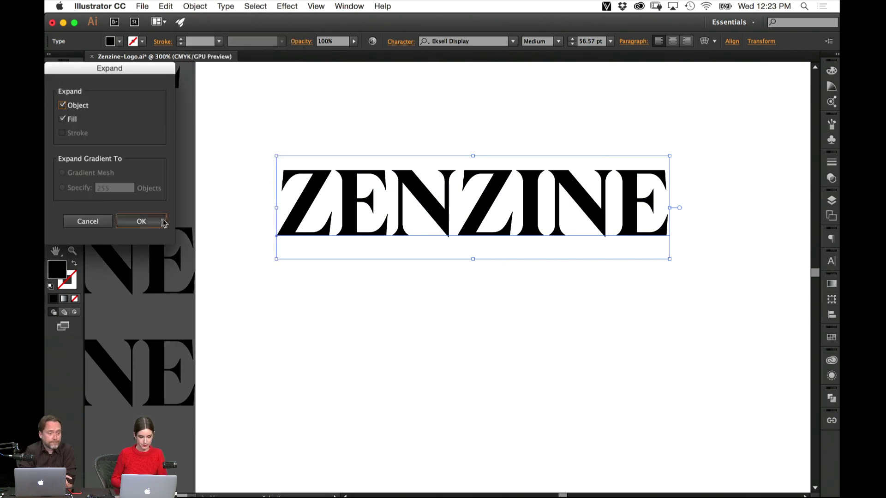
{"action": "left_click", "coordinate": [320, 260]}
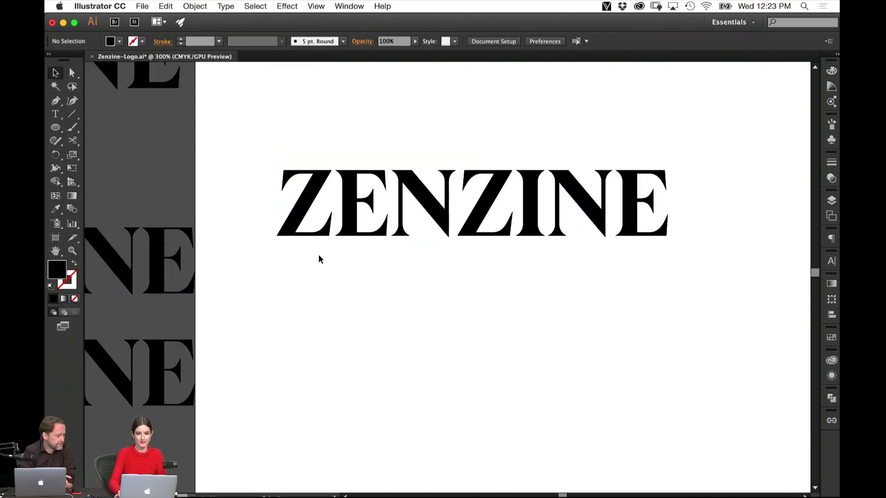
Draw a small circle with the Ellipse tool inside the upper end of the first Z's diagonal stem.
{"action": "key", "text": "super+equal"}
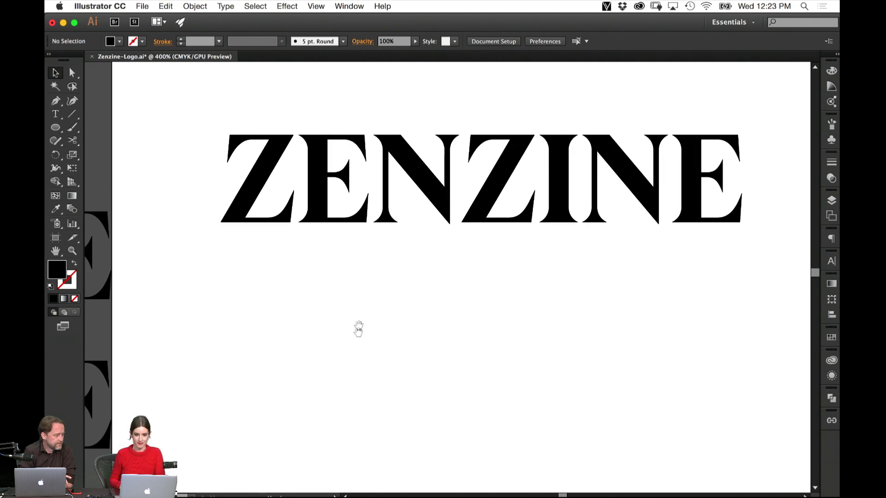
{"action": "scroll", "coordinate": [358, 328], "scroll_direction": "up", "scroll_amount": 4}
{"action": "scroll", "coordinate": [358, 328], "scroll_direction": "left", "scroll_amount": 2}
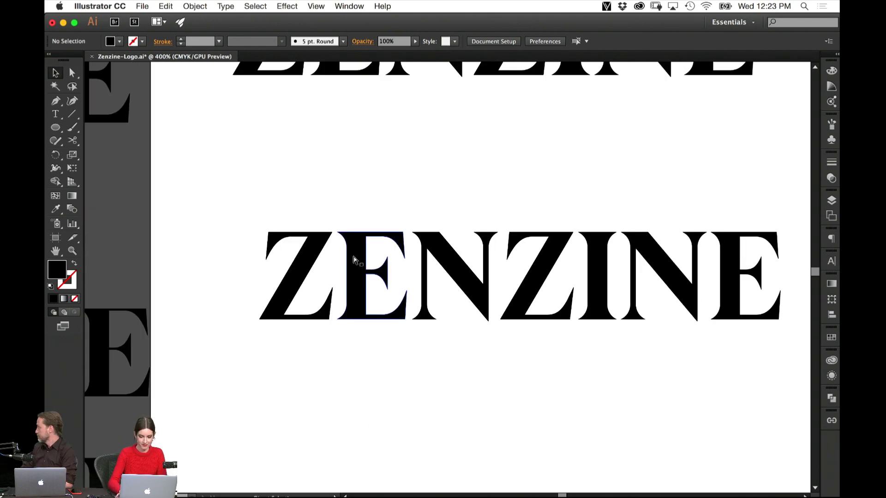
{"action": "key", "text": "super+equal"}
{"action": "key", "text": "super+equal"}
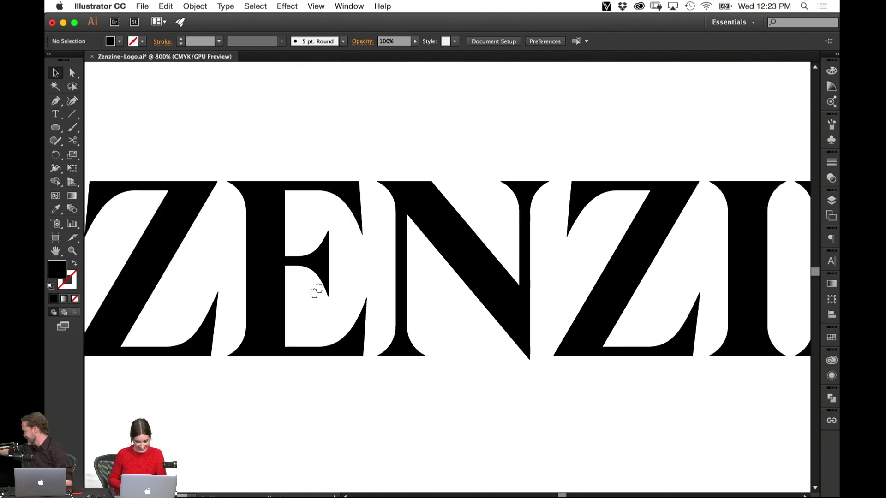
{"action": "left_click_drag", "start_coordinate": [313, 290], "coordinate": [458, 289]}
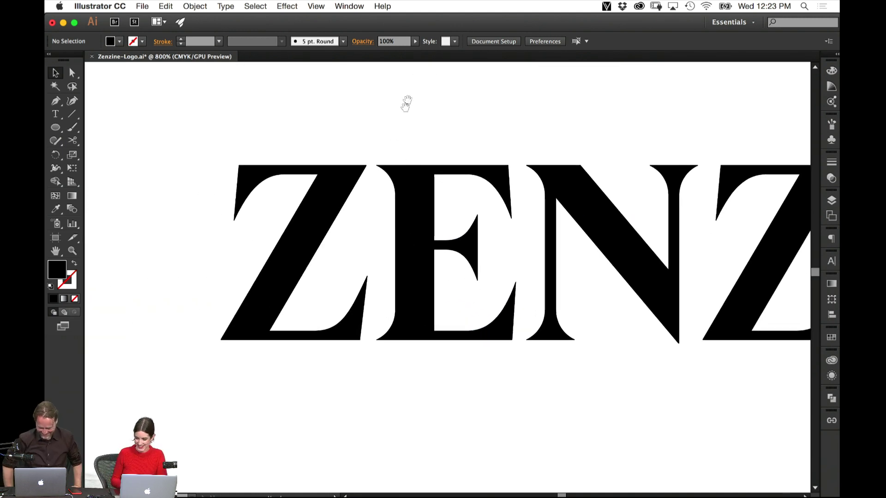
{"action": "key", "text": "super+equal"}
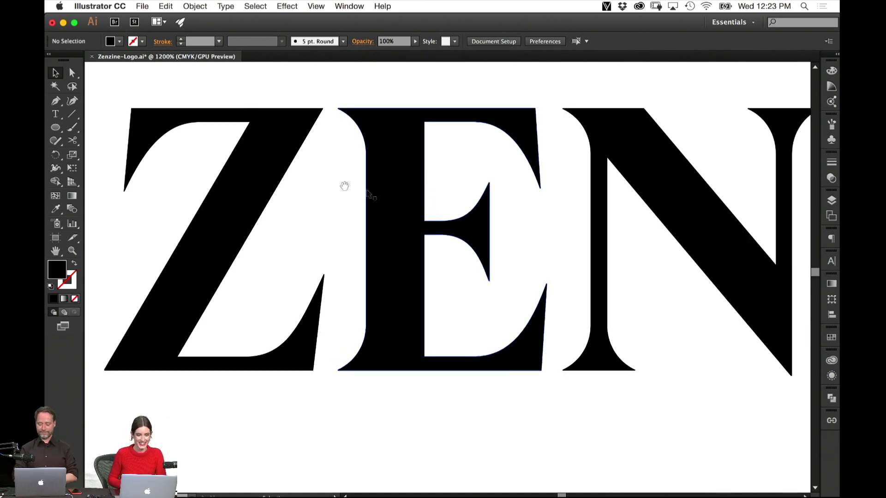
{"action": "left_click_drag", "start_coordinate": [259, 225], "coordinate": [372, 221]}
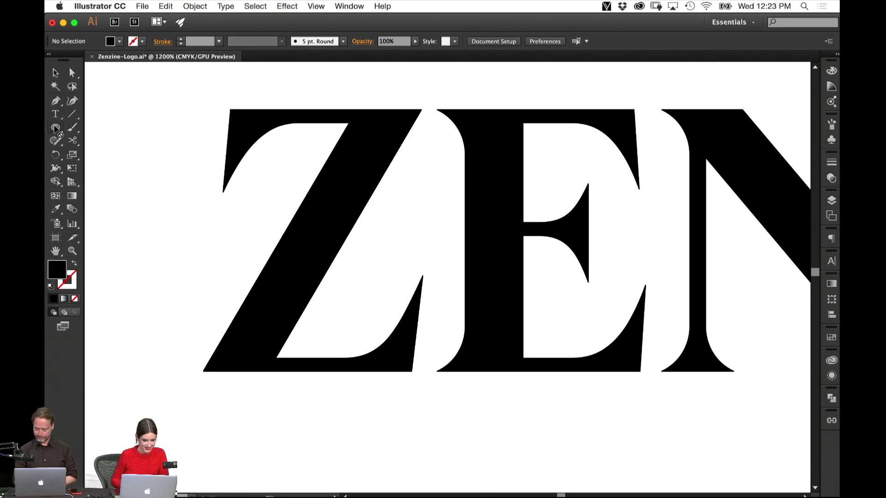
{"action": "left_click", "coordinate": [55, 131]}
{"action": "left_click", "coordinate": [101, 153]}
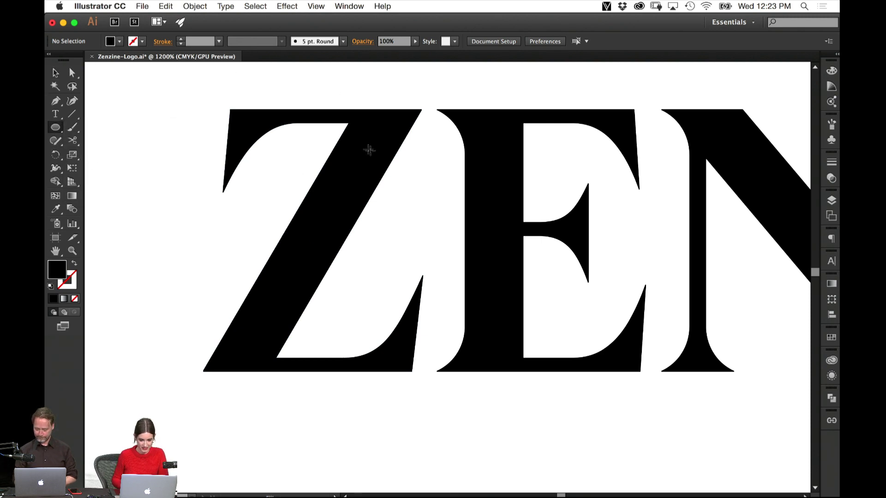
{"action": "left_click_drag", "start_coordinate": [363, 126], "coordinate": [380, 143]}
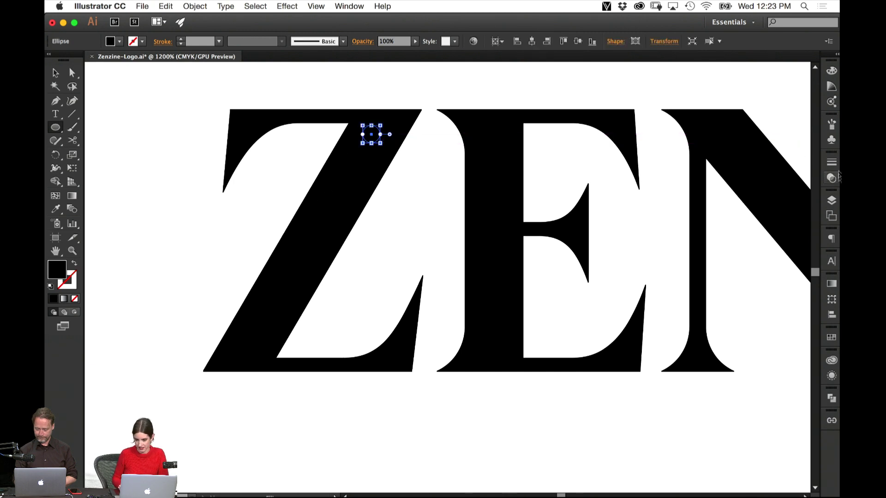
Fill the small circle on the first Z with white and deselect it.
{"action": "left_click", "coordinate": [832, 70]}
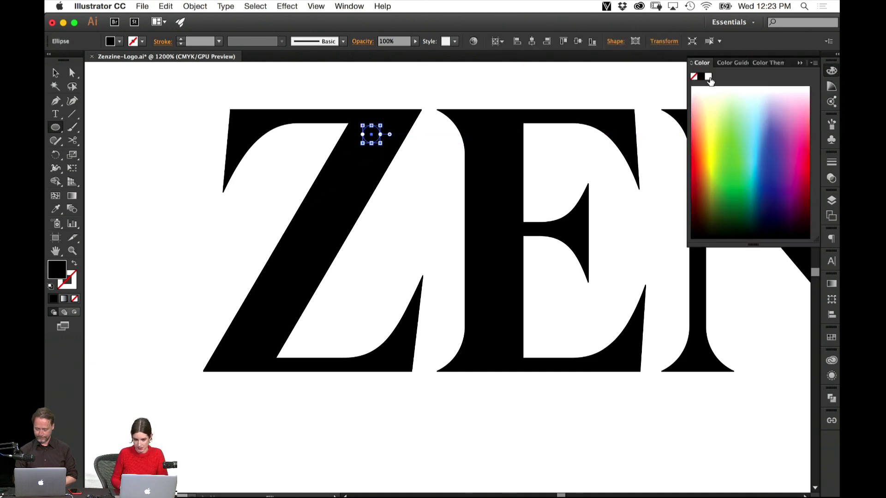
{"action": "left_click", "coordinate": [709, 76]}
{"action": "key", "text": "v"}
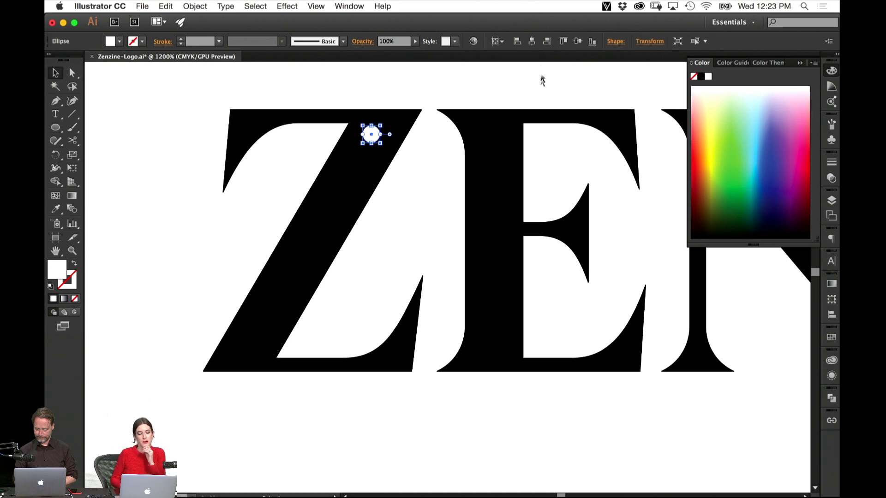
{"action": "left_click", "coordinate": [556, 89]}
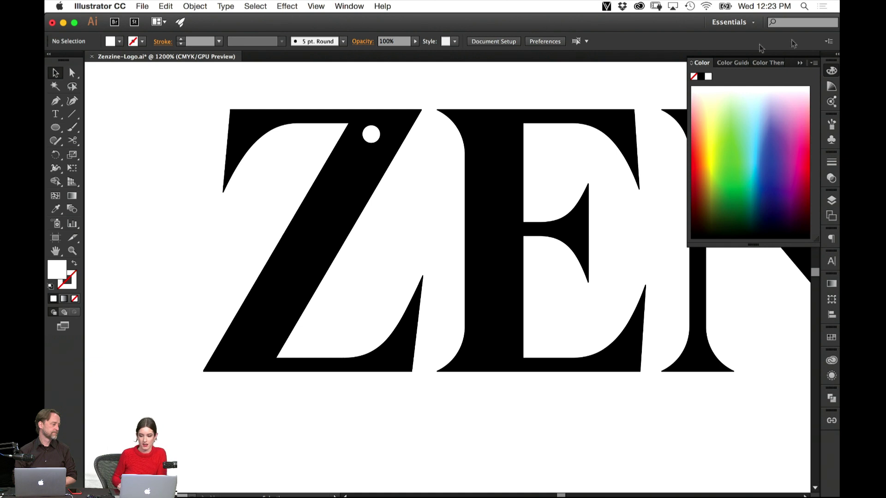
{"action": "left_click", "coordinate": [801, 63]}
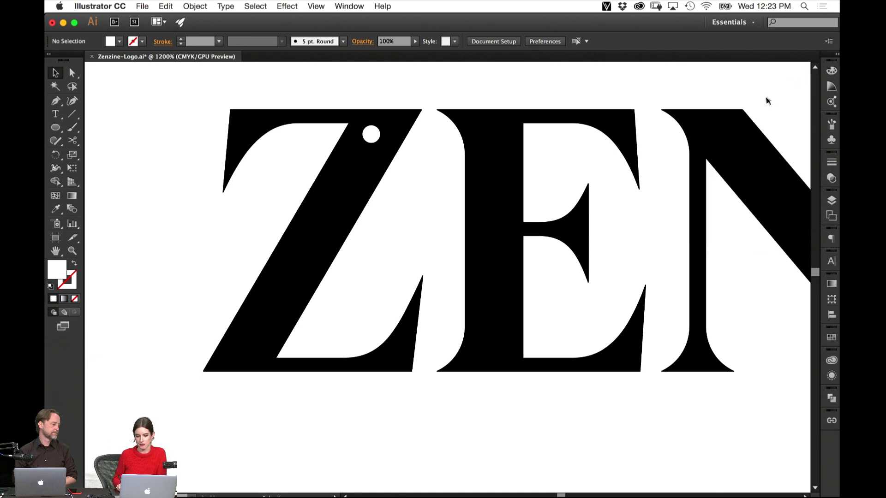
Try to reshape the first E by moving the tips of its upper and lower arms inward, and undo the edits.
{"action": "scroll", "coordinate": [767, 96], "scroll_direction": "right", "scroll_amount": 5}
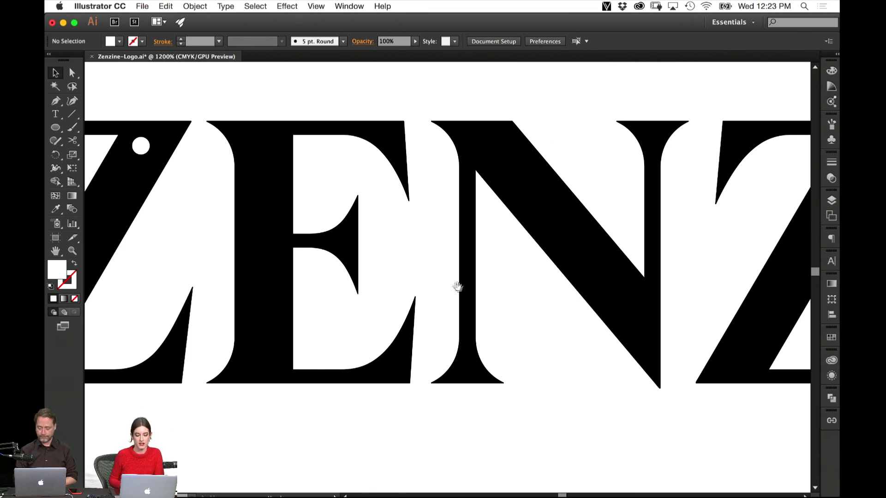
{"action": "key", "text": "a"}
{"action": "left_click", "coordinate": [406, 322]}
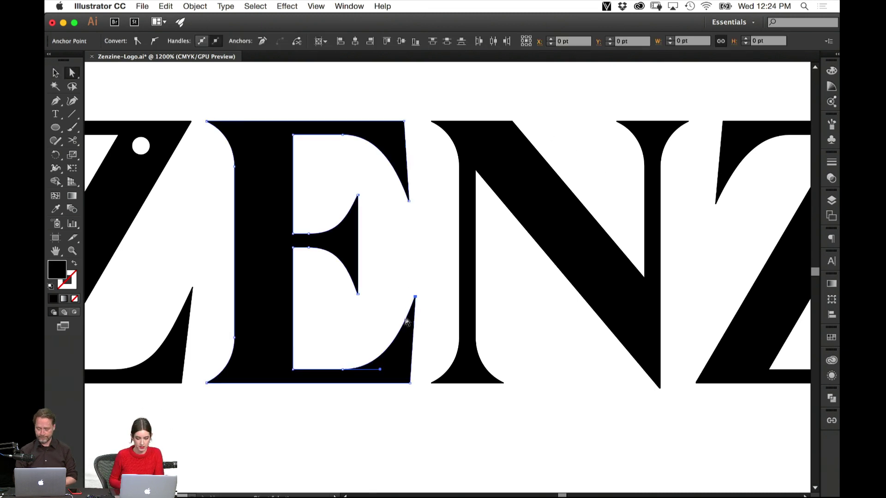
{"action": "left_click_drag", "start_coordinate": [416, 297], "coordinate": [412, 297]}
{"action": "left_click_drag", "start_coordinate": [408, 202], "coordinate": [408, 202]}
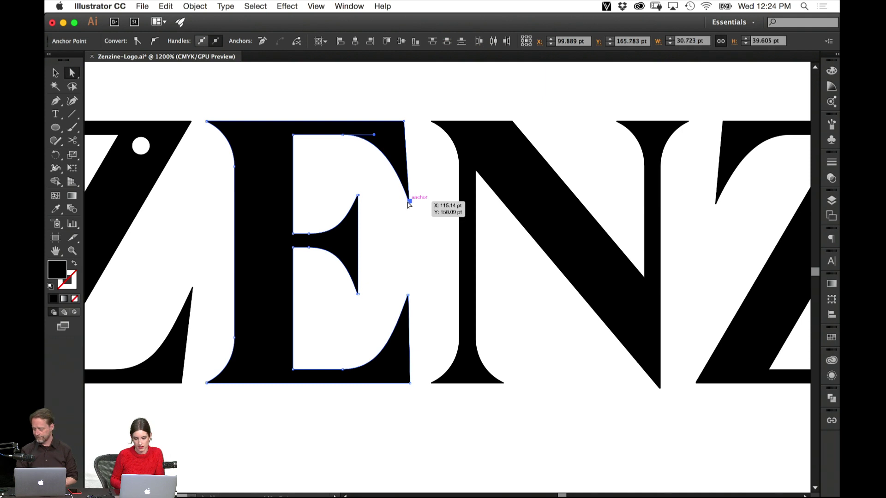
{"action": "left_click", "coordinate": [421, 193]}
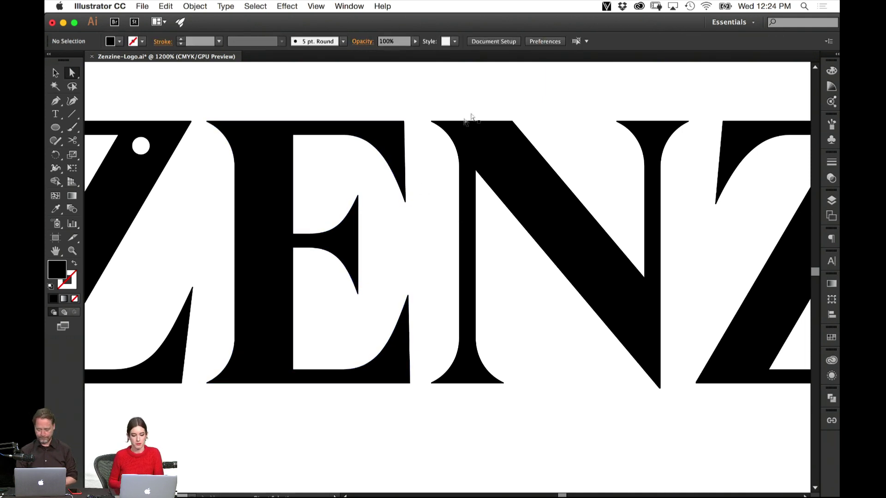
{"action": "left_click", "coordinate": [418, 262]}
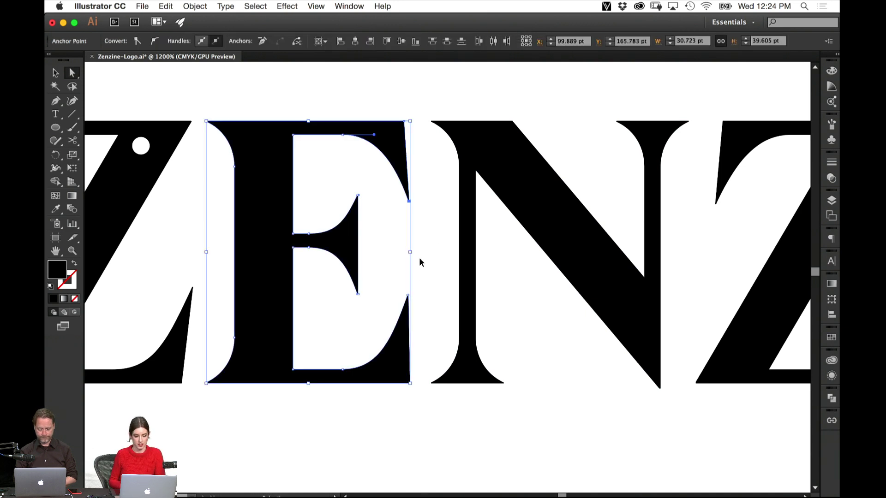
{"action": "key", "text": "v"}
{"action": "left_click", "coordinate": [441, 276]}
Move the white circle slightly to the right within the first Z's diagonal stem.
{"action": "scroll", "coordinate": [440, 254], "scroll_direction": "left", "scroll_amount": 10}
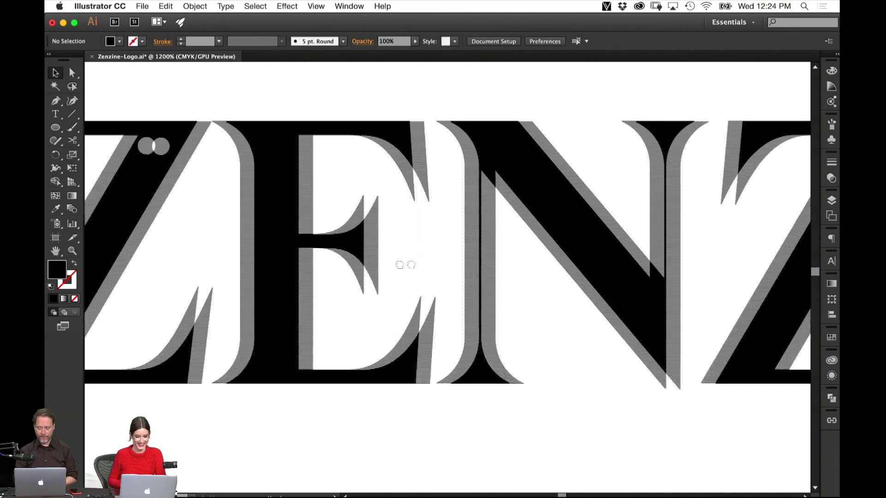
{"action": "key", "text": "super+equal"}
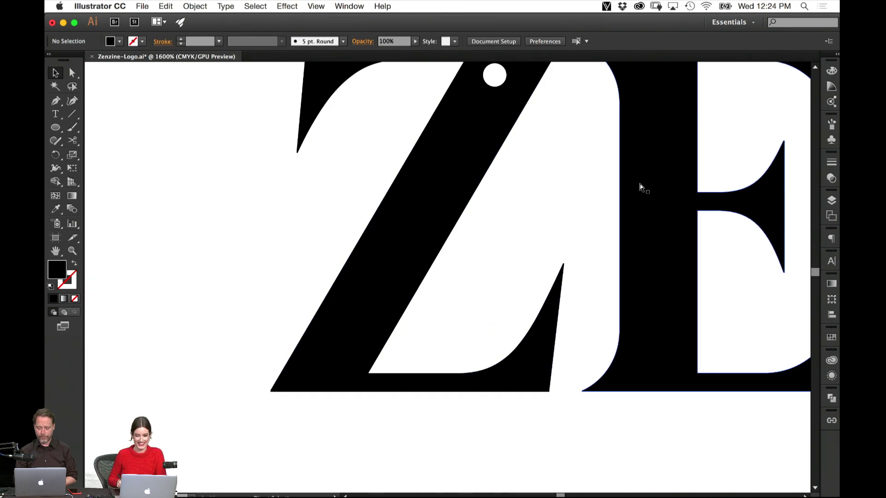
{"action": "left_click_drag", "start_coordinate": [590, 146], "coordinate": [558, 212]}
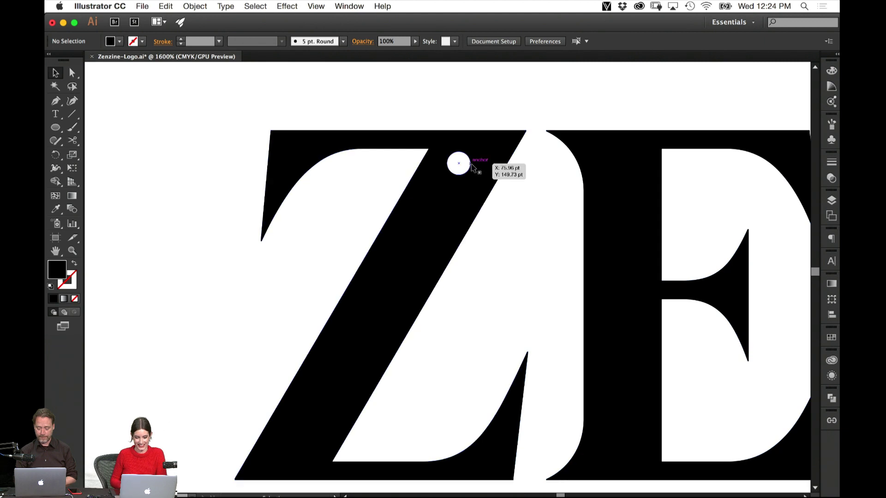
{"action": "left_click", "coordinate": [478, 165]}
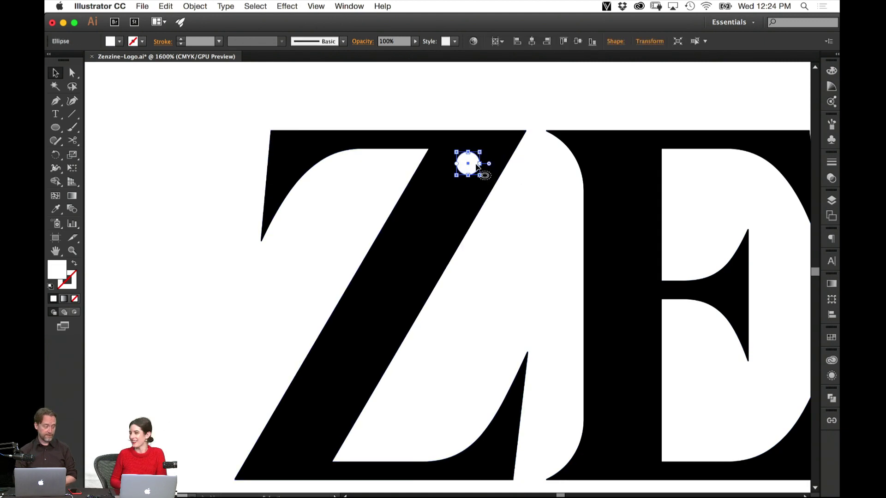
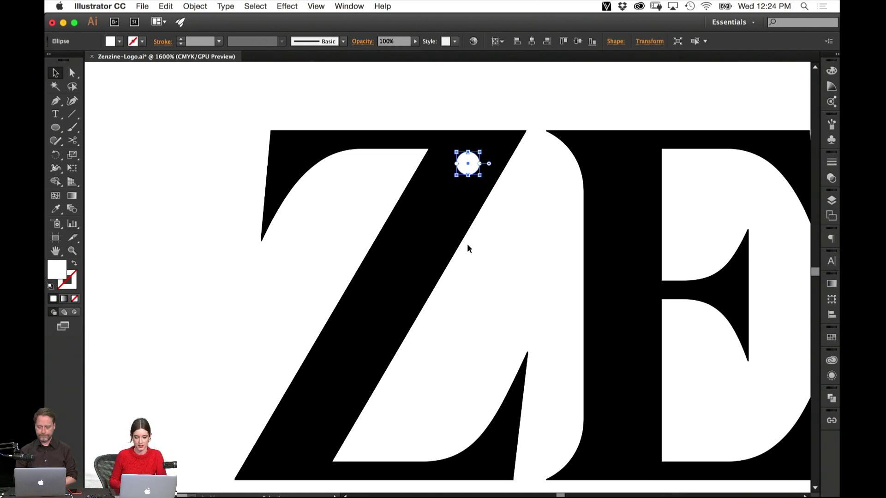
{"action": "key", "text": "super+plus"}
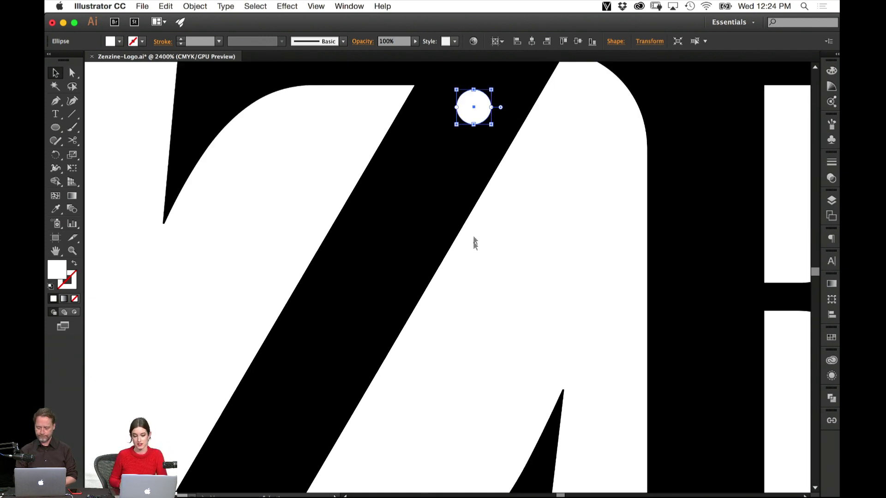
{"action": "scroll", "coordinate": [491, 297], "scroll_direction": "up", "scroll_amount": 3}
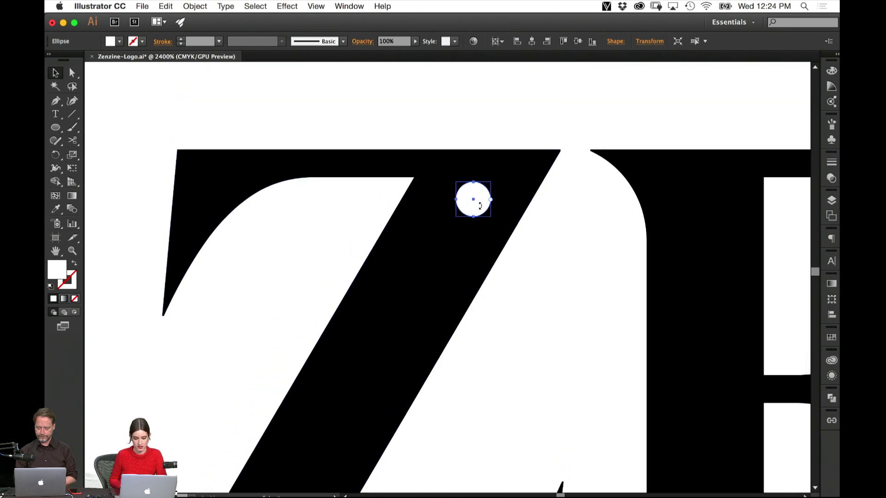
{"action": "left_click_drag", "start_coordinate": [475, 200], "coordinate": [481, 204]}
{"action": "key", "text": "super+z"}
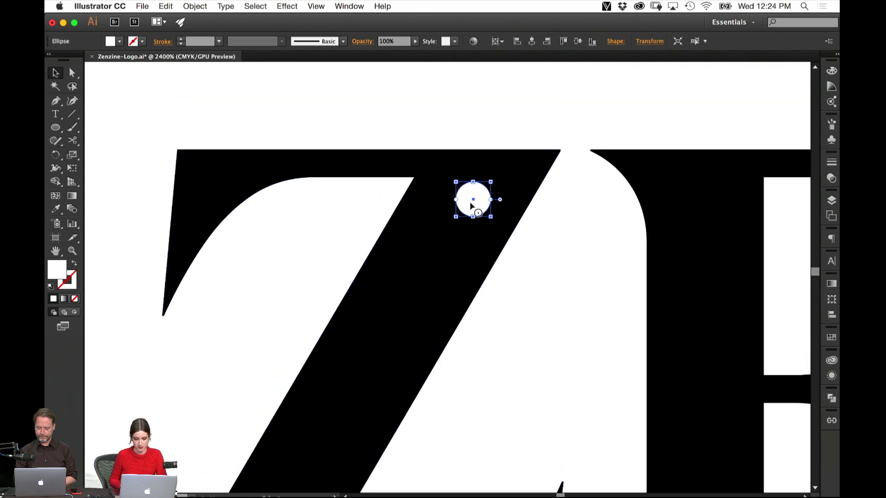
{"action": "key", "text": "super+plus"}
{"action": "left_click_drag", "start_coordinate": [494, 190], "coordinate": [482, 194]}
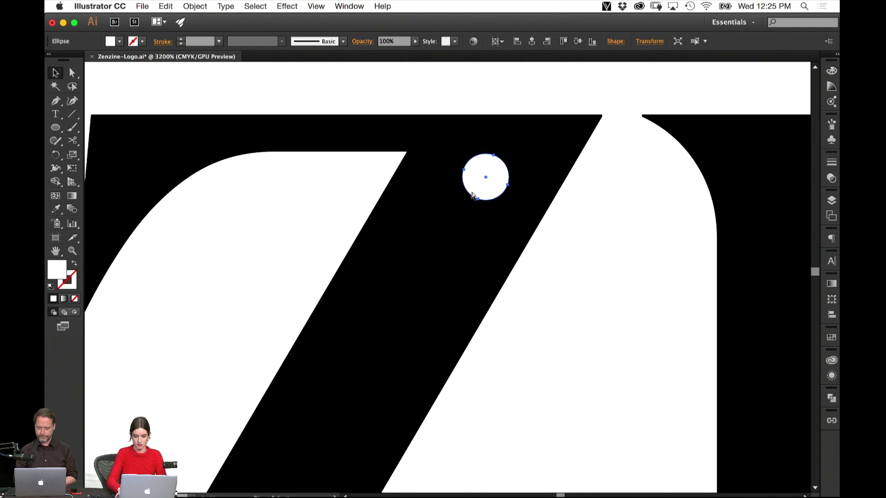
{"action": "key", "text": "super+minus"}
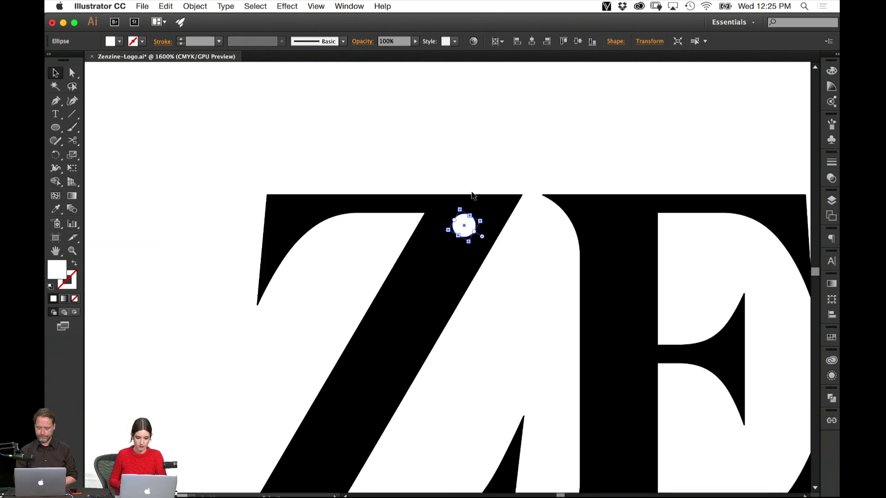
{"action": "key", "text": "super+z"}
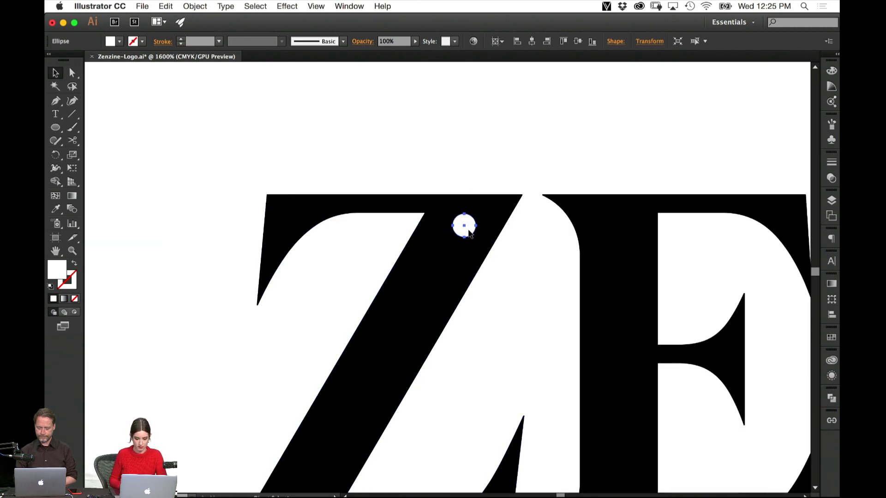
Duplicate the white circle and place the copy inside the lower end of the first Z's diagonal stem.
{"action": "left_click_drag", "start_coordinate": [469, 233], "coordinate": [381, 318]}
{"action": "scroll", "coordinate": [408, 286], "scroll_direction": "down", "scroll_amount": 5}
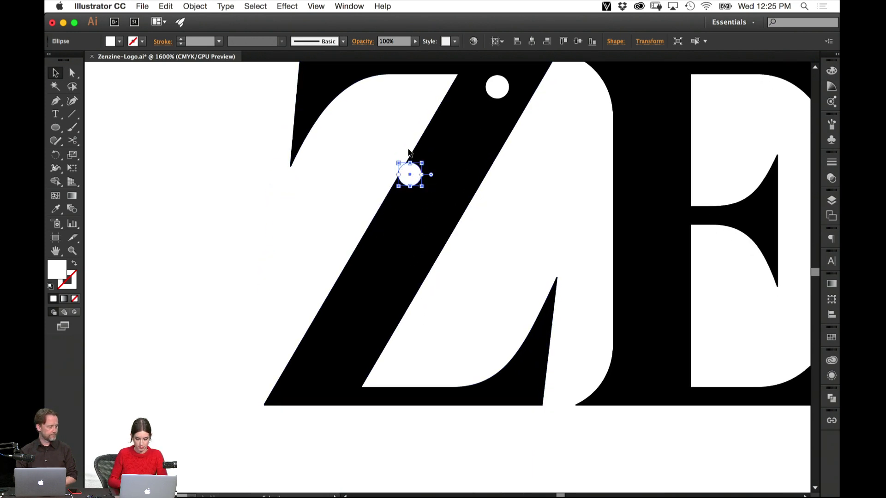
{"action": "key", "text": "super+equal"}
{"action": "scroll", "coordinate": [409, 153], "scroll_direction": "down", "scroll_amount": 3}
{"action": "scroll", "coordinate": [410, 152], "scroll_direction": "left", "scroll_amount": 2}
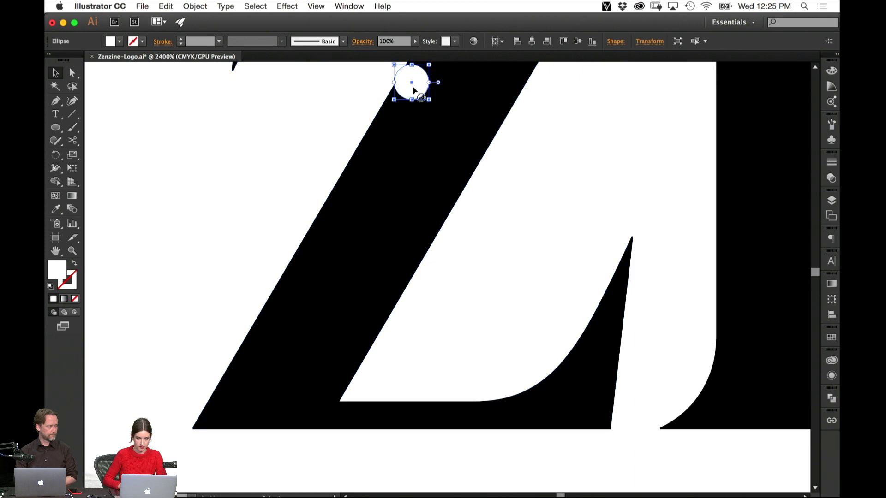
{"action": "left_click_drag", "start_coordinate": [414, 90], "coordinate": [282, 395]}
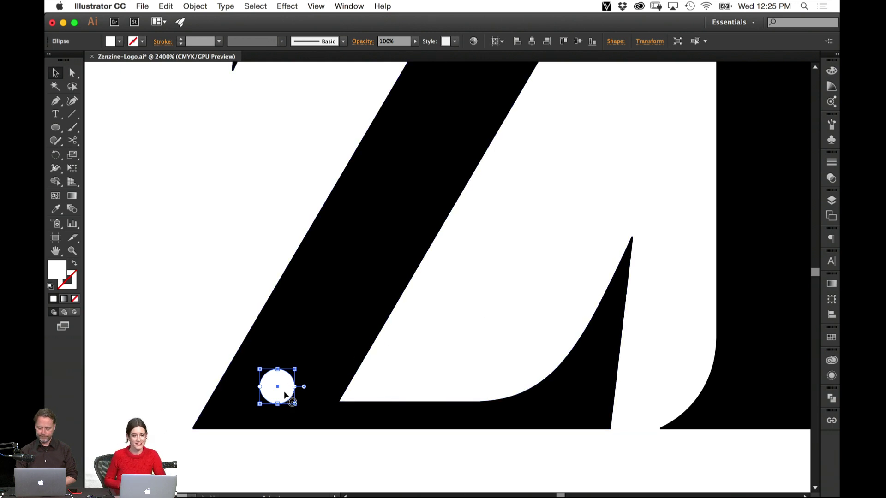
{"action": "left_click_drag", "start_coordinate": [292, 402], "coordinate": [295, 389]}
Select both white circles on the first Z and make a blend between them.
{"action": "key", "text": "super+minus"}
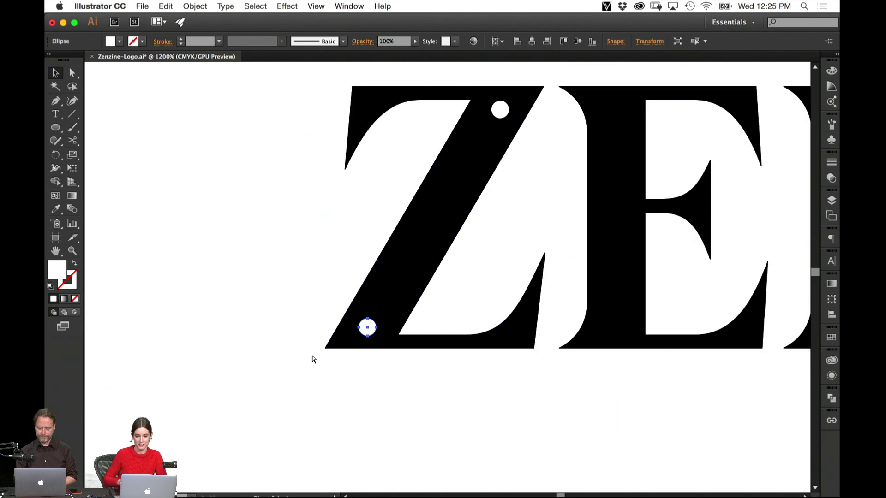
{"action": "left_click", "coordinate": [504, 112], "text": "shift"}
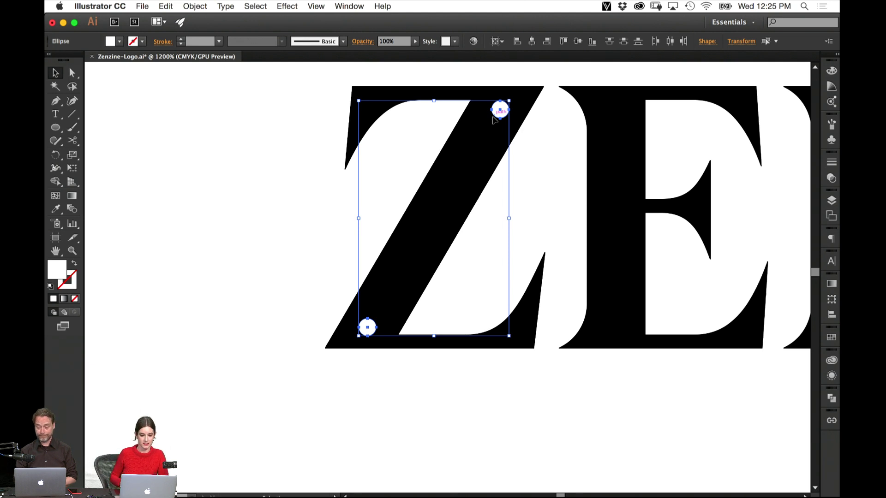
{"action": "left_click", "coordinate": [203, 4]}
{"action": "mouse_move", "coordinate": [277, 245]}
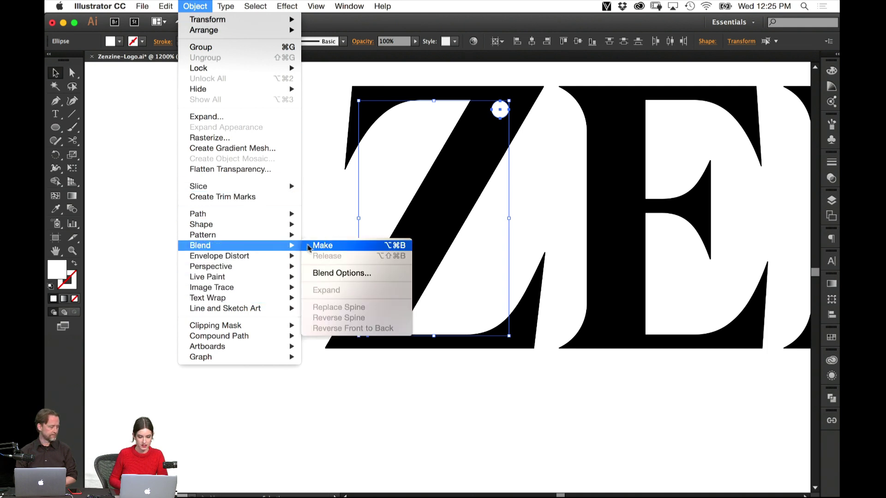
{"action": "left_click", "coordinate": [318, 245]}
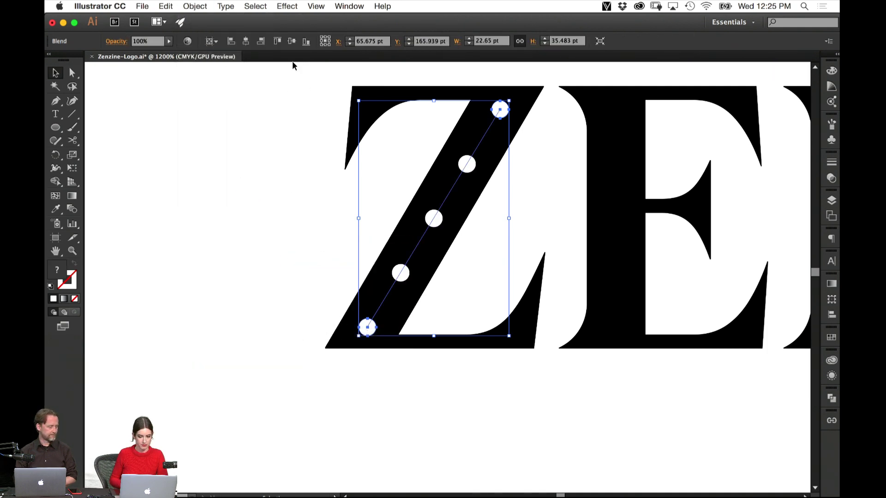
Set the circle blend's spacing to 6 specified steps with the preview on, and deselect it.
{"action": "left_click", "coordinate": [194, 6]}
{"action": "mouse_move", "coordinate": [294, 250]}
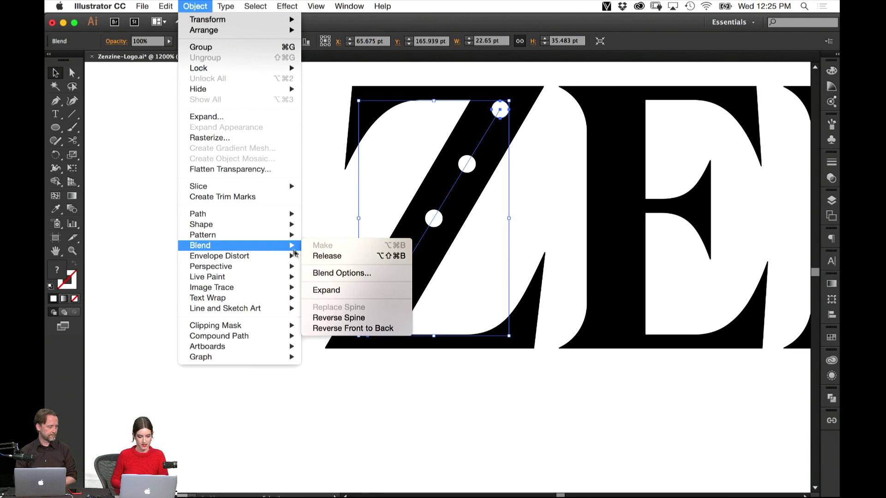
{"action": "left_click", "coordinate": [322, 273]}
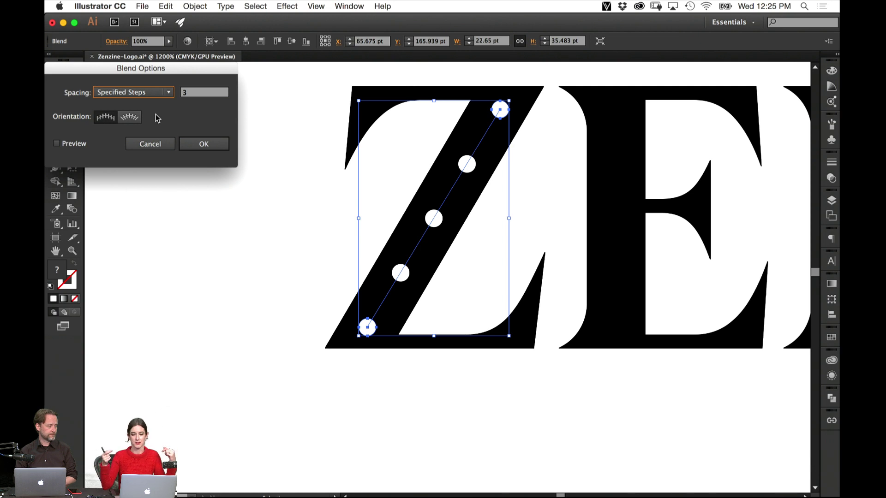
{"action": "left_click", "coordinate": [168, 93]}
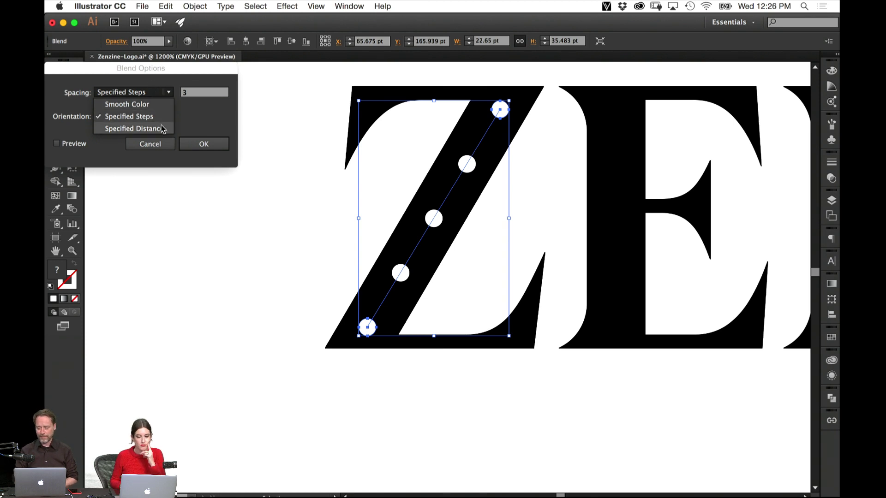
{"action": "left_click", "coordinate": [217, 124]}
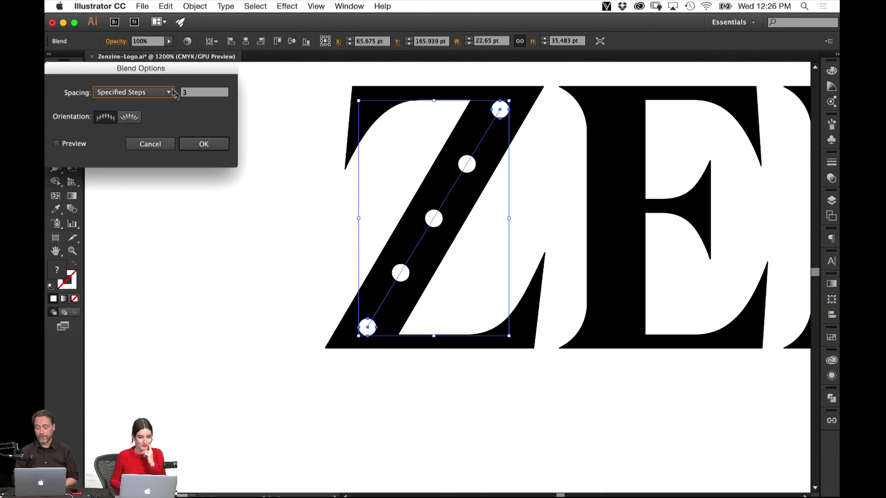
{"action": "key", "text": "Tab"}
{"action": "type", "text": "5"}
{"action": "key", "text": "Tab"}
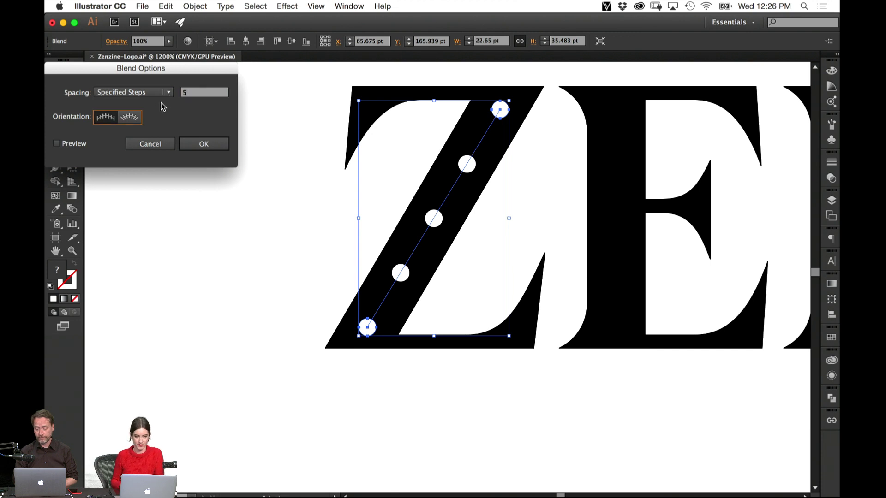
{"action": "left_click", "coordinate": [85, 144]}
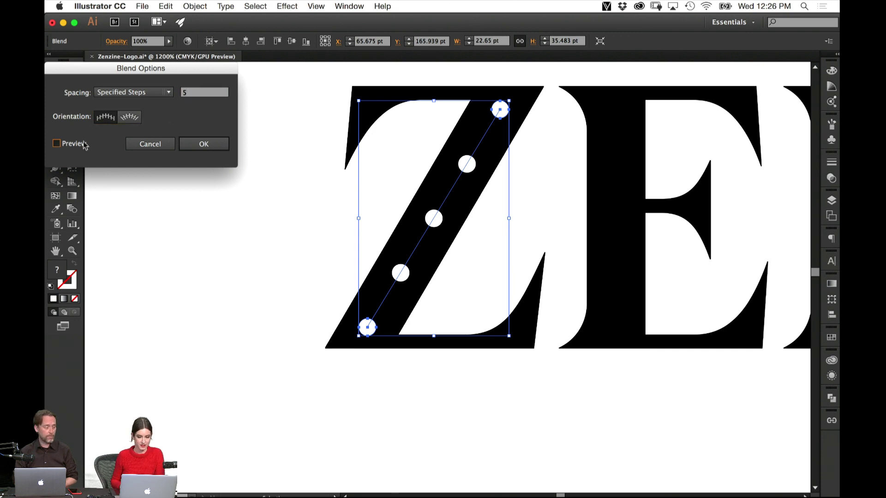
{"action": "left_click", "coordinate": [194, 91]}
{"action": "type", "text": "6"}
{"action": "key", "text": "Tab"}
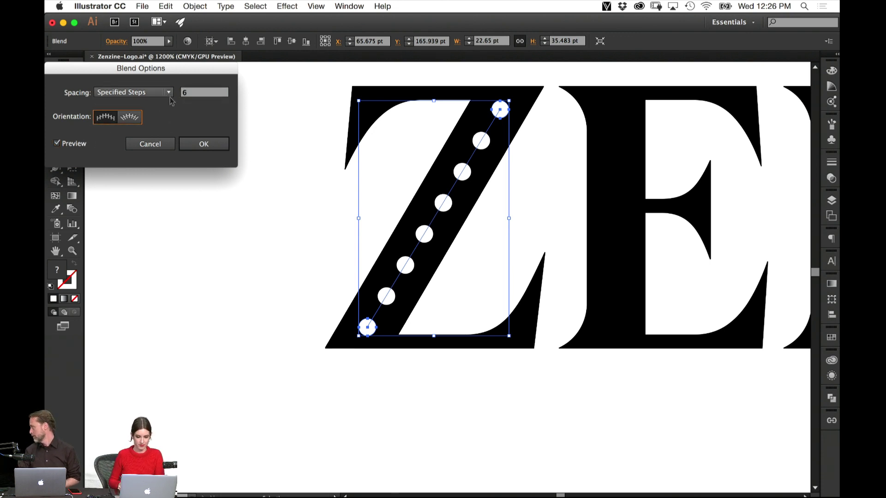
{"action": "left_click", "coordinate": [203, 144]}
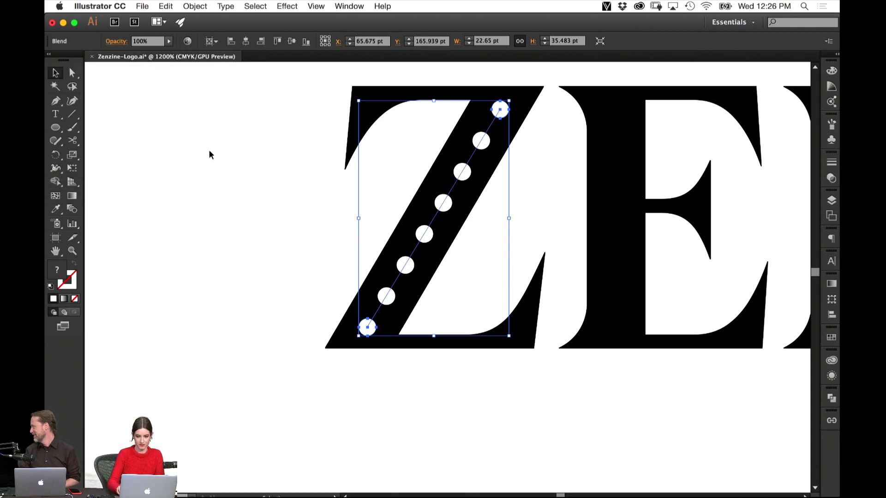
{"action": "left_click", "coordinate": [211, 210]}
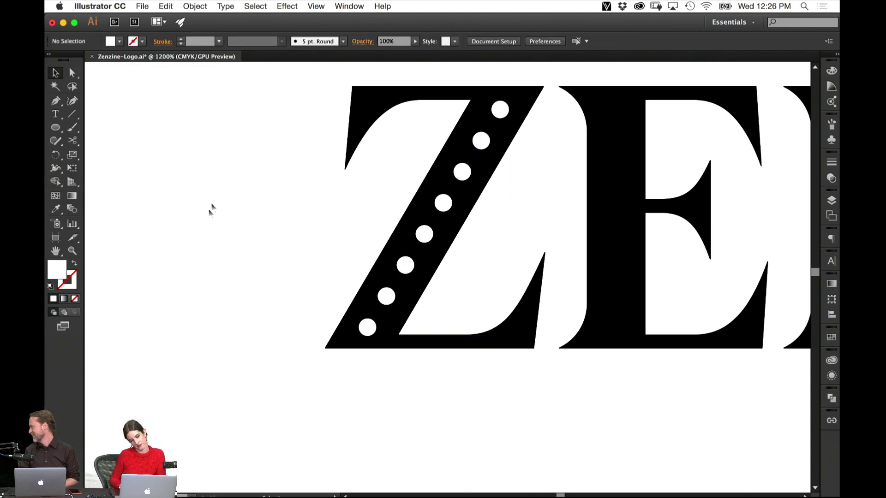
Set the circle blend on the first Z to 7 specified steps and deselect it.
{"action": "left_click", "coordinate": [464, 171]}
{"action": "left_click", "coordinate": [195, 6]}
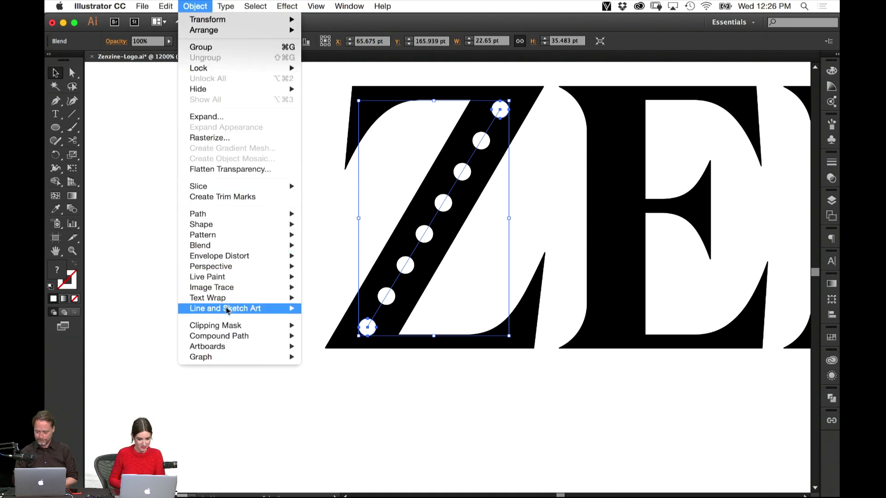
{"action": "mouse_move", "coordinate": [228, 245]}
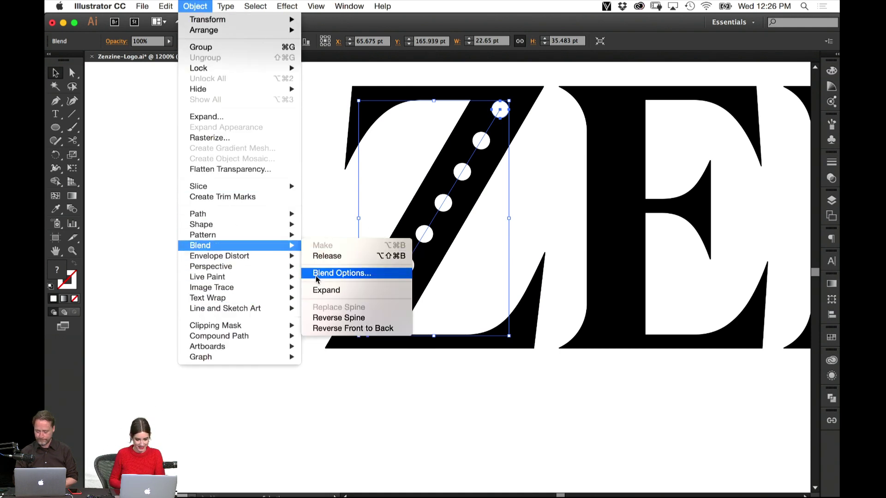
{"action": "left_click", "coordinate": [317, 274]}
{"action": "left_click", "coordinate": [202, 93]}
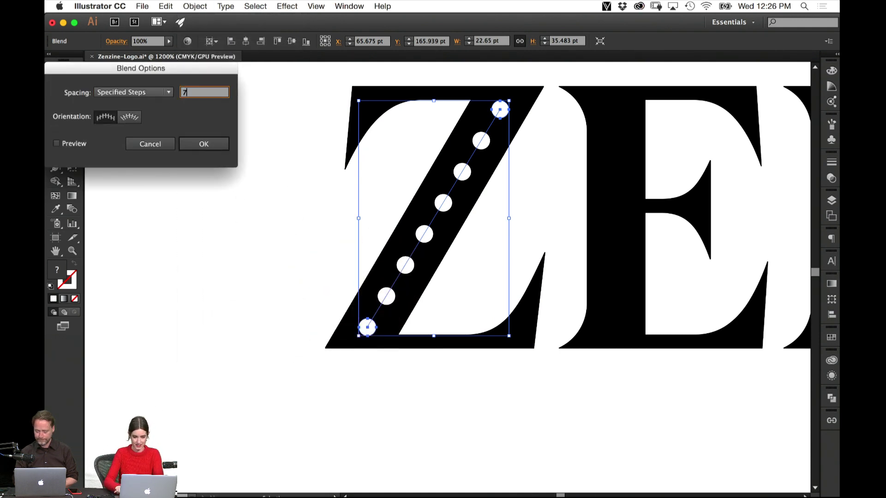
{"action": "type", "text": "7"}
{"action": "key", "text": "Return"}
{"action": "left_click", "coordinate": [220, 212]}
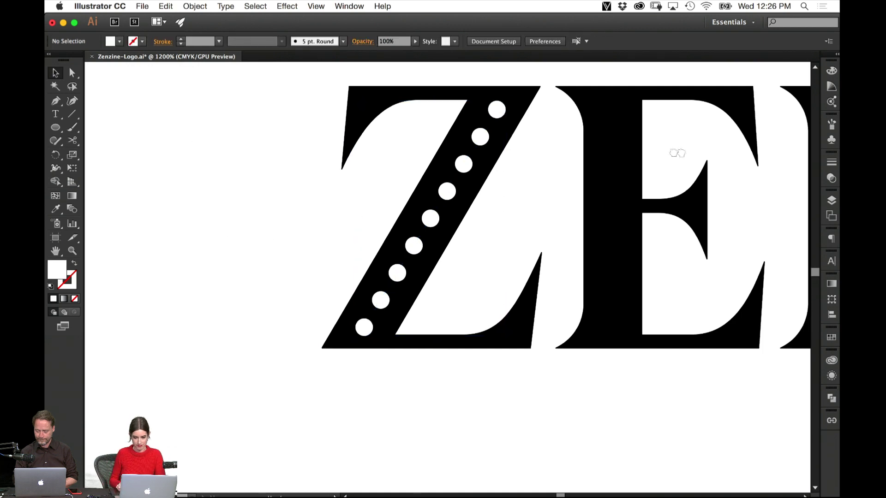
Ungroup the black ZENZINE lettering into separate letters and deselect them.
{"action": "left_click_drag", "start_coordinate": [676, 148], "coordinate": [348, 199]}
{"action": "key", "text": "super+a"}
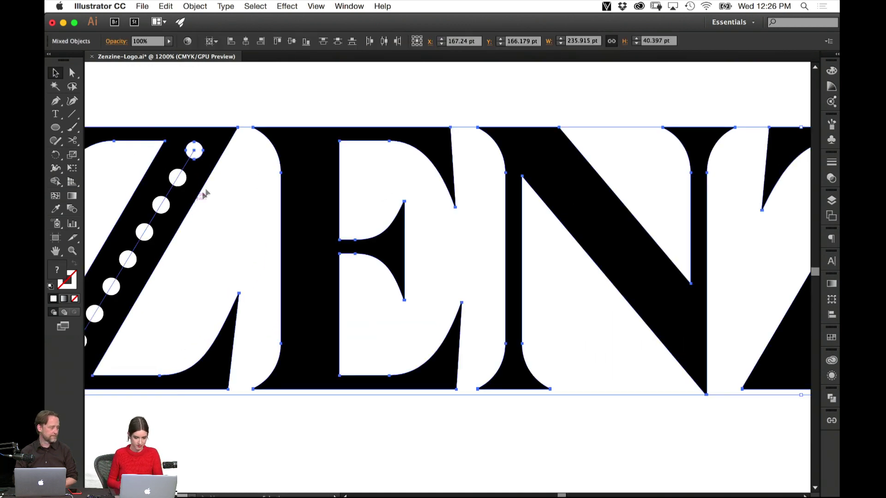
{"action": "key", "text": "super+shift+g"}
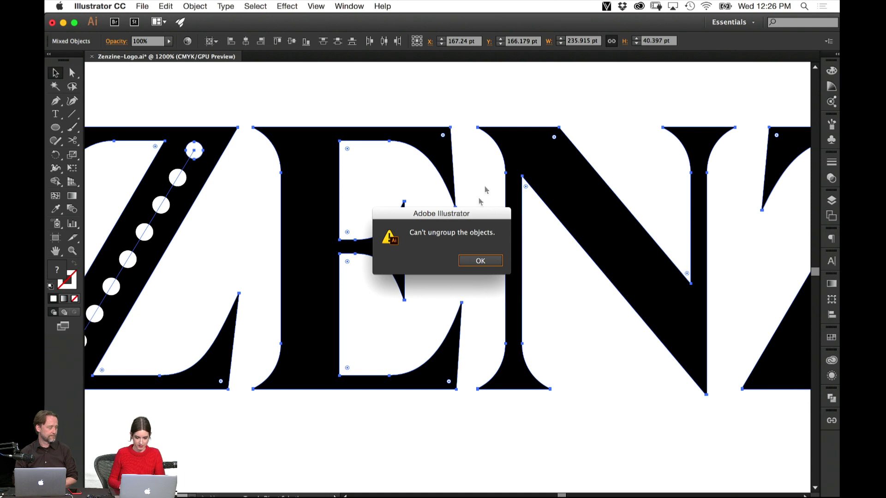
{"action": "left_click", "coordinate": [478, 263]}
{"action": "left_click_drag", "start_coordinate": [462, 96], "coordinate": [404, 208]}
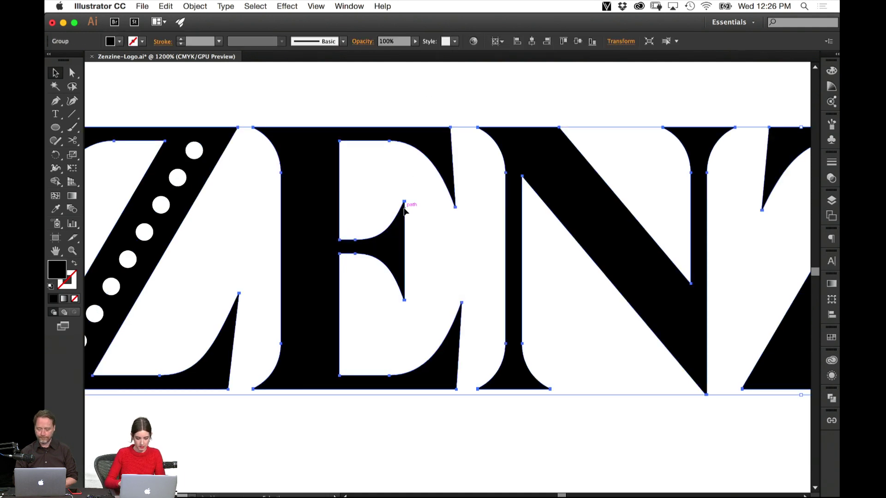
{"action": "key", "text": "super+shift+g"}
{"action": "left_click", "coordinate": [325, 102]}
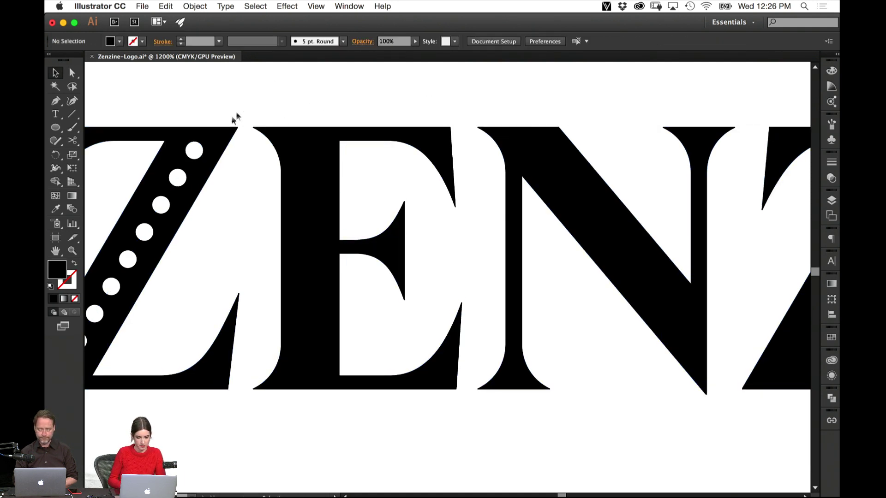
Duplicate the first Z together with its circle blend and align the copy over the second Z.
{"action": "left_click_drag", "start_coordinate": [198, 116], "coordinate": [175, 206]}
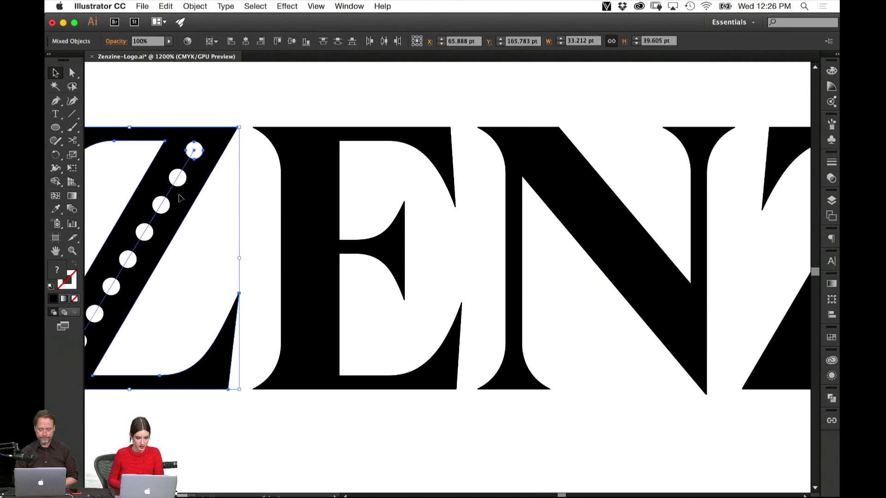
{"action": "left_click_drag", "start_coordinate": [161, 207], "coordinate": [678, 270]}
{"action": "scroll", "coordinate": [507, 231], "scroll_direction": "right", "scroll_amount": 10}
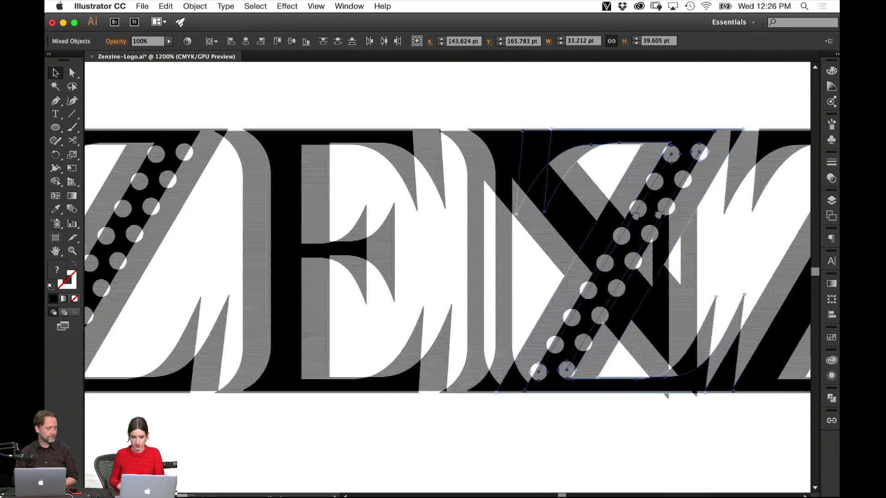
{"action": "left_click_drag", "start_coordinate": [325, 170], "coordinate": [541, 161]}
{"action": "key", "text": "super+shift+b"}
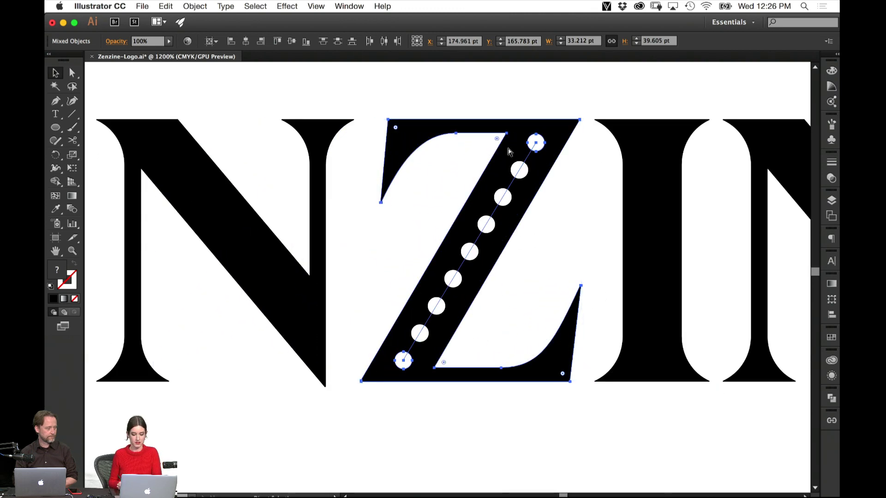
Remove the dotted Z copy with its circle blend and delete the plain second Z beneath it.
{"action": "key", "text": "super+shift+b"}
{"action": "key", "text": "Delete"}
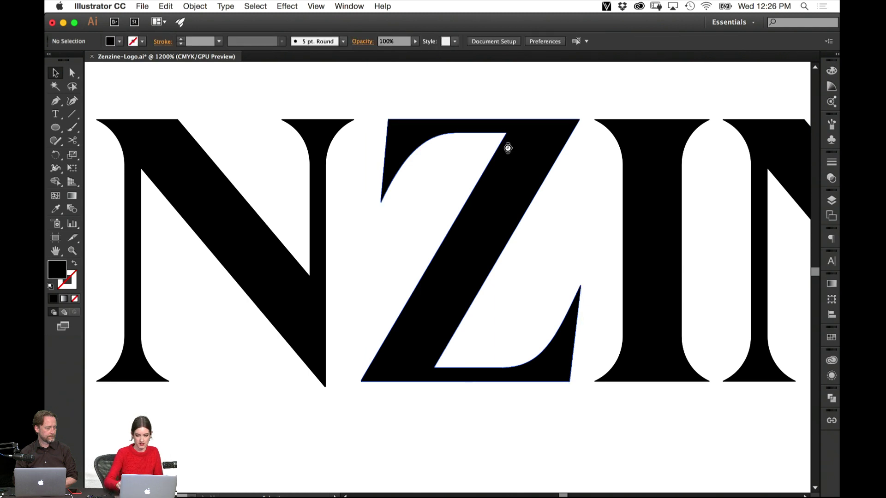
{"action": "left_click", "coordinate": [503, 206]}
{"action": "key", "text": "Delete"}
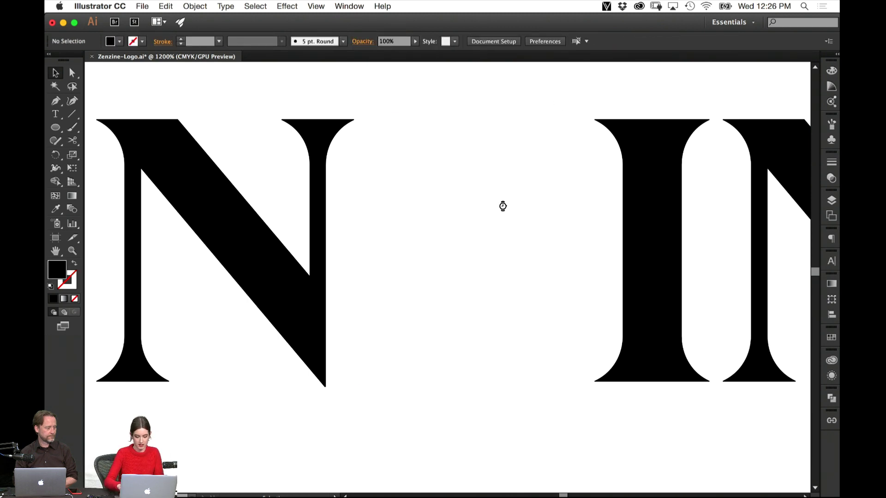
Put the dotted Z copy back in place of the deleted plain second Z and deselect it.
{"action": "key", "text": "super+z"}
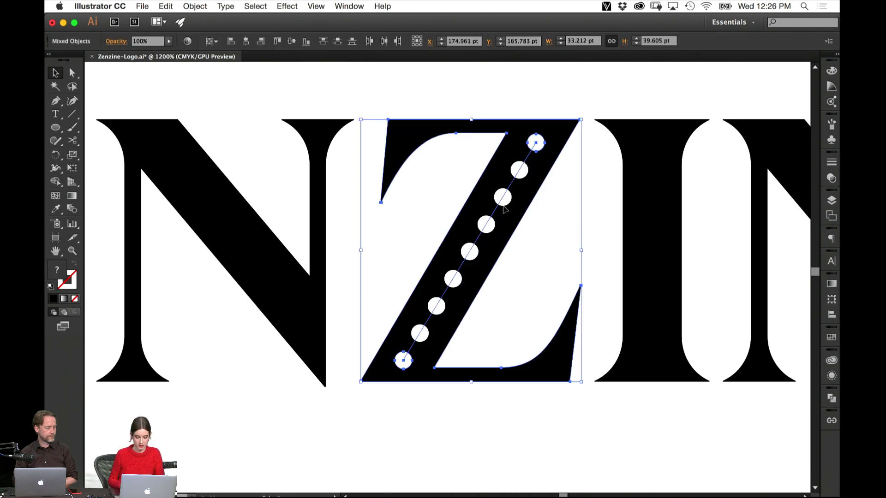
{"action": "left_click", "coordinate": [493, 456]}
{"action": "scroll", "coordinate": [368, 423], "scroll_direction": "left", "scroll_amount": 10}
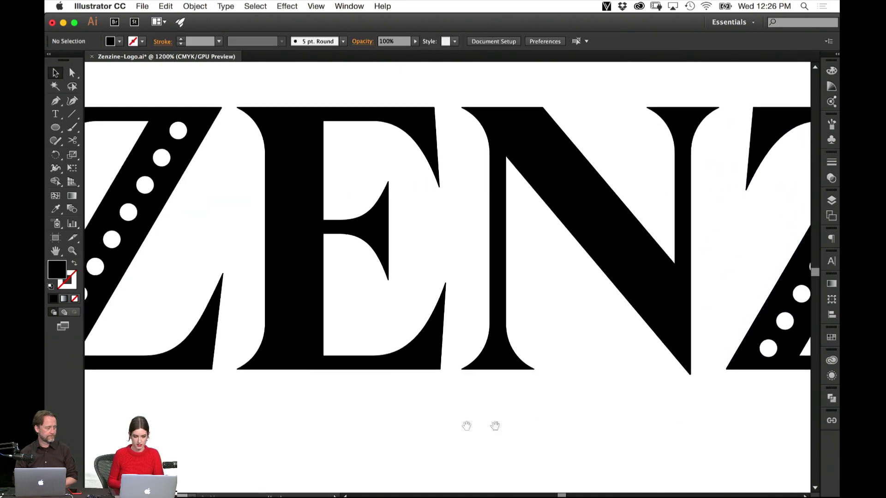
{"action": "scroll", "coordinate": [546, 402], "scroll_direction": "right", "scroll_amount": 10}
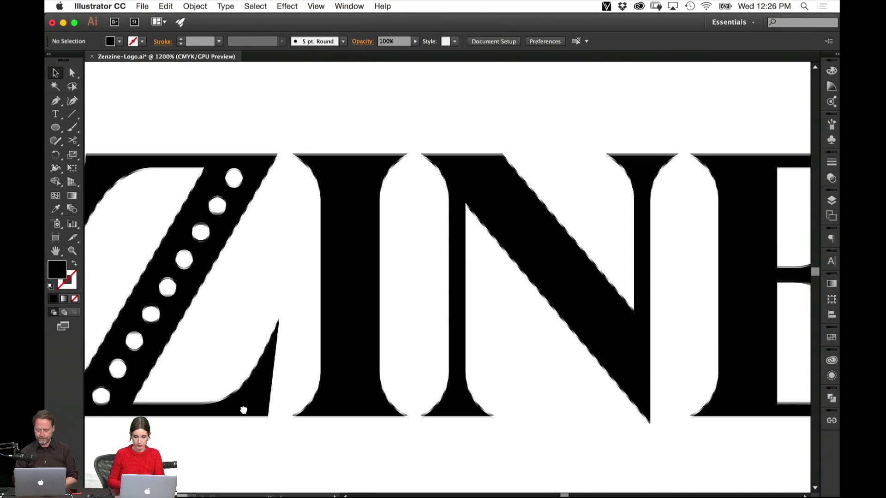
Copy the circle blend from the first Z straight across onto the first N.
{"action": "scroll", "coordinate": [385, 375], "scroll_direction": "left", "scroll_amount": 10}
{"action": "left_click_drag", "start_coordinate": [386, 375], "coordinate": [673, 365]}
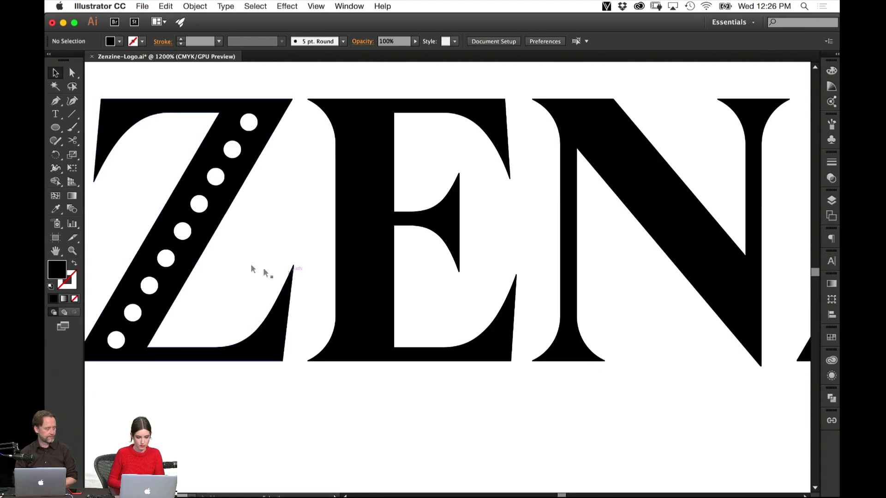
{"action": "left_click_drag", "start_coordinate": [185, 230], "coordinate": [616, 231]}
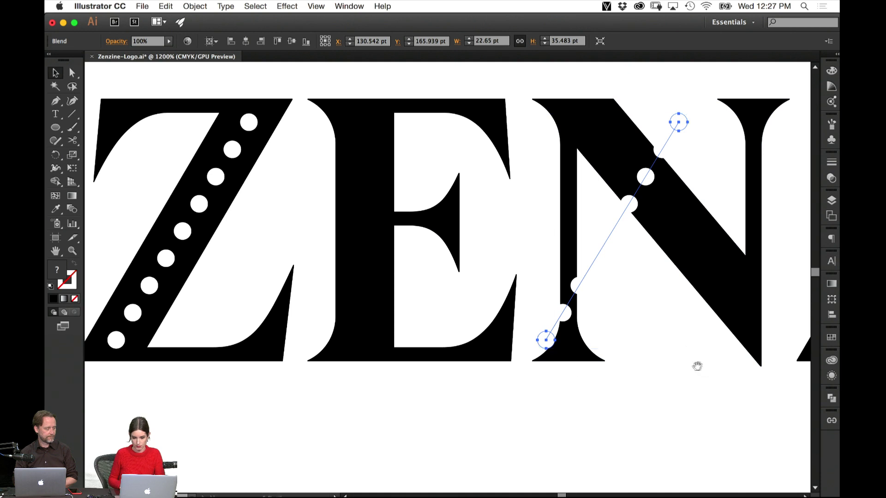
{"action": "left_click_drag", "start_coordinate": [697, 366], "coordinate": [568, 372]}
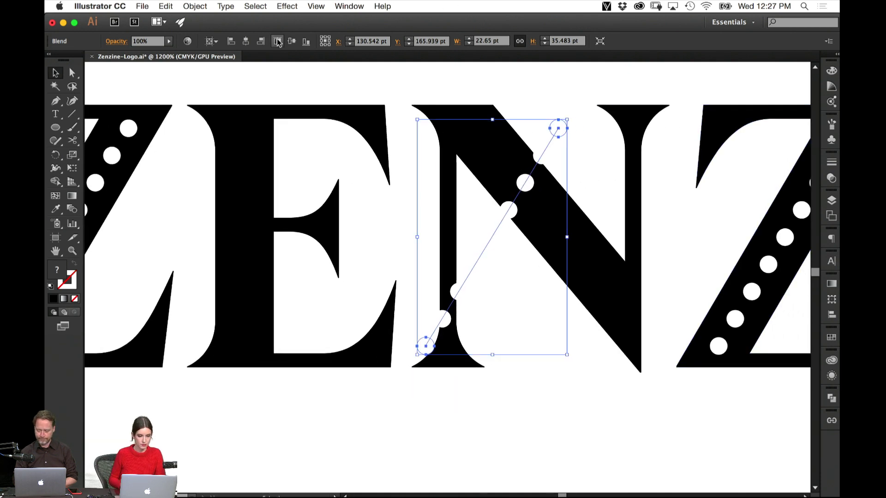
Reflect the copied circle blend across the vertical axis and move its upper circle to the top of the first N's diagonal.
{"action": "left_click", "coordinate": [195, 6]}
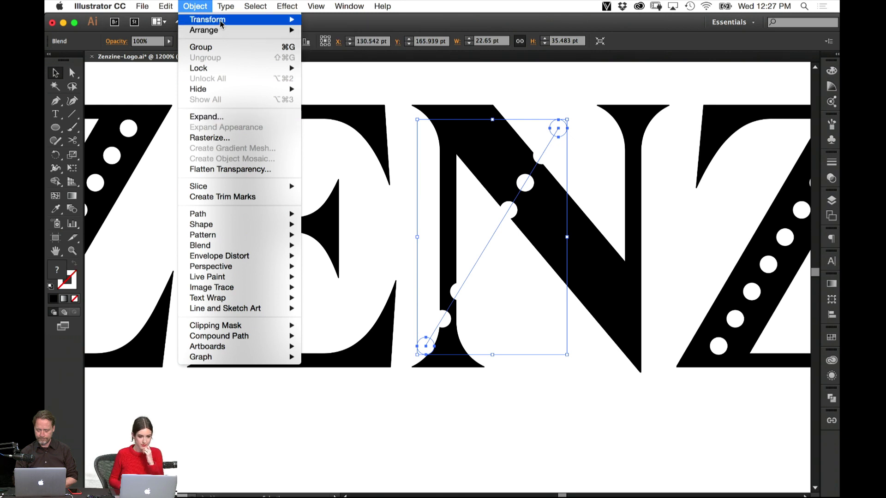
{"action": "mouse_move", "coordinate": [222, 21]}
{"action": "left_click", "coordinate": [343, 63]}
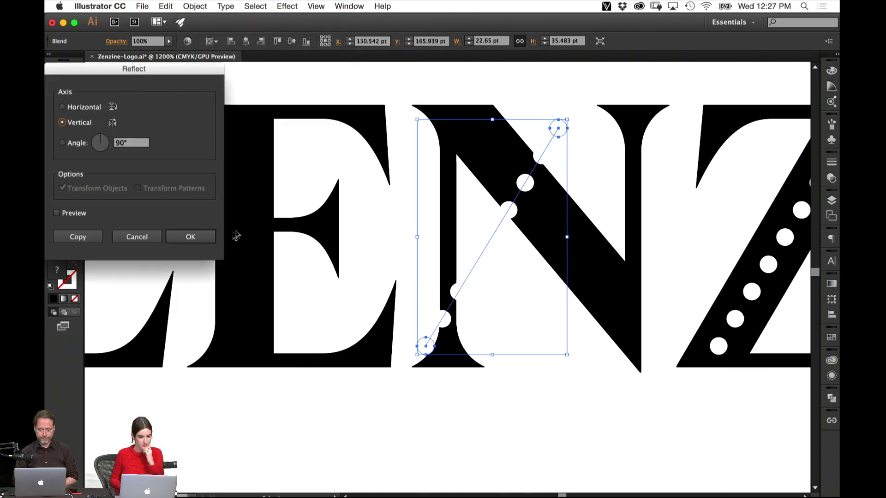
{"action": "left_click", "coordinate": [206, 237]}
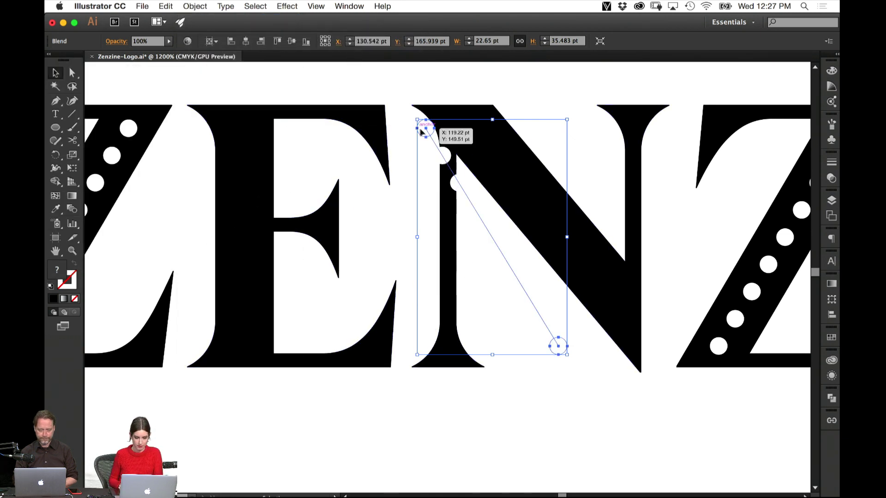
{"action": "left_click_drag", "start_coordinate": [432, 132], "coordinate": [476, 133]}
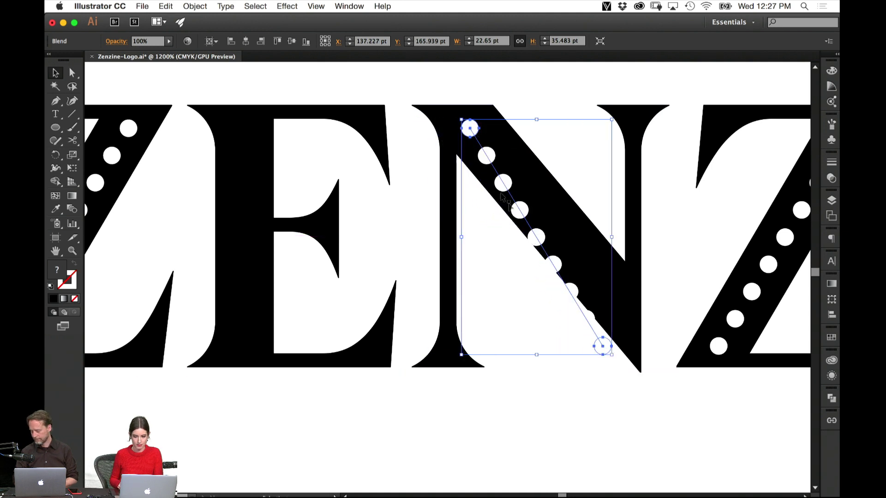
Reposition the blend's lower end circle so the row follows the first N's diagonal, and center the row within that stroke.
{"action": "scroll", "coordinate": [476, 134], "scroll_direction": "right", "scroll_amount": 5}
{"action": "key", "text": "super+equal"}
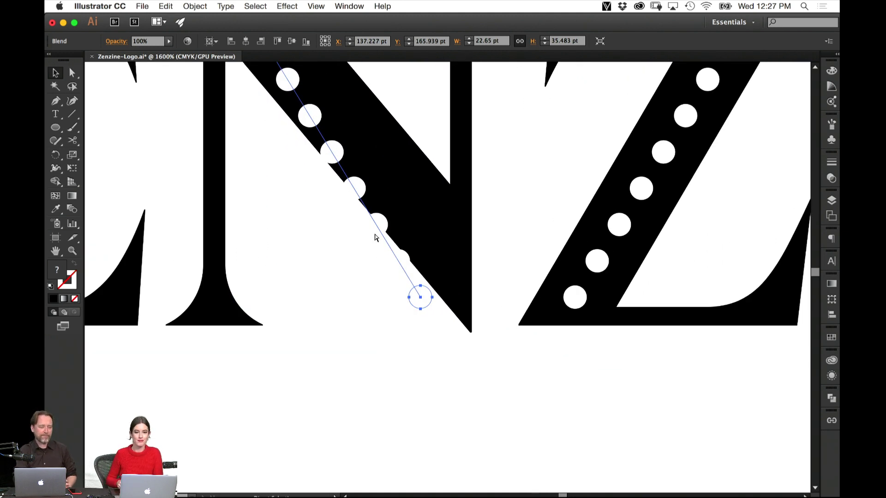
{"action": "scroll", "coordinate": [295, 328], "scroll_direction": "up", "scroll_amount": 3}
{"action": "scroll", "coordinate": [295, 328], "scroll_direction": "left", "scroll_amount": 2}
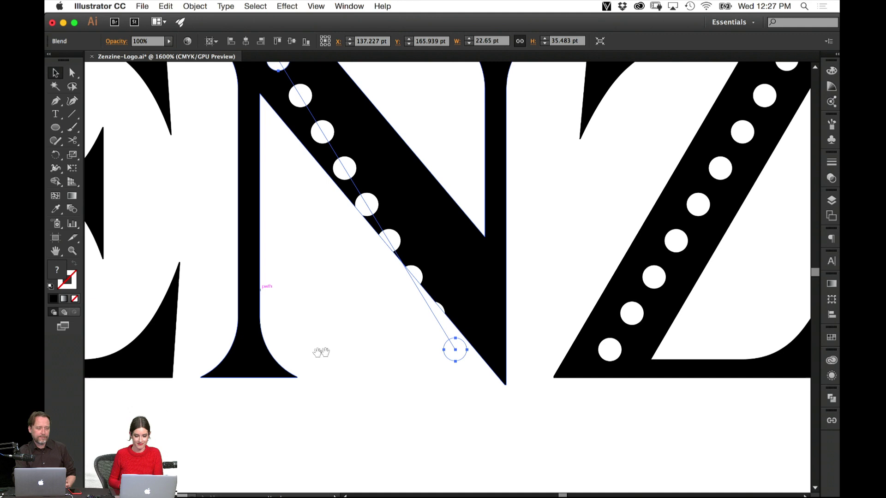
{"action": "double_click", "coordinate": [455, 353]}
{"action": "left_click_drag", "start_coordinate": [455, 352], "coordinate": [473, 291]}
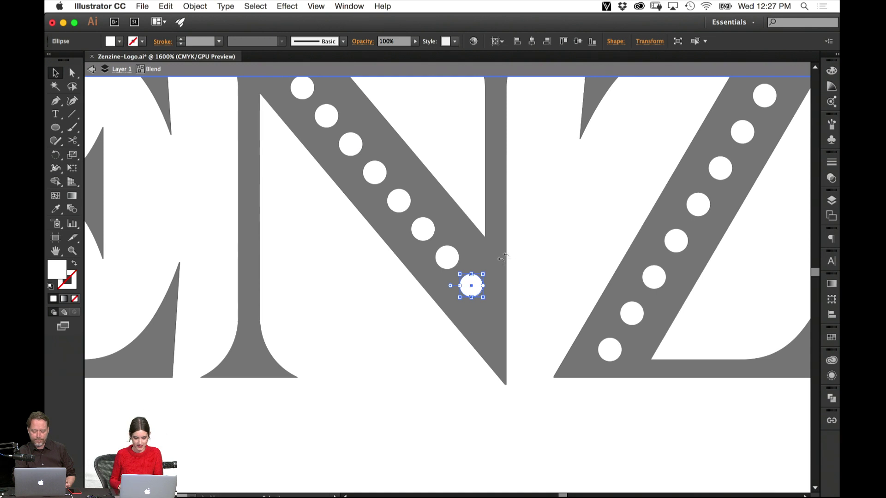
{"action": "double_click", "coordinate": [473, 457]}
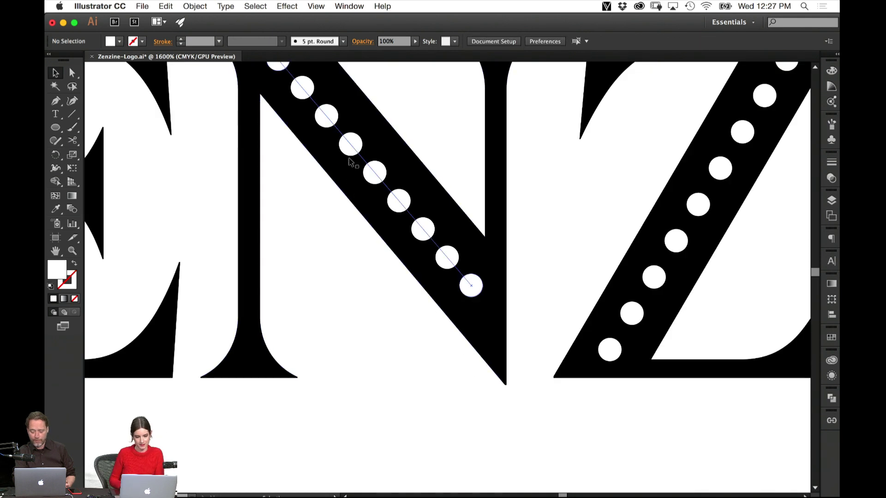
{"action": "left_click_drag", "start_coordinate": [375, 173], "coordinate": [378, 171]}
{"action": "left_click", "coordinate": [329, 328]}
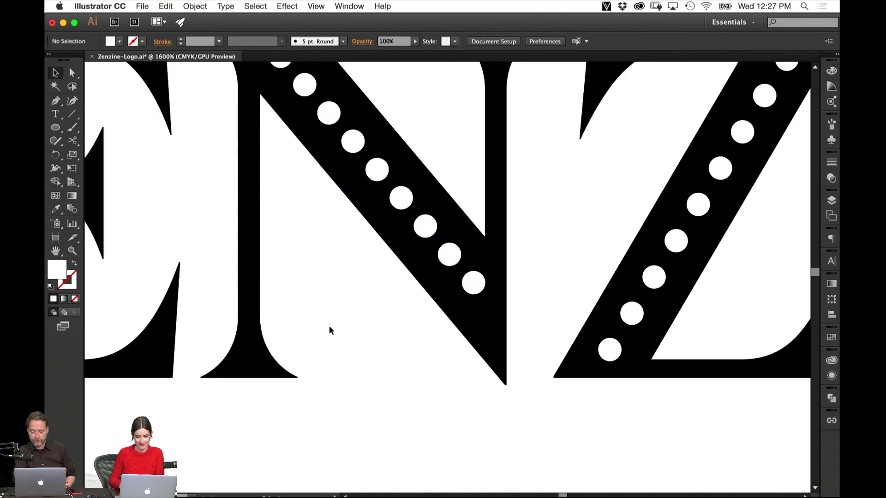
Duplicate the first N together with its circle blend and align the copy over the second N.
{"action": "key", "text": "super+minus"}
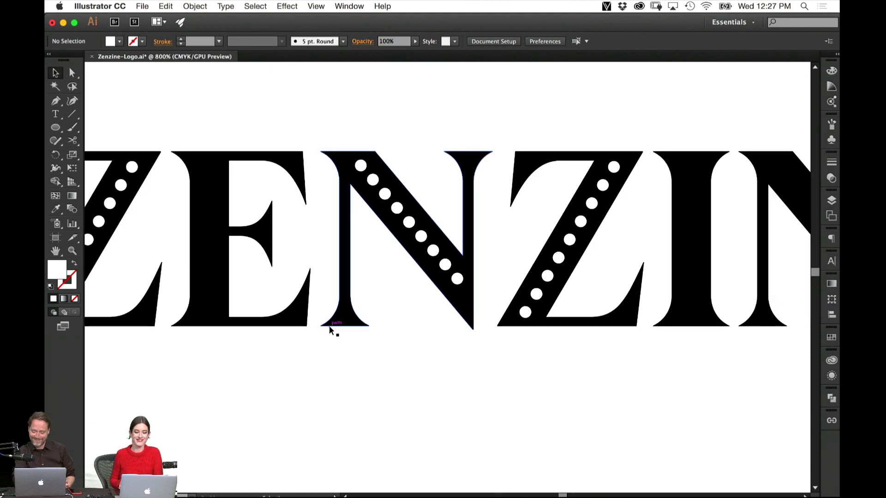
{"action": "left_click_drag", "start_coordinate": [522, 237], "coordinate": [276, 285]}
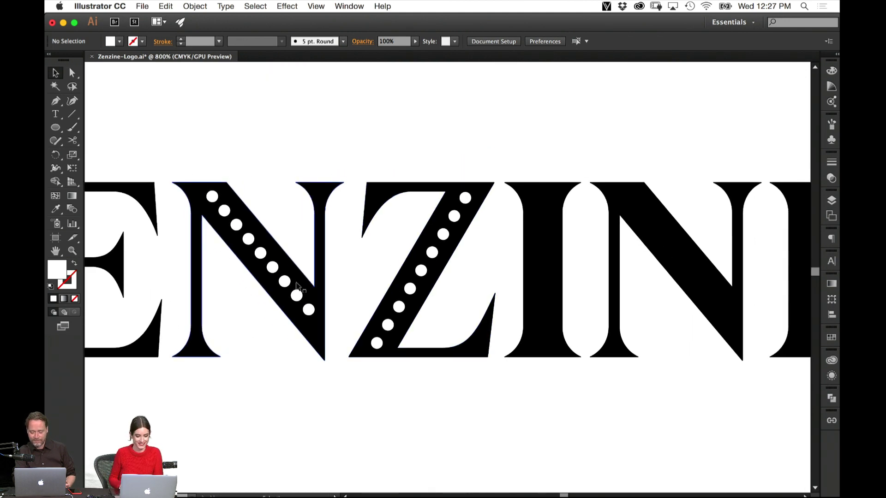
{"action": "left_click", "coordinate": [319, 295]}
{"action": "left_click", "coordinate": [309, 309], "text": "shift"}
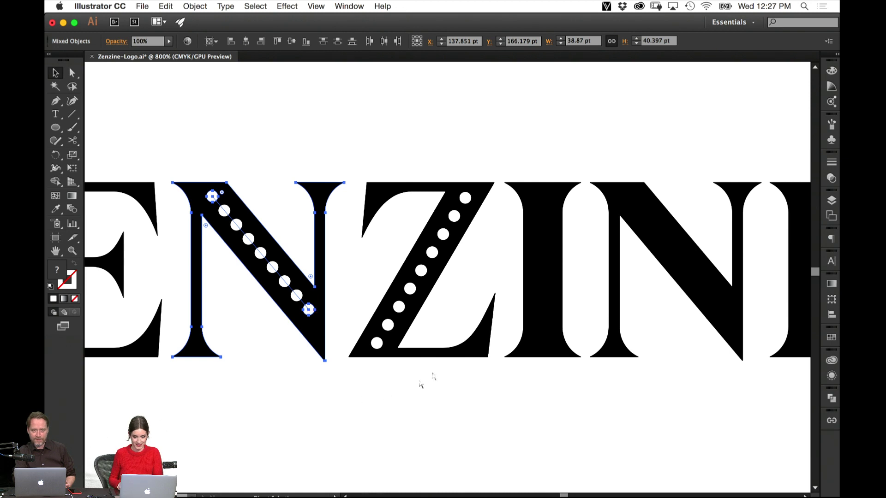
{"action": "left_click", "coordinate": [336, 267]}
{"action": "left_click_drag", "start_coordinate": [337, 267], "coordinate": [715, 310]}
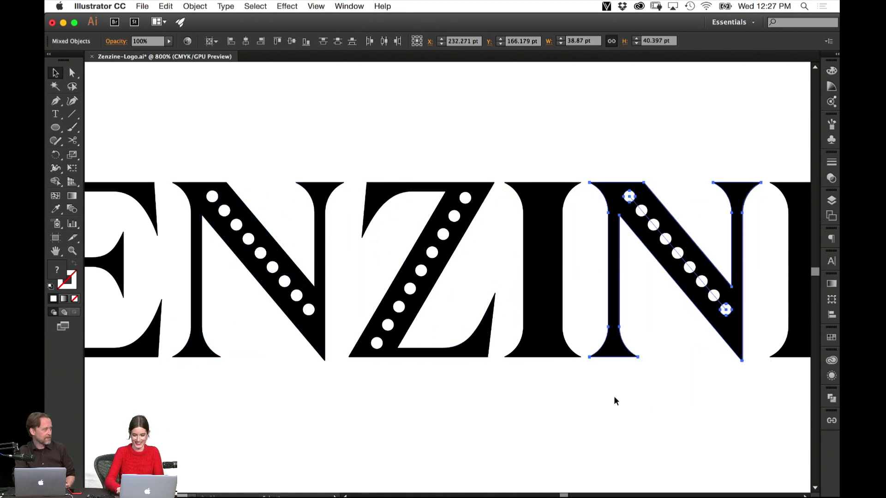
Take out the dotted N copy, delete the plain second N beneath it, and put the dotted copy back in the same place.
{"action": "key", "text": "super+z"}
{"action": "scroll", "coordinate": [577, 429], "scroll_direction": "right", "scroll_amount": 8}
{"action": "scroll", "coordinate": [577, 429], "scroll_direction": "up", "scroll_amount": 4}
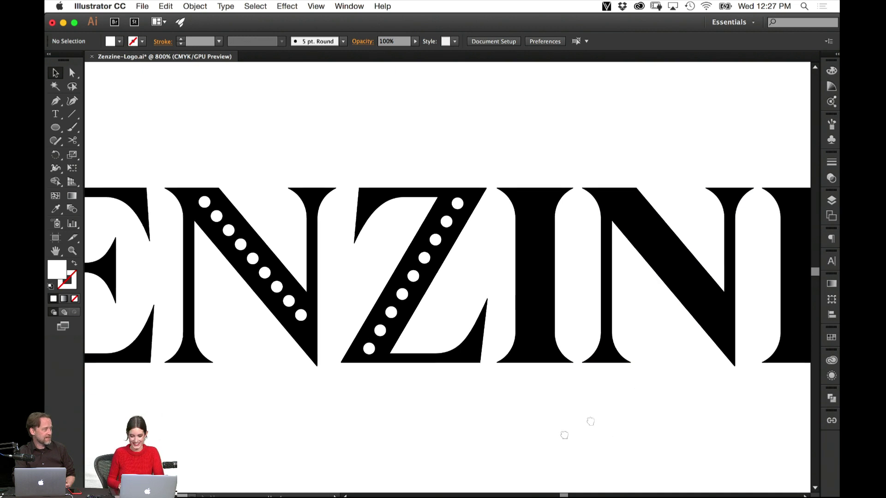
{"action": "left_click", "coordinate": [458, 342]}
{"action": "key", "text": "Delete"}
{"action": "key", "text": "super+z"}
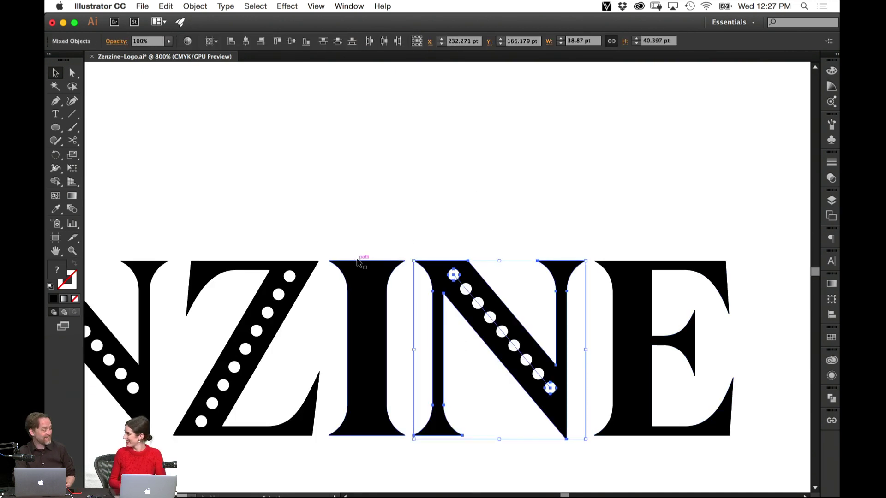
Copy the first Z's circle blend across so its upper circle sits at the top of the first E's stem.
{"action": "left_click_drag", "start_coordinate": [316, 219], "coordinate": [507, 184]}
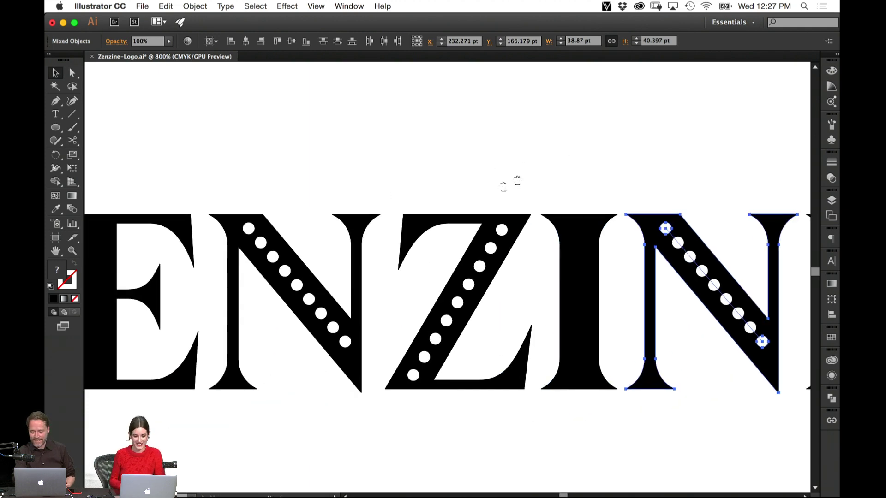
{"action": "mouse_move", "coordinate": [389, 220]}
{"action": "left_mouse_down"}
{"action": "mouse_move", "coordinate": [521, 196]}
{"action": "mouse_move", "coordinate": [624, 195]}
{"action": "left_mouse_up"}
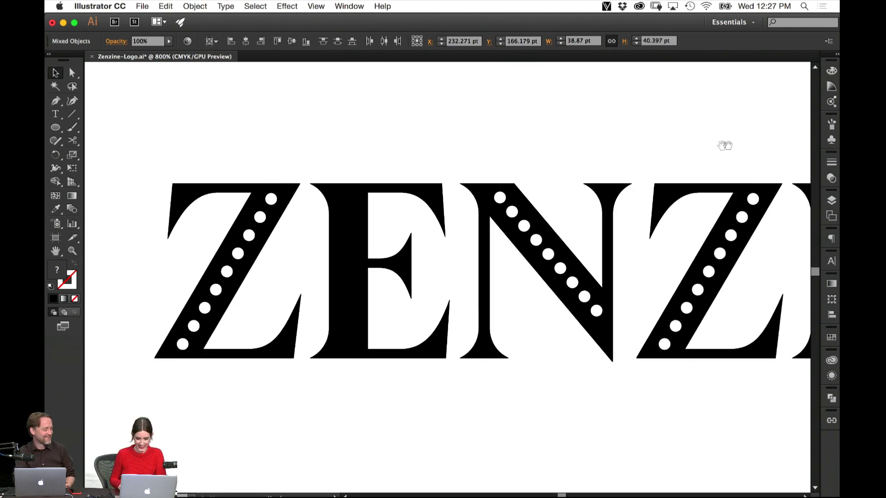
{"action": "left_click_drag", "start_coordinate": [725, 145], "coordinate": [421, 159]}
{"action": "left_click_drag", "start_coordinate": [804, 198], "coordinate": [554, 195]}
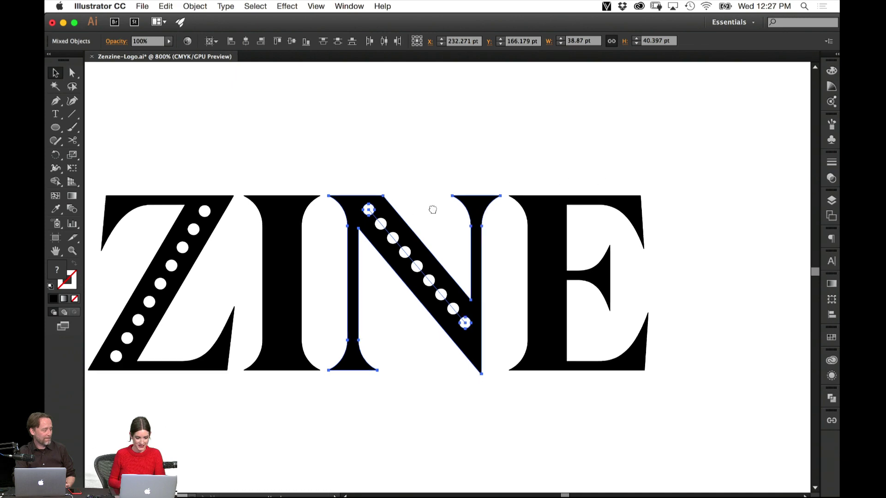
{"action": "left_click_drag", "start_coordinate": [431, 206], "coordinate": [725, 177]}
{"action": "left_click_drag", "start_coordinate": [395, 181], "coordinate": [612, 185]}
{"action": "key", "text": "super+equal"}
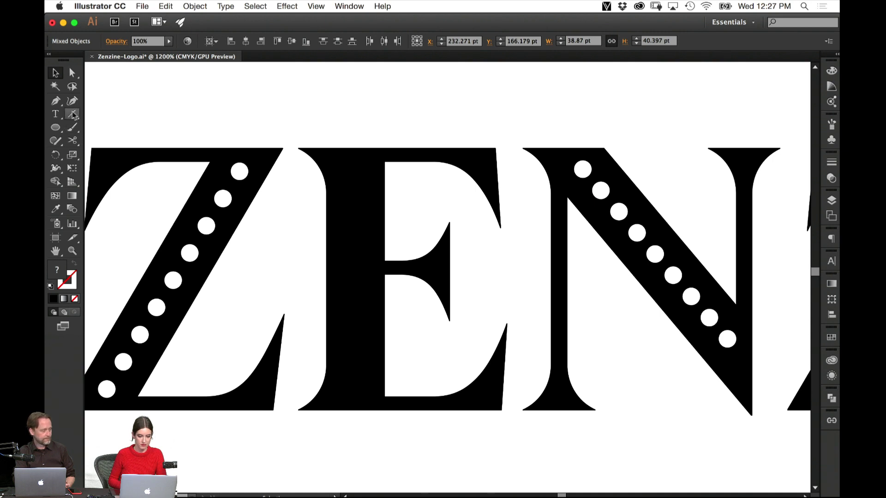
{"action": "left_click_drag", "start_coordinate": [236, 173], "coordinate": [360, 173]}
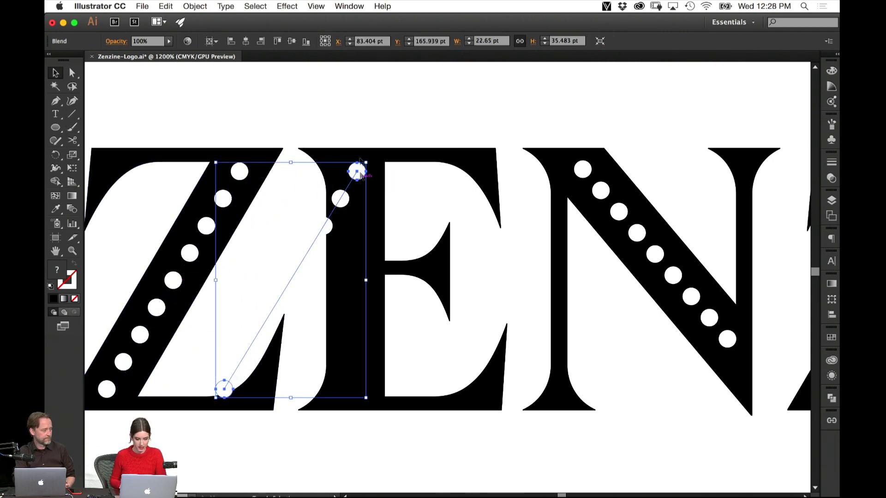
Move the lower anchor of the copied blend's spine directly below the upper one to form a vertical circle row on the first E.
{"action": "double_click", "coordinate": [226, 392]}
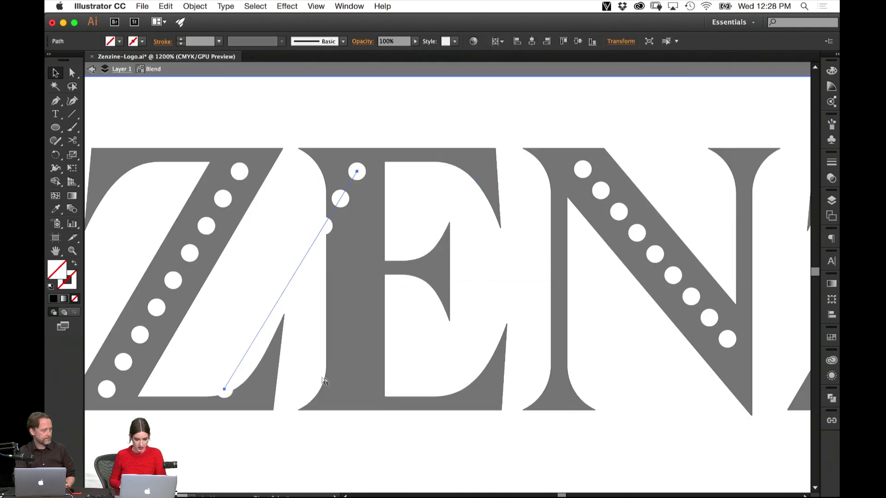
{"action": "key", "text": "a"}
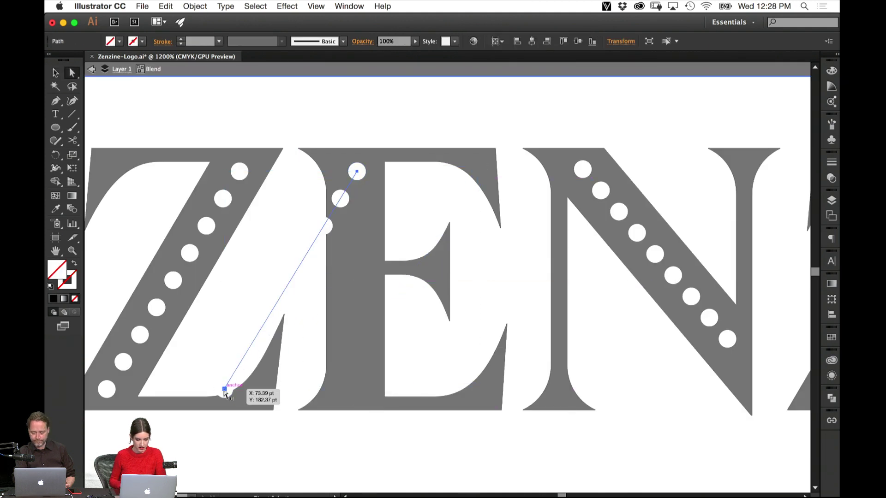
{"action": "left_click_drag", "start_coordinate": [225, 390], "coordinate": [337, 391]}
{"action": "key", "text": "super+z"}
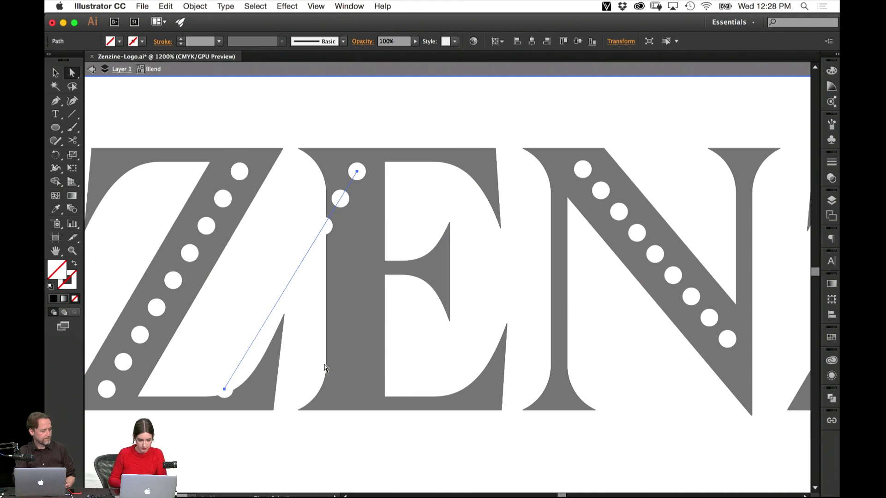
{"action": "left_click", "coordinate": [224, 393]}
{"action": "left_click", "coordinate": [225, 389]}
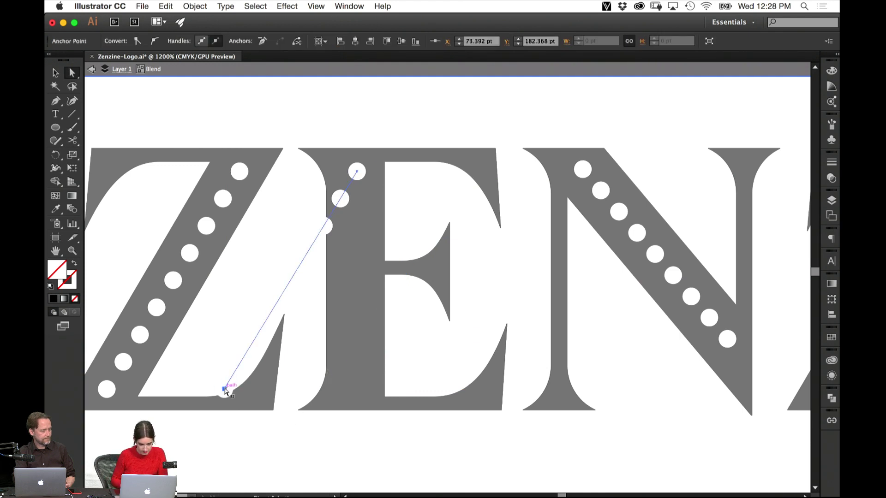
{"action": "left_click_drag", "start_coordinate": [224, 390], "coordinate": [358, 390]}
{"action": "key", "text": "v"}
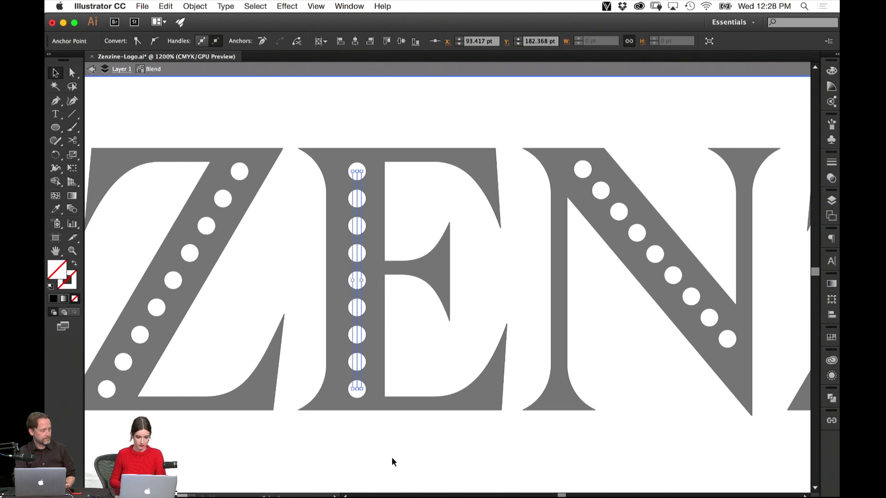
{"action": "left_click", "coordinate": [392, 461]}
{"action": "double_click", "coordinate": [340, 443]}
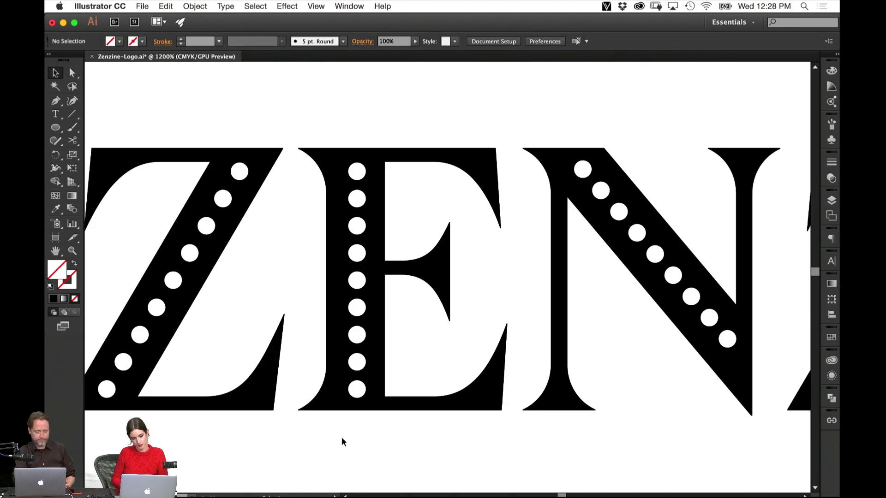
Shift the vertical circle row horizontally to center it within the first E's stem.
{"action": "left_click", "coordinate": [360, 345]}
{"action": "key", "text": "Left"}
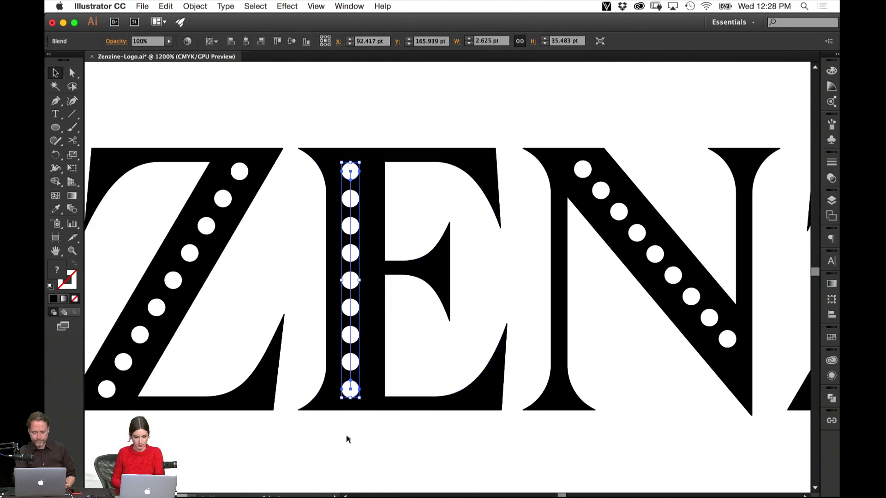
{"action": "key", "text": "super+equal"}
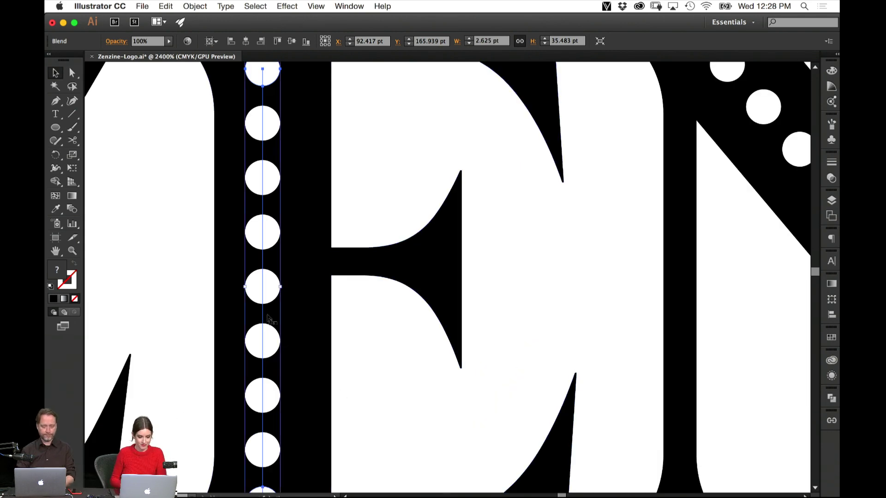
{"action": "left_click_drag", "start_coordinate": [267, 292], "coordinate": [281, 288]}
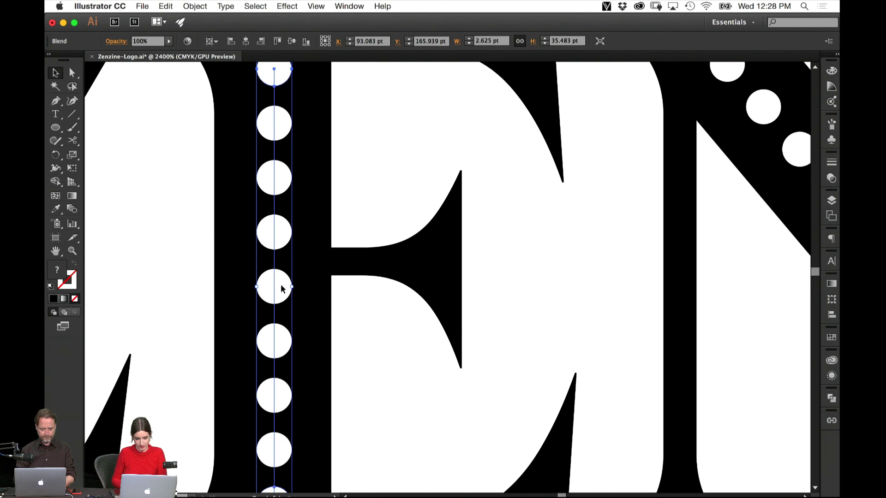
Set the first E's vertical circle blend to 6 specified steps.
{"action": "key", "text": "super+minus"}
{"action": "key", "text": "super+minus"}
{"action": "key", "text": "super+minus"}
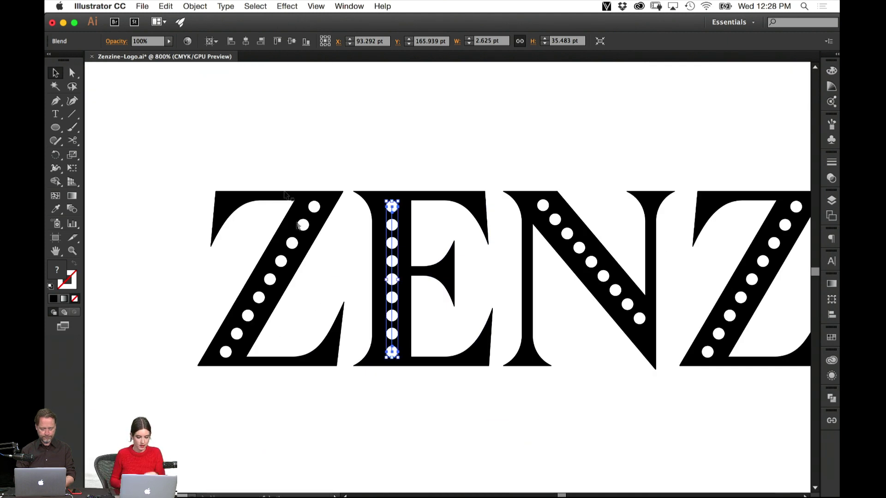
{"action": "left_click", "coordinate": [194, 6]}
{"action": "mouse_move", "coordinate": [231, 245]}
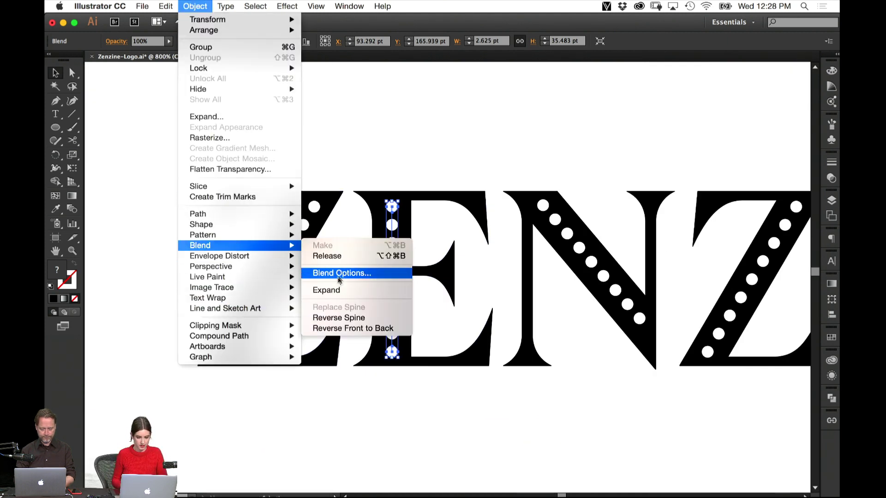
{"action": "left_click", "coordinate": [343, 273]}
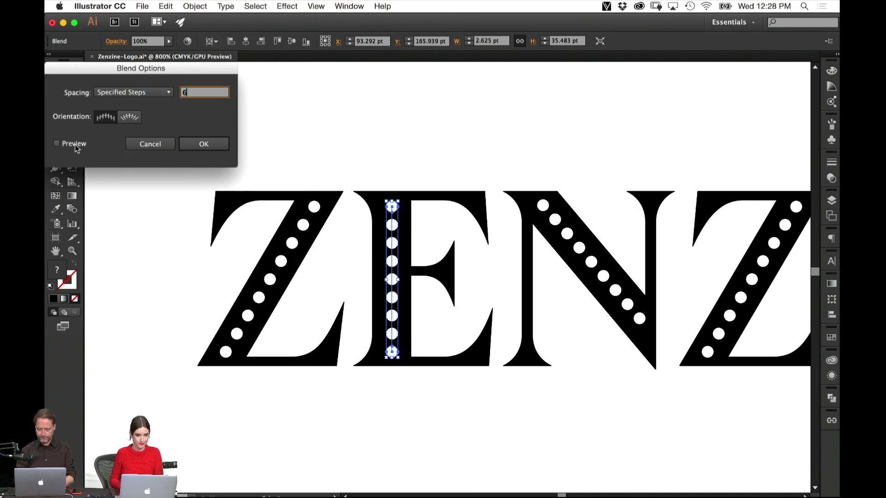
{"action": "left_click", "coordinate": [56, 144]}
{"action": "left_click", "coordinate": [203, 146]}
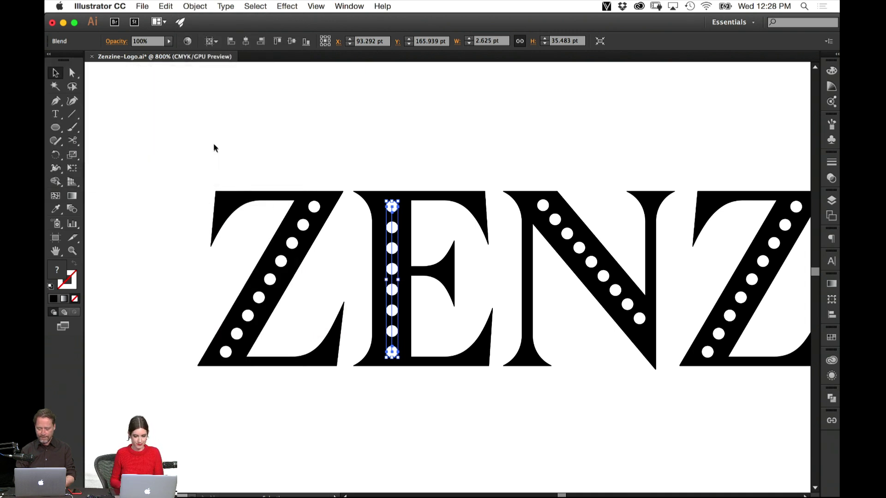
{"action": "left_click", "coordinate": [474, 148]}
Copy the first E's circle row horizontally onto the stems of the I and the last E.
{"action": "left_click_drag", "start_coordinate": [604, 142], "coordinate": [311, 127]}
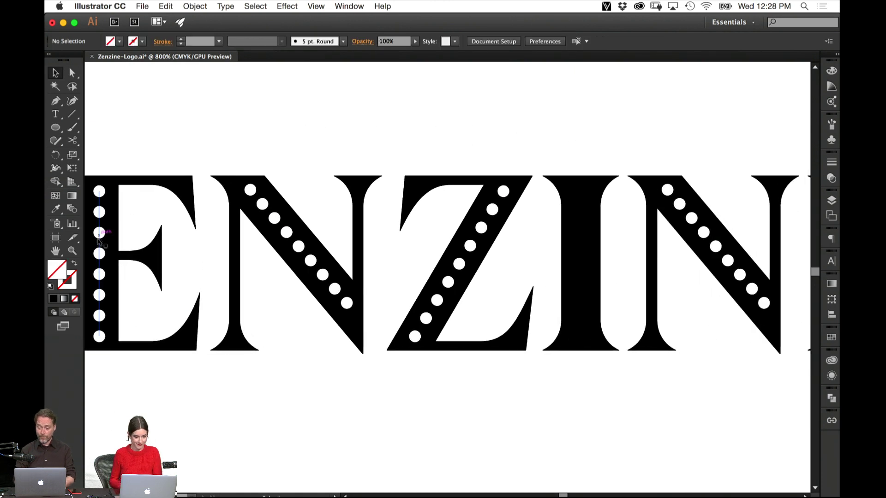
{"action": "left_click_drag", "start_coordinate": [102, 236], "coordinate": [582, 227]}
{"action": "left_click_drag", "start_coordinate": [639, 149], "coordinate": [402, 136]}
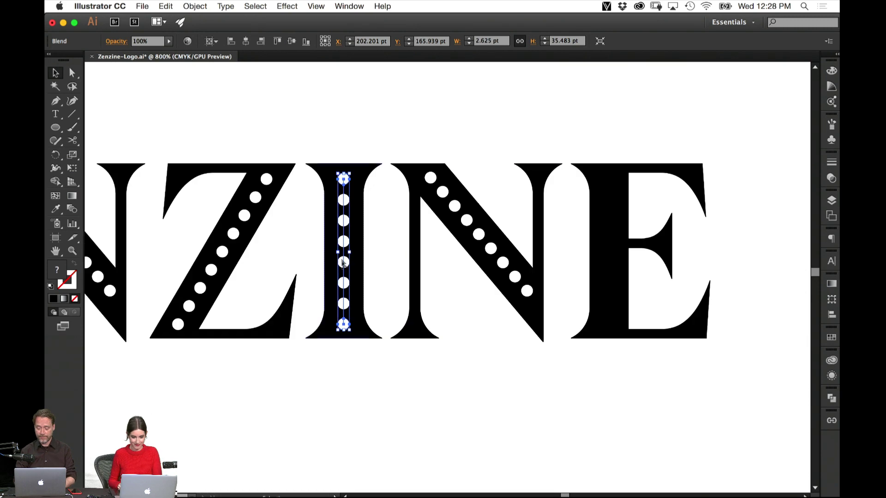
{"action": "left_click_drag", "start_coordinate": [345, 241], "coordinate": [610, 239]}
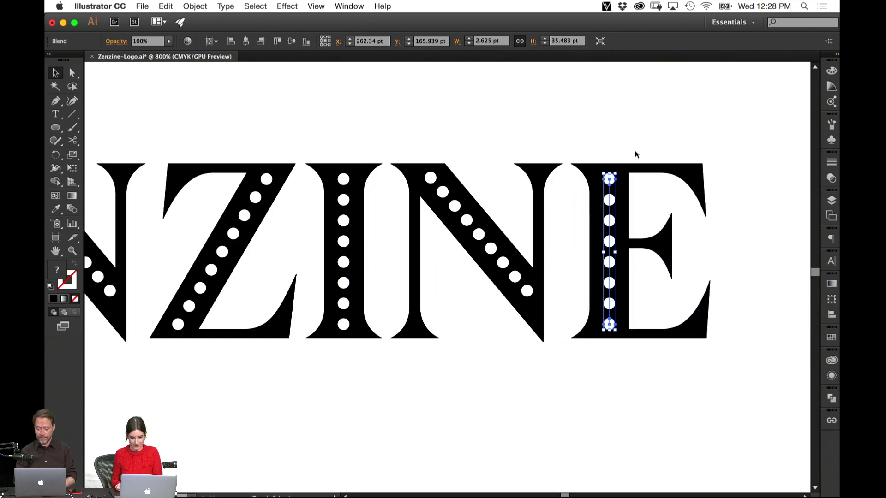
{"action": "left_click", "coordinate": [639, 124]}
Select the whole dotted ZENZINE wordmark and move it directly beneath the striped version.
{"action": "key", "text": "super+minus"}
{"action": "key", "text": "super+minus"}
{"action": "key", "text": "super+minus"}
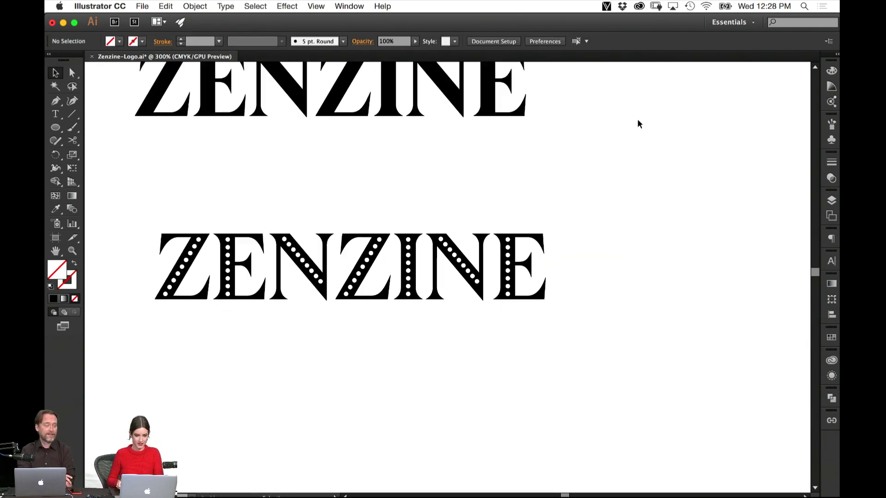
{"action": "scroll", "coordinate": [637, 124], "scroll_direction": "up", "scroll_amount": 3}
{"action": "left_click_drag", "start_coordinate": [633, 288], "coordinate": [156, 384]}
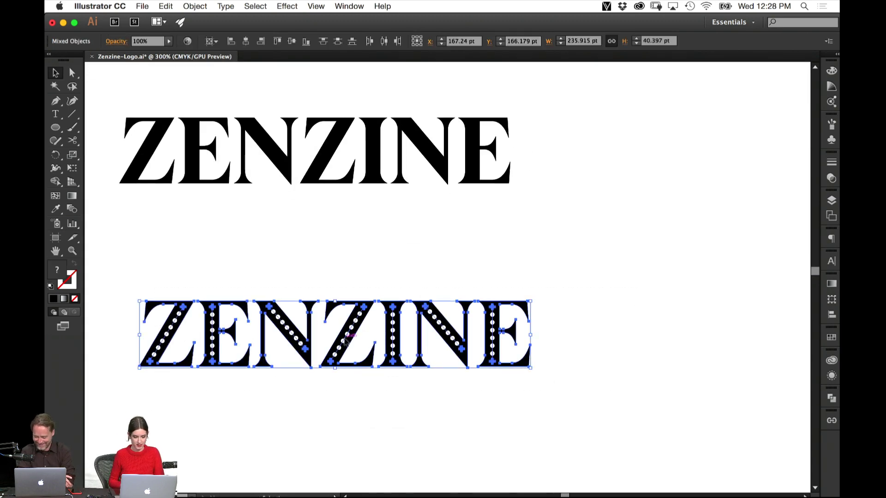
{"action": "left_click_drag", "start_coordinate": [347, 339], "coordinate": [678, 337]}
{"action": "key", "text": "super+z"}
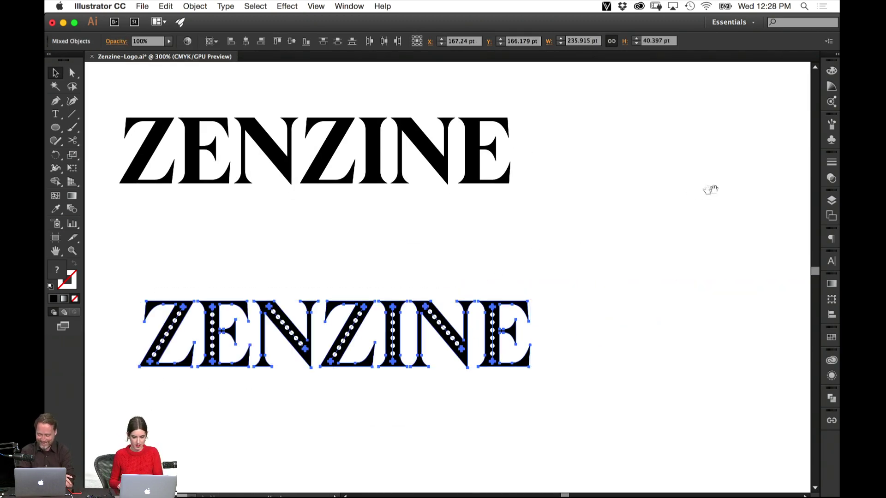
{"action": "left_click_drag", "start_coordinate": [711, 189], "coordinate": [300, 356]}
{"action": "left_click_drag", "start_coordinate": [194, 362], "coordinate": [372, 301]}
{"action": "left_click_drag", "start_coordinate": [325, 356], "coordinate": [777, 344]}
{"action": "left_click_drag", "start_coordinate": [747, 217], "coordinate": [385, 165]}
{"action": "left_click_drag", "start_coordinate": [226, 245], "coordinate": [696, 323]}
{"action": "left_click_drag", "start_coordinate": [470, 329], "coordinate": [526, 330]}
{"action": "left_click", "coordinate": [486, 293]}
{"action": "left_click_drag", "start_coordinate": [554, 249], "coordinate": [529, 249]}
{"action": "scroll", "coordinate": [529, 248], "scroll_direction": "right", "scroll_amount": 9}
{"action": "scroll", "coordinate": [531, 286], "scroll_direction": "down", "scroll_amount": 2}
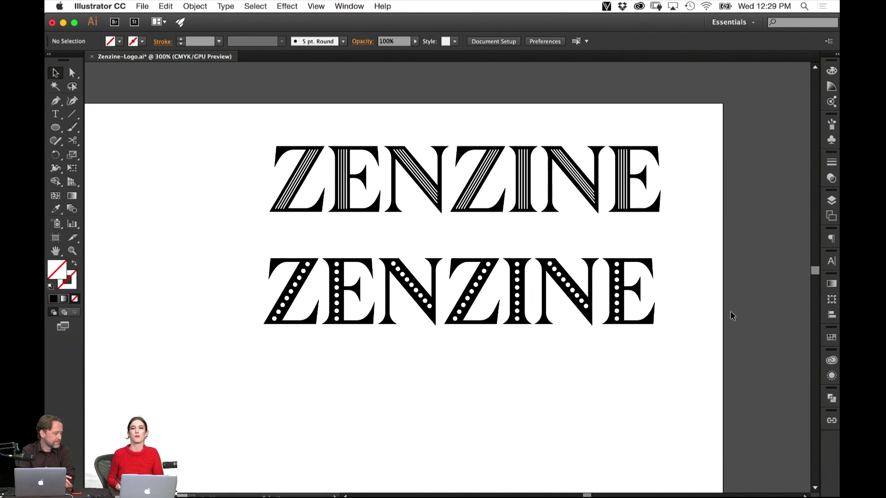
Duplicate the plain live-type ZENZINE wordmark straight down below the original.
{"action": "key", "text": "super+equal"}
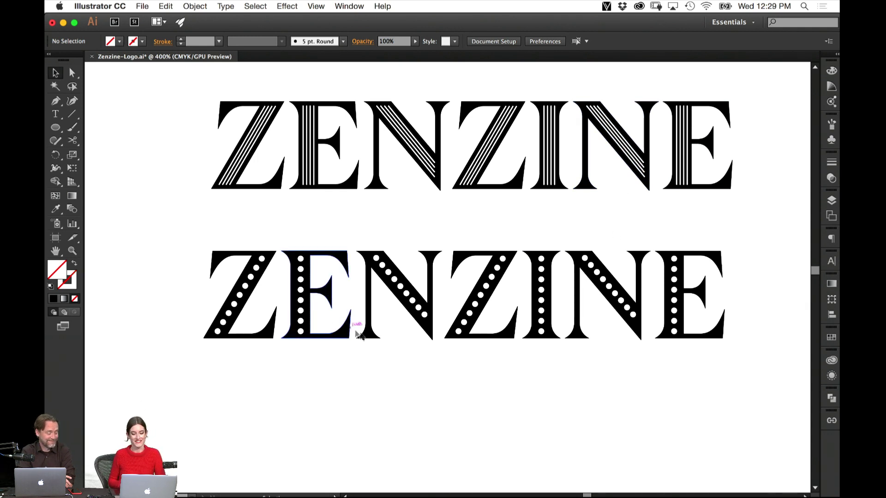
{"action": "left_click_drag", "start_coordinate": [259, 293], "coordinate": [739, 218]}
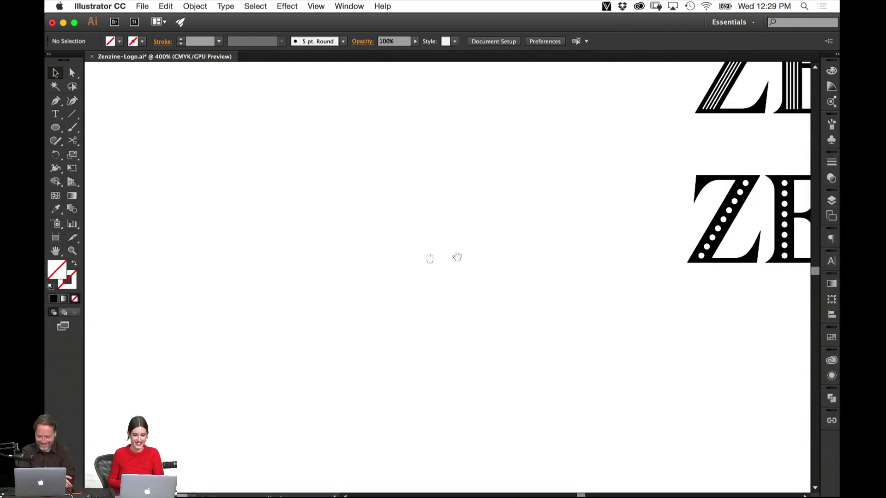
{"action": "left_click_drag", "start_coordinate": [295, 272], "coordinate": [526, 303]}
{"action": "left_click_drag", "start_coordinate": [296, 157], "coordinate": [519, 206]}
{"action": "left_click_drag", "start_coordinate": [254, 263], "coordinate": [556, 226]}
{"action": "left_click_drag", "start_coordinate": [235, 292], "coordinate": [557, 221]}
{"action": "left_click_drag", "start_coordinate": [351, 131], "coordinate": [351, 317]}
{"action": "scroll", "coordinate": [520, 238], "scroll_direction": "down", "scroll_amount": 3}
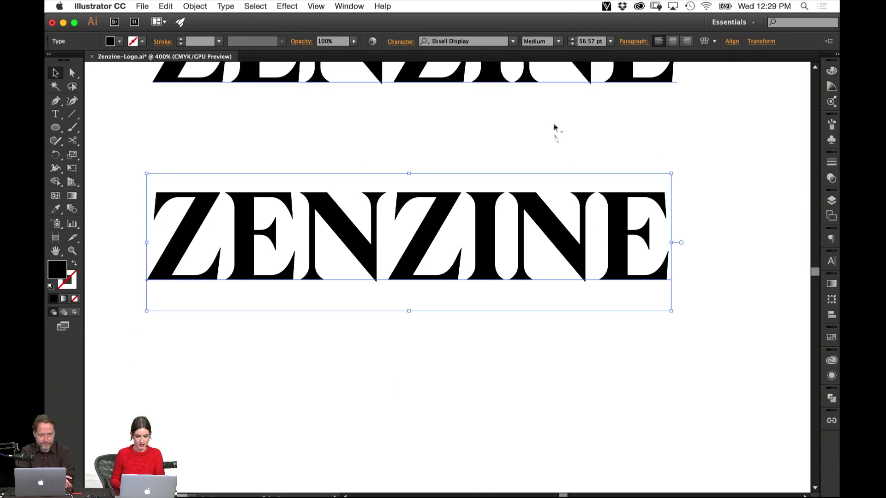
Change the font style of all the text in the lower plain ZENZINE copy to Eksell Display Stencil.
{"action": "double_click", "coordinate": [520, 233]}
{"action": "key", "text": "super+a"}
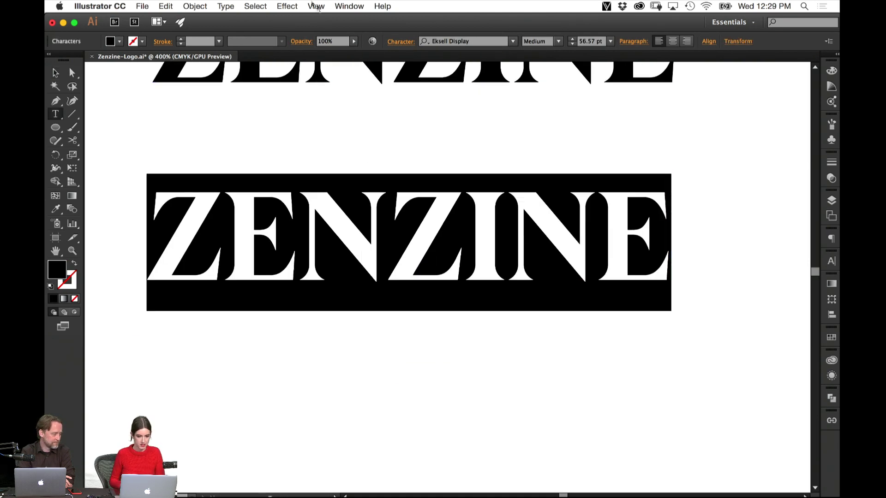
{"action": "left_click", "coordinate": [539, 41]}
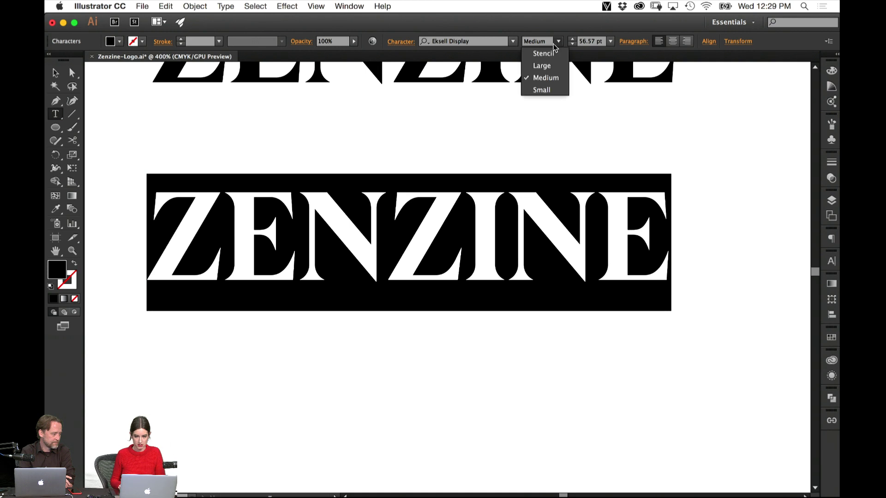
{"action": "left_click", "coordinate": [545, 53]}
{"action": "key", "text": "Escape"}
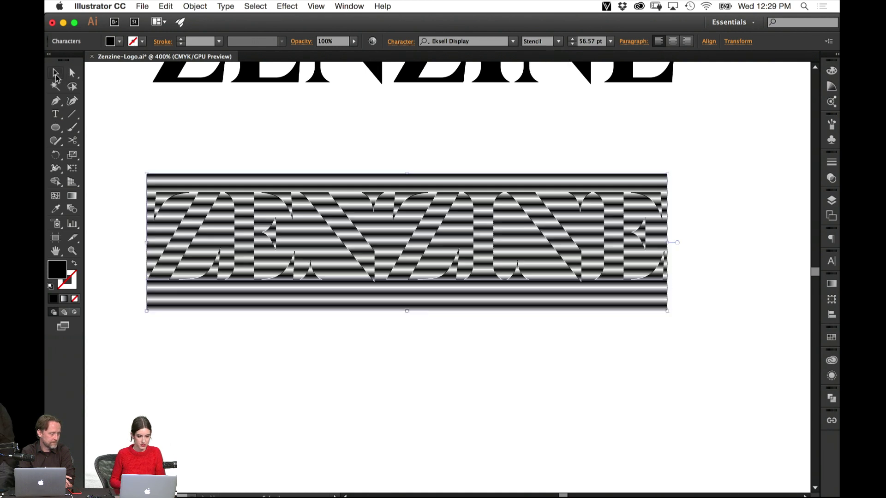
{"action": "left_click", "coordinate": [514, 162]}
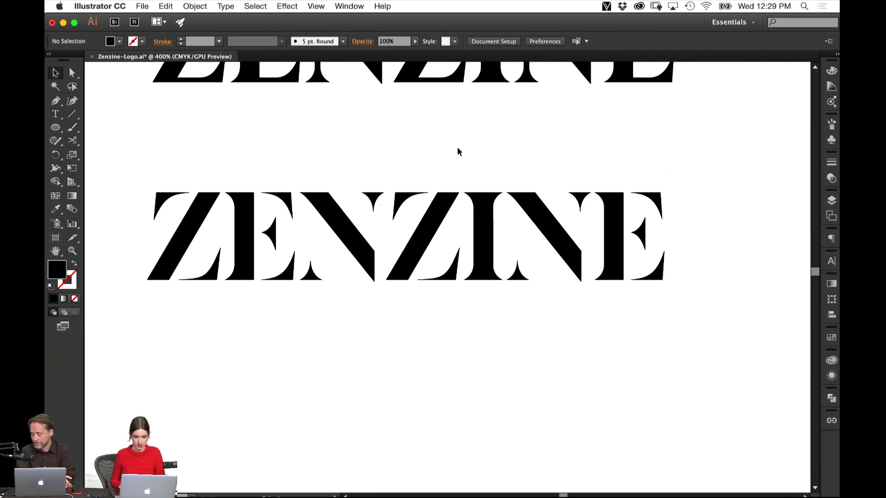
Inspect the stencil wordmark's spacing and set the kerning between its first Z and E to 25.
{"action": "key", "text": "super+equal"}
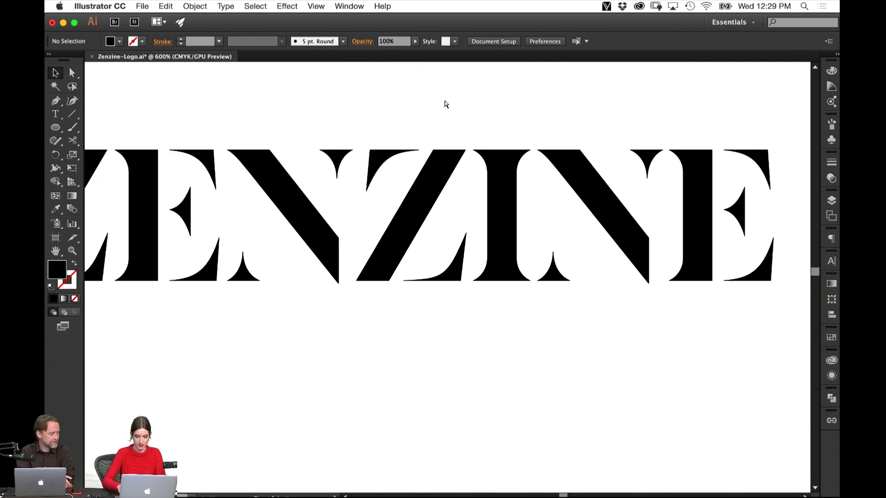
{"action": "left_click_drag", "start_coordinate": [358, 136], "coordinate": [560, 196]}
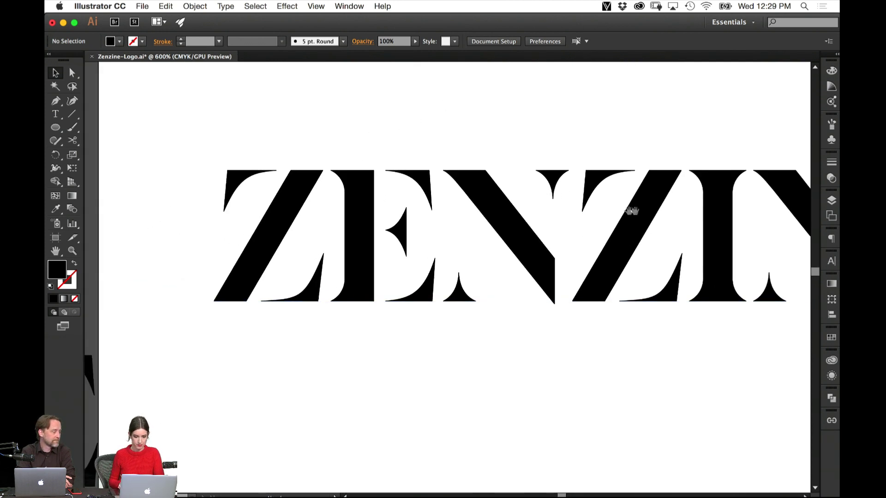
{"action": "left_click_drag", "start_coordinate": [661, 143], "coordinate": [577, 142]}
{"action": "left_click_drag", "start_coordinate": [717, 145], "coordinate": [644, 124]}
{"action": "key", "text": "super+minus"}
{"action": "key", "text": "super+minus"}
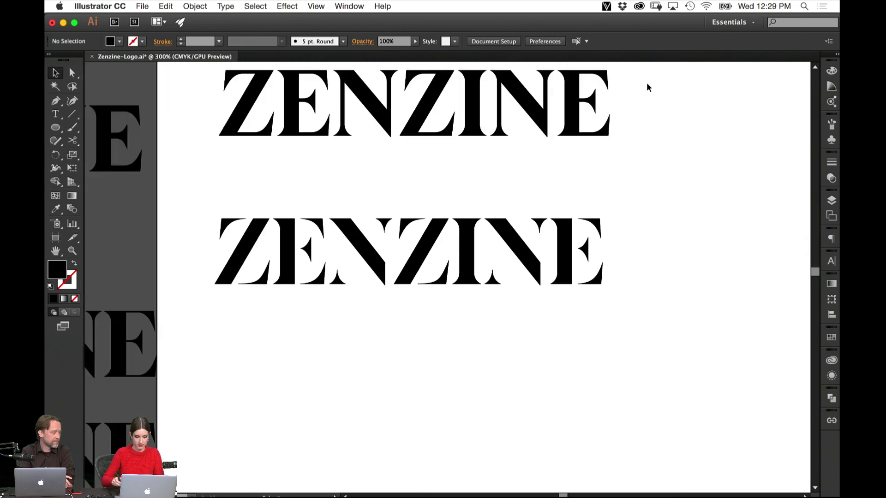
{"action": "left_click", "coordinate": [278, 254]}
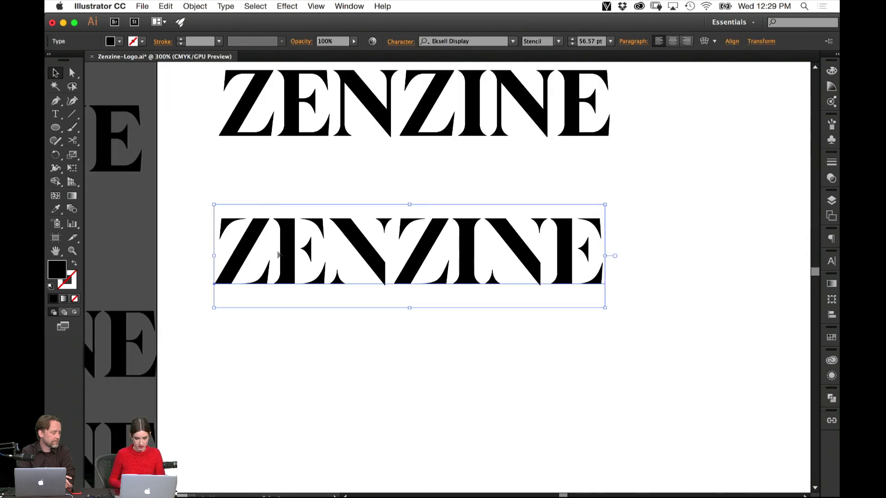
{"action": "double_click", "coordinate": [278, 255]}
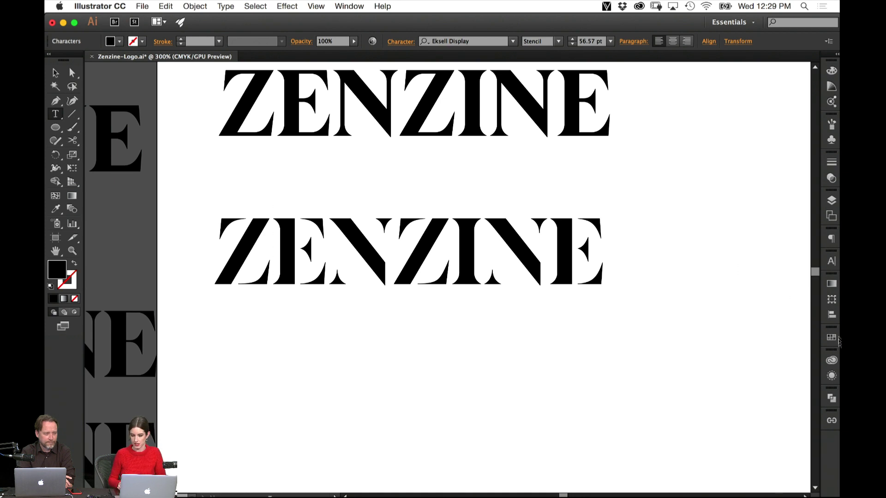
{"action": "left_click", "coordinate": [831, 261]}
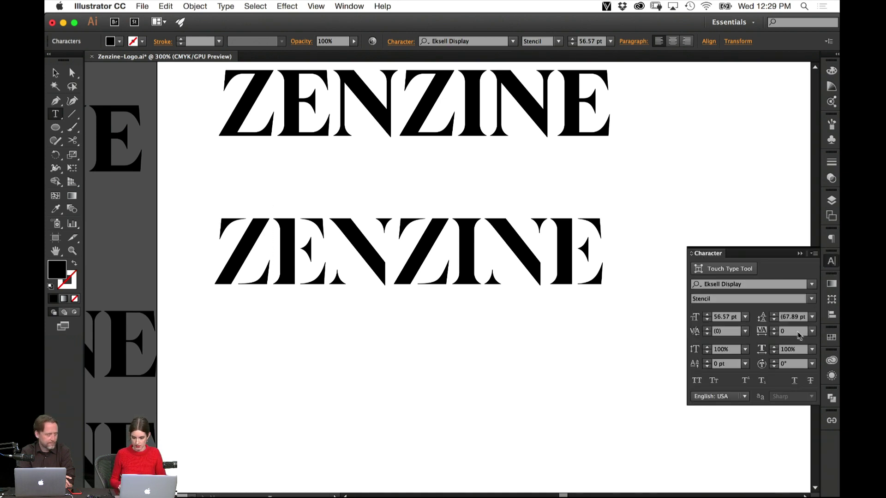
{"action": "left_click", "coordinate": [745, 332]}
{"action": "left_click", "coordinate": [775, 259]}
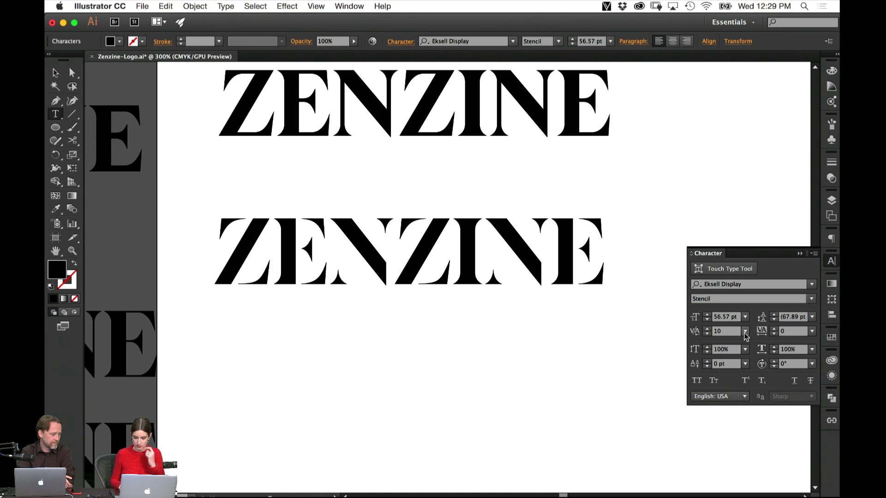
{"action": "left_click", "coordinate": [745, 332]}
{"action": "left_click", "coordinate": [769, 279]}
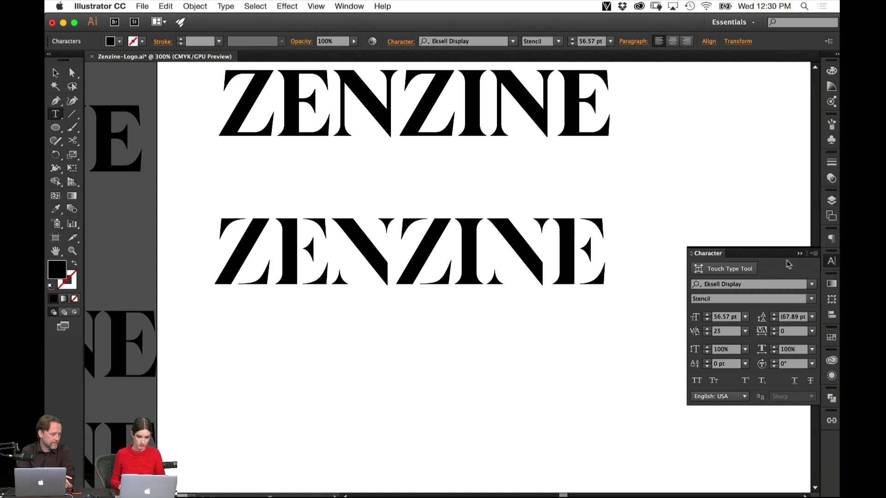
Tighten the stencil wordmark's kerning between the first N and second Z to -5, and widen its first Z–E pair to 50.
{"action": "left_click", "coordinate": [398, 254]}
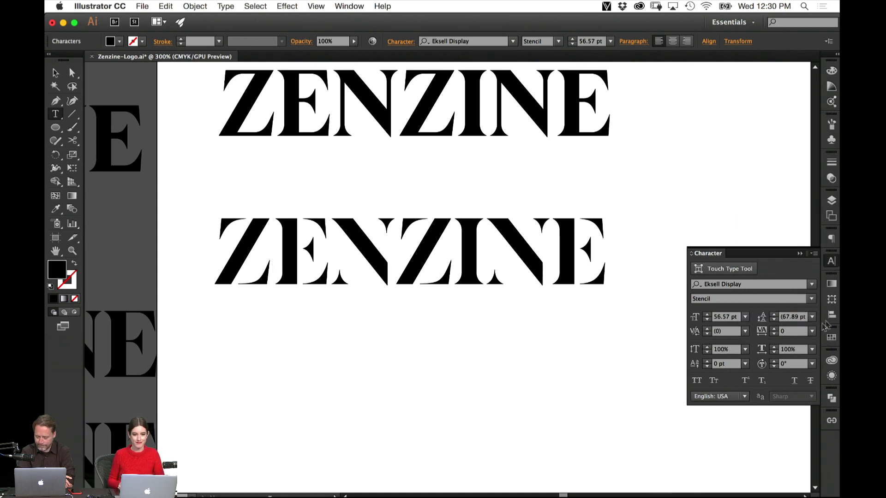
{"action": "left_click", "coordinate": [746, 330]}
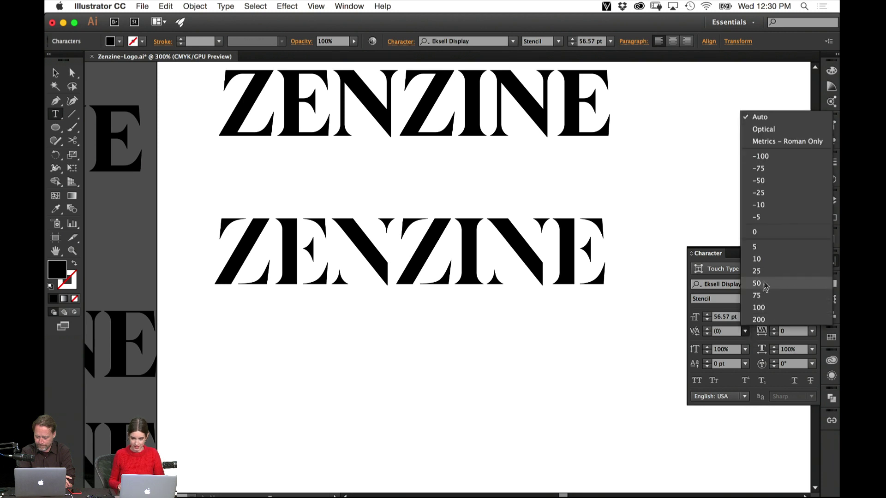
{"action": "left_click", "coordinate": [770, 217]}
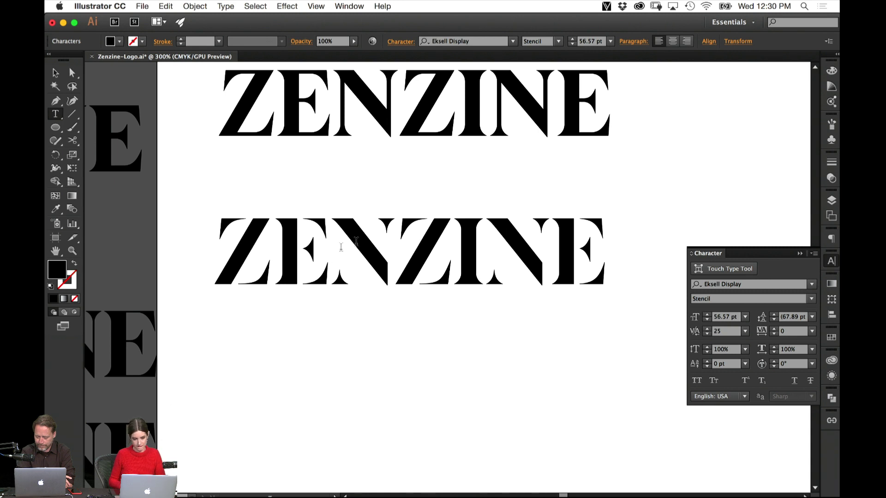
{"action": "left_click", "coordinate": [745, 331]}
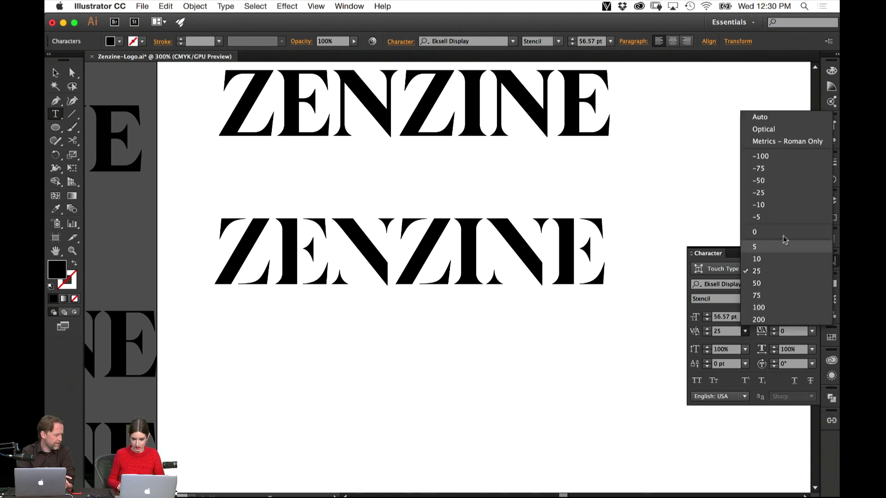
{"action": "left_click", "coordinate": [783, 283]}
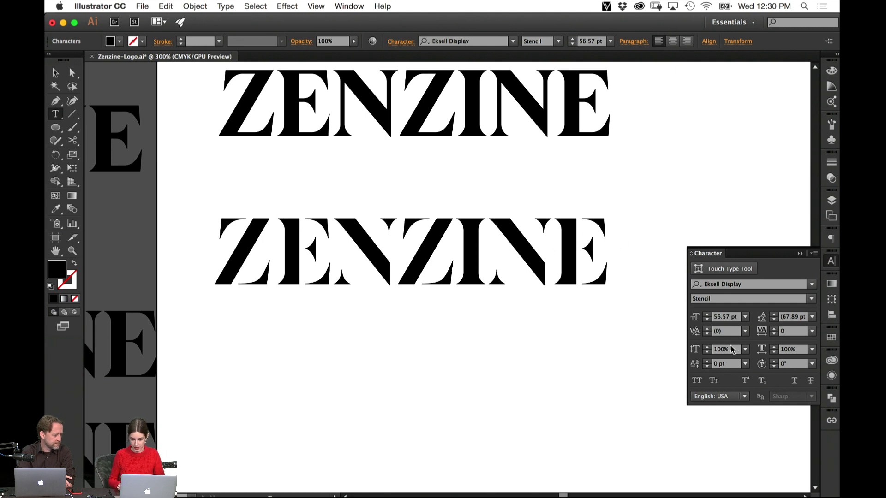
{"action": "left_click", "coordinate": [746, 331]}
{"action": "left_click", "coordinate": [768, 250]}
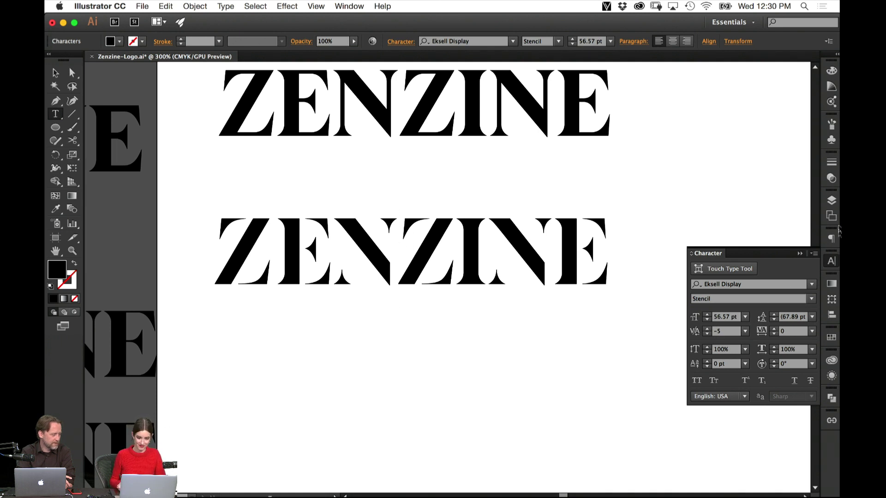
Set the tracking of the entire stencil wordmark to 10.
{"action": "key", "text": "super+a"}
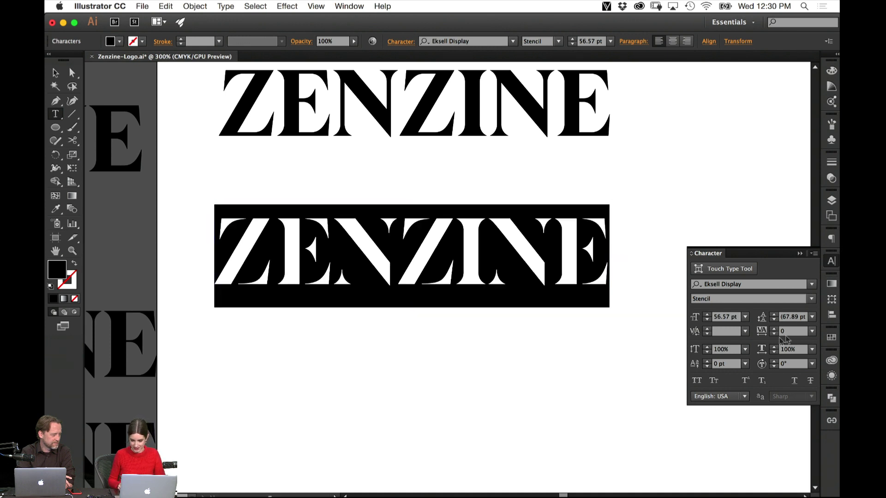
{"action": "left_click", "coordinate": [811, 336]}
{"action": "left_click", "coordinate": [815, 270]}
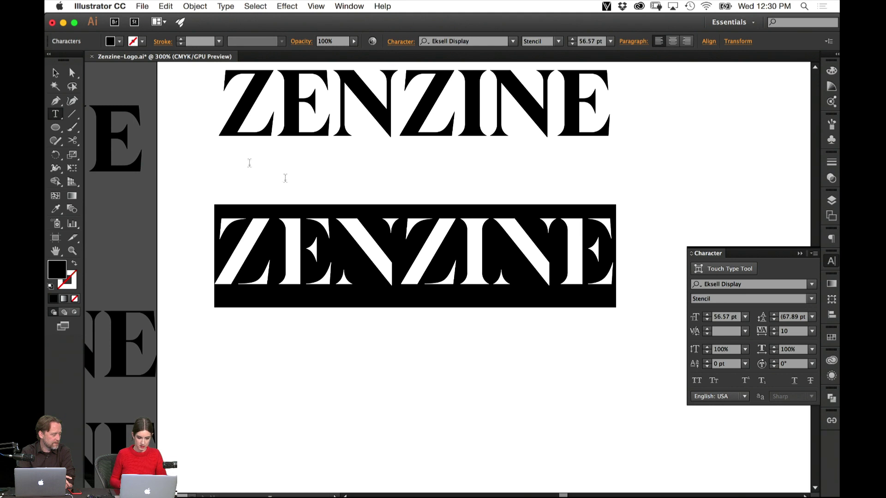
Set the tracking of the lower stencil ZENZINE wordmark to 25 and deselect it.
{"action": "left_click", "coordinate": [811, 331]}
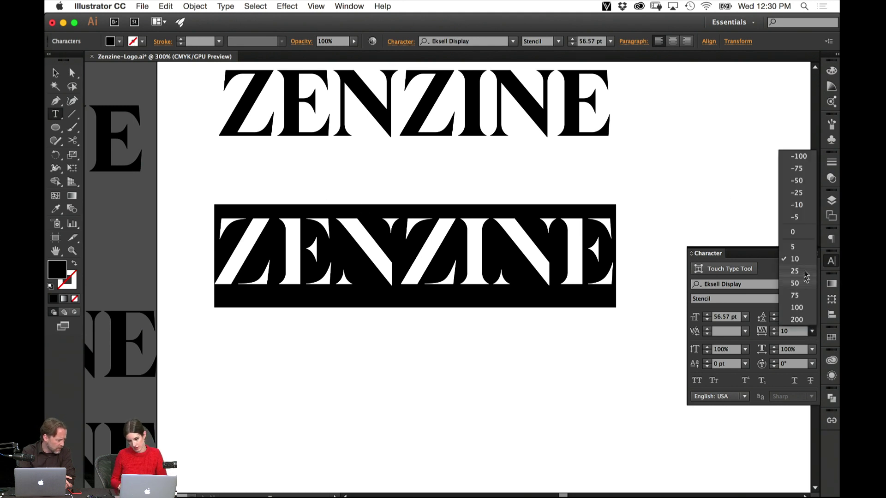
{"action": "left_click", "coordinate": [810, 271]}
{"action": "left_click", "coordinate": [55, 72]}
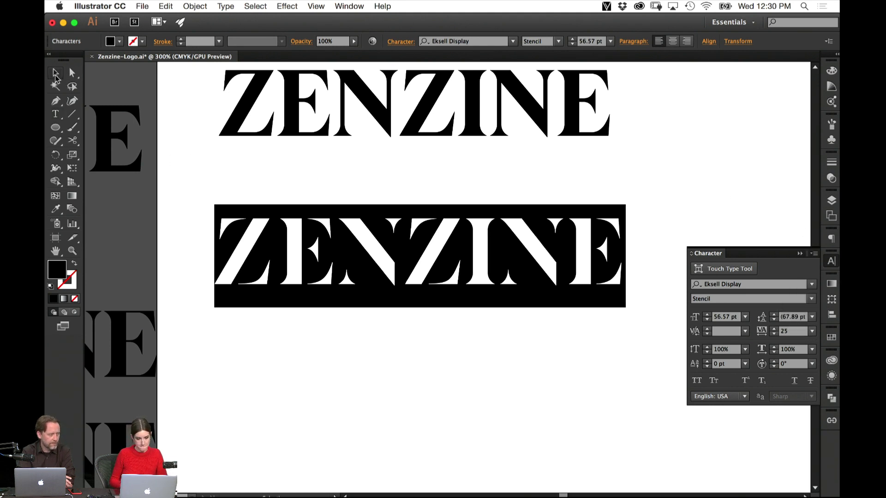
{"action": "left_click", "coordinate": [635, 154]}
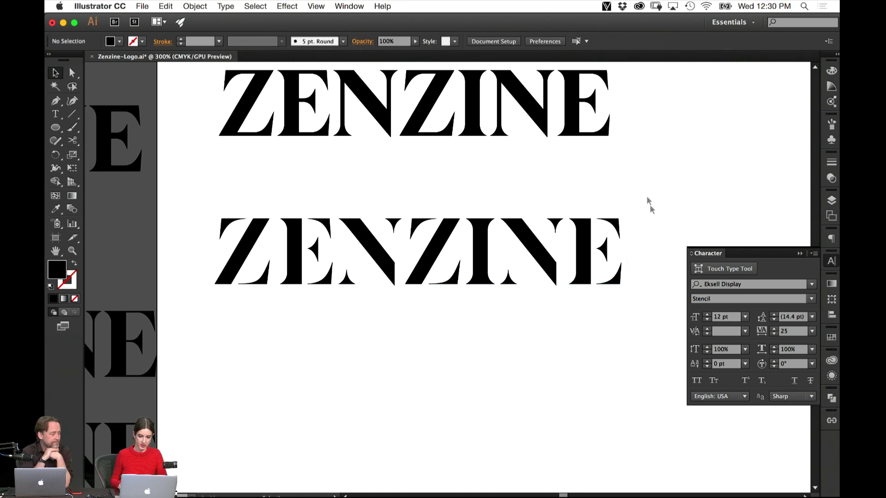
{"action": "left_click_drag", "start_coordinate": [520, 206], "coordinate": [530, 191]}
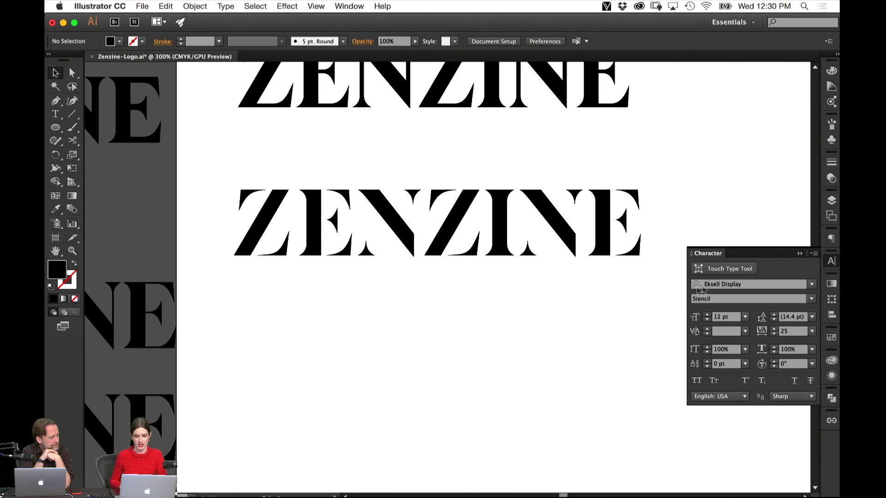
{"action": "left_click", "coordinate": [800, 253]}
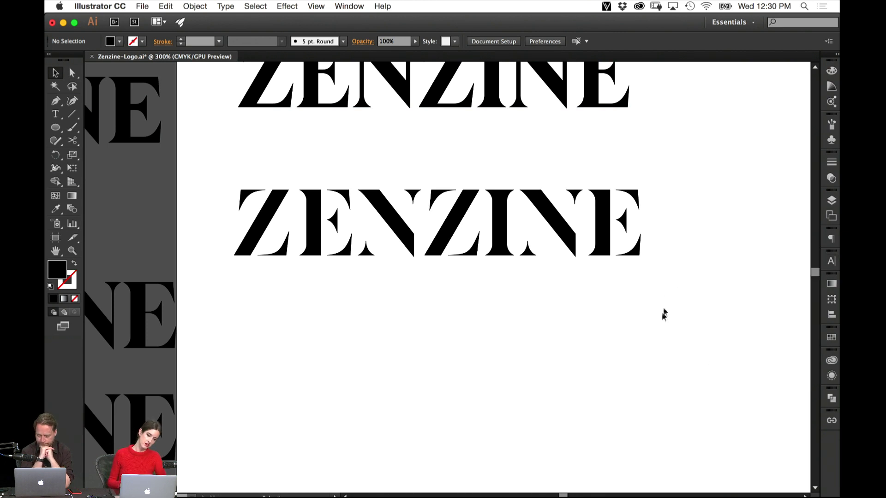
Set the kerning between the first Z and E of the lower ZENZINE wordmark to 60.
{"action": "key", "text": "t"}
{"action": "left_click", "coordinate": [299, 224]}
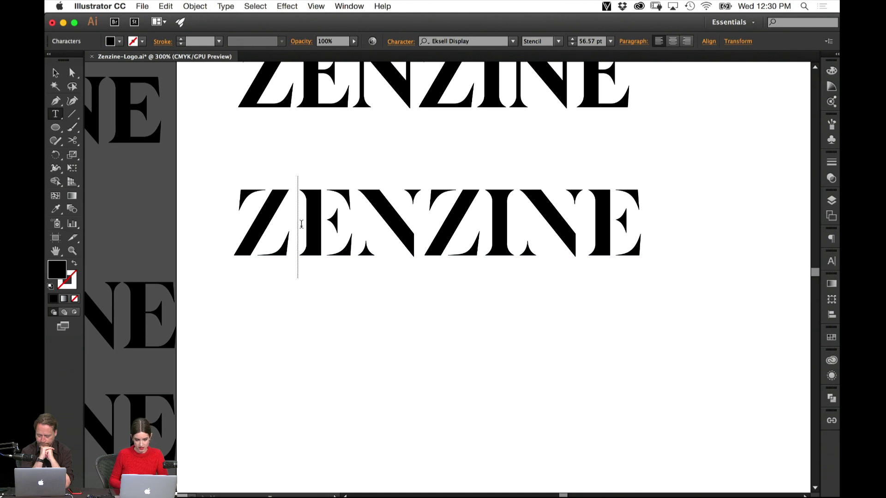
{"action": "left_click", "coordinate": [832, 261]}
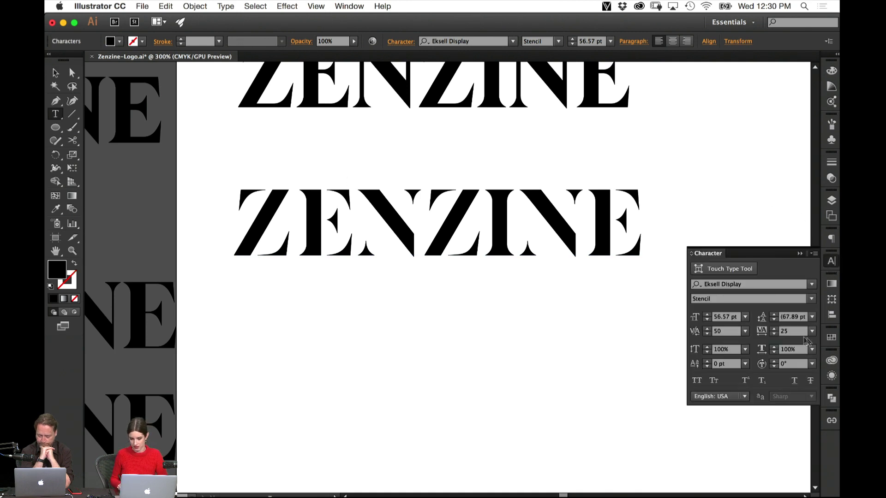
{"action": "left_click", "coordinate": [737, 331]}
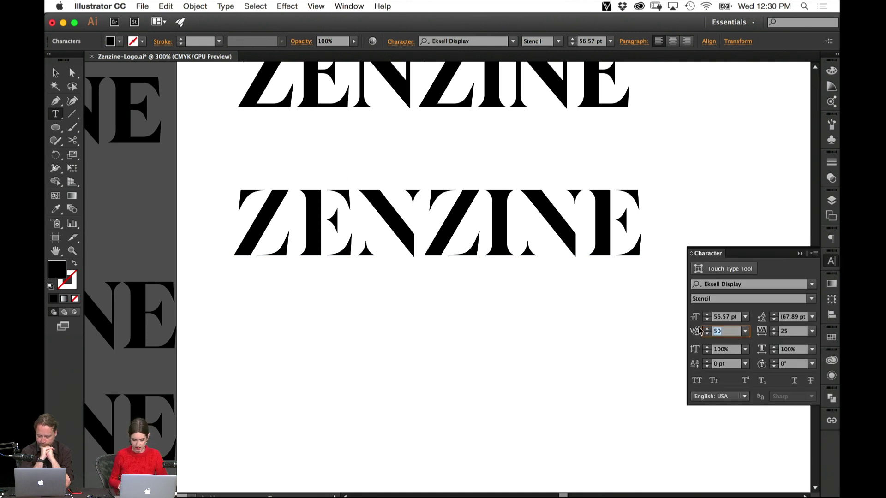
{"action": "type", "text": "60"}
{"action": "key", "text": "Return"}
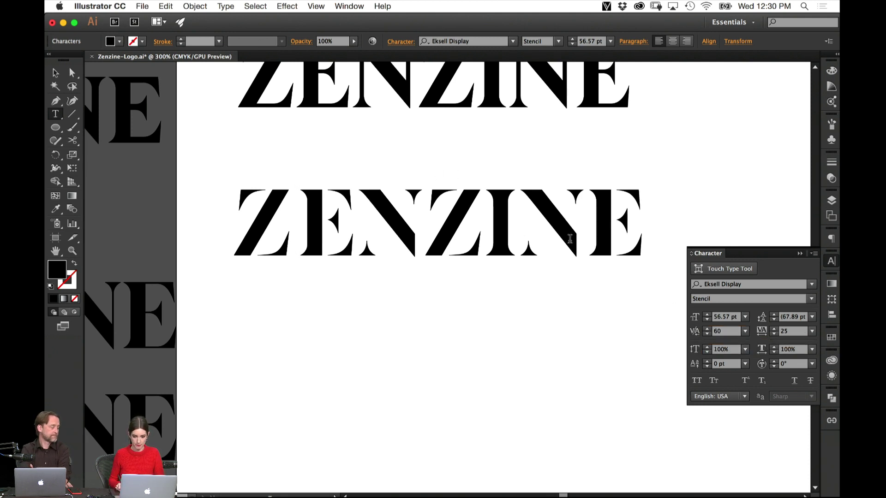
Set the kerning between the last N and E of the lower wordmark to 10, finish text editing and deselect.
{"action": "left_click", "coordinate": [590, 230]}
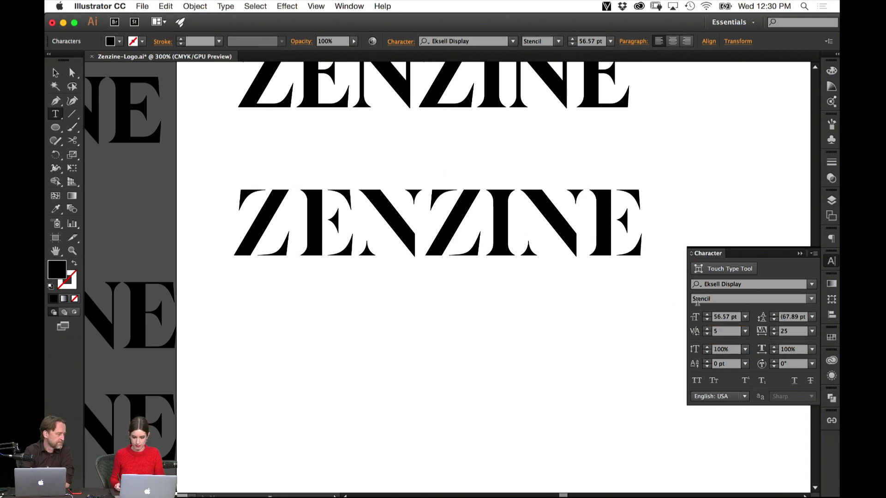
{"action": "left_click", "coordinate": [720, 331]}
{"action": "type", "text": "10"}
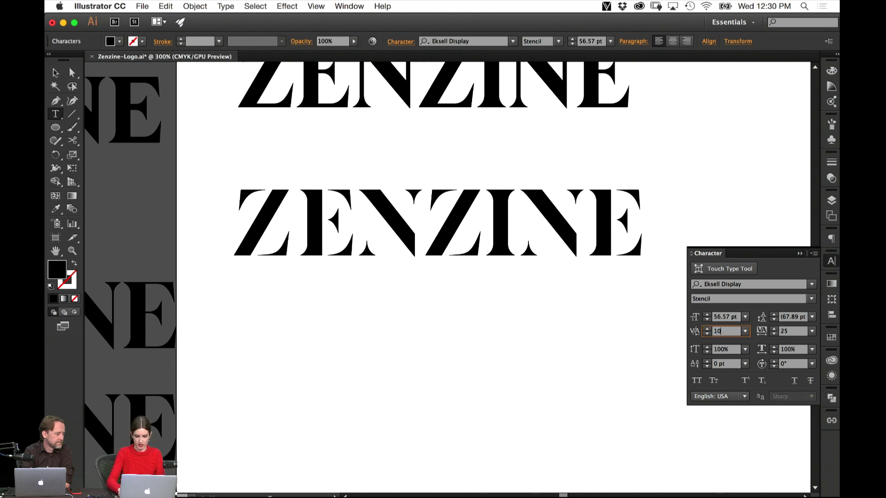
{"action": "key", "text": "Return"}
{"action": "key", "text": "Escape"}
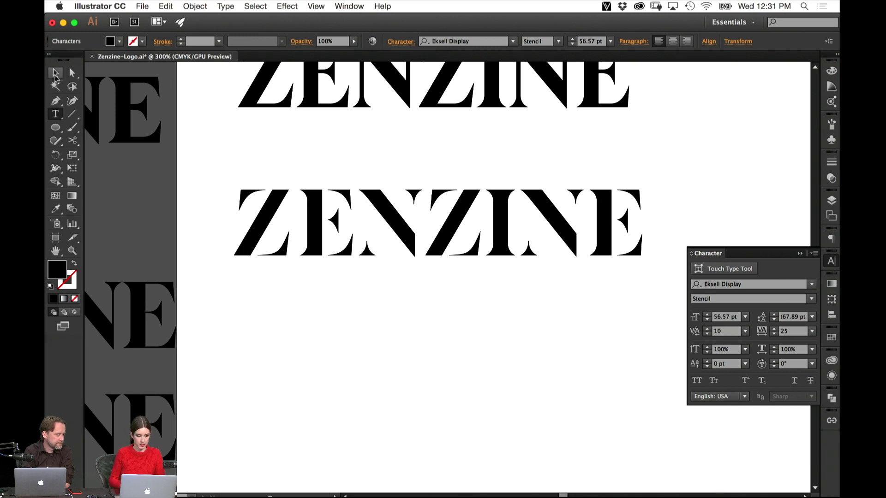
{"action": "left_click", "coordinate": [238, 323]}
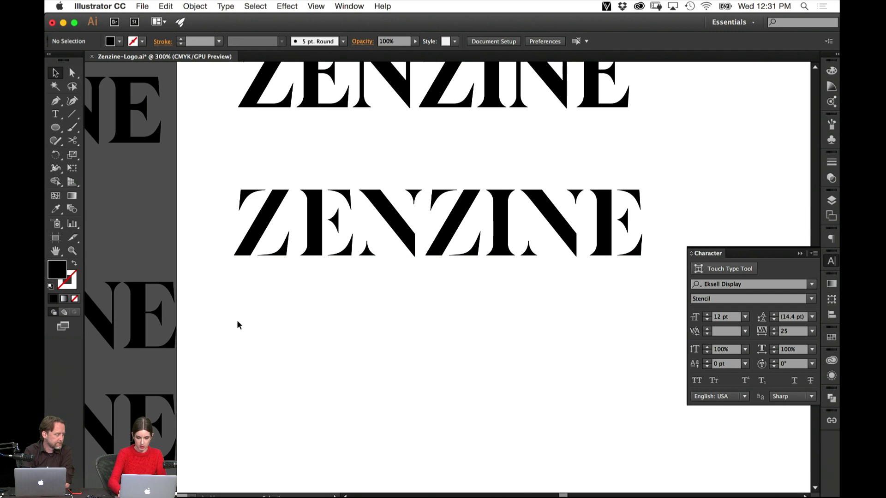
Duplicate the kerned stencil wordmark straight below the original.
{"action": "key", "text": "super+equal"}
{"action": "left_click_drag", "start_coordinate": [376, 197], "coordinate": [372, 389]}
{"action": "left_click", "coordinate": [800, 254]}
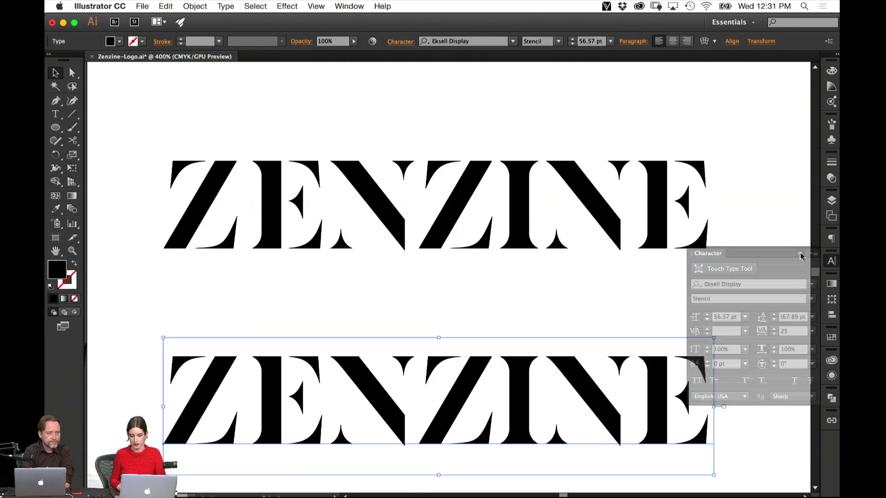
{"action": "left_click_drag", "start_coordinate": [640, 314], "coordinate": [626, 138]}
Expand the duplicated wordmark into outlines with Object and Fill enabled, and deselect it.
{"action": "left_click", "coordinate": [194, 6]}
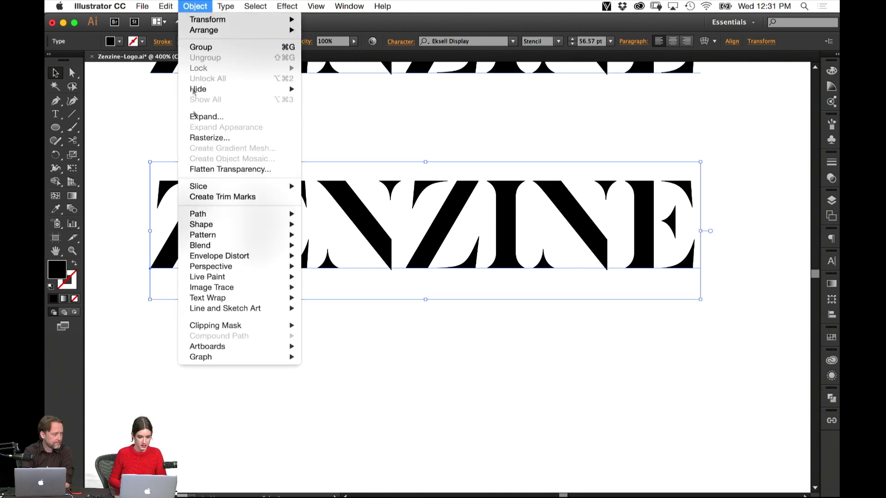
{"action": "left_click", "coordinate": [237, 116]}
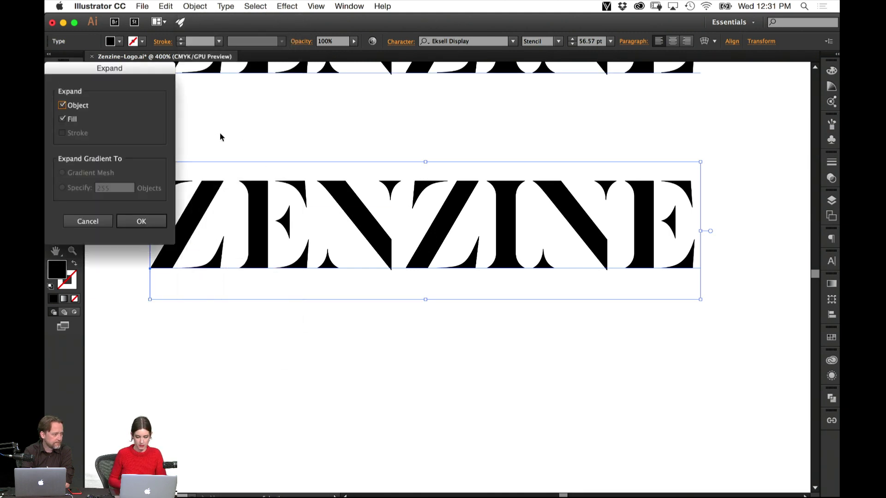
{"action": "key", "text": "Return"}
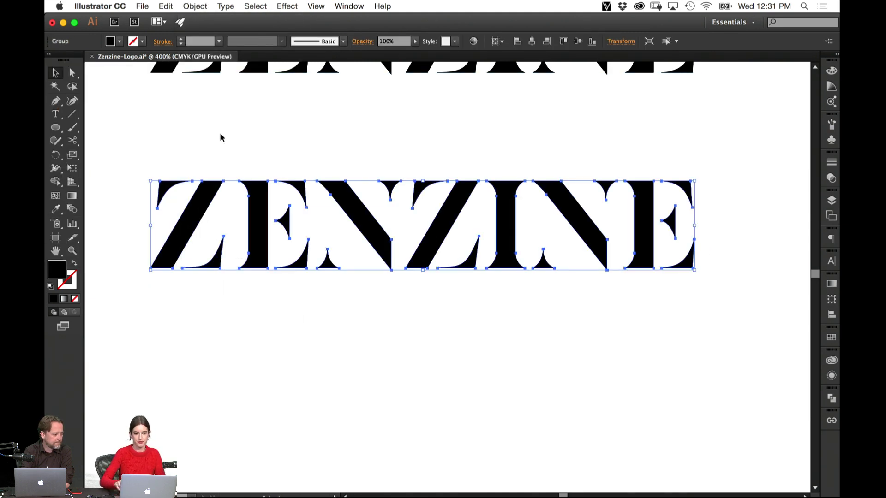
{"action": "key", "text": "super+equal"}
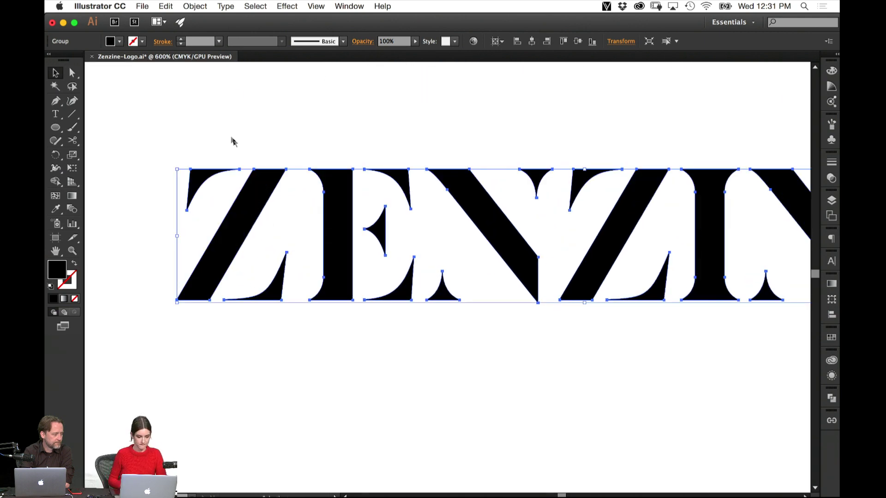
{"action": "left_click", "coordinate": [243, 143]}
Draw a small black circle over the upper-left serif of the outlined wordmark's first Z, aligned to its top edge.
{"action": "scroll", "coordinate": [202, 166], "scroll_direction": "left", "scroll_amount": 5}
{"action": "scroll", "coordinate": [202, 166], "scroll_direction": "up", "scroll_amount": 2}
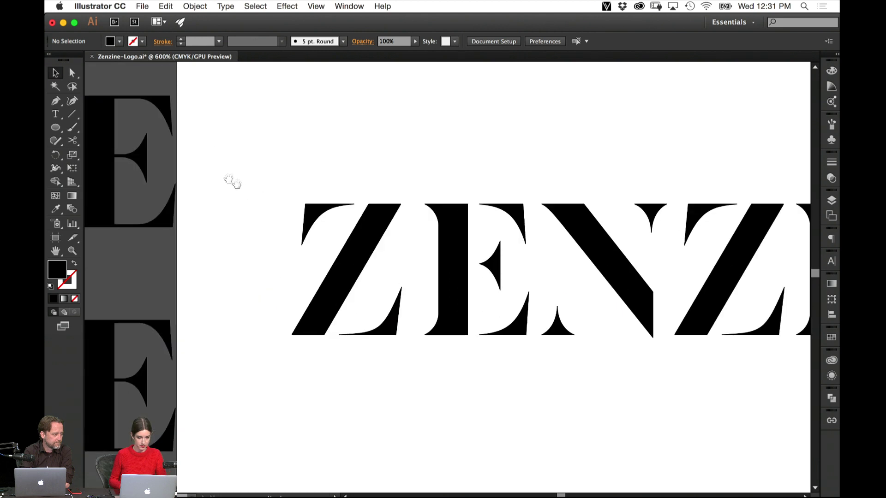
{"action": "left_click", "coordinate": [58, 129]}
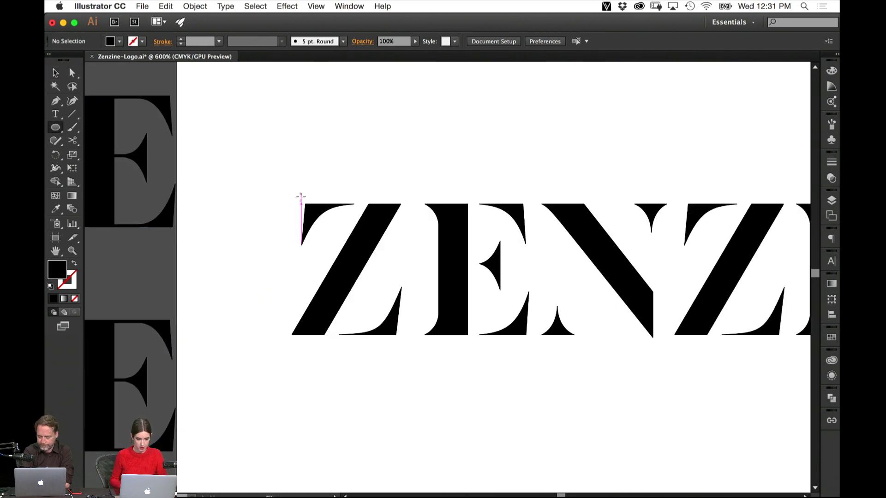
{"action": "mouse_move", "coordinate": [304, 203]}
{"action": "left_mouse_down"}
{"action": "mouse_move", "coordinate": [352, 249]}
{"action": "mouse_move", "coordinate": [342, 240]}
{"action": "left_mouse_up"}
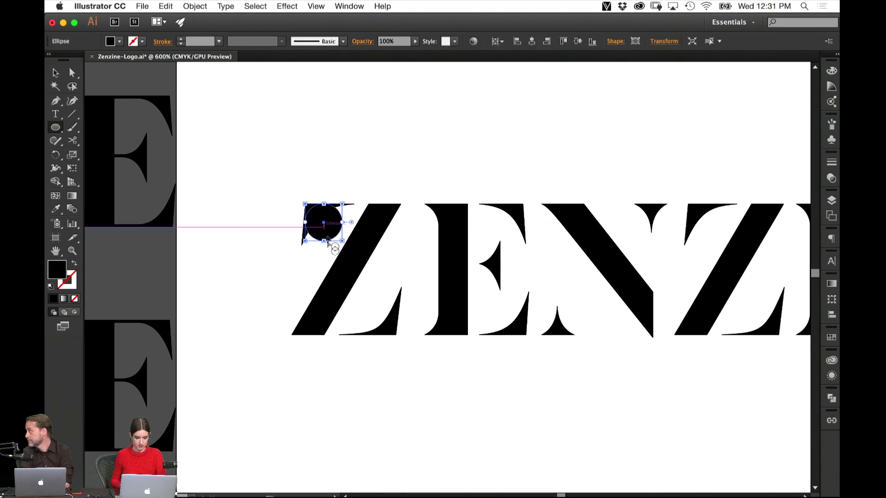
{"action": "left_click_drag", "start_coordinate": [257, 310], "coordinate": [370, 336]}
Move the circle slightly left so it overhangs the Z's serif while staying aligned with its top edge.
{"action": "key", "text": "super+equal"}
{"action": "key", "text": "super+equal"}
{"action": "key", "text": "super+equal"}
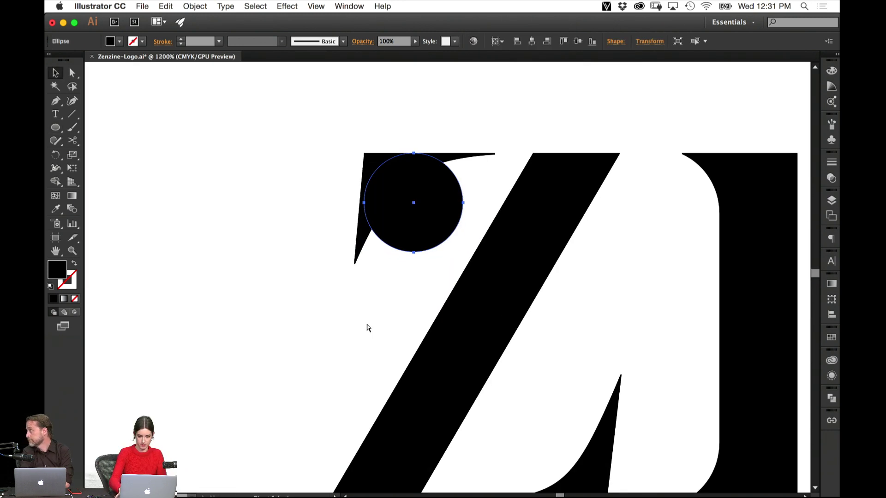
{"action": "left_click", "coordinate": [340, 293]}
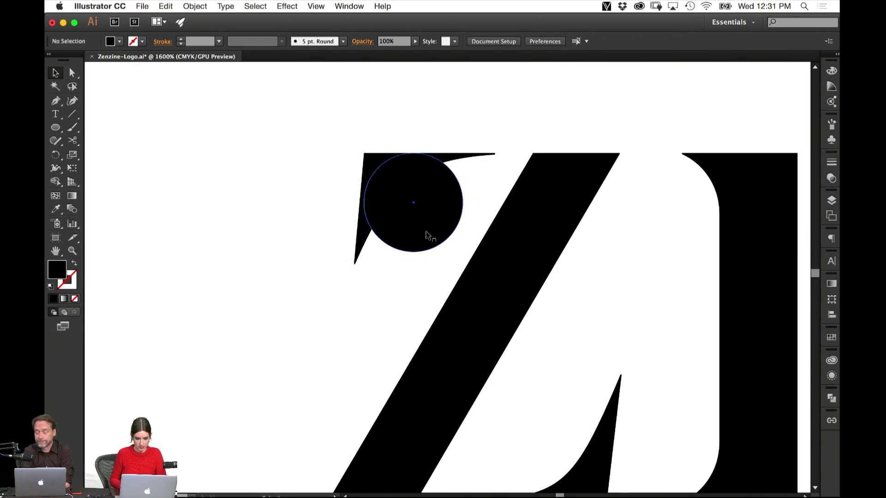
{"action": "mouse_move", "coordinate": [425, 234]}
{"action": "left_mouse_down"}
{"action": "mouse_move", "coordinate": [436, 236]}
{"action": "mouse_move", "coordinate": [424, 235]}
{"action": "left_mouse_up"}
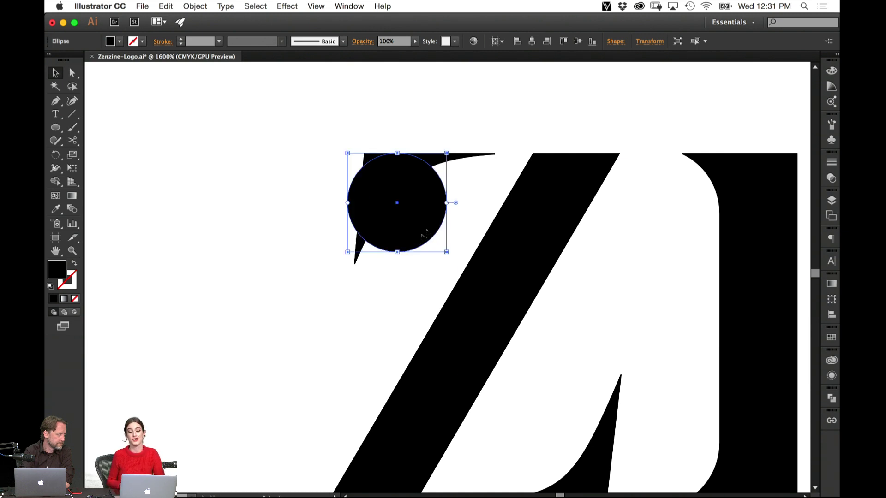
{"action": "left_click", "coordinate": [491, 108]}
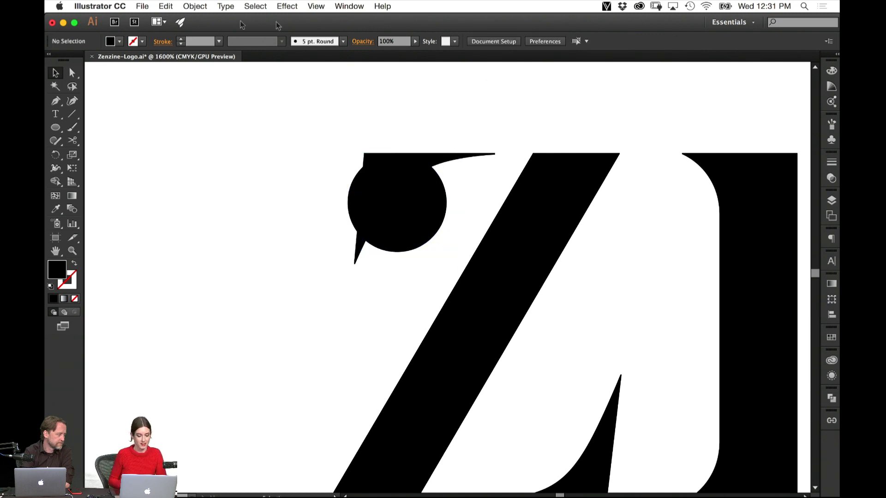
Draw a closed Pen path from the circle's top to the serif's right tip, curving back into the circle's right side.
{"action": "left_click", "coordinate": [55, 101]}
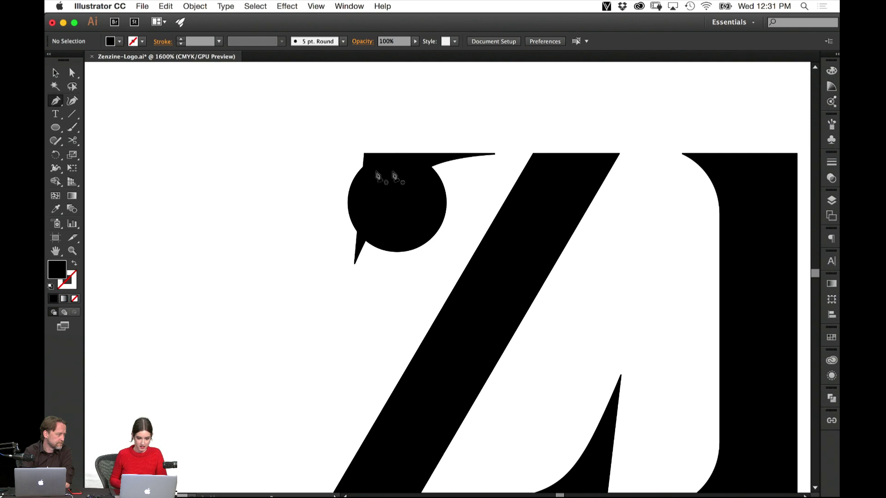
{"action": "left_click", "coordinate": [397, 153]}
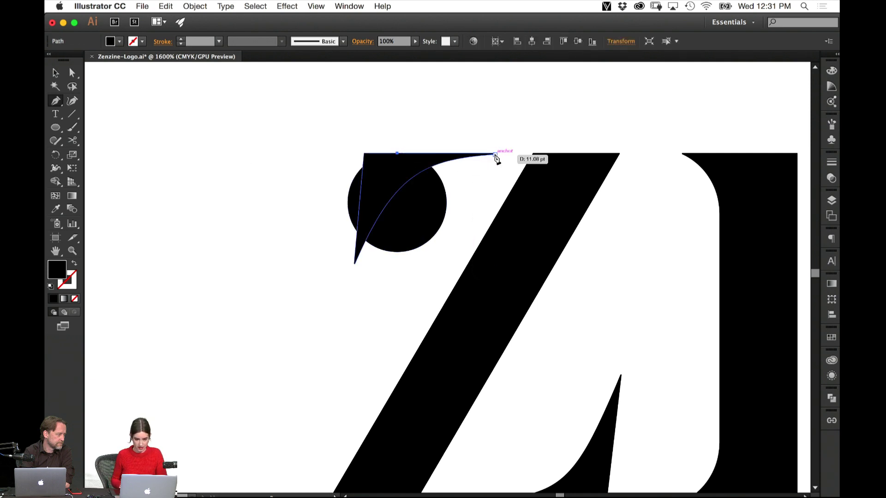
{"action": "left_click", "coordinate": [495, 154]}
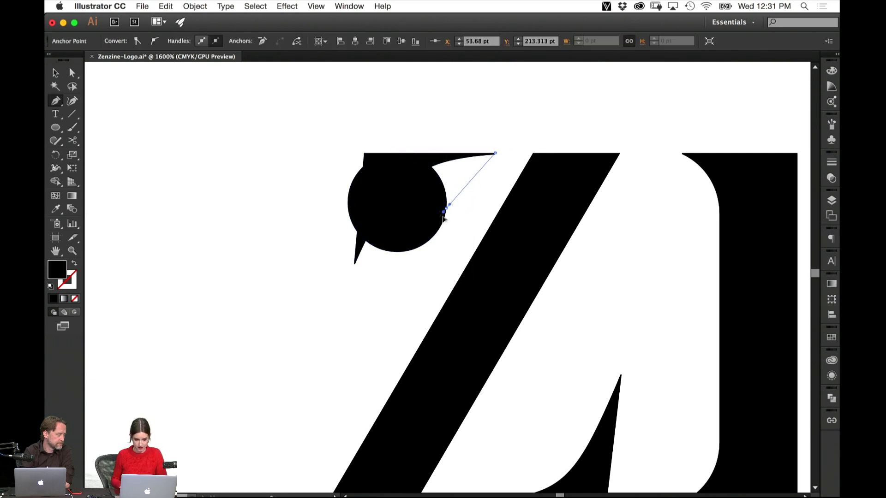
{"action": "left_click_drag", "start_coordinate": [446, 209], "coordinate": [441, 246]}
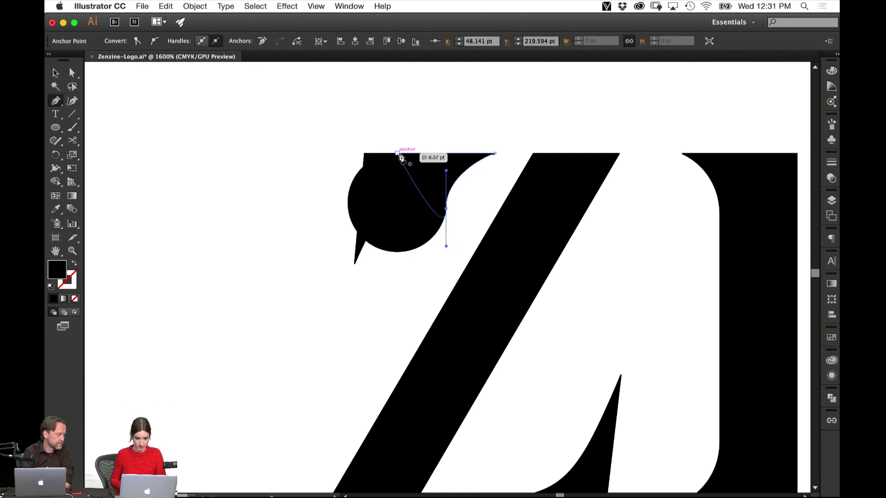
{"action": "left_click", "coordinate": [397, 154]}
Unite the circle and the curved pen shape into a single teardrop shape and deselect it.
{"action": "key", "text": "v"}
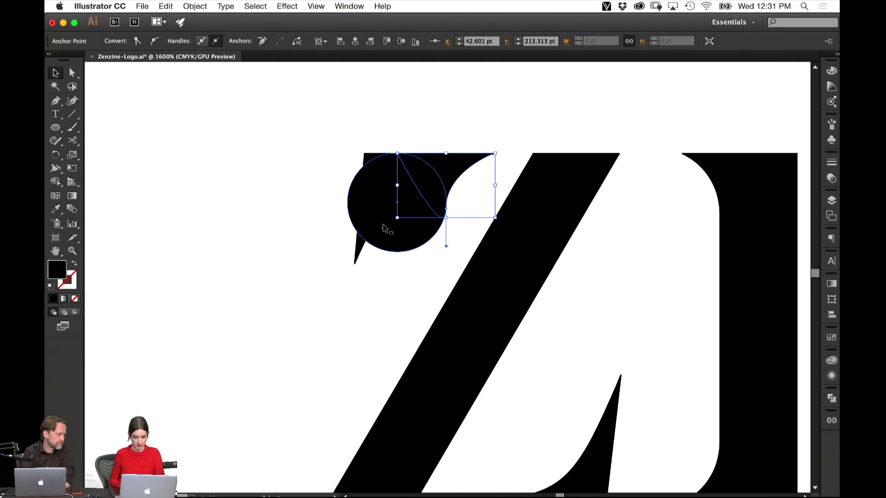
{"action": "left_click", "coordinate": [383, 227], "text": "shift"}
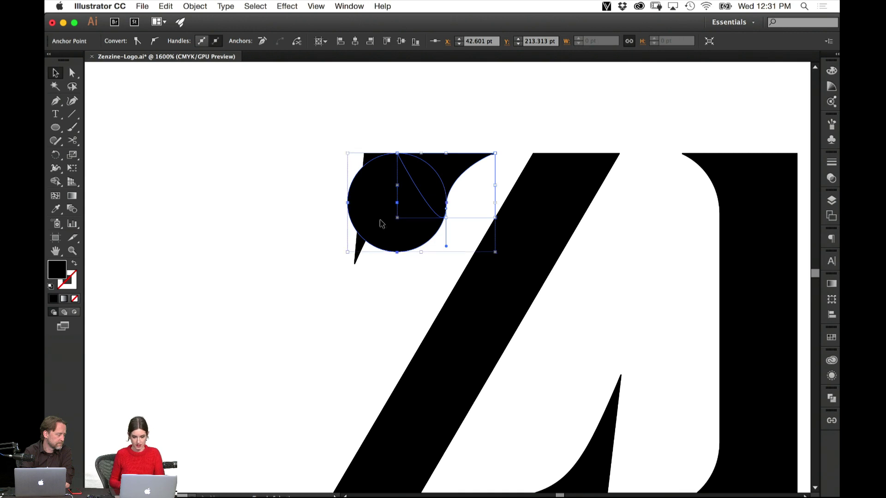
{"action": "left_click", "coordinate": [832, 398]}
{"action": "left_click", "coordinate": [697, 416]}
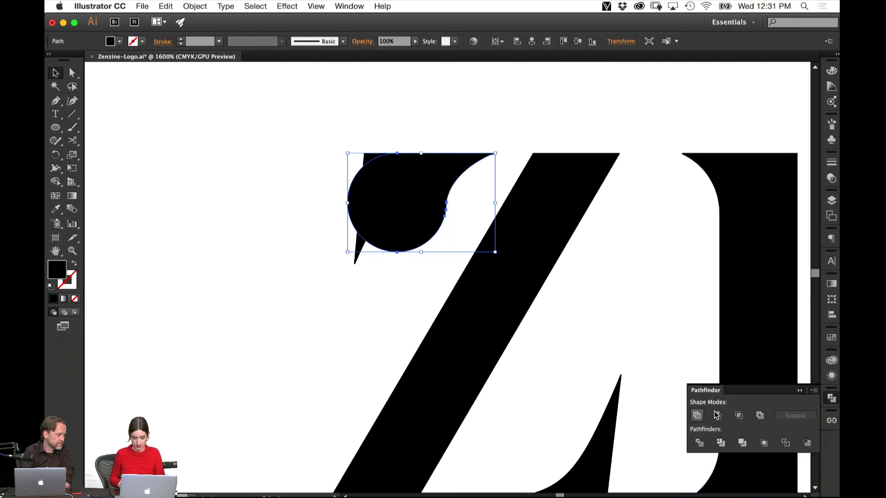
{"action": "left_click", "coordinate": [471, 95]}
Isolate the first Z's compound path, delete its original upper-left serif and exit isolation mode.
{"action": "left_click", "coordinate": [370, 160]}
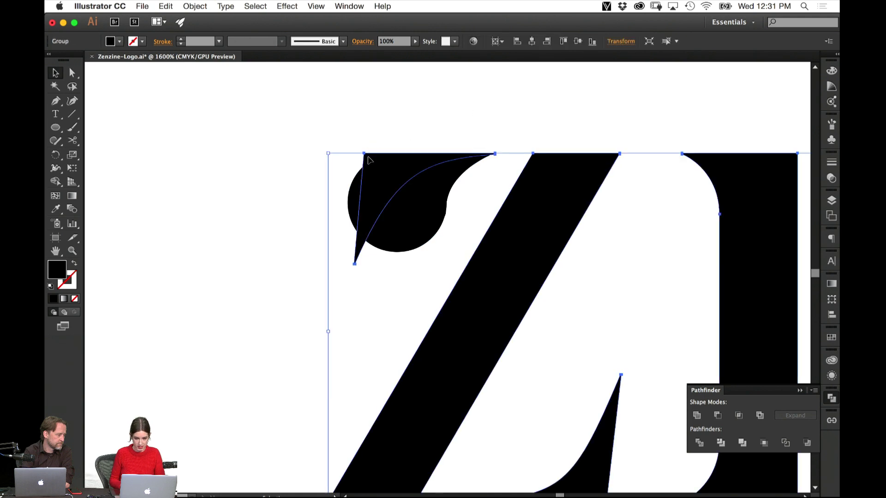
{"action": "double_click", "coordinate": [369, 159]}
{"action": "left_click", "coordinate": [375, 166]}
{"action": "double_click", "coordinate": [378, 170]}
{"action": "left_click", "coordinate": [382, 173]}
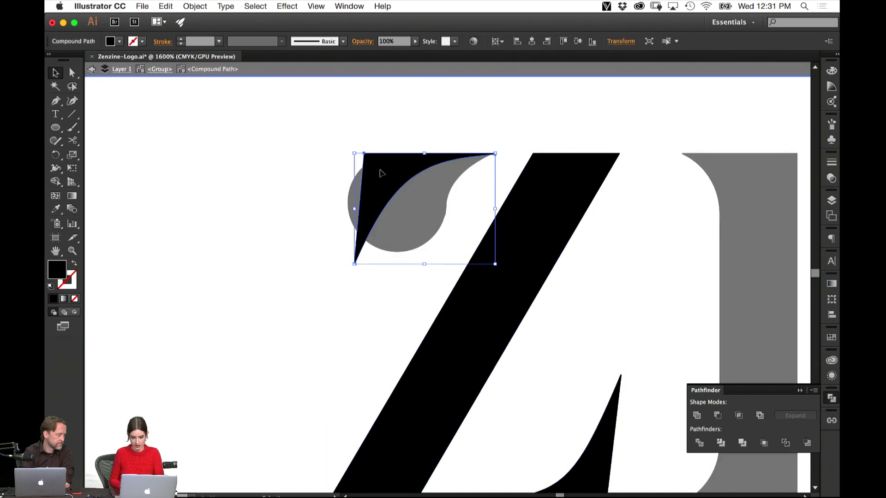
{"action": "left_click", "coordinate": [419, 244]}
{"action": "double_click", "coordinate": [347, 323]}
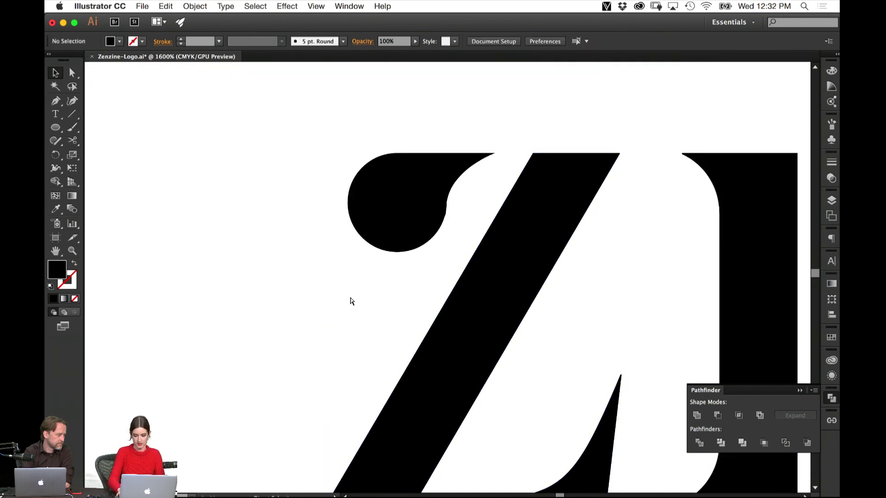
Examine the teardrop serif against the whole logo, and inspect the bumpy join on its inner curve up close.
{"action": "key", "text": "super+minus"}
{"action": "key", "text": "super+minus"}
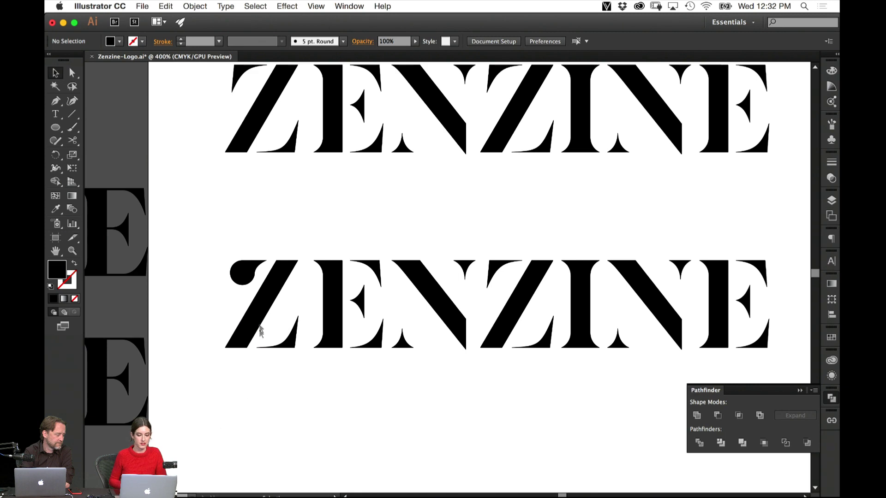
{"action": "left_click_drag", "start_coordinate": [243, 323], "coordinate": [421, 322]}
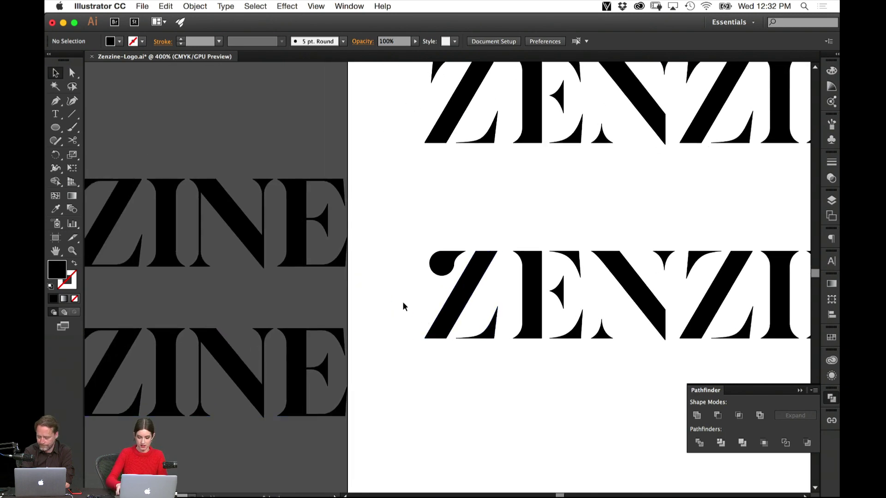
{"action": "key", "text": "super+equal"}
{"action": "key", "text": "super+equal"}
{"action": "key", "text": "super+equal"}
{"action": "key", "text": "super+equal"}
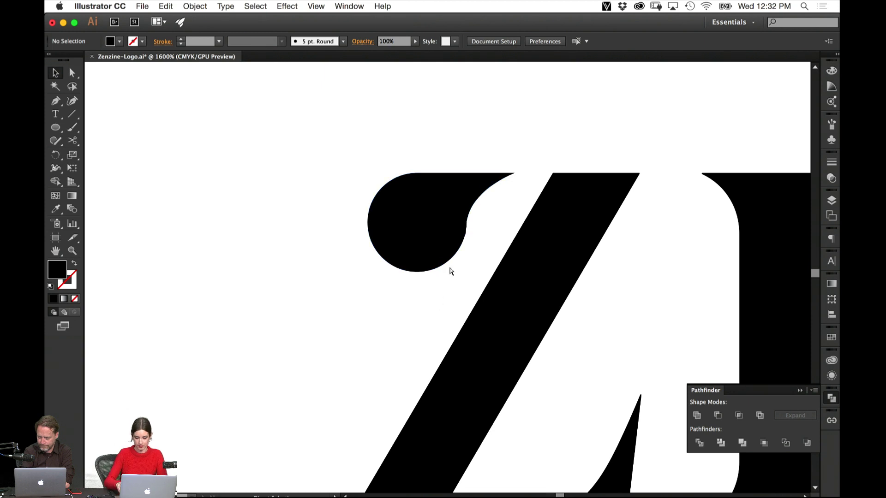
{"action": "key", "text": "super+equal"}
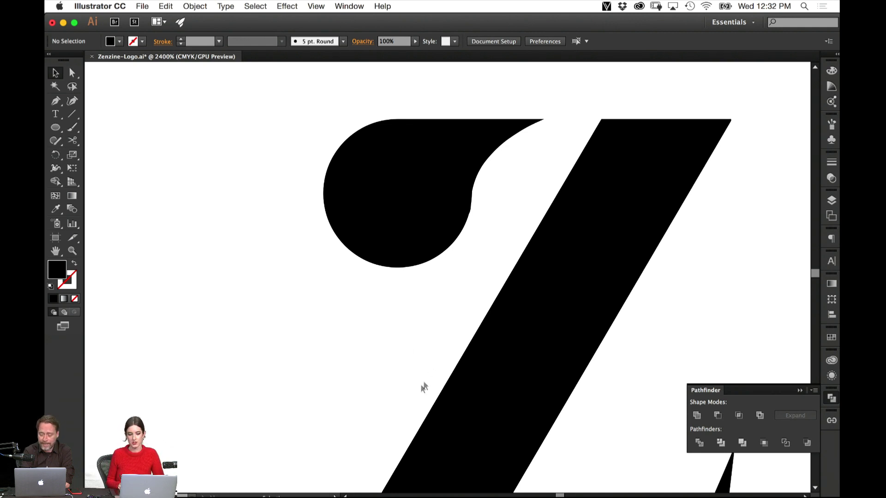
{"action": "left_click", "coordinate": [425, 252]}
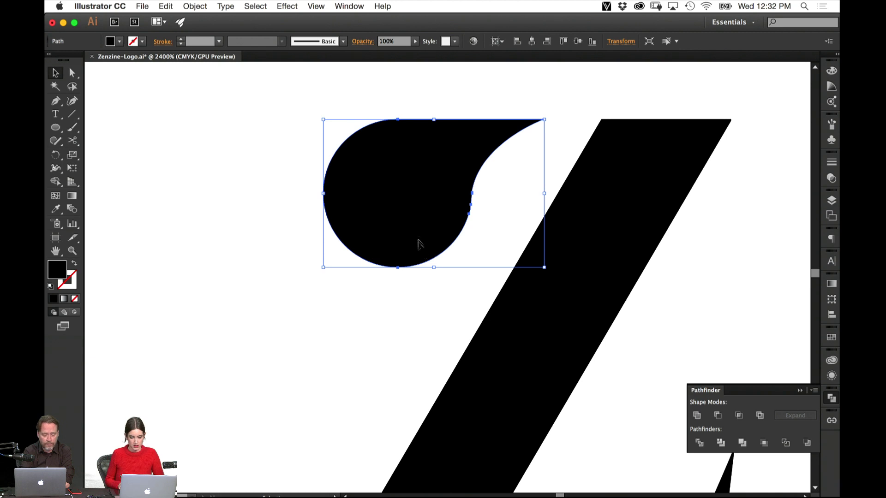
{"action": "key", "text": "super+equal"}
{"action": "key", "text": "super+equal"}
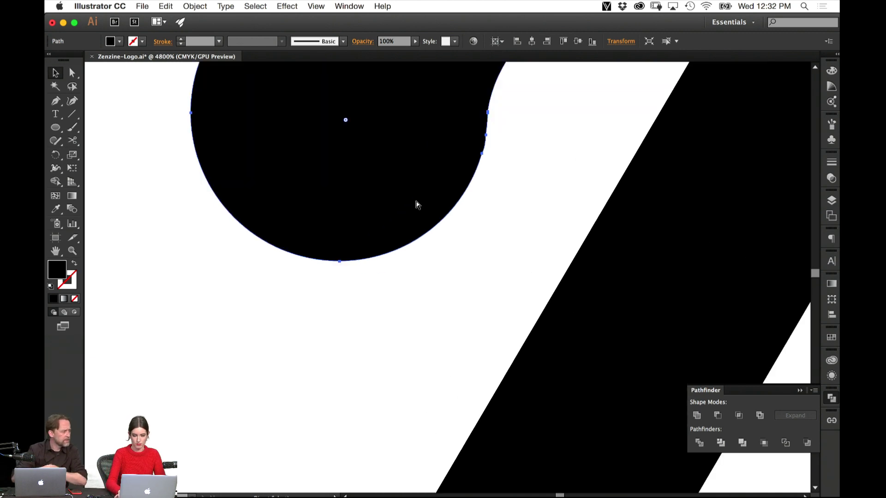
{"action": "left_click", "coordinate": [165, 6]}
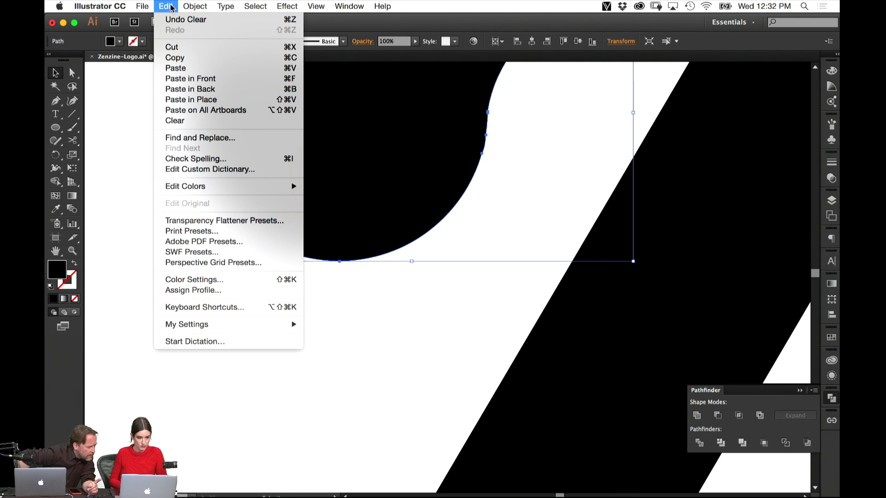
{"action": "mouse_move", "coordinate": [195, 4]}
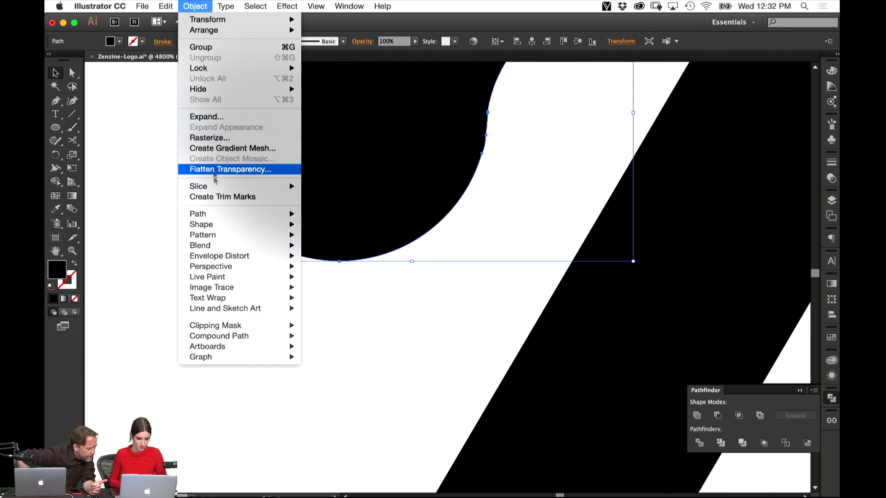
{"action": "mouse_move", "coordinate": [214, 226]}
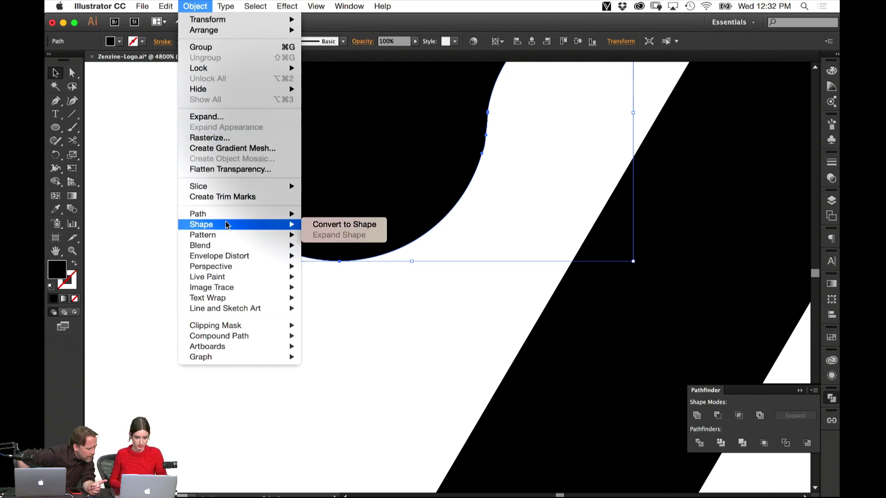
{"action": "left_click", "coordinate": [370, 293]}
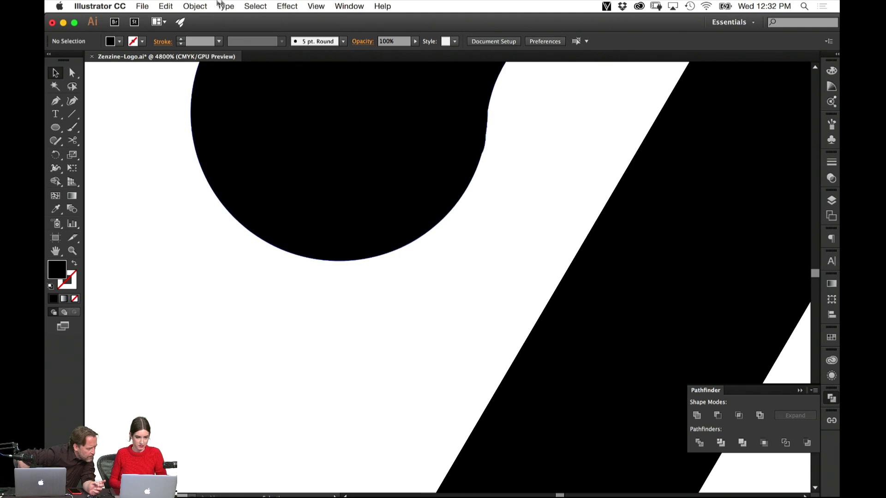
{"action": "left_click", "coordinate": [195, 6]}
{"action": "mouse_move", "coordinate": [221, 226]}
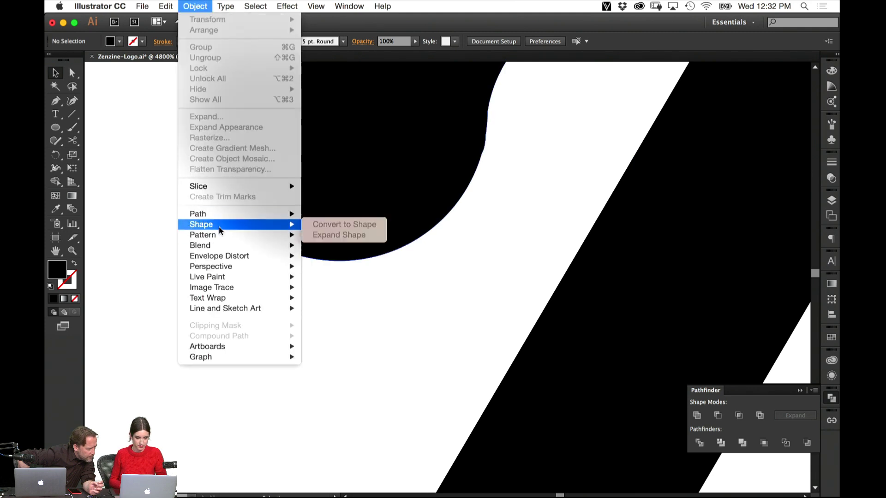
{"action": "left_click", "coordinate": [415, 142]}
{"action": "left_click", "coordinate": [409, 148]}
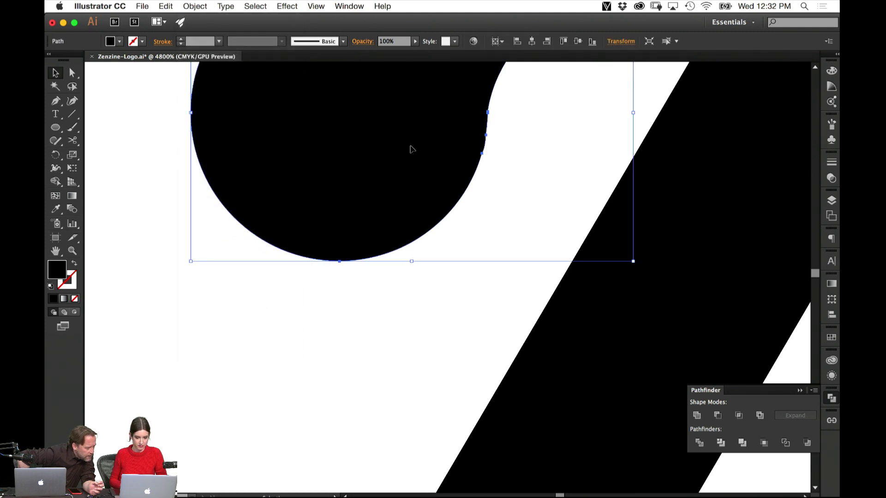
{"action": "left_click", "coordinate": [195, 6]}
{"action": "mouse_move", "coordinate": [246, 225]}
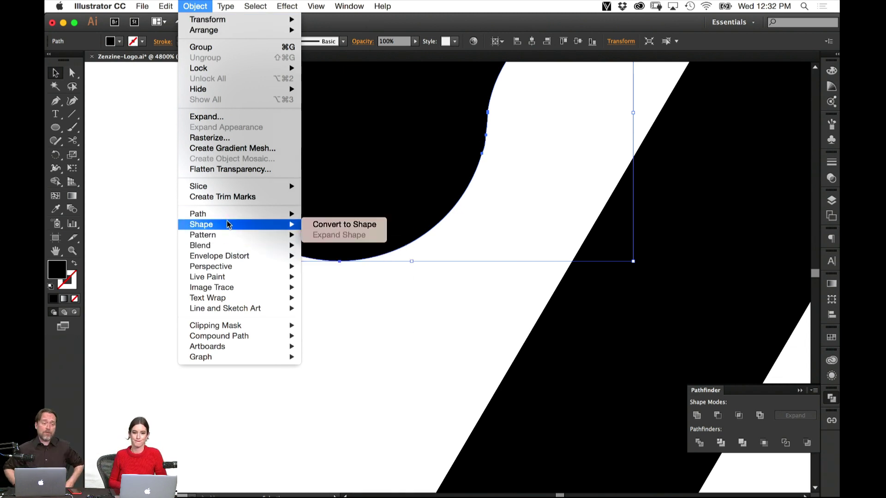
{"action": "left_click", "coordinate": [390, 189]}
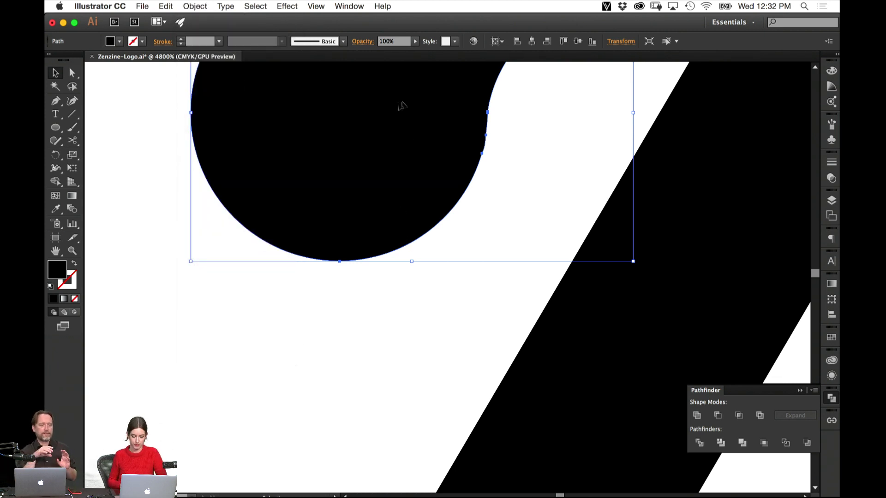
Delete the middle of the three closely spaced anchor points on the teardrop's inner edge and deselect the shape.
{"action": "scroll", "coordinate": [461, 109], "scroll_direction": "up", "scroll_amount": 5}
{"action": "scroll", "coordinate": [461, 109], "scroll_direction": "left", "scroll_amount": 3}
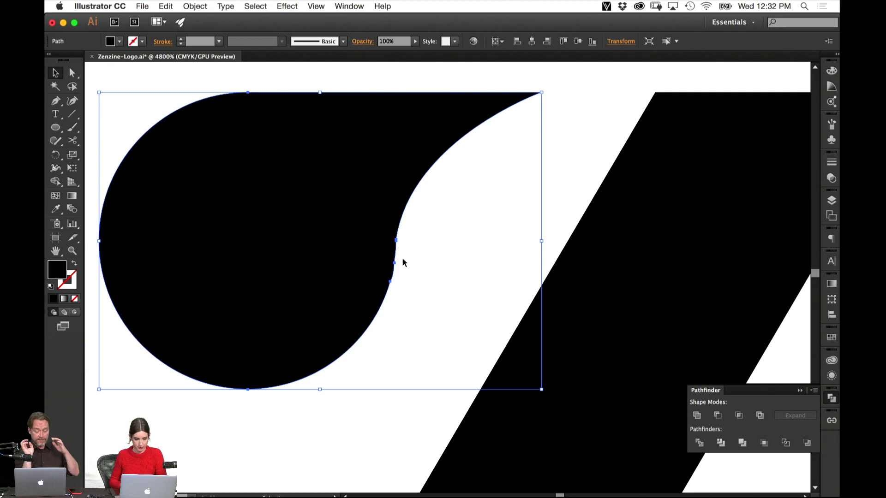
{"action": "key", "text": "a"}
{"action": "left_click_drag", "start_coordinate": [52, 101], "coordinate": [116, 128]}
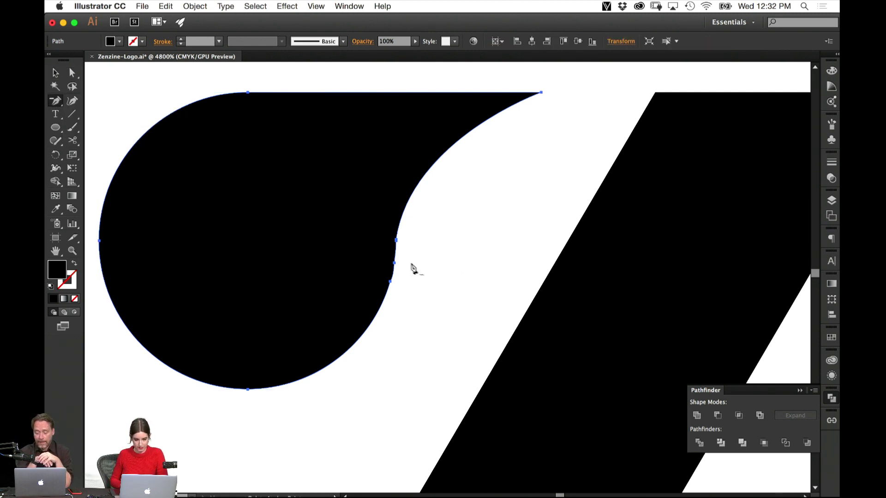
{"action": "left_click", "coordinate": [394, 263]}
{"action": "key", "text": "v"}
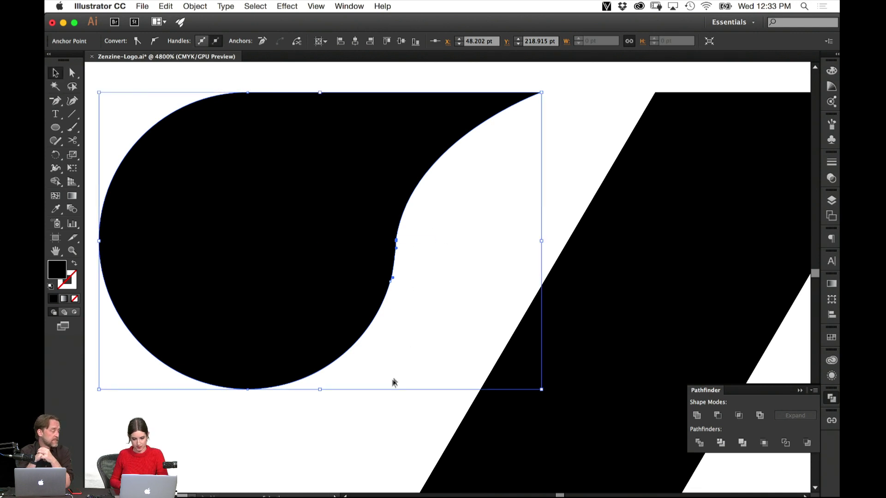
{"action": "left_click", "coordinate": [399, 367]}
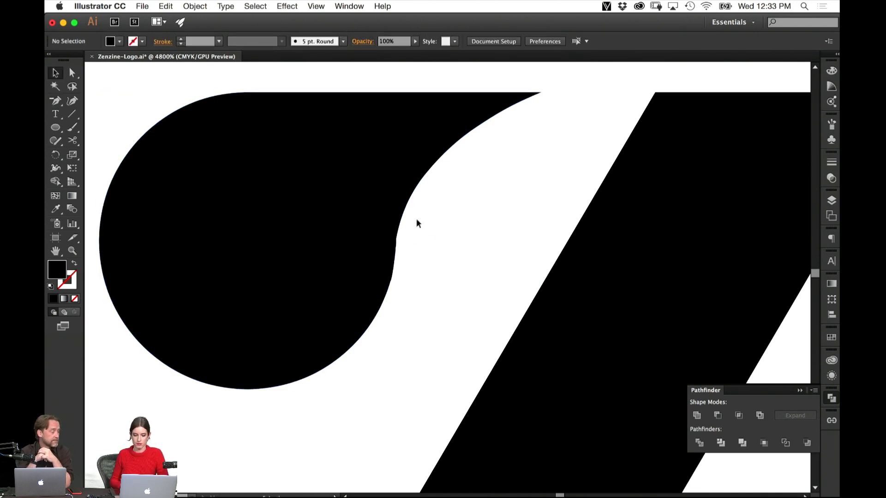
Delete the duplicate anchor point where the teardrop's concave neck meets the circle, keeping the other one, and deselect the shape.
{"action": "left_click", "coordinate": [398, 240]}
{"action": "scroll", "coordinate": [443, 209], "scroll_direction": "up", "scroll_amount": 6}
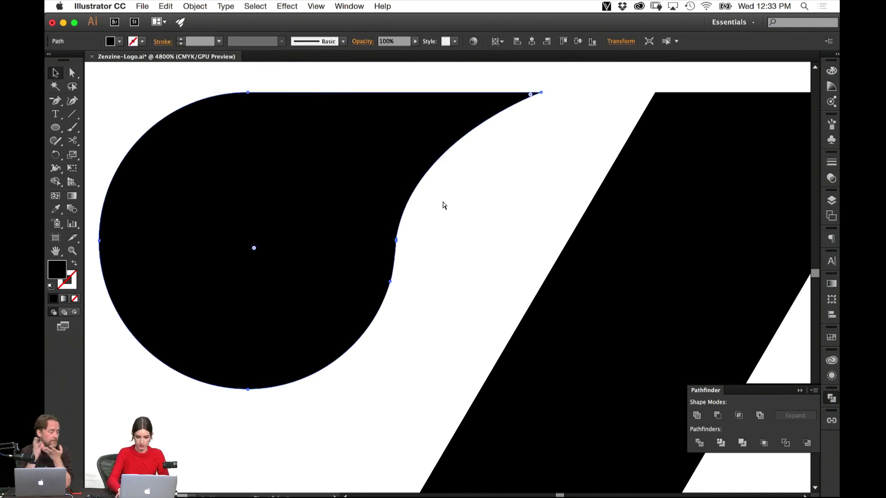
{"action": "left_click_drag", "start_coordinate": [292, 213], "coordinate": [427, 331]}
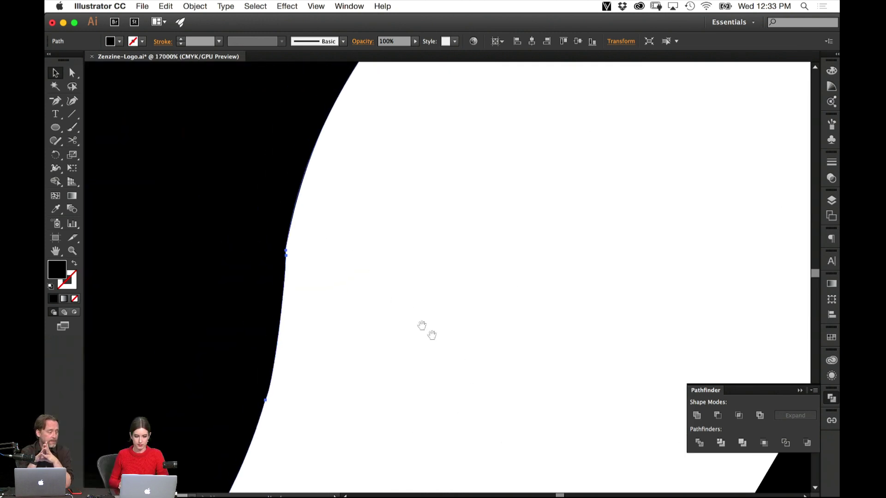
{"action": "key", "text": "a"}
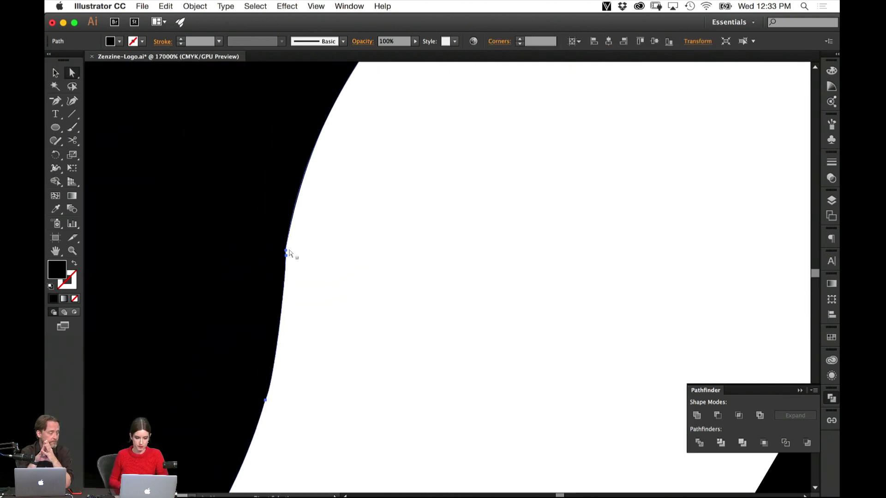
{"action": "left_click", "coordinate": [55, 102]}
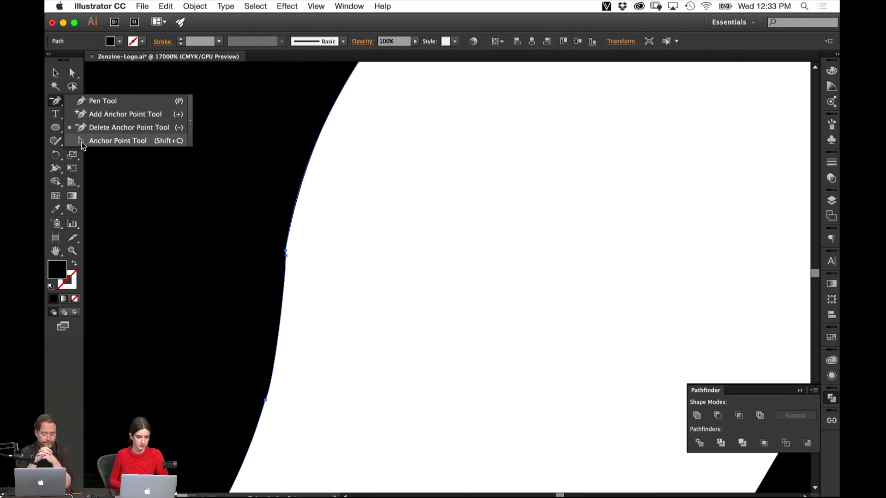
{"action": "left_click", "coordinate": [85, 141]}
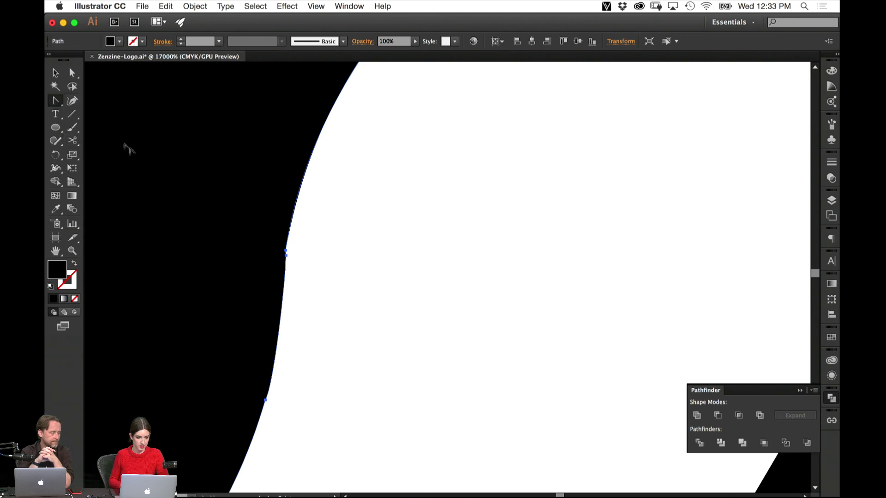
{"action": "left_click", "coordinate": [55, 101]}
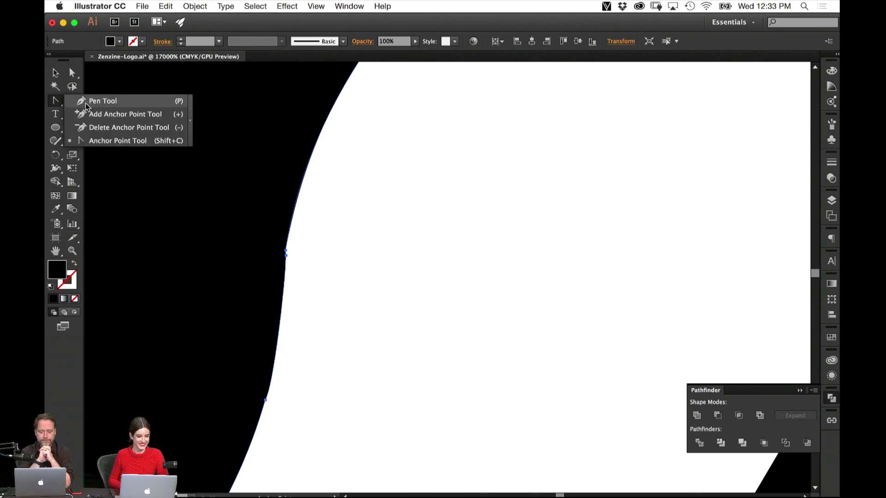
{"action": "left_click", "coordinate": [120, 127]}
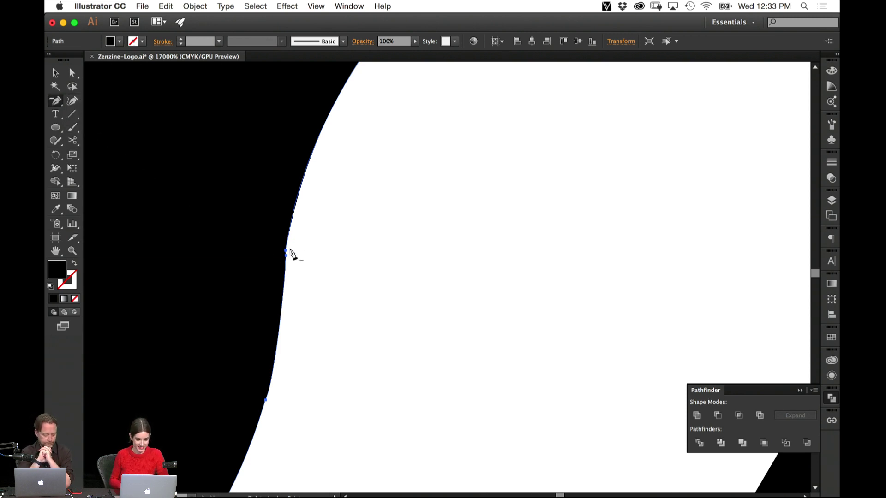
{"action": "left_click", "coordinate": [286, 253]}
{"action": "key", "text": "super+z"}
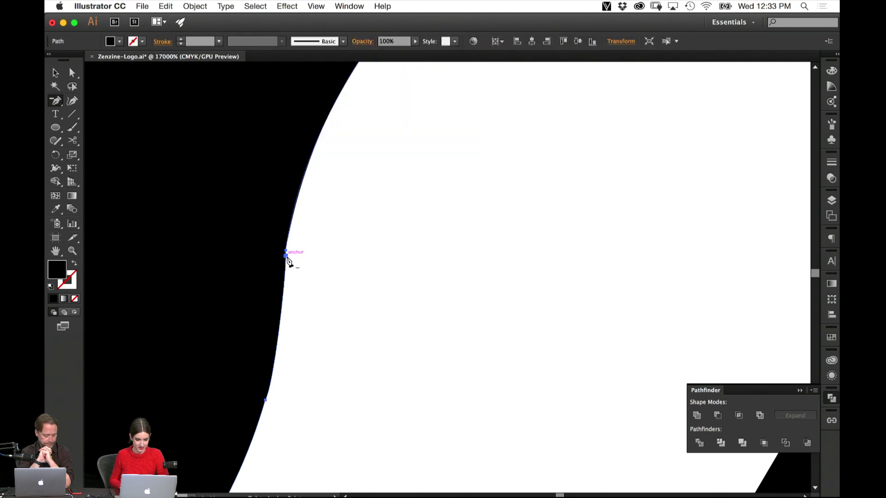
{"action": "left_click", "coordinate": [286, 252]}
{"action": "key", "text": "super+minus"}
{"action": "key", "text": "super+minus"}
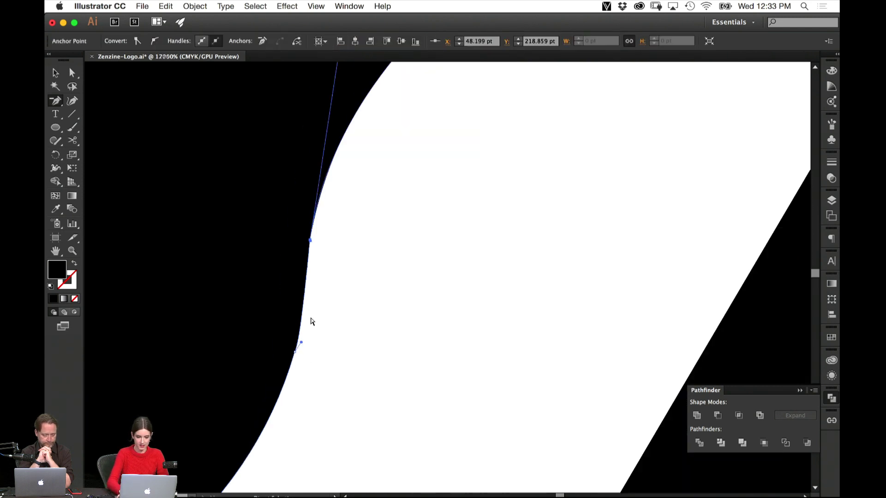
{"action": "left_click", "coordinate": [340, 418]}
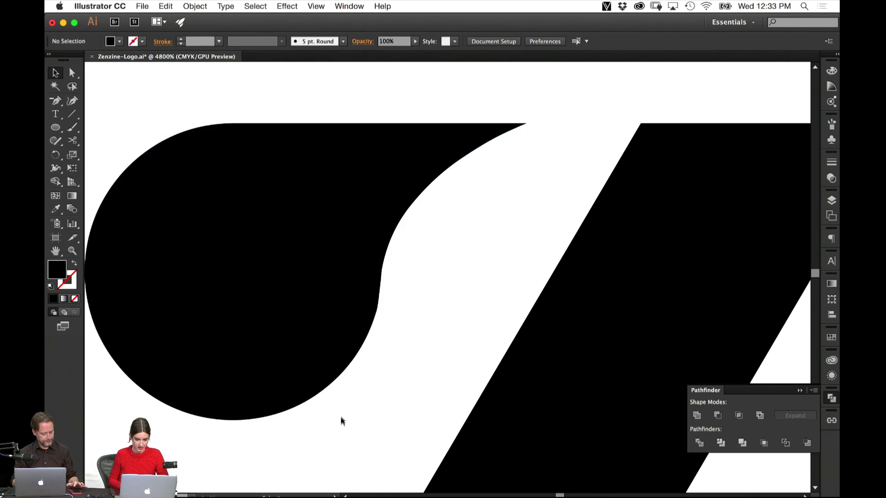
Lengthen the upper direction handle of the lower anchor on the teardrop's inner edge, following the circle's curve to smooth the join.
{"action": "left_click", "coordinate": [376, 306]}
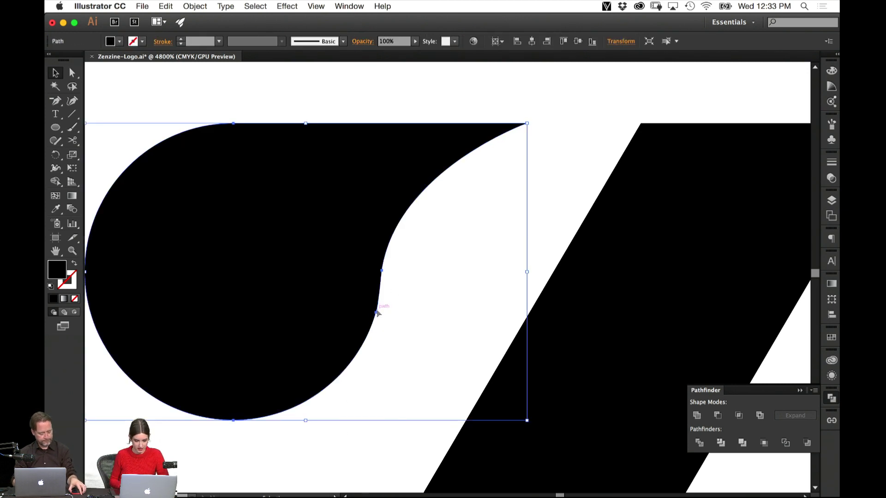
{"action": "key", "text": "a"}
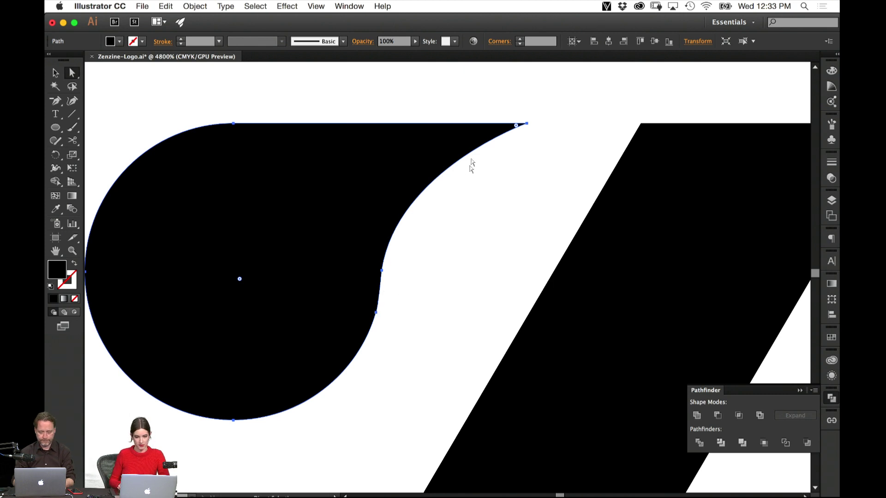
{"action": "left_click", "coordinate": [399, 453]}
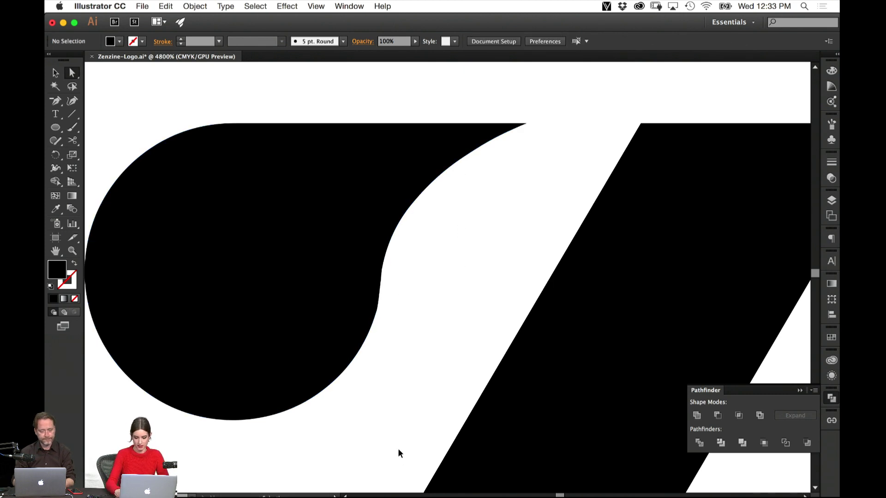
{"action": "scroll", "coordinate": [400, 453], "scroll_direction": "up", "scroll_amount": 5}
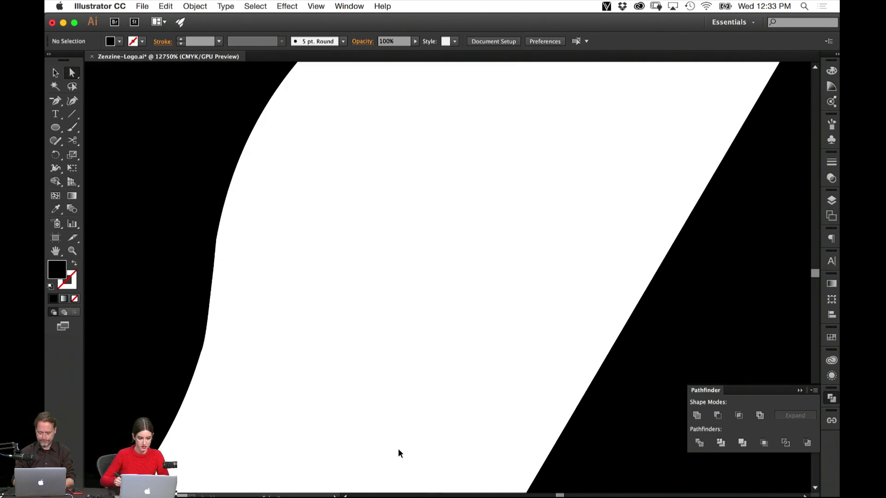
{"action": "left_click", "coordinate": [183, 326]}
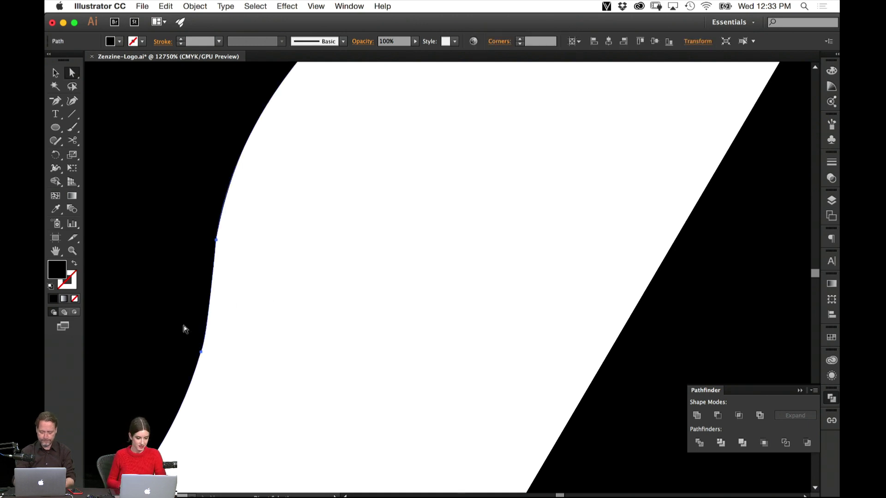
{"action": "left_click", "coordinate": [201, 353]}
{"action": "left_click_drag", "start_coordinate": [207, 344], "coordinate": [216, 306]}
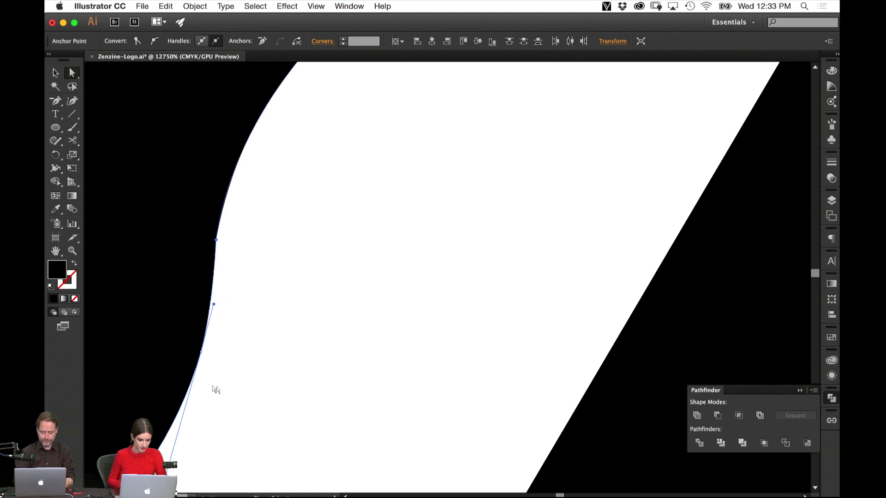
{"action": "left_click_drag", "start_coordinate": [239, 436], "coordinate": [290, 456]}
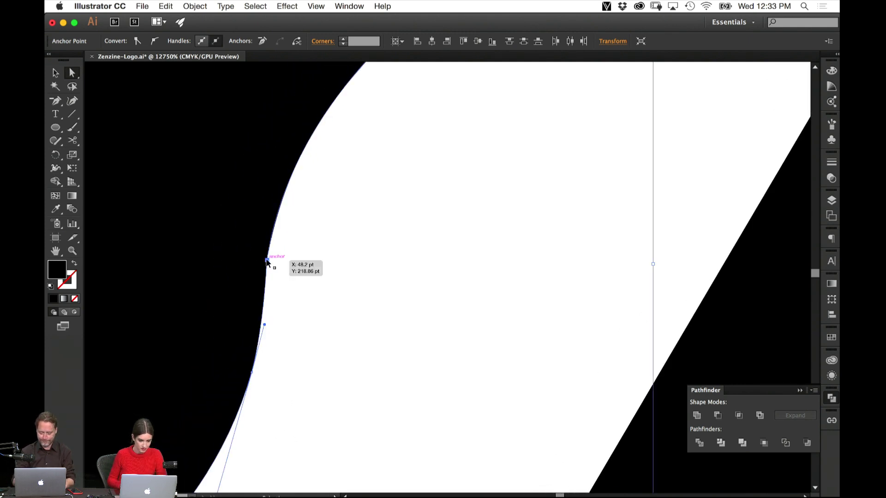
Deselect the teardrop serif and examine its smoothed inner curve against the first Z's diagonal and the neighbouring E.
{"action": "left_click", "coordinate": [274, 262]}
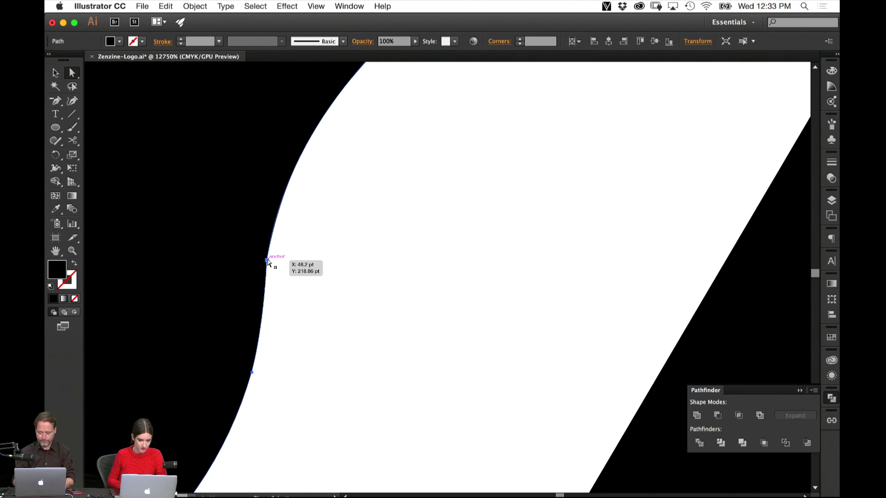
{"action": "right_click", "coordinate": [268, 261]}
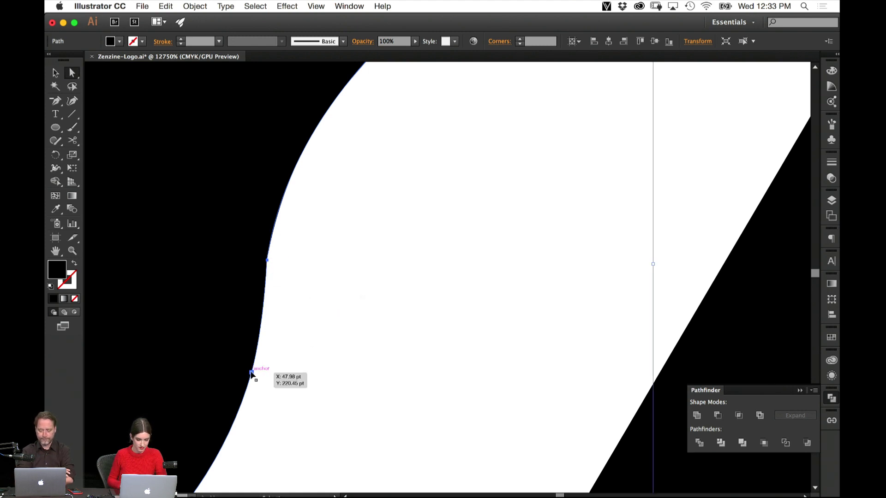
{"action": "key", "text": "super+minus"}
{"action": "key", "text": "super+minus"}
{"action": "key", "text": "super+minus"}
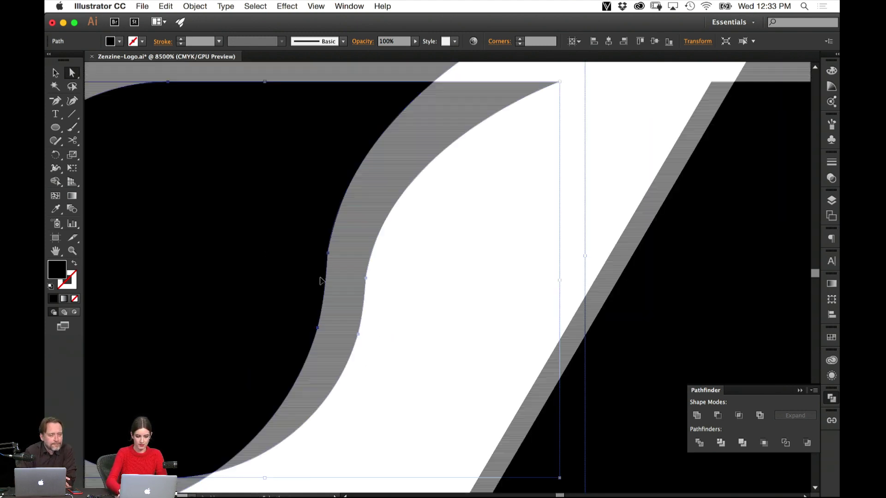
{"action": "key", "text": "a"}
{"action": "left_click", "coordinate": [343, 447]}
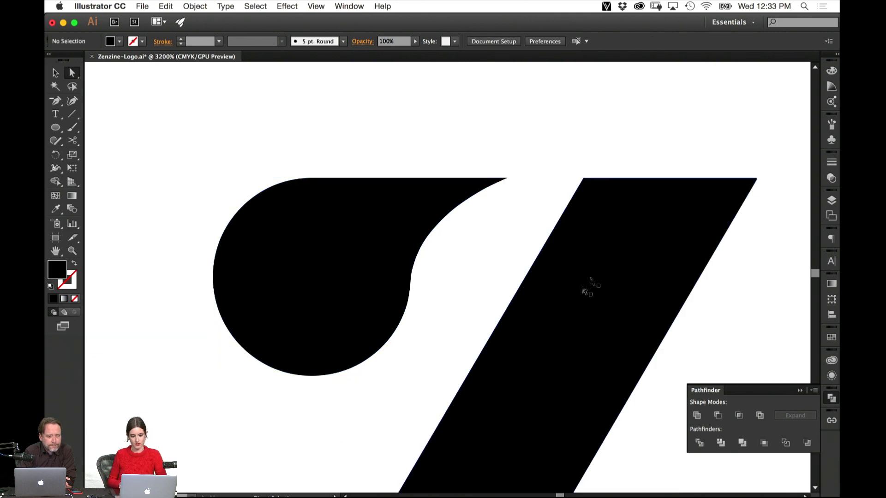
{"action": "key", "text": "super+minus"}
{"action": "key", "text": "super+minus"}
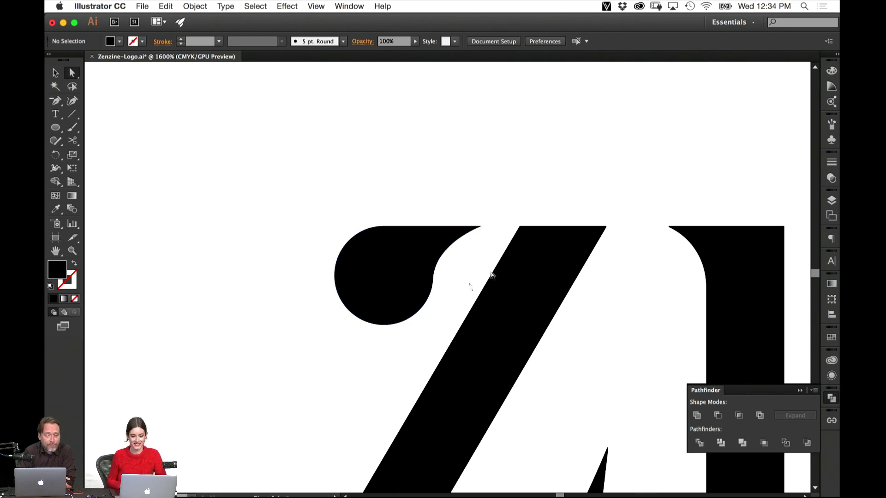
{"action": "left_click_drag", "start_coordinate": [613, 170], "coordinate": [488, 164]}
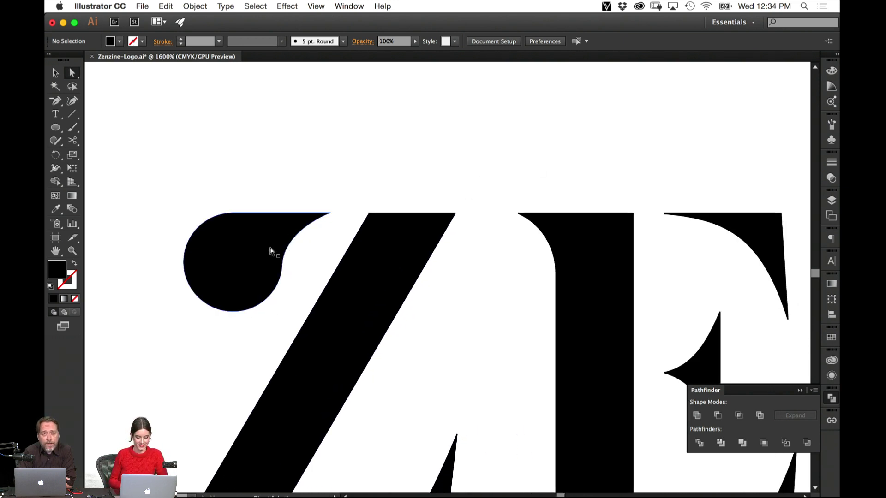
Copy the Z's upper teardrop to its foot, rotate the copy 180°, and place it on the baseline over the old lower serif.
{"action": "key", "text": "v"}
{"action": "left_click_drag", "start_coordinate": [275, 253], "coordinate": [275, 360]}
{"action": "left_click_drag", "start_coordinate": [447, 390], "coordinate": [407, 210]}
{"action": "left_click_drag", "start_coordinate": [222, 171], "coordinate": [388, 319]}
{"action": "key", "text": "r"}
{"action": "left_click_drag", "start_coordinate": [462, 230], "coordinate": [312, 434]}
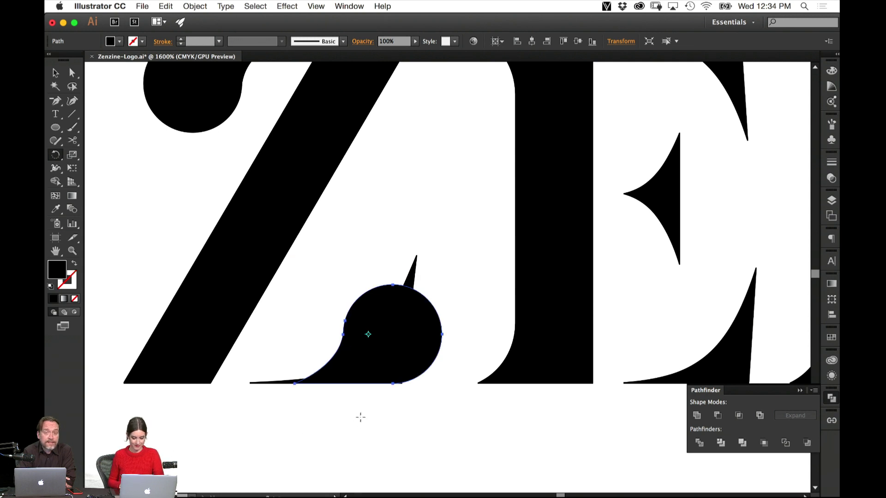
{"action": "key", "text": "v"}
{"action": "mouse_move", "coordinate": [406, 348]}
{"action": "left_mouse_down"}
{"action": "mouse_move", "coordinate": [378, 354]}
{"action": "mouse_move", "coordinate": [394, 355]}
{"action": "left_mouse_up"}
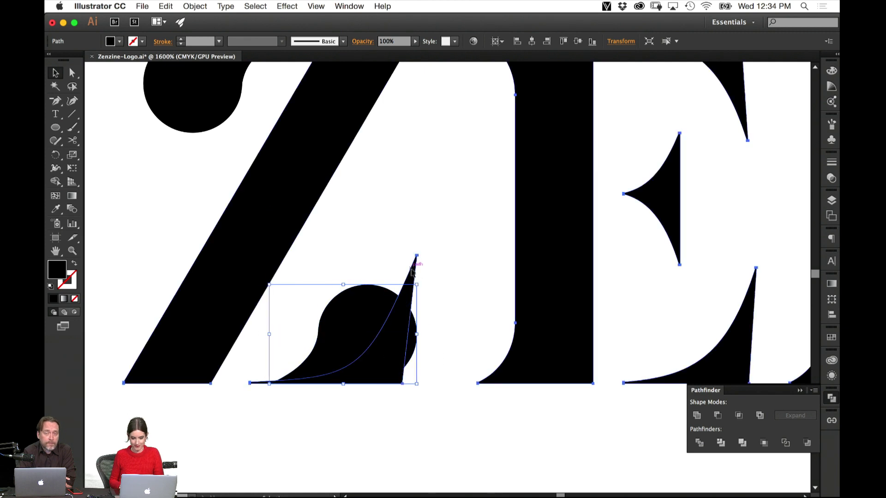
Isolate the first Z's compound path, delete the old pointed lower serif, and exit isolation.
{"action": "double_click", "coordinate": [413, 282]}
{"action": "double_click", "coordinate": [414, 281]}
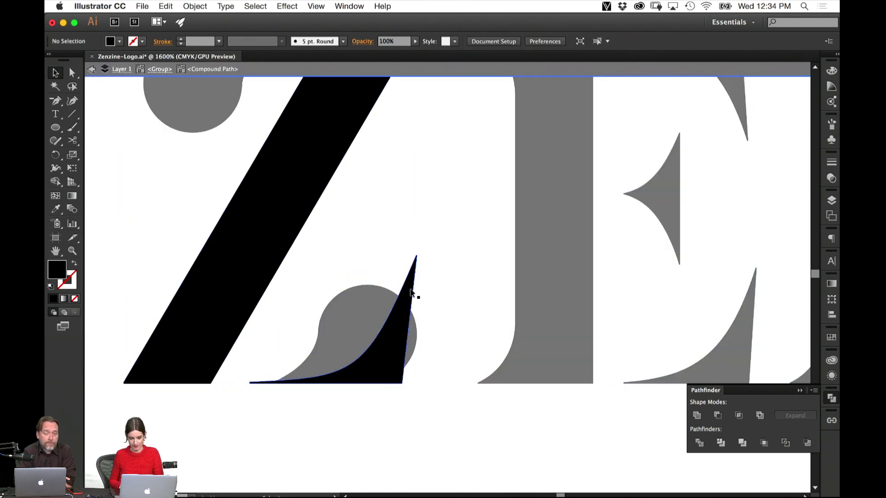
{"action": "left_click", "coordinate": [414, 289]}
{"action": "key", "text": "Delete"}
{"action": "double_click", "coordinate": [351, 430]}
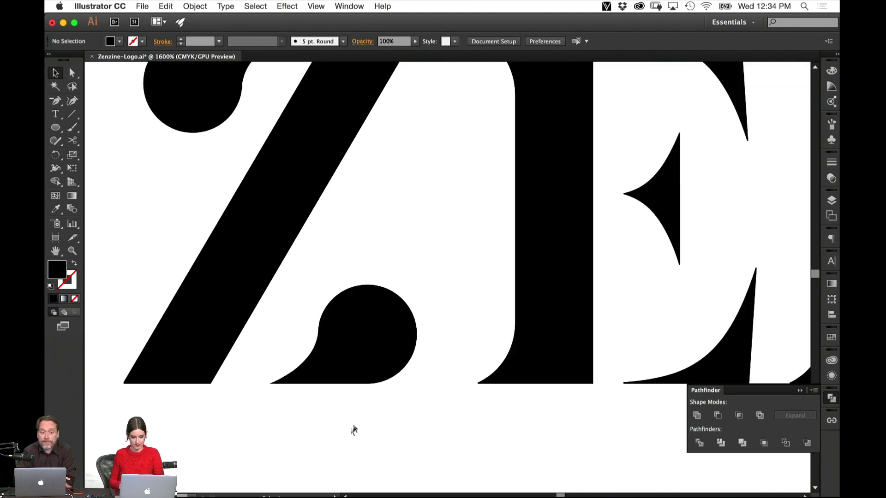
Nudge the first Z's lower teardrop to the right and its upper teardrop to the left, slightly away from the diagonal.
{"action": "key", "text": "super+minus"}
{"action": "key", "text": "super+minus"}
{"action": "key", "text": "super+minus"}
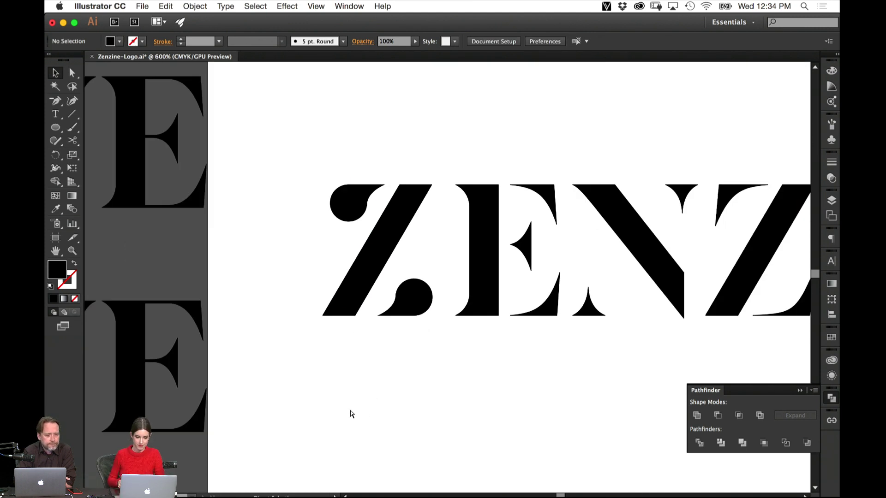
{"action": "left_click", "coordinate": [425, 302]}
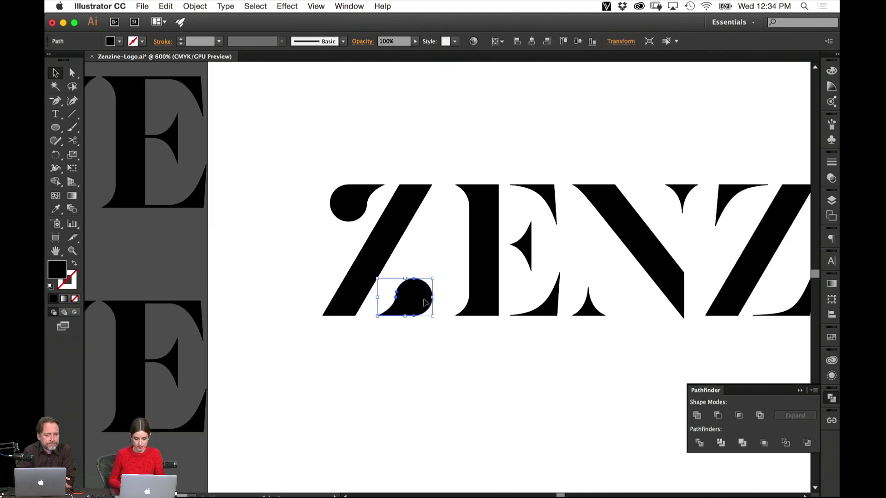
{"action": "key", "text": "Right"}
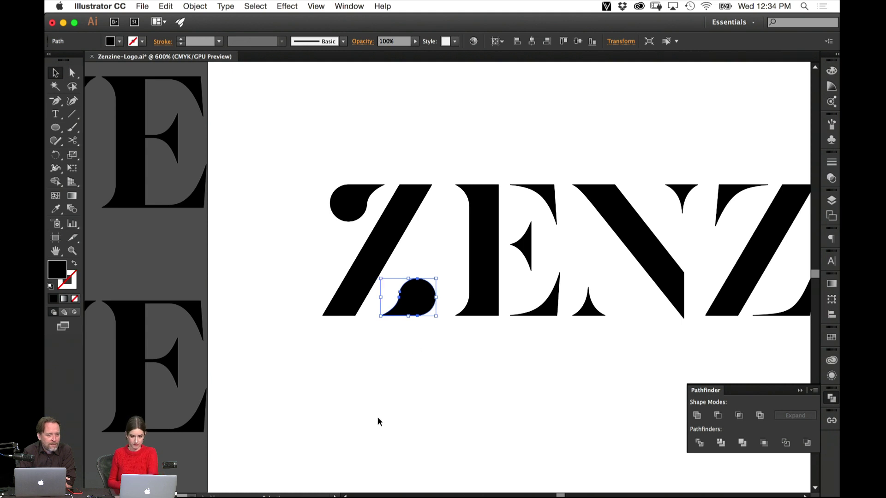
{"action": "left_click", "coordinate": [355, 211]}
{"action": "key", "text": "Left"}
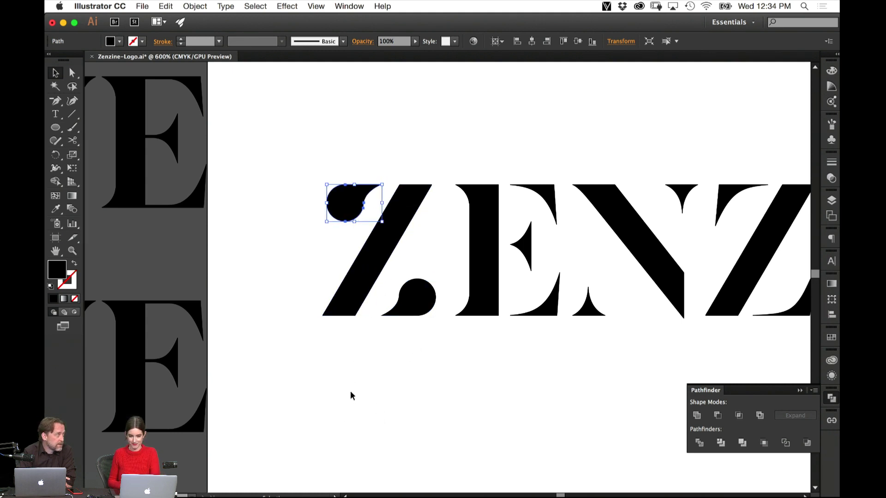
{"action": "left_click", "coordinate": [358, 373]}
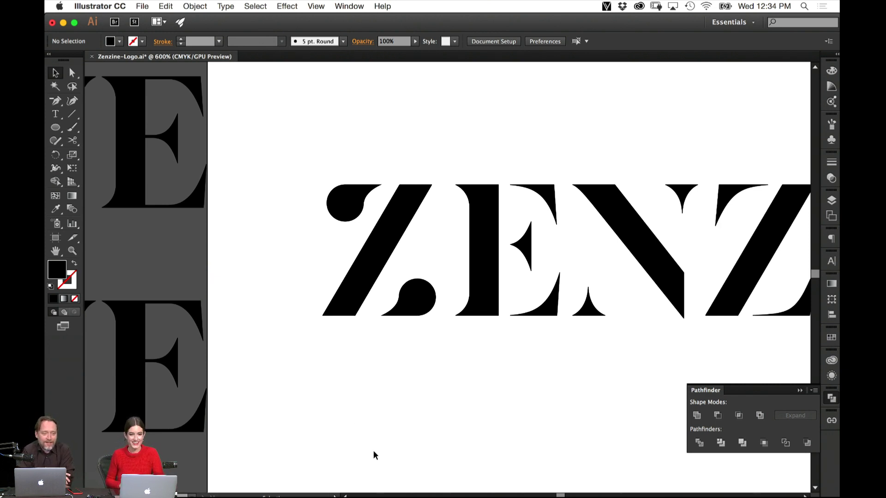
Copy the Z's lower teardrop along the baseline onto the first E's lower serif, aligning it with the serif's pointed tip.
{"action": "left_click_drag", "start_coordinate": [378, 473], "coordinate": [304, 454]}
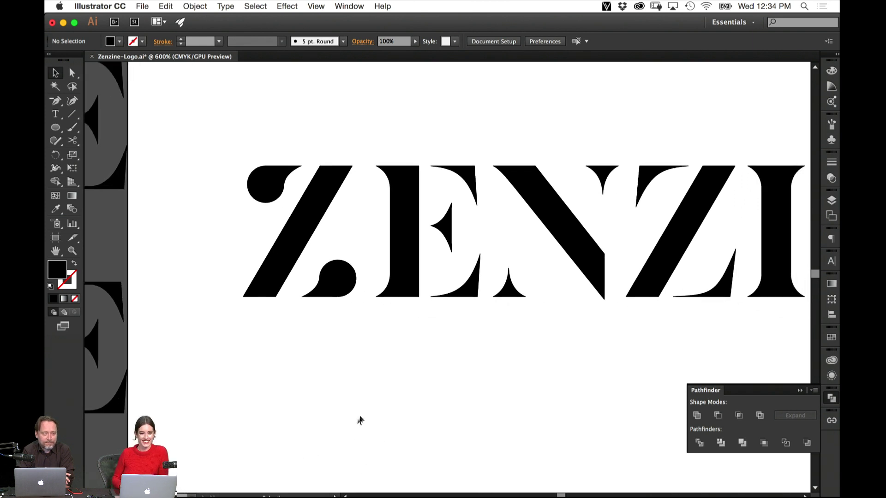
{"action": "key", "text": "super+equal"}
{"action": "key", "text": "super+equal"}
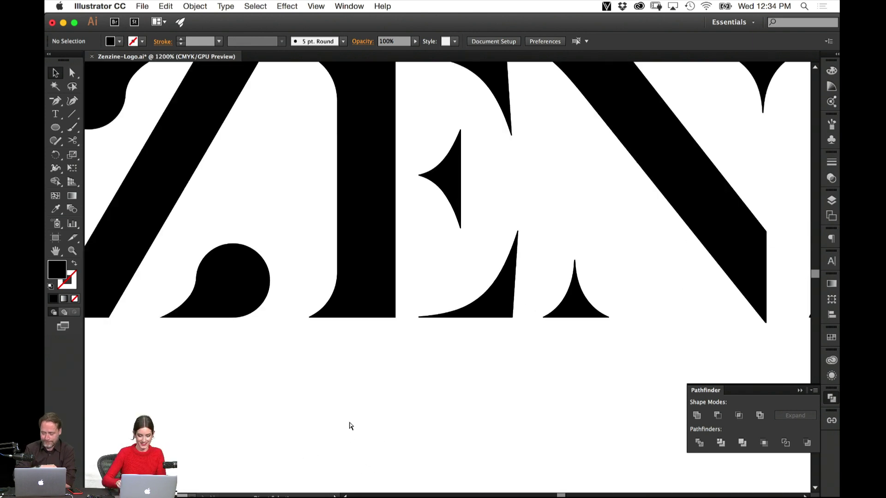
{"action": "scroll", "coordinate": [349, 422], "scroll_direction": "up", "scroll_amount": 5}
{"action": "scroll", "coordinate": [349, 423], "scroll_direction": "left", "scroll_amount": 3}
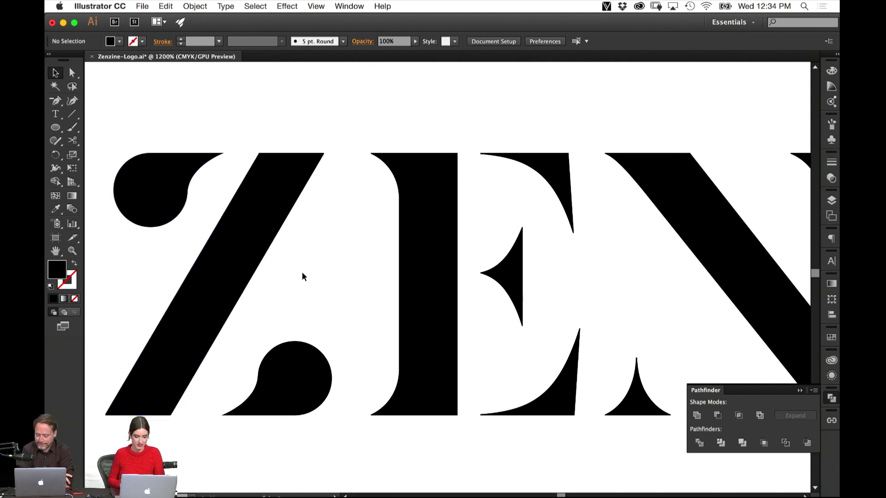
{"action": "left_click_drag", "start_coordinate": [299, 400], "coordinate": [553, 413]}
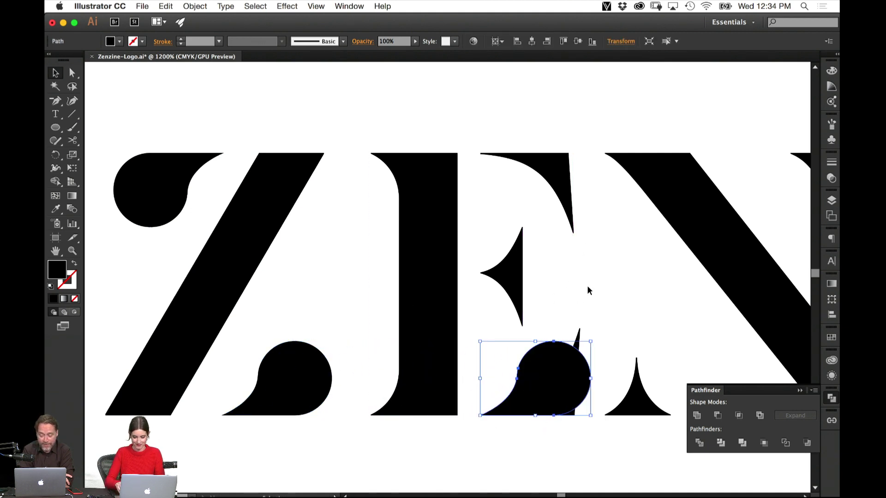
Ungroup the outlined logo into separate letters and clear the selection.
{"action": "key", "text": "super+equal"}
{"action": "left_click_drag", "start_coordinate": [607, 296], "coordinate": [466, 223]}
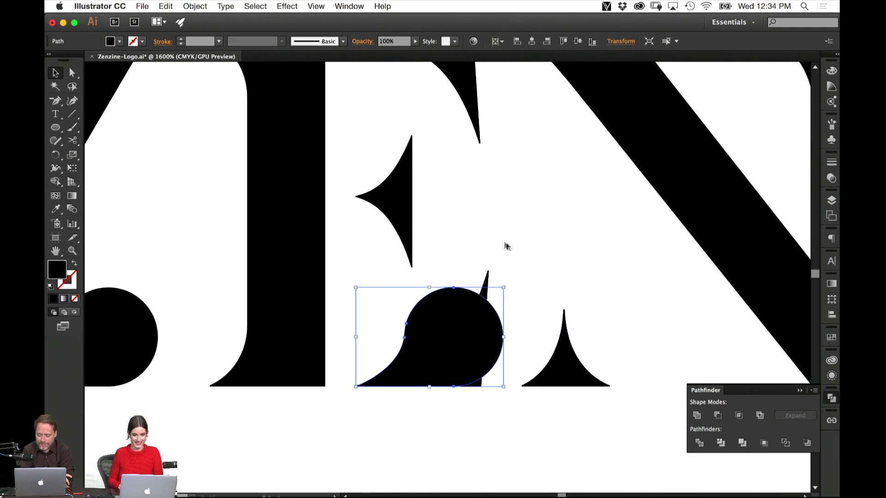
{"action": "left_click", "coordinate": [487, 281]}
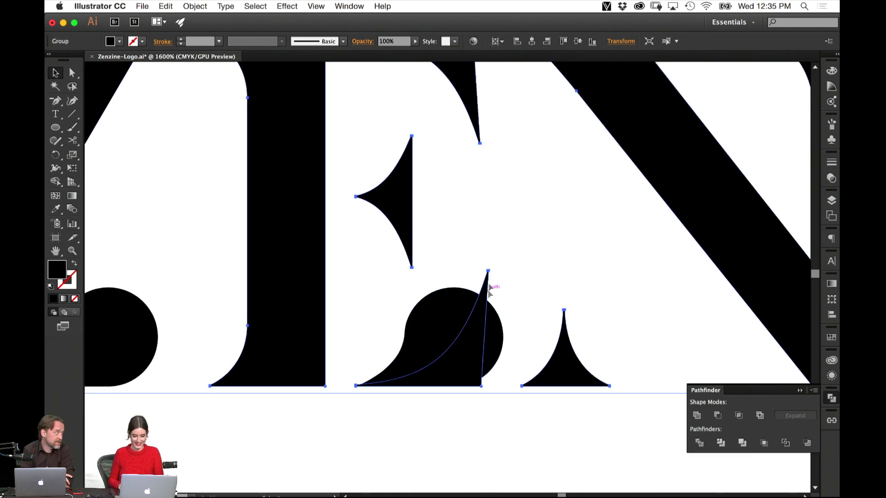
{"action": "key", "text": "super+8"}
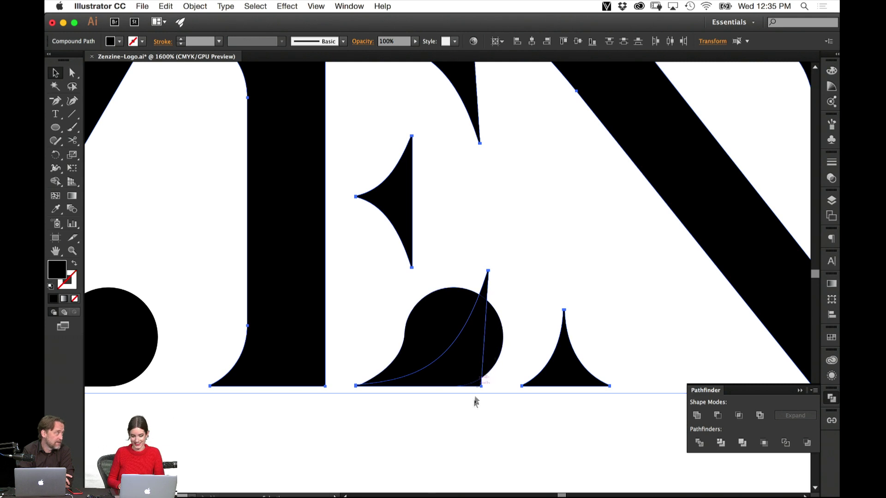
{"action": "left_click", "coordinate": [461, 450]}
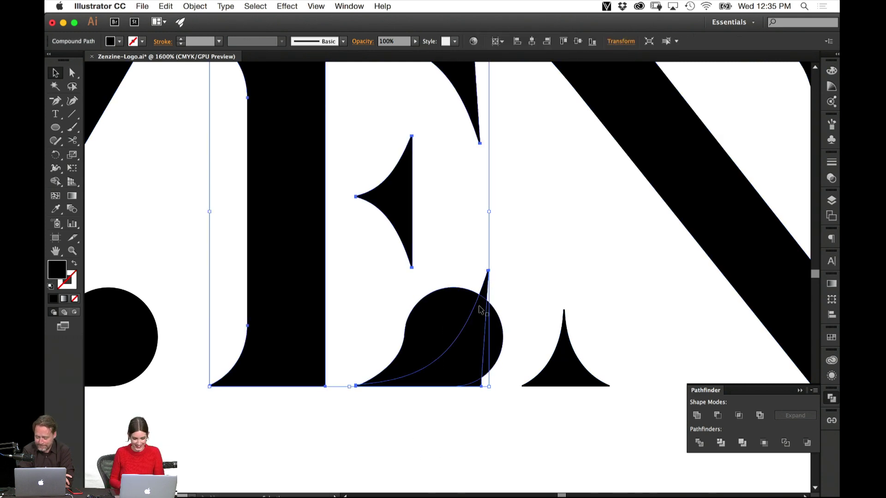
Isolate the first E's compound path, delete the old pointed lower serif, and exit isolation.
{"action": "double_click", "coordinate": [480, 313]}
{"action": "double_click", "coordinate": [486, 283]}
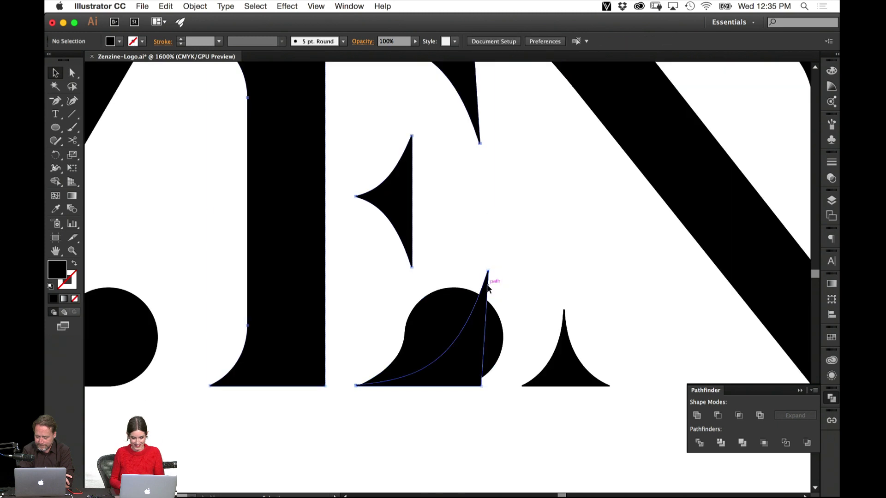
{"action": "double_click", "coordinate": [486, 296]}
{"action": "key", "text": "Delete"}
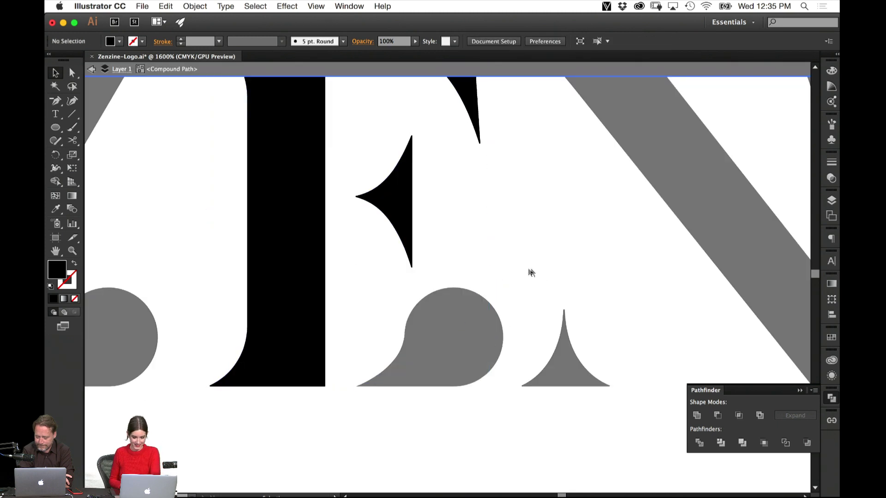
{"action": "double_click", "coordinate": [528, 269]}
Duplicate the E's lower teardrop straight up over the middle serif.
{"action": "scroll", "coordinate": [481, 370], "scroll_direction": "up", "scroll_amount": 3}
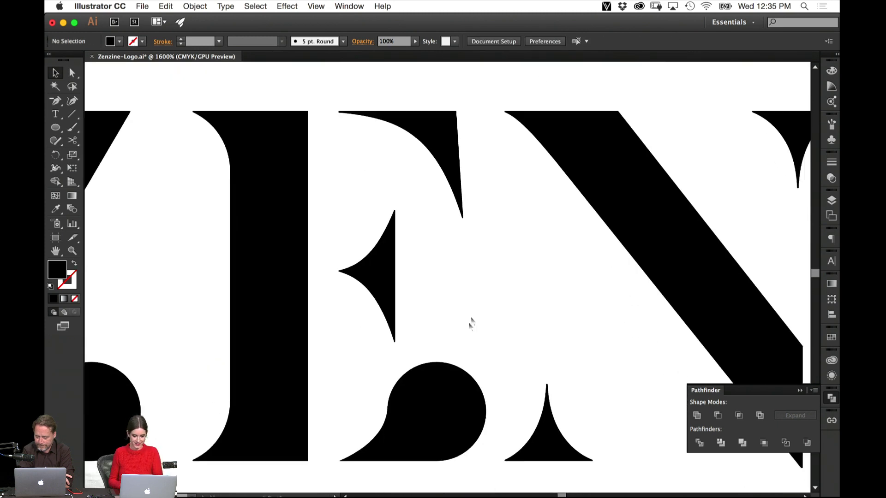
{"action": "left_click", "coordinate": [454, 401]}
{"action": "left_click_drag", "start_coordinate": [455, 401], "coordinate": [455, 283]}
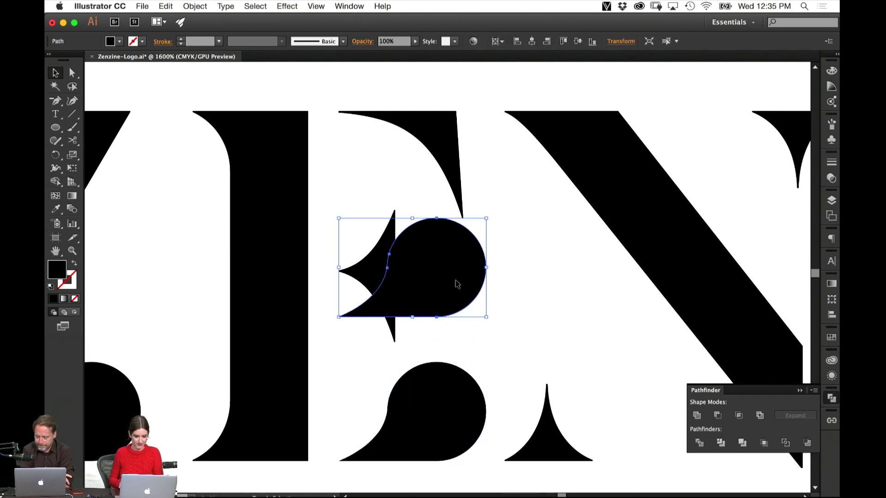
Reflect the duplicated teardrop across the horizontal axis and move it onto the E's upper serif, flush with the letter's top edge.
{"action": "left_click", "coordinate": [197, 6]}
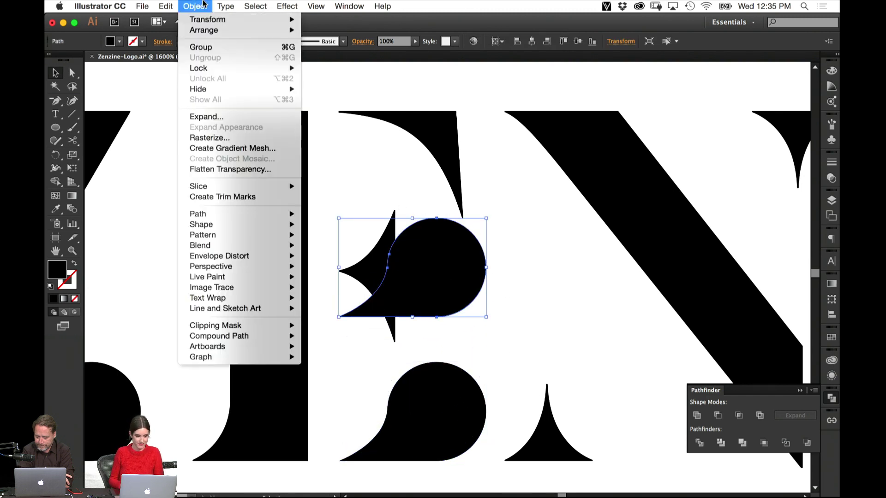
{"action": "mouse_move", "coordinate": [290, 20]}
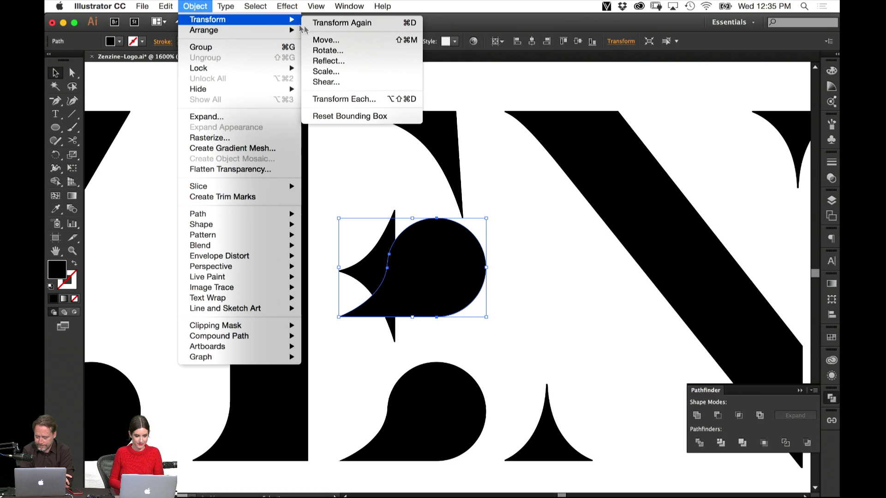
{"action": "left_click", "coordinate": [329, 61]}
{"action": "left_click", "coordinate": [88, 109]}
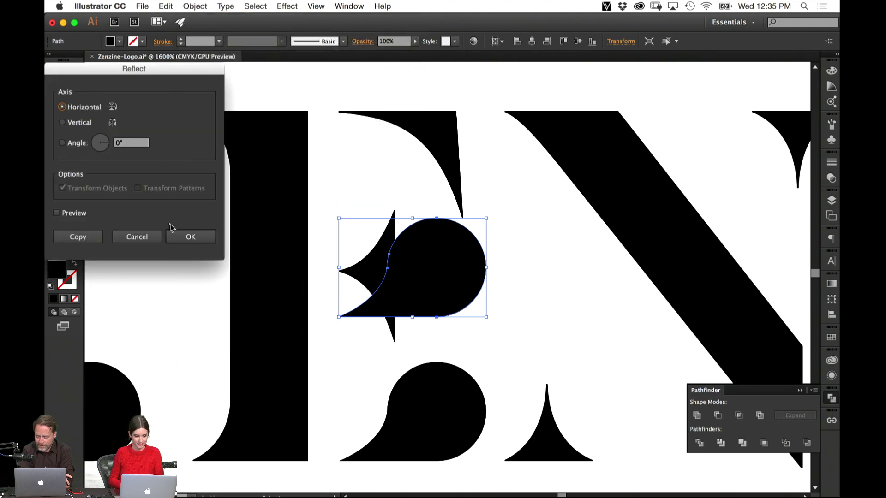
{"action": "left_click", "coordinate": [171, 231]}
{"action": "left_click_drag", "start_coordinate": [435, 267], "coordinate": [441, 173]}
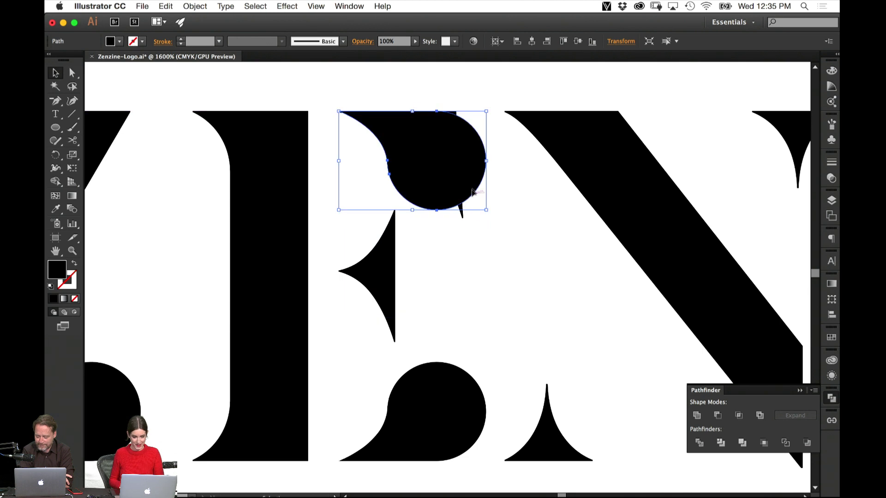
Isolate the first E's compound path, delete the old pointed upper serif behind the teardrop, and exit isolation.
{"action": "left_click", "coordinate": [462, 214]}
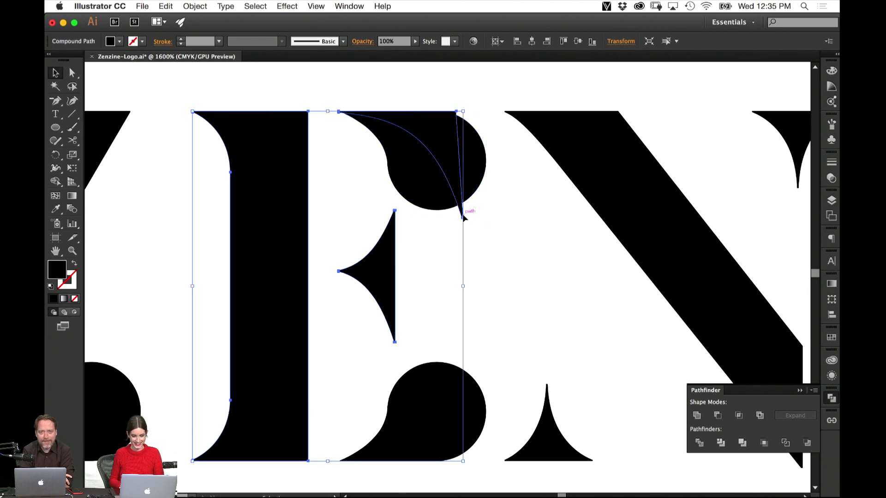
{"action": "double_click", "coordinate": [458, 159]}
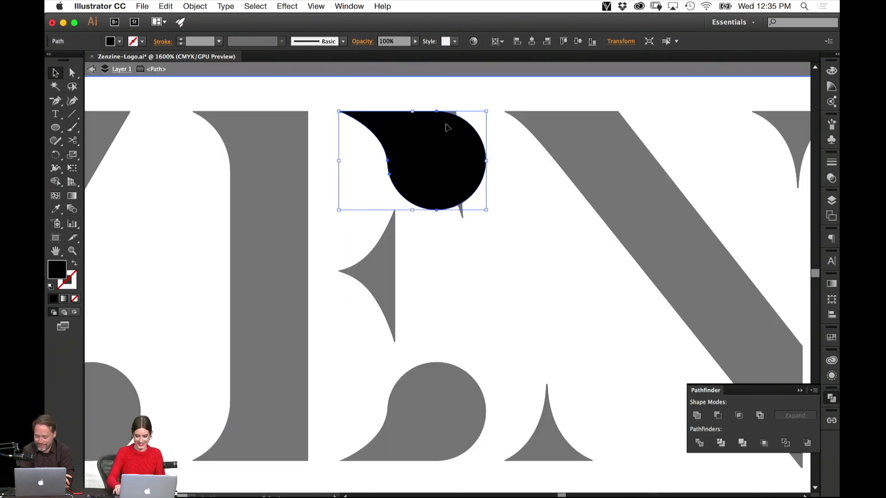
{"action": "key", "text": "super+equal"}
{"action": "scroll", "coordinate": [461, 161], "scroll_direction": "up", "scroll_amount": 5}
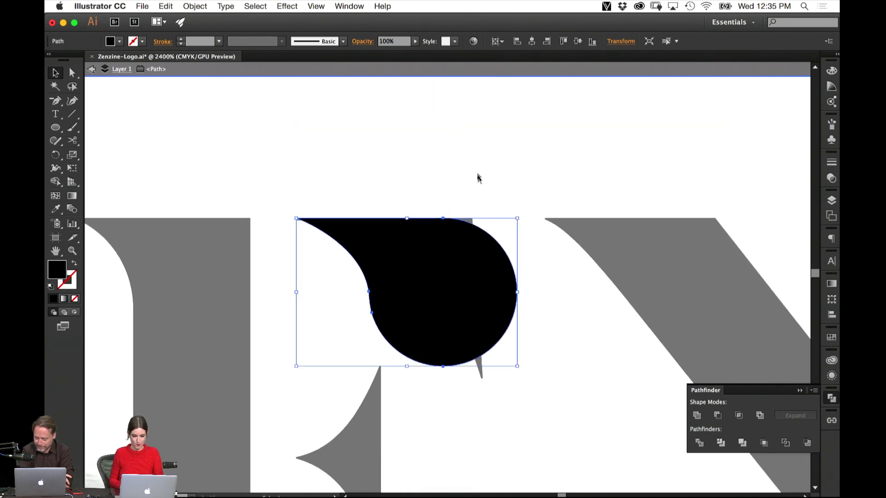
{"action": "left_click", "coordinate": [468, 207]}
{"action": "key", "text": "Escape"}
{"action": "left_click", "coordinate": [469, 221]}
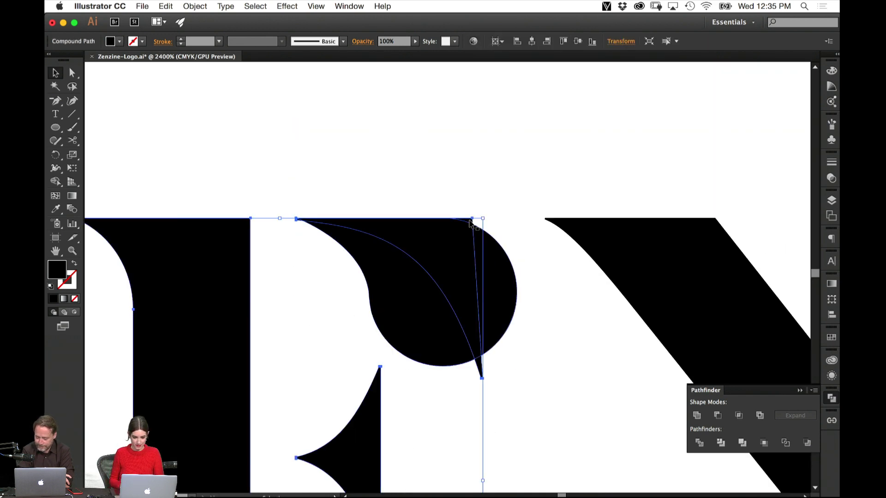
{"action": "double_click", "coordinate": [470, 222]}
{"action": "left_click", "coordinate": [469, 222]}
{"action": "key", "text": "Delete"}
{"action": "key", "text": "Escape"}
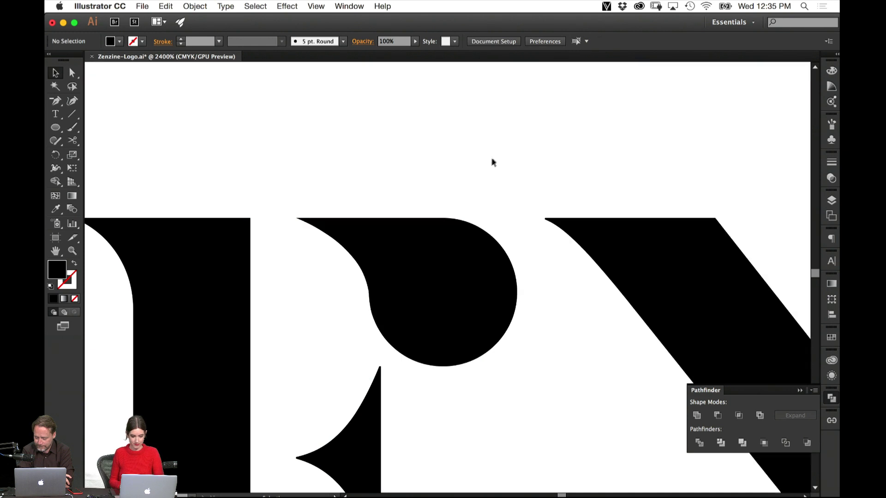
Group the first Z's stem and teardrop serifs, and duplicate the group horizontally over the second Z.
{"action": "left_click_drag", "start_coordinate": [488, 376], "coordinate": [480, 192]}
{"action": "key", "text": "super+minus"}
{"action": "key", "text": "super+minus"}
{"action": "key", "text": "super+minus"}
{"action": "key", "text": "super+minus"}
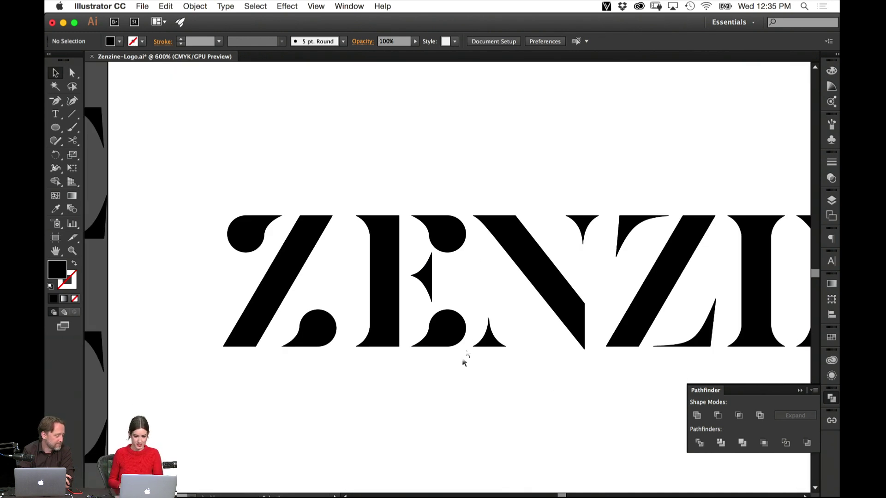
{"action": "left_click_drag", "start_coordinate": [649, 236], "coordinate": [573, 260]}
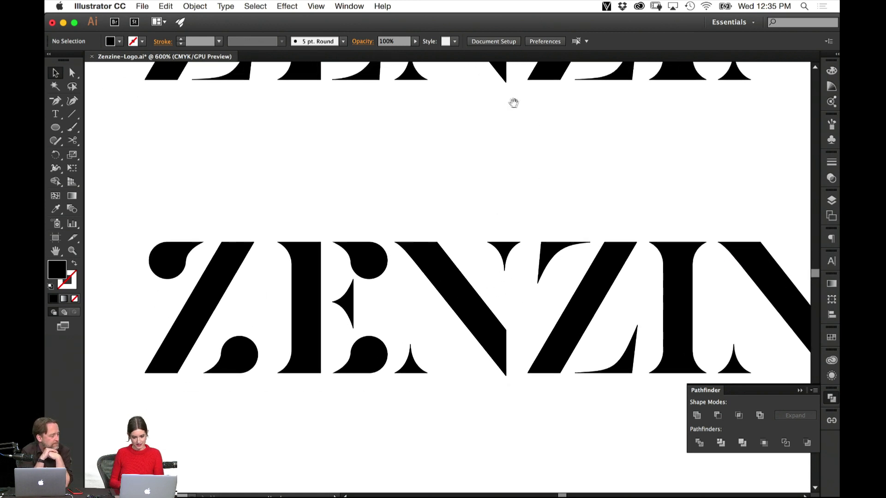
{"action": "left_click_drag", "start_coordinate": [413, 423], "coordinate": [394, 429]}
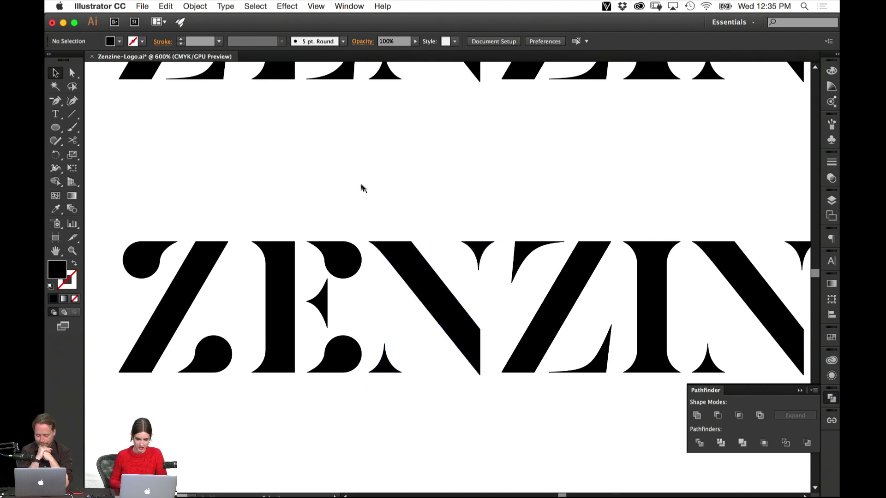
{"action": "left_click_drag", "start_coordinate": [128, 215], "coordinate": [205, 431]}
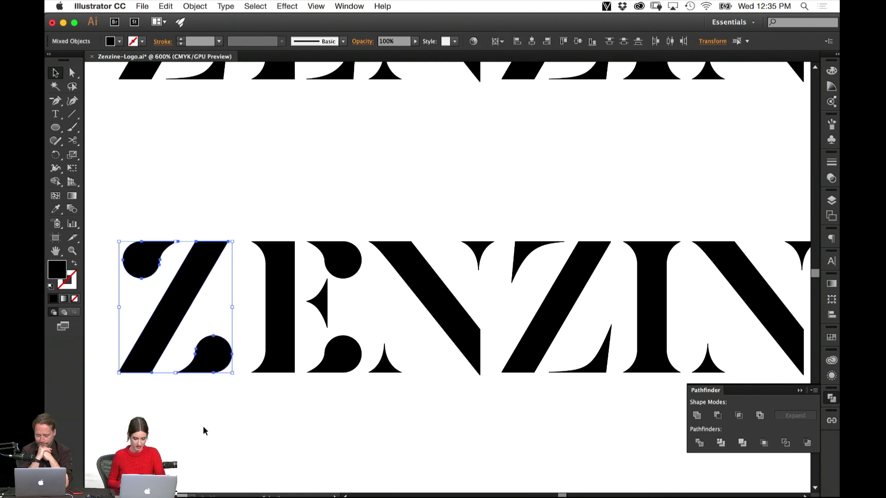
{"action": "key", "text": "super+g"}
{"action": "left_click_drag", "start_coordinate": [161, 301], "coordinate": [544, 301]}
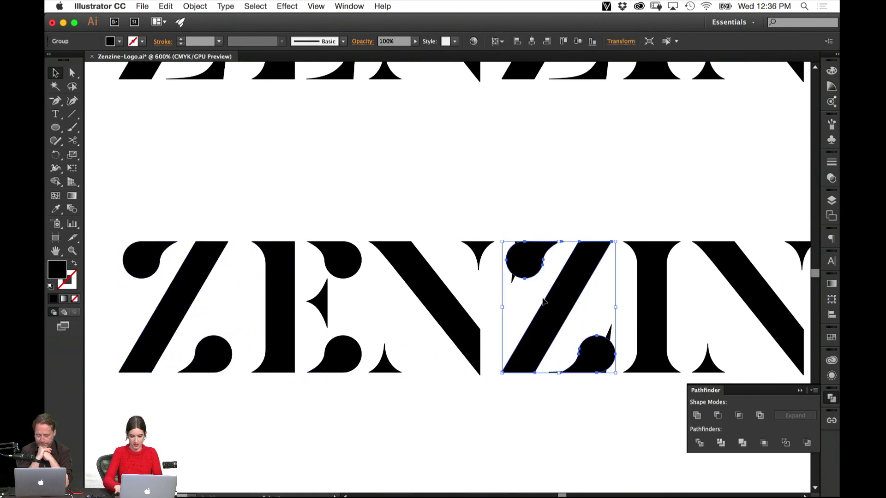
Remove the old pointed-serif second Z from beneath the duplicate, keeping the teardrop Z in place.
{"action": "key", "text": "Delete"}
{"action": "left_click", "coordinate": [561, 322]}
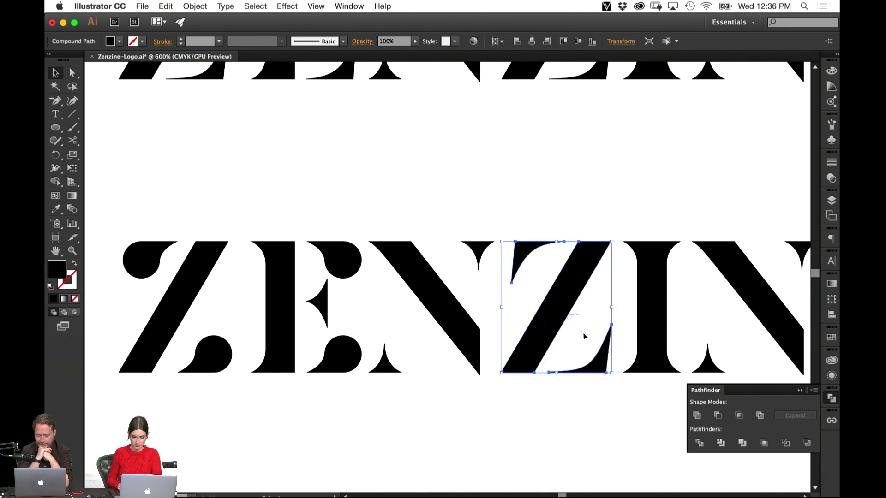
{"action": "key", "text": "Delete"}
{"action": "key", "text": "super+z"}
{"action": "key", "text": "super+z"}
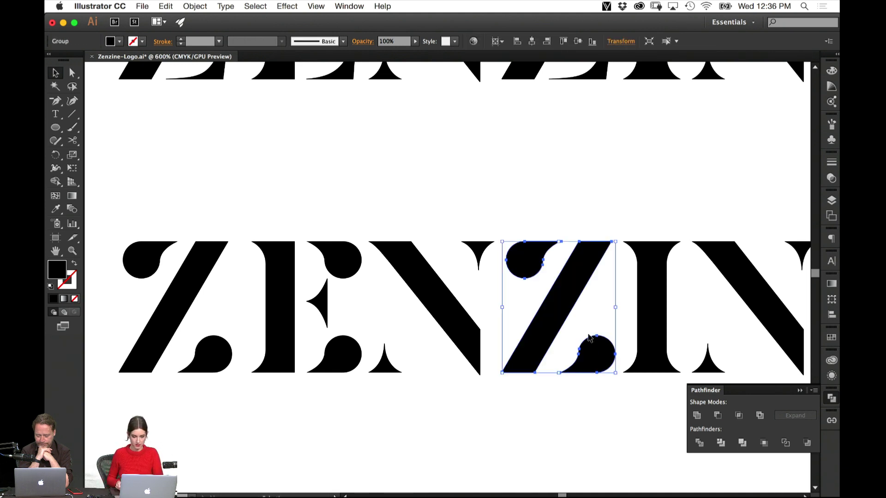
Select the whole teardrop version of the logo, duplicate it straight down, and clear the selection.
{"action": "left_click_drag", "start_coordinate": [637, 192], "coordinate": [487, 174]}
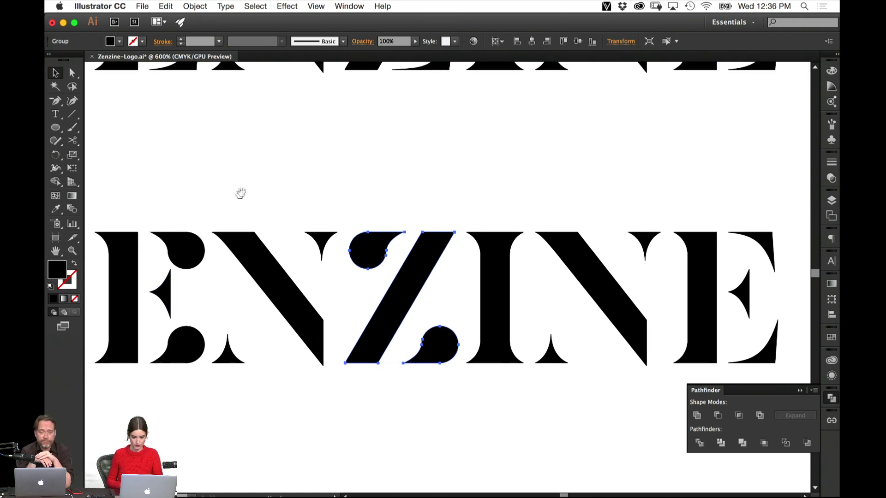
{"action": "left_click_drag", "start_coordinate": [240, 192], "coordinate": [430, 169]}
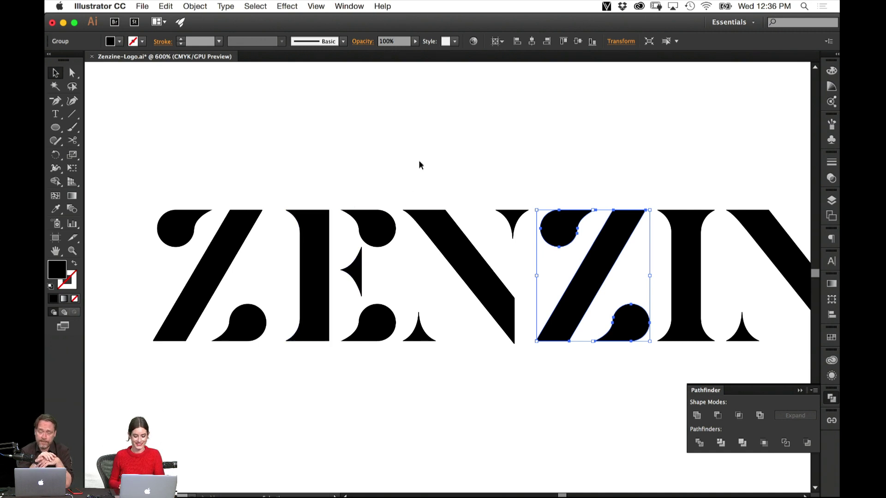
{"action": "key", "text": "super+equal"}
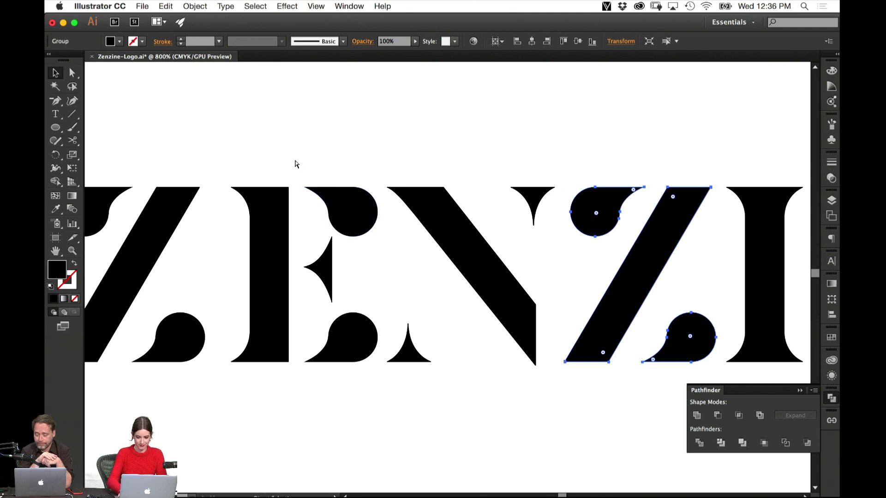
{"action": "key", "text": "super+minus"}
{"action": "key", "text": "super+minus"}
{"action": "key", "text": "super+a"}
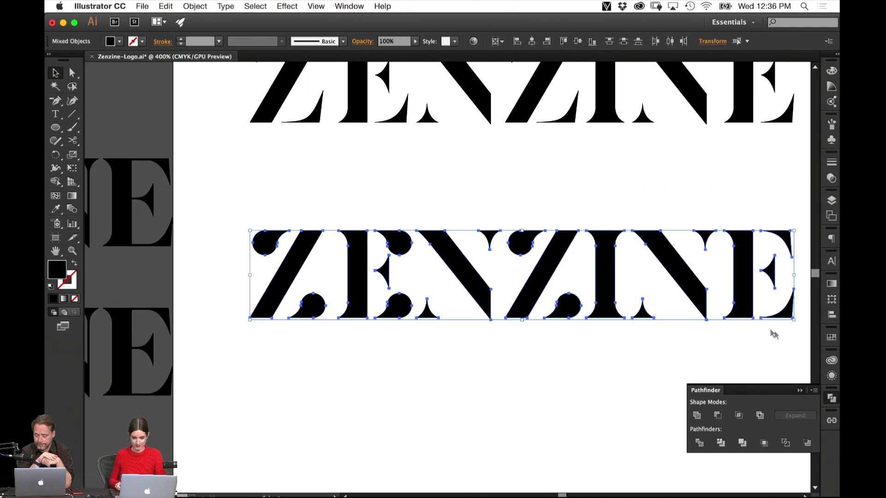
{"action": "left_click_drag", "start_coordinate": [401, 245], "coordinate": [399, 437]}
{"action": "left_click", "coordinate": [408, 386]}
Isolate the first E's compound path in the upper teardrop logo and draw a small circle over its pointed middle serif.
{"action": "key", "text": "super+equal"}
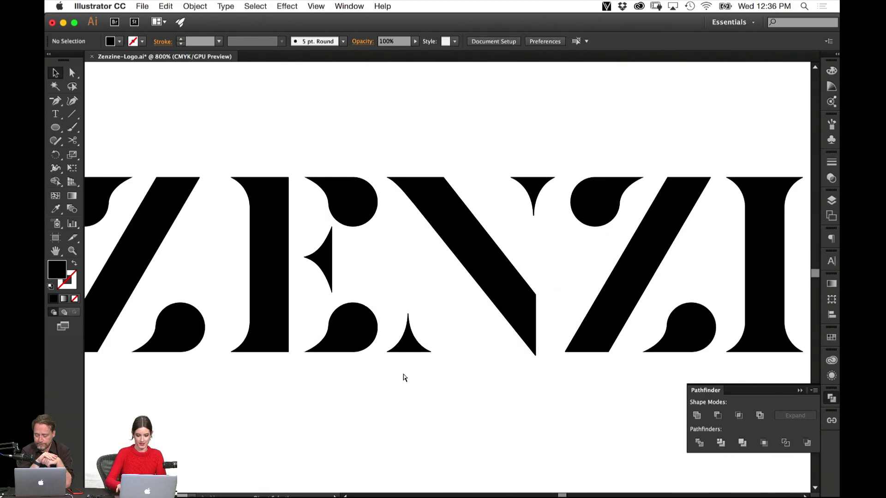
{"action": "left_click_drag", "start_coordinate": [341, 364], "coordinate": [437, 418]}
{"action": "left_click", "coordinate": [417, 317]}
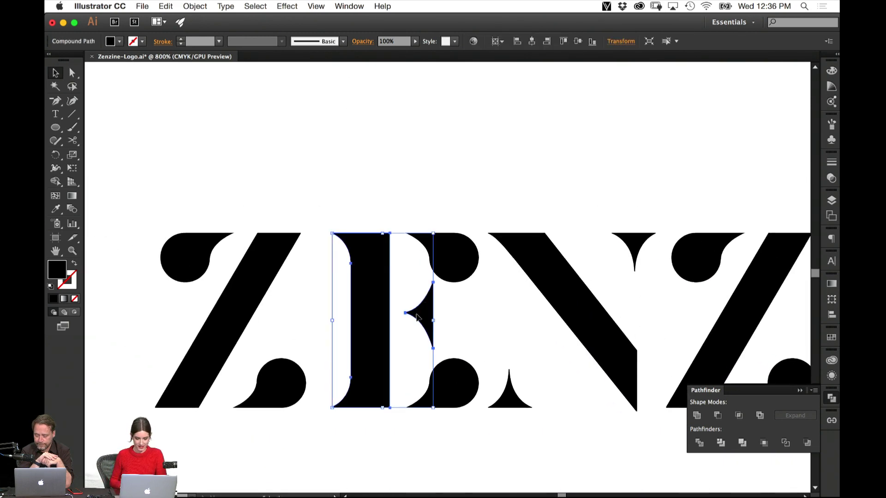
{"action": "double_click", "coordinate": [422, 322]}
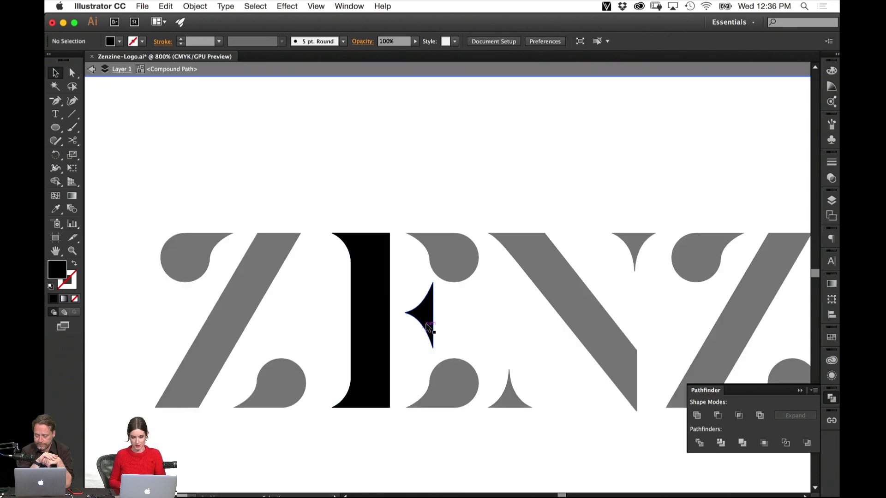
{"action": "left_click", "coordinate": [427, 328]}
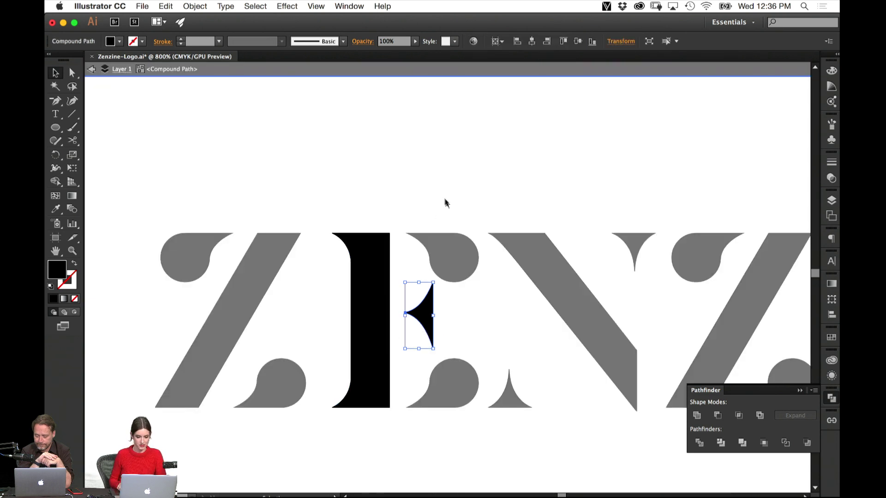
{"action": "left_click", "coordinate": [436, 201]}
{"action": "key", "text": "super+equal"}
{"action": "key", "text": "super+equal"}
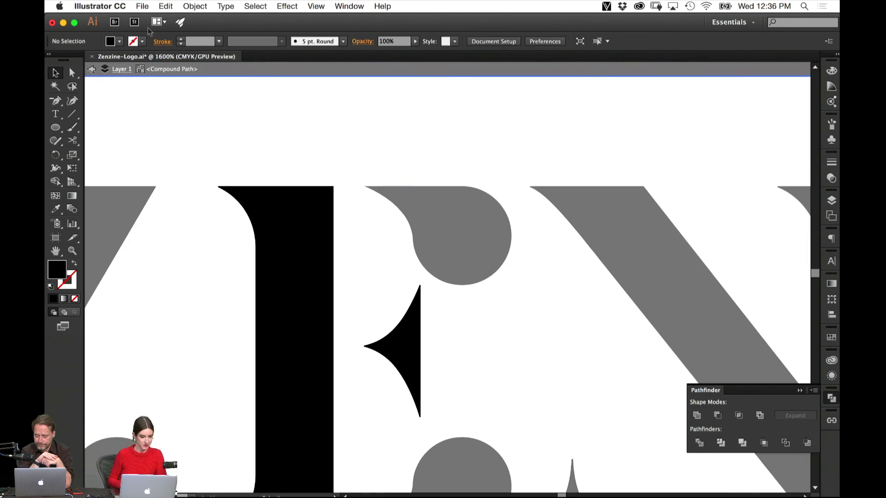
{"action": "left_click", "coordinate": [50, 119]}
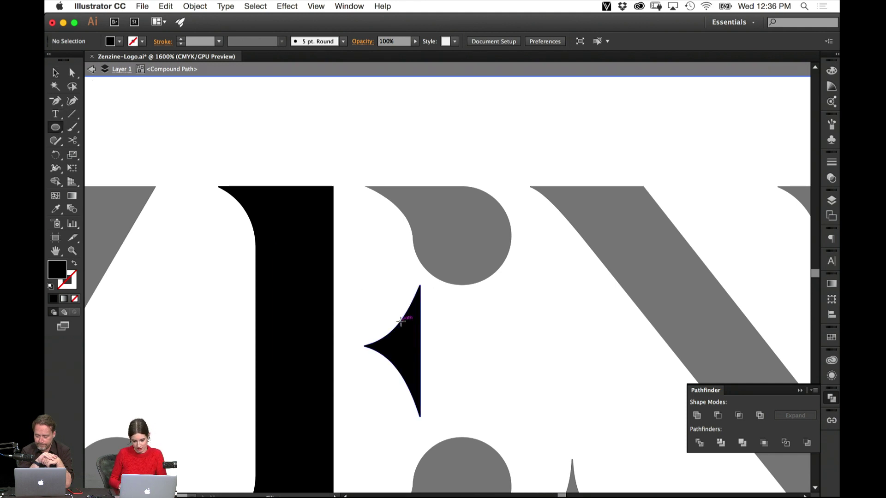
{"action": "mouse_move", "coordinate": [432, 359]}
{"action": "left_mouse_down"}
{"action": "mouse_move", "coordinate": [468, 388]}
{"action": "mouse_move", "coordinate": [430, 358]}
{"action": "mouse_move", "coordinate": [433, 364]}
{"action": "left_mouse_up"}
{"action": "key", "text": "v"}
{"action": "left_click", "coordinate": [484, 337]}
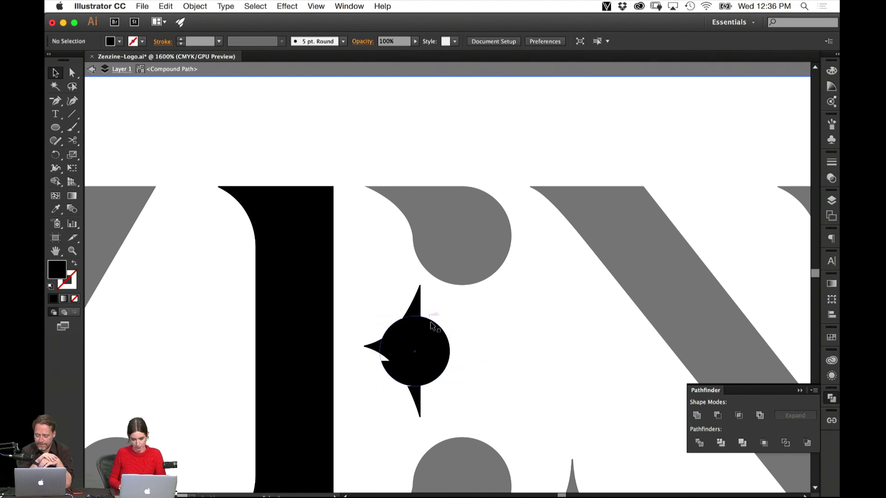
Try the E with only the circle by deleting its pointed middle serif, exit isolation, and review the logo versions.
{"action": "left_click", "coordinate": [419, 304]}
{"action": "key", "text": "Delete"}
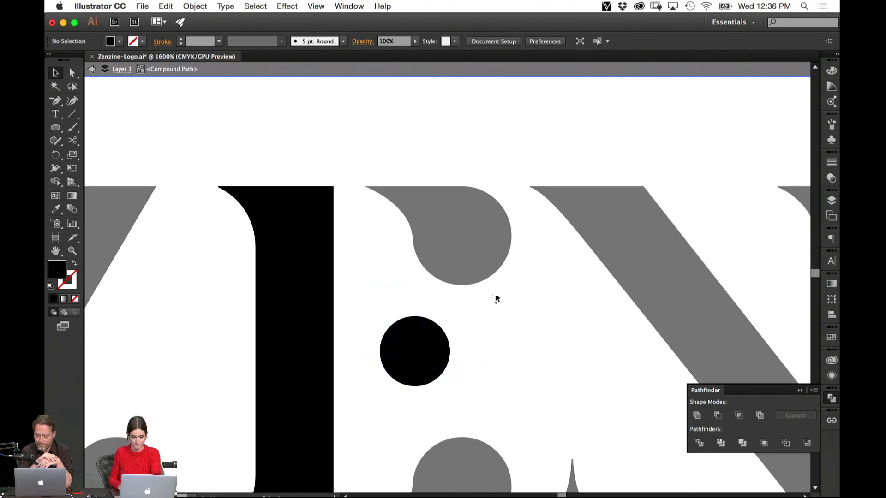
{"action": "double_click", "coordinate": [492, 364]}
{"action": "key", "text": "super+minus"}
{"action": "key", "text": "super+minus"}
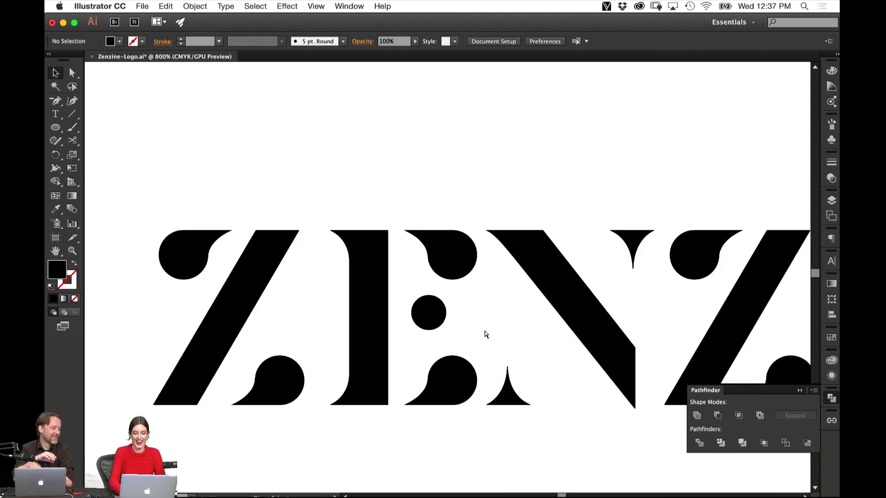
{"action": "key", "text": "super+0"}
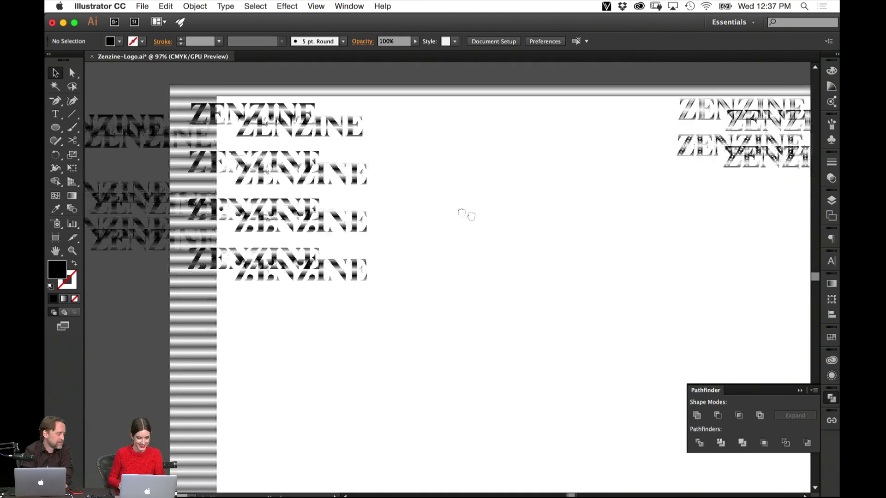
{"action": "key", "text": "super+plus"}
{"action": "key", "text": "super+plus"}
{"action": "key", "text": "super+plus"}
{"action": "key", "text": "super+plus"}
{"action": "key", "text": "super+plus"}
{"action": "key", "text": "super+plus"}
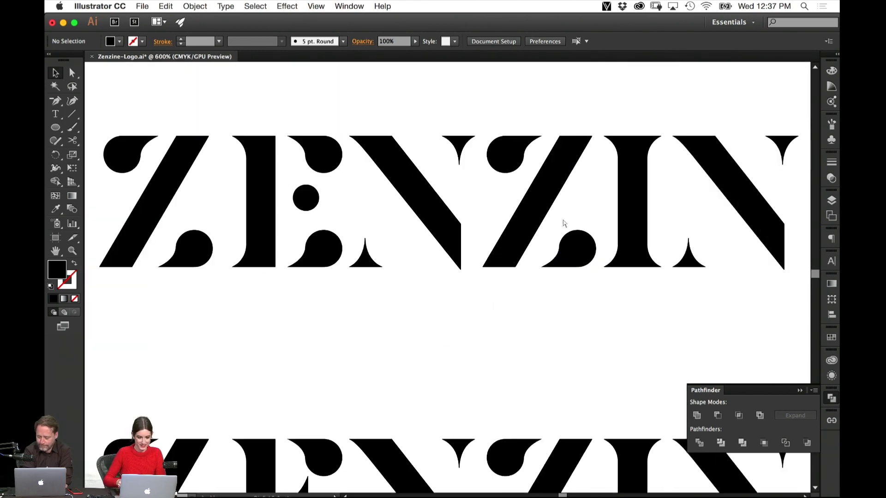
Isolate the first E's compound path, delete the pointed middle serif behind the circle, and exit isolation.
{"action": "double_click", "coordinate": [306, 197]}
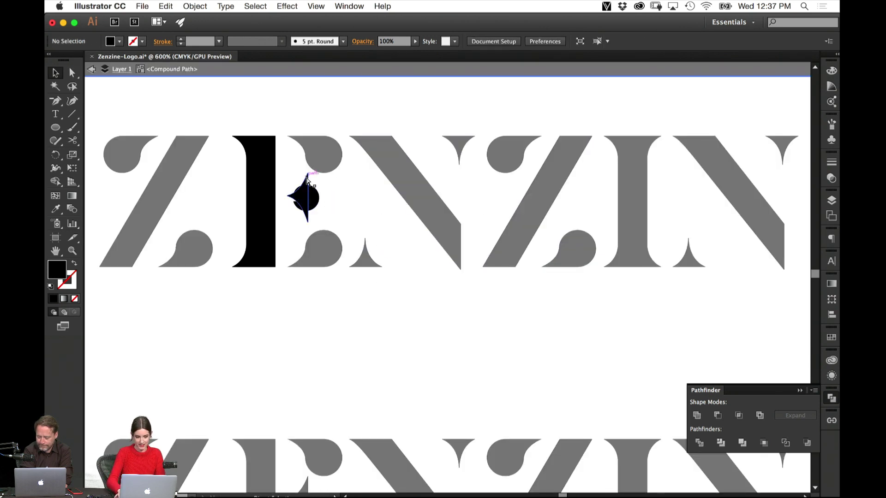
{"action": "key", "text": "super+plus"}
{"action": "key", "text": "super+plus"}
{"action": "key", "text": "super+plus"}
{"action": "left_click_drag", "start_coordinate": [290, 198], "coordinate": [589, 276]}
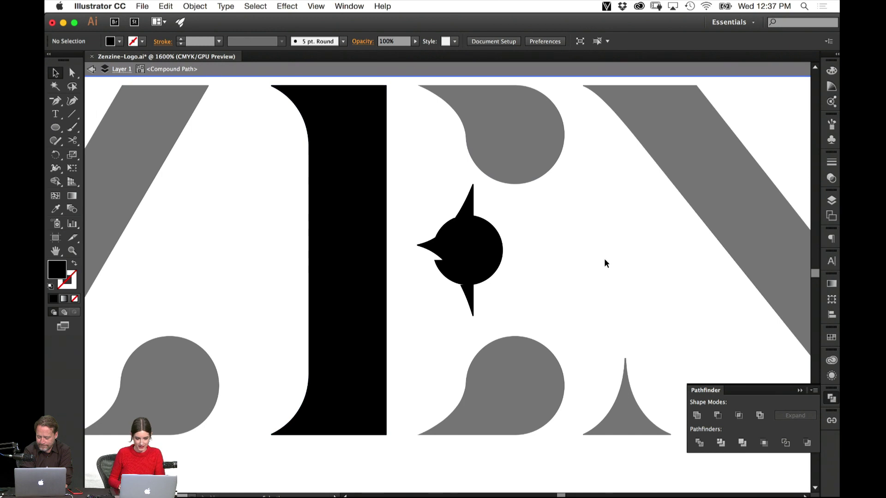
{"action": "double_click", "coordinate": [606, 263]}
{"action": "left_click", "coordinate": [470, 210]}
{"action": "double_click", "coordinate": [471, 204]}
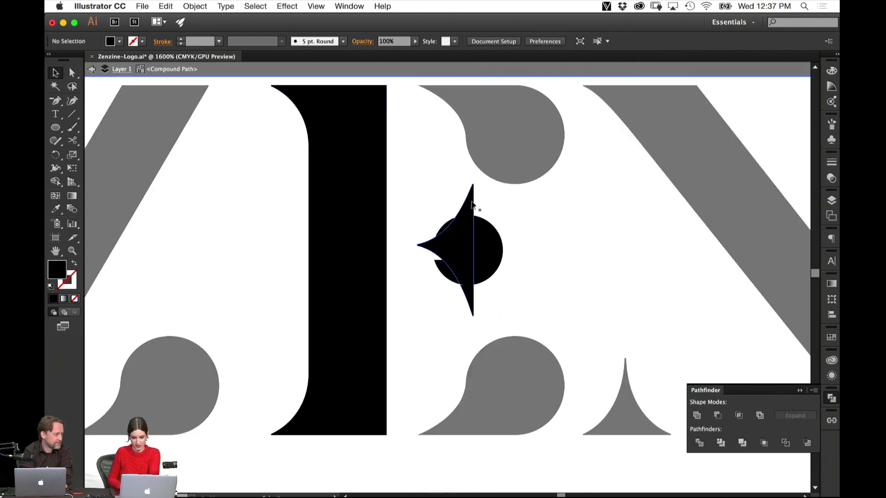
{"action": "left_click", "coordinate": [475, 198]}
{"action": "key", "text": "Delete"}
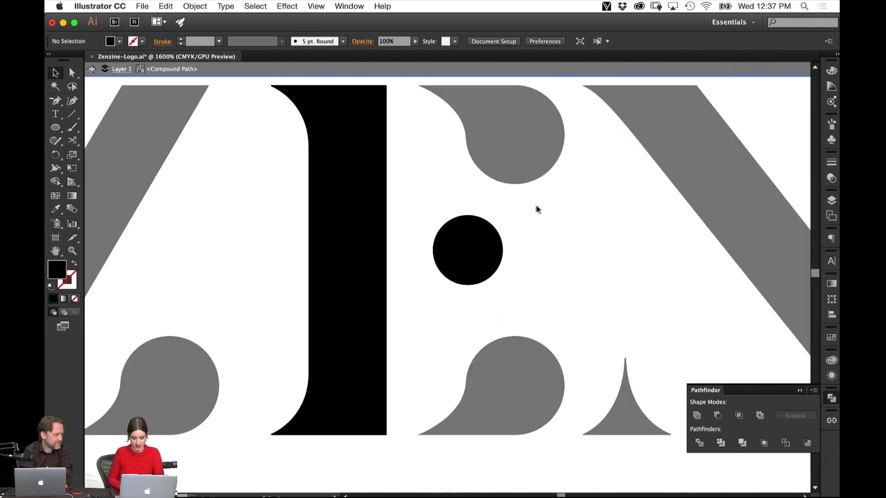
{"action": "double_click", "coordinate": [531, 198]}
Try to move the E's middle circle slightly to the right, and undo the move.
{"action": "key", "text": "super+equal"}
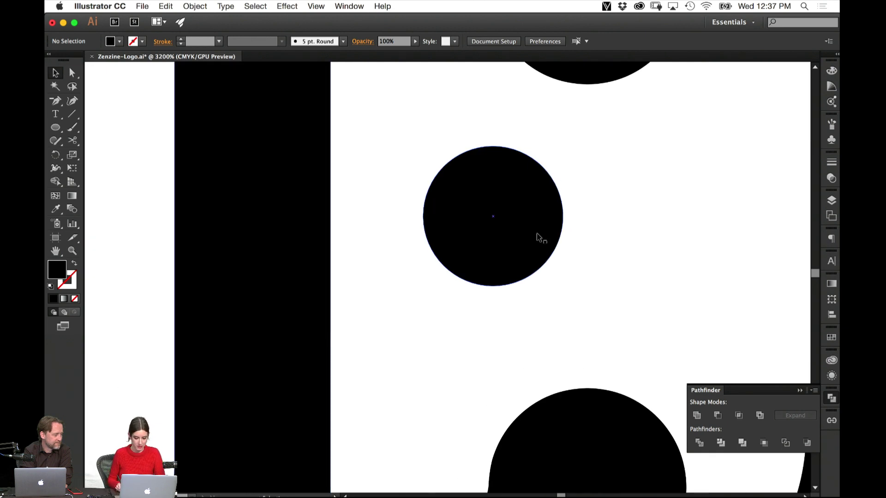
{"action": "left_click_drag", "start_coordinate": [538, 237], "coordinate": [572, 238]}
{"action": "key", "text": "super+z"}
{"action": "left_click", "coordinate": [582, 219]}
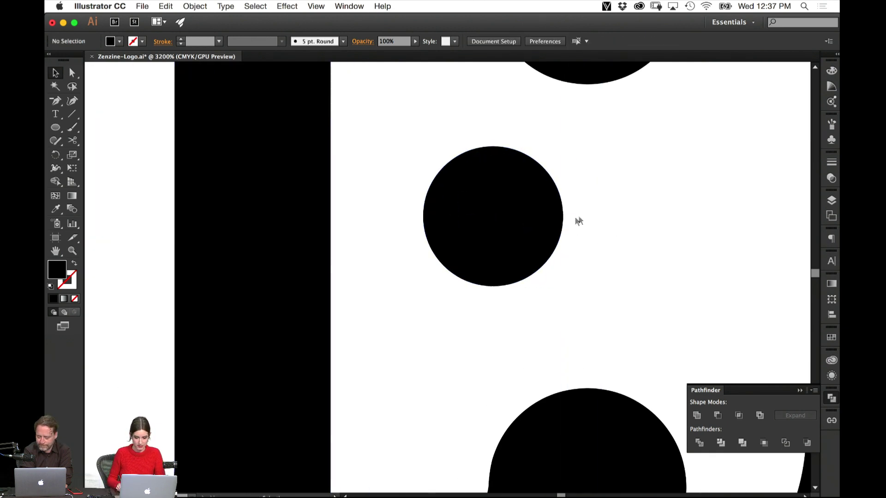
Isolate the first E's compound path, remove its middle circle, exit isolation, and restore the circle in place as a separate ellipse.
{"action": "left_click", "coordinate": [548, 226]}
{"action": "left_click", "coordinate": [530, 192]}
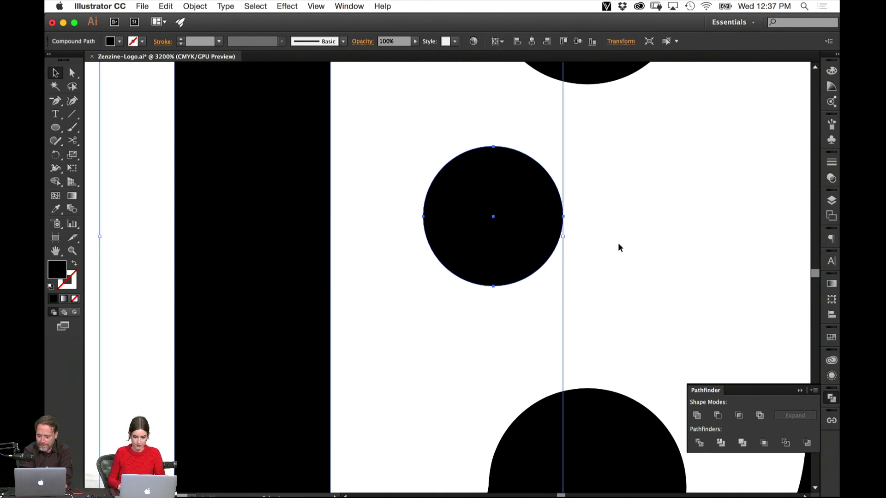
{"action": "double_click", "coordinate": [553, 232]}
{"action": "left_click", "coordinate": [562, 231]}
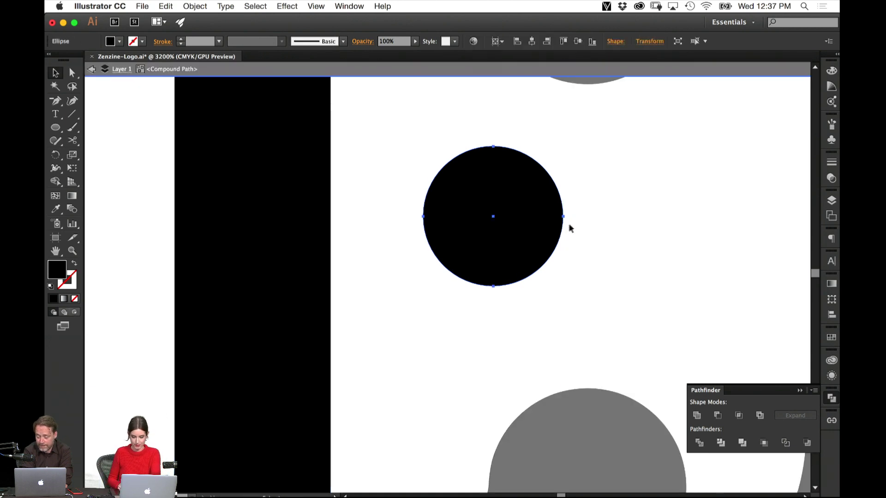
{"action": "key", "text": "Delete"}
{"action": "key", "text": "super+z"}
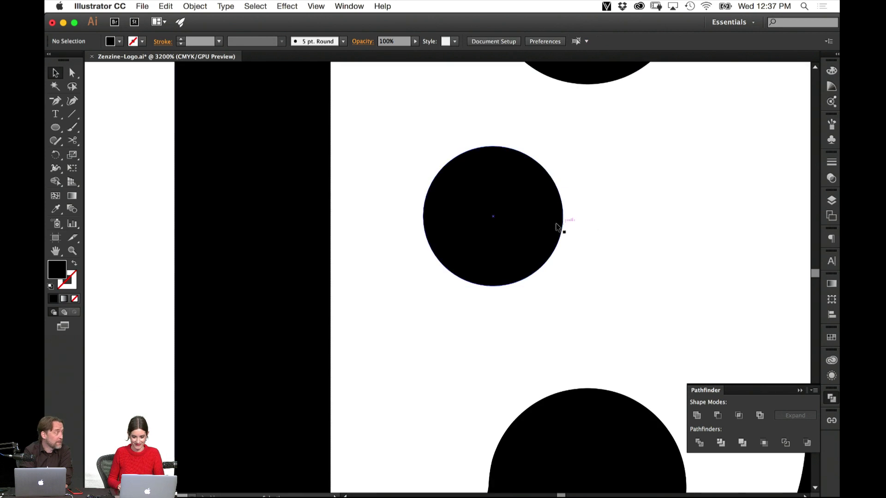
{"action": "left_click", "coordinate": [641, 215]}
{"action": "left_click", "coordinate": [561, 226]}
{"action": "key", "text": "Delete"}
{"action": "key", "text": "Escape"}
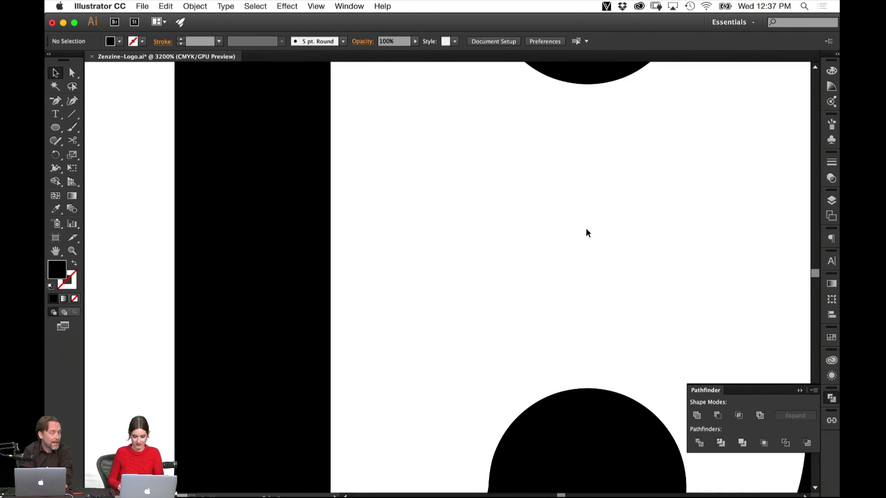
{"action": "key", "text": "super+z"}
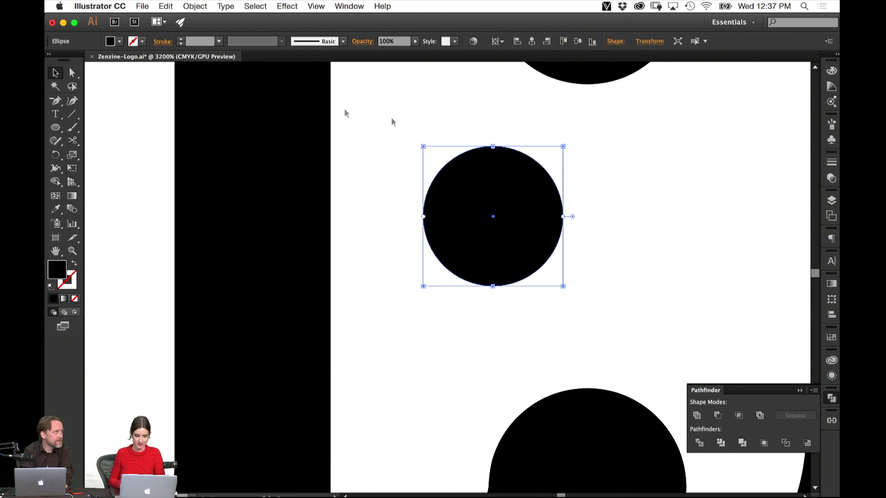
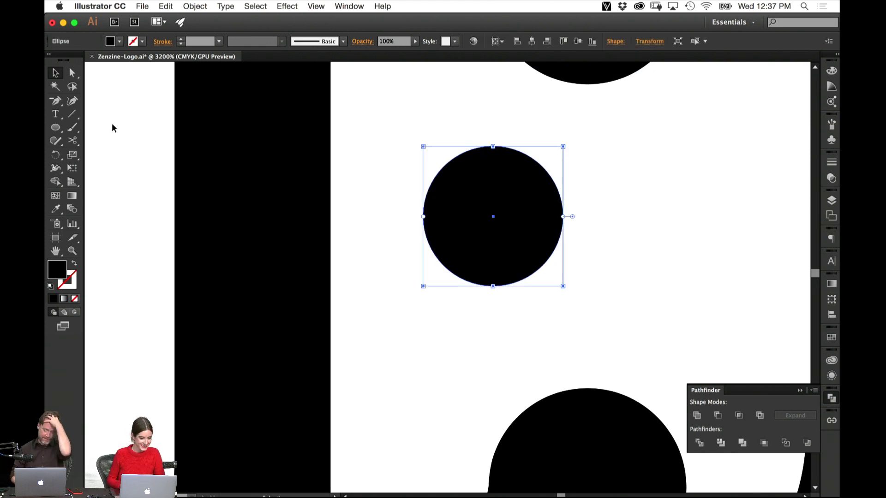
Try reshaping the E's middle circle with the Pen tool by adding an anchor point and a curve, and undo it.
{"action": "left_click_drag", "start_coordinate": [57, 105], "coordinate": [121, 88]}
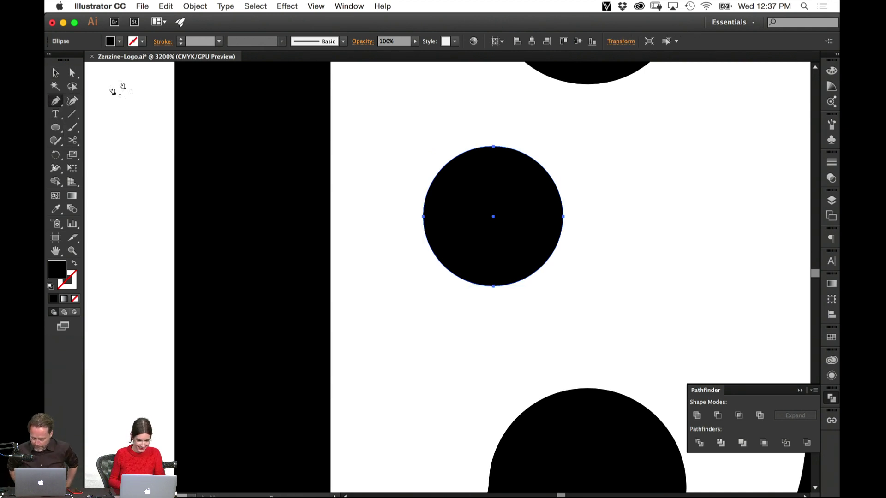
{"action": "left_click", "coordinate": [438, 175]}
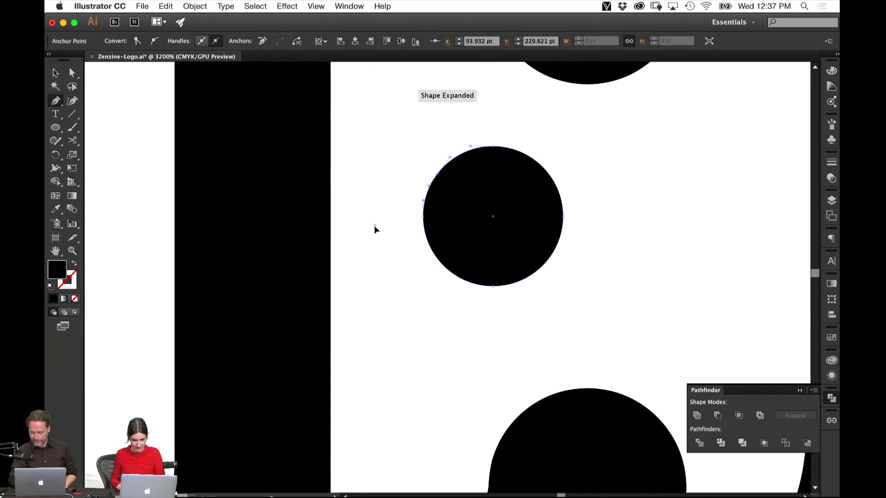
{"action": "left_click_drag", "start_coordinate": [374, 227], "coordinate": [359, 231]}
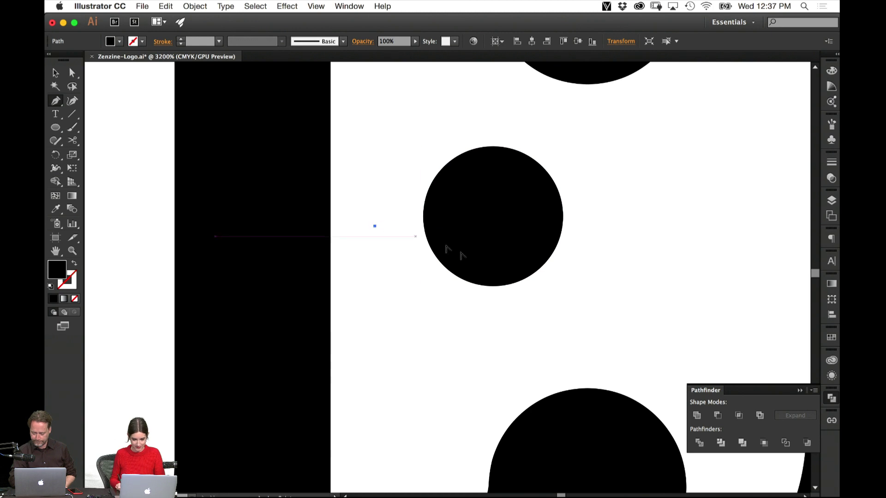
{"action": "left_click_drag", "start_coordinate": [478, 285], "coordinate": [481, 292]}
{"action": "key", "text": "ctrl+z"}
{"action": "key", "text": "ctrl+z"}
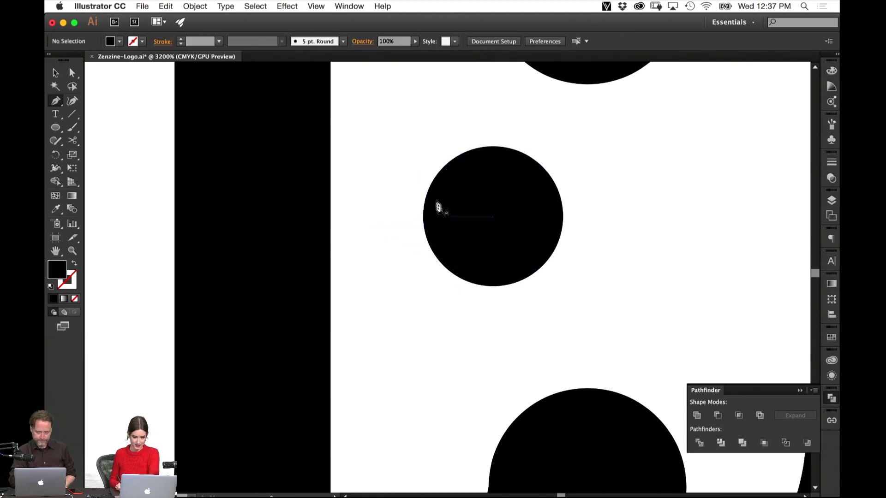
{"action": "key", "text": "v"}
Compare the E's middle circle with the pointed serif in the lower logo, isolating the lower E and exiting isolation.
{"action": "scroll", "coordinate": [431, 257], "scroll_direction": "down", "scroll_amount": 10}
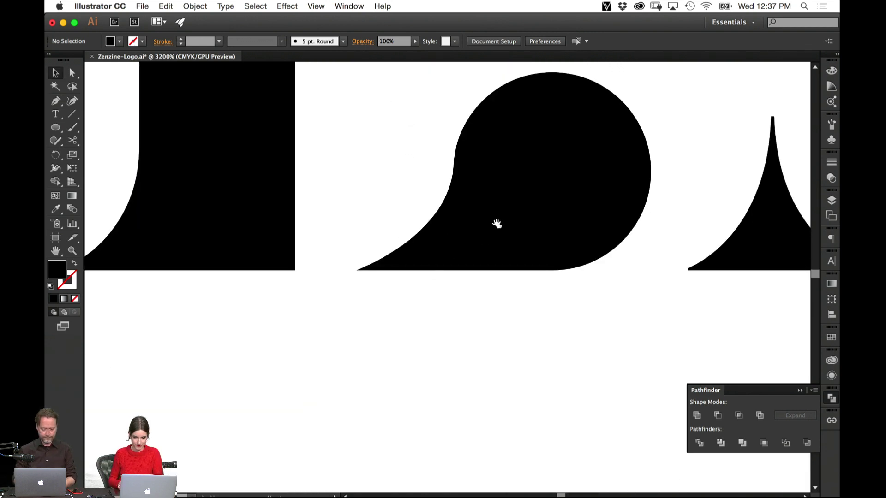
{"action": "key", "text": "ctrl+minus"}
{"action": "key", "text": "ctrl+minus"}
{"action": "key", "text": "ctrl+minus"}
{"action": "key", "text": "ctrl+minus"}
{"action": "key", "text": "ctrl+minus"}
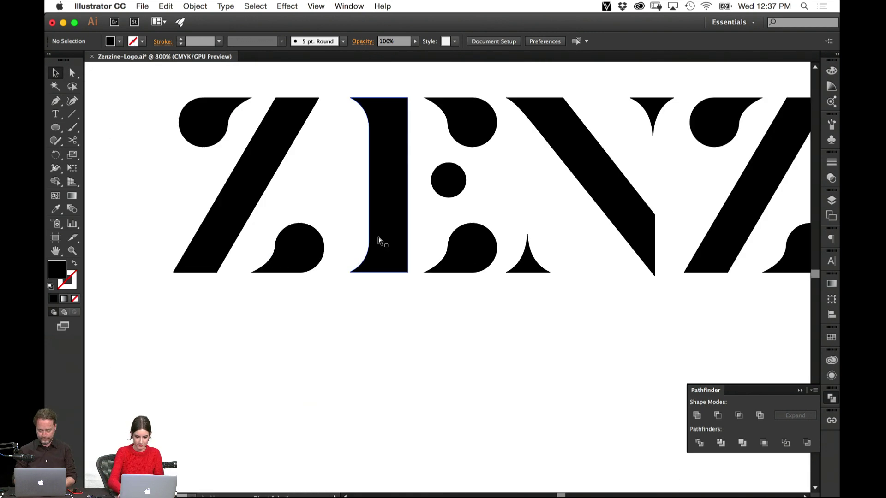
{"action": "scroll", "coordinate": [421, 358], "scroll_direction": "down", "scroll_amount": 5}
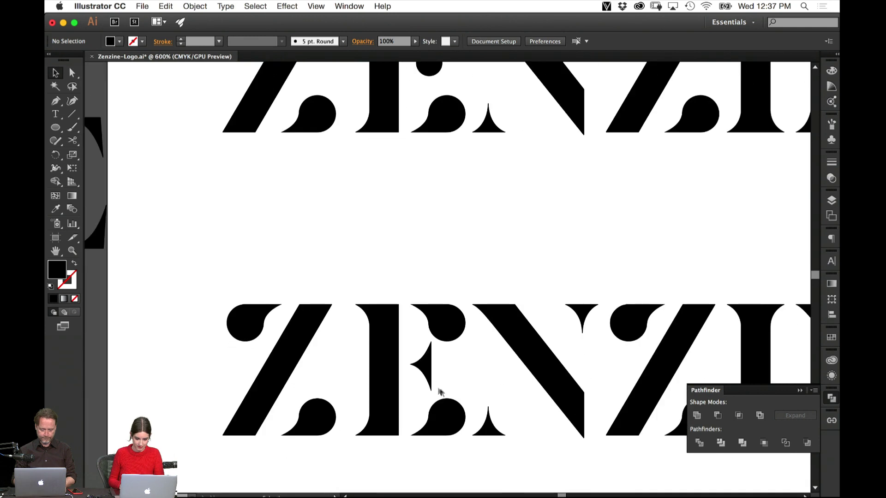
{"action": "left_click", "coordinate": [429, 376]}
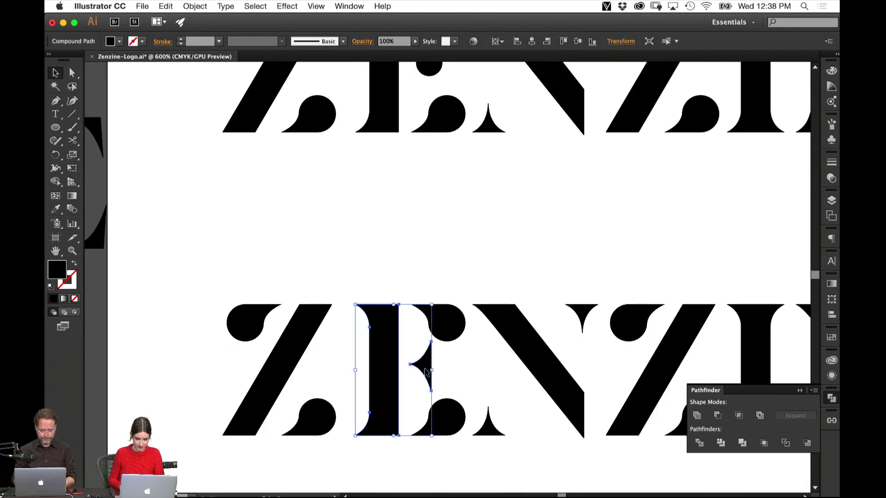
{"action": "double_click", "coordinate": [424, 370]}
{"action": "left_click", "coordinate": [426, 365]}
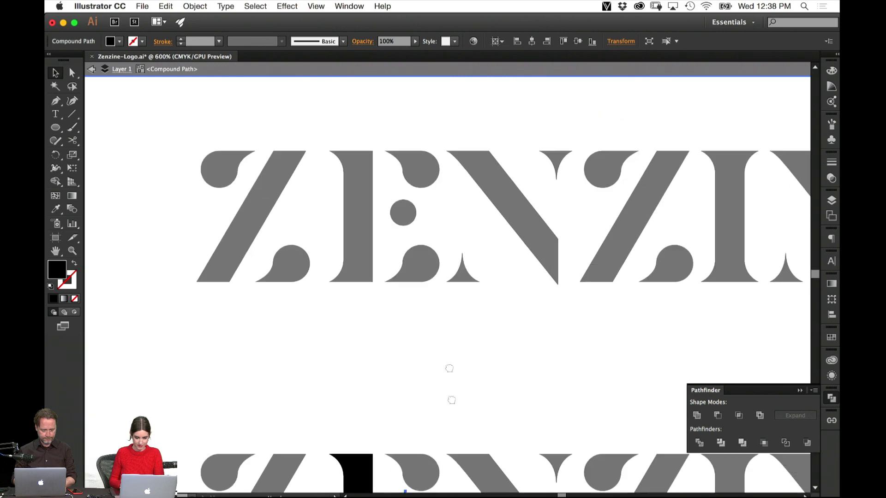
{"action": "scroll", "coordinate": [430, 353], "scroll_direction": "up", "scroll_amount": 5}
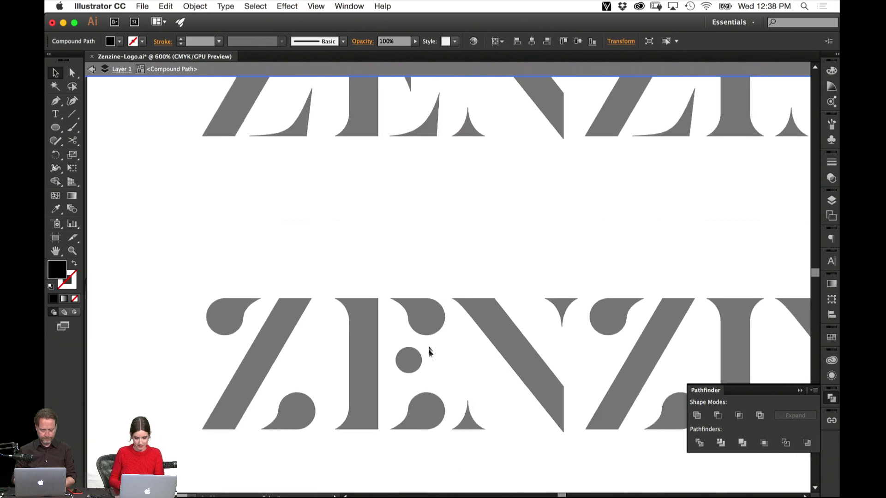
{"action": "double_click", "coordinate": [484, 252]}
Copy the first E's lower teardrop over the first N's bottom serif and rotate the copy a quarter turn clockwise.
{"action": "left_click_drag", "start_coordinate": [677, 217], "coordinate": [514, 140]}
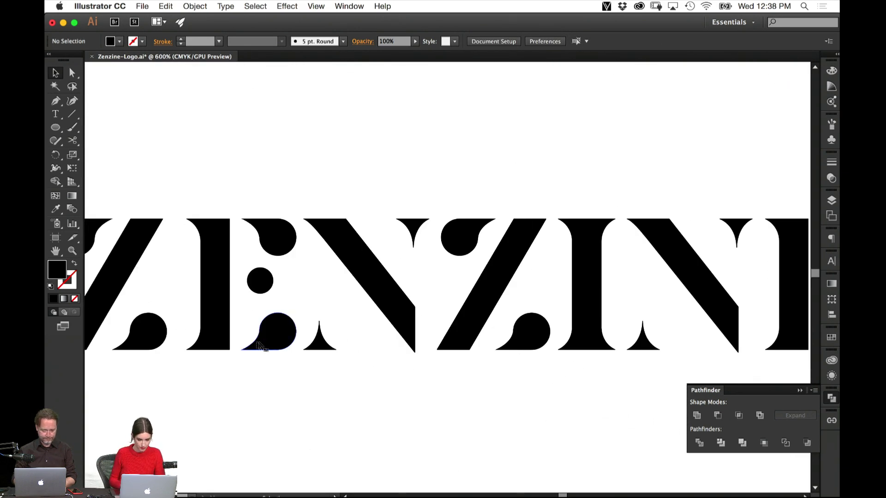
{"action": "left_click", "coordinate": [279, 333]}
{"action": "left_click_drag", "start_coordinate": [290, 325], "coordinate": [358, 325]}
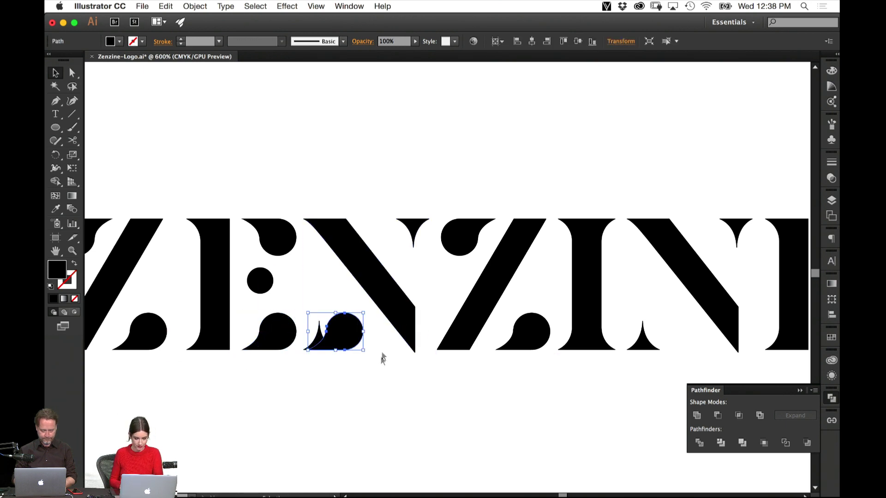
{"action": "key", "text": "r"}
{"action": "left_click_drag", "start_coordinate": [396, 292], "coordinate": [351, 388]}
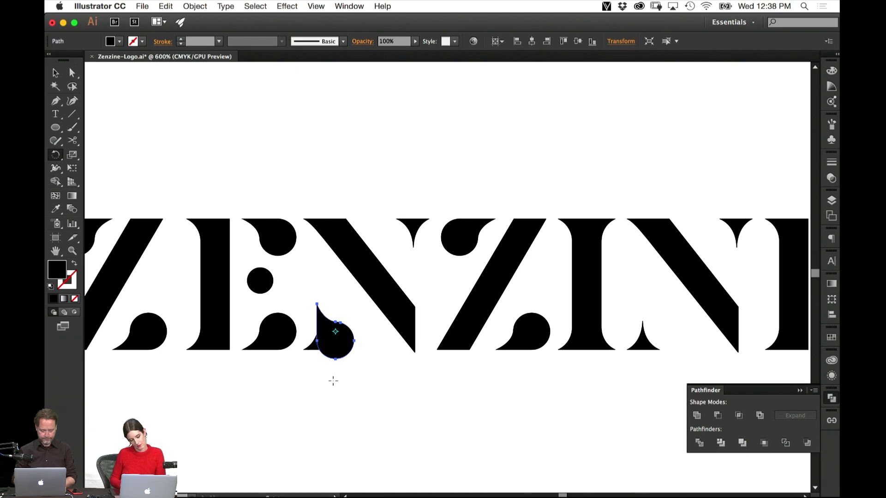
{"action": "key", "text": "v"}
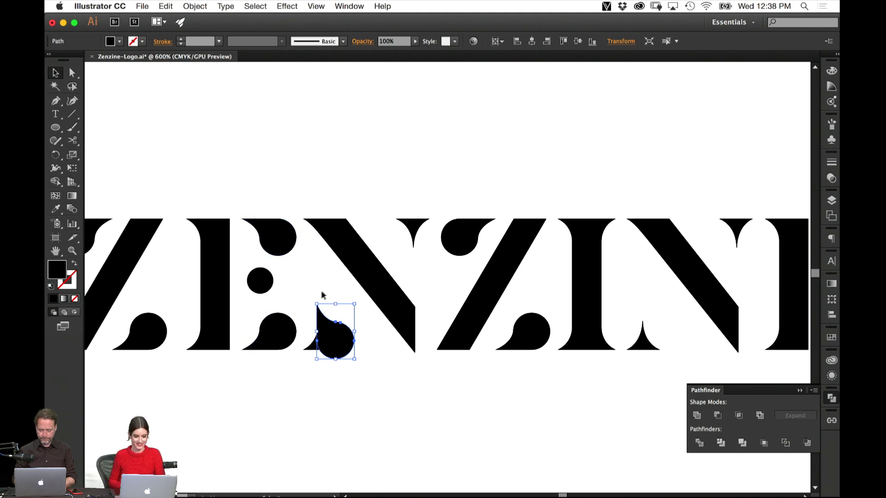
Reflect the rotated teardrop copy across the vertical axis.
{"action": "left_click_drag", "start_coordinate": [243, 376], "coordinate": [358, 358]}
{"action": "key", "text": "super+equal"}
{"action": "key", "text": "super+equal"}
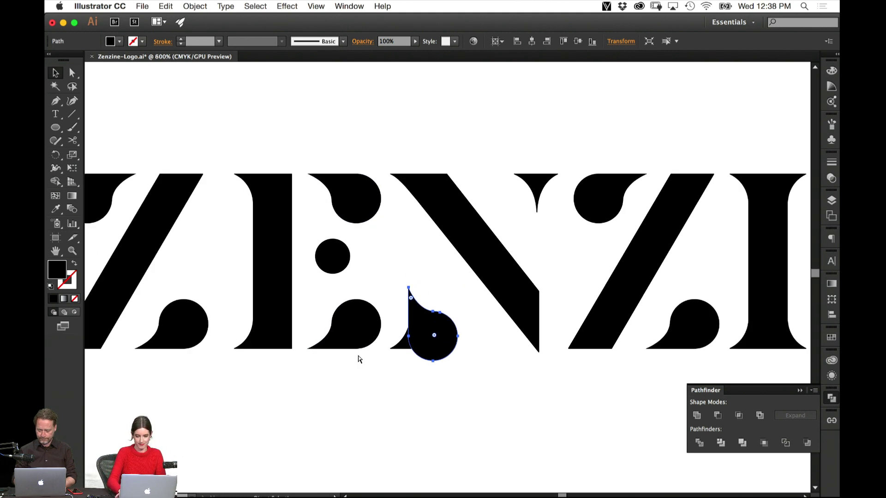
{"action": "left_click", "coordinate": [195, 6]}
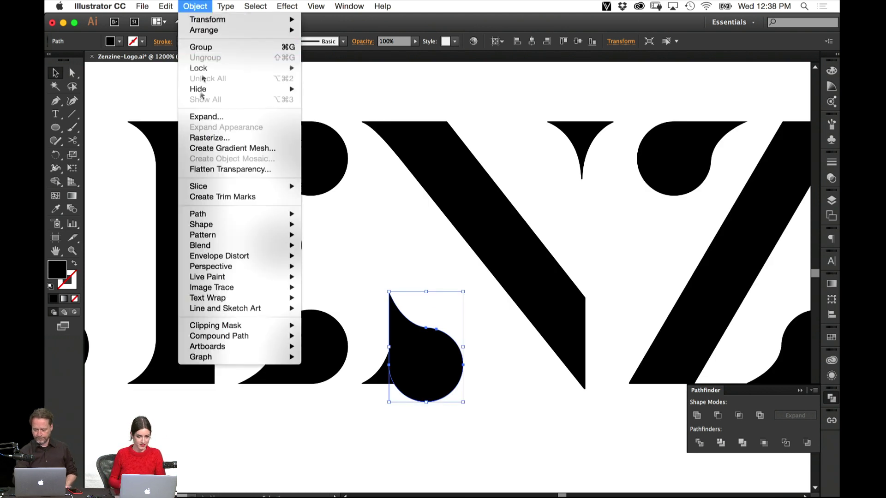
{"action": "mouse_move", "coordinate": [246, 256]}
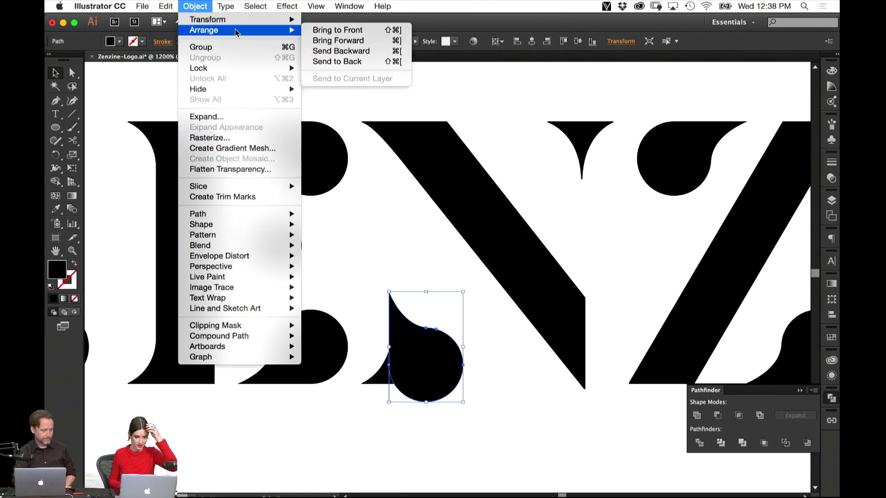
{"action": "mouse_move", "coordinate": [239, 23]}
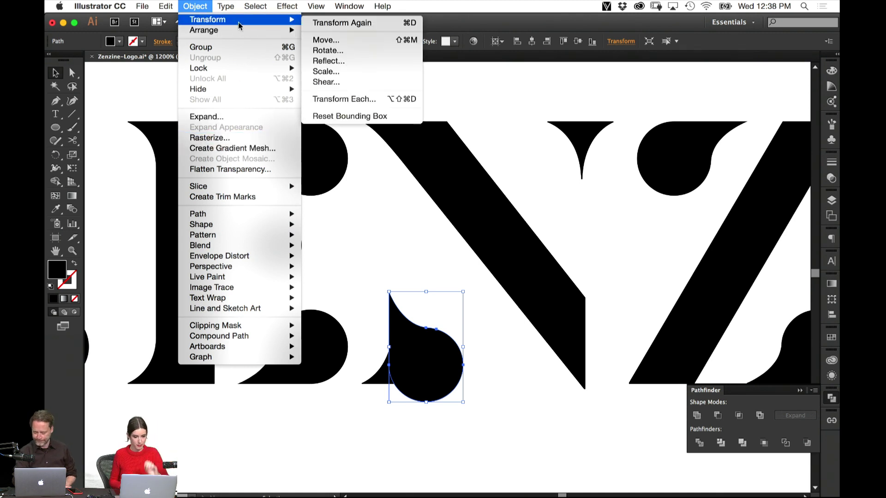
{"action": "left_click", "coordinate": [328, 61]}
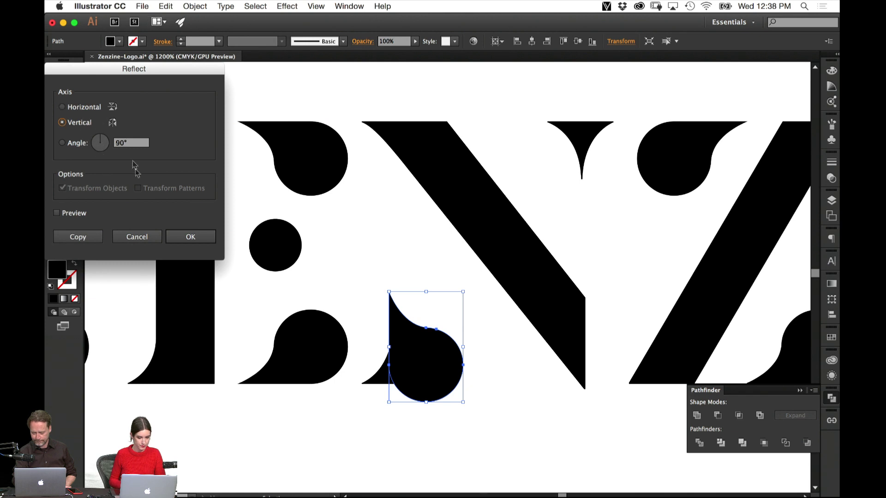
{"action": "left_click", "coordinate": [189, 235]}
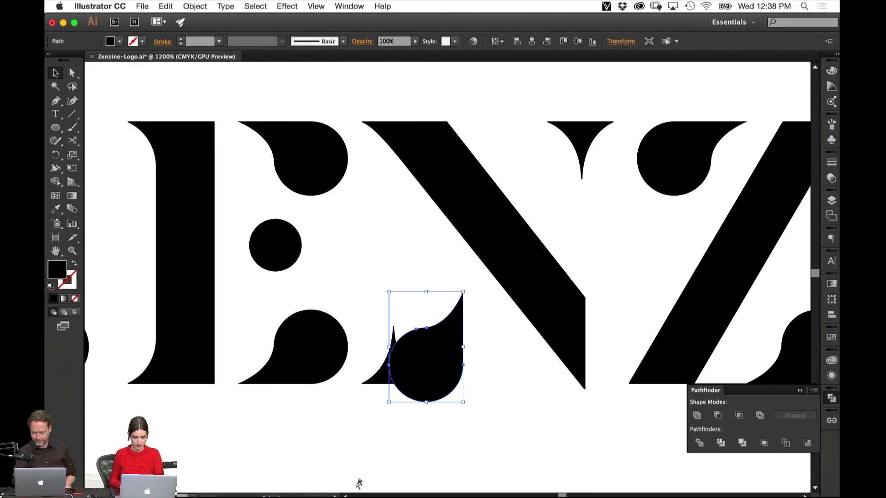
Try the mirrored teardrop on the baseline against the N's bottom serif, exit isolation, and review the placement.
{"action": "left_click_drag", "start_coordinate": [439, 359], "coordinate": [396, 343]}
{"action": "key", "text": "super+z"}
{"action": "double_click", "coordinate": [383, 349]}
{"action": "left_click", "coordinate": [377, 449]}
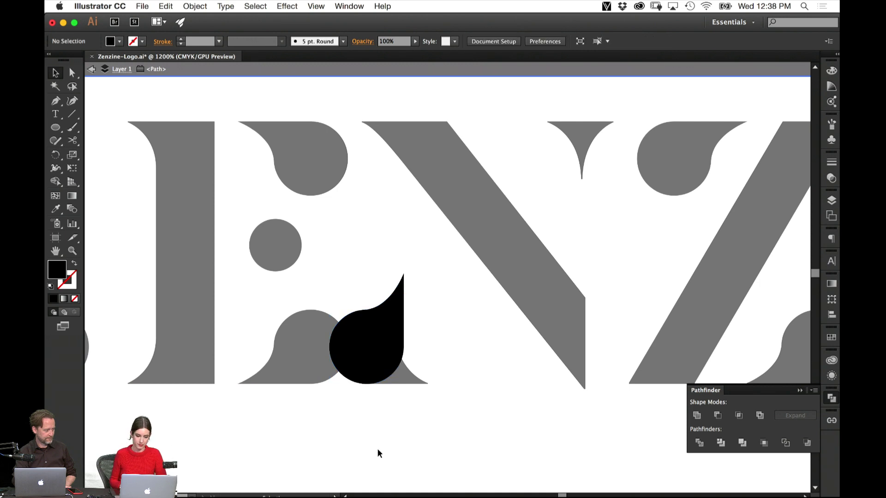
{"action": "double_click", "coordinate": [380, 429]}
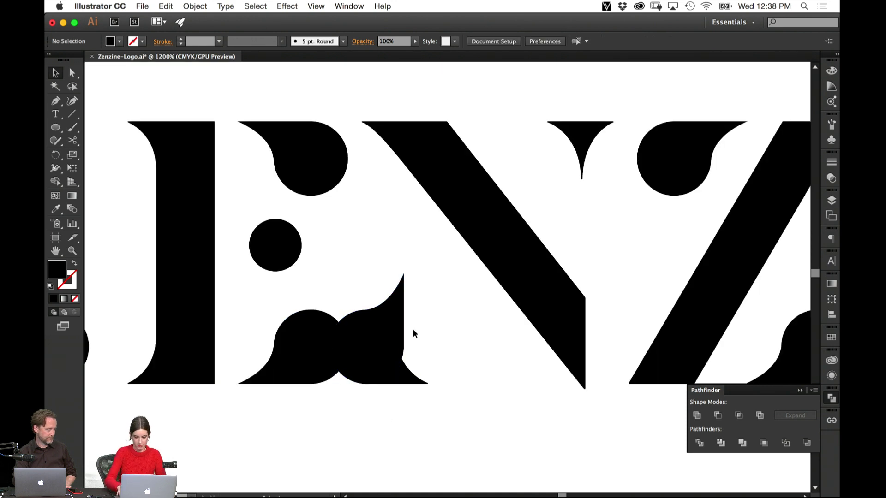
{"action": "key", "text": "super+minus"}
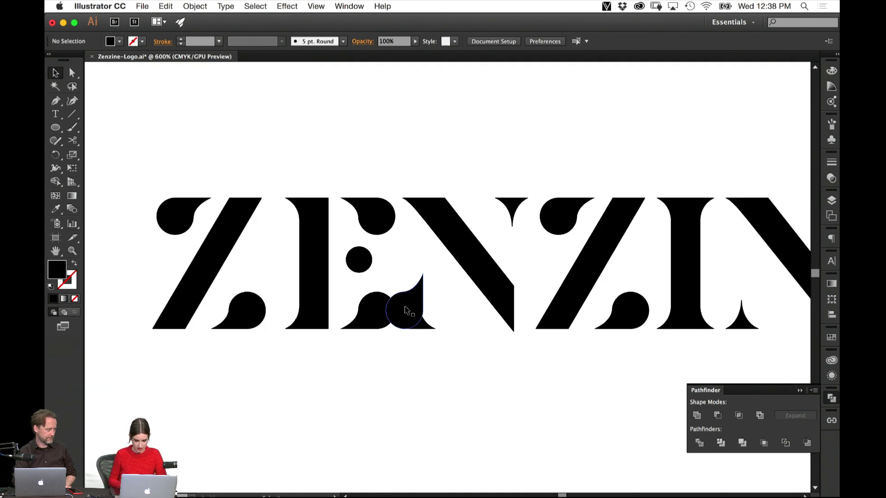
Try the logo without the mirrored teardrop by deleting it, and undo the deletion.
{"action": "left_click", "coordinate": [406, 310]}
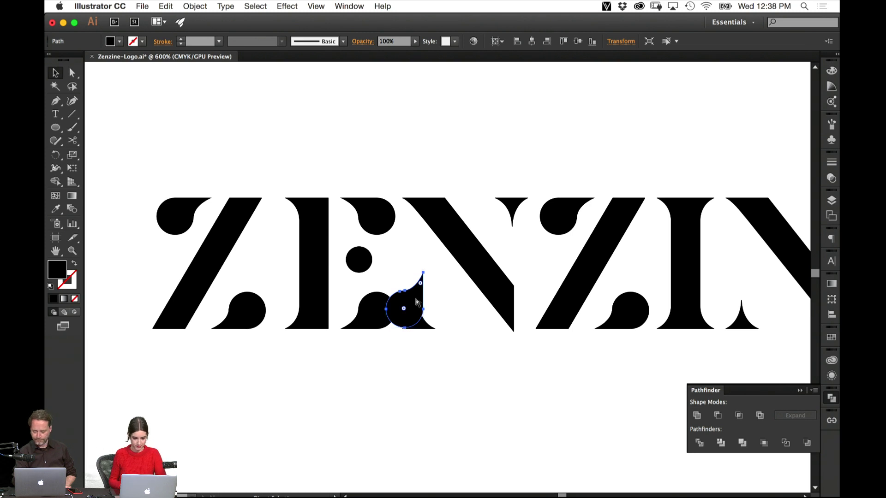
{"action": "key", "text": "super+s"}
{"action": "key", "text": "Delete"}
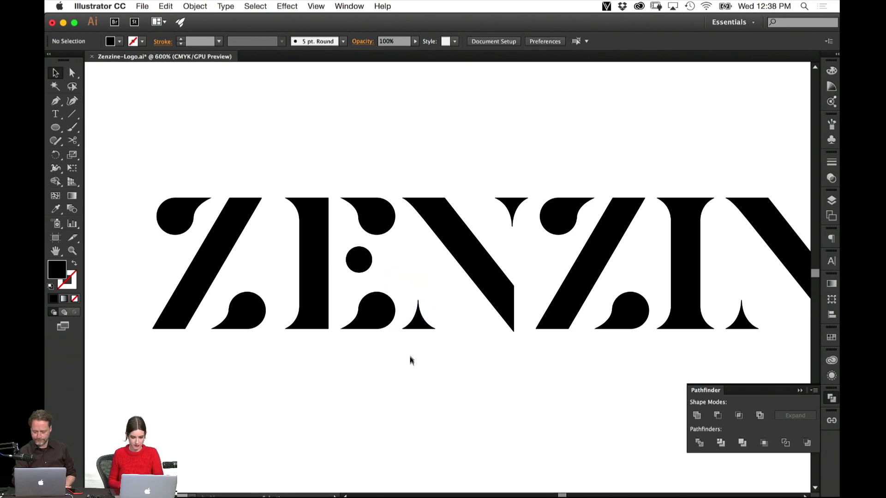
{"action": "key", "text": "super+z"}
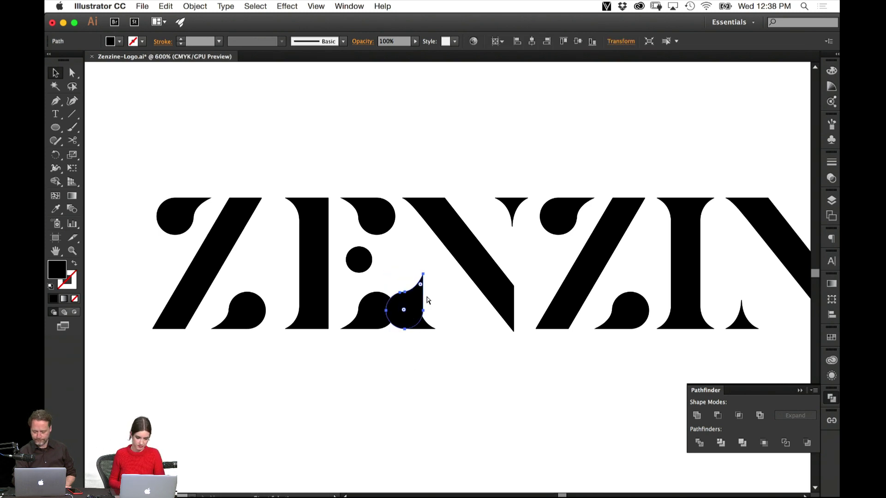
Undo the move and the vertical reflection of the teardrop copy, and deselect it.
{"action": "double_click", "coordinate": [423, 297]}
{"action": "key", "text": "Escape"}
{"action": "key", "text": "super+z"}
{"action": "key", "text": "super+z"}
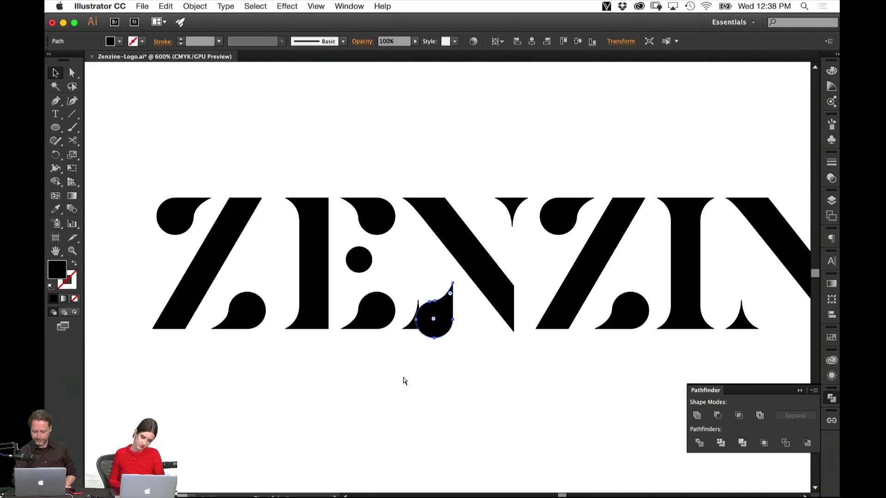
{"action": "left_click", "coordinate": [398, 391]}
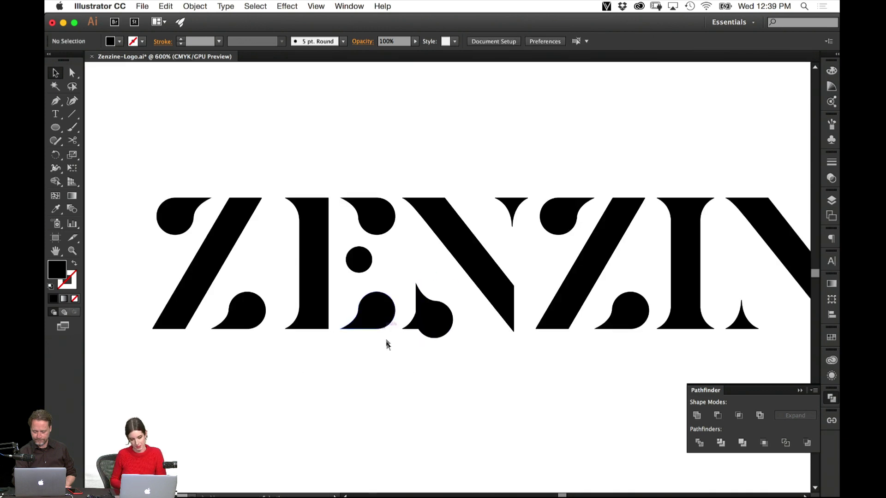
Move the rotated teardrop up so its round end sits on the baseline over the first N's bottom serif.
{"action": "left_click_drag", "start_coordinate": [438, 330], "coordinate": [440, 303]}
{"action": "key", "text": "super+="}
{"action": "key", "text": "super+="}
{"action": "key", "text": "super+="}
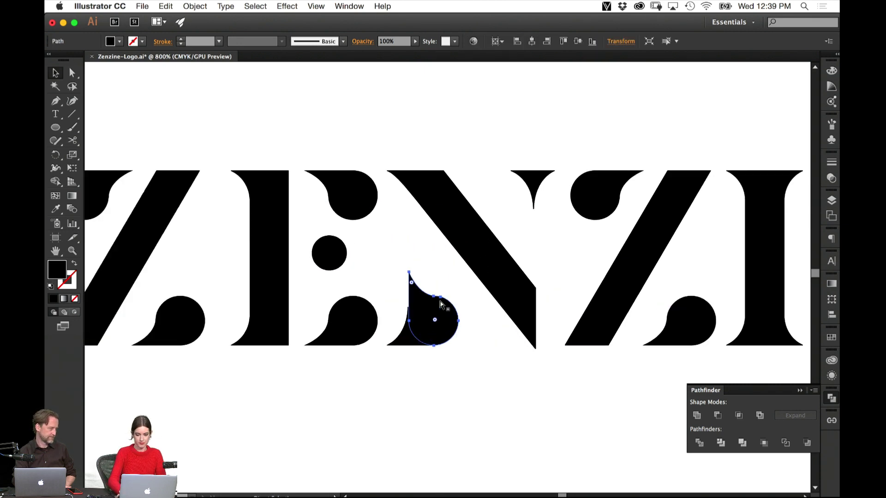
Isolate the first N's compound path, delete its pointed bottom serif beneath the teardrop, and exit isolation.
{"action": "left_click_drag", "start_coordinate": [430, 367], "coordinate": [394, 386]}
{"action": "left_click", "coordinate": [329, 417]}
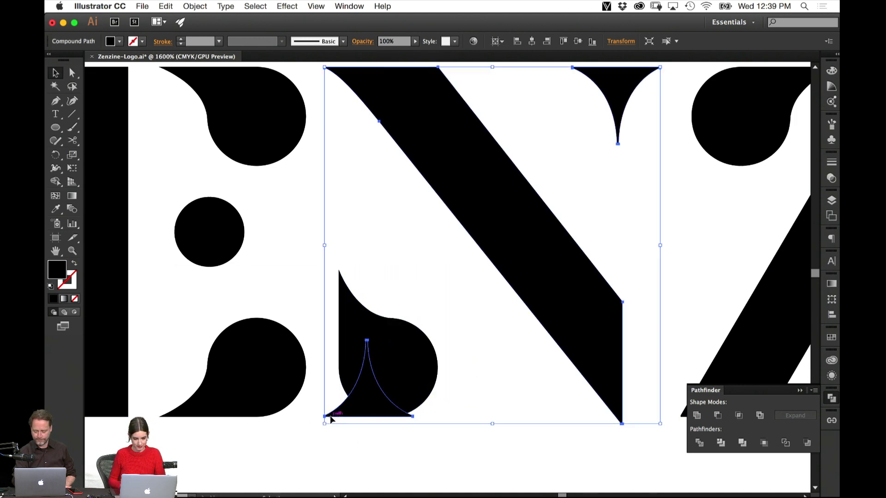
{"action": "double_click", "coordinate": [330, 418]}
{"action": "left_click", "coordinate": [336, 414]}
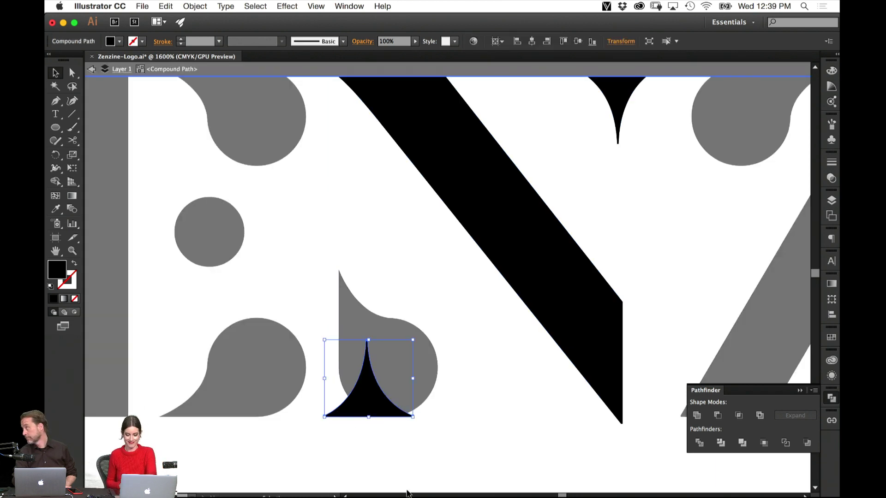
{"action": "key", "text": "Delete"}
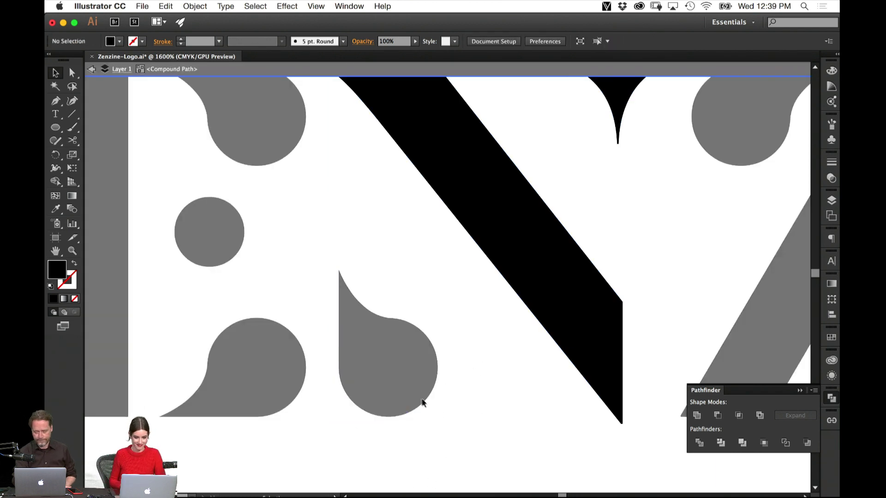
{"action": "double_click", "coordinate": [423, 442]}
Shift the teardrop slightly left along the baseline toward the E, deselect it, and review the logo.
{"action": "left_click", "coordinate": [406, 400]}
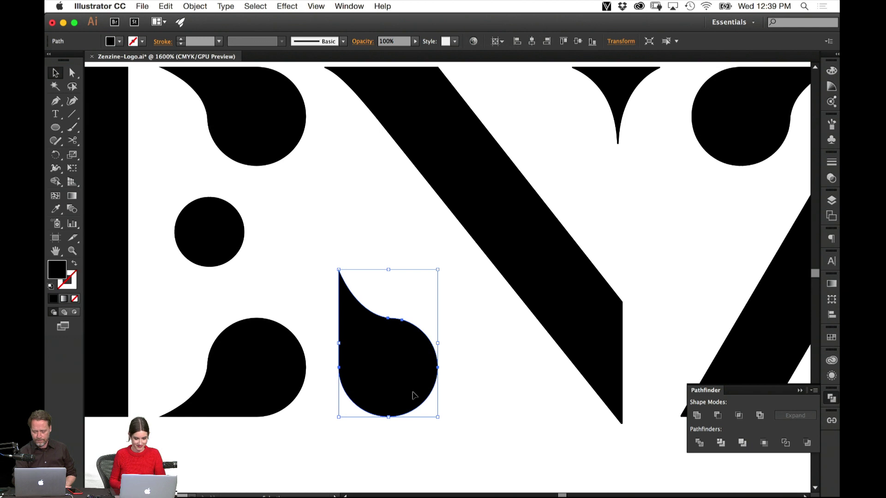
{"action": "left_click", "coordinate": [411, 395], "text": "shift"}
{"action": "left_click_drag", "start_coordinate": [407, 394], "coordinate": [401, 427]}
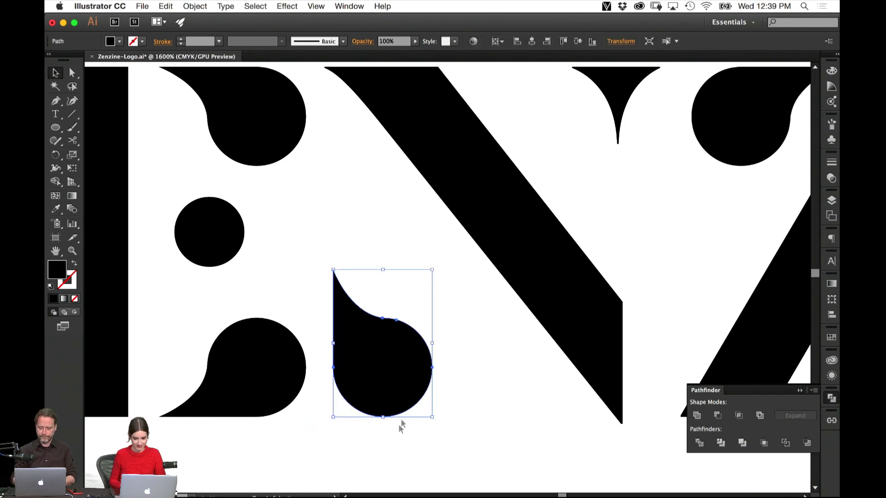
{"action": "left_click", "coordinate": [401, 426]}
{"action": "key", "text": "super+minus"}
{"action": "key", "text": "super+minus"}
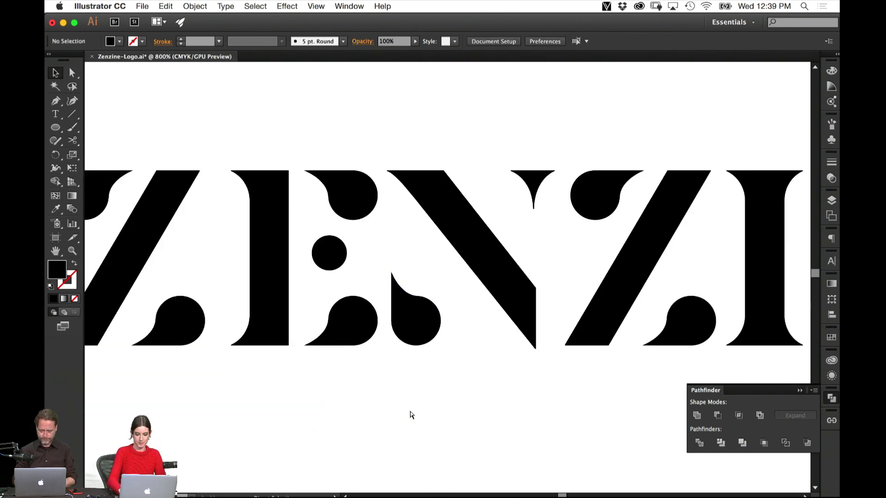
{"action": "key", "text": "super+minus"}
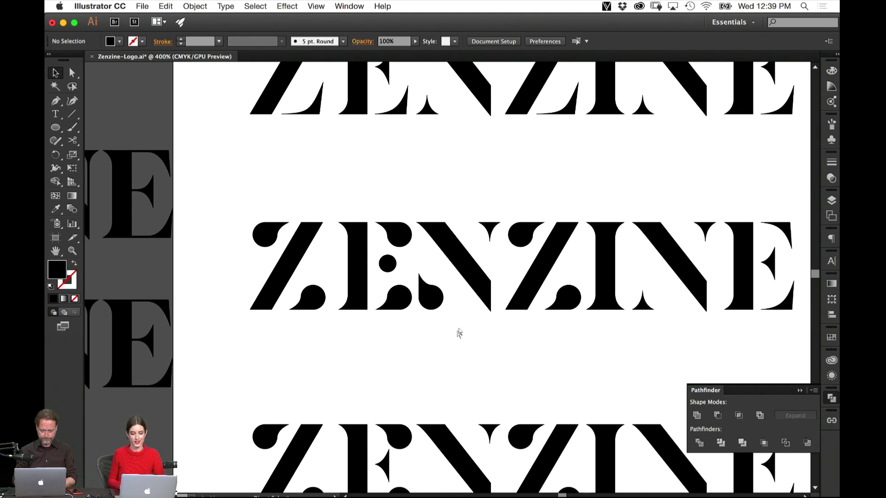
Nudge the baseline teardrop slightly right to widen its gap from the E, and deselect it.
{"action": "left_click_drag", "start_coordinate": [423, 293], "coordinate": [427, 287]}
{"action": "key", "text": "Left"}
{"action": "key", "text": "Left"}
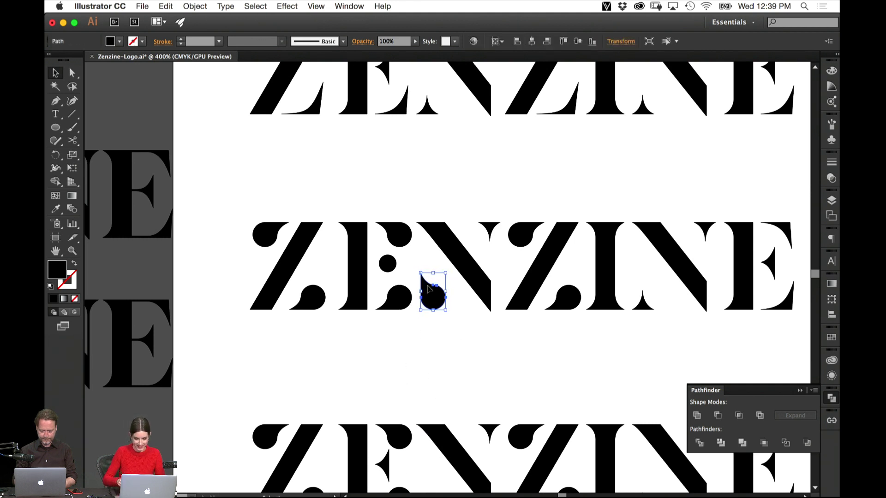
{"action": "left_click", "coordinate": [446, 364]}
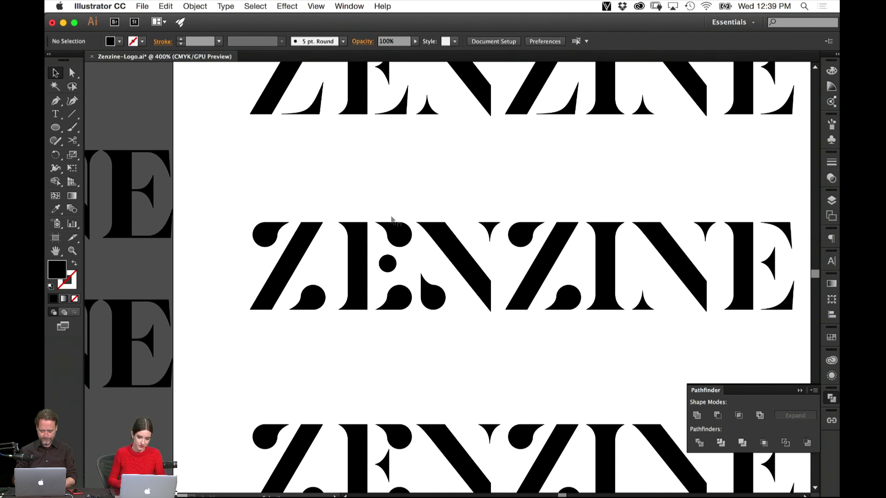
Move the teardrop's tip anchor point to the right so its straight vertical side leans inward.
{"action": "key", "text": "a"}
{"action": "left_click", "coordinate": [423, 282]}
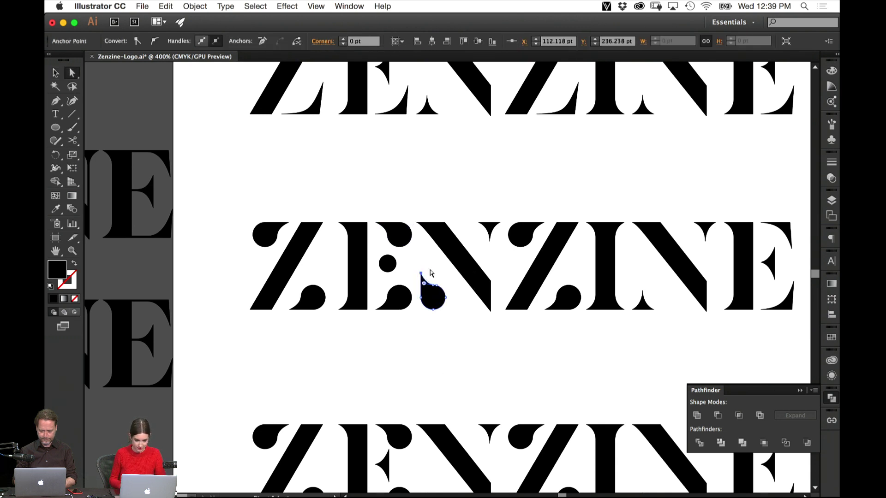
{"action": "key", "text": "super+equal"}
{"action": "key", "text": "super+equal"}
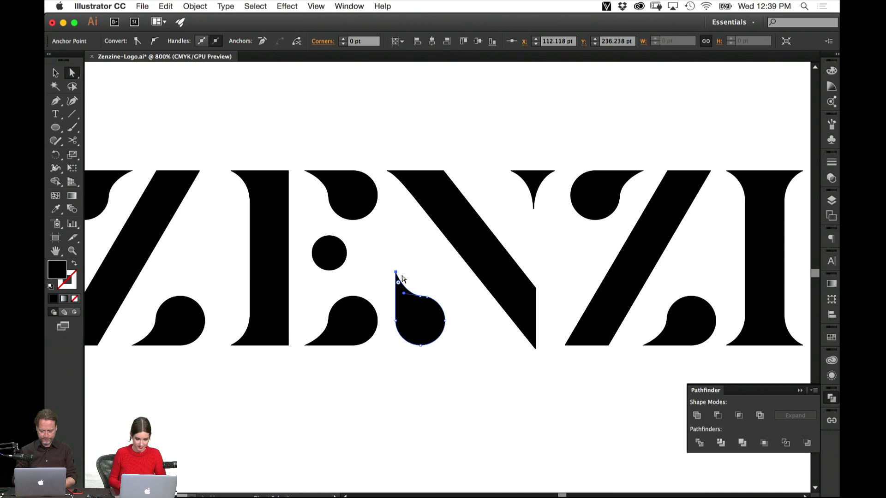
{"action": "left_click_drag", "start_coordinate": [396, 272], "coordinate": [402, 272]}
{"action": "left_click", "coordinate": [451, 382]}
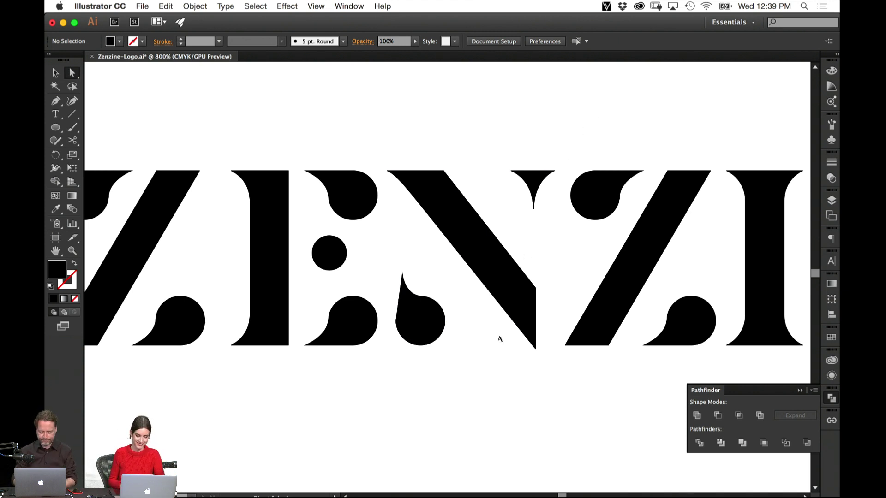
Move the teardrop's tip anchor point slightly back to the left to soften the lean of its straight side.
{"action": "key", "text": "v"}
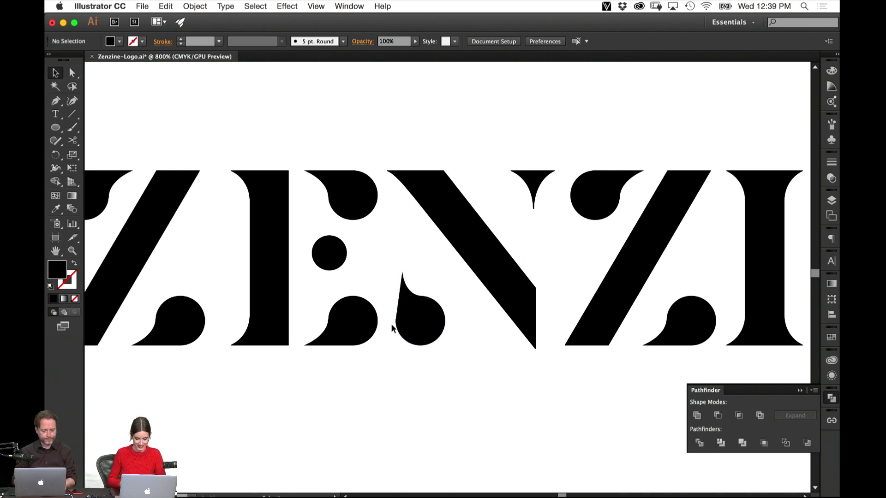
{"action": "key", "text": "super+equal"}
{"action": "key", "text": "super+equal"}
{"action": "key", "text": "super+equal"}
{"action": "key", "text": "a"}
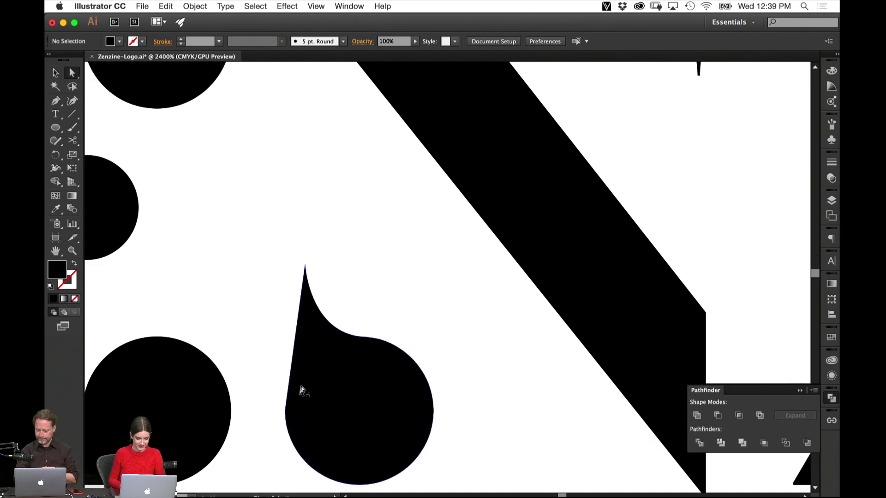
{"action": "left_click", "coordinate": [299, 409]}
{"action": "right_click", "coordinate": [287, 412]}
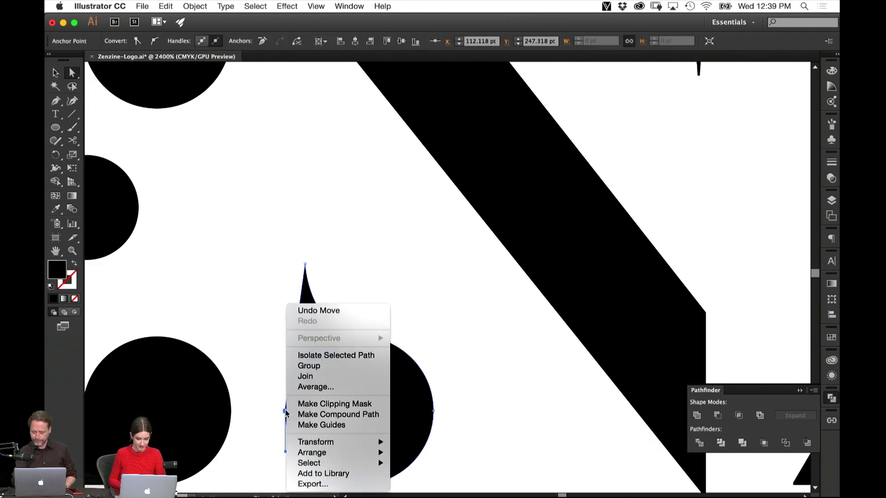
{"action": "left_click", "coordinate": [261, 371]}
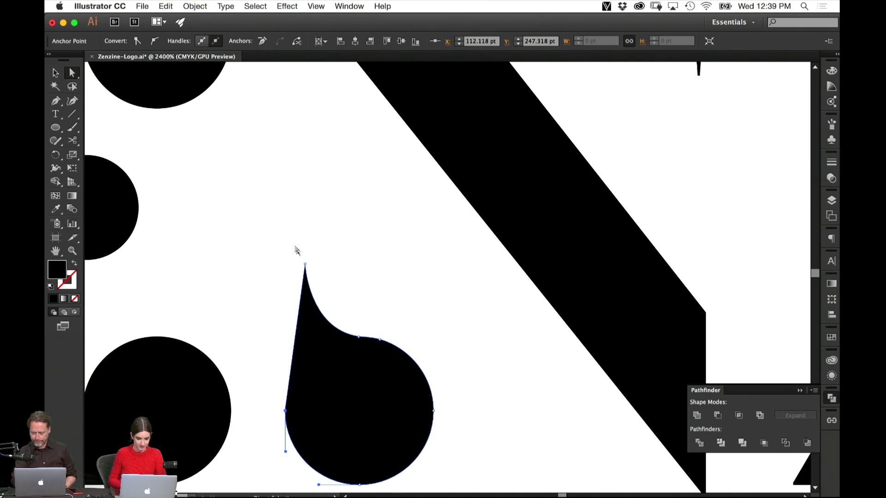
{"action": "left_click", "coordinate": [305, 264]}
{"action": "left_click_drag", "start_coordinate": [305, 265], "coordinate": [300, 264]}
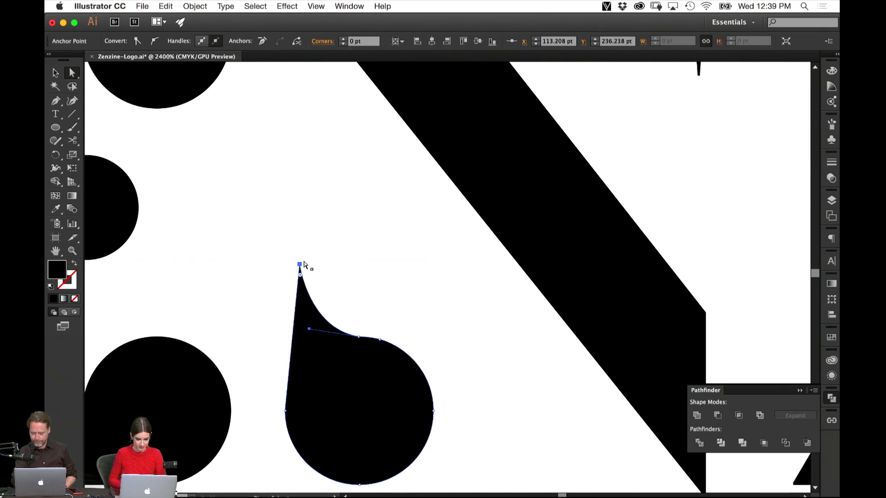
{"action": "left_click", "coordinate": [373, 268]}
Duplicate the N's bottom teardrop, rotate the copy 180°, and try it over the N's top serif.
{"action": "key", "text": "super+minus"}
{"action": "key", "text": "super+minus"}
{"action": "key", "text": "super+minus"}
{"action": "key", "text": "super+minus"}
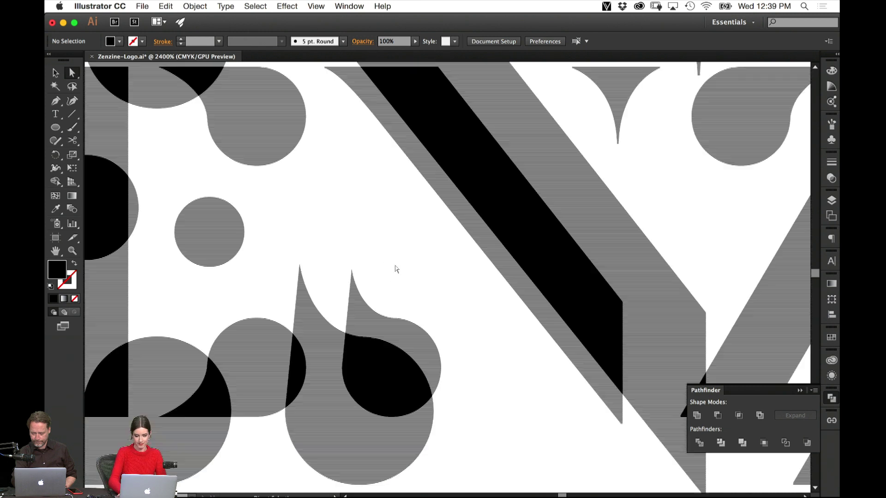
{"action": "key", "text": "v"}
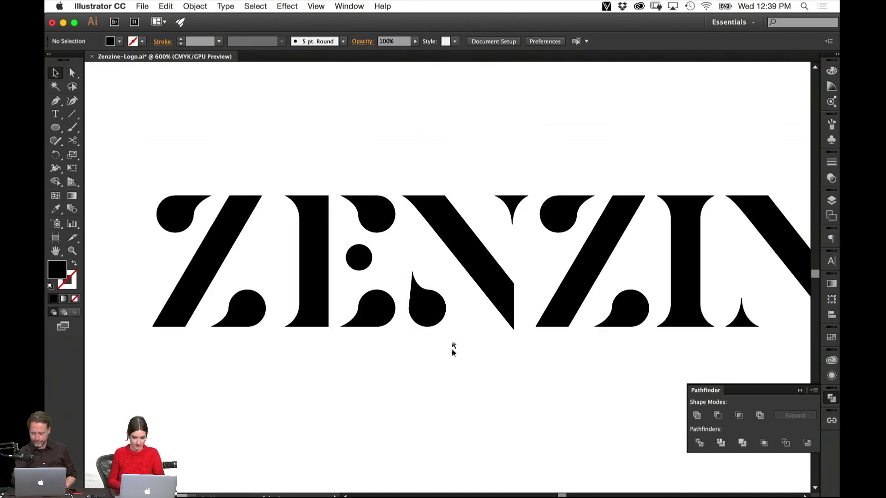
{"action": "left_click_drag", "start_coordinate": [444, 299], "coordinate": [474, 390], "text": "alt"}
{"action": "key", "text": "r"}
{"action": "key", "text": "v"}
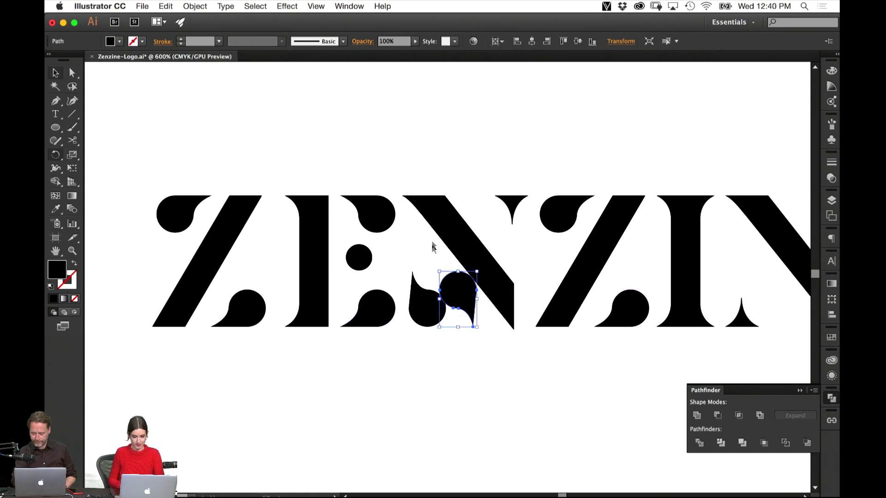
{"action": "left_click_drag", "start_coordinate": [468, 290], "coordinate": [504, 220]}
{"action": "left_click", "coordinate": [494, 372]}
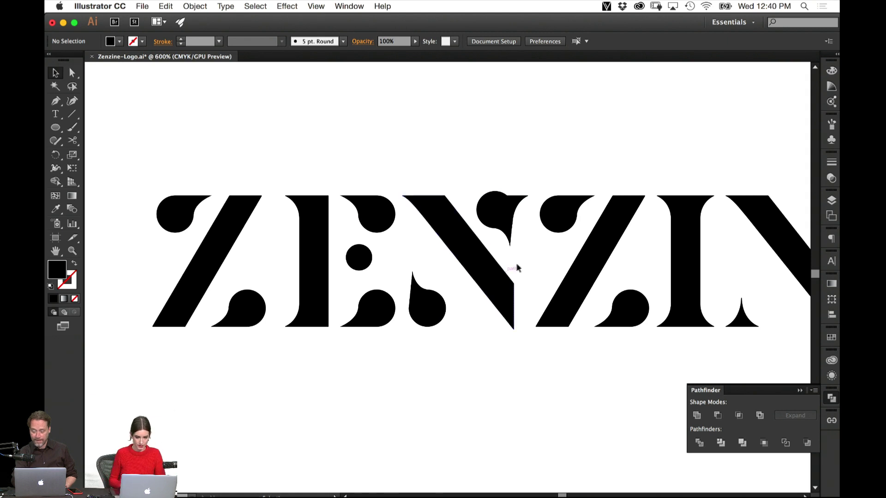
Try the rotated teardrop copy over the E's middle circle, and move it out below the logo.
{"action": "left_click_drag", "start_coordinate": [500, 219], "coordinate": [359, 259]}
{"action": "mouse_move", "coordinate": [374, 288]}
{"action": "left_mouse_down"}
{"action": "mouse_move", "coordinate": [369, 252]}
{"action": "mouse_move", "coordinate": [371, 291]}
{"action": "left_mouse_up"}
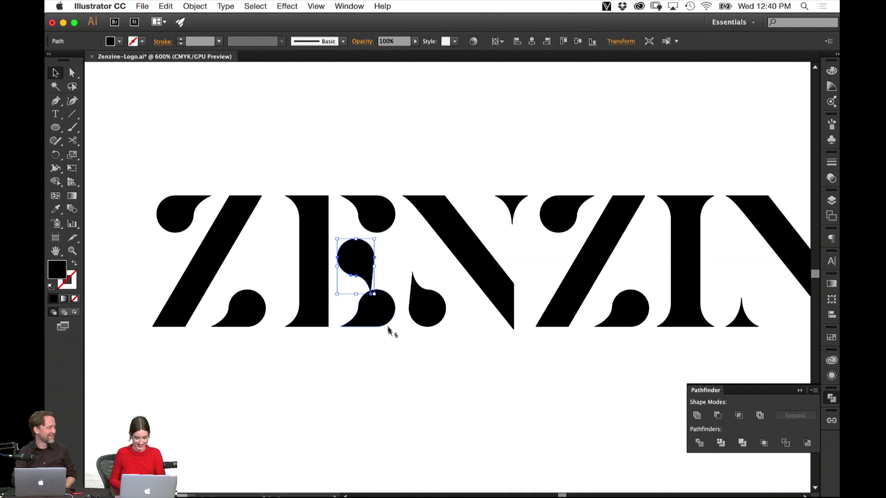
{"action": "key", "text": "v"}
{"action": "left_click", "coordinate": [411, 341]}
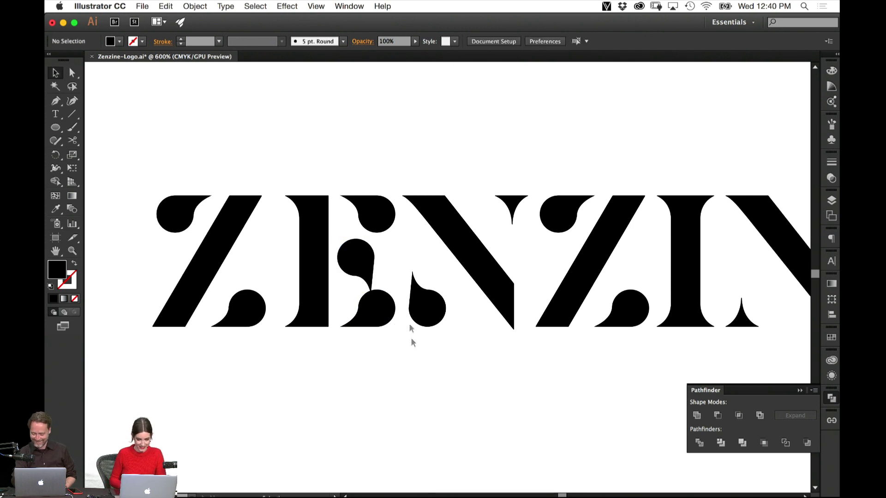
{"action": "left_click_drag", "start_coordinate": [370, 267], "coordinate": [429, 365]}
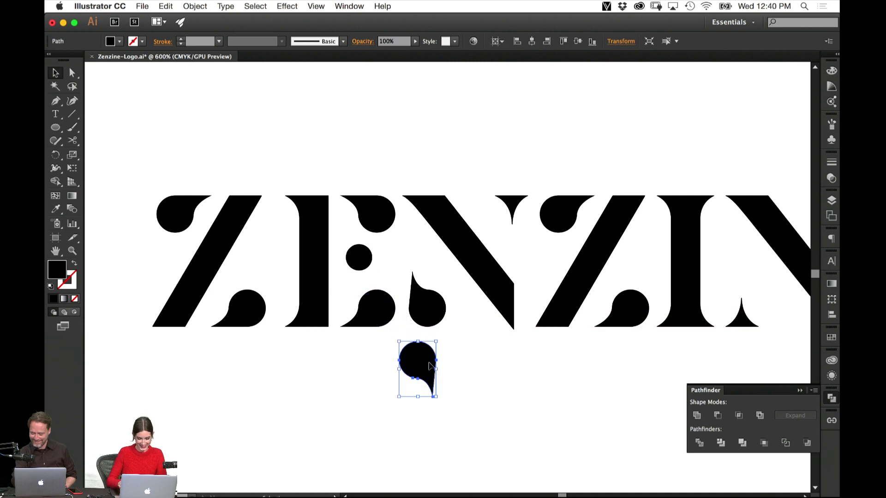
Scale the rotated teardrop copy down to the width of the E's middle circle and move it over the N's top serif.
{"action": "key", "text": "super+equal"}
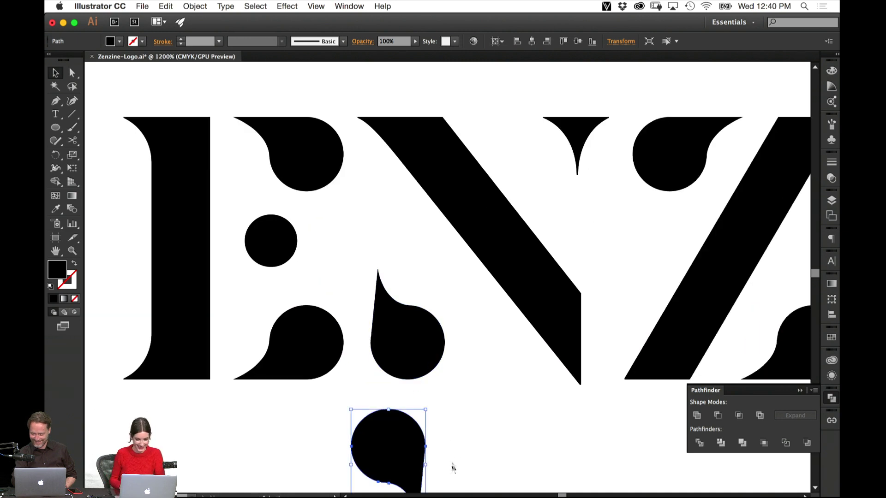
{"action": "left_click_drag", "start_coordinate": [425, 461], "coordinate": [281, 256]}
{"action": "key", "text": "s"}
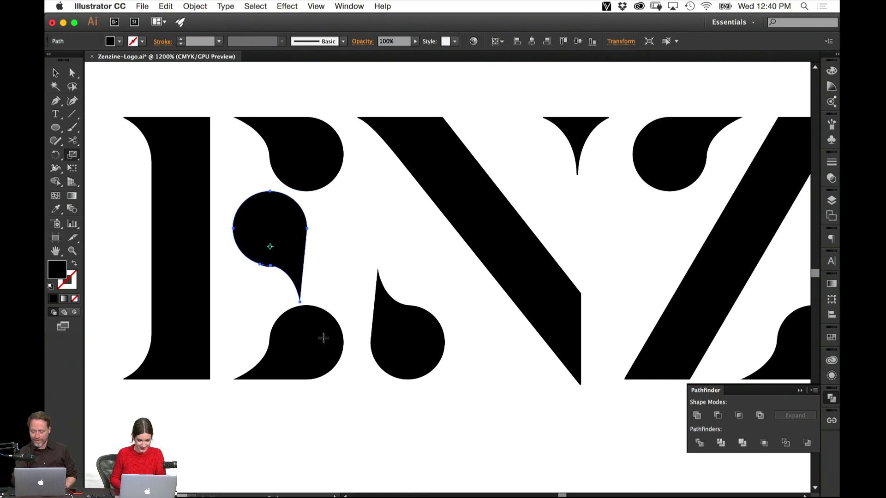
{"action": "left_click_drag", "start_coordinate": [322, 338], "coordinate": [315, 307]}
{"action": "key", "text": "v"}
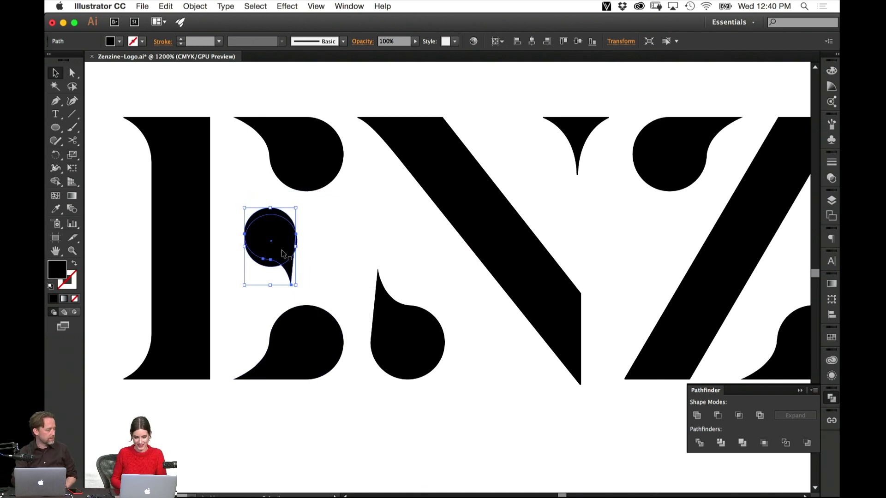
{"action": "left_click_drag", "start_coordinate": [294, 279], "coordinate": [578, 117]}
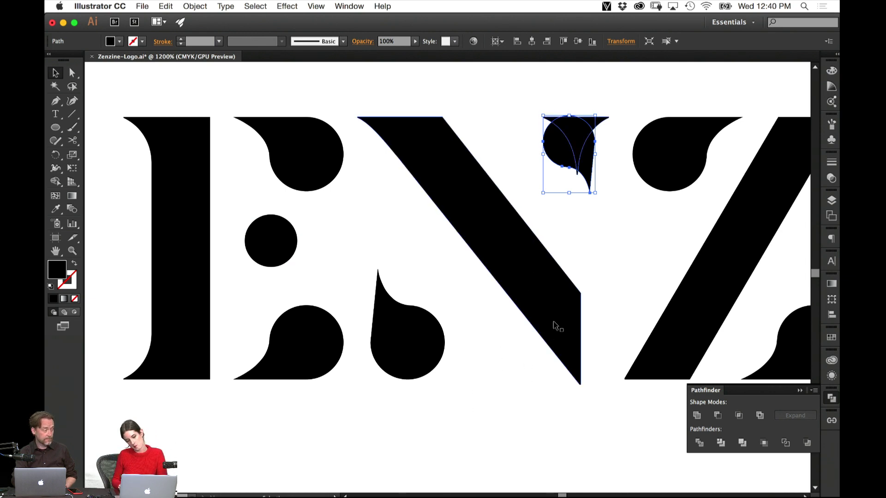
Isolate the first N's compound path, delete its pointed top serif behind the small teardrop, and exit isolation.
{"action": "left_click_drag", "start_coordinate": [600, 295], "coordinate": [469, 361]}
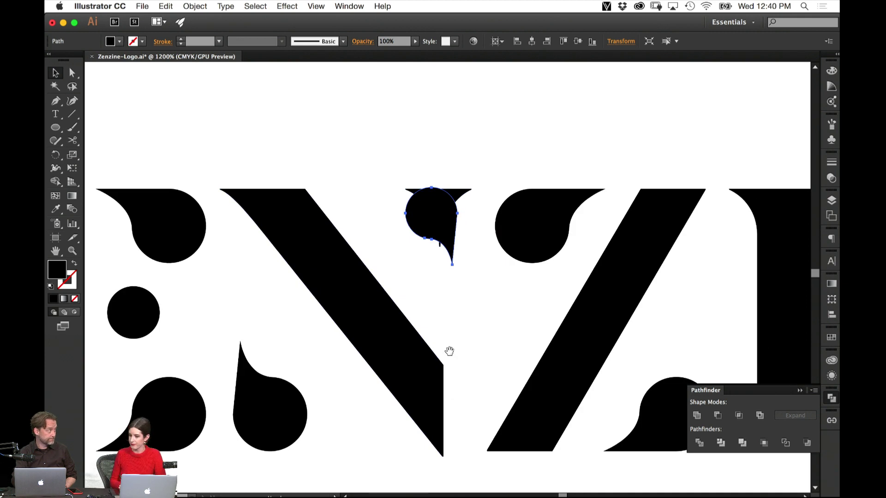
{"action": "left_click", "coordinate": [470, 188]}
{"action": "double_click", "coordinate": [455, 194]}
{"action": "left_click", "coordinate": [457, 199]}
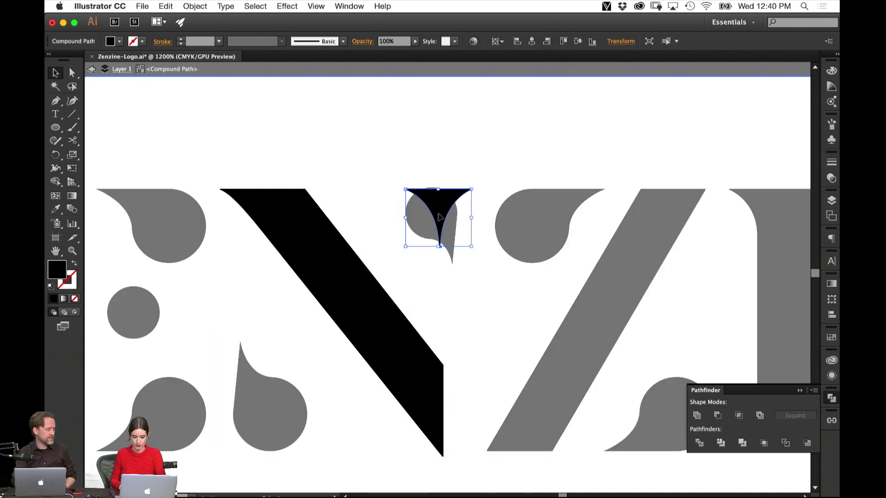
{"action": "left_click", "coordinate": [510, 119]}
{"action": "double_click", "coordinate": [499, 141]}
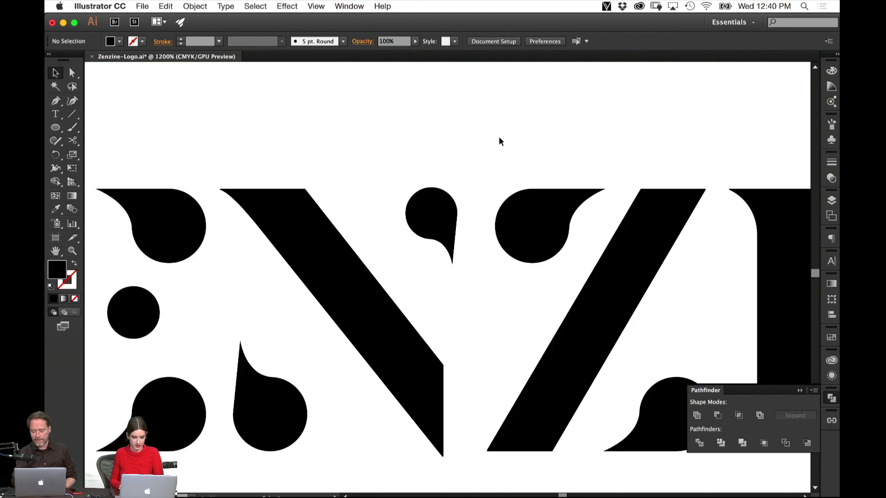
Duplicate the N's full-size bottom teardrop, rotate the copy 180°, place it over the small top teardrop, and review the whole logo.
{"action": "left_click", "coordinate": [271, 418]}
{"action": "left_click_drag", "start_coordinate": [276, 423], "coordinate": [377, 422]}
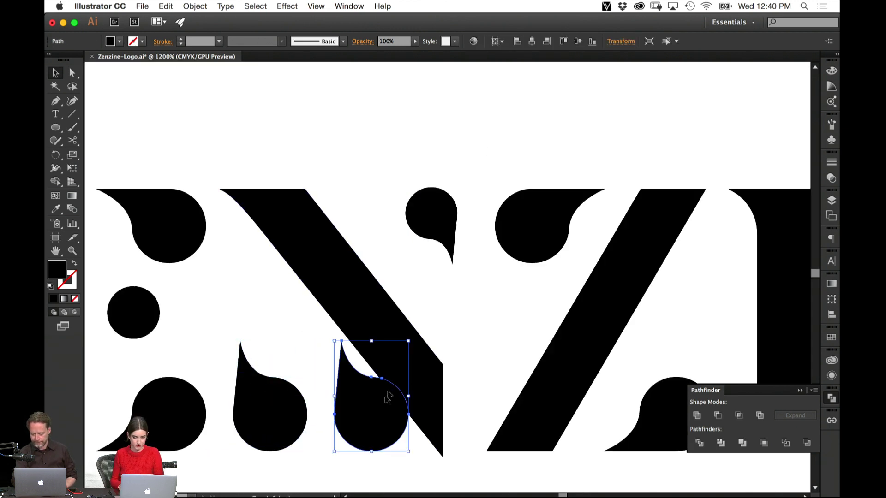
{"action": "key", "text": "r"}
{"action": "left_click_drag", "start_coordinate": [421, 291], "coordinate": [249, 451]}
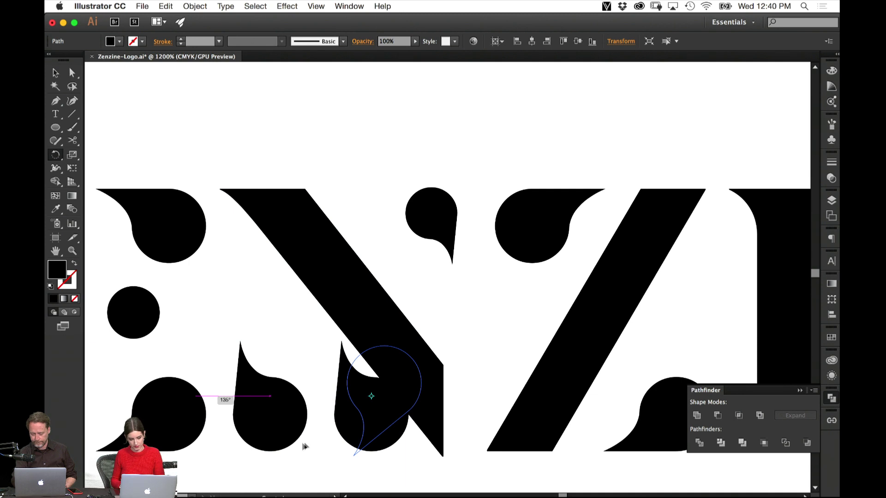
{"action": "left_click_drag", "start_coordinate": [304, 447], "coordinate": [415, 418]}
{"action": "key", "text": "v"}
{"action": "left_click_drag", "start_coordinate": [392, 360], "coordinate": [414, 241]}
{"action": "left_click", "coordinate": [530, 133]}
{"action": "left_click", "coordinate": [514, 141]}
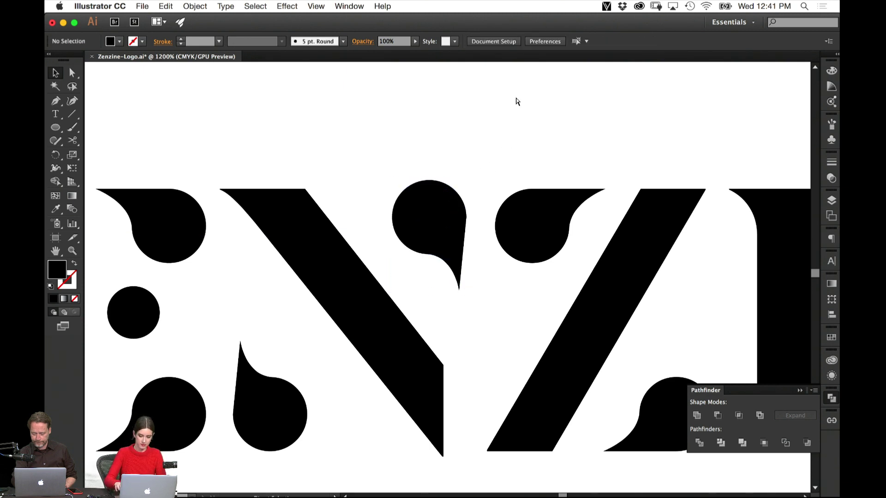
{"action": "key", "text": "super+minus"}
{"action": "key", "text": "super+minus"}
{"action": "key", "text": "super+minus"}
{"action": "key", "text": "super+minus"}
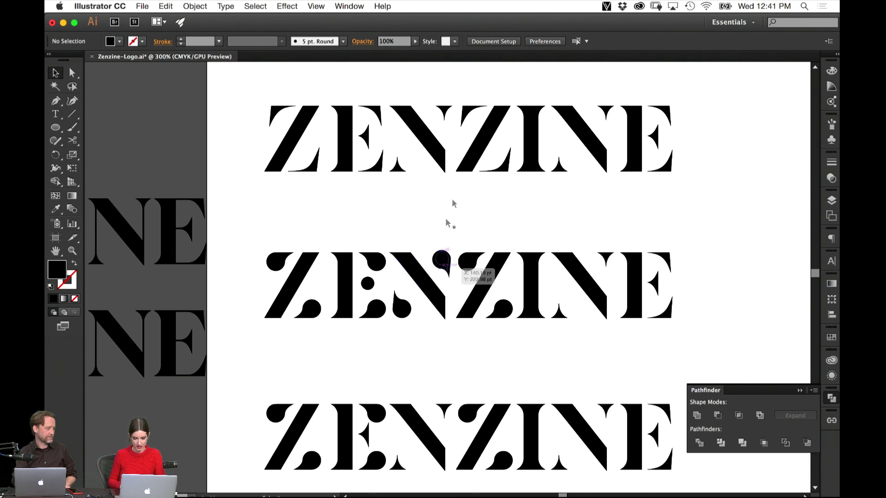
Examine the first N's teardrop serifs in the middle logo up close and compare them with the pointed serifs in the bottom version.
{"action": "left_click_drag", "start_coordinate": [399, 346], "coordinate": [428, 330]}
{"action": "scroll", "coordinate": [510, 231], "scroll_direction": "right", "scroll_amount": 5}
{"action": "scroll", "coordinate": [510, 232], "scroll_direction": "up", "scroll_amount": 3}
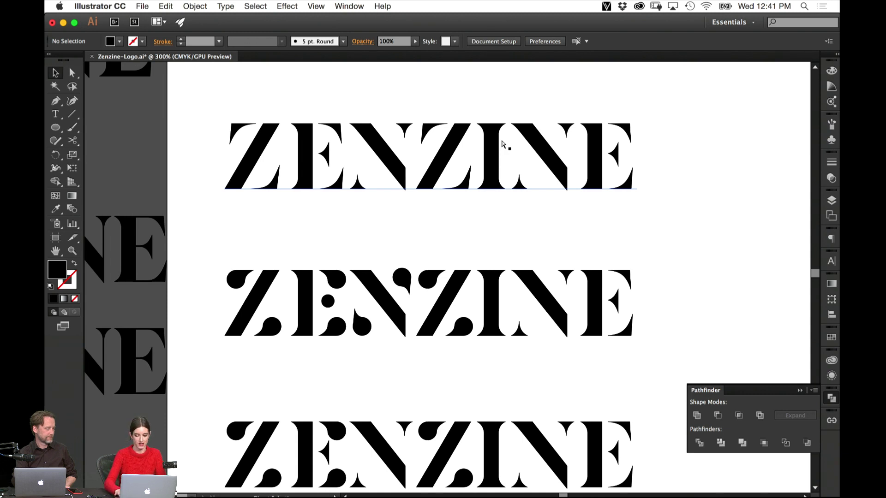
{"action": "key", "text": "super+equal"}
{"action": "key", "text": "super+equal"}
{"action": "key", "text": "super+equal"}
{"action": "scroll", "coordinate": [503, 145], "scroll_direction": "left", "scroll_amount": 7}
{"action": "scroll", "coordinate": [503, 145], "scroll_direction": "down", "scroll_amount": 2}
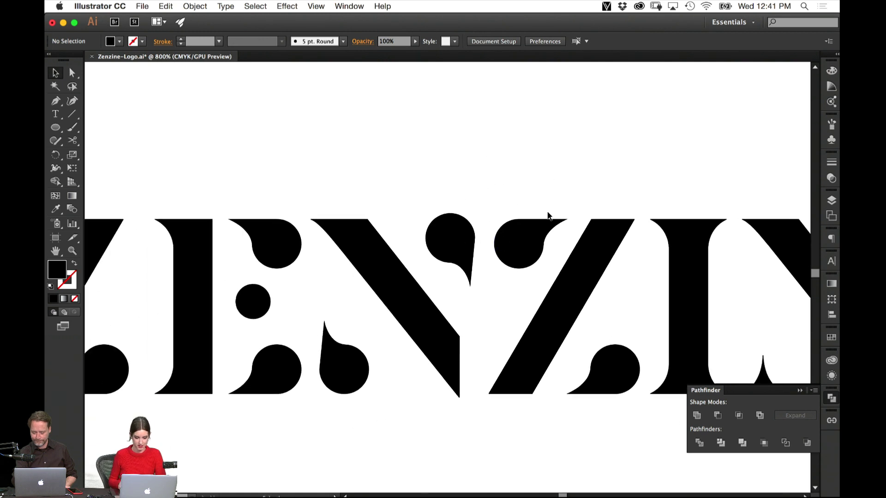
{"action": "left_click_drag", "start_coordinate": [693, 138], "coordinate": [489, 132]}
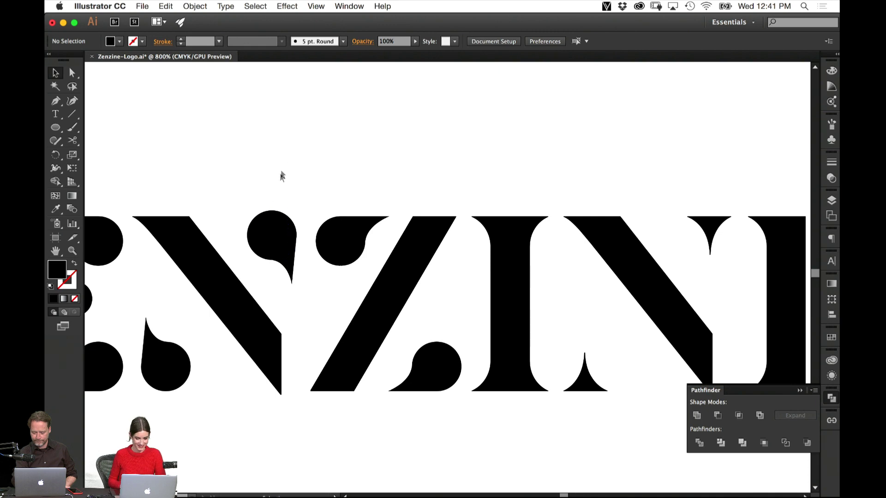
{"action": "left_click_drag", "start_coordinate": [222, 377], "coordinate": [488, 112]}
{"action": "left_click_drag", "start_coordinate": [330, 357], "coordinate": [331, 209]}
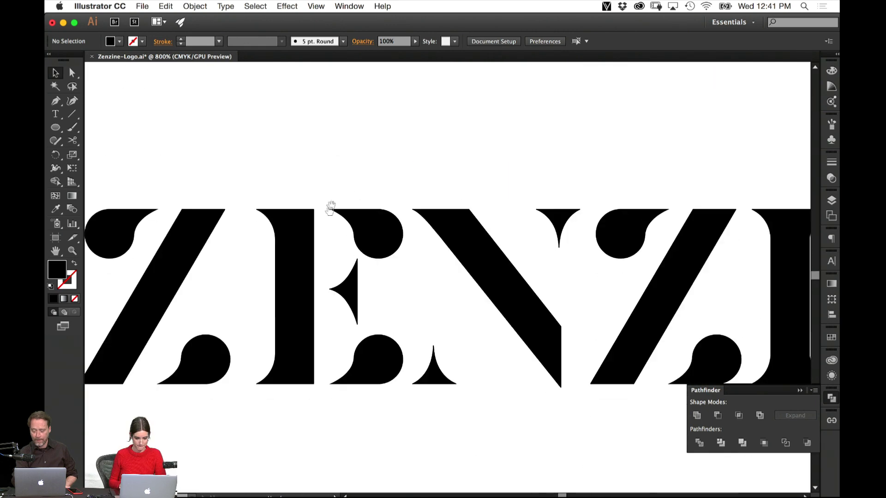
{"action": "left_click_drag", "start_coordinate": [695, 129], "coordinate": [376, 133]}
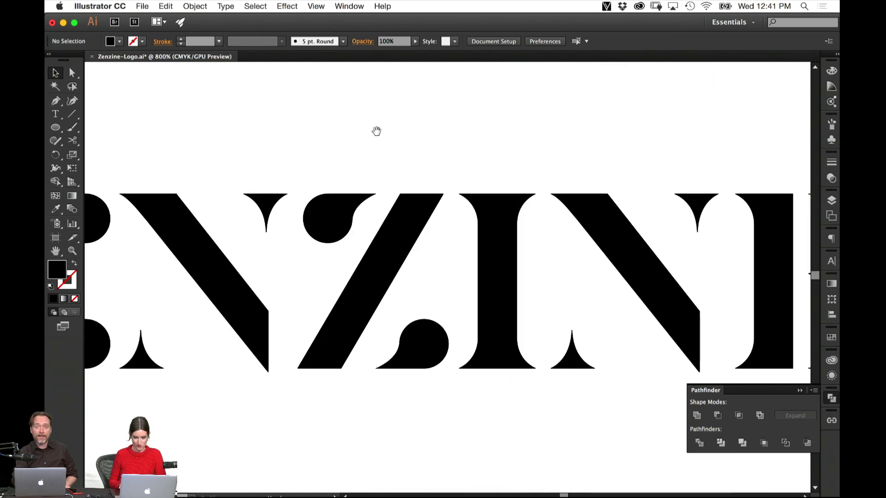
{"action": "left_click_drag", "start_coordinate": [469, 164], "coordinate": [316, 185]}
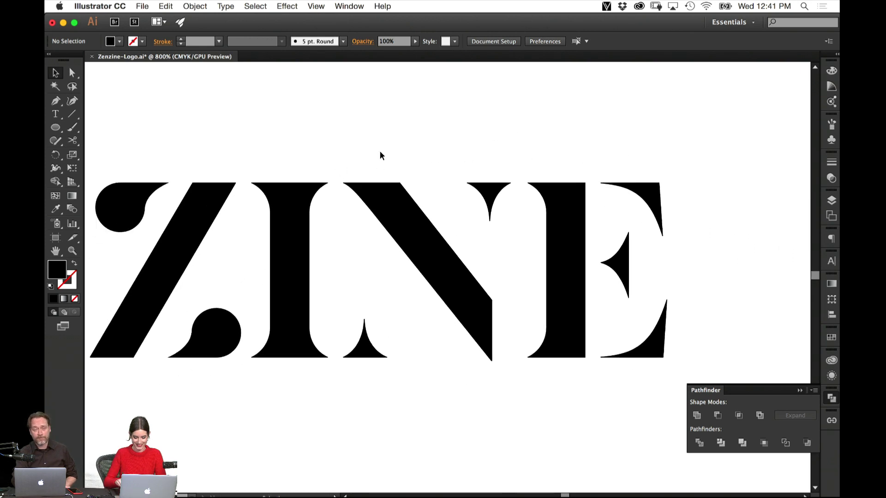
Replace the bottom logo's last E with a copy of its teardrop-serif E, delete the pointed original, and review the logo.
{"action": "key", "text": "super+minus"}
{"action": "key", "text": "super+minus"}
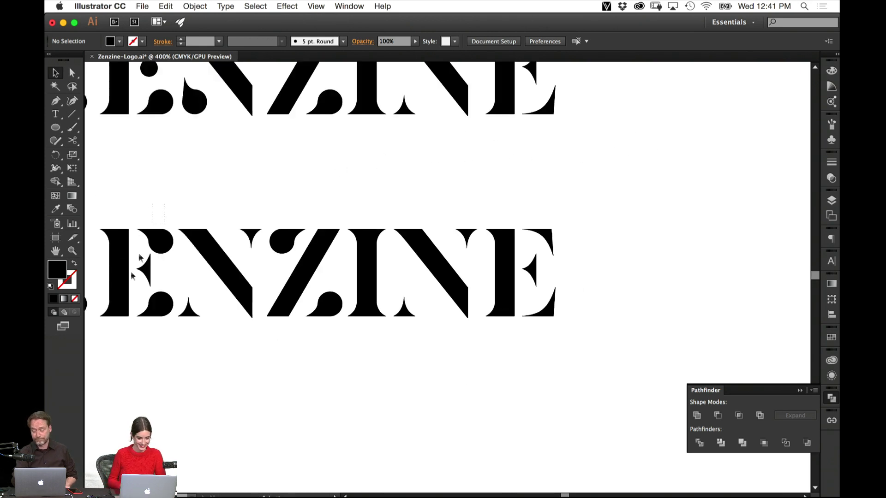
{"action": "left_click_drag", "start_coordinate": [165, 198], "coordinate": [507, 304]}
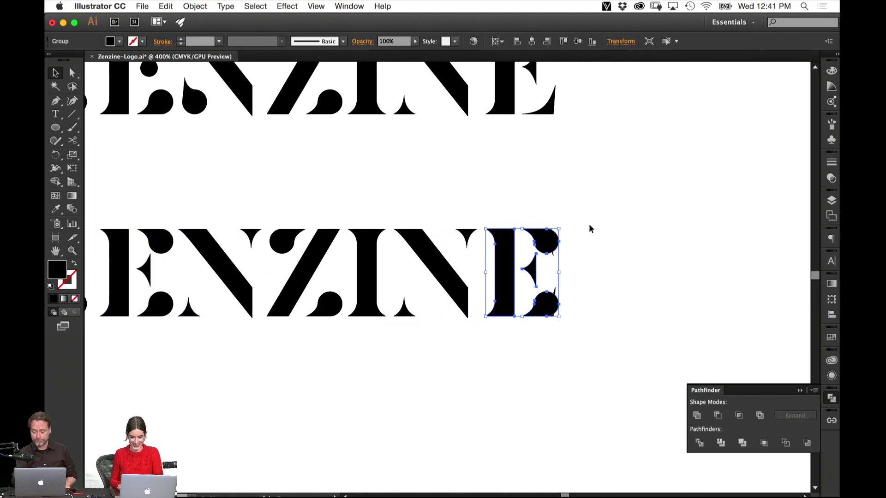
{"action": "key", "text": "Delete"}
{"action": "left_click", "coordinate": [504, 264]}
{"action": "key", "text": "Delete"}
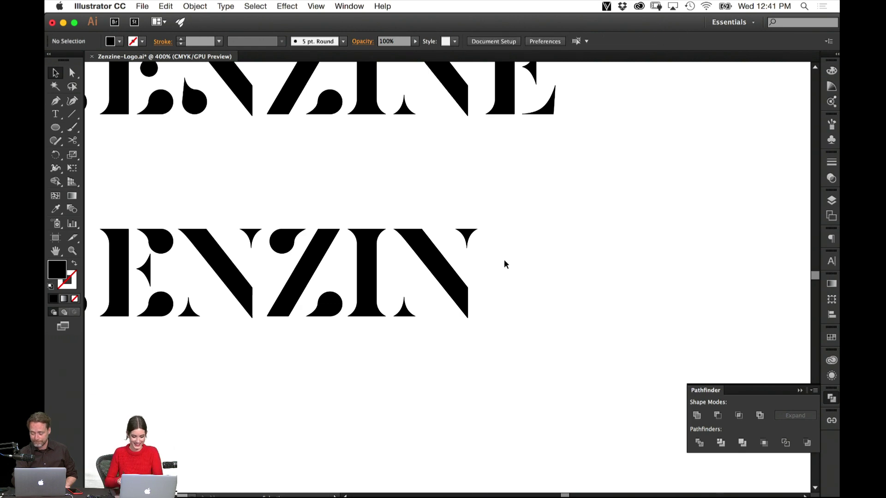
{"action": "key", "text": "ctrl+z"}
{"action": "left_click", "coordinate": [326, 409]}
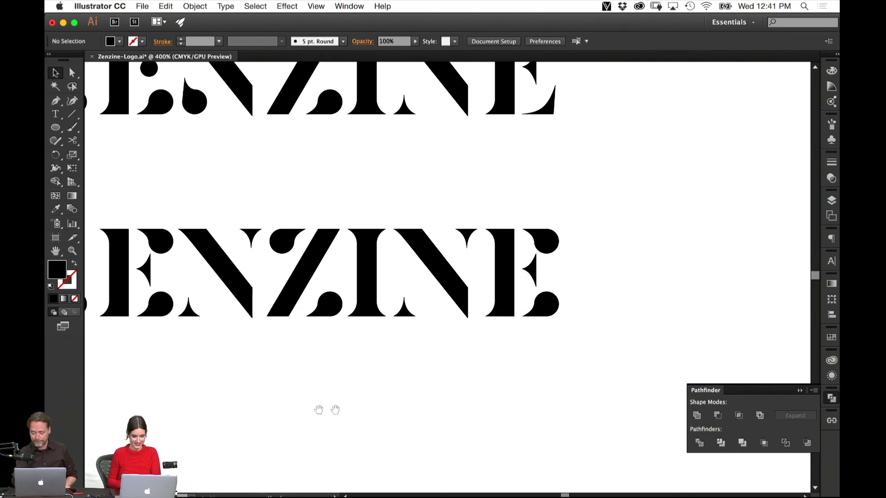
{"action": "left_click_drag", "start_coordinate": [326, 410], "coordinate": [497, 414]}
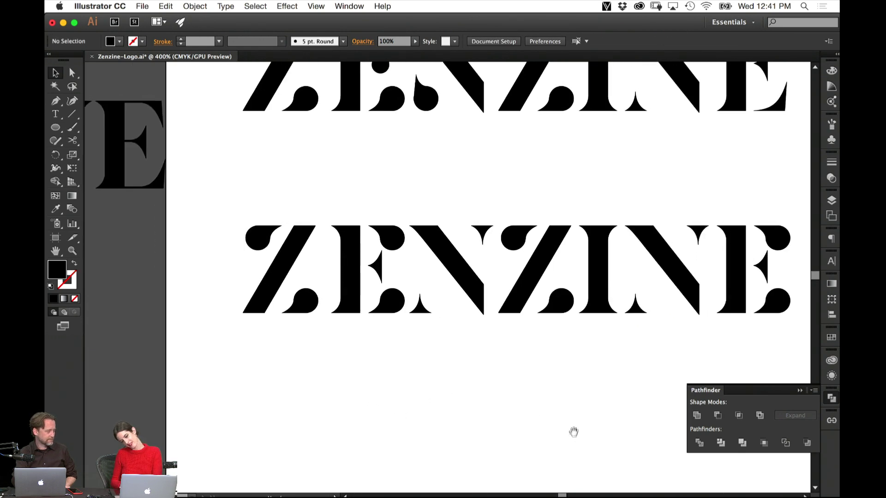
{"action": "left_click_drag", "start_coordinate": [571, 430], "coordinate": [478, 426]}
{"action": "left_click_drag", "start_coordinate": [651, 351], "coordinate": [168, 204]}
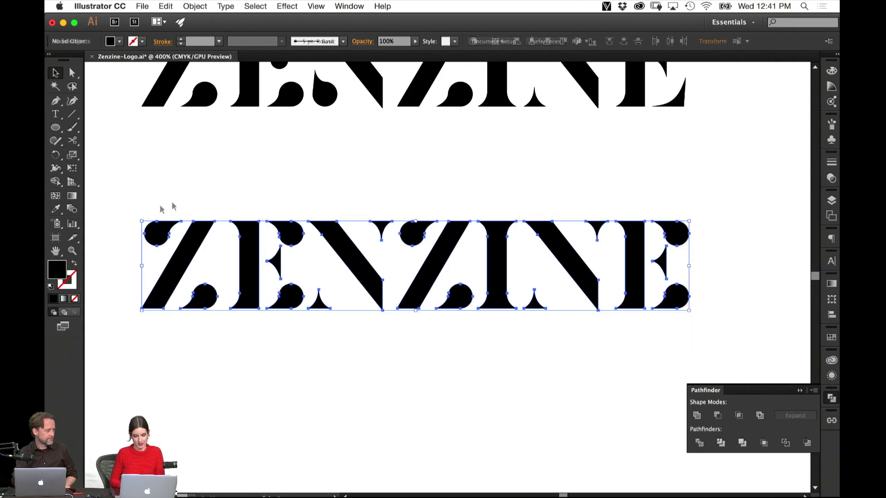
{"action": "left_click", "coordinate": [645, 216]}
{"action": "scroll", "coordinate": [585, 155], "scroll_direction": "up", "scroll_amount": 5}
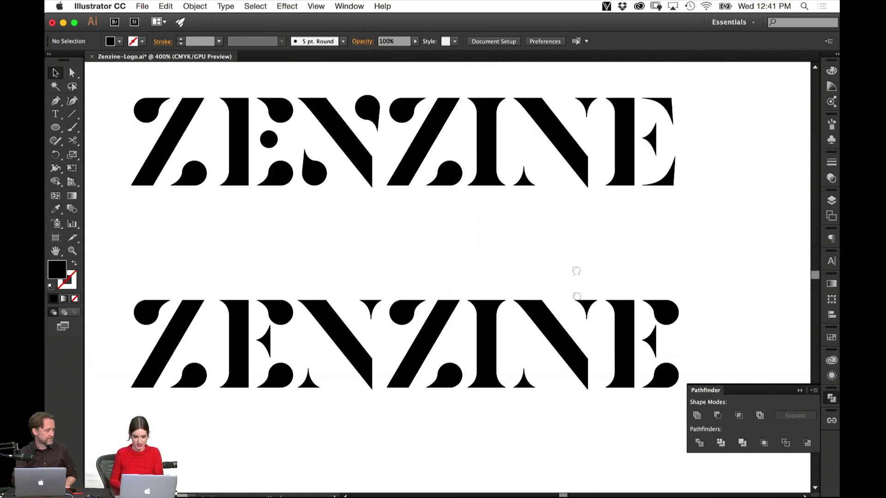
Group the middle logo's first E with its center circle and replace the pointed last E with a copy of that group.
{"action": "left_click_drag", "start_coordinate": [360, 274], "coordinate": [206, 314]}
{"action": "left_click", "coordinate": [241, 348]}
{"action": "left_click_drag", "start_coordinate": [628, 316], "coordinate": [628, 315]}
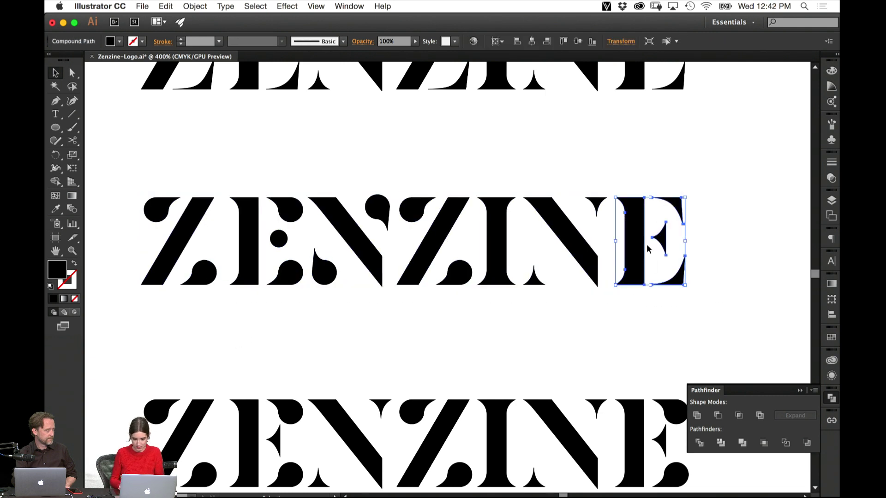
{"action": "left_click", "coordinate": [324, 334]}
{"action": "left_click", "coordinate": [249, 256]}
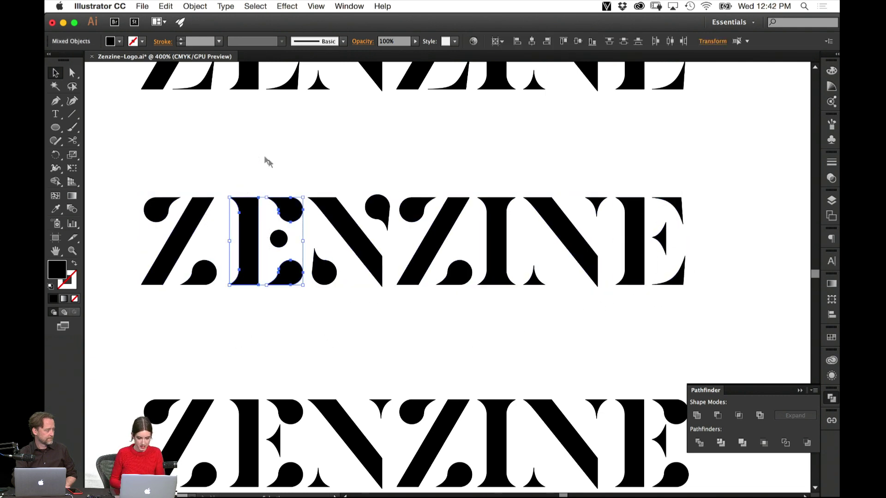
{"action": "left_click", "coordinate": [282, 240], "text": "shift"}
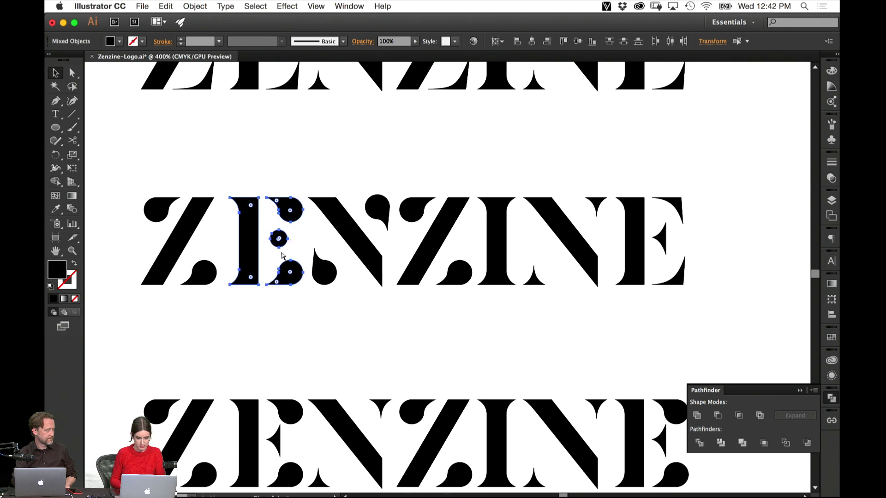
{"action": "key", "text": "cmd+g"}
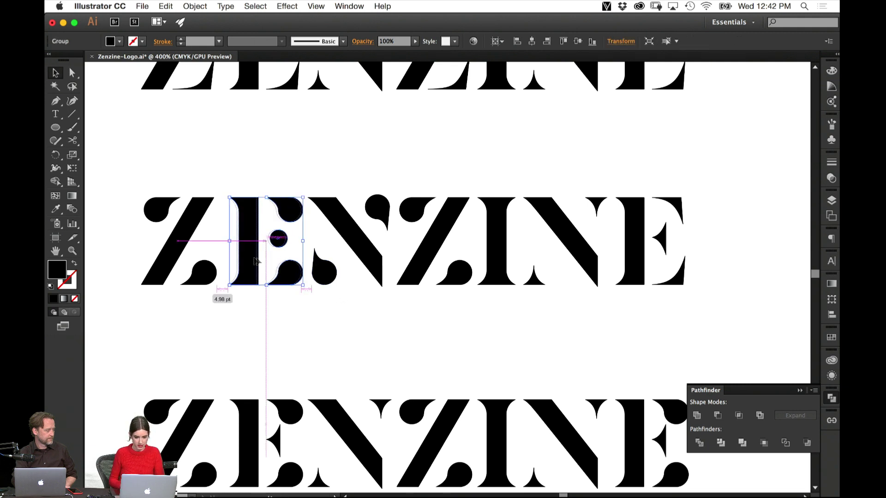
{"action": "left_click_drag", "start_coordinate": [280, 238], "coordinate": [637, 256]}
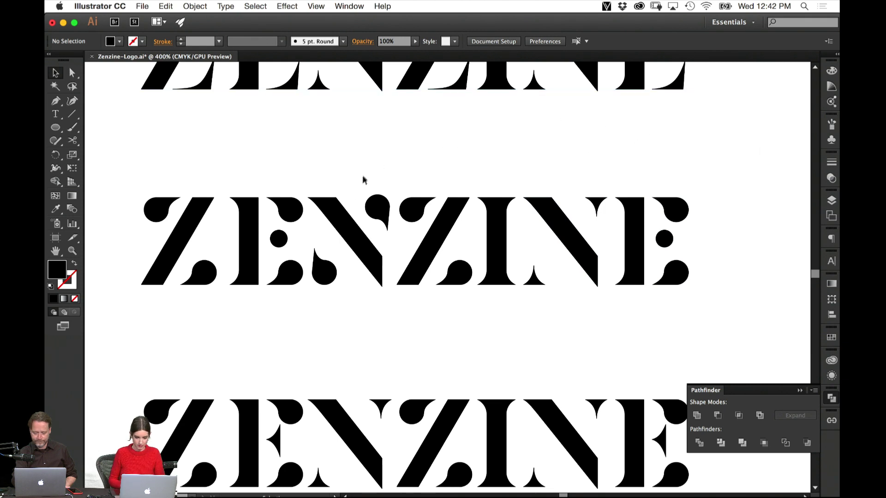
Replace the middle logo's first N and its teardrops with a copy of the second N, which has pointed serifs.
{"action": "left_click_drag", "start_coordinate": [381, 166], "coordinate": [331, 277]}
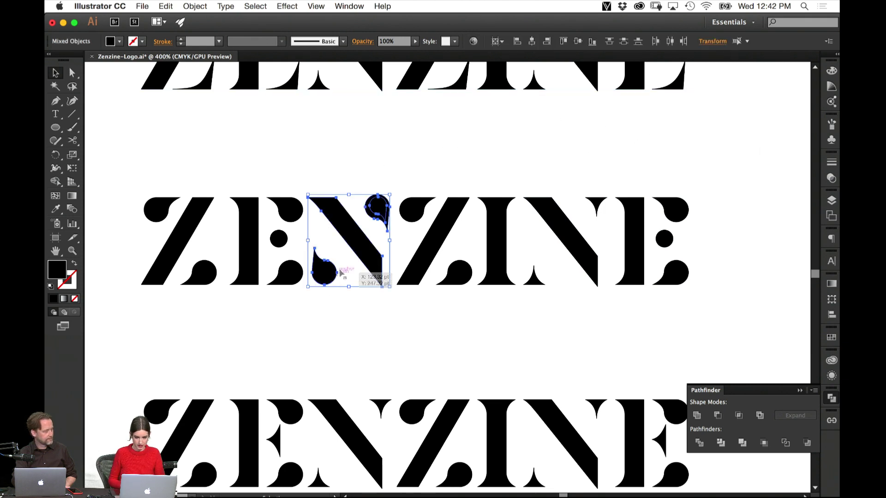
{"action": "left_click", "coordinate": [574, 300]}
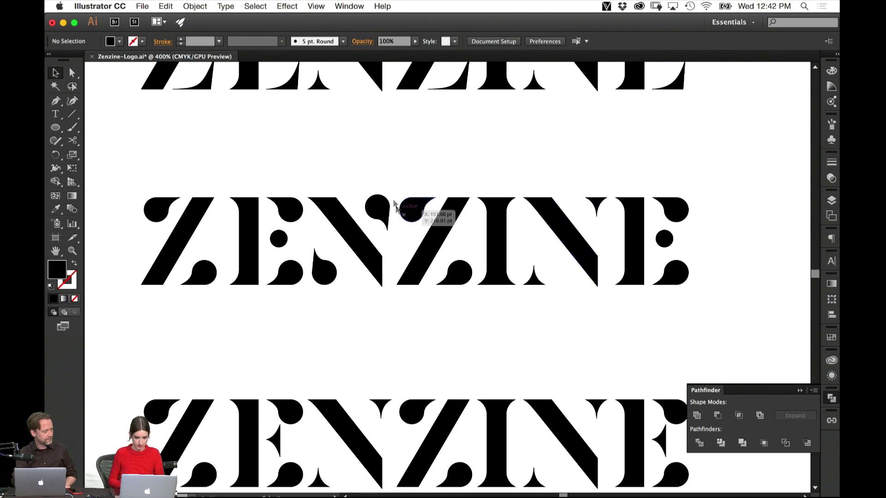
{"action": "left_click", "coordinate": [376, 204]}
{"action": "left_click", "coordinate": [414, 165]}
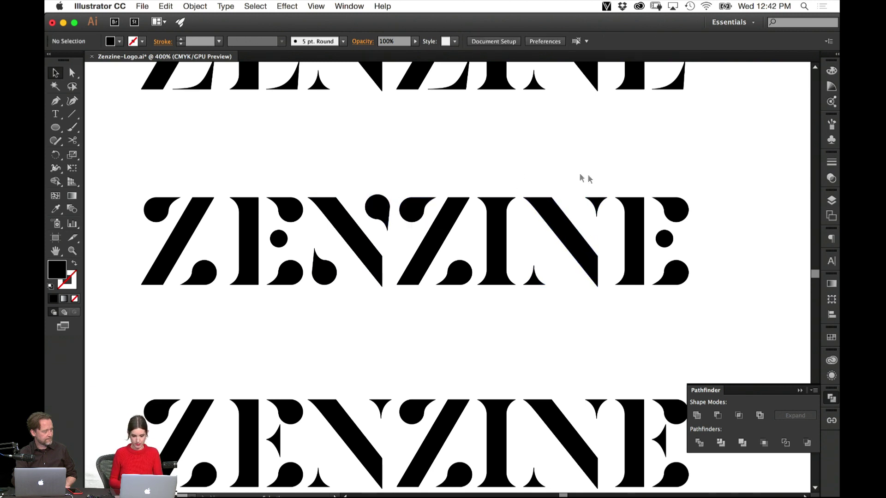
{"action": "left_click", "coordinate": [588, 249]}
{"action": "left_click_drag", "start_coordinate": [588, 249], "coordinate": [376, 267]}
{"action": "key", "text": "super+x"}
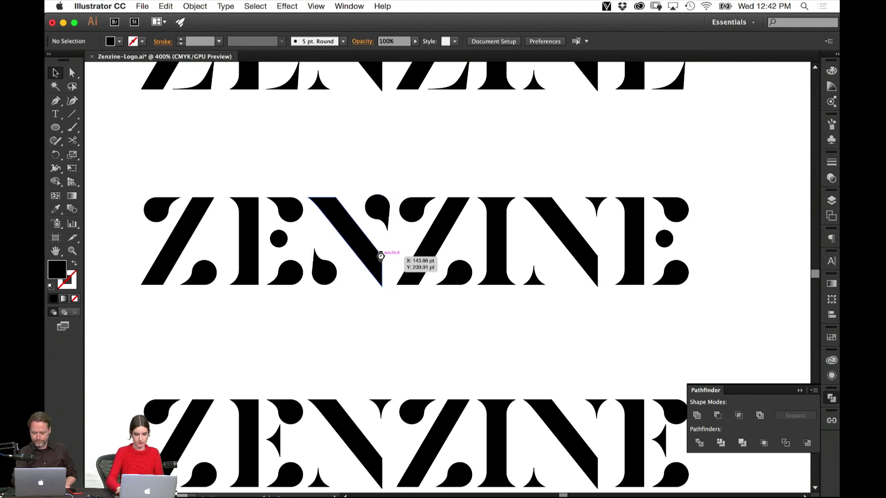
{"action": "left_click", "coordinate": [356, 282]}
{"action": "key", "text": "super+x"}
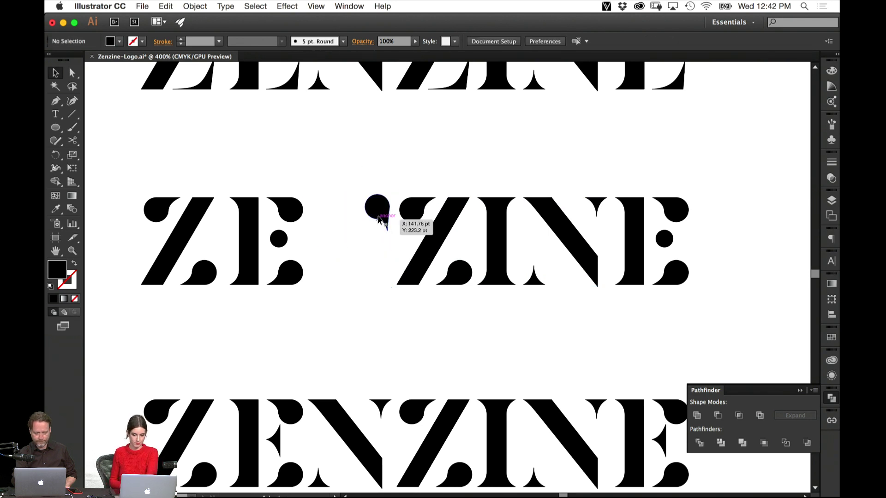
{"action": "key", "text": "super+f"}
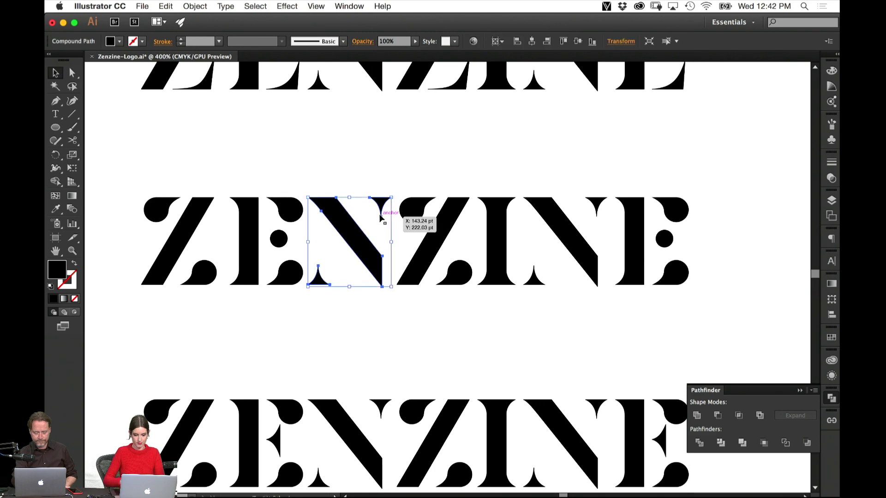
{"action": "left_click", "coordinate": [444, 167]}
Collapse the Pathfinder panel and move the whole bottom logo straight up, closer to the circle-bar version.
{"action": "left_click_drag", "start_coordinate": [380, 379], "coordinate": [372, 279]}
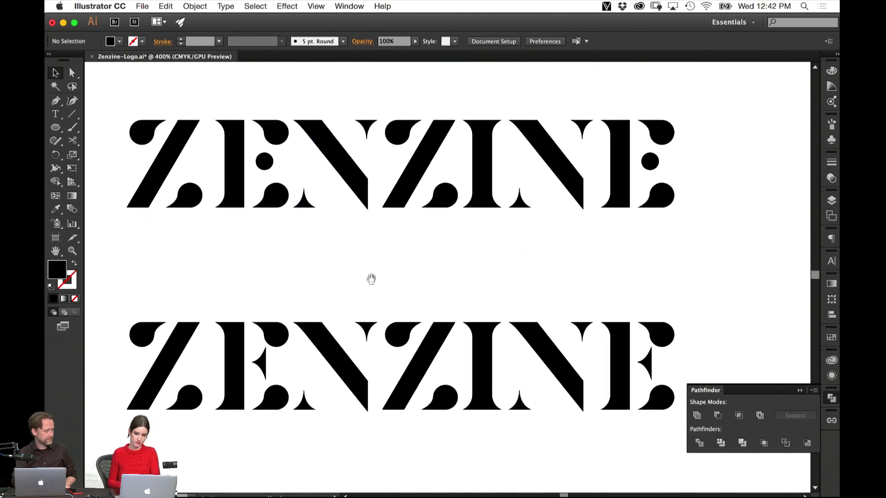
{"action": "left_click_drag", "start_coordinate": [405, 303], "coordinate": [443, 259]}
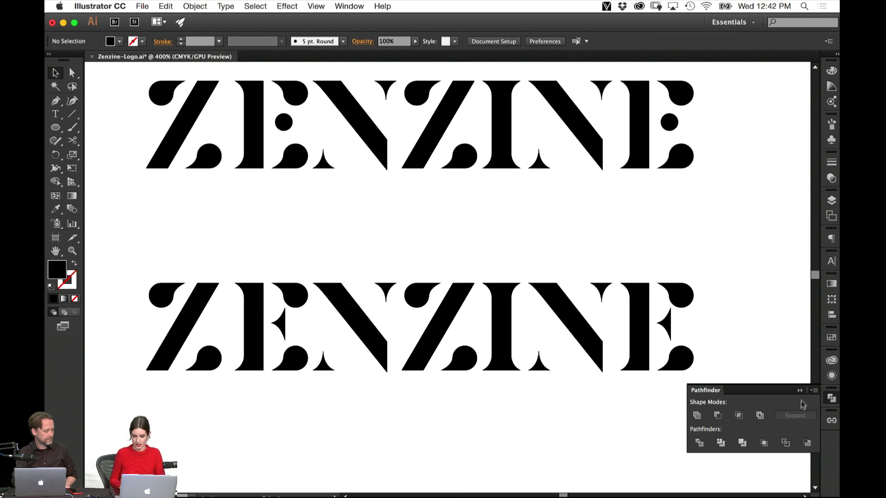
{"action": "left_click", "coordinate": [799, 390]}
{"action": "left_click_drag", "start_coordinate": [180, 395], "coordinate": [164, 406]}
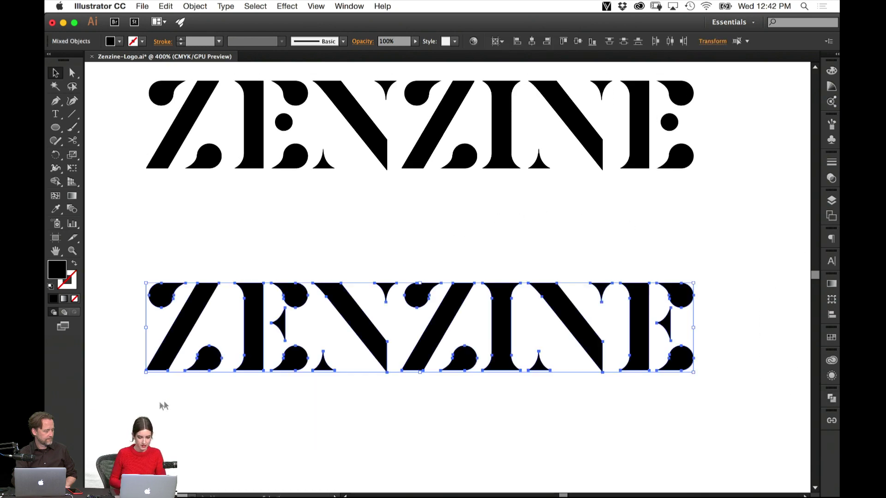
{"action": "left_click_drag", "start_coordinate": [180, 344], "coordinate": [180, 306]}
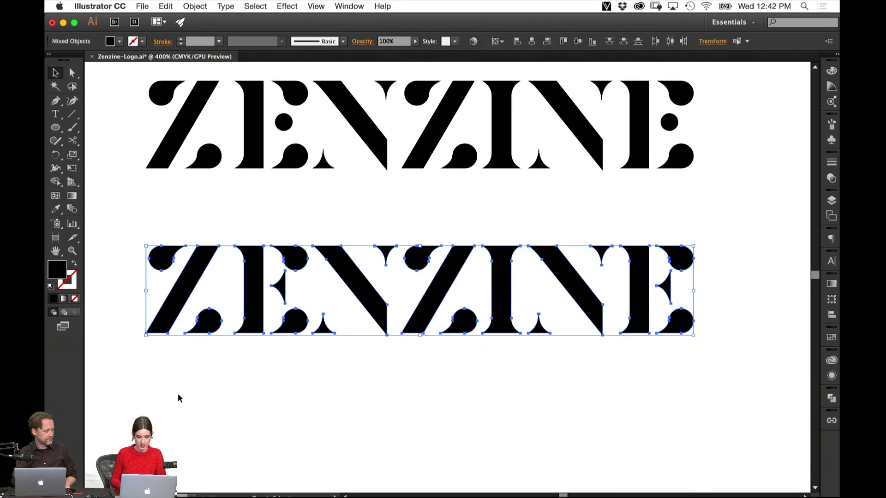
{"action": "left_click", "coordinate": [178, 388]}
{"action": "scroll", "coordinate": [231, 332], "scroll_direction": "up", "scroll_amount": 3}
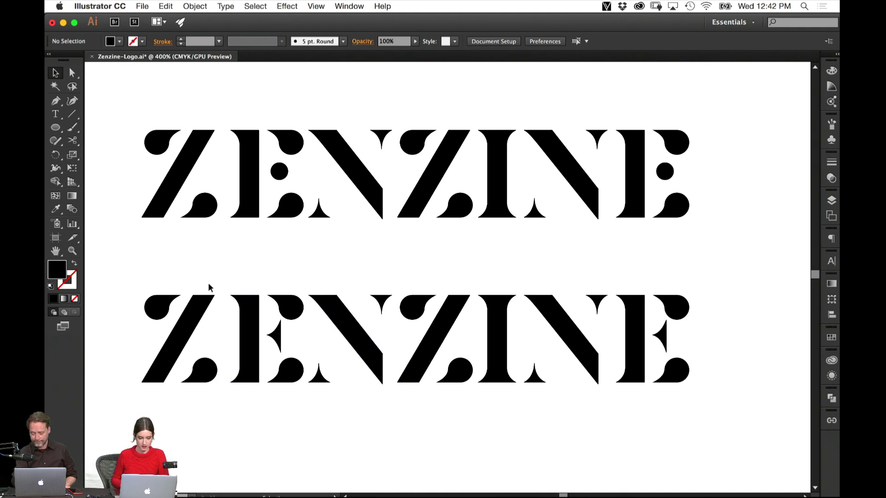
Open up the bottom logo's letter spacing by nudging the first Z slightly left and the last N and E slightly right.
{"action": "left_click_drag", "start_coordinate": [209, 289], "coordinate": [136, 409]}
{"action": "key", "text": "Left"}
{"action": "key", "text": "Left"}
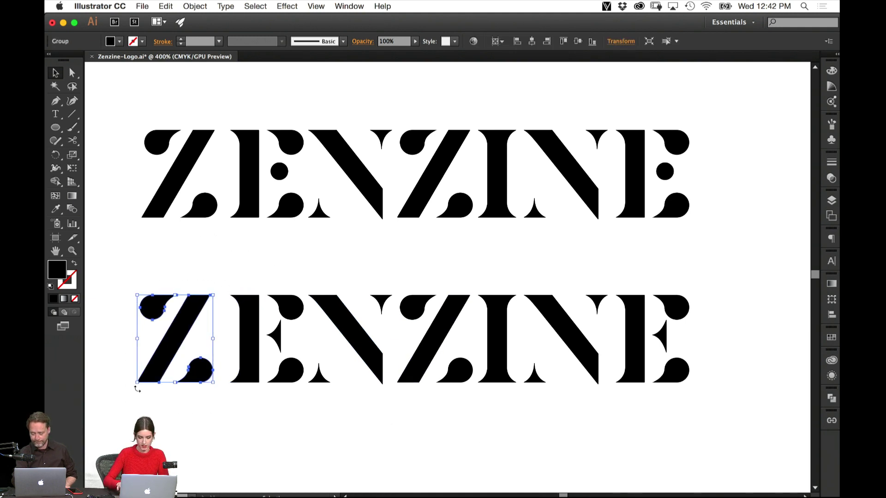
{"action": "key", "text": "Right"}
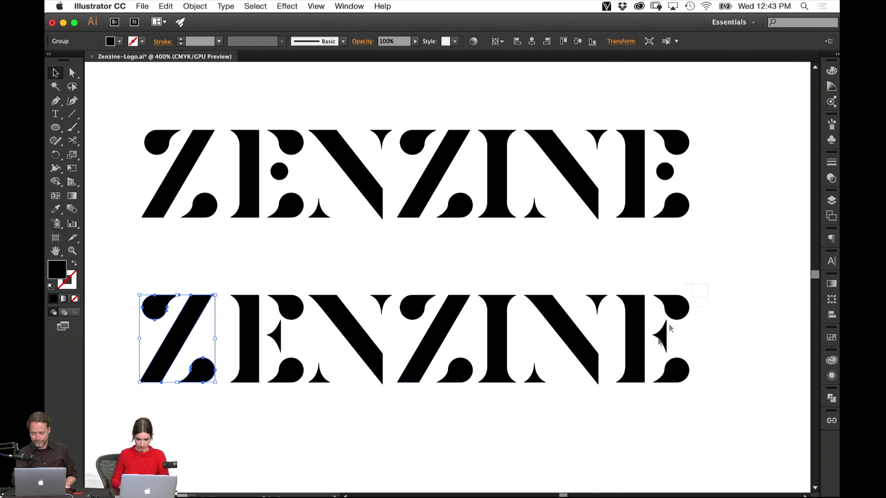
{"action": "left_click_drag", "start_coordinate": [549, 416], "coordinate": [538, 406]}
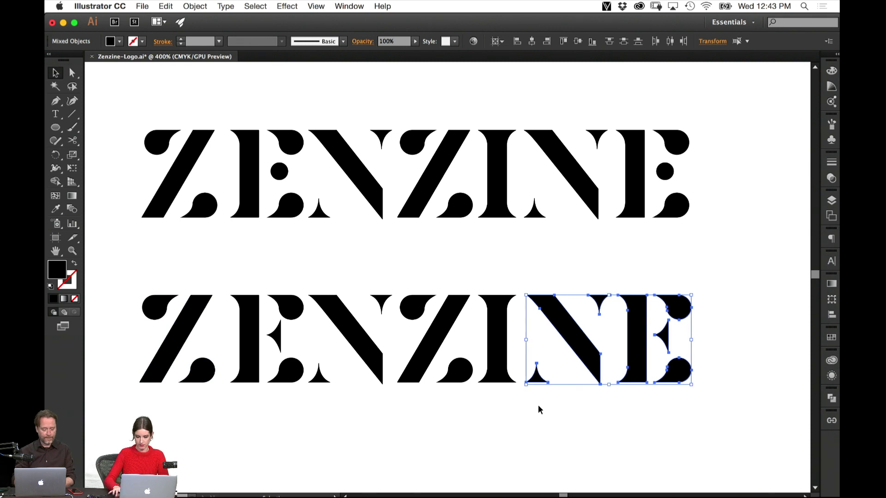
{"action": "left_click", "coordinate": [522, 485]}
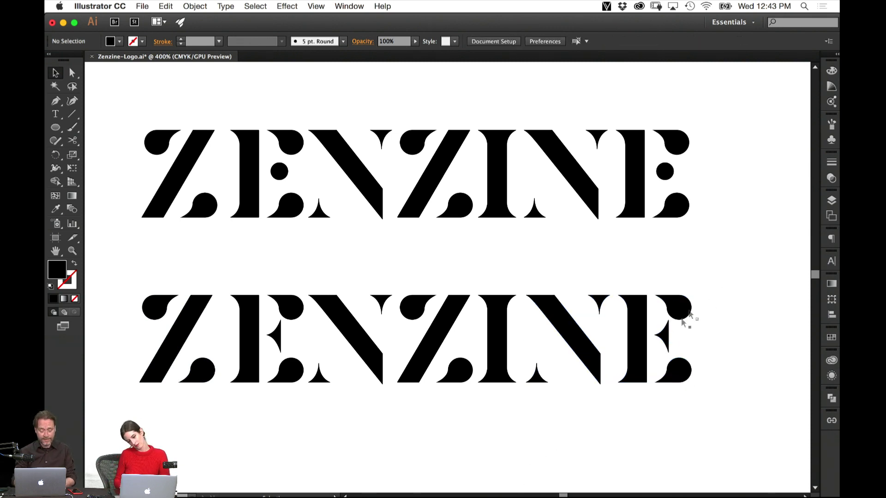
{"action": "left_click_drag", "start_coordinate": [575, 352], "coordinate": [598, 188]}
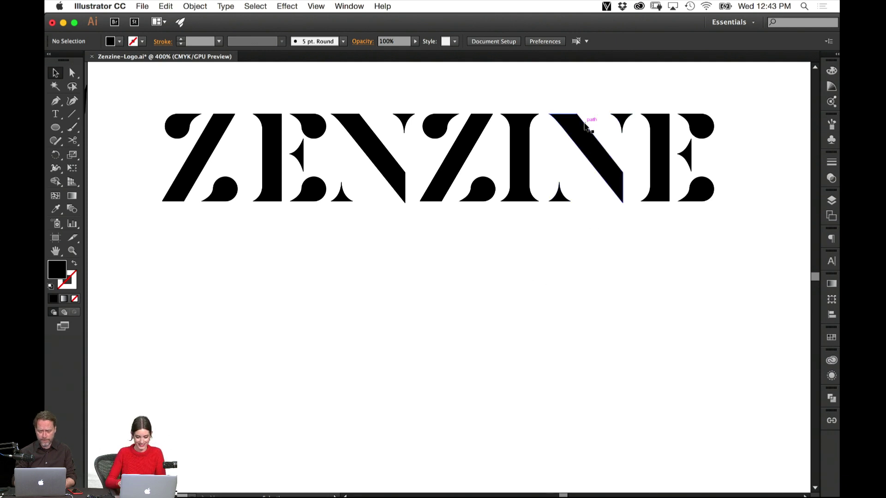
{"action": "key", "text": "super+minus"}
{"action": "key", "text": "super+minus"}
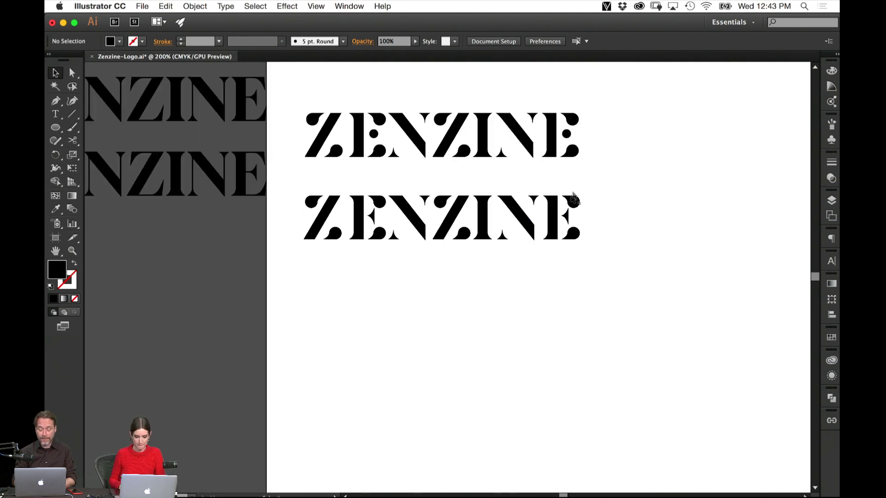
Even out the bottom logo's letter spacing by nudging ZINE slightly left and the last three letters, INE, slightly right.
{"action": "left_click_drag", "start_coordinate": [440, 287], "coordinate": [436, 278]}
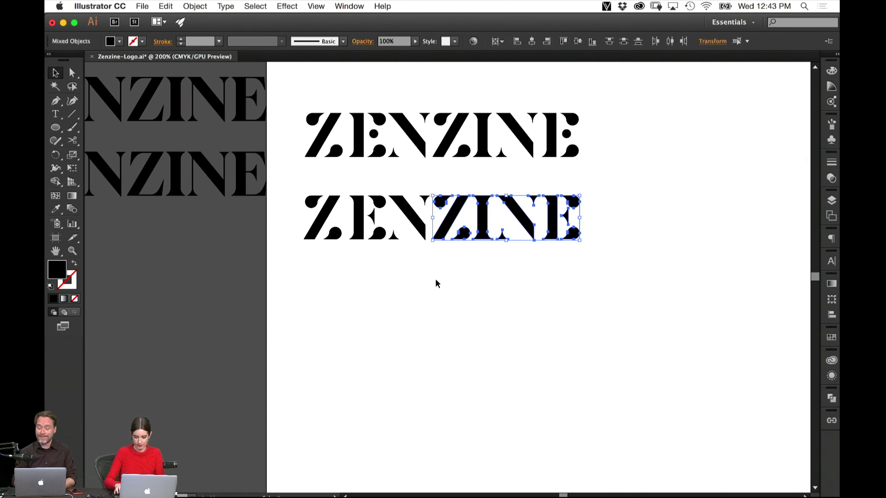
{"action": "left_click", "coordinate": [481, 274]}
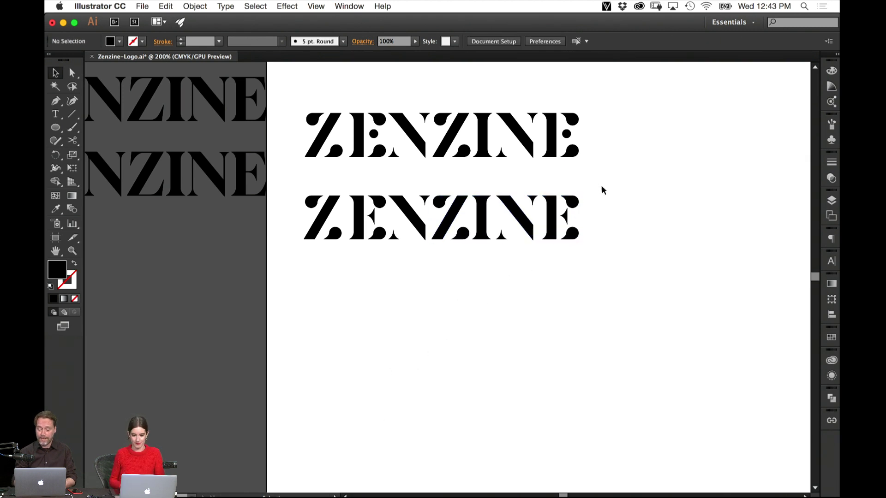
{"action": "left_click_drag", "start_coordinate": [609, 188], "coordinate": [483, 260]}
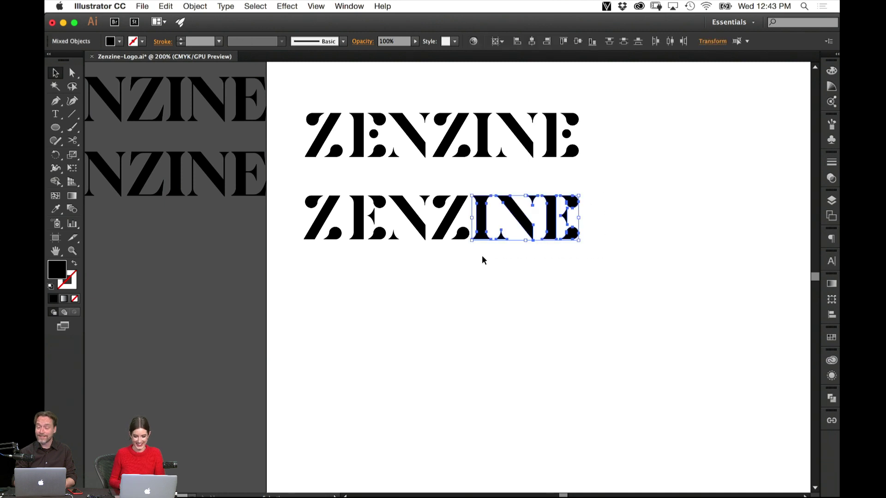
{"action": "key", "text": "Right"}
{"action": "left_click", "coordinate": [522, 341]}
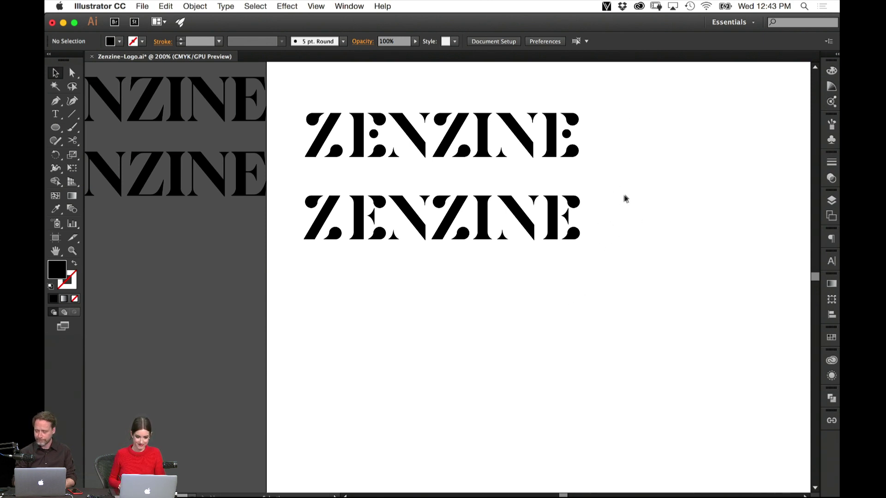
Group the whole pointed-bar logo and move it directly below the dotted logo, lined up with that logo's first letter.
{"action": "left_click_drag", "start_coordinate": [646, 176], "coordinate": [312, 299]}
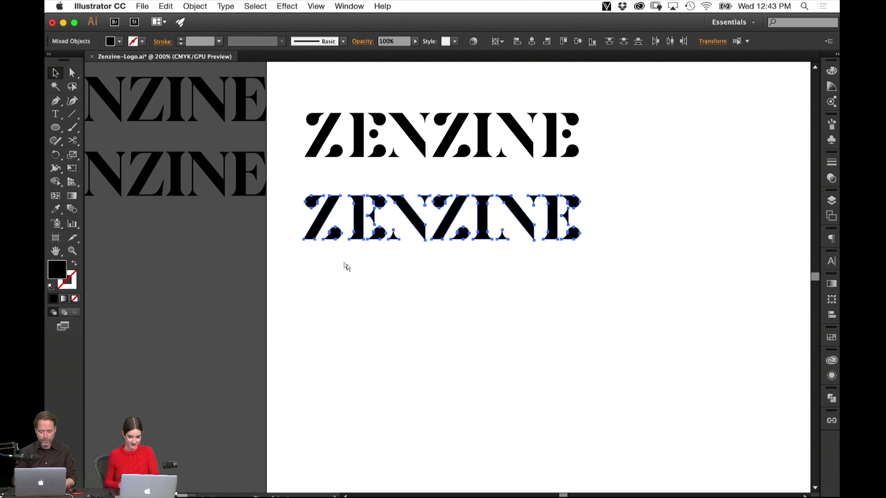
{"action": "key", "text": "super+g"}
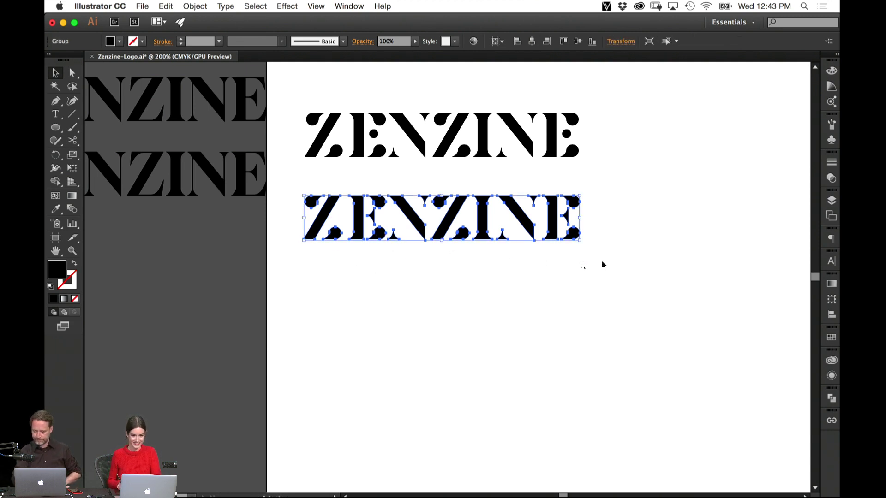
{"action": "left_click_drag", "start_coordinate": [599, 262], "coordinate": [403, 316]}
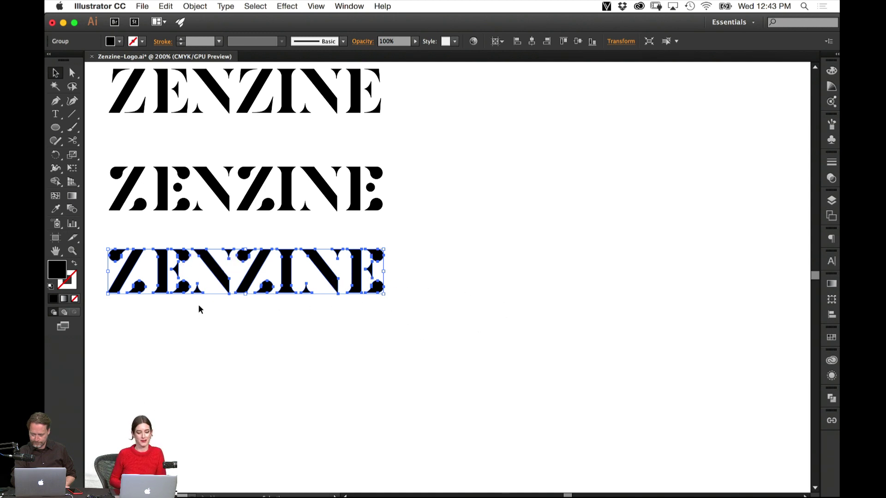
{"action": "left_click_drag", "start_coordinate": [188, 278], "coordinate": [516, 239]}
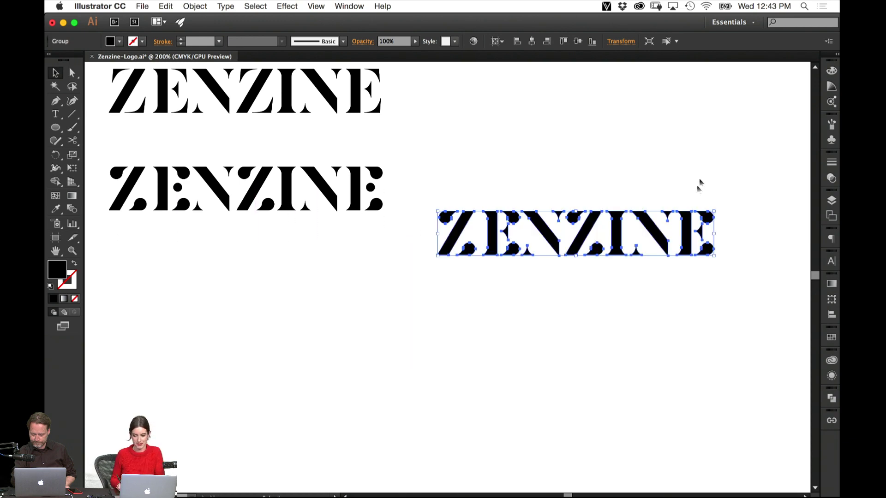
{"action": "left_click_drag", "start_coordinate": [698, 187], "coordinate": [269, 288]}
{"action": "left_click_drag", "start_coordinate": [185, 314], "coordinate": [661, 249]}
{"action": "left_click_drag", "start_coordinate": [584, 217], "coordinate": [669, 236]}
{"action": "scroll", "coordinate": [600, 323], "scroll_direction": "right", "scroll_amount": 10}
{"action": "scroll", "coordinate": [599, 323], "scroll_direction": "up", "scroll_amount": 3}
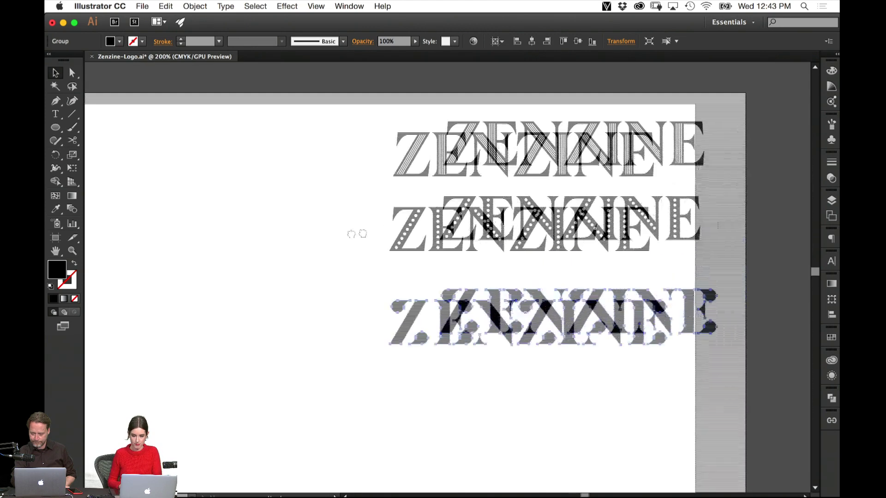
{"action": "left_click_drag", "start_coordinate": [616, 336], "coordinate": [614, 314]}
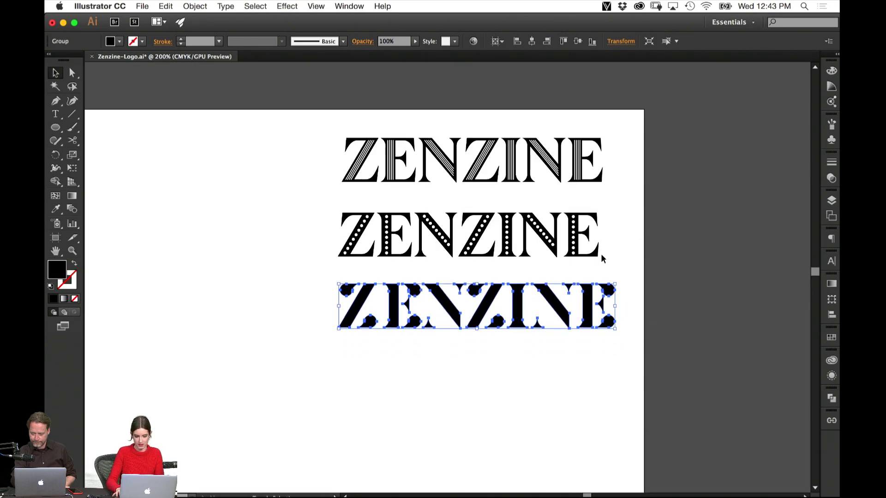
{"action": "left_click", "coordinate": [628, 241]}
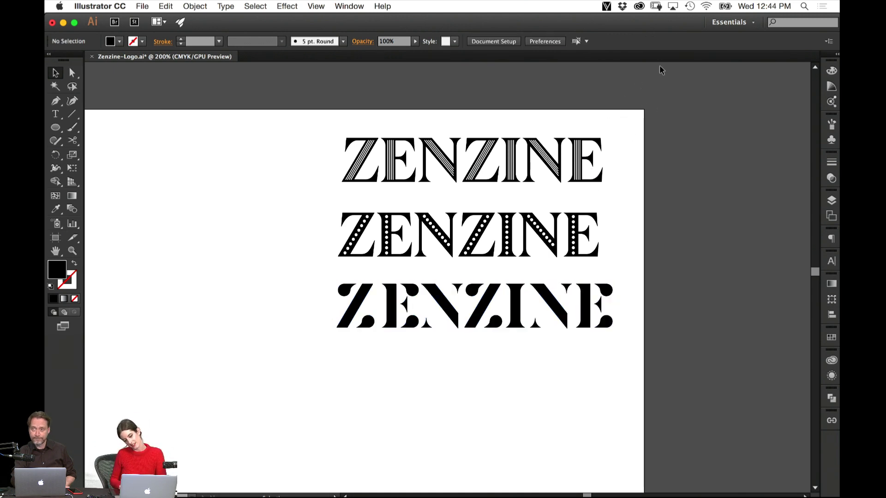
{"action": "left_click", "coordinate": [509, 303]}
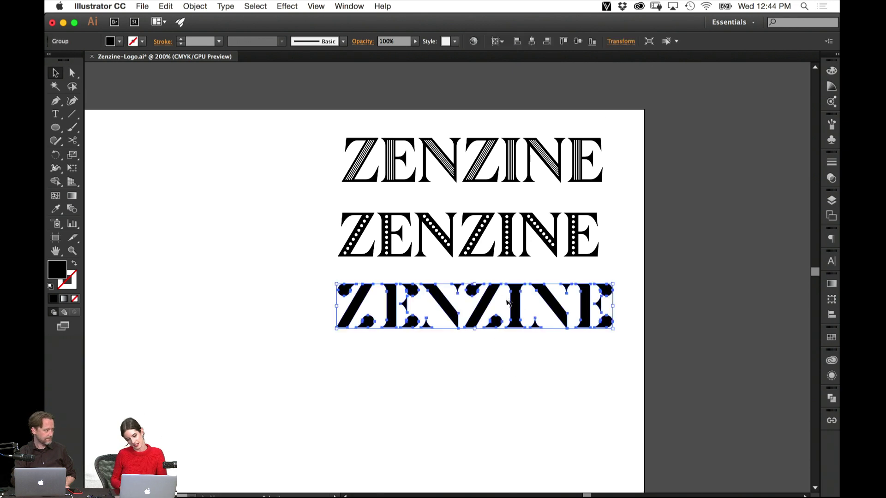
{"action": "left_click", "coordinate": [353, 435]}
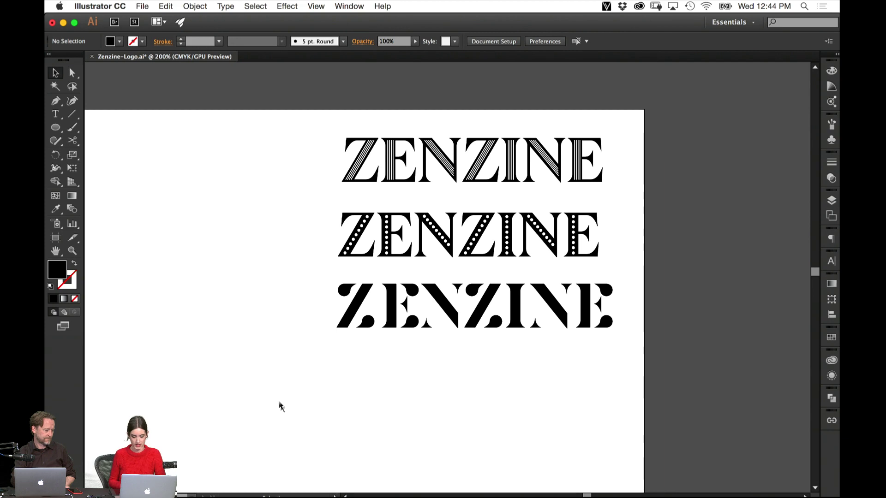
Copy the whole circle-bar logo and paste the copy near the striped and dotted logos.
{"action": "left_click_drag", "start_coordinate": [279, 406], "coordinate": [734, 345]}
{"action": "left_click_drag", "start_coordinate": [341, 352], "coordinate": [439, 337]}
{"action": "left_click_drag", "start_coordinate": [511, 286], "coordinate": [200, 362]}
{"action": "left_click_drag", "start_coordinate": [640, 234], "coordinate": [166, 257]}
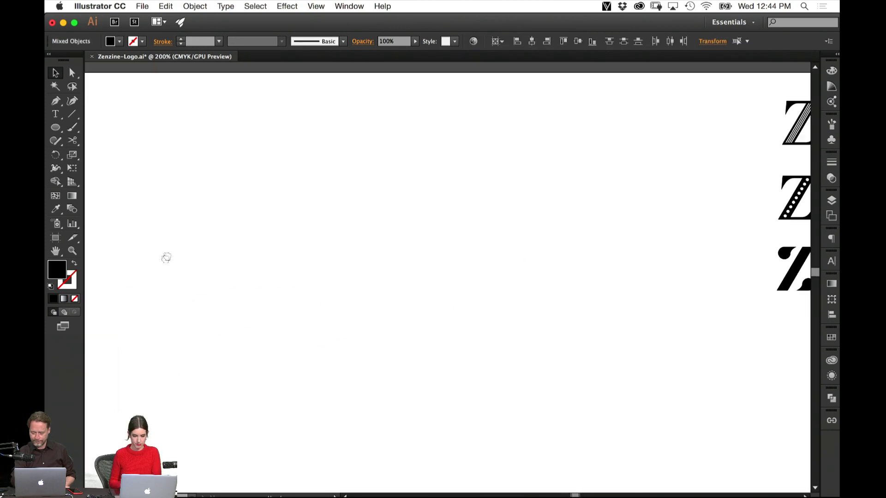
{"action": "left_click_drag", "start_coordinate": [503, 245], "coordinate": [70, 233]}
{"action": "left_click", "coordinate": [351, 364]}
{"action": "key", "text": "super+v"}
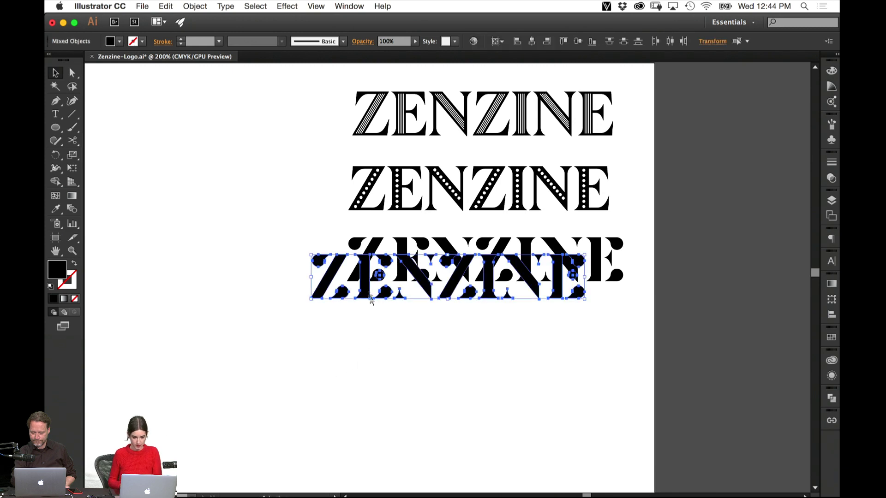
Line up the pasted circle-bar logo with the pointed-bar logo and shift it straight down to form a fourth row.
{"action": "left_click_drag", "start_coordinate": [328, 269], "coordinate": [373, 276]}
{"action": "key", "text": "Right"}
{"action": "key", "text": "Right"}
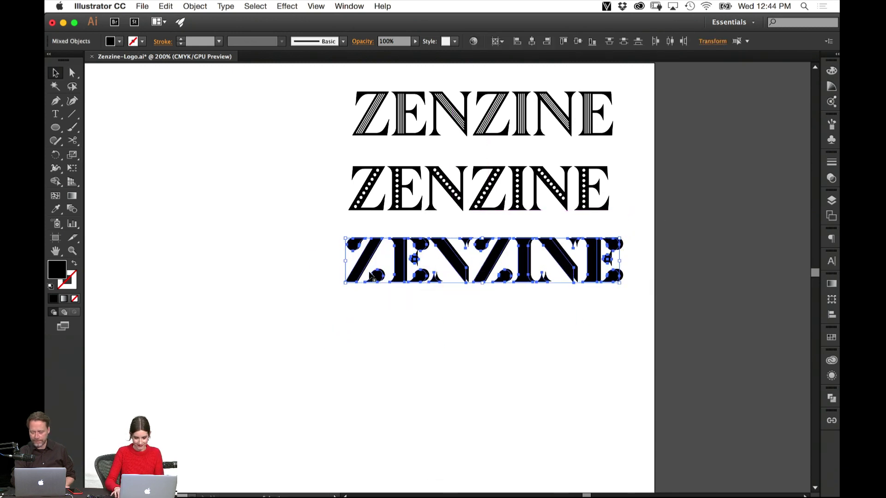
{"action": "key", "text": "shift+Down"}
{"action": "key", "text": "shift+Down"}
{"action": "key", "text": "shift+Down"}
{"action": "key", "text": "shift+Down"}
{"action": "key", "text": "shift+Down"}
{"action": "key", "text": "shift+Down"}
{"action": "key", "text": "shift+Down"}
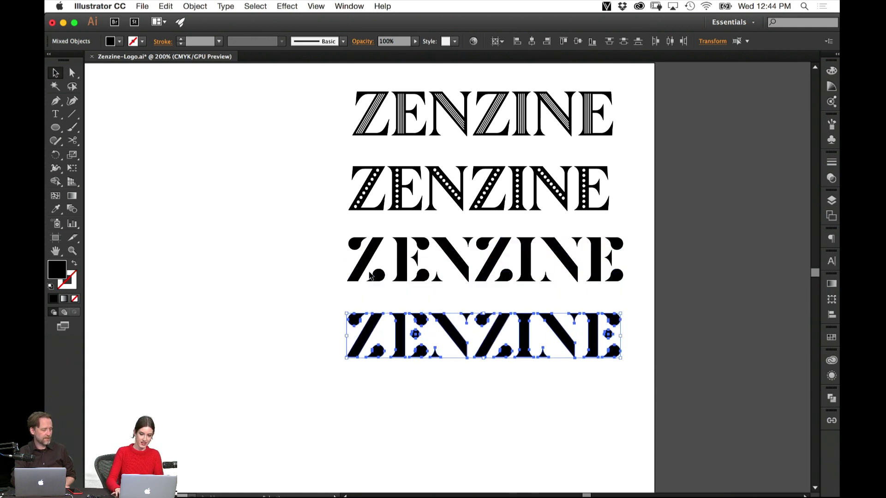
{"action": "left_click", "coordinate": [380, 385]}
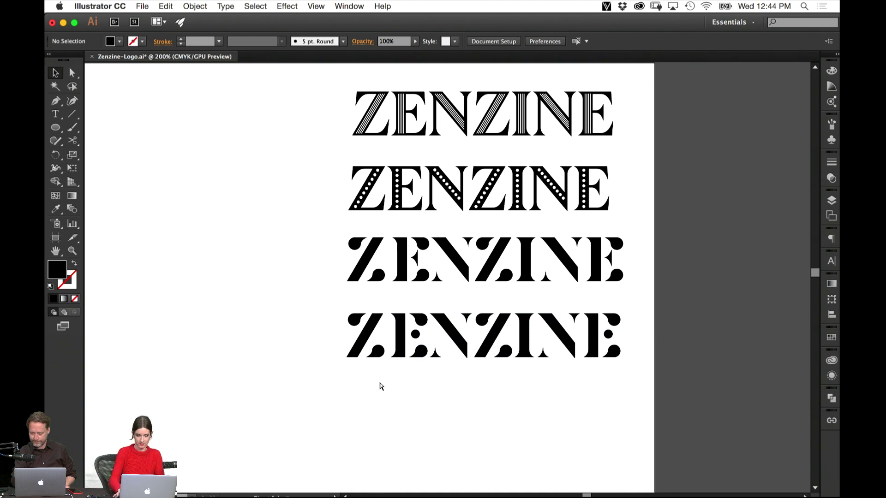
Nudge the first Z and E of the circle-bar logo two small increments left, away from the first N.
{"action": "key", "text": "super+equal"}
{"action": "key", "text": "super+minus"}
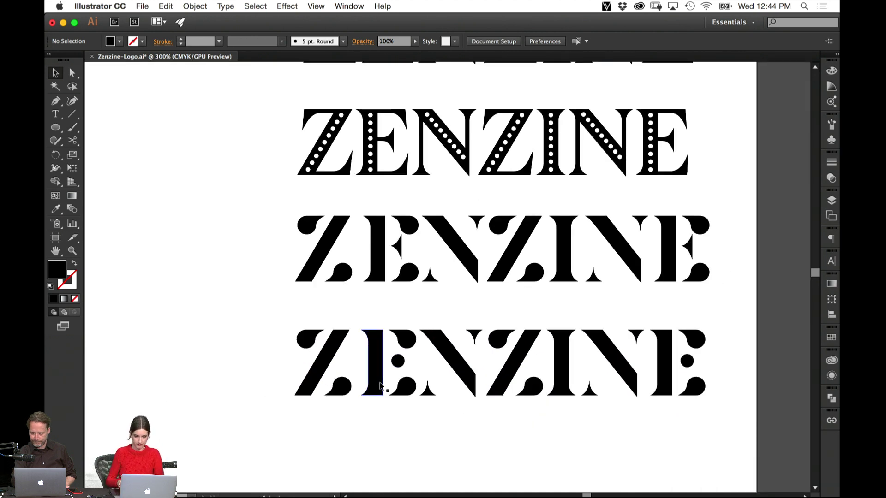
{"action": "left_click_drag", "start_coordinate": [290, 310], "coordinate": [413, 428]}
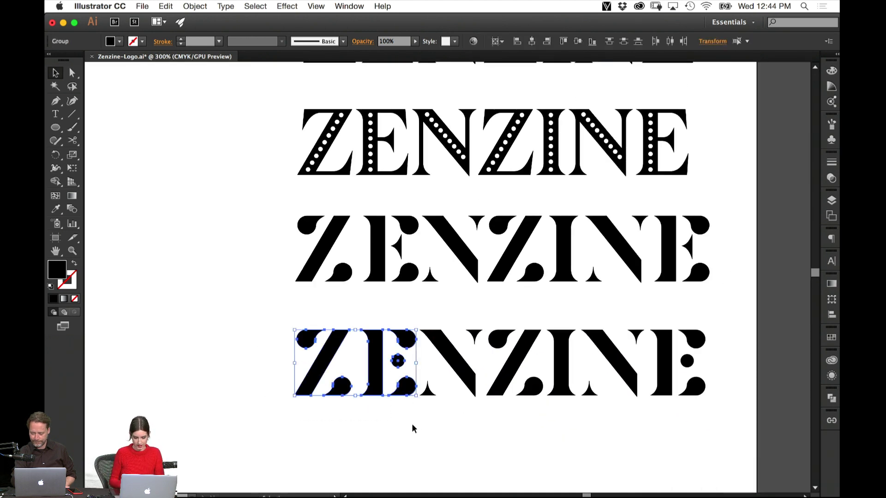
{"action": "key", "text": "Left"}
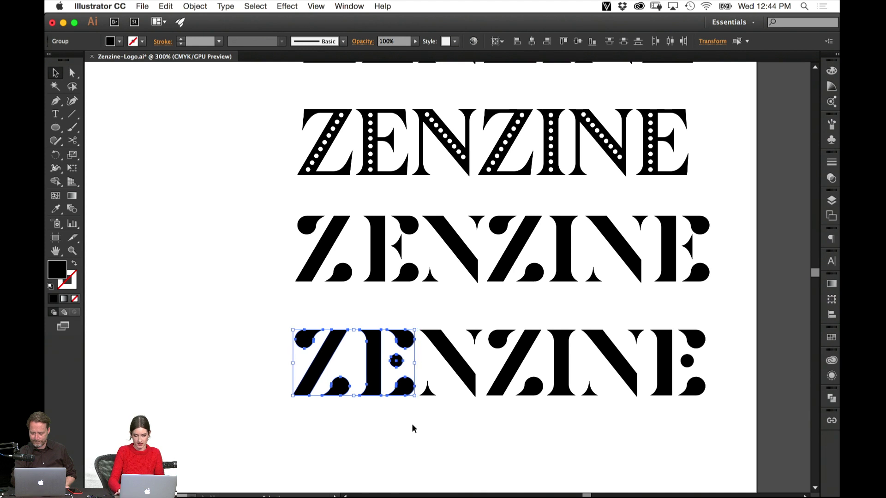
{"action": "key", "text": "Left"}
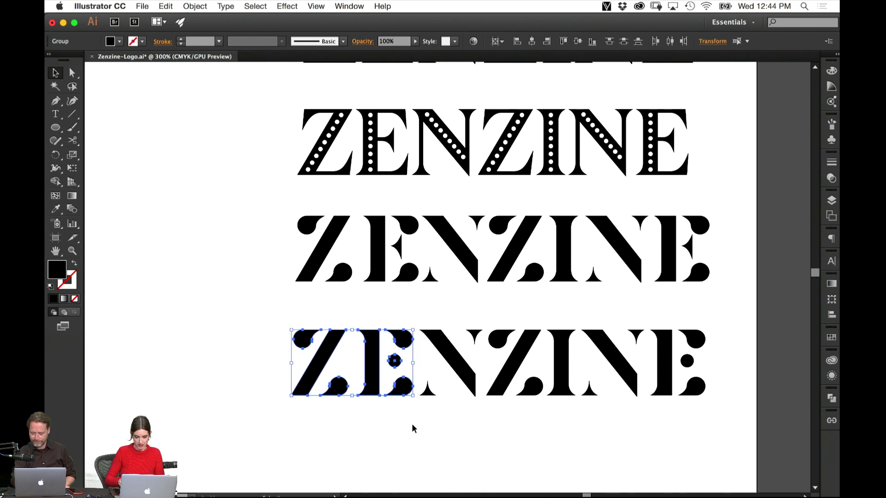
{"action": "left_click", "coordinate": [413, 431]}
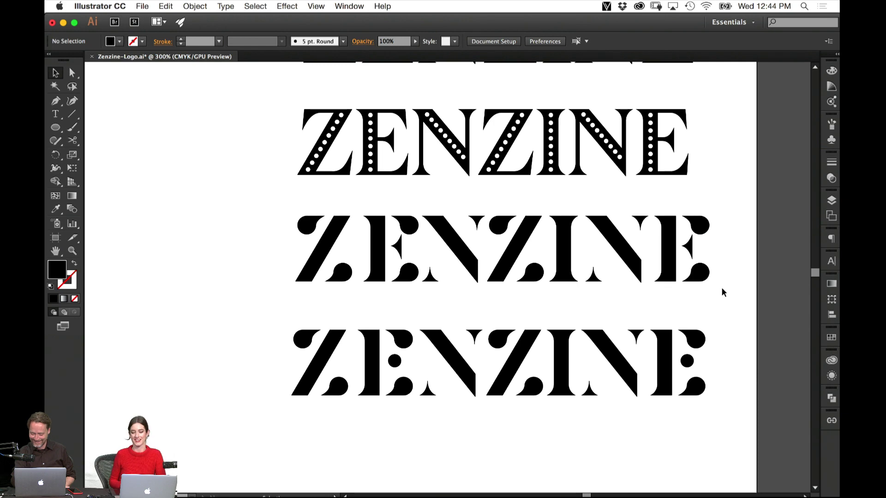
Nudge the last E of the circle-bar logo slightly right, away from the second N.
{"action": "scroll", "coordinate": [634, 371], "scroll_direction": "down", "scroll_amount": 3}
{"action": "scroll", "coordinate": [634, 371], "scroll_direction": "right", "scroll_amount": 3}
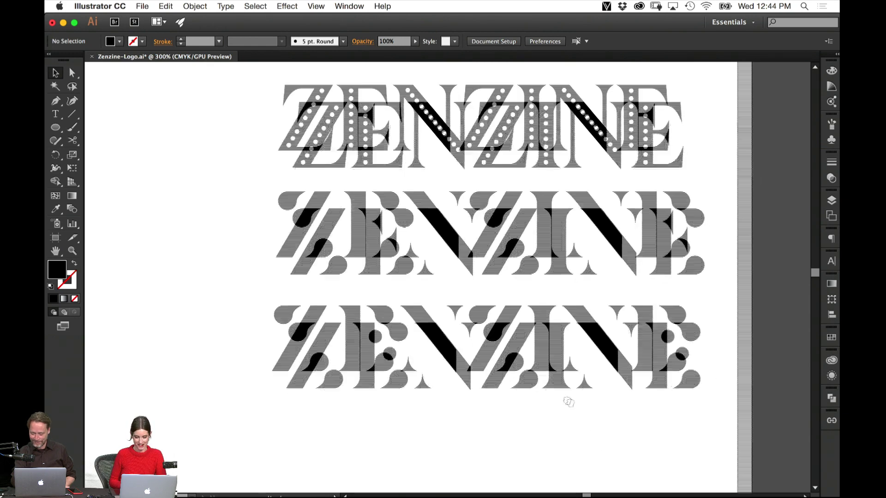
{"action": "left_click_drag", "start_coordinate": [681, 251], "coordinate": [503, 367]}
{"action": "left_click", "coordinate": [550, 468]}
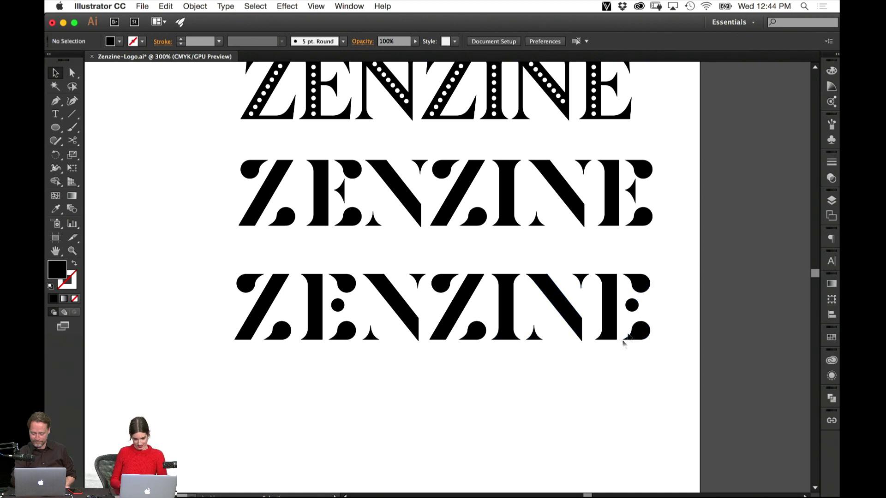
{"action": "left_click_drag", "start_coordinate": [623, 335], "coordinate": [594, 347]}
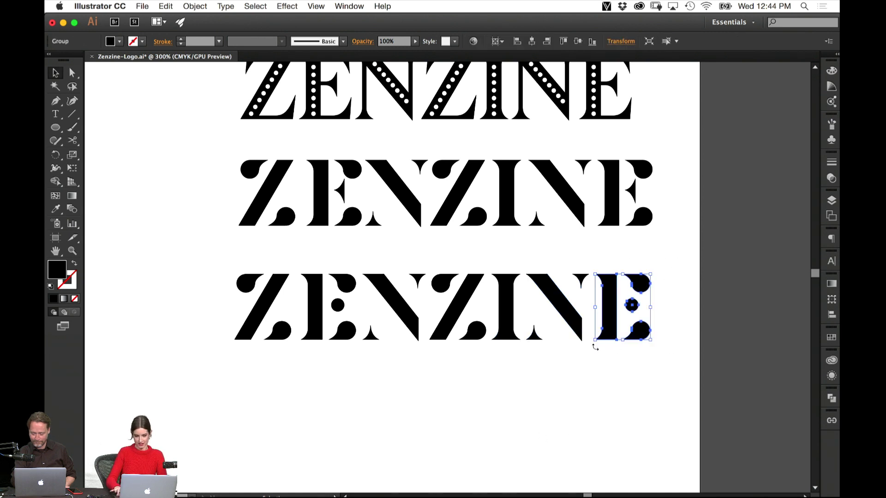
{"action": "left_click", "coordinate": [630, 392]}
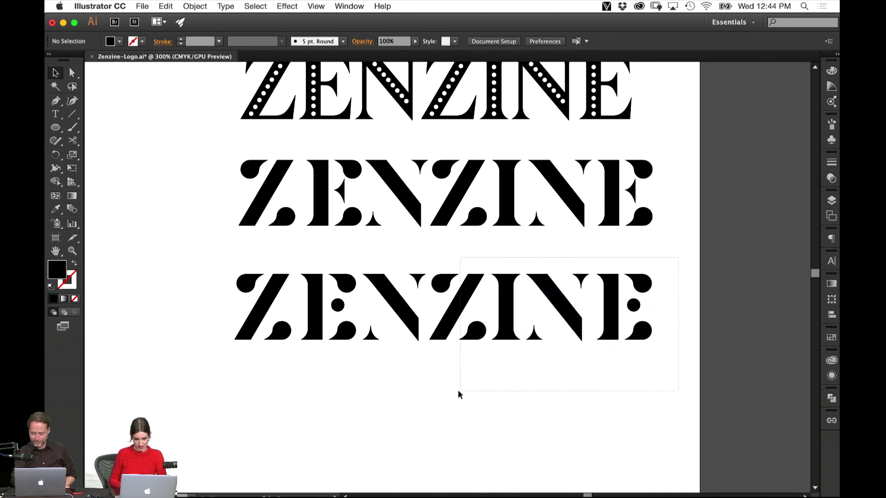
Tighten the circle-bar logo's spacing by nudging ZINE slightly left, and also nudging NZINE slightly left.
{"action": "left_click_drag", "start_coordinate": [459, 392], "coordinate": [461, 374]}
{"action": "key", "text": "Left"}
{"action": "left_click", "coordinate": [691, 375]}
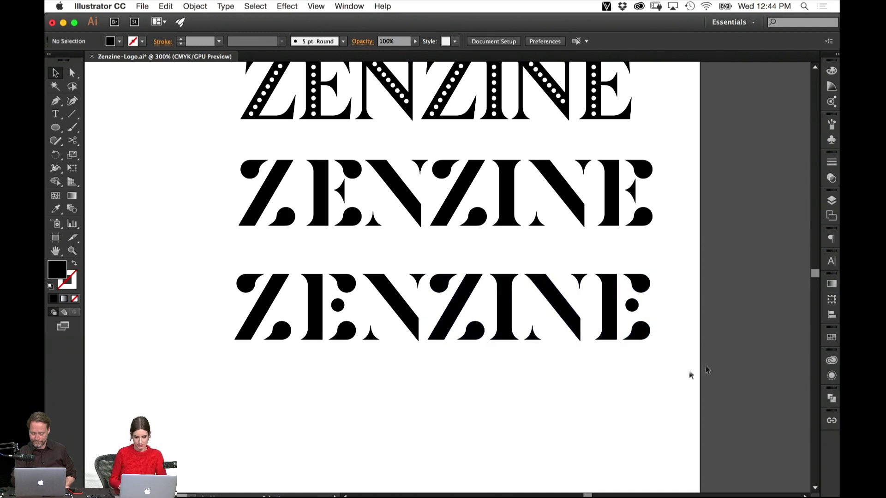
{"action": "left_click_drag", "start_coordinate": [698, 259], "coordinate": [379, 393]}
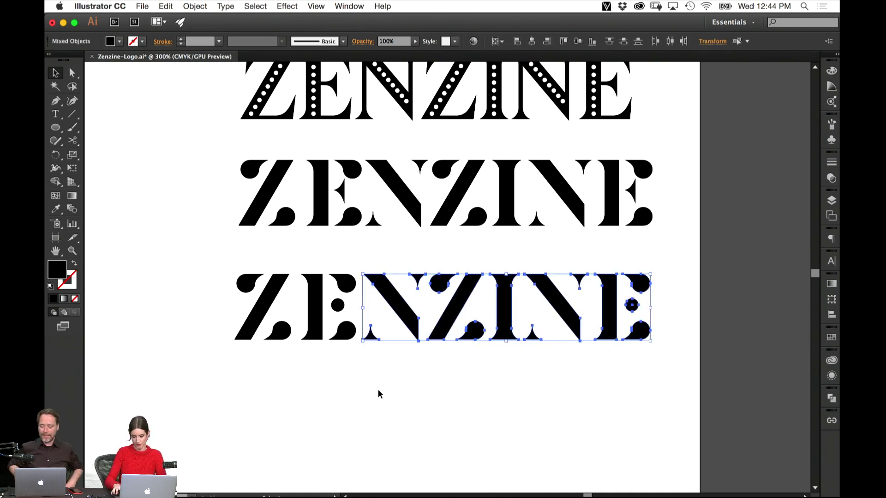
{"action": "key", "text": "Left"}
{"action": "left_click", "coordinate": [377, 399]}
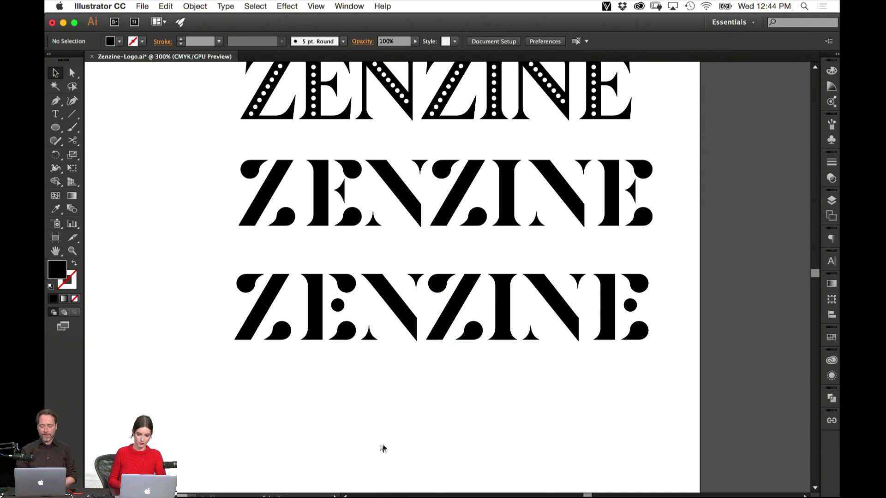
Compare the striped, dotted, pointed-bar and circle-bar logos, including the earlier stencil versions elsewhere on the artboard.
{"action": "mouse_move", "coordinate": [316, 497]}
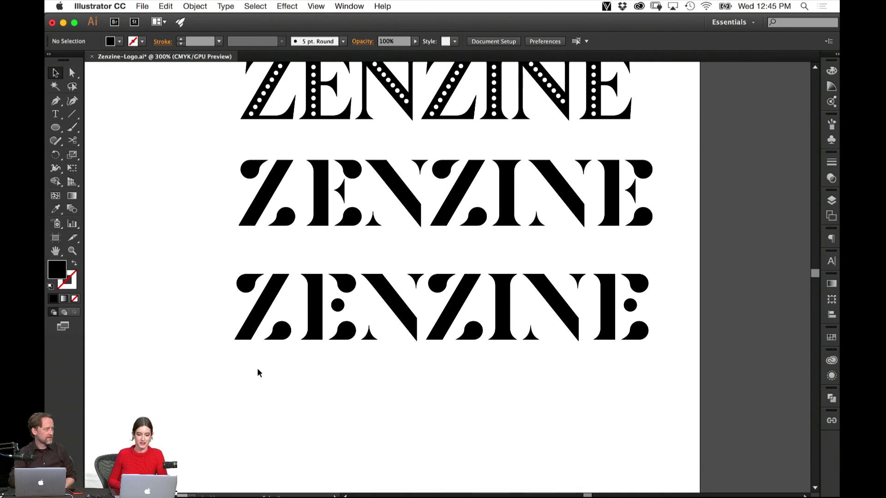
{"action": "scroll", "coordinate": [257, 370], "scroll_direction": "up", "scroll_amount": 5}
{"action": "scroll", "coordinate": [722, 221], "scroll_direction": "right", "scroll_amount": 6}
{"action": "scroll", "coordinate": [381, 233], "scroll_direction": "left", "scroll_amount": 5}
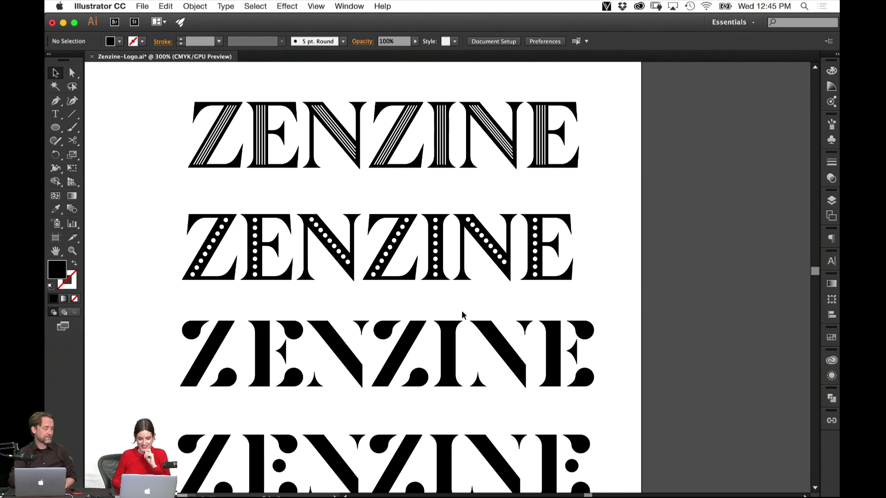
{"action": "scroll", "coordinate": [476, 406], "scroll_direction": "down", "scroll_amount": 5}
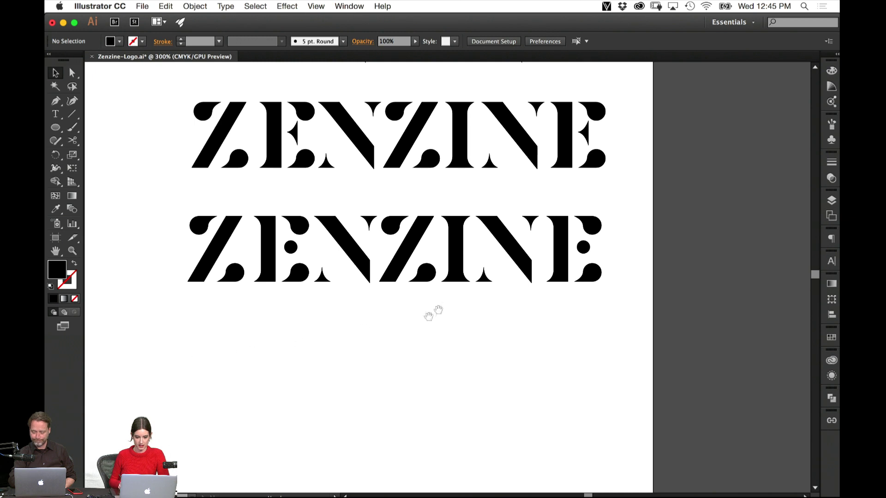
{"action": "scroll", "coordinate": [311, 379], "scroll_direction": "left", "scroll_amount": 10}
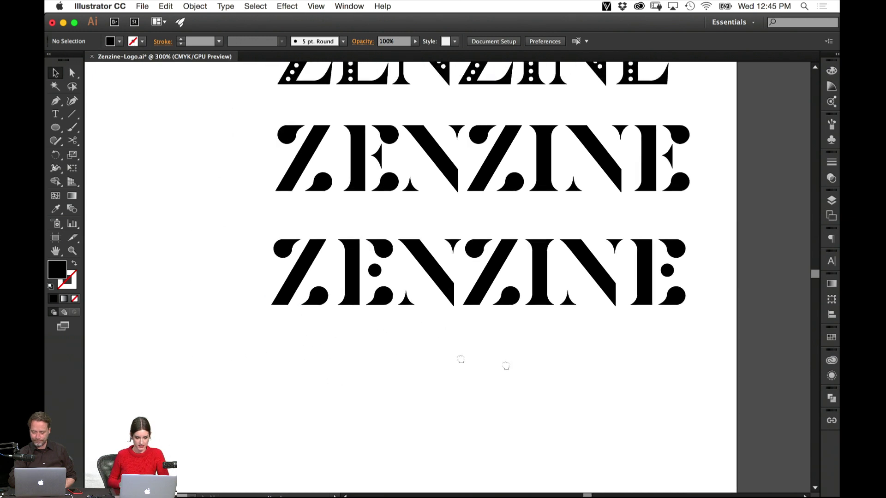
{"action": "scroll", "coordinate": [311, 379], "scroll_direction": "right", "scroll_amount": 10}
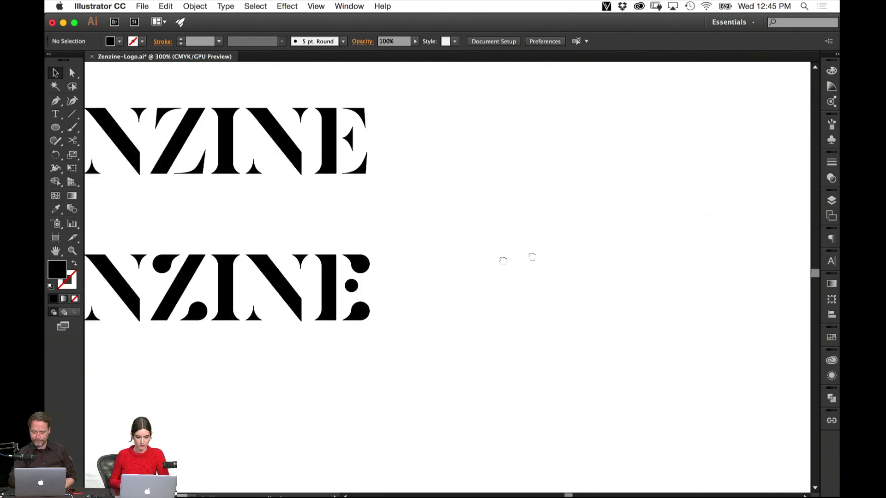
Save the Zenzine-Logo document.
{"action": "left_click_drag", "start_coordinate": [711, 185], "coordinate": [248, 309]}
{"action": "key", "text": "Delete"}
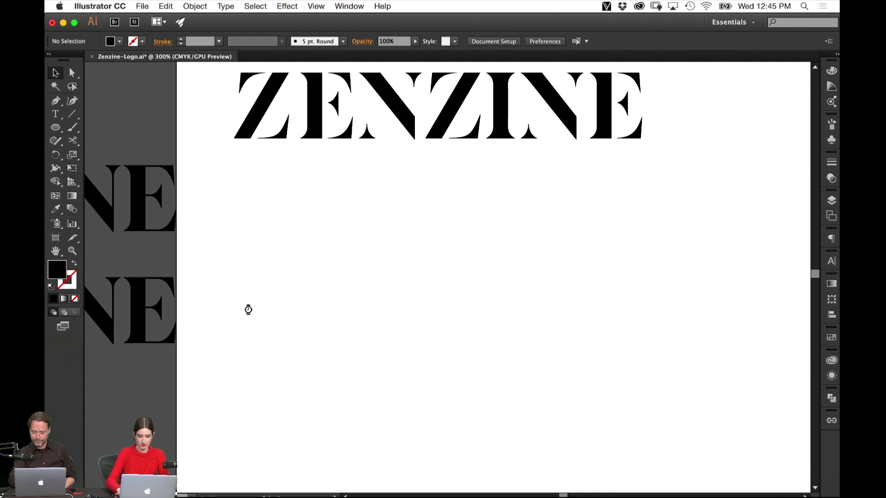
{"action": "key", "text": "super+s"}
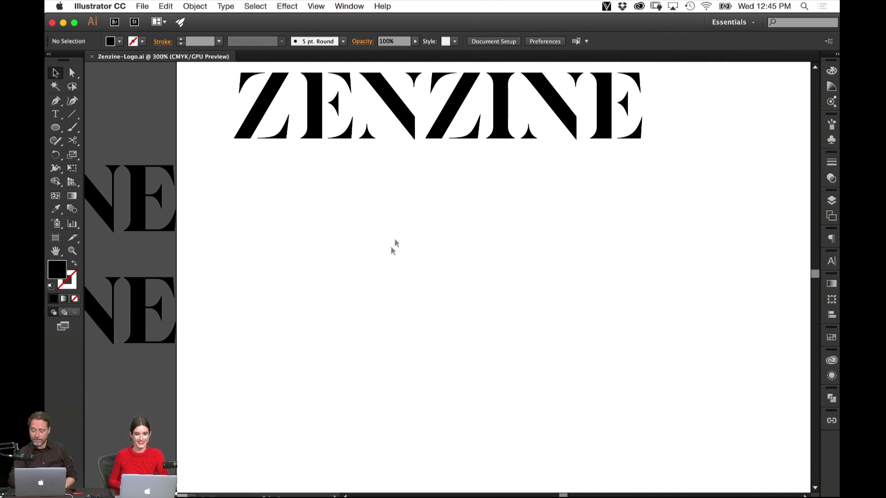
Nudge both teardrop-serif stencil logos slightly down together, away from the dotted ZENZINE logo.
{"action": "left_click_drag", "start_coordinate": [400, 219], "coordinate": [385, 321]}
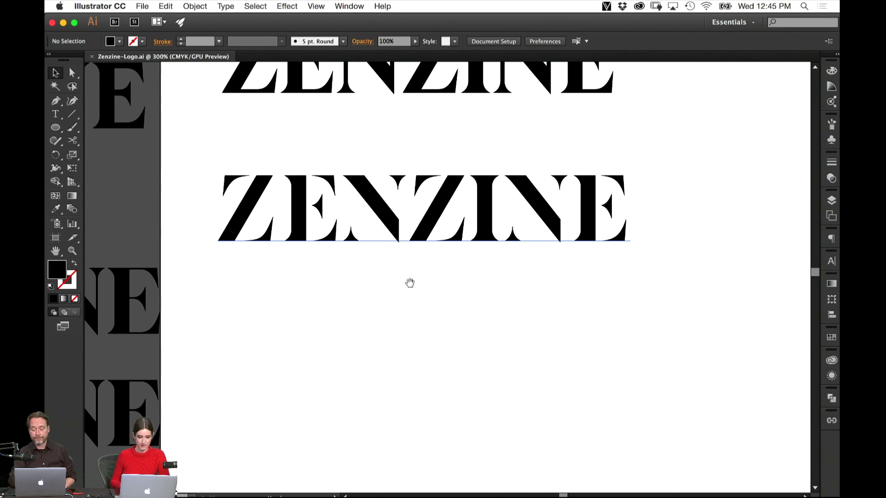
{"action": "key", "text": "super+1"}
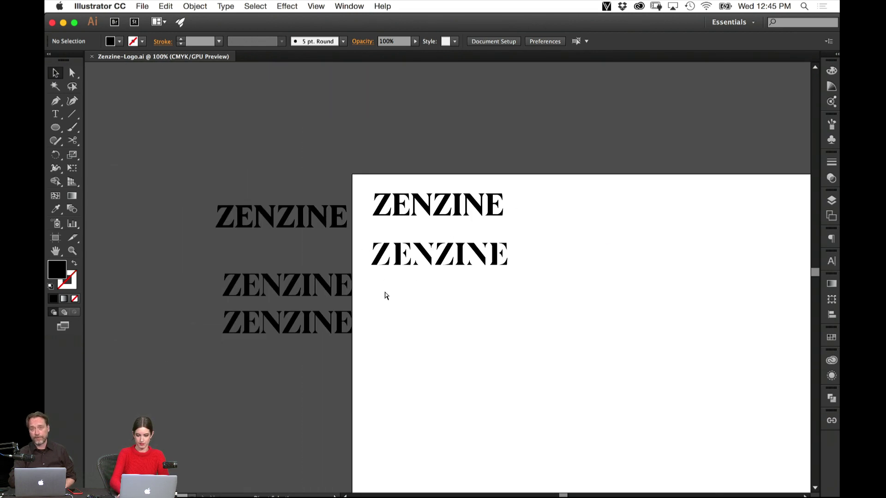
{"action": "left_click_drag", "start_coordinate": [651, 241], "coordinate": [270, 245]}
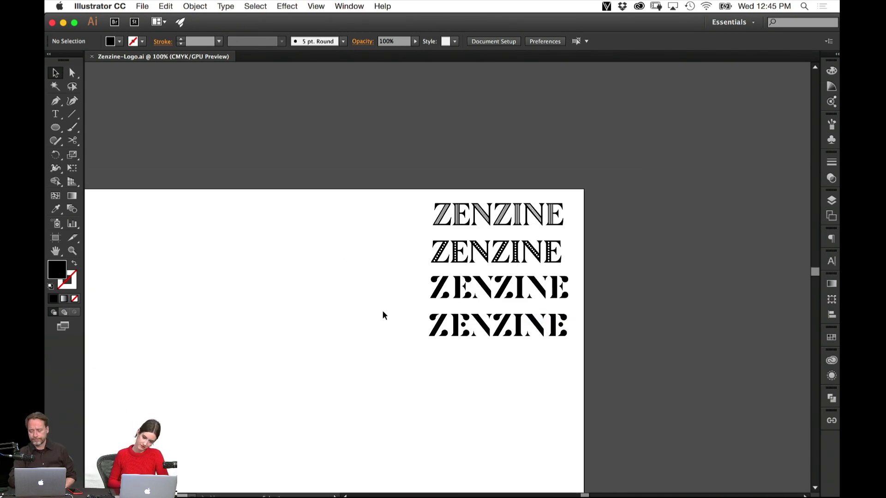
{"action": "left_click_drag", "start_coordinate": [419, 285], "coordinate": [698, 386]}
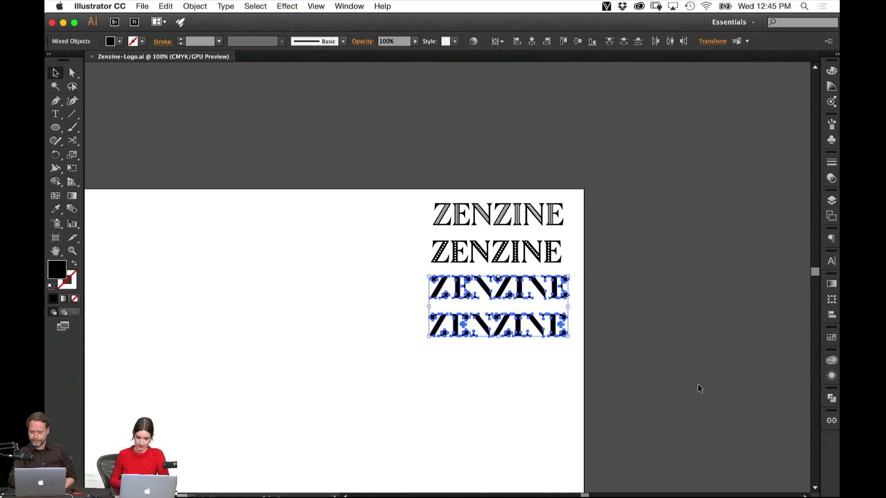
{"action": "left_click", "coordinate": [712, 396]}
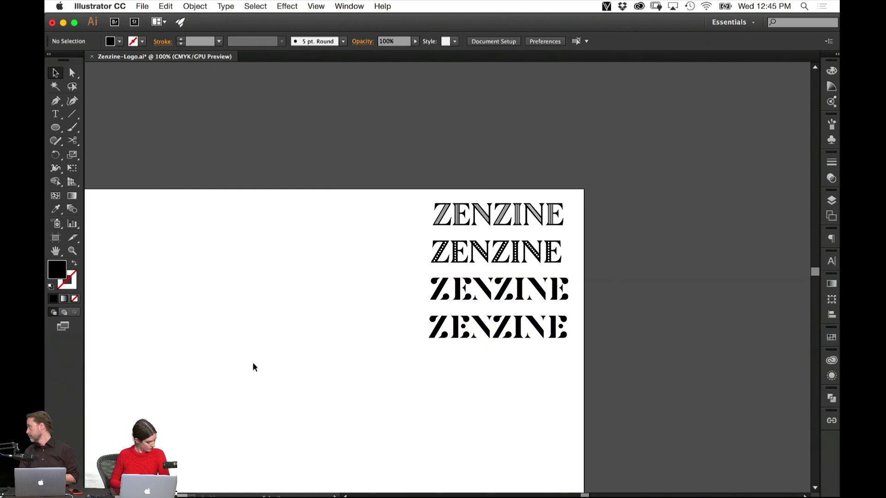
Nudge the plain stencil ZENZINE text one large increment up, closer to the solid ZENZINE above it.
{"action": "left_click_drag", "start_coordinate": [248, 332], "coordinate": [554, 321]}
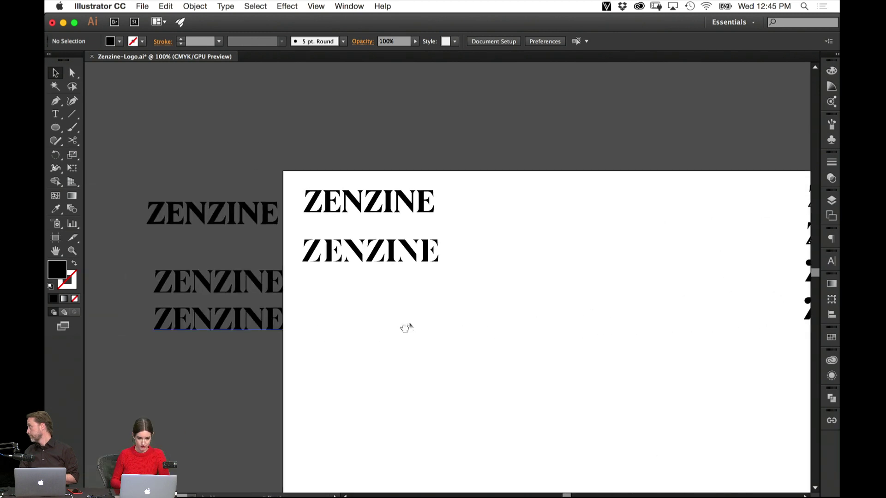
{"action": "left_click_drag", "start_coordinate": [412, 243], "coordinate": [293, 276]}
{"action": "key", "text": "shift+Up"}
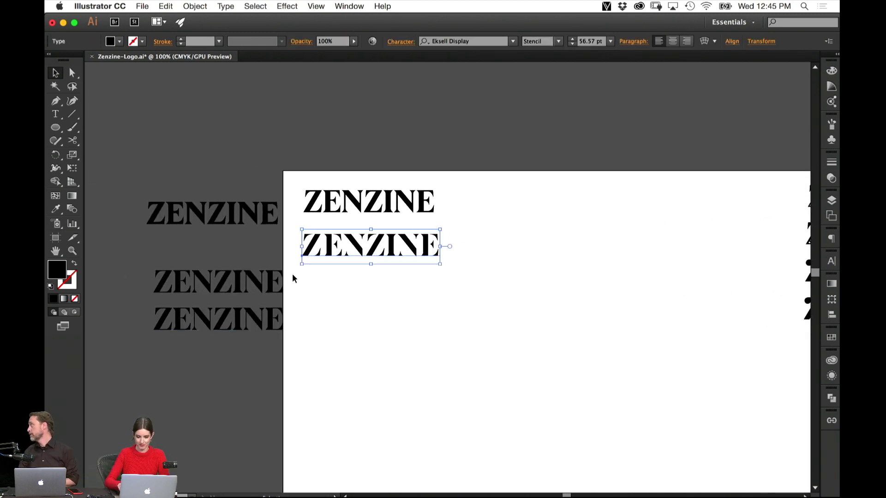
{"action": "left_click", "coordinate": [328, 306]}
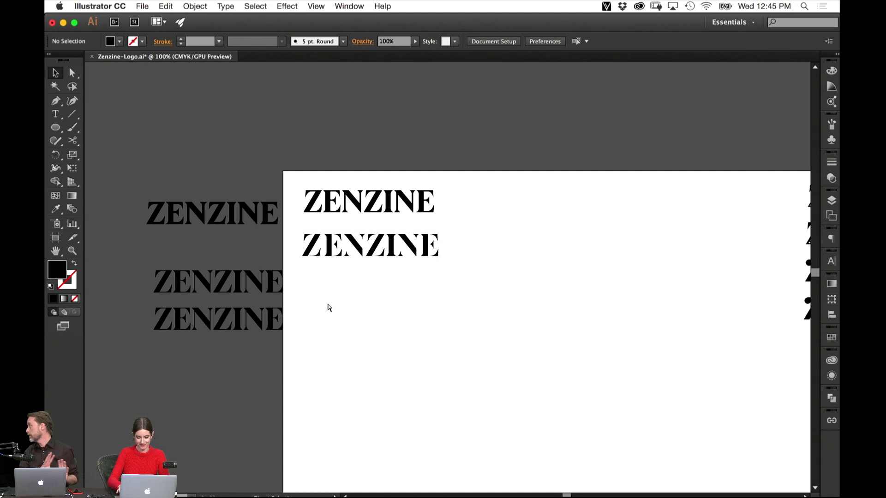
{"action": "key", "text": "super+equal"}
{"action": "key", "text": "super+equal"}
{"action": "left_click_drag", "start_coordinate": [319, 336], "coordinate": [498, 314]}
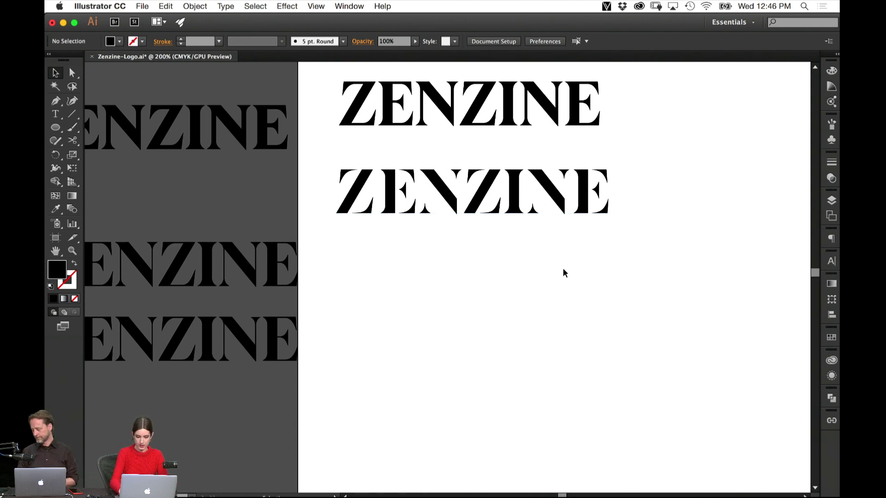
{"action": "key", "text": "super+equal"}
{"action": "left_click", "coordinate": [55, 114]}
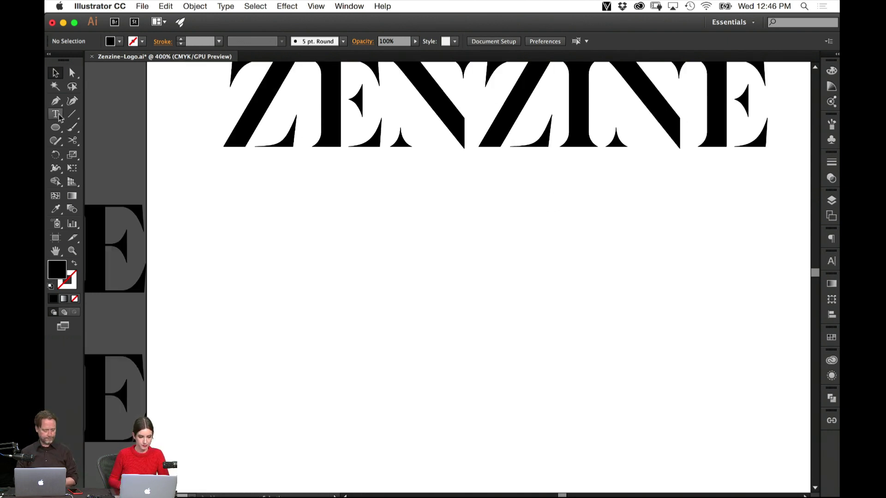
{"action": "left_click", "coordinate": [263, 242]}
{"action": "type", "text": "ZENZINE"}
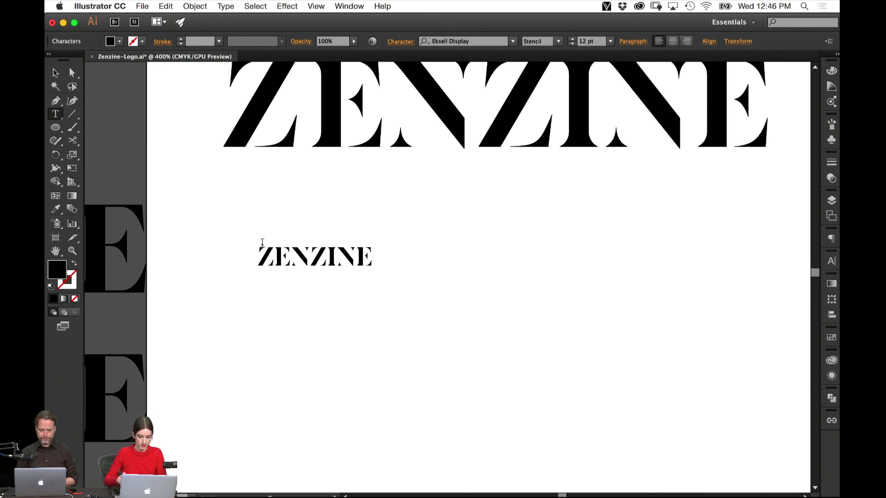
{"action": "left_click_drag", "start_coordinate": [262, 242], "coordinate": [375, 254]}
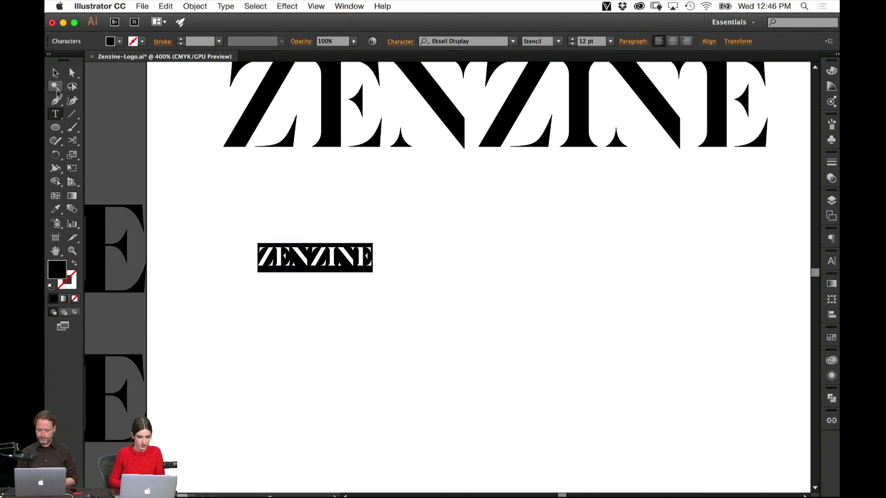
{"action": "key", "text": "Escape"}
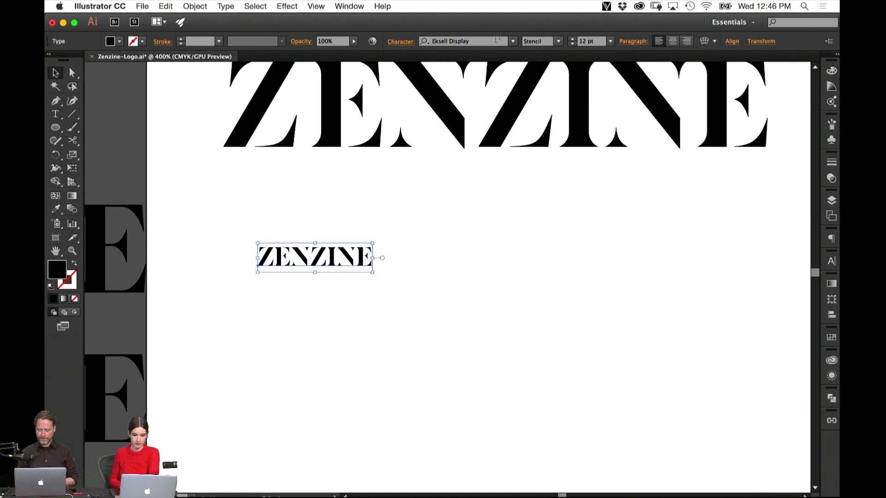
{"action": "left_click", "coordinate": [464, 122]}
{"action": "left_click_drag", "start_coordinate": [399, 224], "coordinate": [351, 270]}
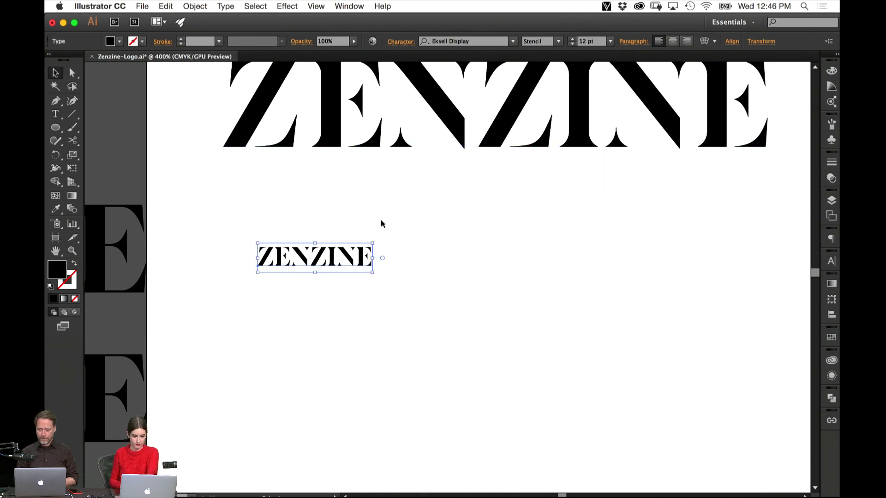
{"action": "key", "text": "Delete"}
Change the font of the stencil ZENZINE text below the solid version to GT Walsheim Bold.
{"action": "scroll", "coordinate": [411, 126], "scroll_direction": "up", "scroll_amount": 5}
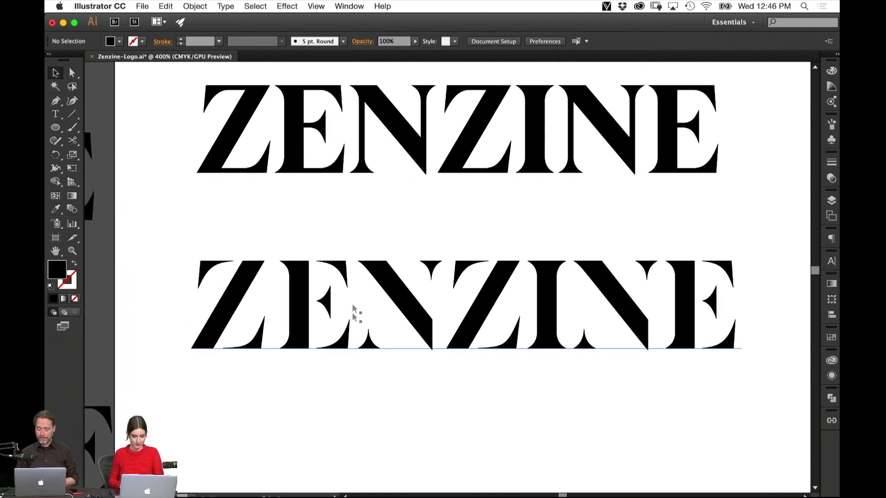
{"action": "double_click", "coordinate": [365, 326]}
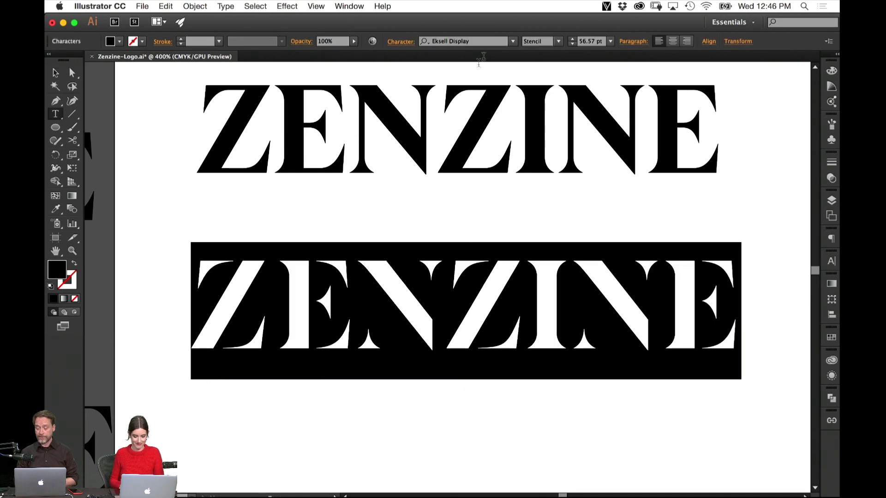
{"action": "left_click", "coordinate": [485, 41]}
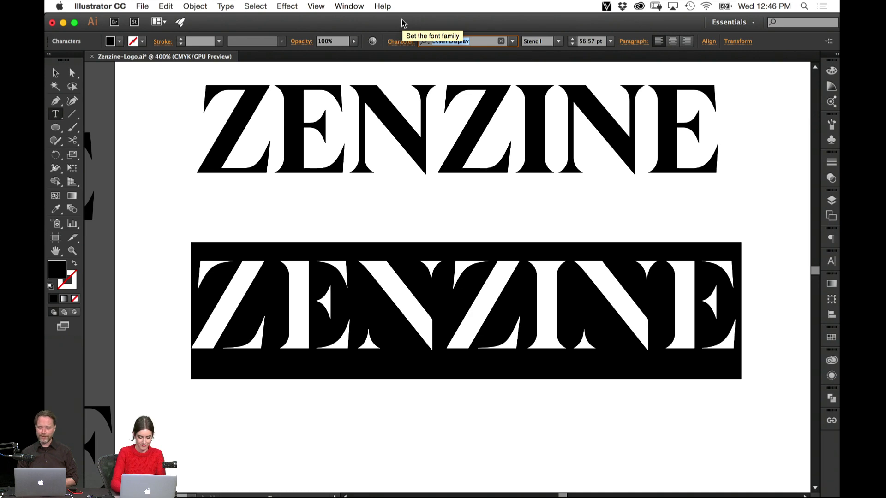
{"action": "type", "text": "wal"}
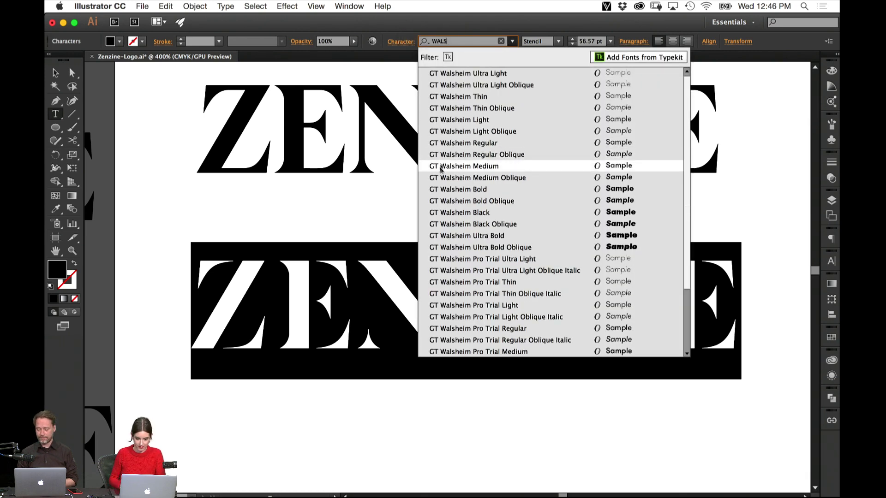
{"action": "left_click", "coordinate": [440, 191]}
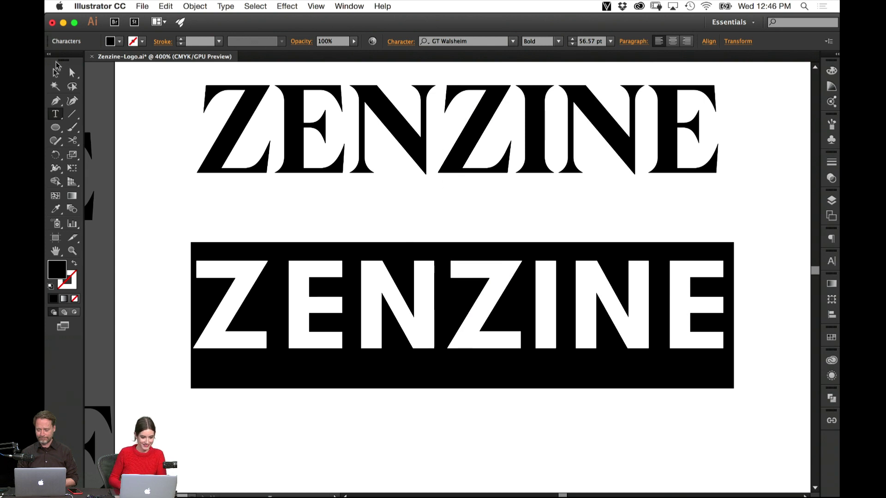
{"action": "key", "text": "Escape"}
Duplicate the GT Walsheim ZENZINE text below itself and move the copy a little further down.
{"action": "scroll", "coordinate": [408, 392], "scroll_direction": "down", "scroll_amount": 5}
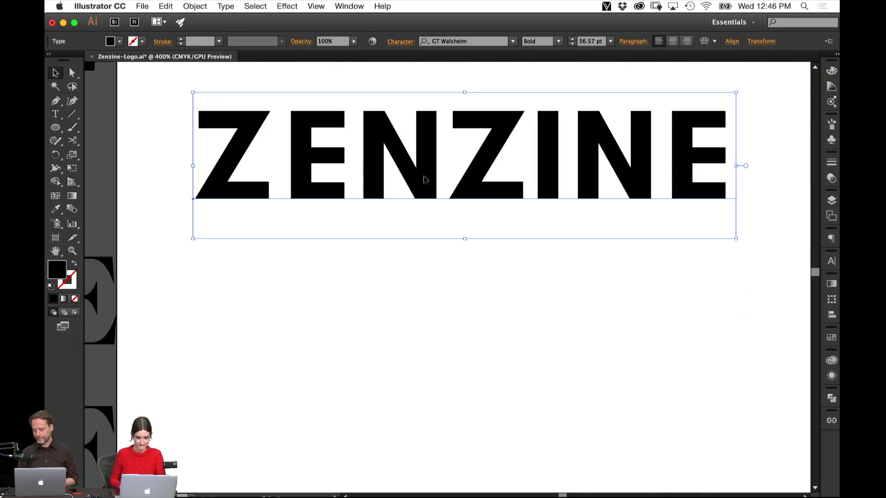
{"action": "left_click_drag", "start_coordinate": [421, 174], "coordinate": [463, 234]}
{"action": "key", "text": "super+shift+a"}
{"action": "key", "text": "super+z"}
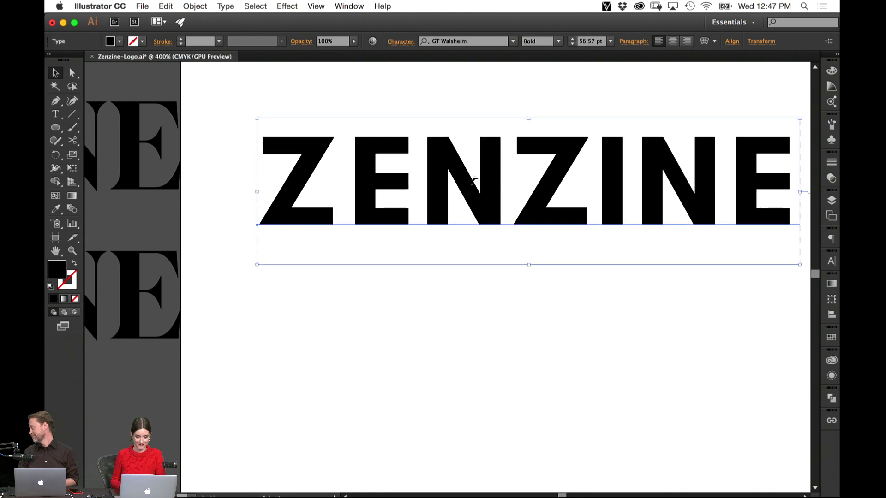
{"action": "left_click_drag", "start_coordinate": [472, 179], "coordinate": [473, 215]}
{"action": "left_click", "coordinate": [437, 317]}
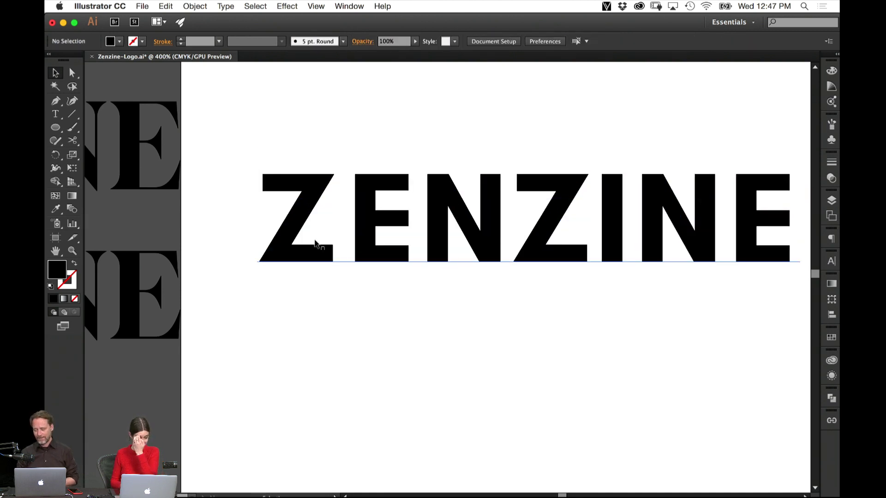
Set the first E of the duplicated GT Walsheim ZENZINE to the Light weight.
{"action": "double_click", "coordinate": [322, 227]}
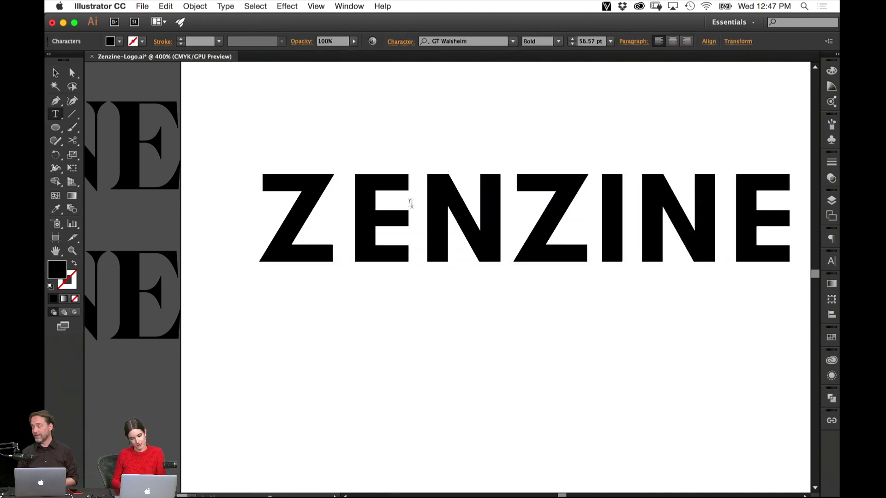
{"action": "left_click_drag", "start_coordinate": [411, 203], "coordinate": [362, 201]}
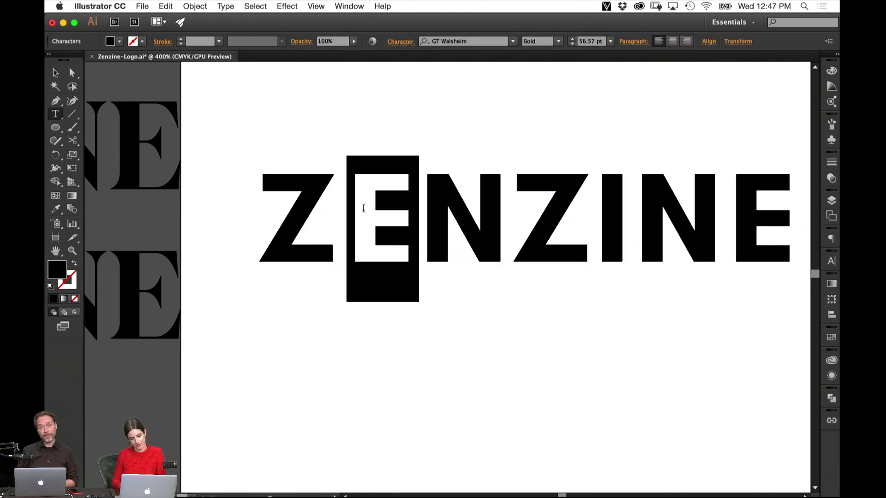
{"action": "left_click", "coordinate": [560, 42]}
{"action": "left_click", "coordinate": [529, 104]}
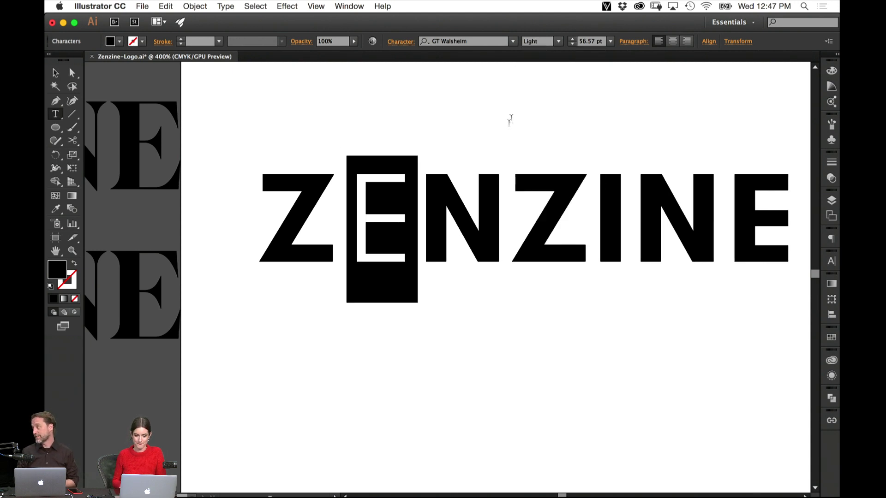
Try the Thin and Bold weights on the first N of the duplicated ZENZINE, and set it to Medium.
{"action": "left_click_drag", "start_coordinate": [499, 191], "coordinate": [448, 160]}
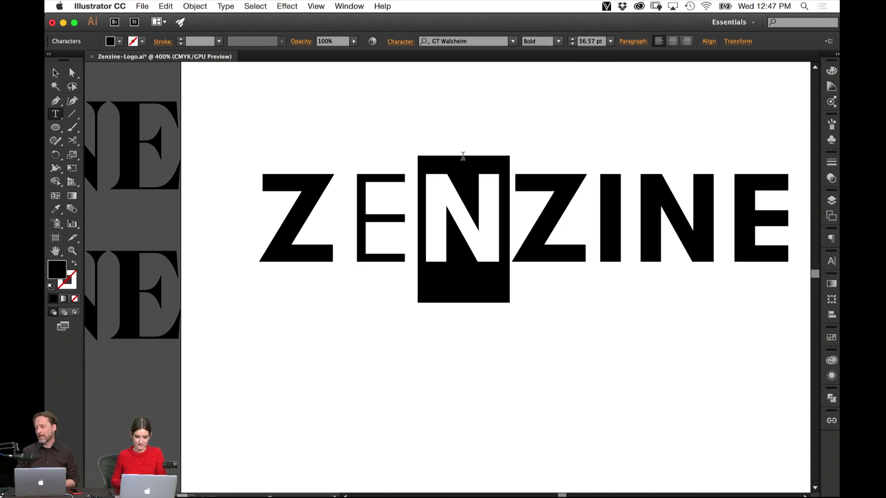
{"action": "left_click", "coordinate": [558, 41]}
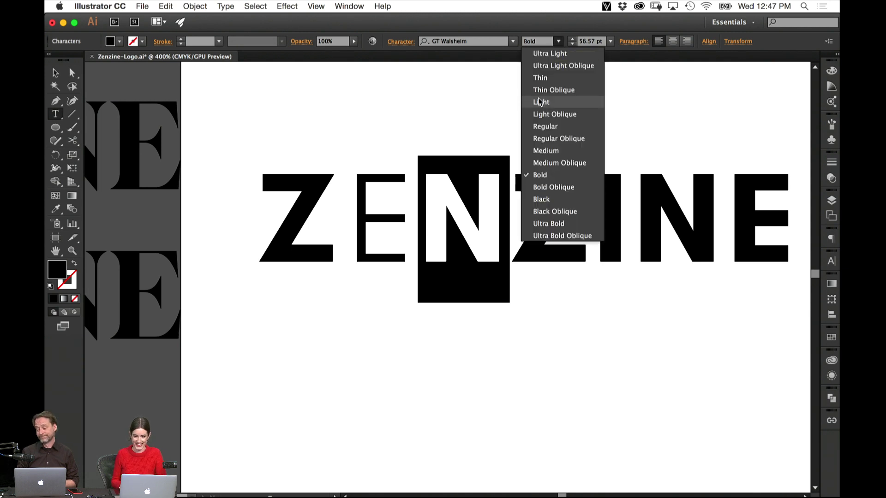
{"action": "left_click", "coordinate": [538, 78]}
{"action": "left_click", "coordinate": [560, 41]}
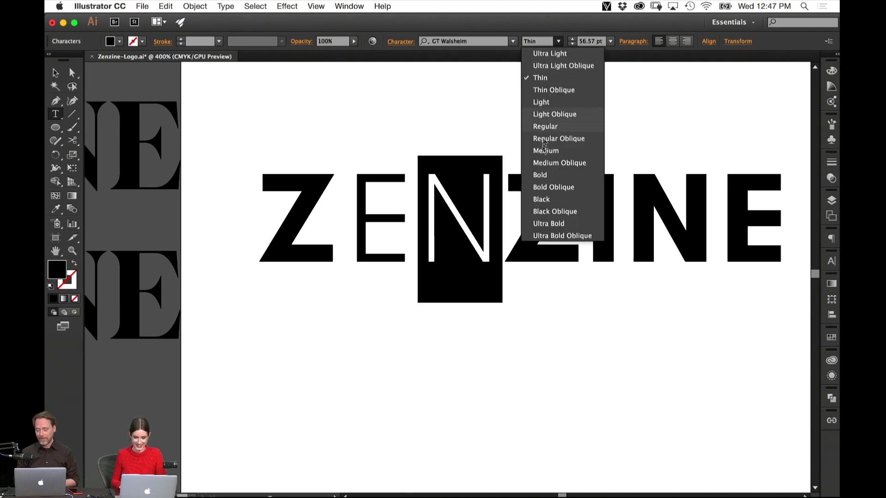
{"action": "left_click", "coordinate": [540, 175]}
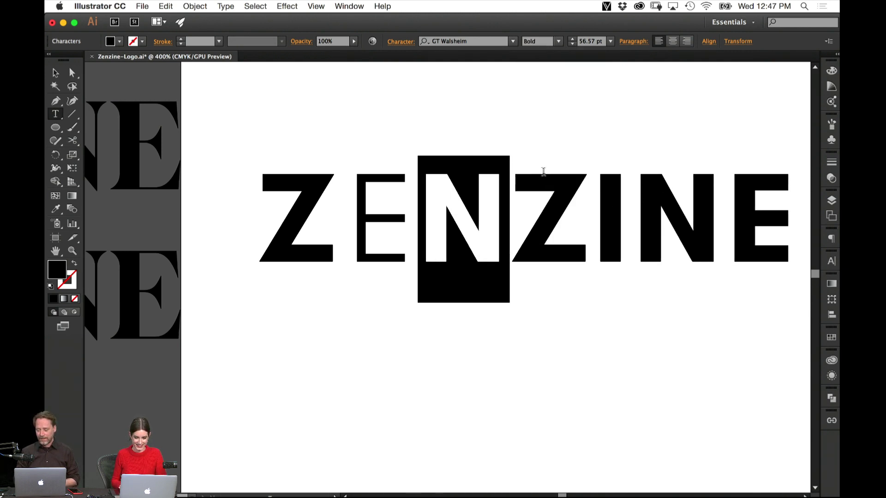
{"action": "left_click", "coordinate": [558, 41]}
{"action": "left_click", "coordinate": [546, 147]}
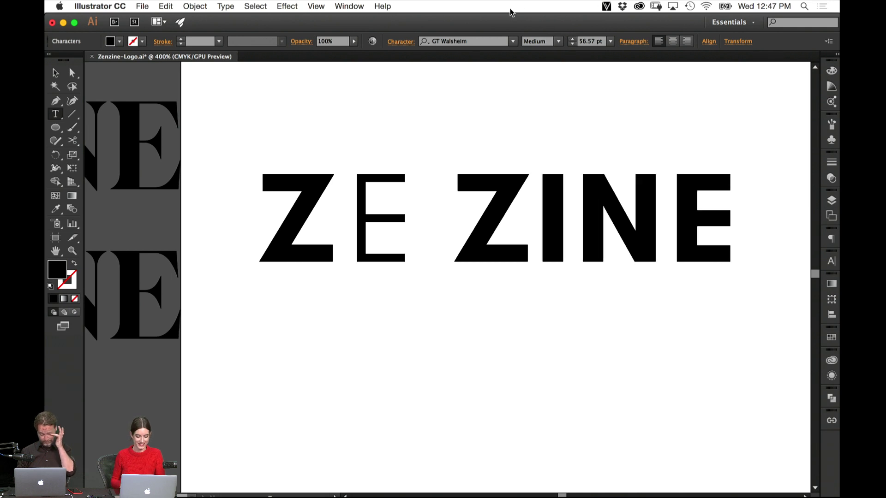
{"action": "key", "text": "Escape"}
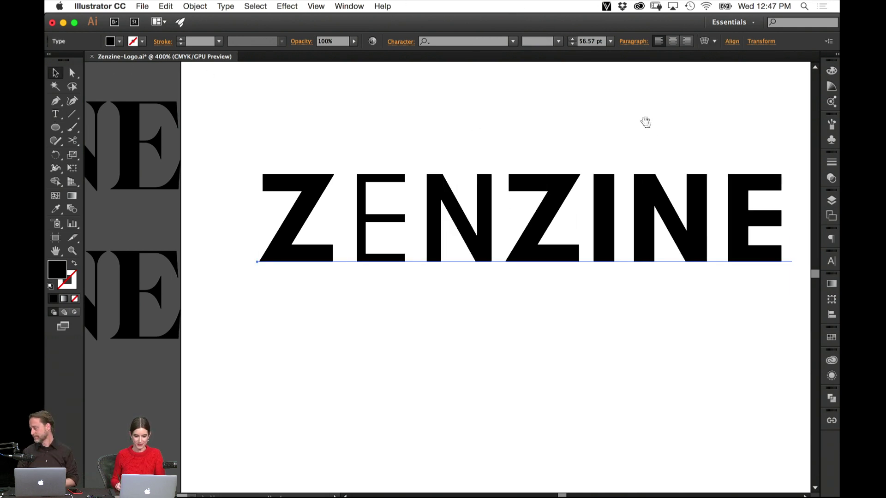
Set the second Z of the duplicated GT Walsheim ZENZINE to the Black weight.
{"action": "left_click_drag", "start_coordinate": [645, 122], "coordinate": [487, 150]}
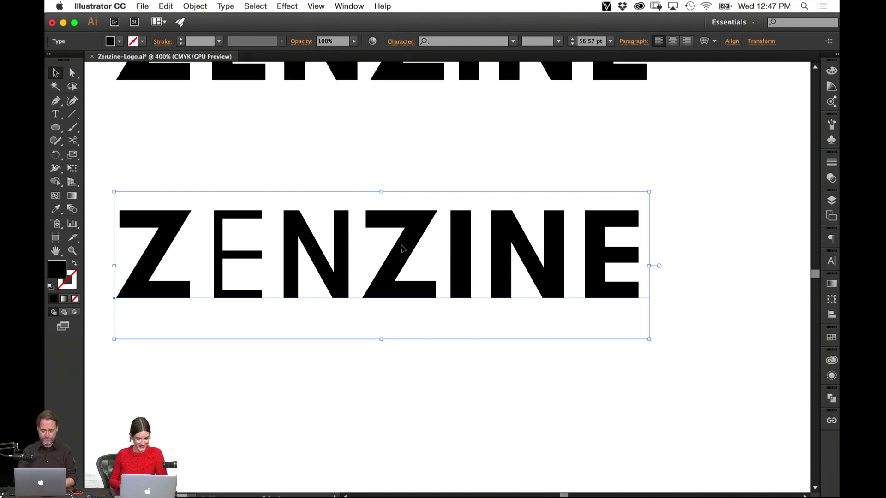
{"action": "double_click", "coordinate": [407, 251]}
{"action": "left_click_drag", "start_coordinate": [435, 235], "coordinate": [379, 235]}
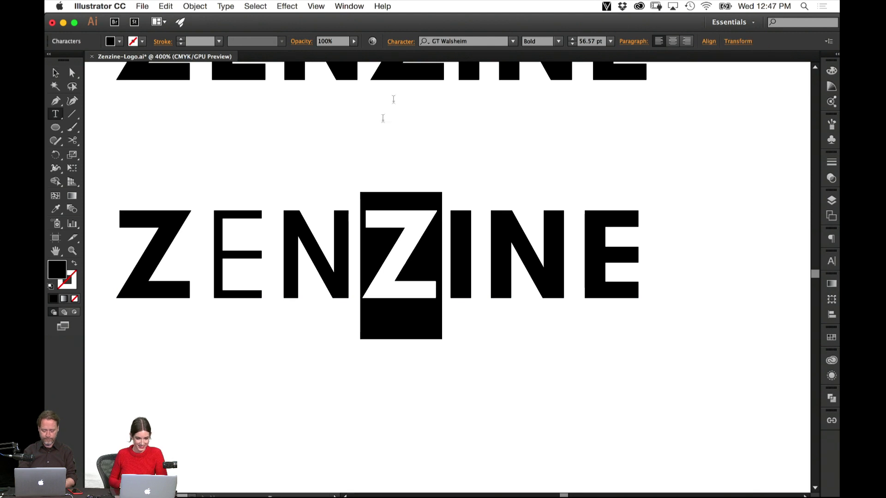
{"action": "left_click", "coordinate": [559, 41]}
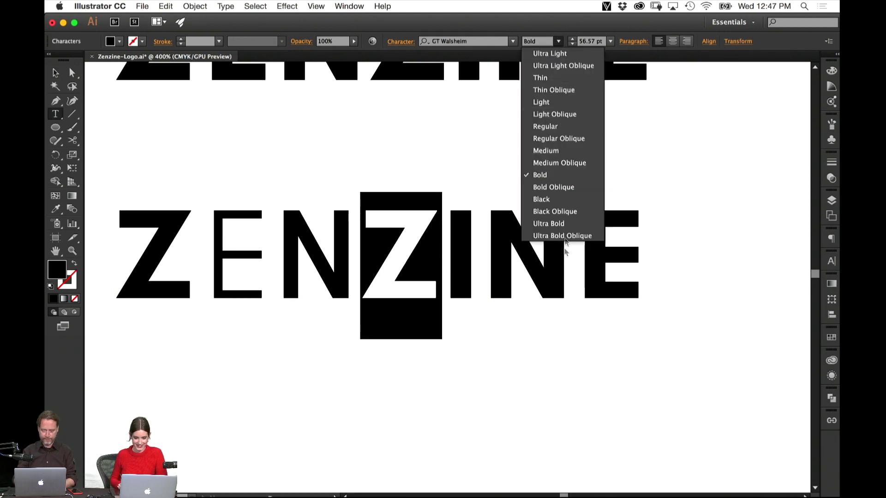
{"action": "left_click", "coordinate": [572, 199]}
{"action": "left_click", "coordinate": [56, 72]}
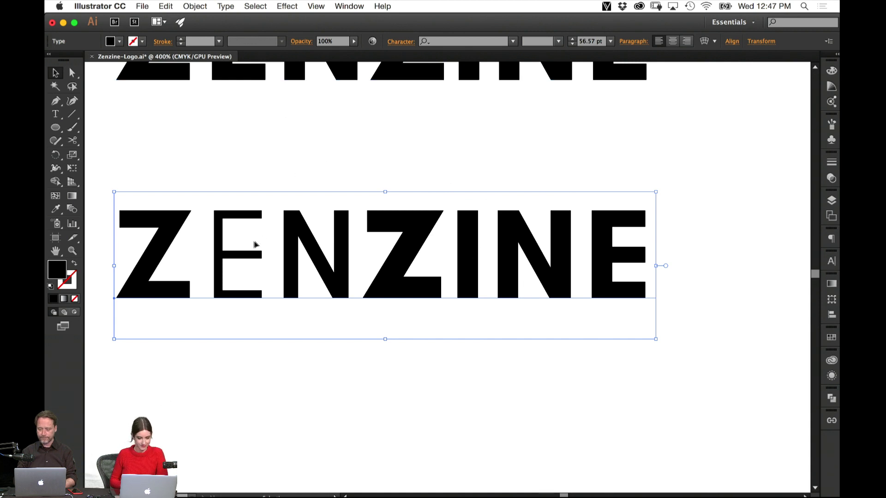
{"action": "double_click", "coordinate": [253, 245]}
{"action": "left_click_drag", "start_coordinate": [234, 241], "coordinate": [239, 185]}
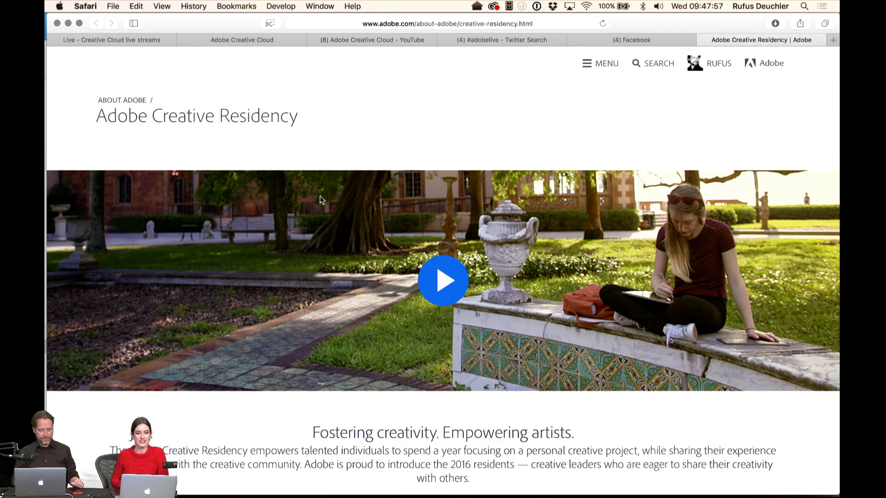
In Safari, look through the Adobe Creative Residency page, including the 2016 and 2015 residents and the closing lettering artwork.
{"action": "scroll", "coordinate": [321, 200], "scroll_direction": "down", "scroll_amount": 10}
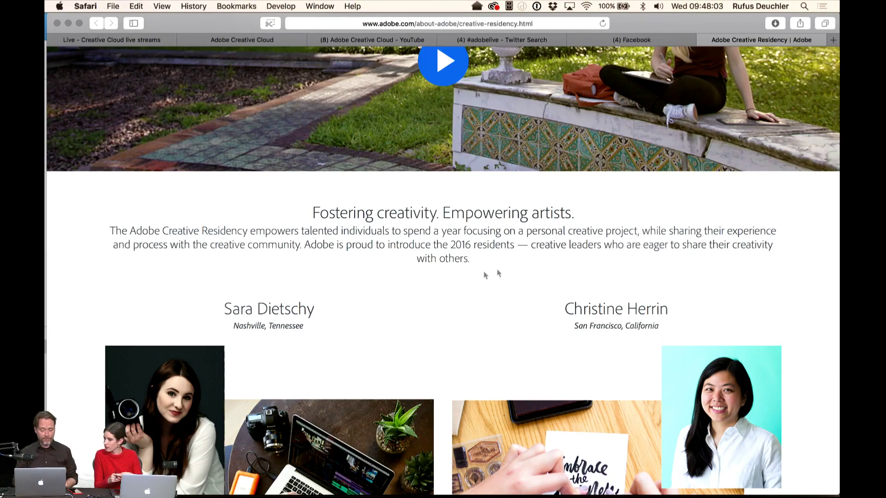
{"action": "scroll", "coordinate": [511, 273], "scroll_direction": "down", "scroll_amount": 5}
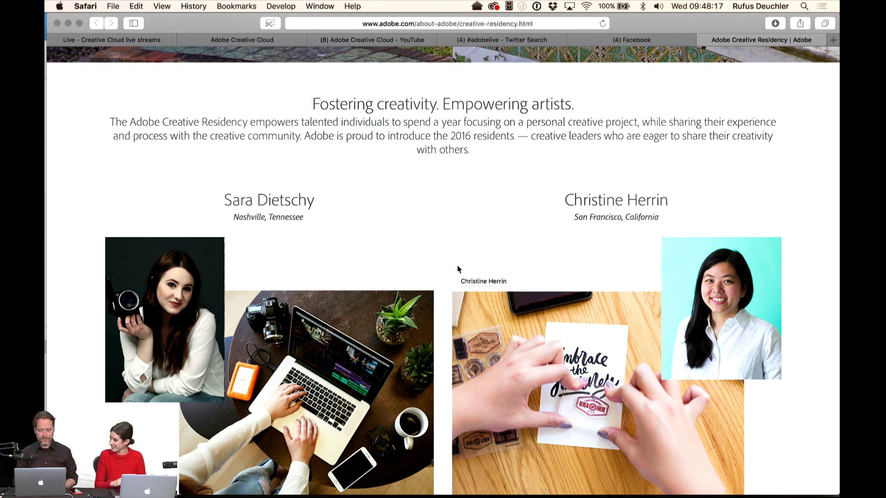
{"action": "scroll", "coordinate": [457, 269], "scroll_direction": "down", "scroll_amount": 5}
{"action": "scroll", "coordinate": [458, 268], "scroll_direction": "up", "scroll_amount": 3}
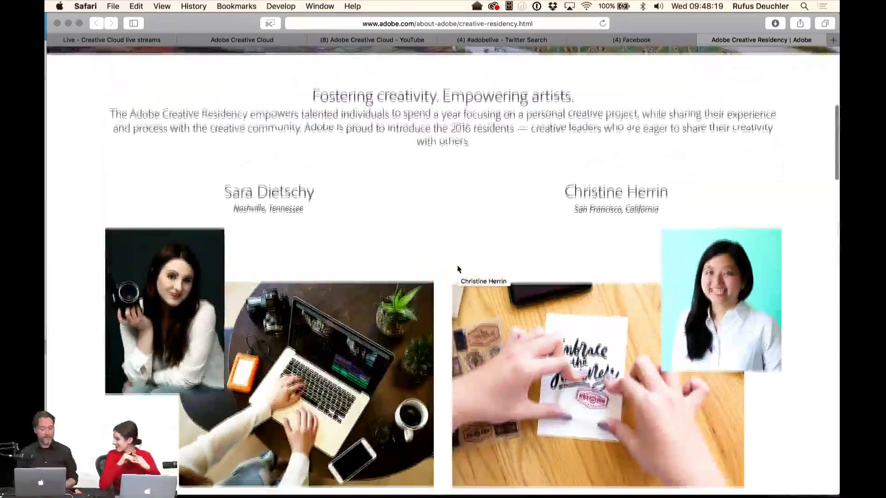
{"action": "scroll", "coordinate": [458, 269], "scroll_direction": "down", "scroll_amount": 3}
{"action": "scroll", "coordinate": [458, 268], "scroll_direction": "down", "scroll_amount": 10}
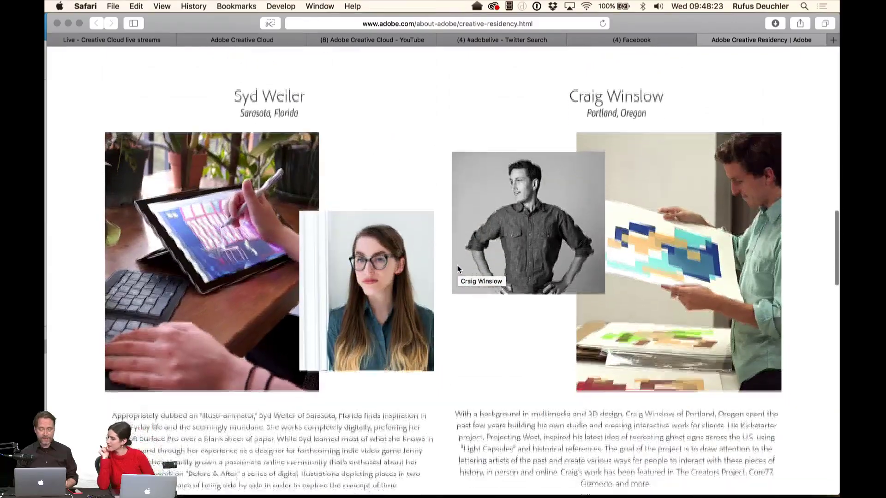
{"action": "scroll", "coordinate": [458, 268], "scroll_direction": "down", "scroll_amount": 4}
{"action": "scroll", "coordinate": [458, 269], "scroll_direction": "down", "scroll_amount": 9}
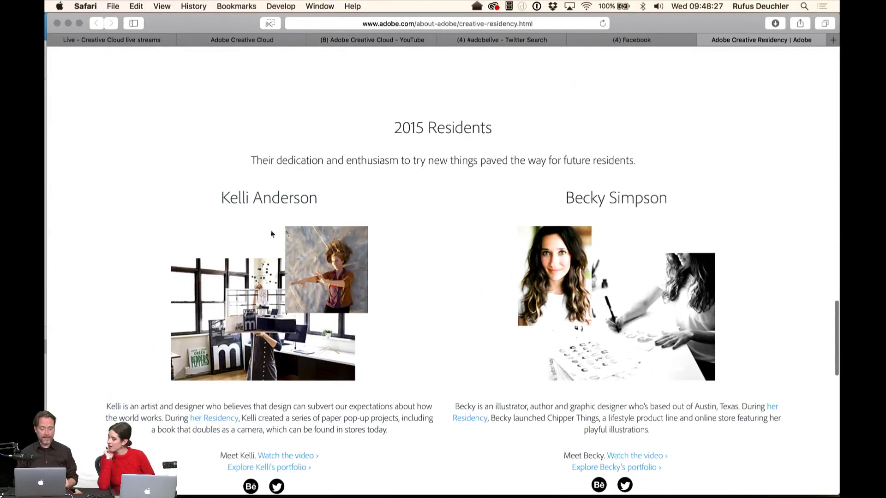
{"action": "scroll", "coordinate": [442, 322], "scroll_direction": "down", "scroll_amount": 7}
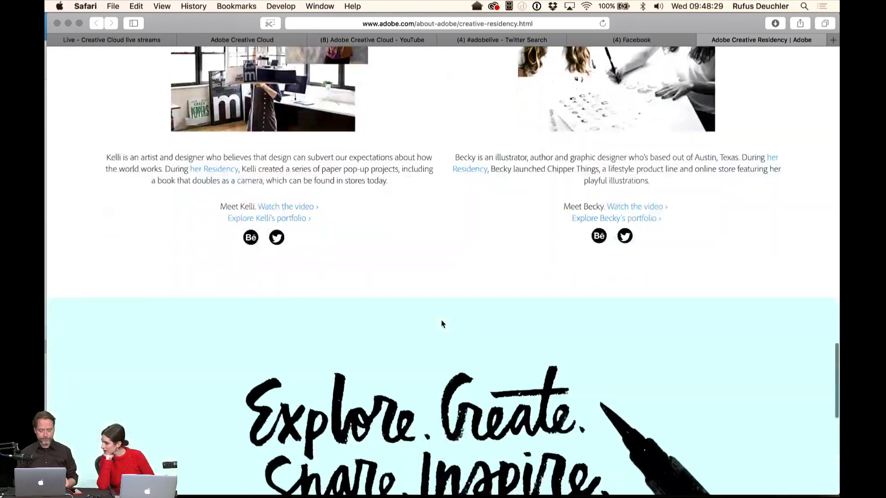
{"action": "scroll", "coordinate": [442, 322], "scroll_direction": "down", "scroll_amount": 5}
{"action": "scroll", "coordinate": [442, 320], "scroll_direction": "up", "scroll_amount": 15}
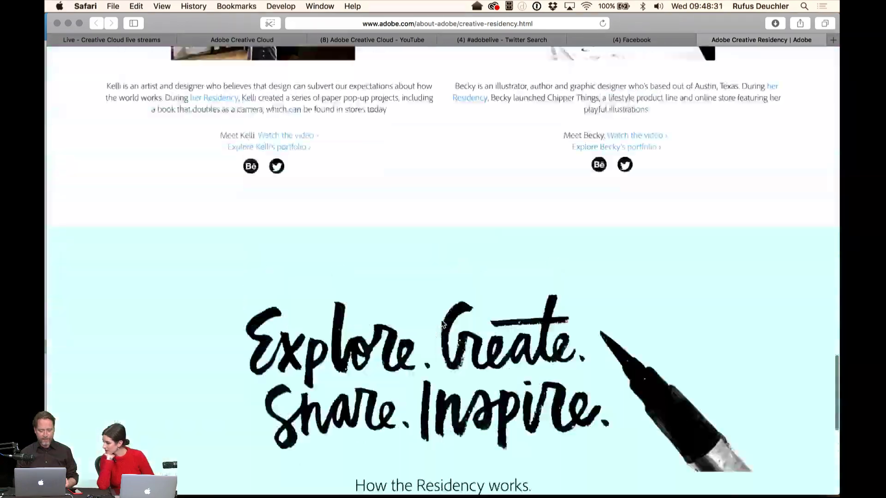
{"action": "scroll", "coordinate": [441, 303], "scroll_direction": "up", "scroll_amount": 15}
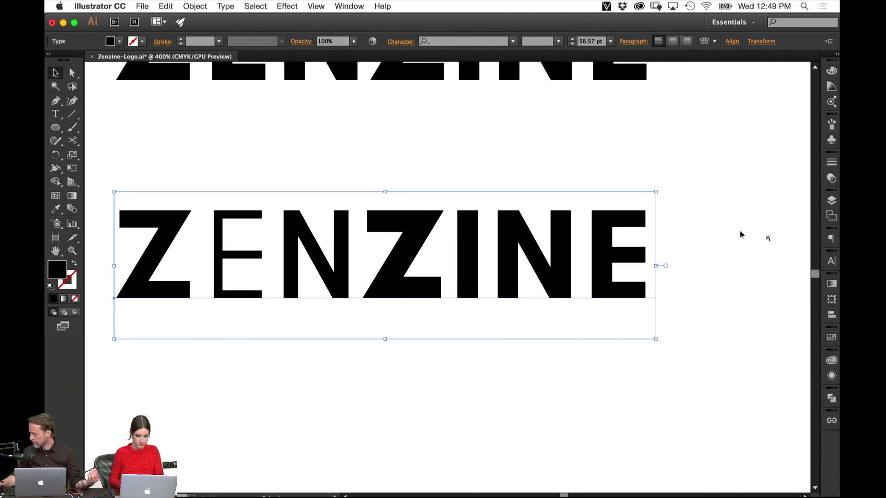
Review the striped, dotted and stencil ZENZINE logos on the other artboard, and return to the mixed-weight GT Walsheim version.
{"action": "left_click", "coordinate": [621, 365]}
{"action": "key", "text": "space"}
{"action": "left_click_drag", "start_coordinate": [781, 182], "coordinate": [381, 328]}
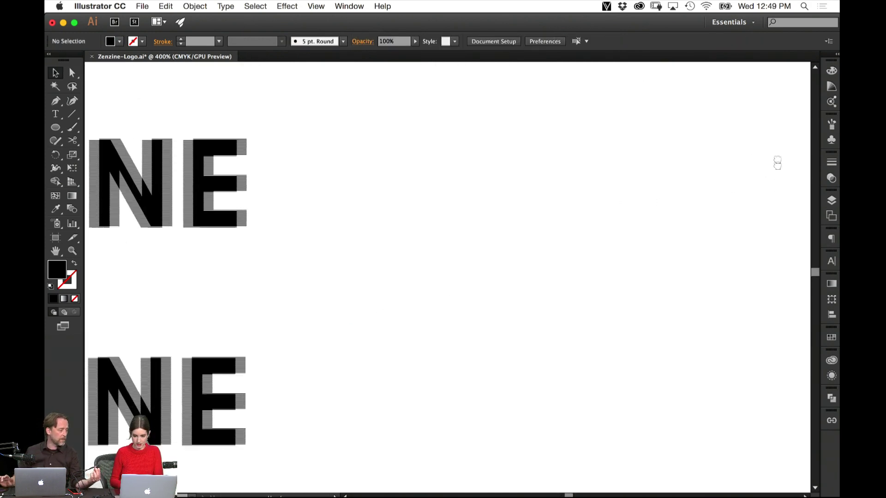
{"action": "left_click_drag", "start_coordinate": [777, 162], "coordinate": [390, 376]}
{"action": "left_click_drag", "start_coordinate": [683, 238], "coordinate": [421, 162]}
{"action": "left_click_drag", "start_coordinate": [782, 231], "coordinate": [307, 225]}
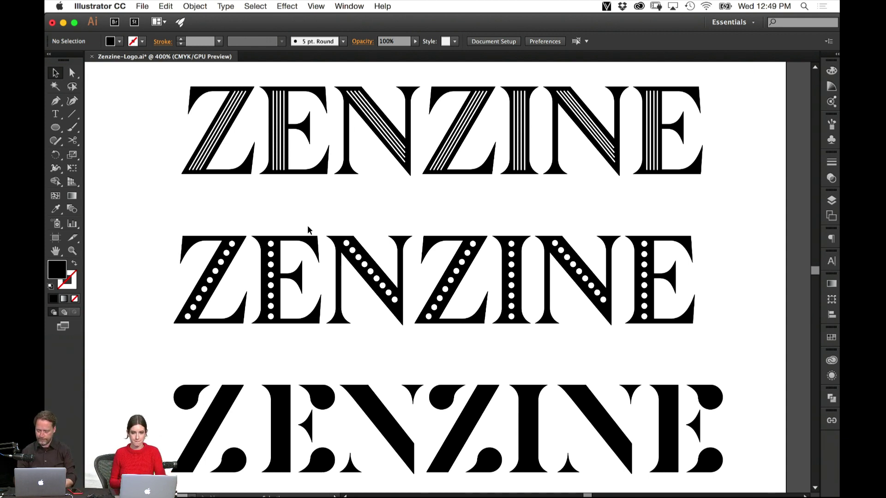
{"action": "left_click_drag", "start_coordinate": [510, 398], "coordinate": [487, 147]}
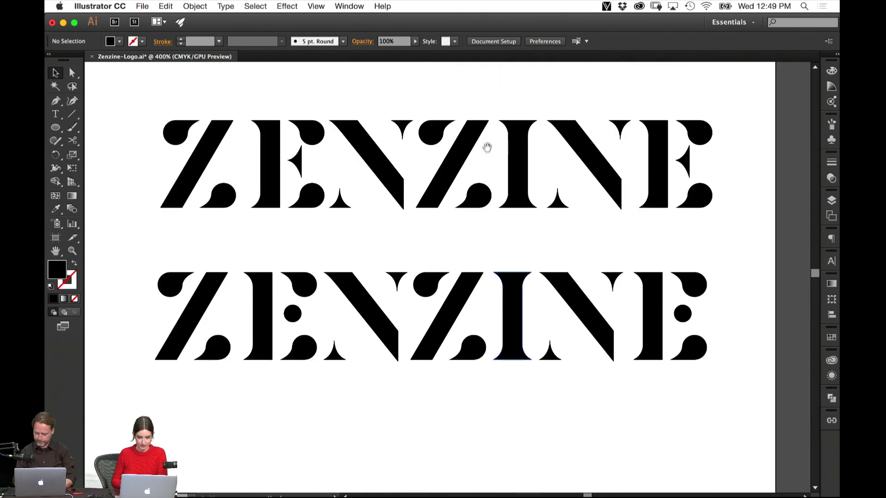
{"action": "left_click_drag", "start_coordinate": [243, 319], "coordinate": [756, 266]}
{"action": "left_click_drag", "start_coordinate": [395, 319], "coordinate": [674, 309]}
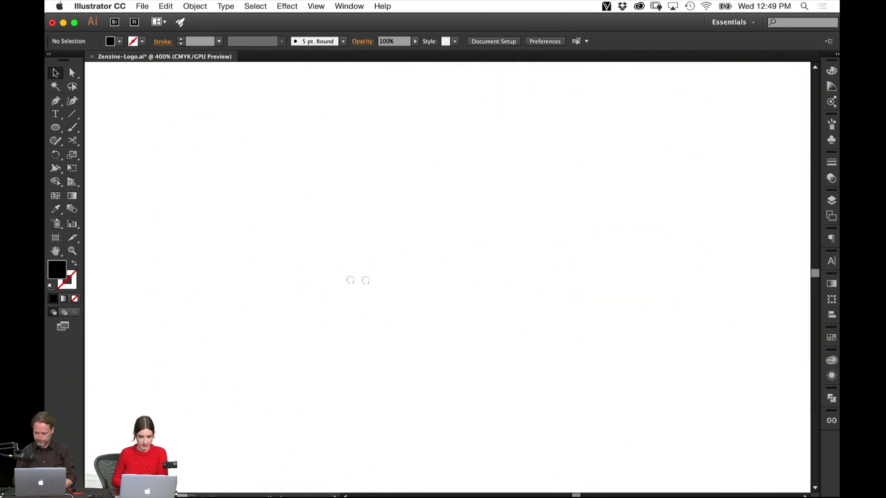
{"action": "left_click_drag", "start_coordinate": [318, 282], "coordinate": [403, 337]}
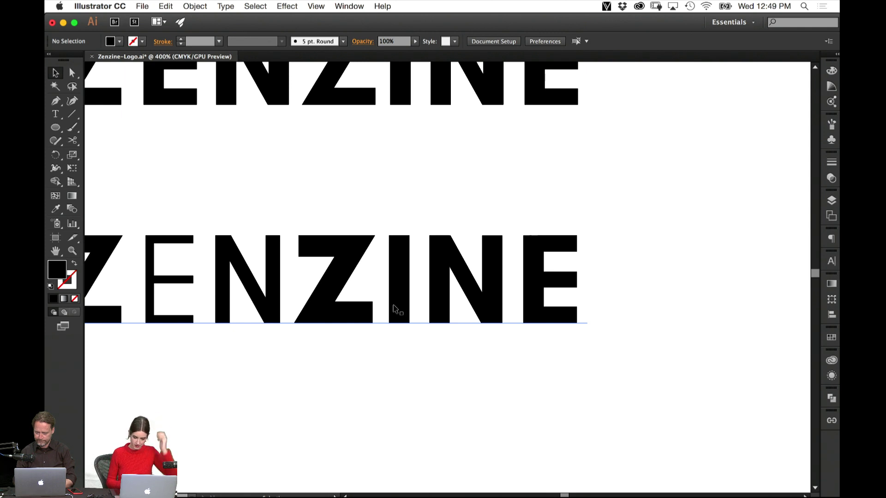
Set the I of the mixed-weight GT Walsheim ZENZINE to the Regular weight.
{"action": "key", "text": "t"}
{"action": "left_click_drag", "start_coordinate": [408, 271], "coordinate": [383, 294]}
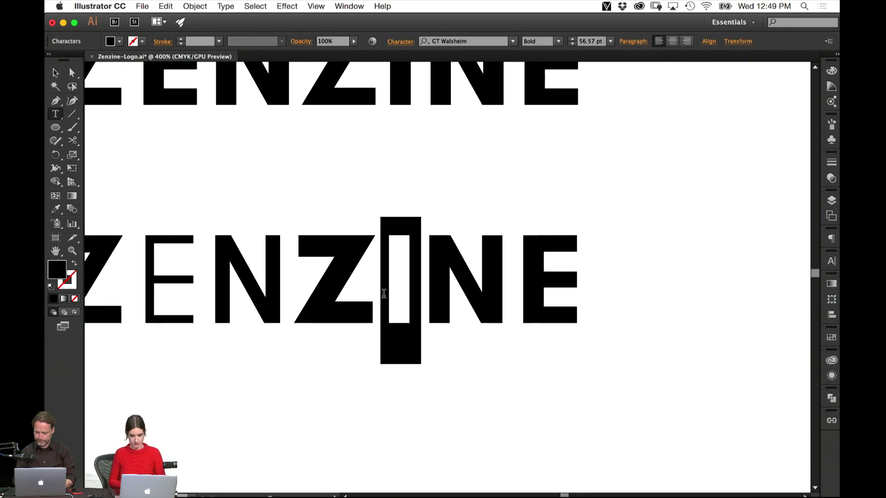
{"action": "left_click", "coordinate": [558, 41]}
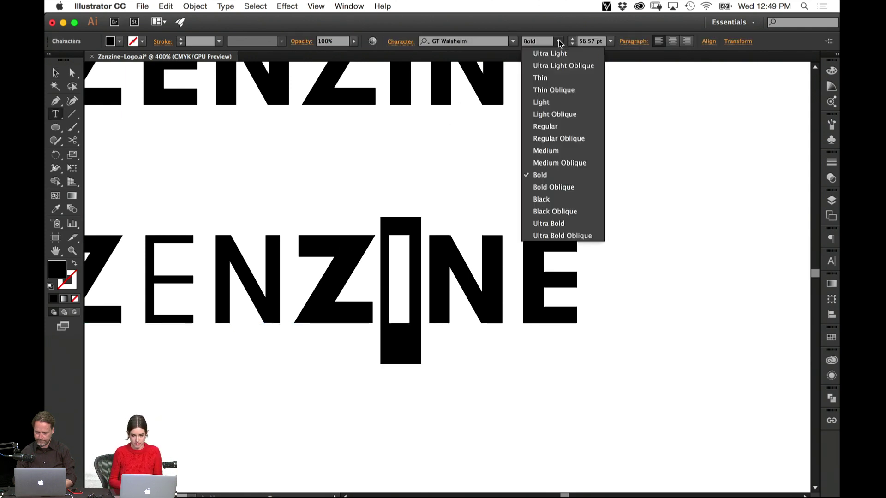
{"action": "left_click", "coordinate": [556, 119]}
Set the second N of the mixed-weight ZENZINE to the Ultra Light weight.
{"action": "left_click_drag", "start_coordinate": [483, 280], "coordinate": [418, 281]}
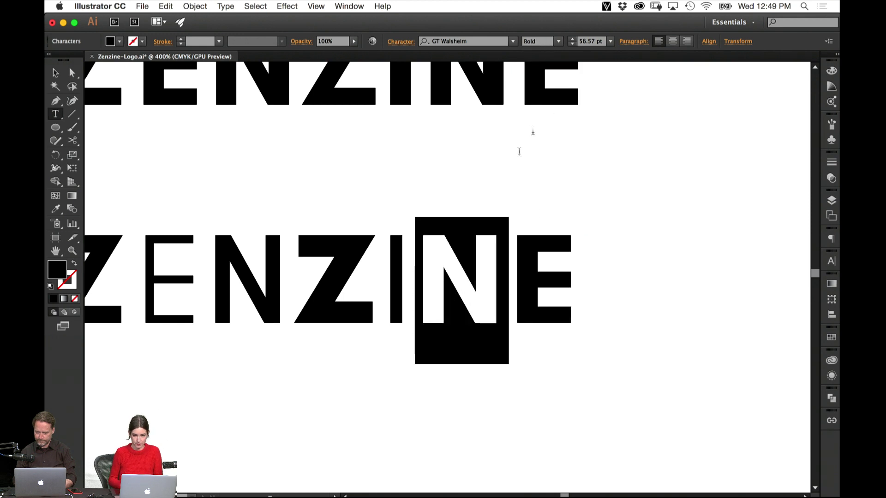
{"action": "left_click", "coordinate": [558, 41]}
{"action": "left_click", "coordinate": [560, 50]}
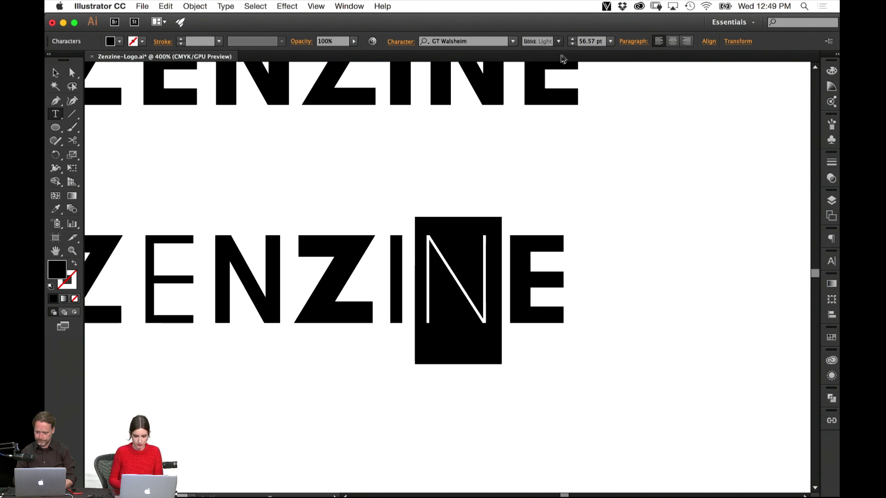
Apply the first E's Light weight to the final E of the mixed-weight ZENZINE with the Eyedropper.
{"action": "left_click_drag", "start_coordinate": [577, 262], "coordinate": [518, 257]}
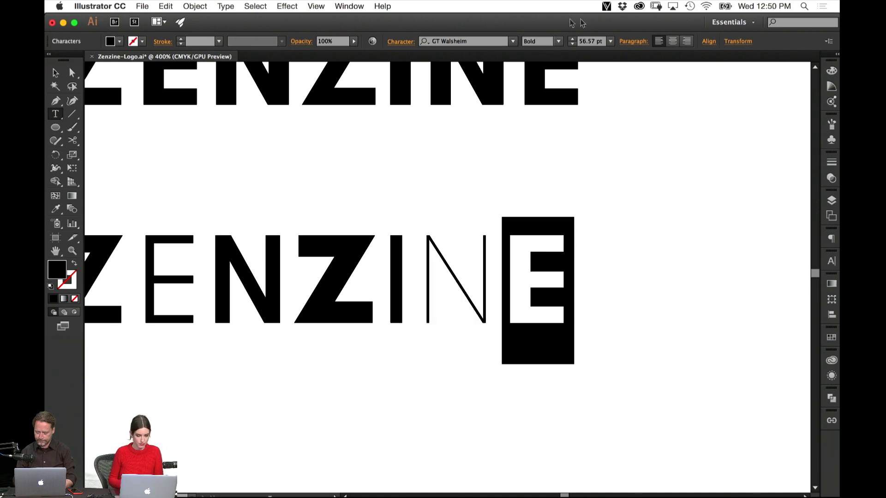
{"action": "left_click", "coordinate": [56, 209]}
{"action": "left_click", "coordinate": [165, 241]}
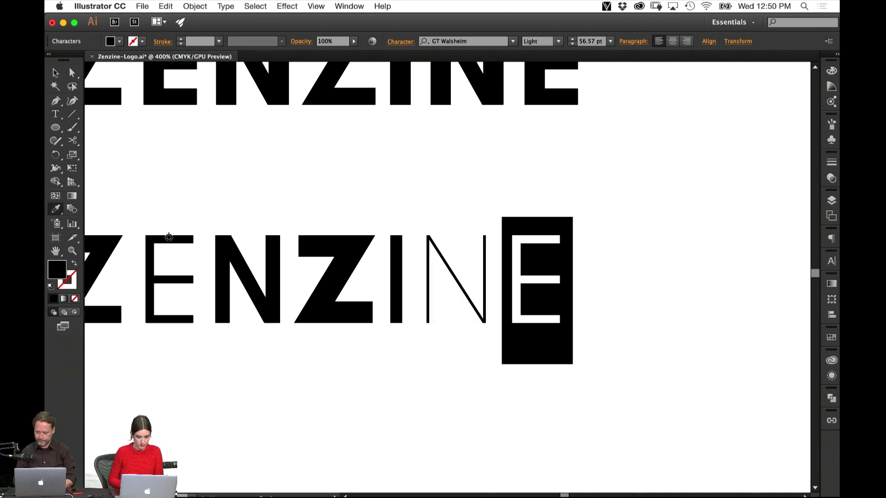
{"action": "left_click", "coordinate": [55, 86]}
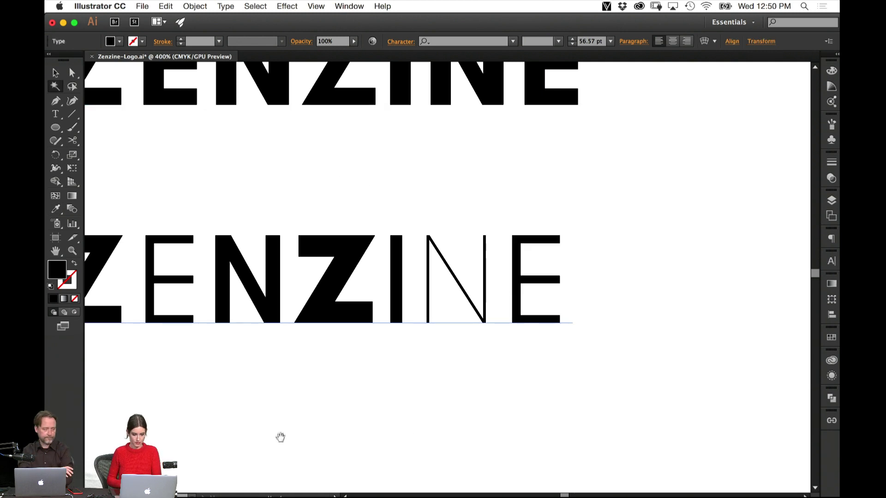
Set the final E of the mixed-weight ZENZINE to the Regular weight and deselect the text.
{"action": "left_click_drag", "start_coordinate": [280, 435], "coordinate": [485, 430]}
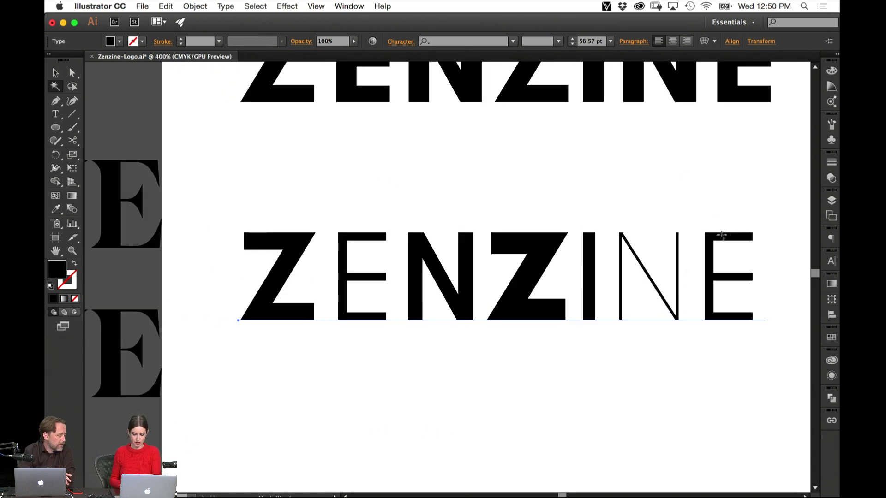
{"action": "key", "text": "t"}
{"action": "left_click_drag", "start_coordinate": [742, 255], "coordinate": [725, 239]}
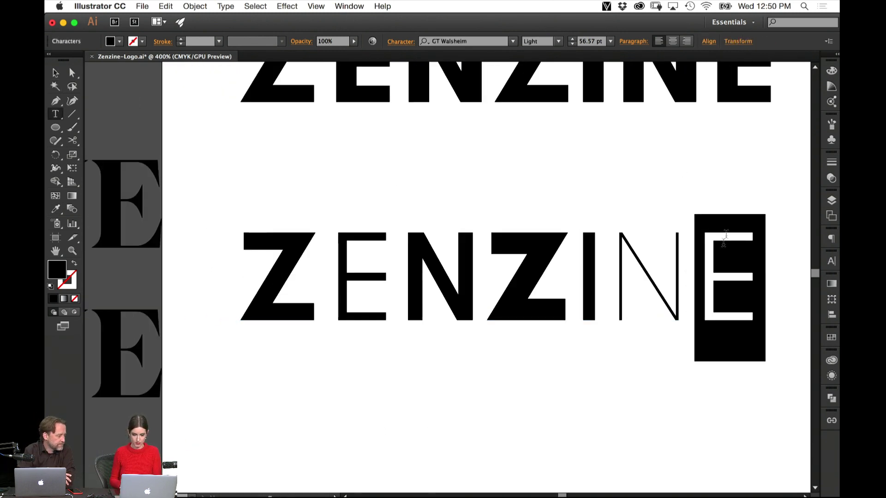
{"action": "left_click", "coordinate": [558, 42]}
{"action": "left_click", "coordinate": [563, 125]}
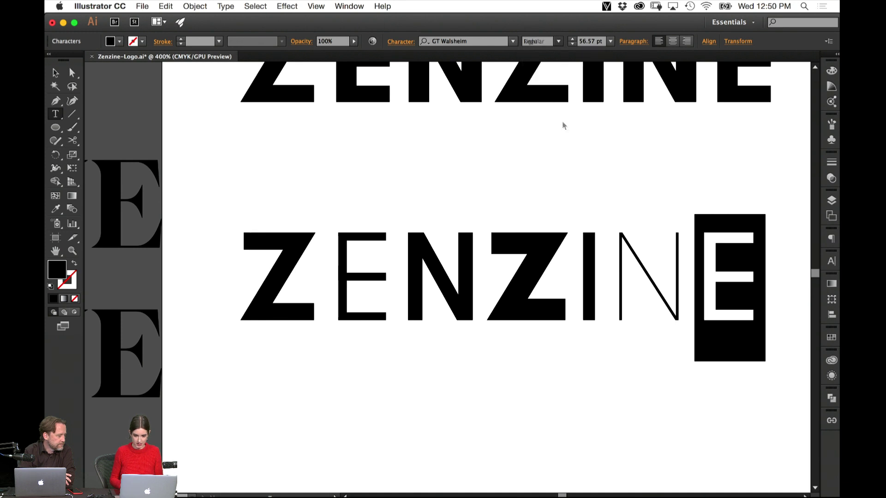
{"action": "left_click", "coordinate": [55, 72]}
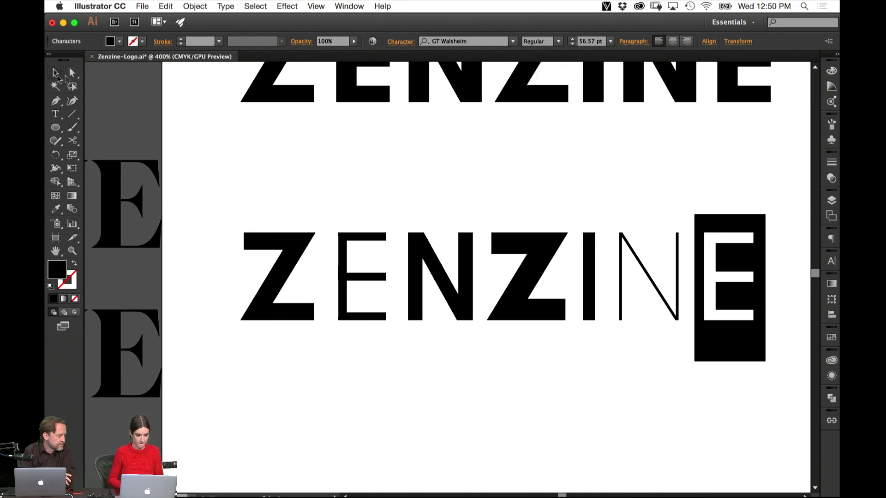
{"action": "left_click", "coordinate": [244, 159]}
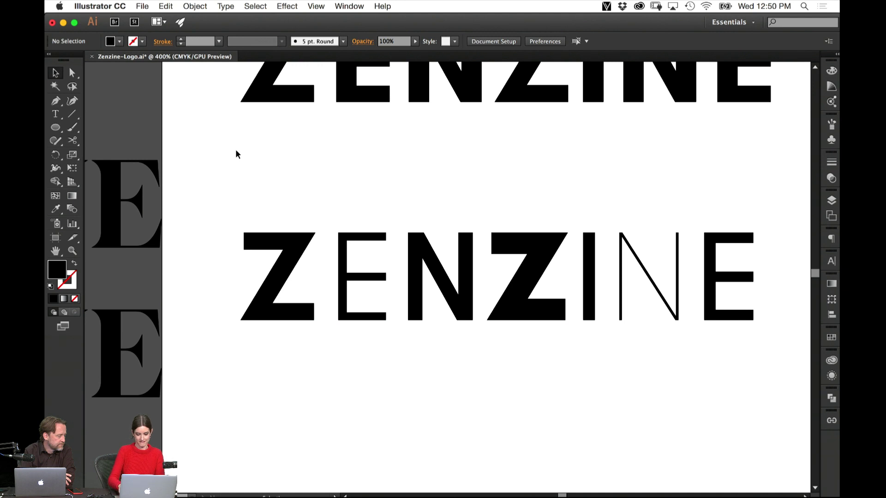
Compare the serif, bold and mixed-weight ZENZINE versions, and switch to InDesign to view the magazine cover at 75%.
{"action": "key", "text": "super+minus"}
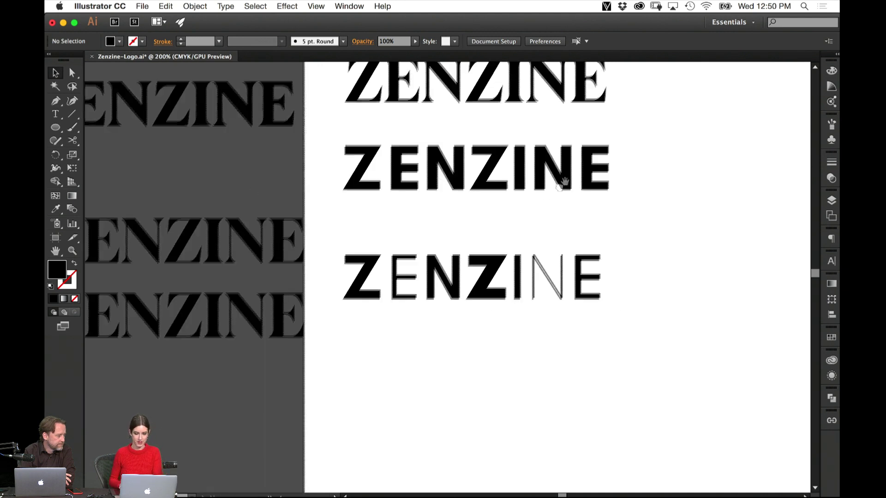
{"action": "left_click_drag", "start_coordinate": [563, 178], "coordinate": [464, 231]}
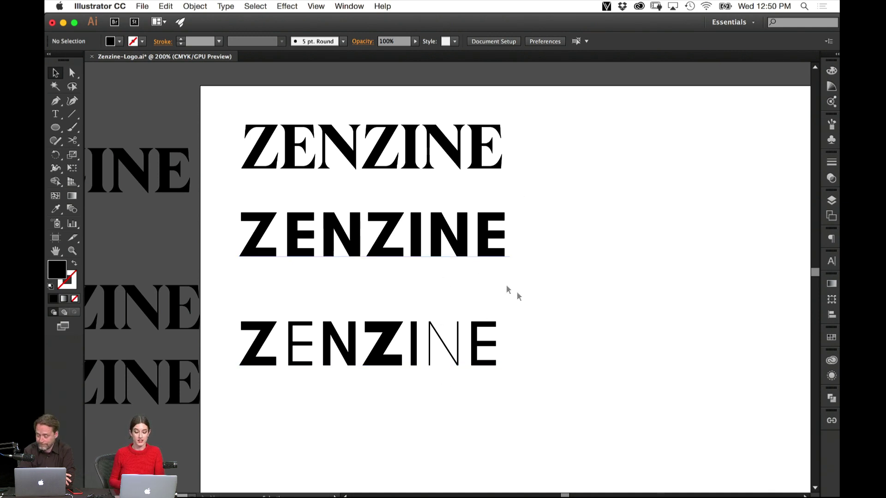
{"action": "scroll", "coordinate": [554, 416], "scroll_direction": "down", "scroll_amount": 5}
{"action": "mouse_move", "coordinate": [446, 496]}
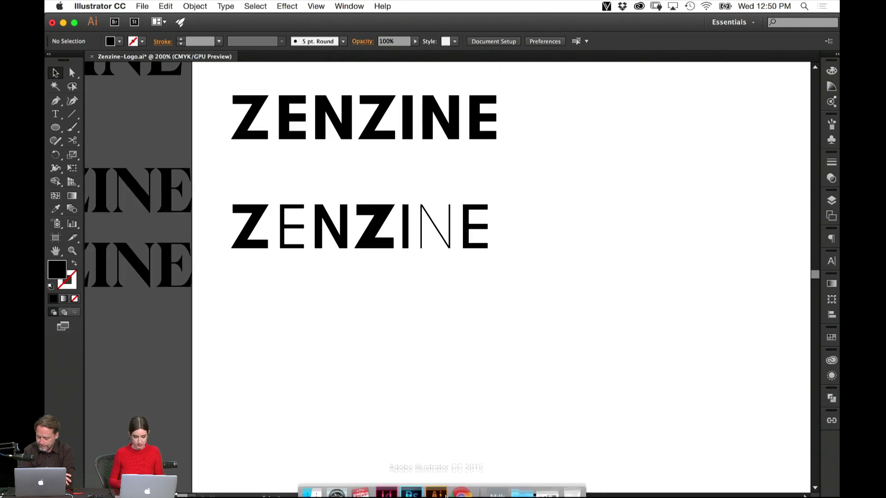
{"action": "left_click", "coordinate": [387, 493]}
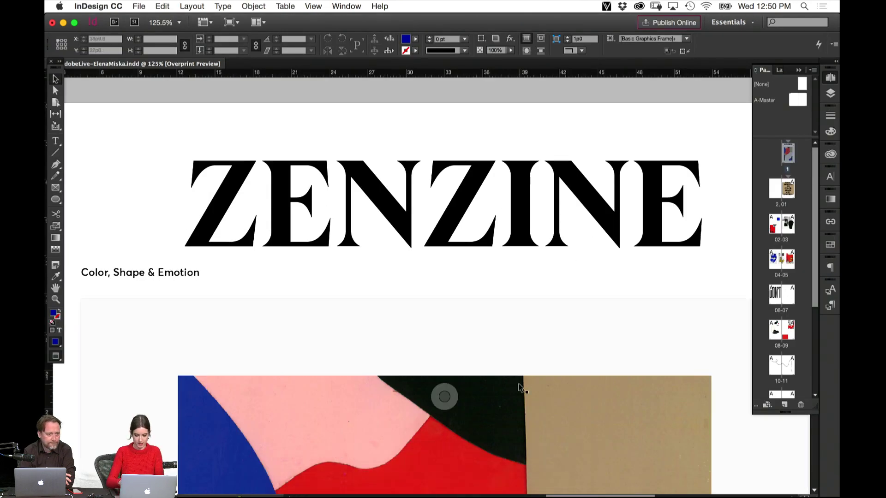
{"action": "key", "text": "super+minus"}
{"action": "key", "text": "super+minus"}
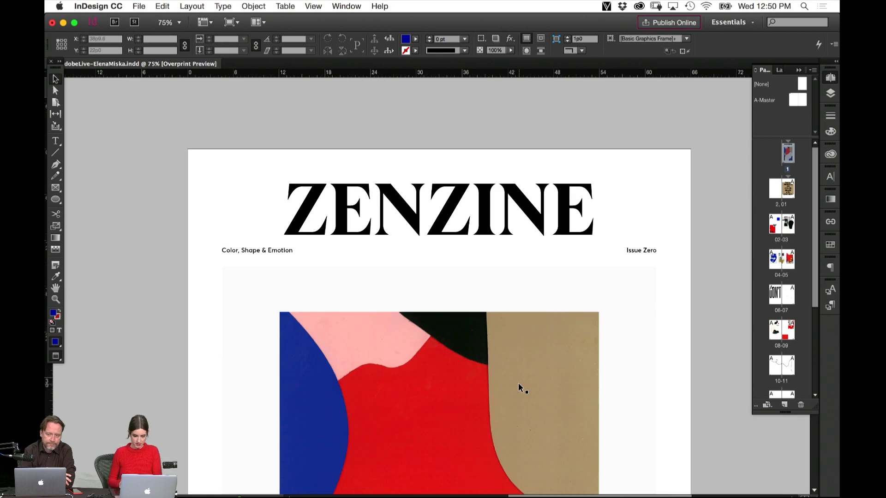
Zoom out to 25%, present the magazine full screen and page forward through its spreads to pages 10–11.
{"action": "key", "text": "super+minus"}
{"action": "key", "text": "super+minus"}
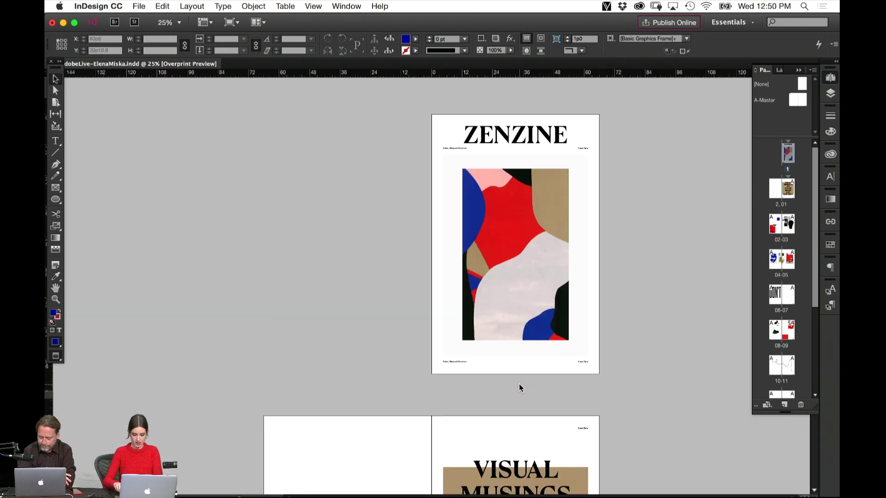
{"action": "key", "text": "shift+w"}
{"action": "key", "text": "Right"}
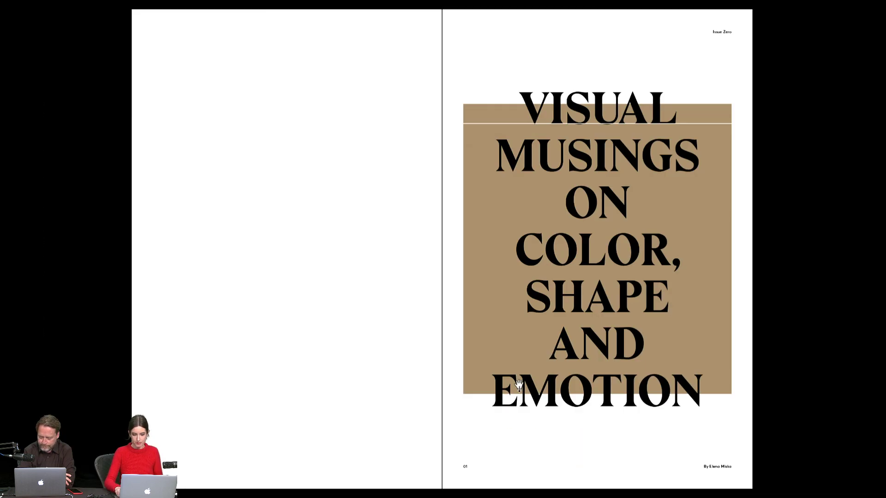
{"action": "key", "text": "Right"}
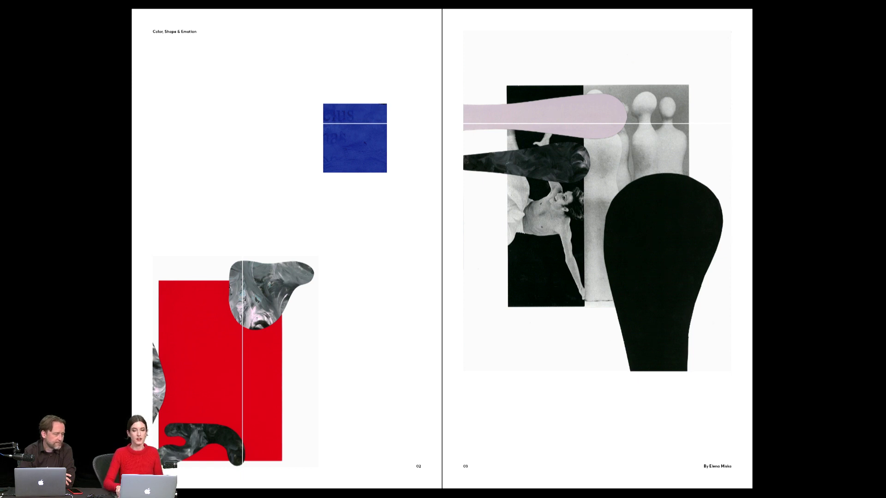
{"action": "key", "text": "Right"}
{"action": "key", "text": "Right"}
{"action": "key", "text": "Right"}
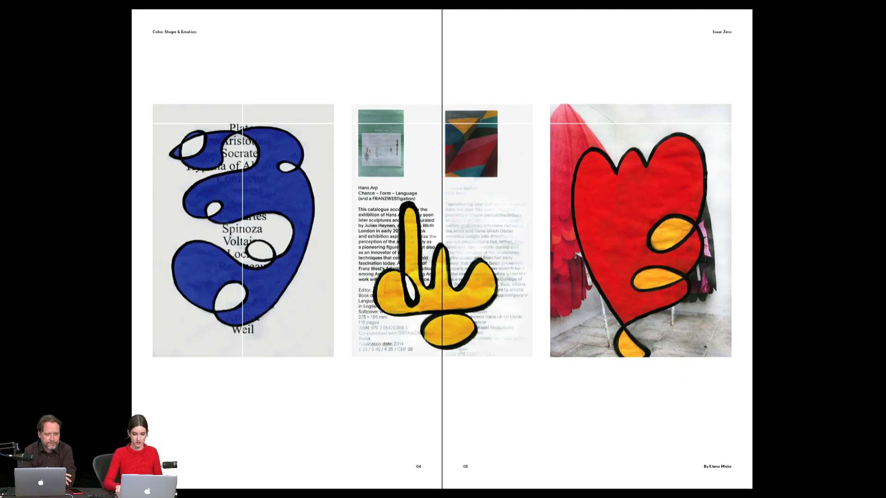
{"action": "key", "text": "Right"}
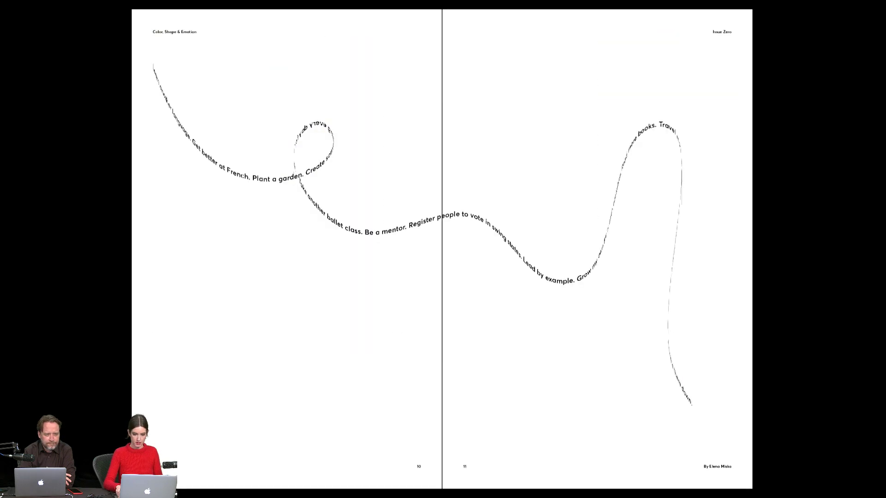
Page back through the presented spreads to the ZENZINE cover and leave the full-screen presentation.
{"action": "key", "text": "Left"}
{"action": "key", "text": "Left"}
{"action": "key", "text": "Left"}
{"action": "key", "text": "Left"}
{"action": "key", "text": "Left"}
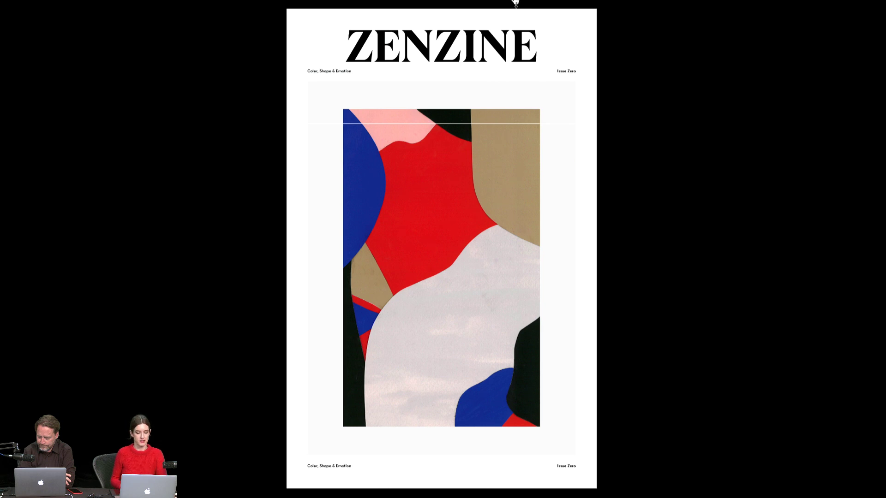
{"action": "key", "text": "Escape"}
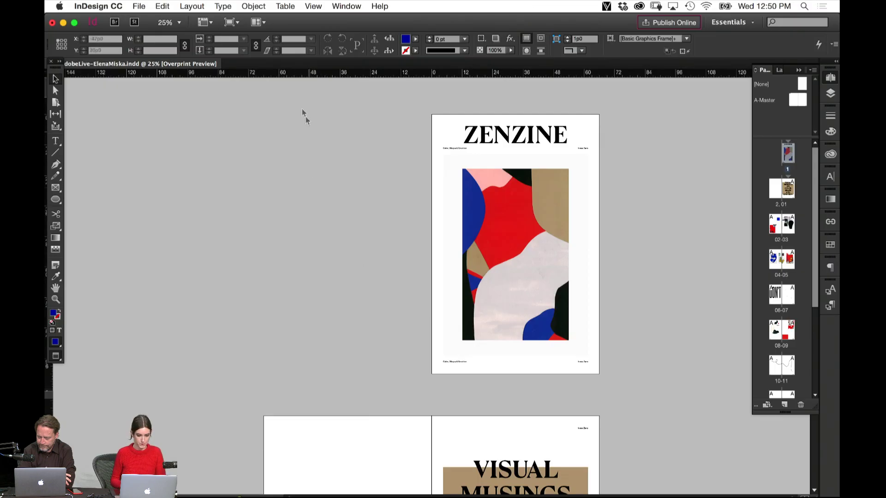
Switch to Illustrator and examine the serif, bold and mixed-weight ZENZINE versions together.
{"action": "left_click", "coordinate": [441, 482]}
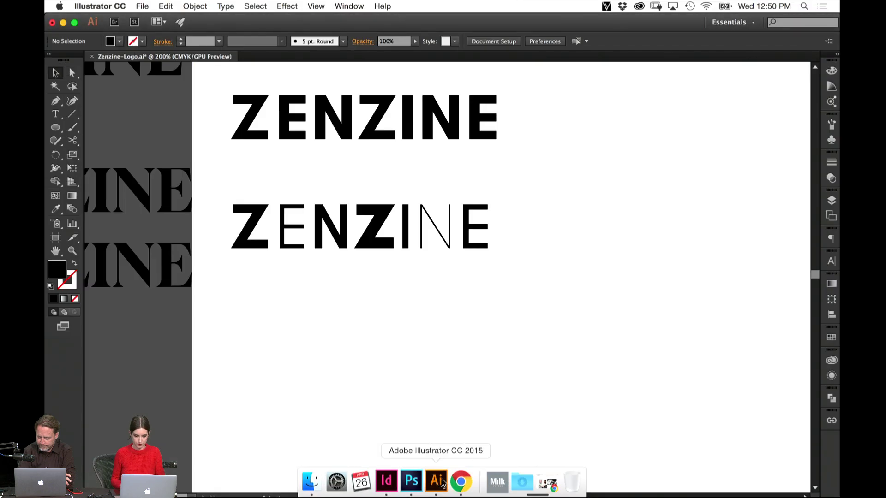
{"action": "left_click_drag", "start_coordinate": [405, 324], "coordinate": [494, 397]}
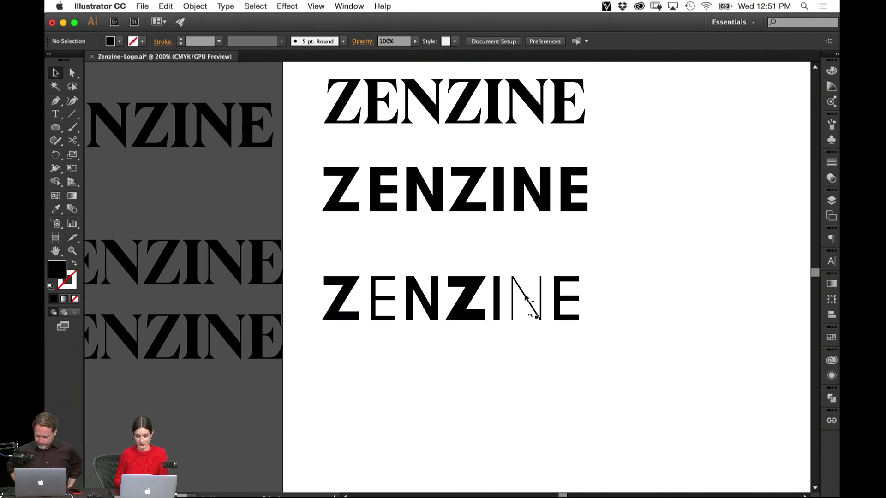
{"action": "key", "text": "space"}
{"action": "left_click_drag", "start_coordinate": [608, 267], "coordinate": [542, 279]}
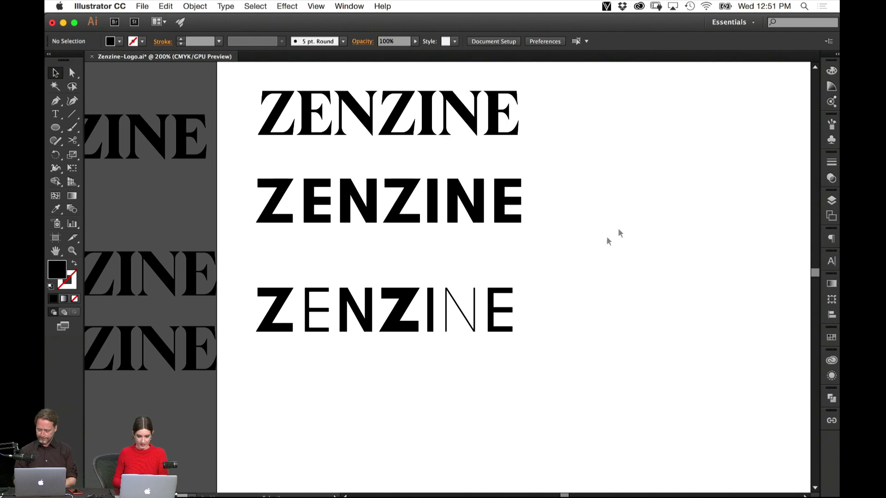
Try tracking values of 30 and 50 on all letters of the mixed-weight ZENZINE.
{"action": "left_click", "coordinate": [490, 314]}
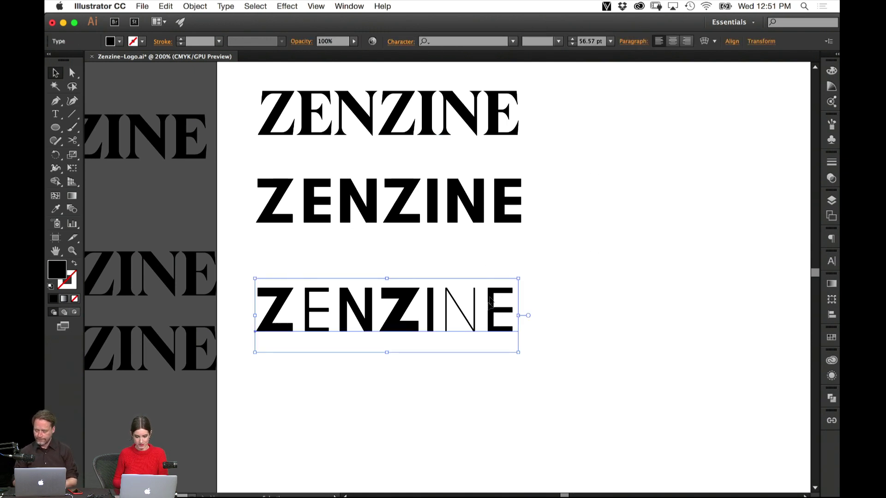
{"action": "double_click", "coordinate": [490, 312]}
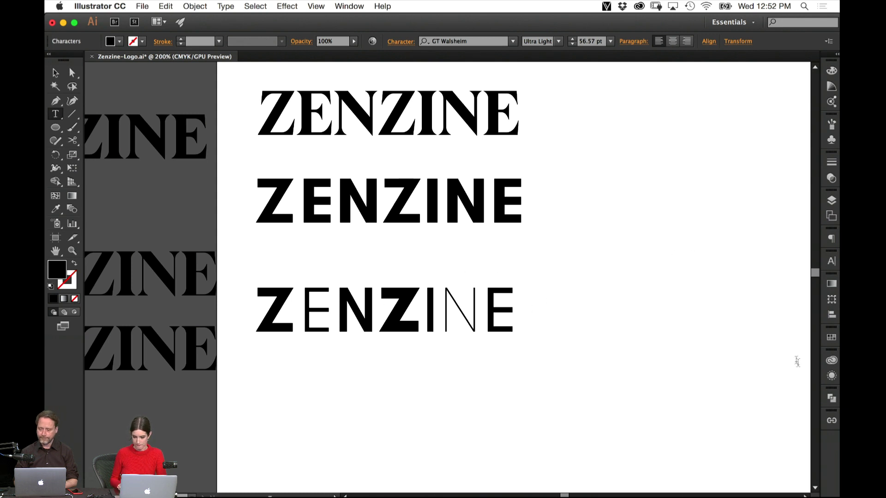
{"action": "key", "text": "super+a"}
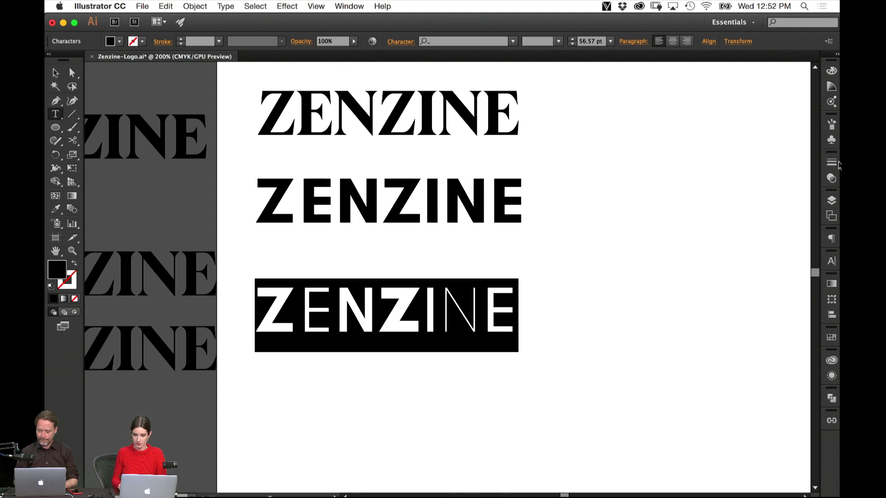
{"action": "left_click", "coordinate": [834, 261]}
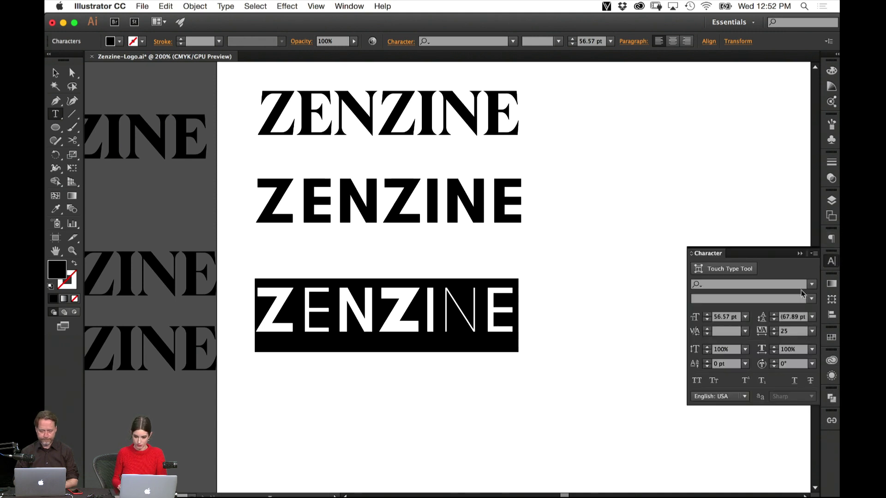
{"action": "left_click", "coordinate": [782, 331]}
{"action": "type", "text": "30"}
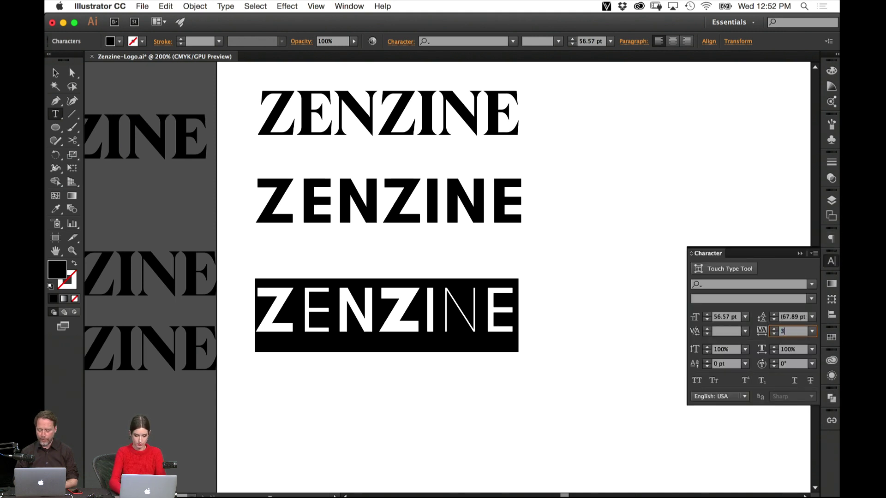
{"action": "key", "text": "Return"}
{"action": "left_click", "coordinate": [800, 331]}
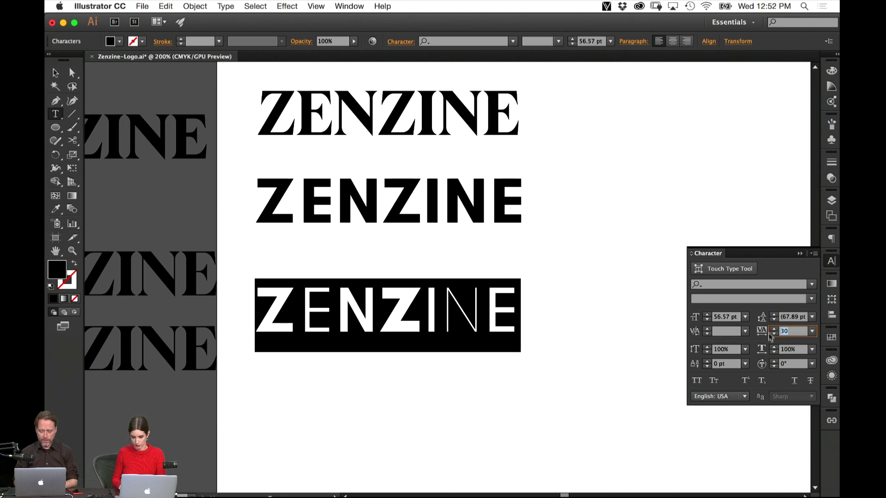
{"action": "type", "text": "50"}
{"action": "key", "text": "Return"}
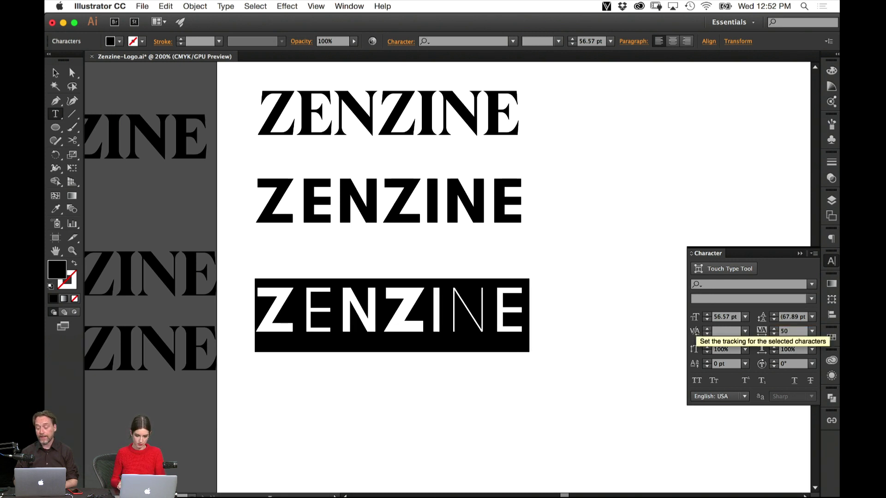
Set the tracking of the whole mixed-weight ZENZINE to 40.
{"action": "left_click", "coordinate": [485, 316]}
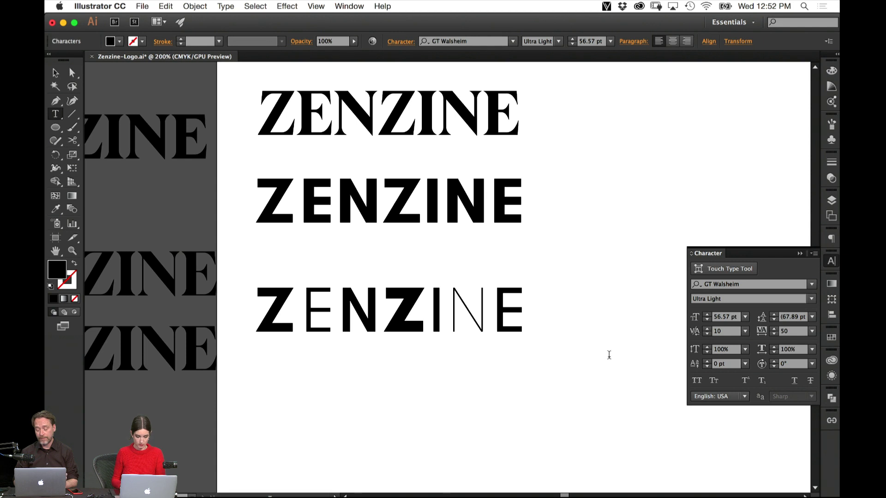
{"action": "double_click", "coordinate": [494, 310]}
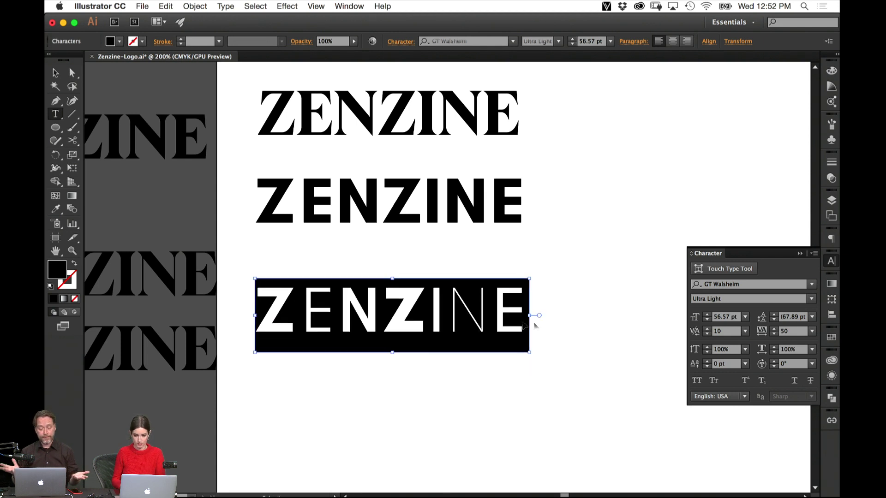
{"action": "left_click", "coordinate": [773, 333]}
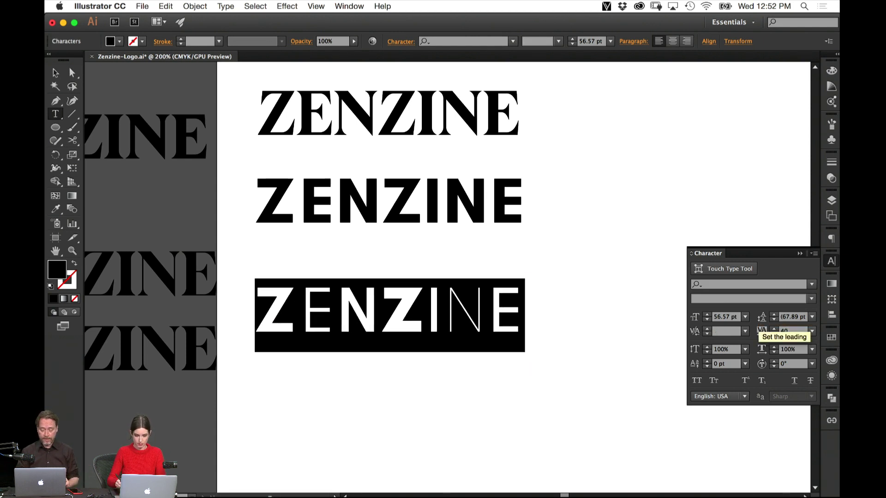
Kern the second N and final E of the mixed-weight ZENZINE to -50, and refine the value to -40.
{"action": "left_click", "coordinate": [503, 318]}
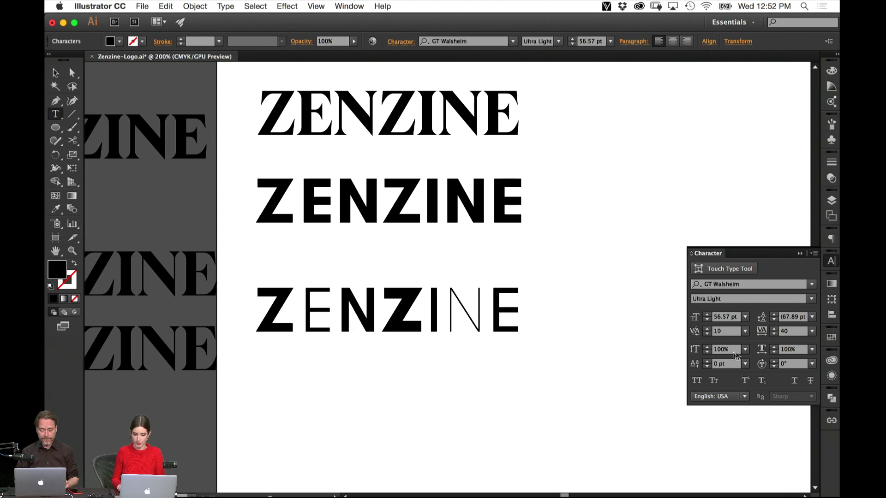
{"action": "left_click", "coordinate": [745, 331]}
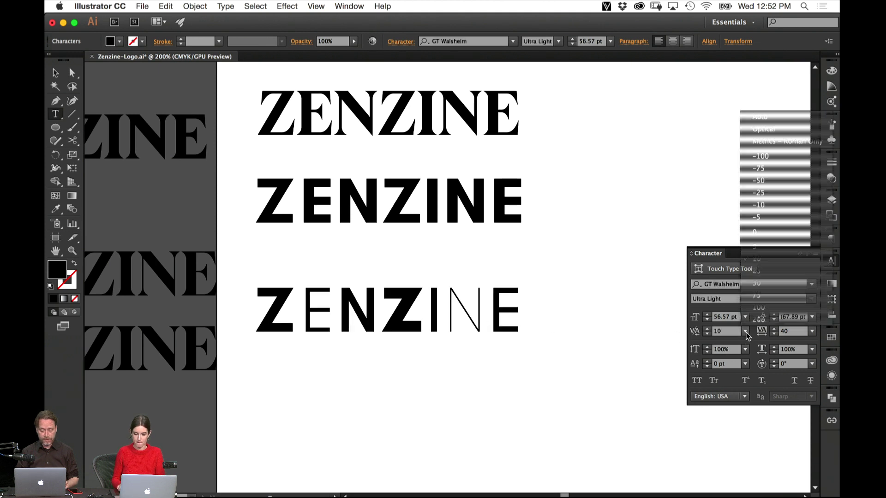
{"action": "left_click", "coordinate": [774, 181]}
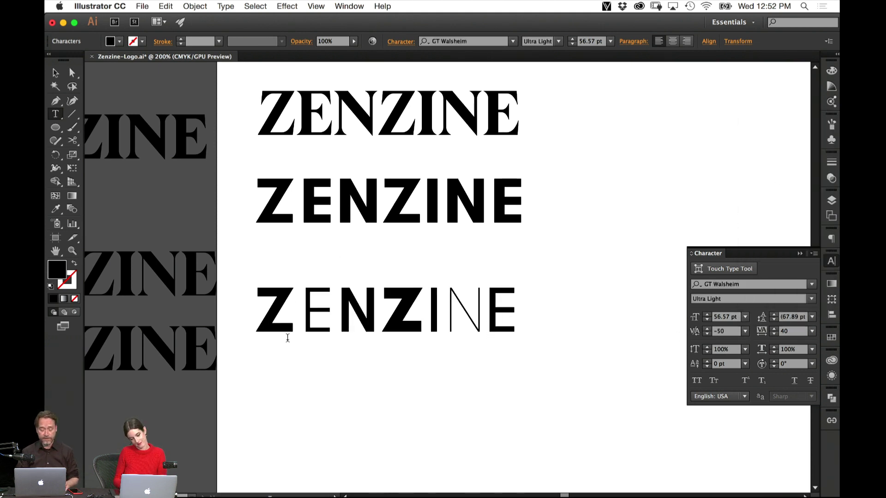
{"action": "left_click", "coordinate": [721, 332]}
{"action": "type", "text": "-40"}
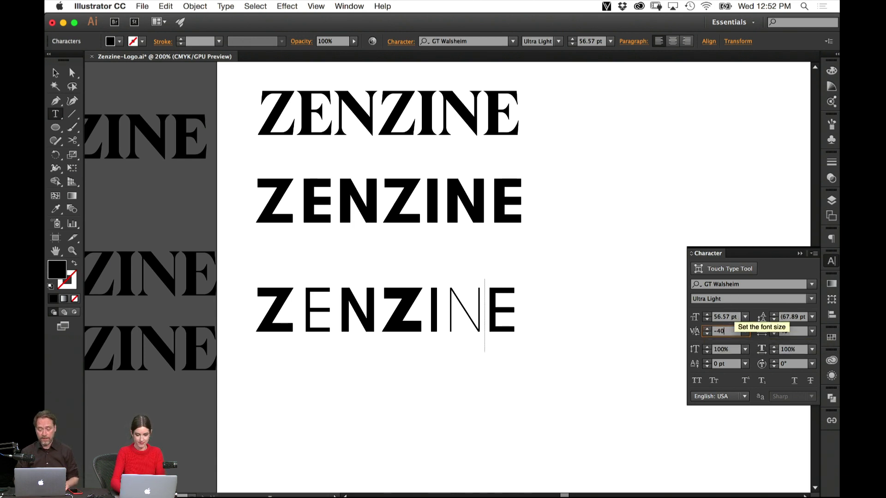
{"action": "key", "text": "Return"}
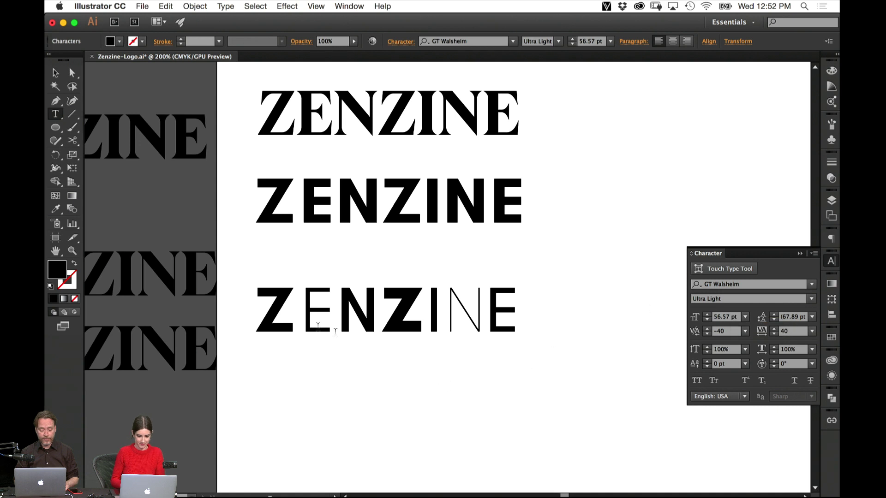
Set the kerning between the first Z and first E of the mixed-weight ZENZINE to 50.
{"action": "left_click", "coordinate": [304, 315]}
{"action": "left_click", "coordinate": [712, 332]}
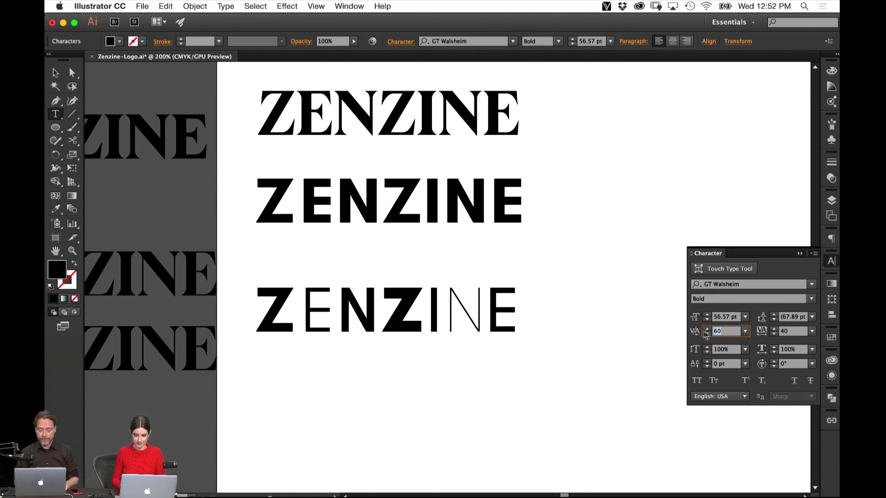
{"action": "left_click", "coordinate": [708, 329]}
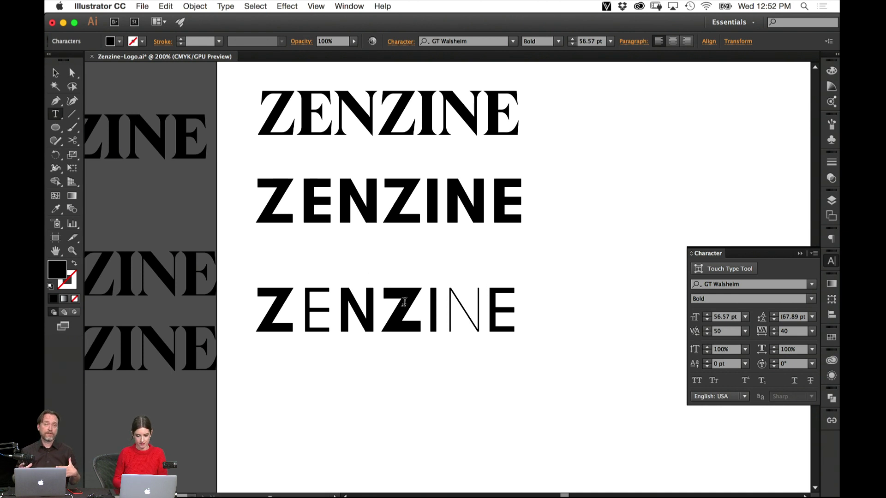
Set the kerning between the first N and second Z of the mixed-weight ZENZINE to 0.
{"action": "left_click", "coordinate": [382, 312]}
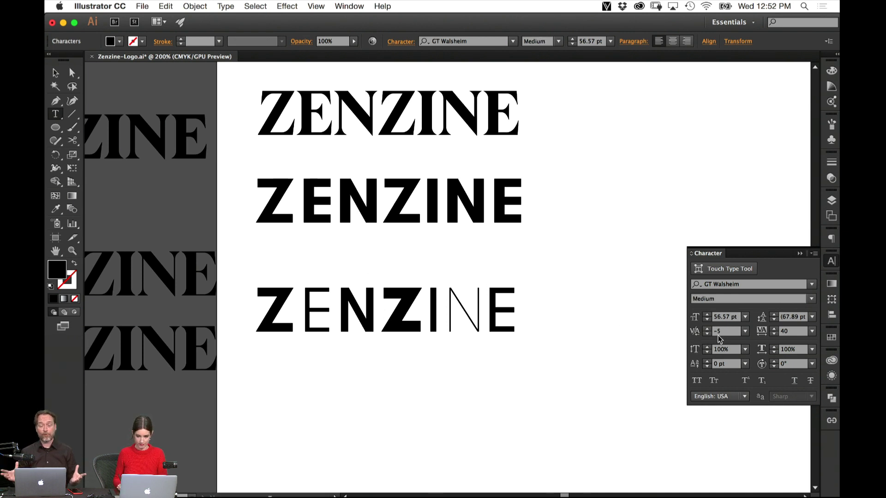
{"action": "left_click", "coordinate": [695, 331]}
{"action": "type", "text": "0"}
{"action": "key", "text": "Return"}
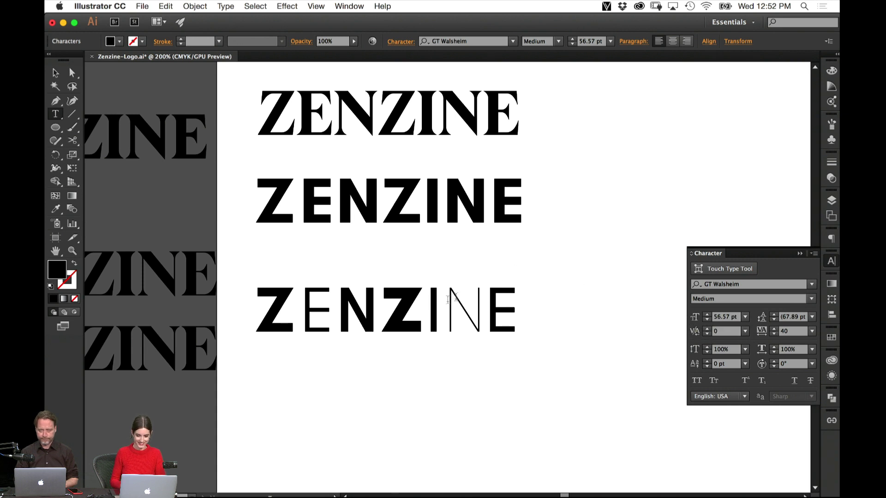
Set the kerning between the second Z and the I of the mixed-weight ZENZINE to 10.
{"action": "left_click", "coordinate": [427, 307]}
{"action": "left_click", "coordinate": [733, 330]}
{"action": "type", "text": "1"}
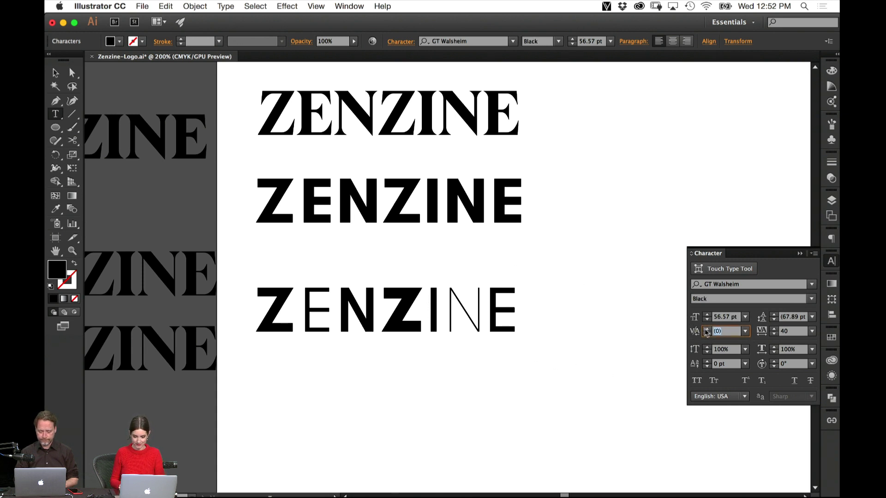
{"action": "key", "text": "Return"}
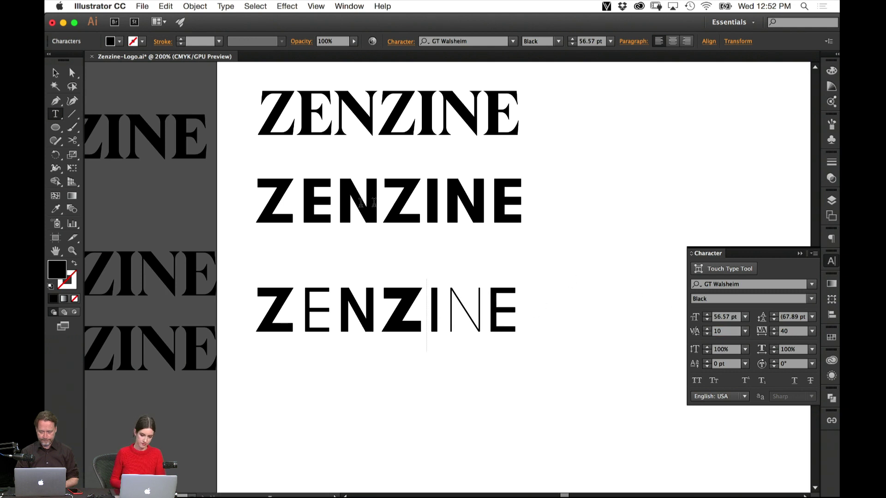
Set the kerning between the first Z and first E of the mixed-weight ZENZINE to 45, and finish editing the text.
{"action": "left_click", "coordinate": [297, 304]}
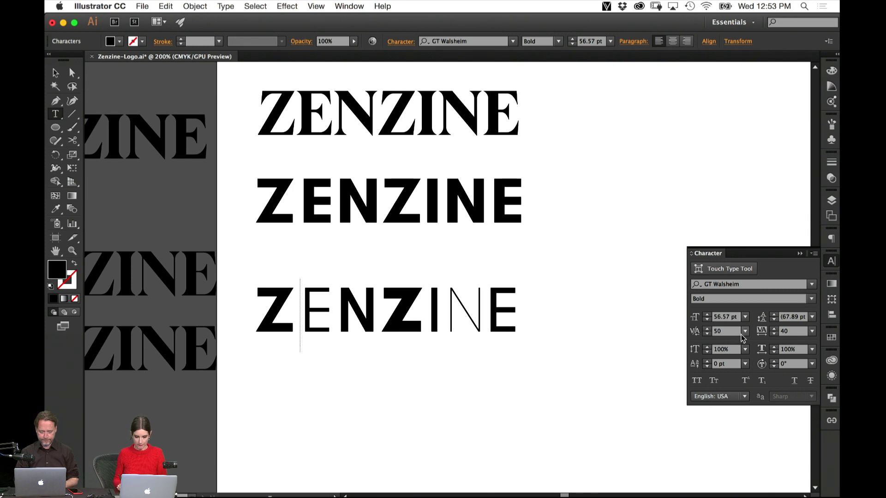
{"action": "left_click", "coordinate": [713, 331]}
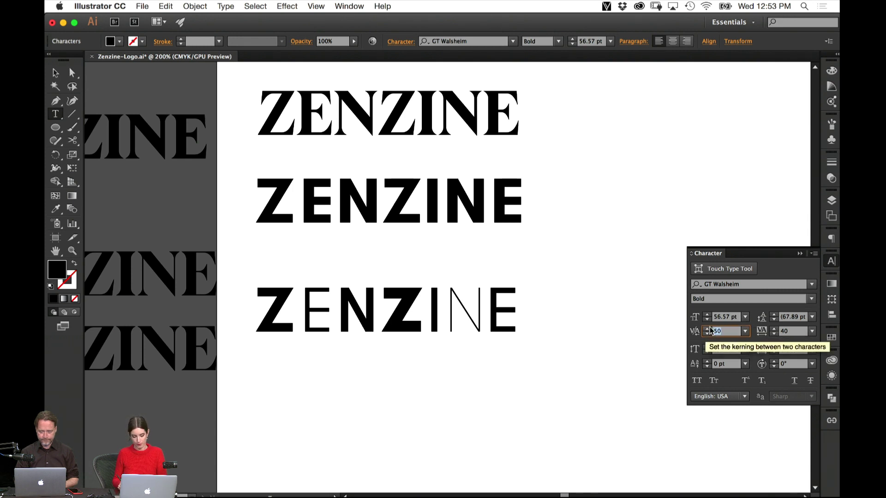
{"action": "type", "text": "45"}
{"action": "key", "text": "Return"}
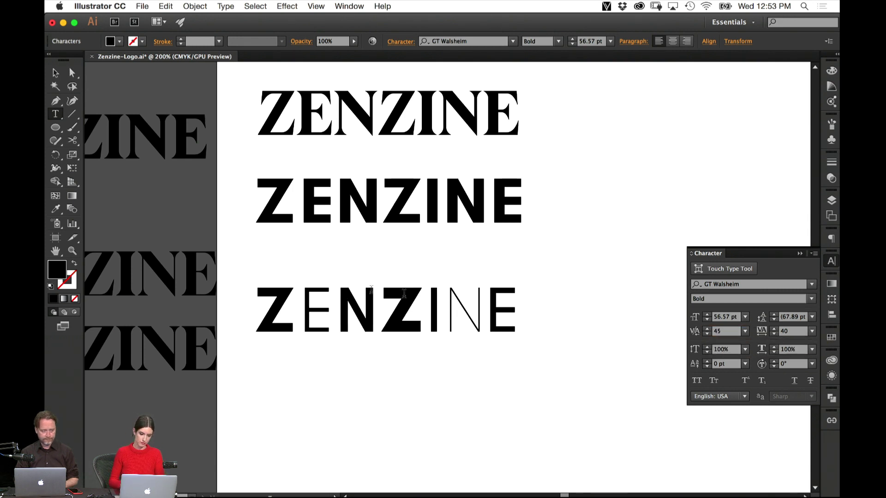
{"action": "left_click", "coordinate": [55, 73]}
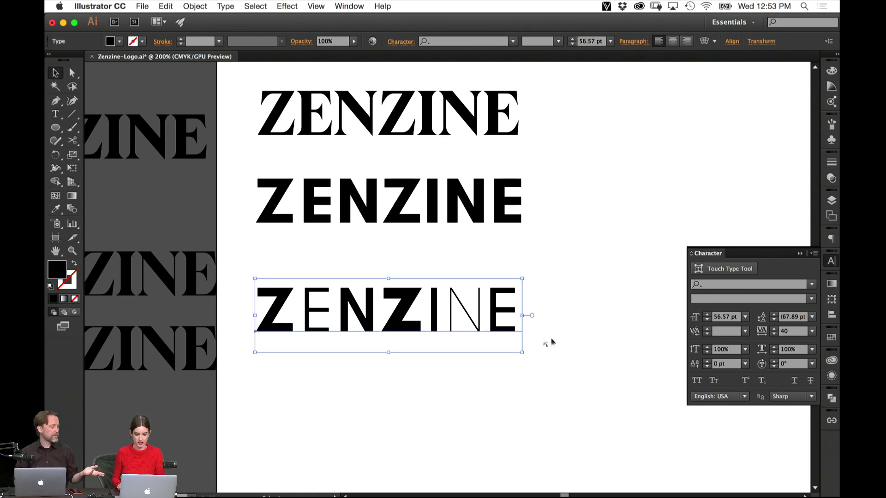
Move the mixed-weight sans-serif ZENZINE wordmark beneath the four decorative serif versions in the column at the artboard's right side, then deselect it.
{"action": "left_click", "coordinate": [533, 388]}
{"action": "left_click_drag", "start_coordinate": [443, 319], "coordinate": [606, 269]}
{"action": "left_click_drag", "start_coordinate": [203, 318], "coordinate": [350, 271]}
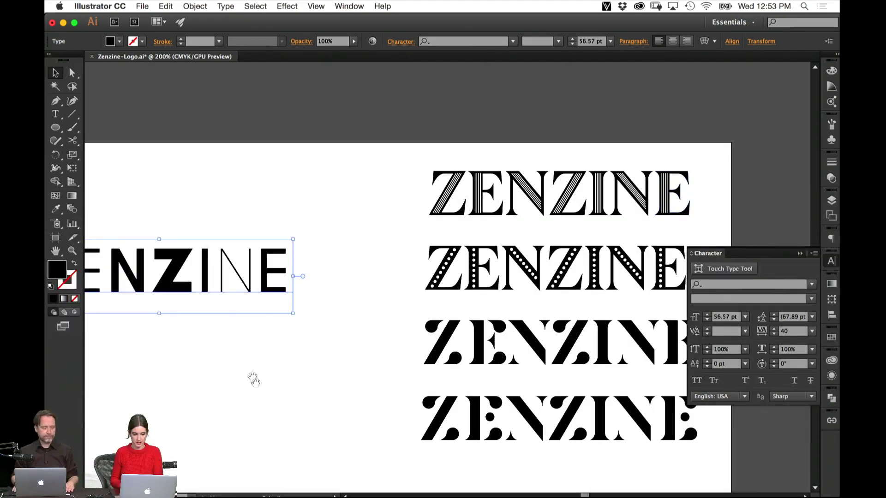
{"action": "left_click_drag", "start_coordinate": [253, 378], "coordinate": [222, 259]}
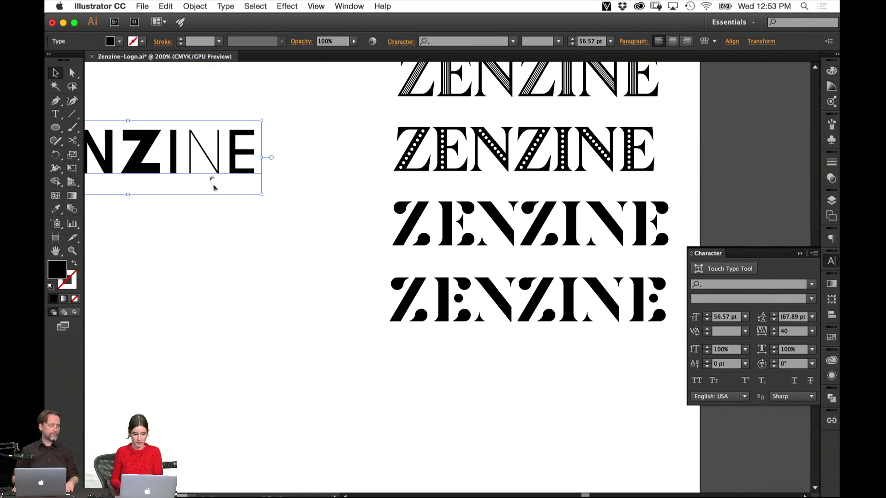
{"action": "left_click_drag", "start_coordinate": [211, 174], "coordinate": [608, 379]}
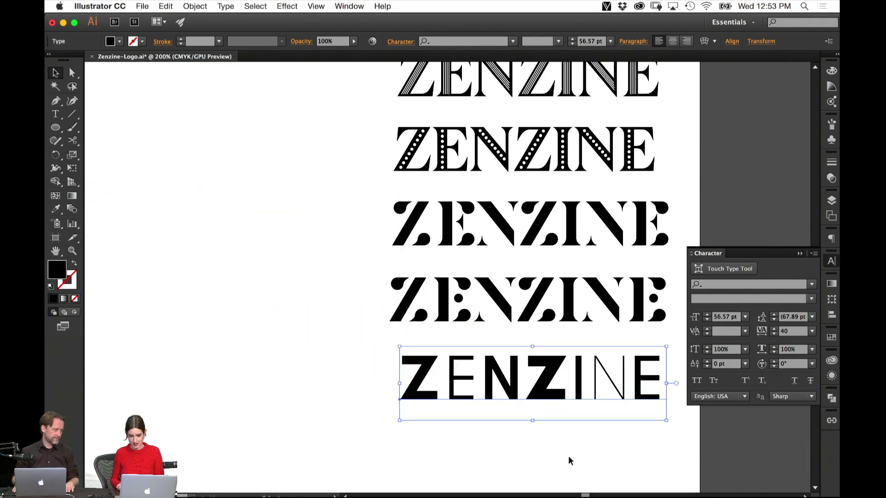
{"action": "left_click", "coordinate": [584, 438]}
{"action": "left_click_drag", "start_coordinate": [313, 229], "coordinate": [273, 271]}
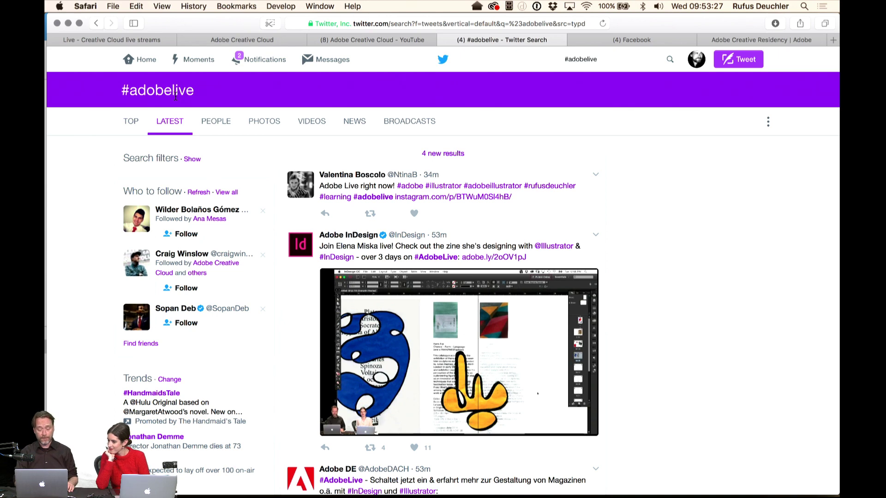
Switch to Safari, load the new #adobelive results on Twitter and examine the hand-lettered zine piece in the newest tweet.
{"action": "left_click", "coordinate": [445, 154]}
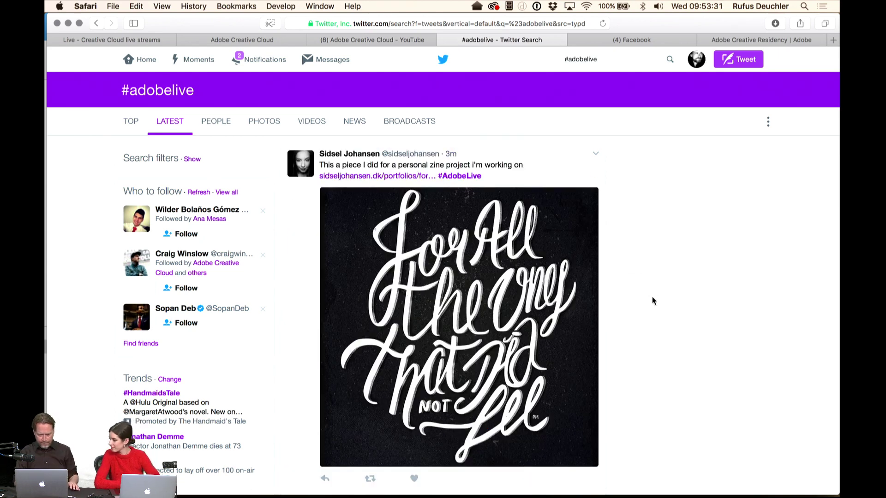
{"action": "scroll", "coordinate": [652, 297], "scroll_direction": "down", "scroll_amount": 1}
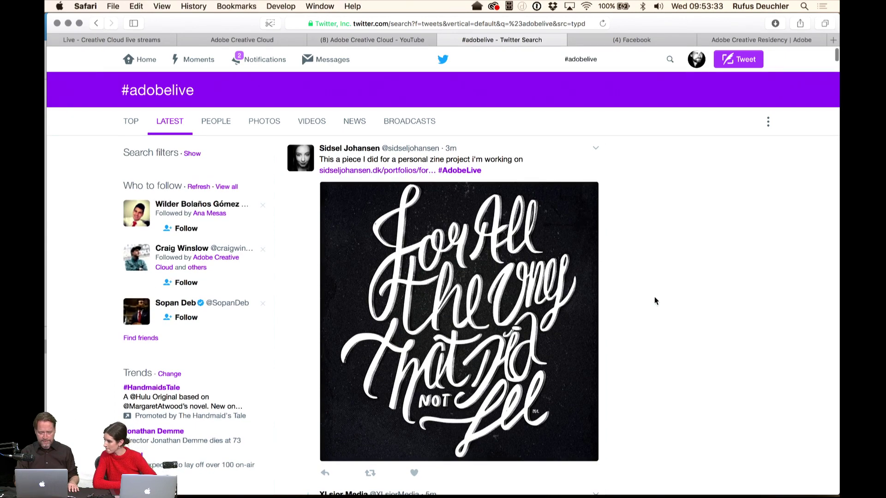
{"action": "scroll", "coordinate": [654, 298], "scroll_direction": "down", "scroll_amount": 2}
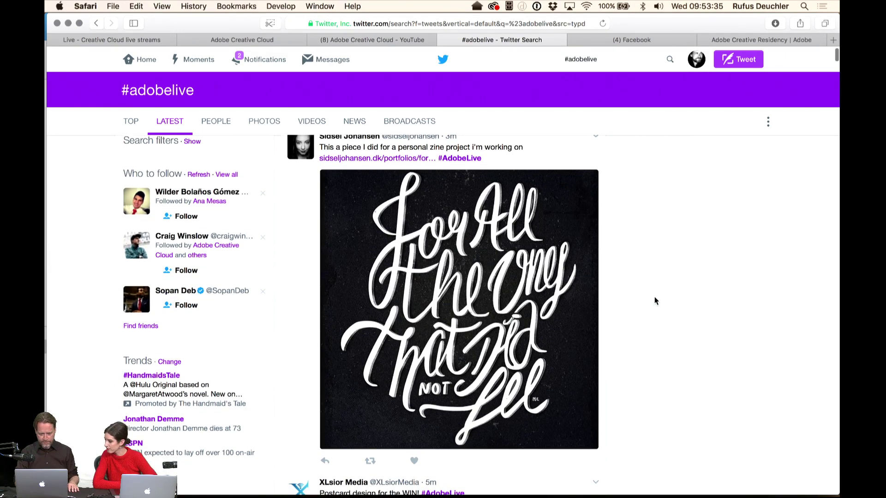
{"action": "scroll", "coordinate": [654, 298], "scroll_direction": "down", "scroll_amount": 1}
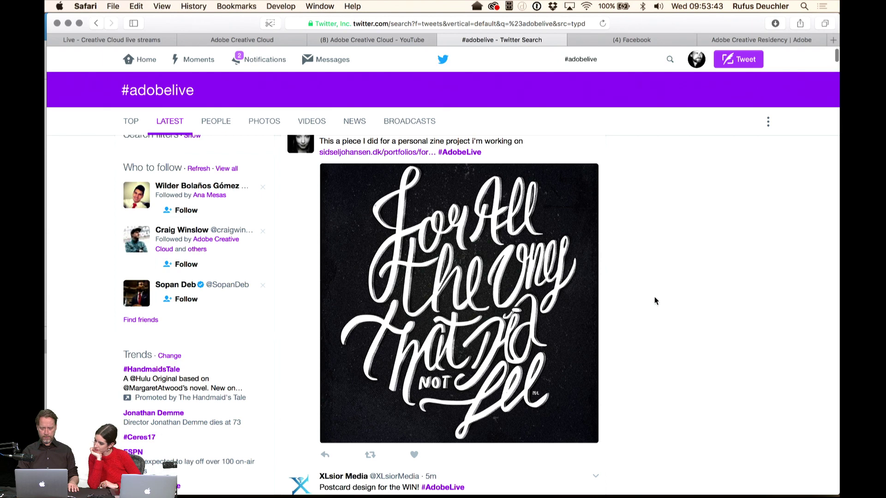
{"action": "scroll", "coordinate": [654, 301], "scroll_direction": "down", "scroll_amount": 1}
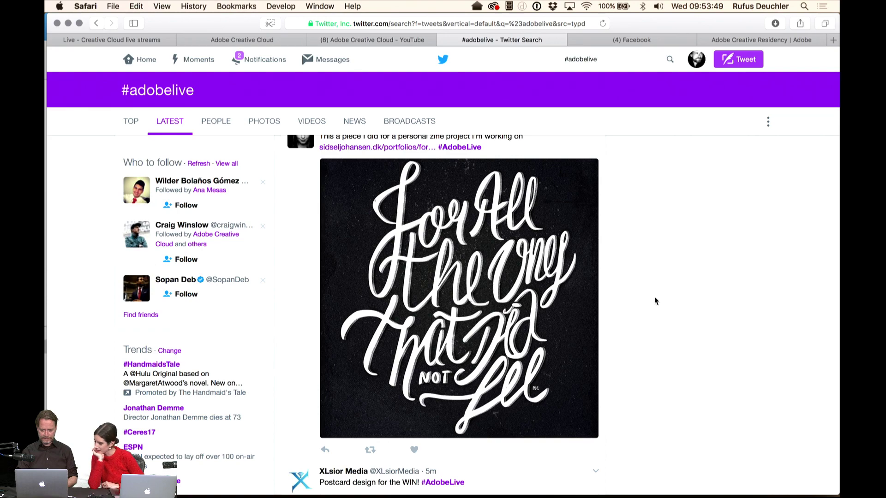
{"action": "scroll", "coordinate": [654, 297], "scroll_direction": "up", "scroll_amount": 2}
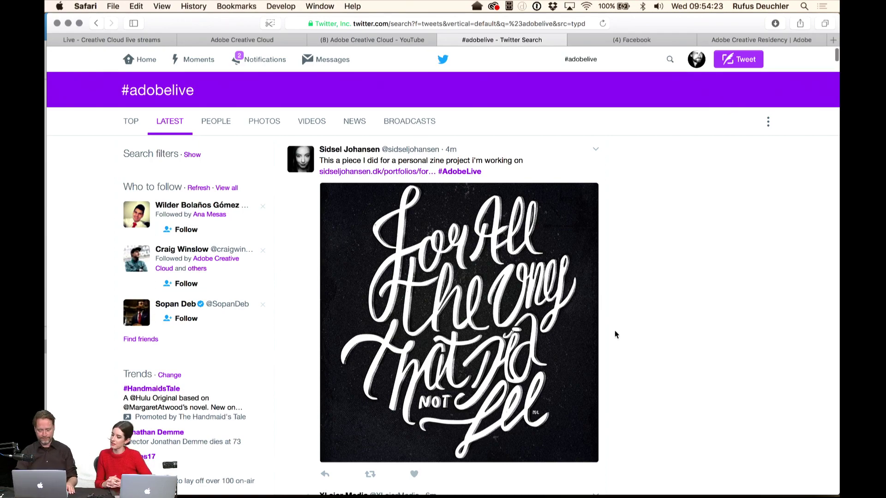
{"action": "scroll", "coordinate": [615, 334], "scroll_direction": "down", "scroll_amount": 5}
{"action": "scroll", "coordinate": [615, 334], "scroll_direction": "up", "scroll_amount": 3}
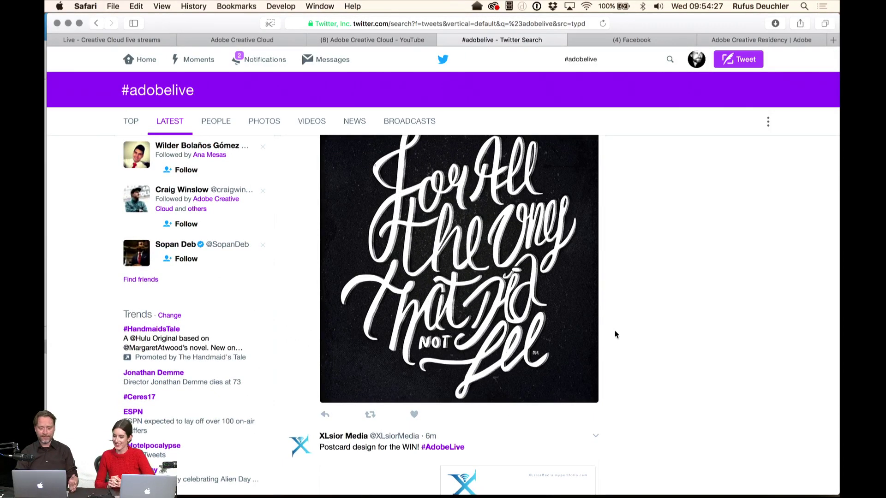
{"action": "scroll", "coordinate": [615, 334], "scroll_direction": "up", "scroll_amount": 2}
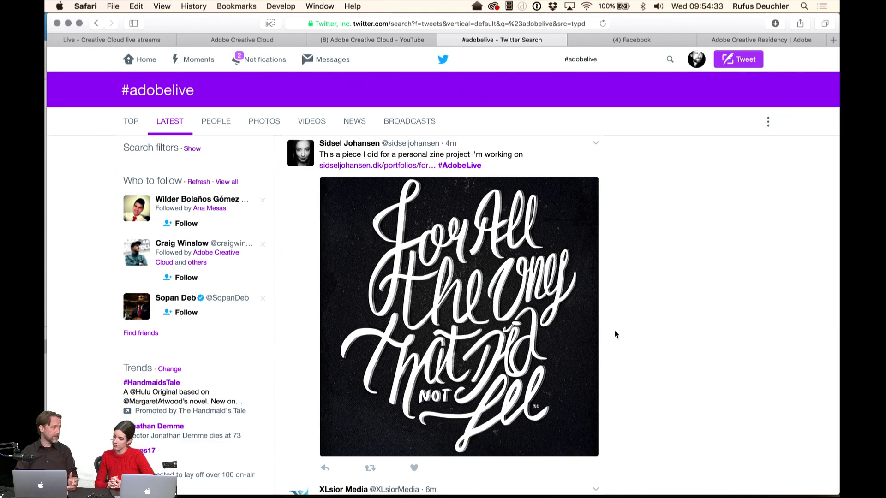
Enlarge the XLsior Media postcard design in the #adobelive feed to examine it, and close the image view.
{"action": "scroll", "coordinate": [615, 335], "scroll_direction": "down", "scroll_amount": 7}
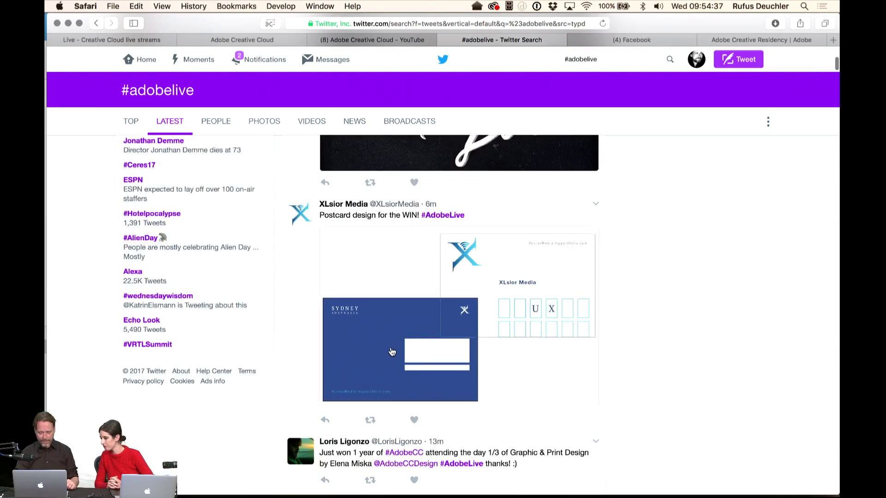
{"action": "left_click", "coordinate": [408, 339]}
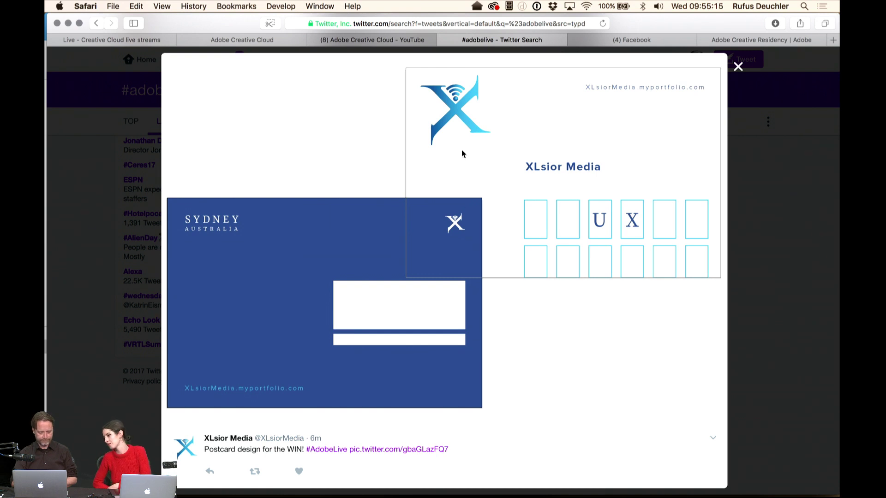
{"action": "left_click", "coordinate": [738, 68]}
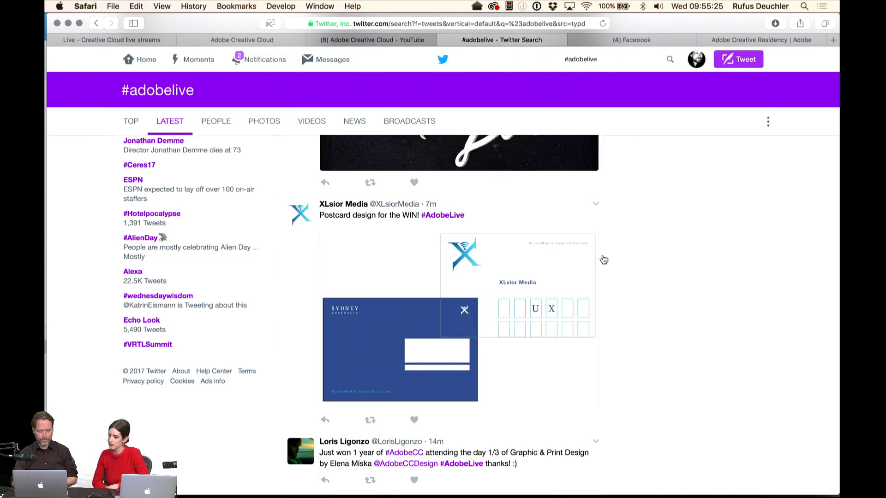
{"action": "left_click", "coordinate": [524, 308]}
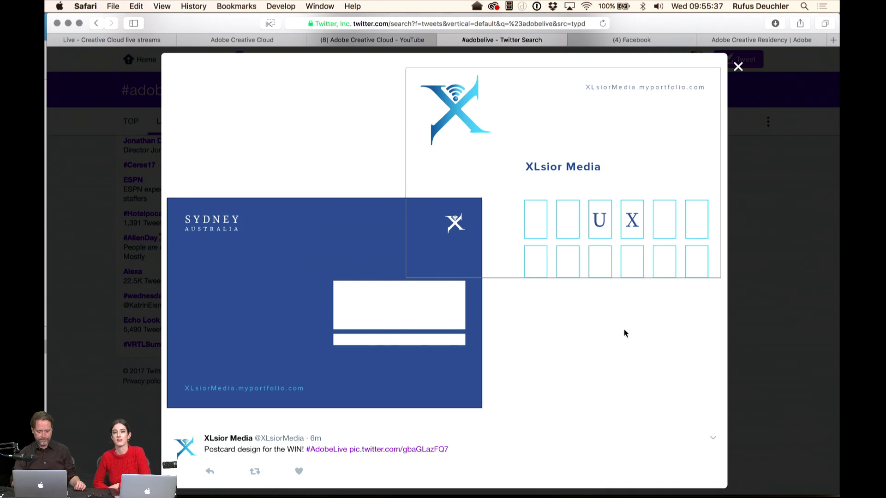
{"action": "left_click", "coordinate": [738, 67]}
Browse the older #adobelive tweets for further postcard designs, down to the dark postcard with the gold Fe element symbol.
{"action": "scroll", "coordinate": [610, 310], "scroll_direction": "down", "scroll_amount": 5}
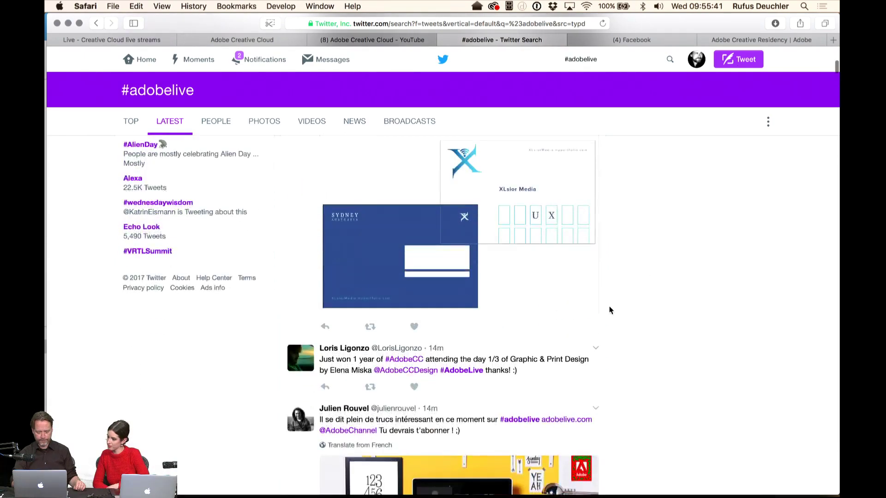
{"action": "scroll", "coordinate": [610, 310], "scroll_direction": "down", "scroll_amount": 3}
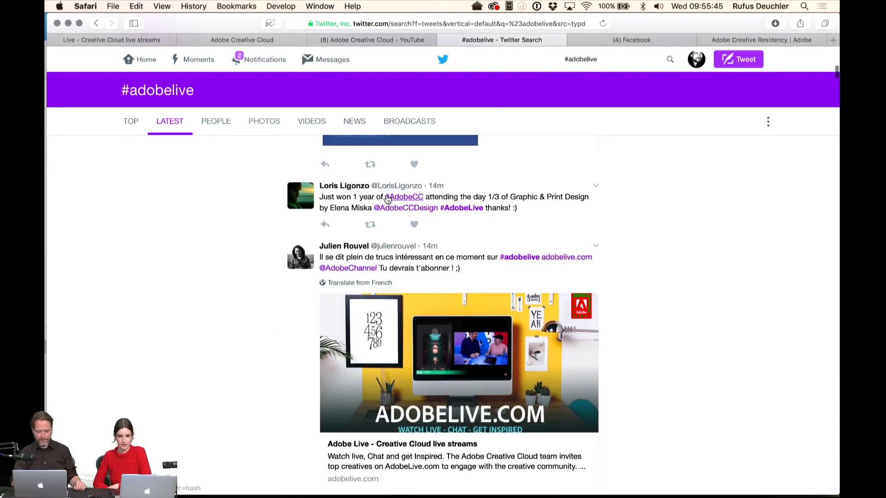
{"action": "scroll", "coordinate": [645, 274], "scroll_direction": "down", "scroll_amount": 4}
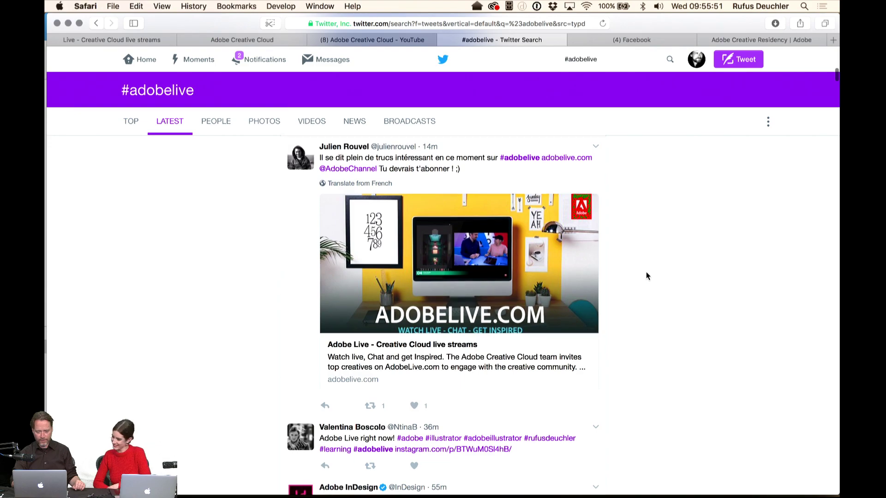
{"action": "scroll", "coordinate": [646, 275], "scroll_direction": "down", "scroll_amount": 1}
{"action": "scroll", "coordinate": [646, 276], "scroll_direction": "down", "scroll_amount": 8}
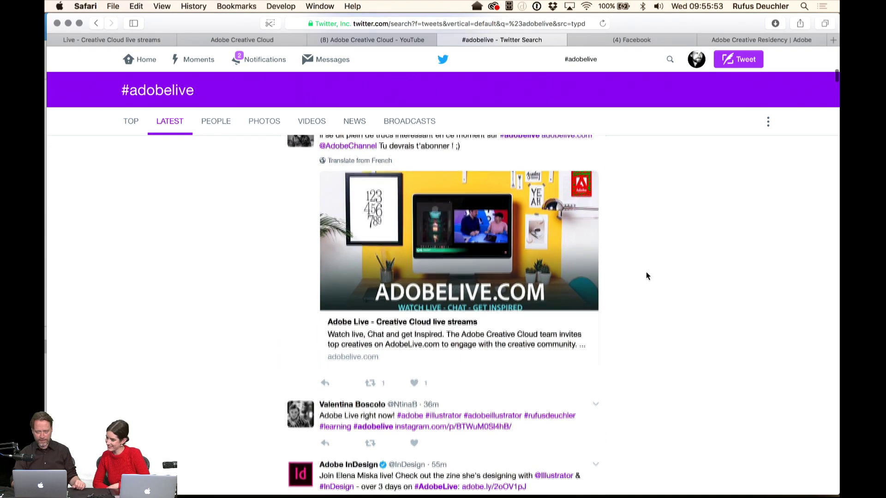
{"action": "scroll", "coordinate": [646, 275], "scroll_direction": "down", "scroll_amount": 4}
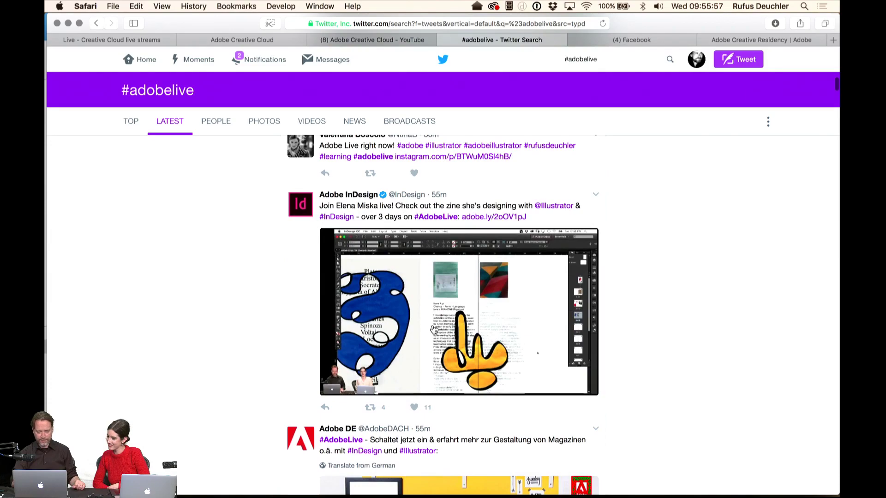
{"action": "scroll", "coordinate": [660, 335], "scroll_direction": "down", "scroll_amount": 1}
{"action": "scroll", "coordinate": [661, 335], "scroll_direction": "down", "scroll_amount": 10}
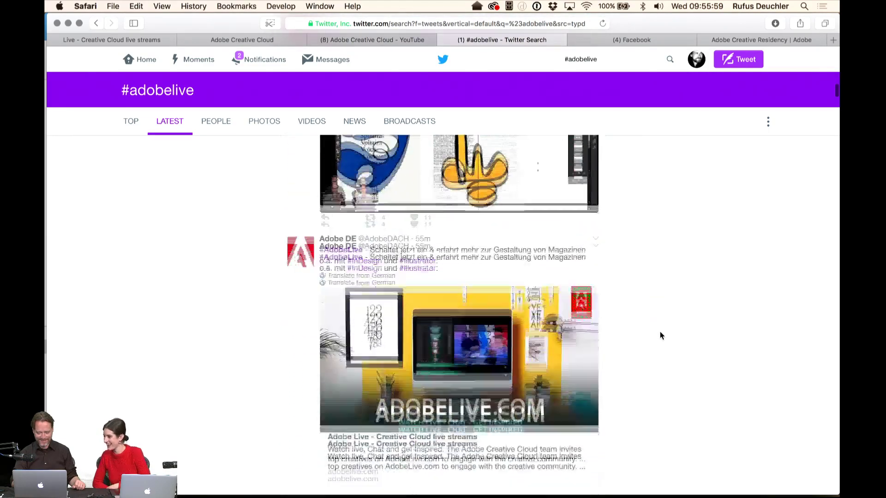
{"action": "scroll", "coordinate": [661, 335], "scroll_direction": "down", "scroll_amount": 11}
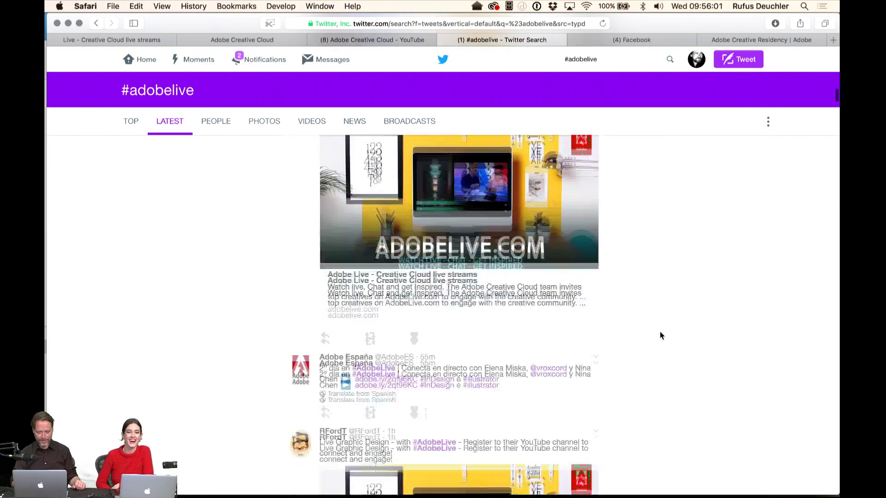
{"action": "scroll", "coordinate": [661, 336], "scroll_direction": "down", "scroll_amount": 10}
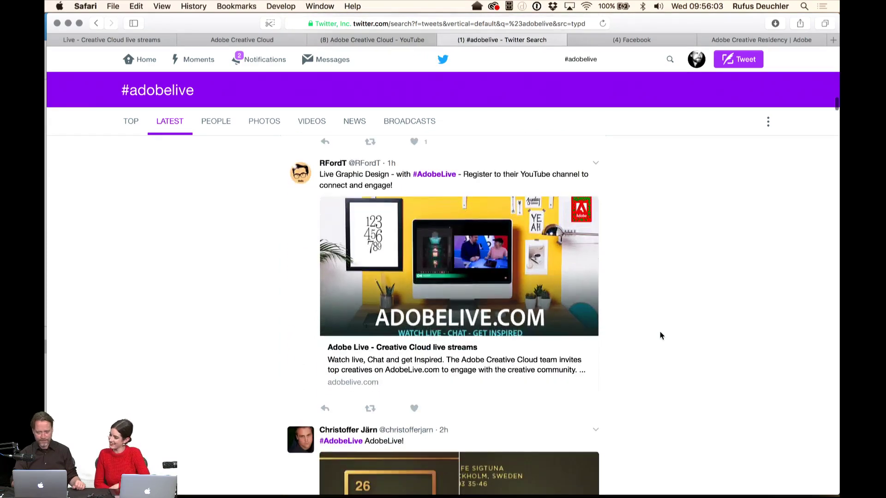
{"action": "scroll", "coordinate": [661, 335], "scroll_direction": "down", "scroll_amount": 4}
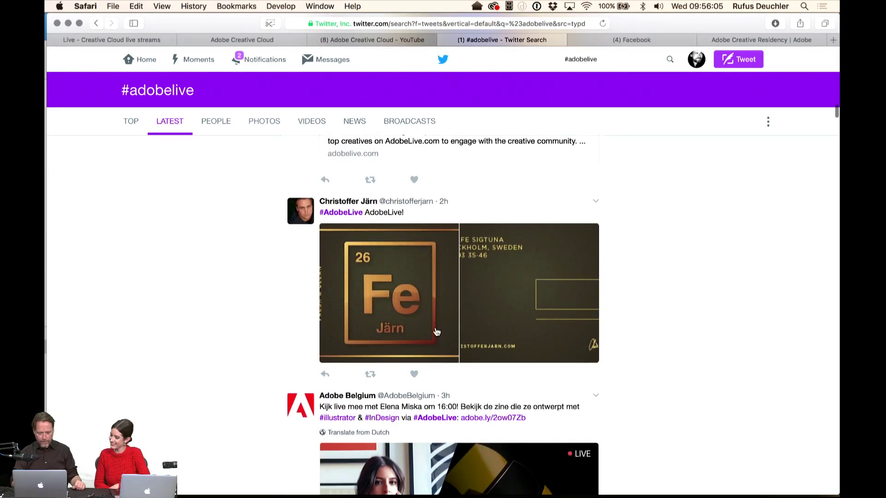
Enlarge the Fe element postcard, compare its front and back images, and close the image view.
{"action": "left_click", "coordinate": [438, 314]}
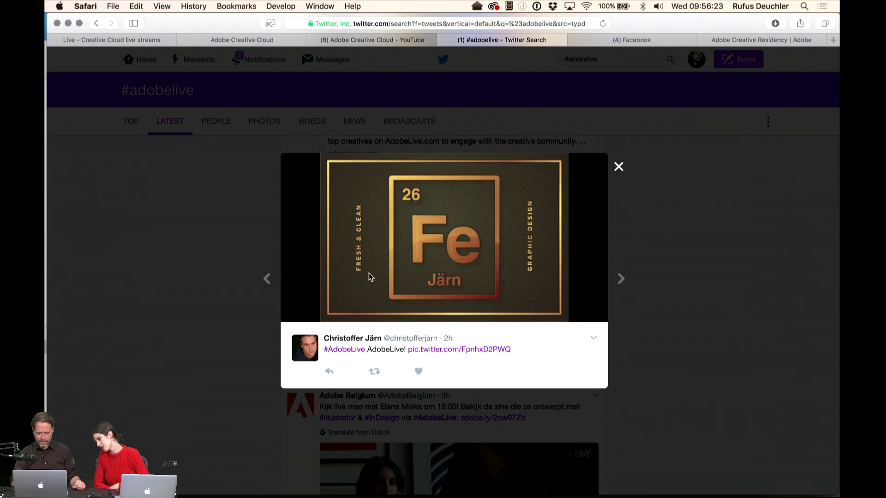
{"action": "left_click", "coordinate": [620, 277]}
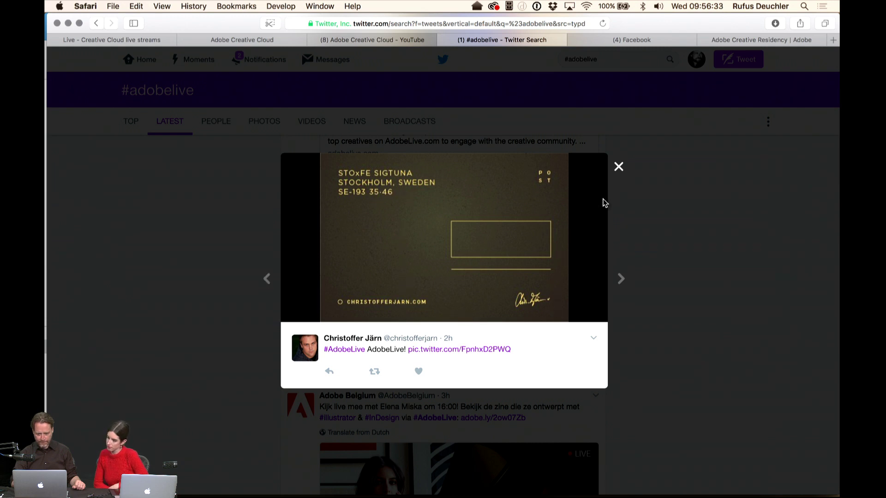
{"action": "left_click", "coordinate": [268, 279]}
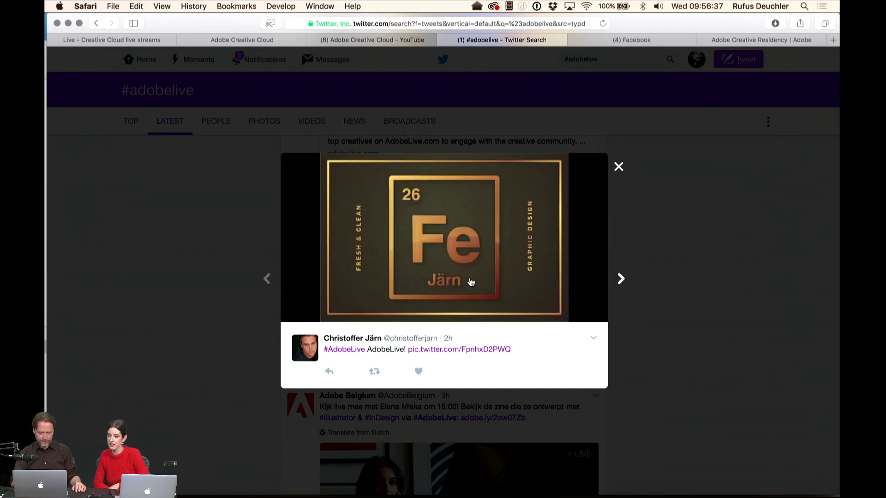
{"action": "left_click", "coordinate": [623, 281]}
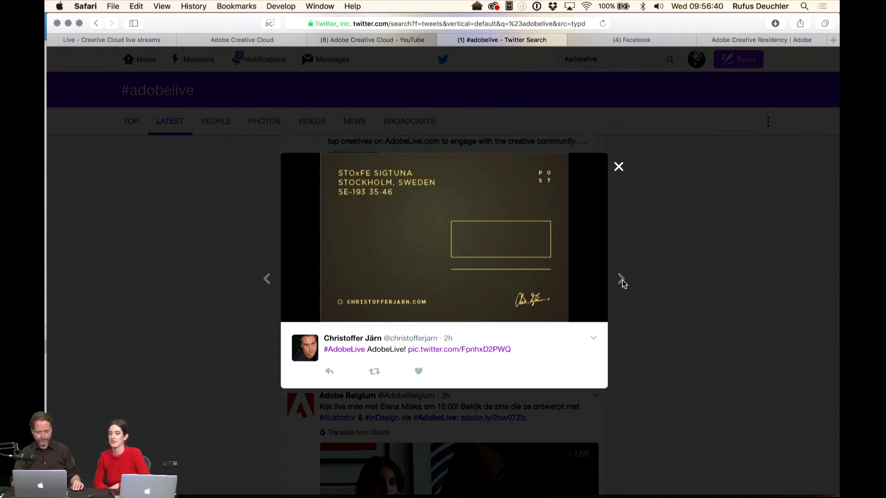
{"action": "left_click", "coordinate": [266, 280]}
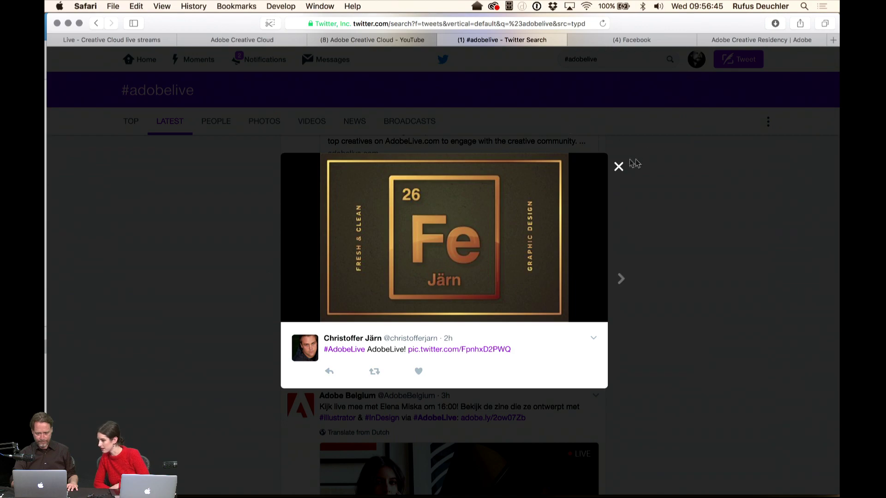
{"action": "left_click", "coordinate": [619, 168]}
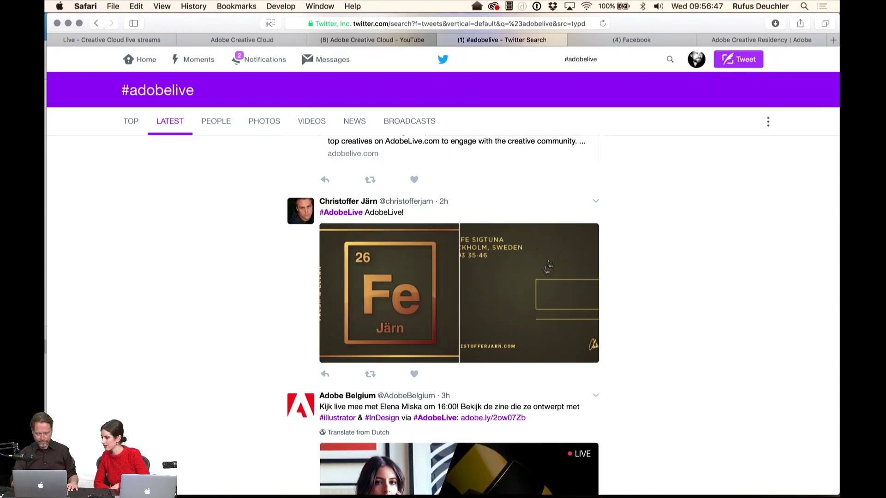
Find the camouflage postcard tweet further down the #adobelive feed and enlarge its address-side image.
{"action": "scroll", "coordinate": [546, 270], "scroll_direction": "down", "scroll_amount": 5}
{"action": "scroll", "coordinate": [546, 270], "scroll_direction": "down", "scroll_amount": 10}
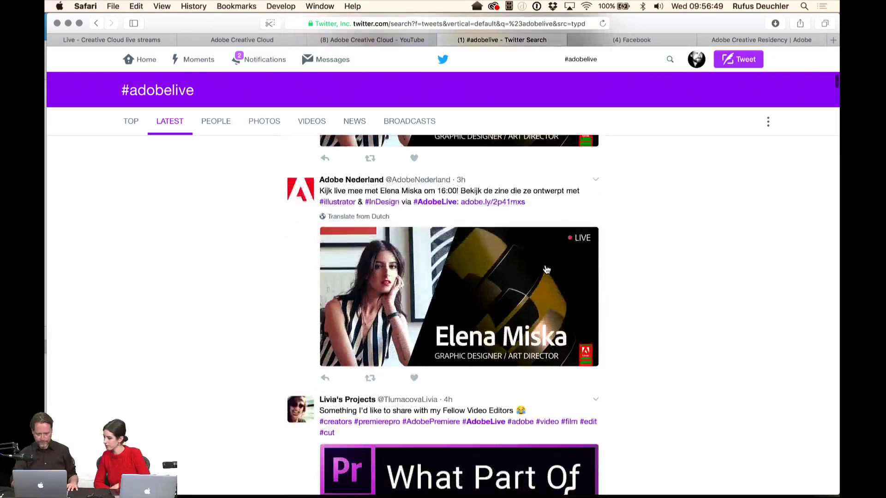
{"action": "scroll", "coordinate": [547, 270], "scroll_direction": "up", "scroll_amount": 2}
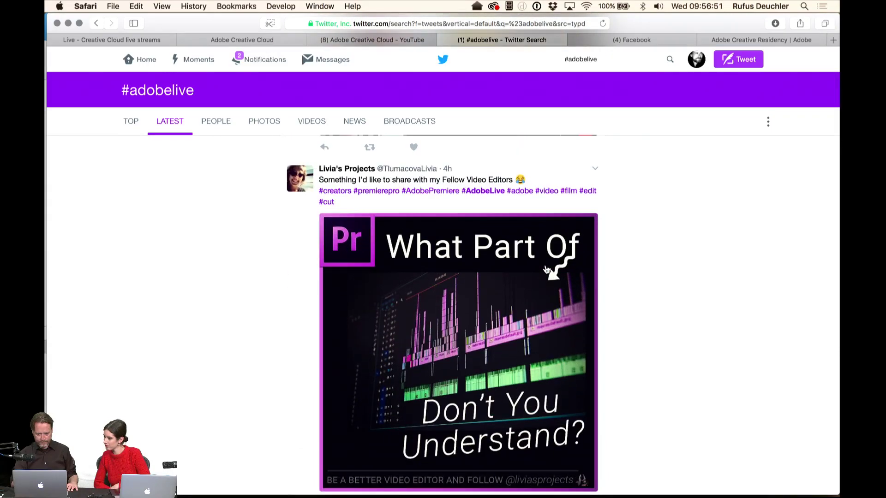
{"action": "scroll", "coordinate": [547, 270], "scroll_direction": "down", "scroll_amount": 10}
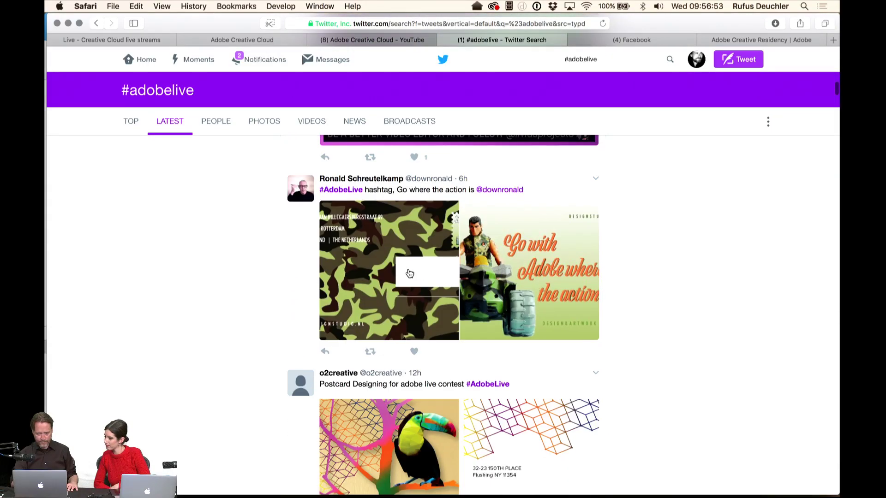
{"action": "left_click", "coordinate": [408, 275]}
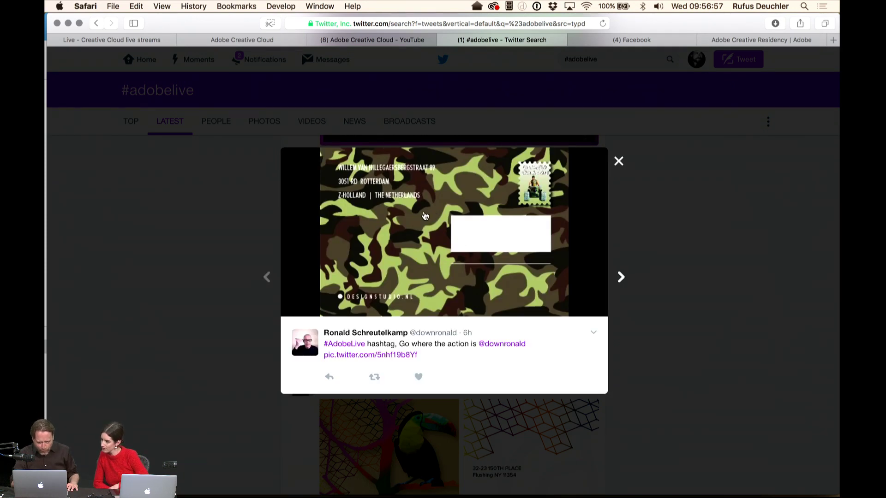
View the front image of the camouflage postcard, close the image view, and return to the Fe element postcard tweet.
{"action": "left_click", "coordinate": [621, 276]}
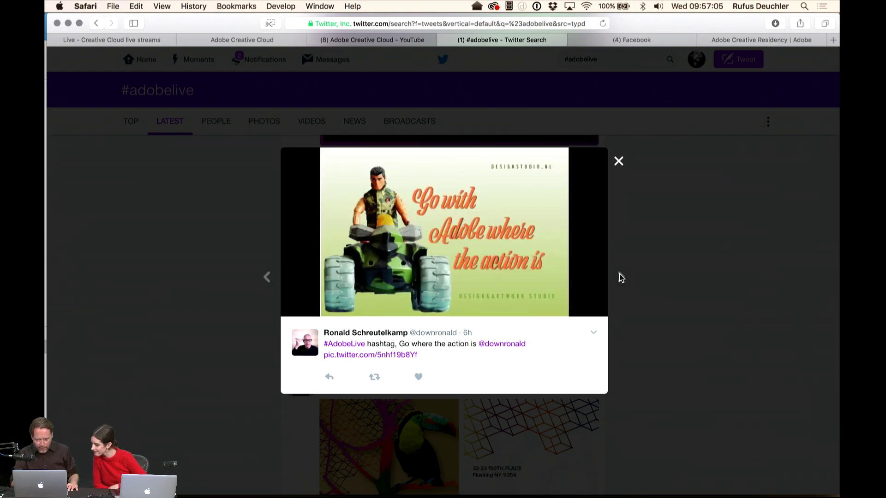
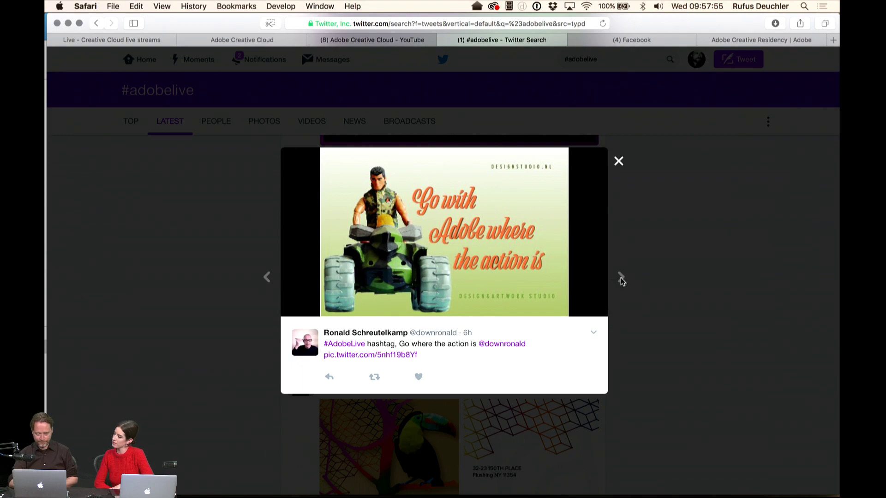
{"action": "left_click", "coordinate": [639, 202]}
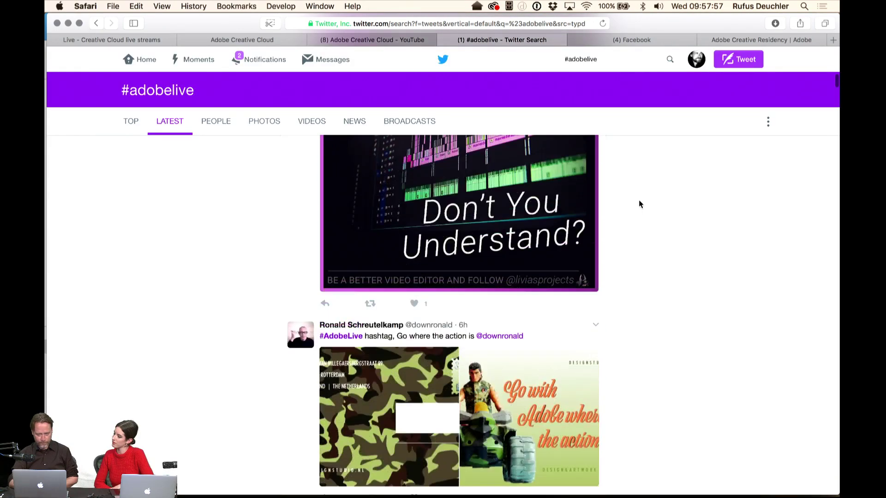
{"action": "scroll", "coordinate": [639, 203], "scroll_direction": "up", "scroll_amount": 15}
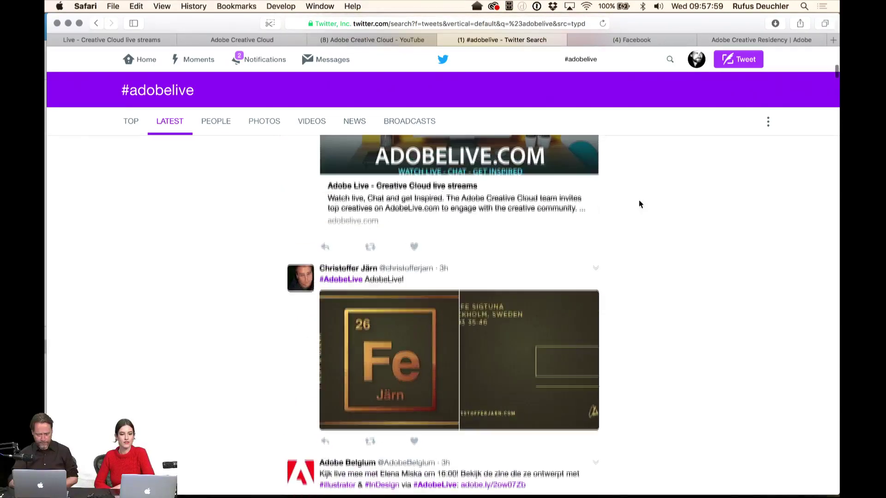
{"action": "scroll", "coordinate": [639, 204], "scroll_direction": "down", "scroll_amount": 1}
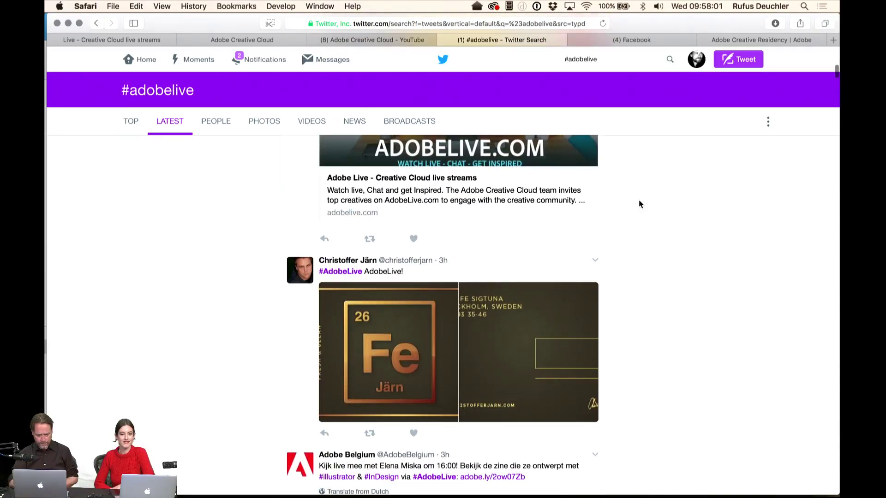
{"action": "scroll", "coordinate": [638, 200], "scroll_direction": "down", "scroll_amount": 3}
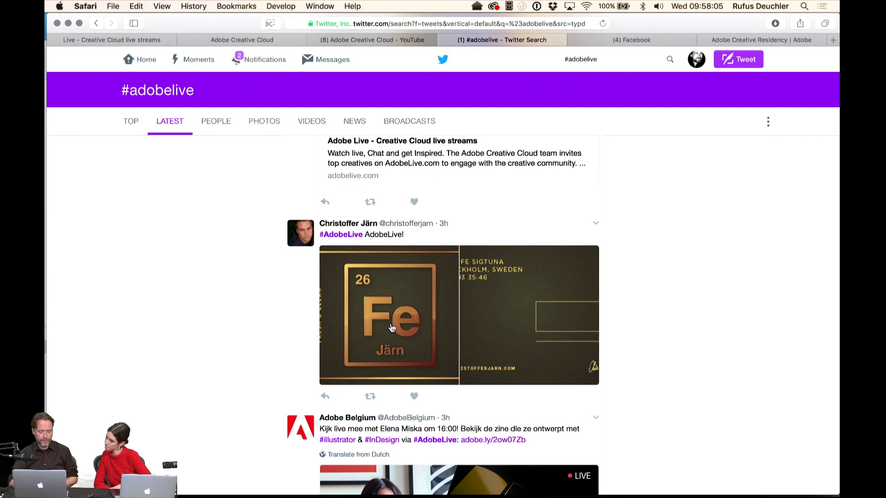
{"action": "scroll", "coordinate": [685, 330], "scroll_direction": "down", "scroll_amount": 3}
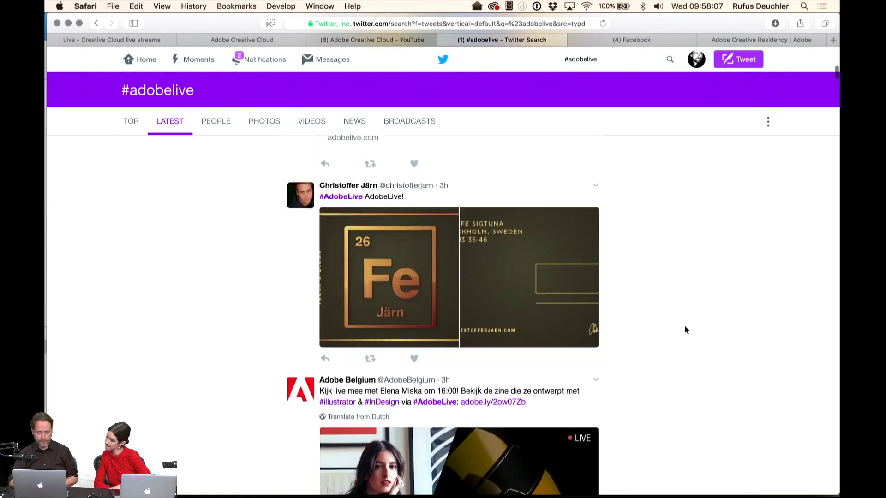
Find the toucan postcard tweet further down the #adobelive feed, view its front and address-side images, and close the image view.
{"action": "scroll", "coordinate": [685, 330], "scroll_direction": "down", "scroll_amount": 20}
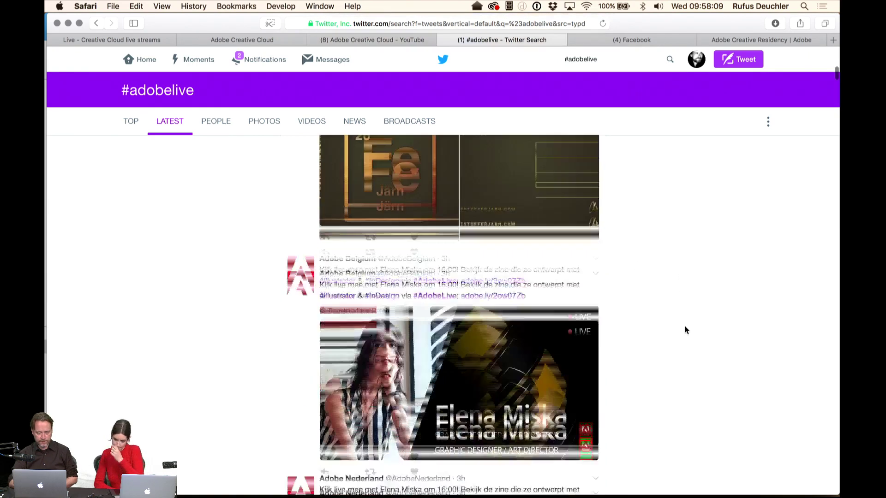
{"action": "scroll", "coordinate": [685, 330], "scroll_direction": "down", "scroll_amount": 6}
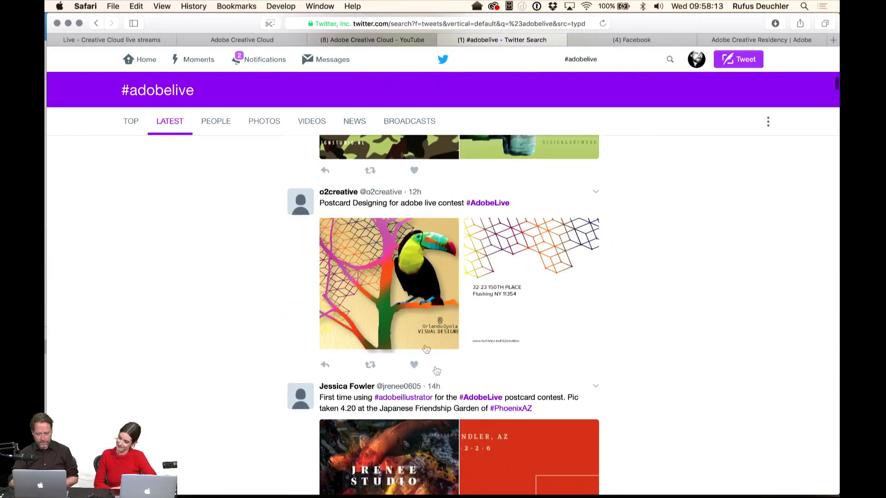
{"action": "left_click", "coordinate": [402, 297]}
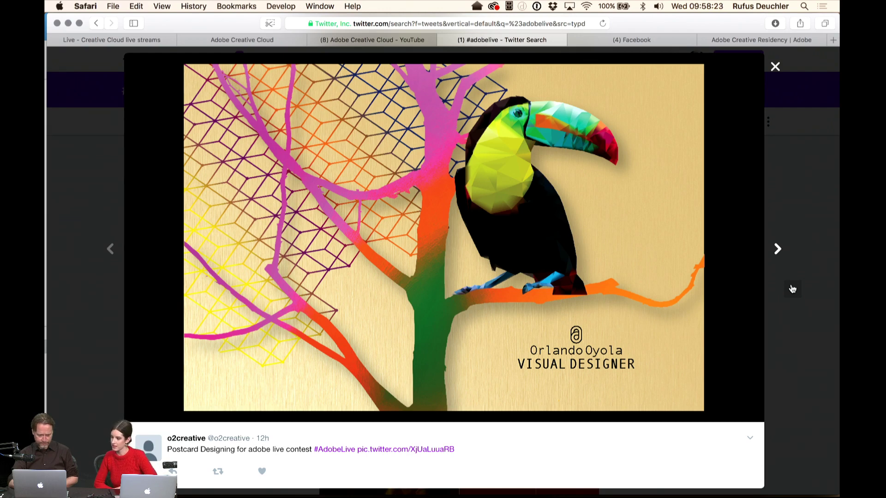
{"action": "left_click", "coordinate": [777, 249]}
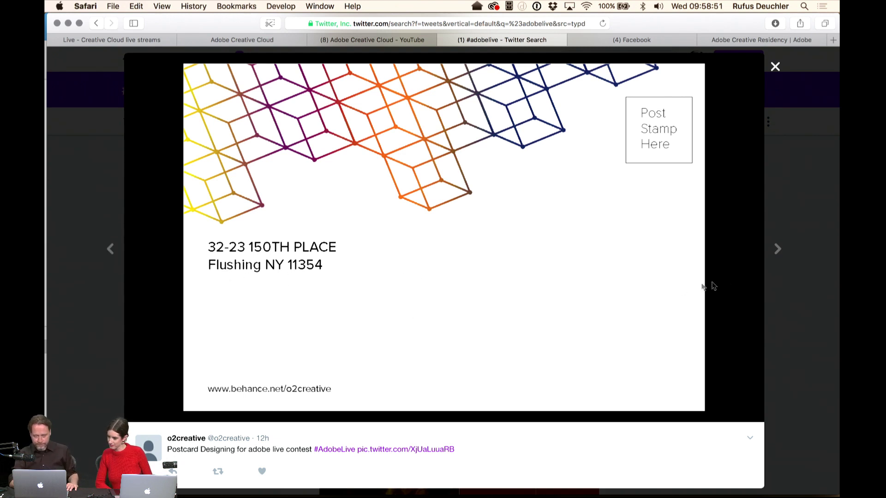
{"action": "left_click", "coordinate": [91, 322]}
Enlarge the JRENEE STUDIO koi fish postcard, compare its photo front with the red address side, and close the image view.
{"action": "scroll", "coordinate": [466, 306], "scroll_direction": "down", "scroll_amount": 4}
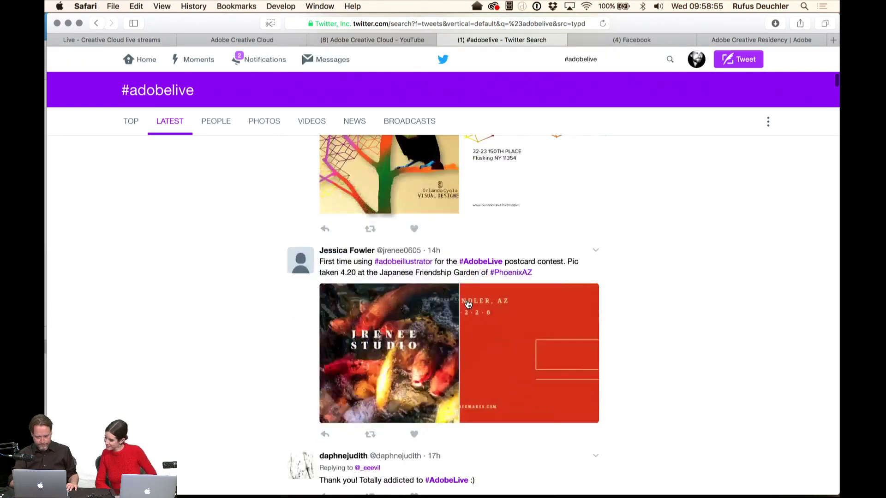
{"action": "left_click", "coordinate": [400, 330]}
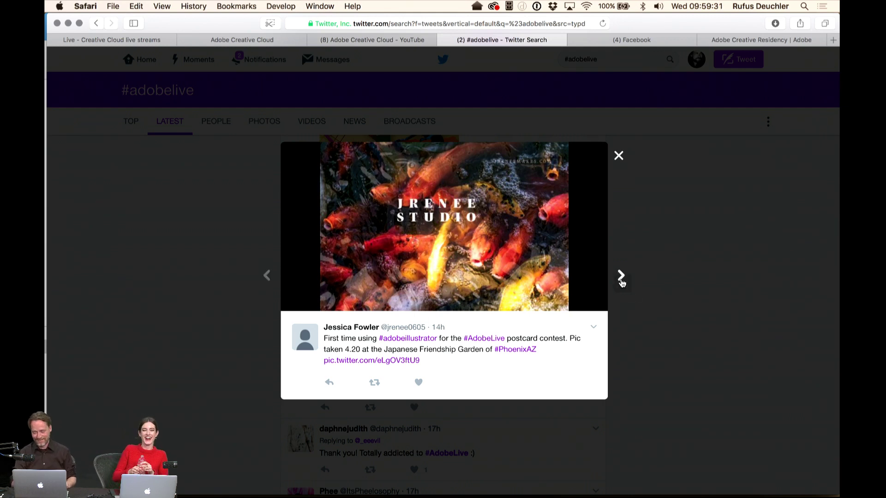
{"action": "left_click", "coordinate": [621, 276]}
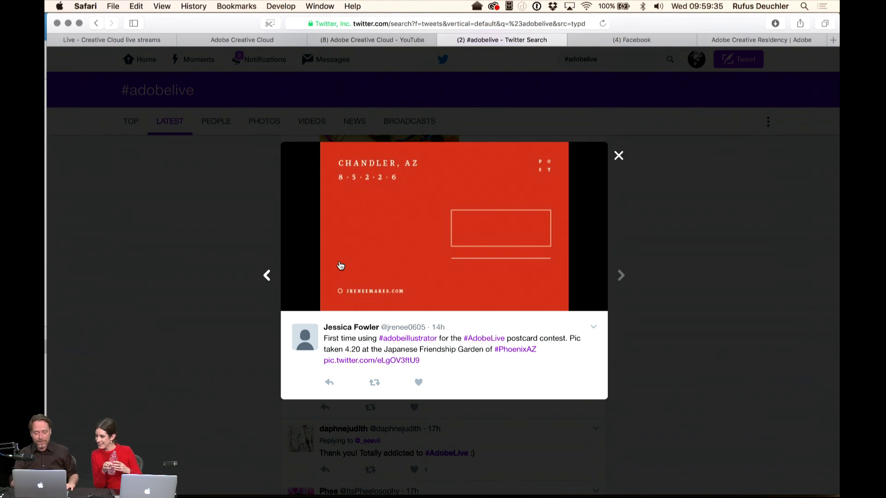
{"action": "left_click", "coordinate": [267, 276]}
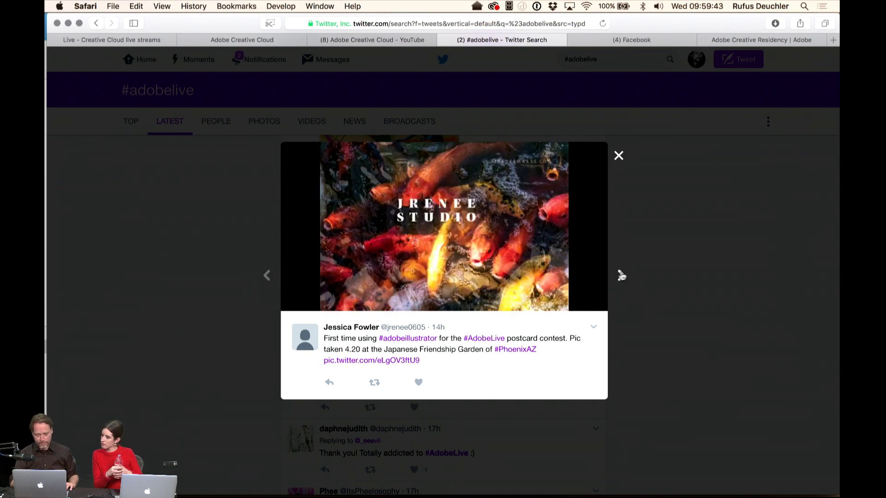
{"action": "left_click", "coordinate": [621, 276]}
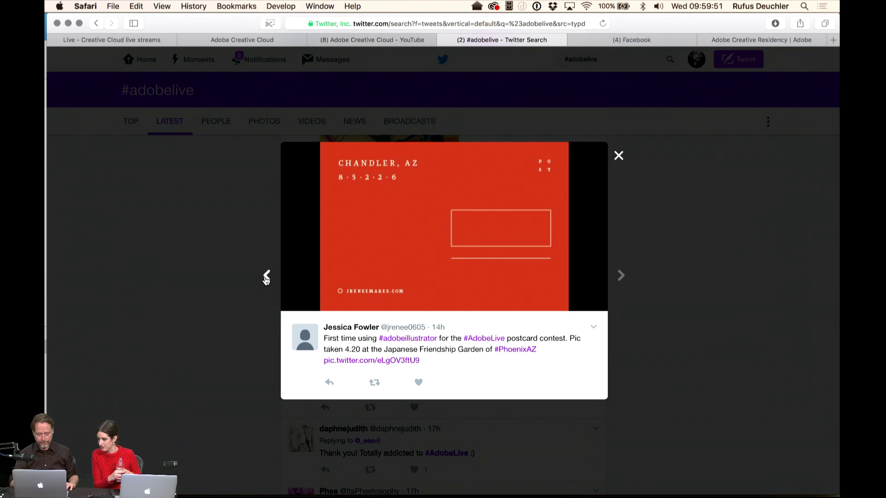
{"action": "left_click", "coordinate": [267, 277]}
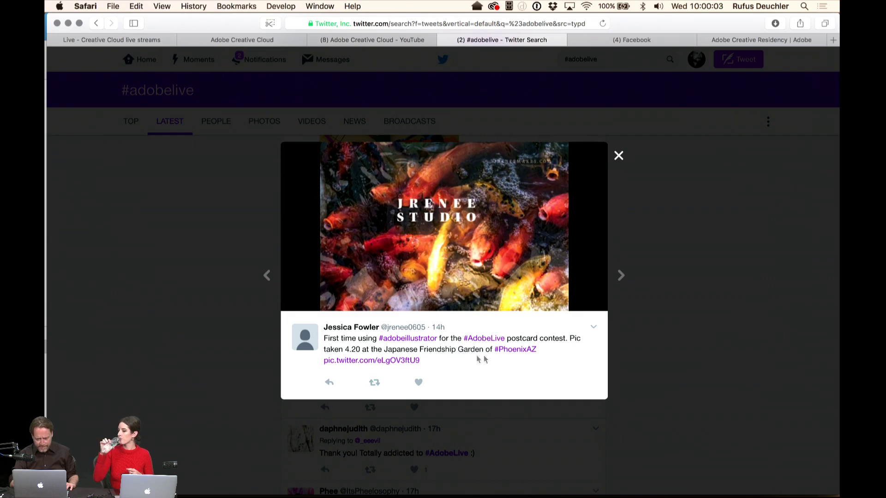
{"action": "left_click", "coordinate": [215, 312]}
Find the STAND OUT / BE BOLD contest postcard further down the feed, view both enlarged images, and close the image view.
{"action": "scroll", "coordinate": [213, 312], "scroll_direction": "down", "scroll_amount": 5}
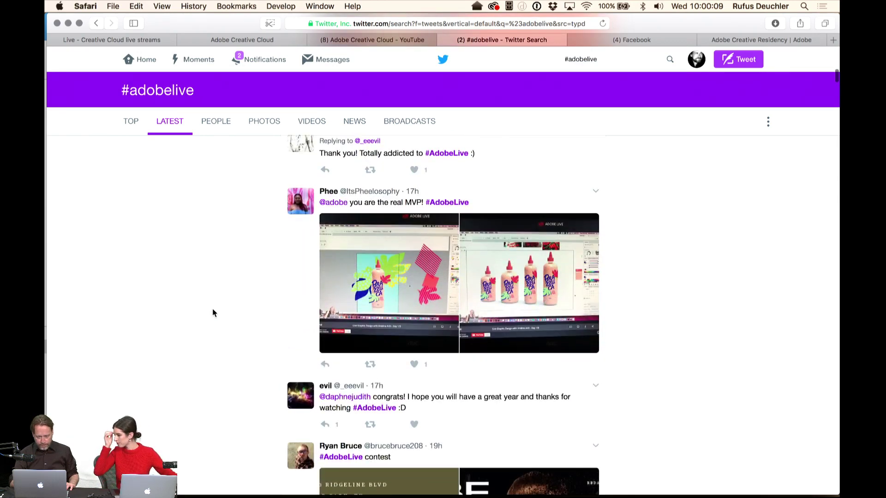
{"action": "scroll", "coordinate": [213, 312], "scroll_direction": "down", "scroll_amount": 3}
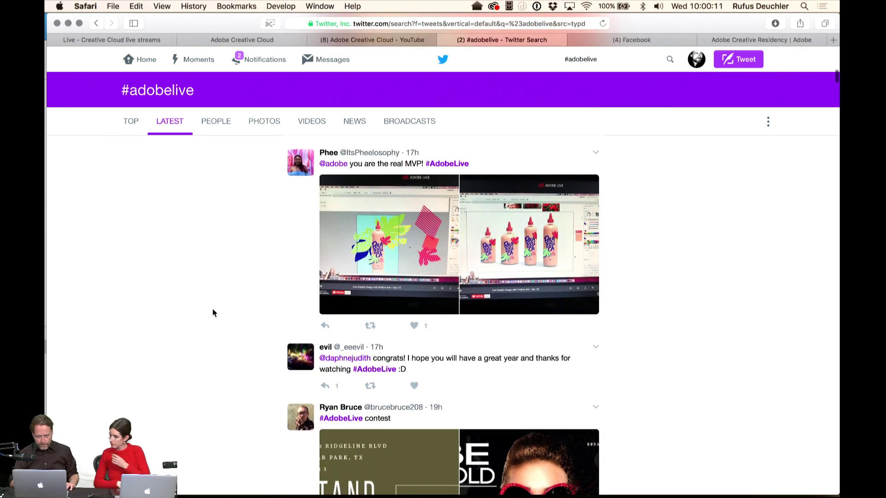
{"action": "scroll", "coordinate": [241, 267], "scroll_direction": "down", "scroll_amount": 4}
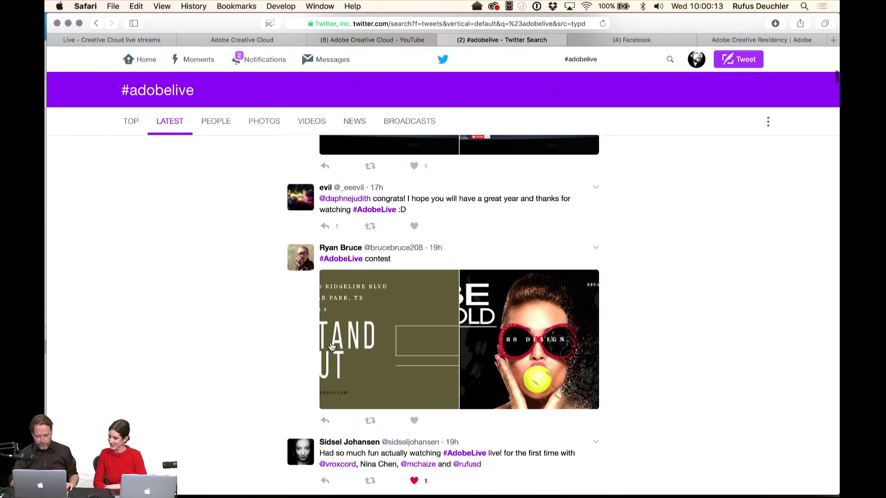
{"action": "left_click", "coordinate": [400, 347]}
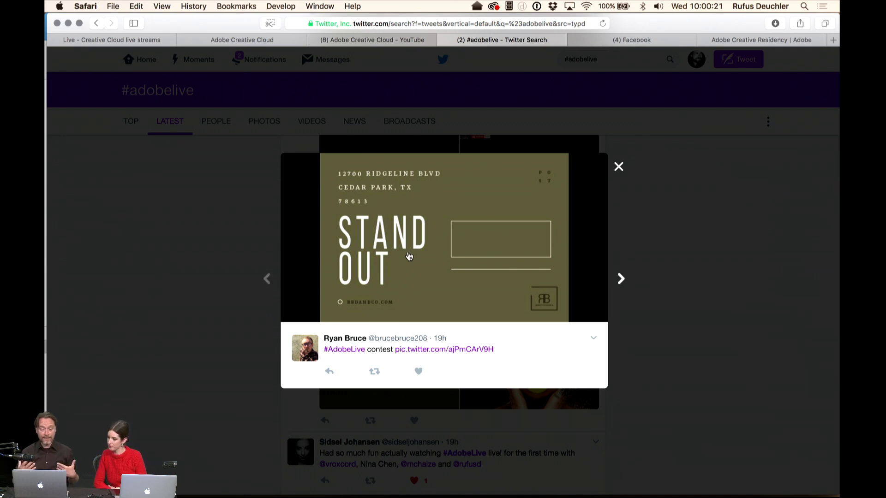
{"action": "left_click", "coordinate": [621, 279]}
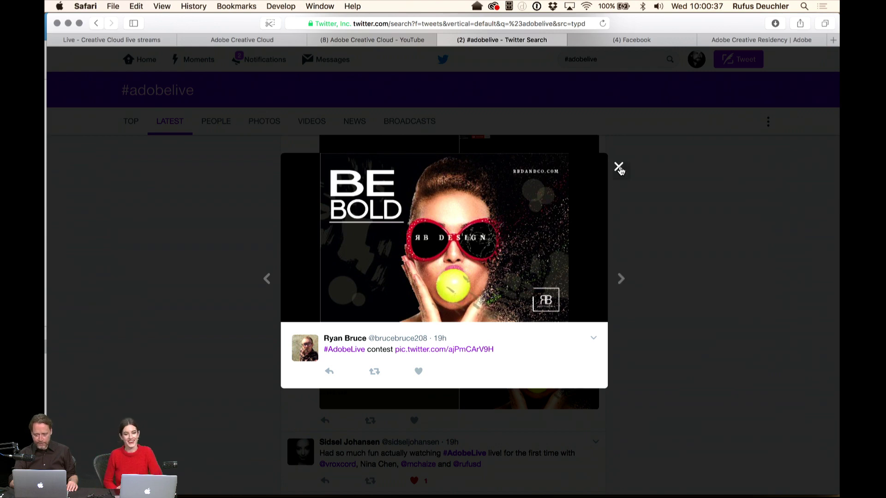
{"action": "left_click", "coordinate": [619, 167]}
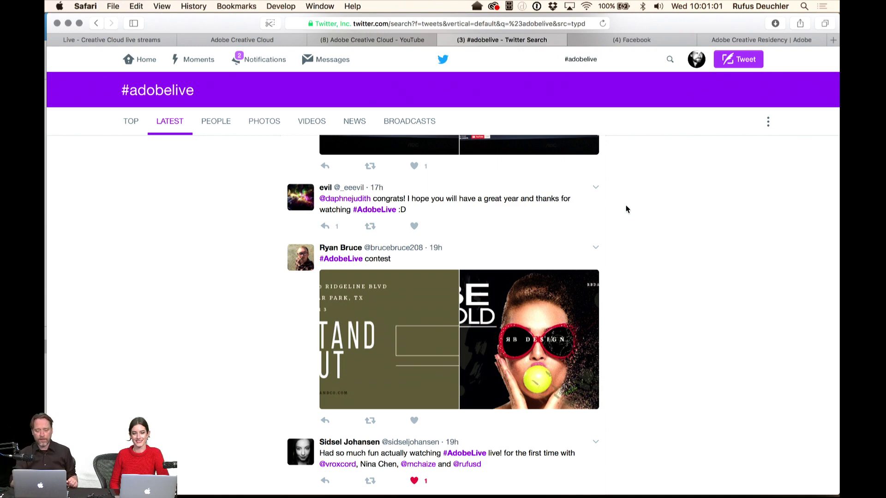
{"action": "scroll", "coordinate": [626, 209], "scroll_direction": "up", "scroll_amount": 3}
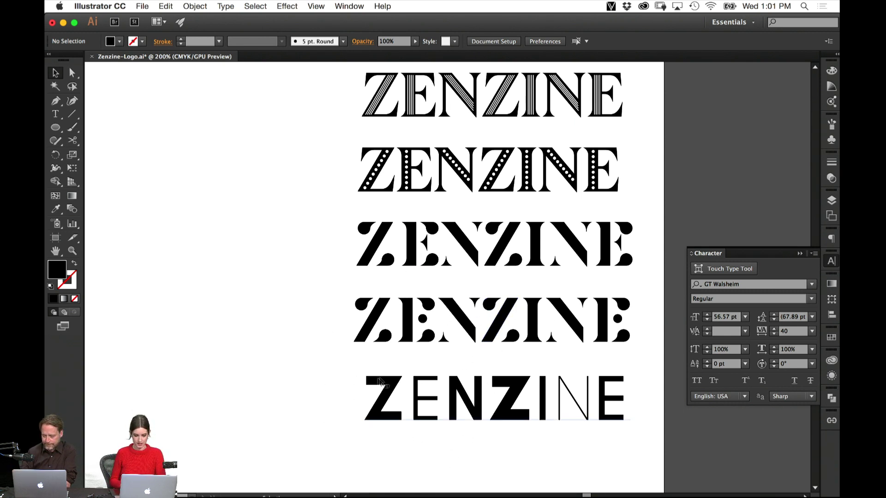
In Illustrator, shift the mixed-weight sans-serif ZENZINE wordmark slightly left to line up with the logo variations above it, and deselect it.
{"action": "scroll", "coordinate": [276, 212], "scroll_direction": "down", "scroll_amount": 3}
{"action": "scroll", "coordinate": [277, 212], "scroll_direction": "left", "scroll_amount": 2}
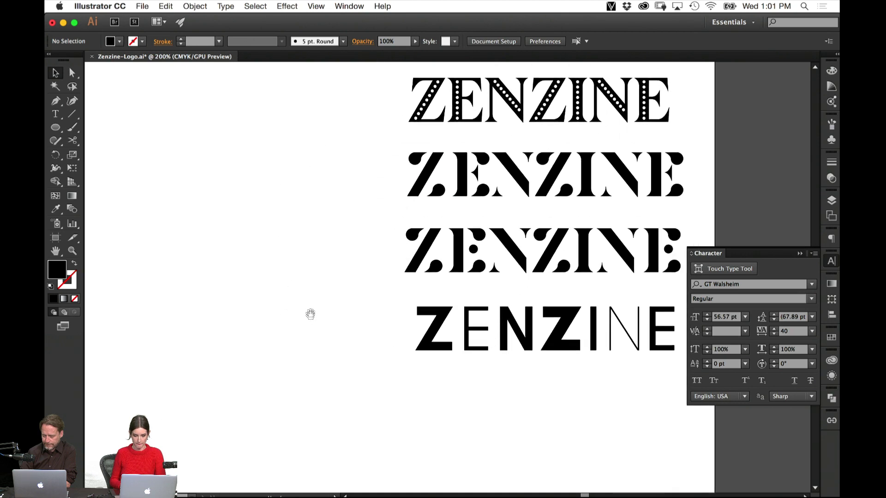
{"action": "left_click", "coordinate": [435, 339]}
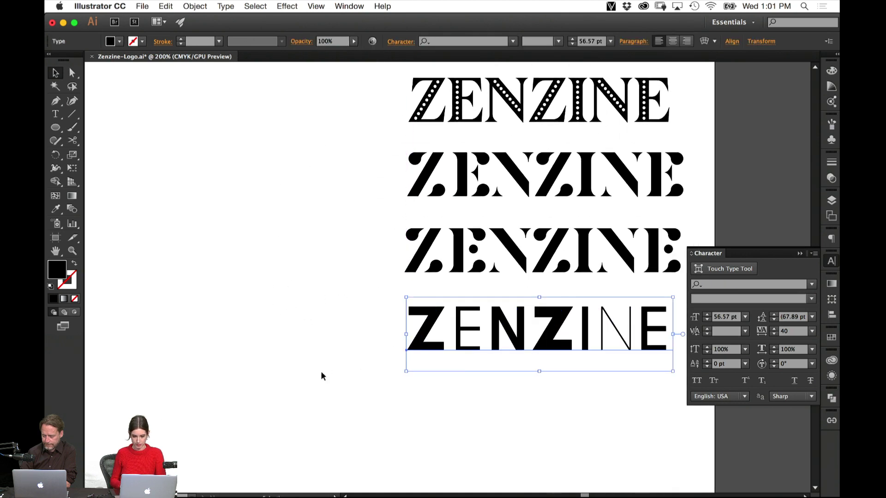
{"action": "left_click", "coordinate": [216, 376]}
Duplicate the Eksell Display ZENZINE wordmark into the empty space below the bold sans-serif version.
{"action": "left_click_drag", "start_coordinate": [170, 231], "coordinate": [511, 325]}
{"action": "scroll", "coordinate": [442, 231], "scroll_direction": "right", "scroll_amount": 10}
{"action": "scroll", "coordinate": [443, 231], "scroll_direction": "down", "scroll_amount": 6}
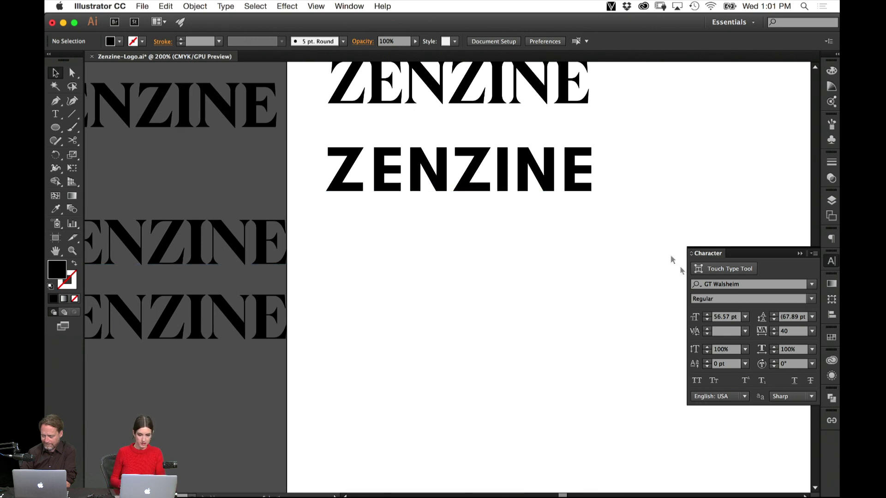
{"action": "left_click_drag", "start_coordinate": [552, 91], "coordinate": [549, 328]}
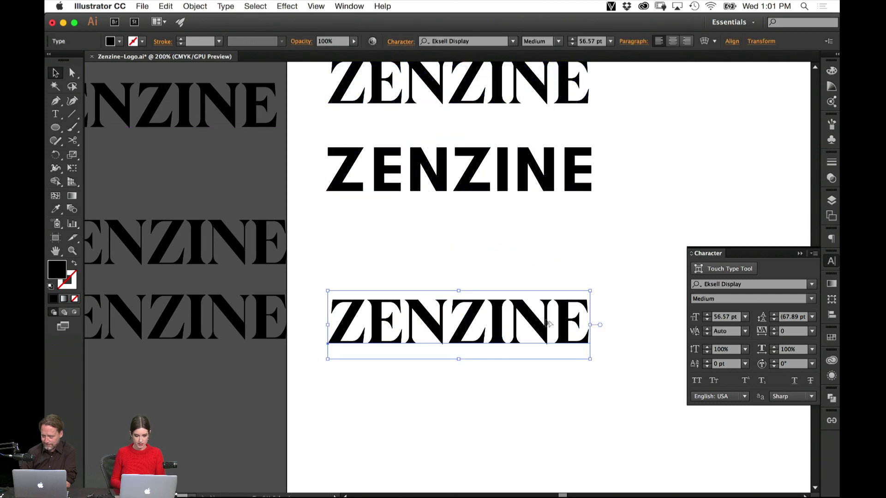
Set the duplicated ZENZINE wordmark's Eksell Display style to Large, and move it slightly up and to the right on the artboard.
{"action": "key", "text": "super+equal"}
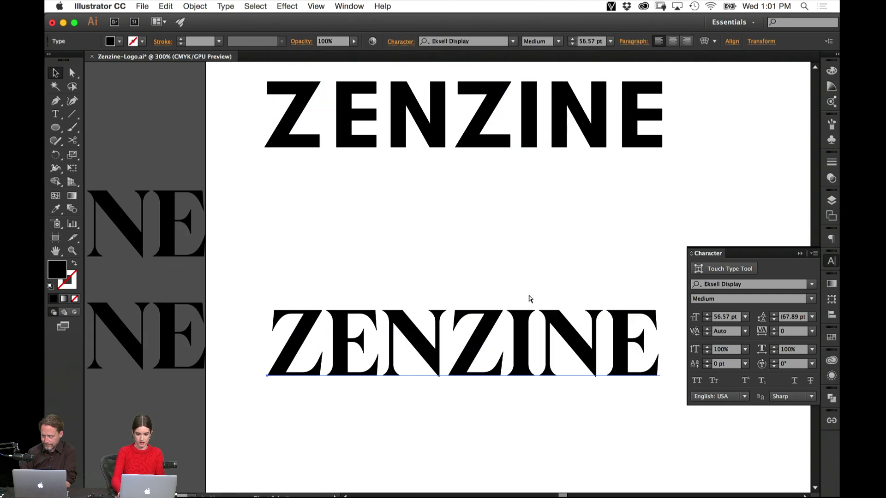
{"action": "scroll", "coordinate": [506, 202], "scroll_direction": "down", "scroll_amount": 5}
{"action": "scroll", "coordinate": [506, 202], "scroll_direction": "left", "scroll_amount": 8}
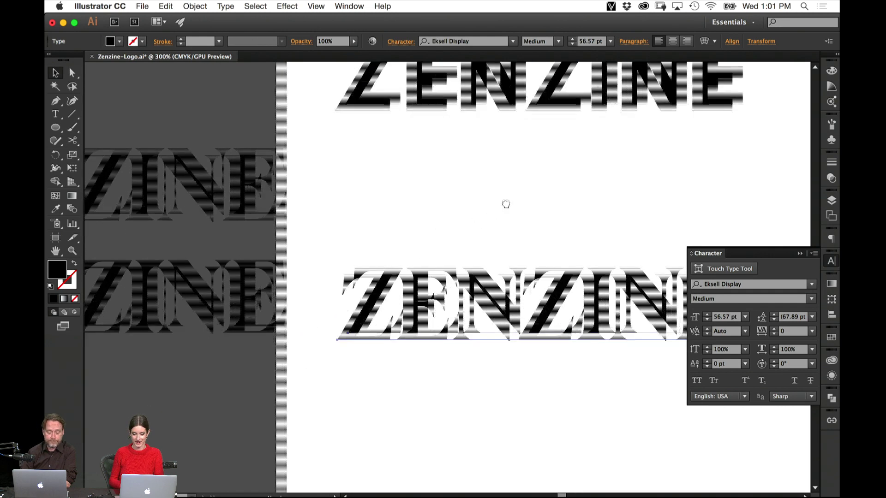
{"action": "left_click", "coordinate": [799, 253]}
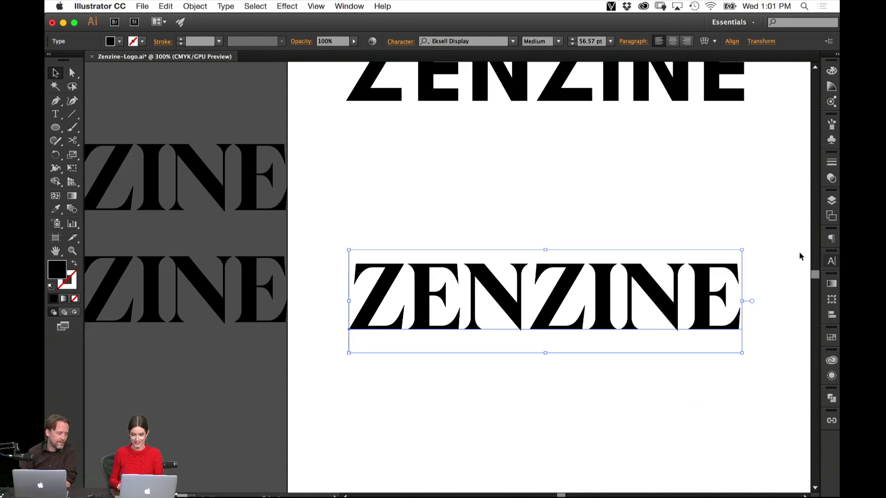
{"action": "double_click", "coordinate": [483, 319]}
{"action": "key", "text": "super+a"}
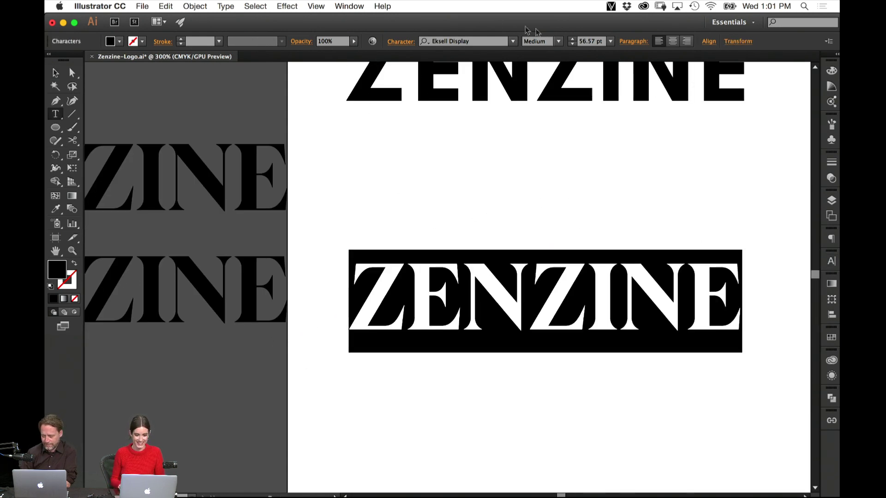
{"action": "left_click", "coordinate": [559, 42]}
{"action": "left_click", "coordinate": [549, 58]}
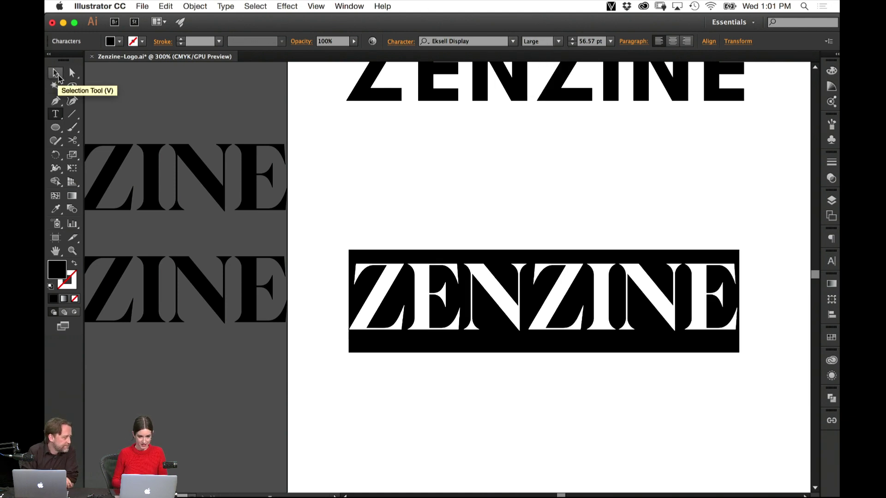
{"action": "left_click", "coordinate": [57, 75]}
{"action": "scroll", "coordinate": [633, 178], "scroll_direction": "right", "scroll_amount": 5}
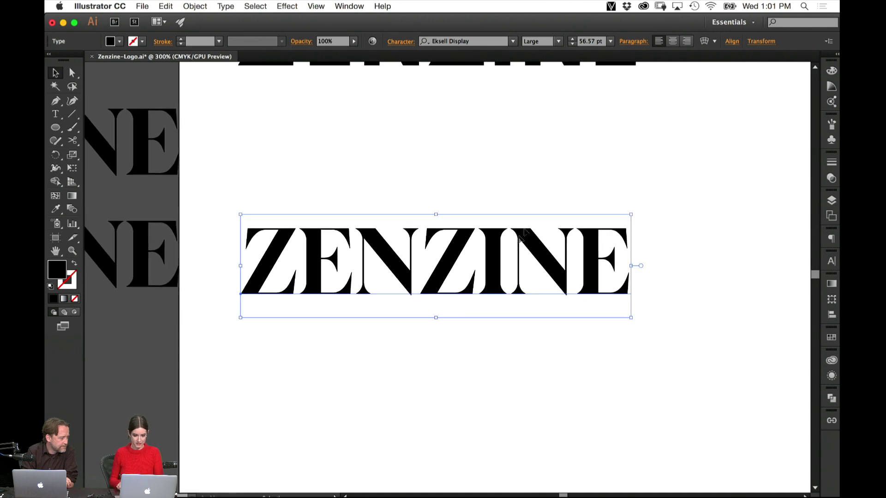
{"action": "left_click_drag", "start_coordinate": [495, 262], "coordinate": [531, 212]}
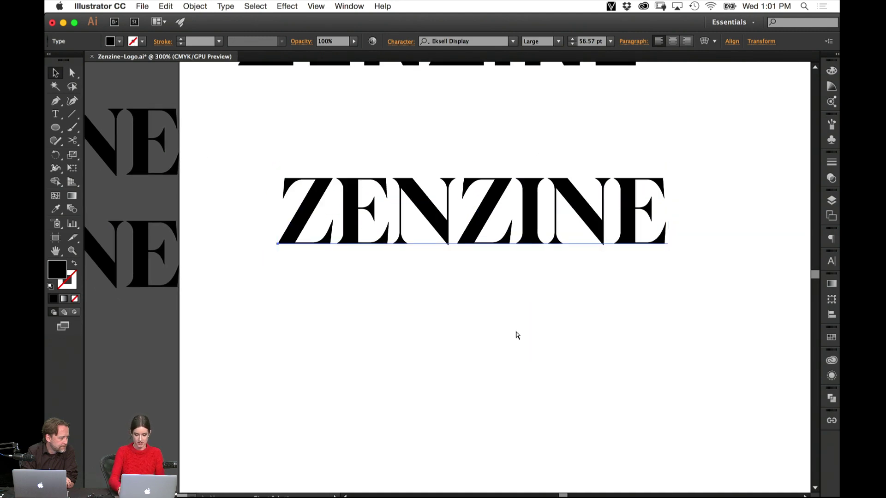
Duplicate the Large-style Eksell Display ZENZINE wordmark straight below itself, and move the original further up.
{"action": "key", "text": "super+="}
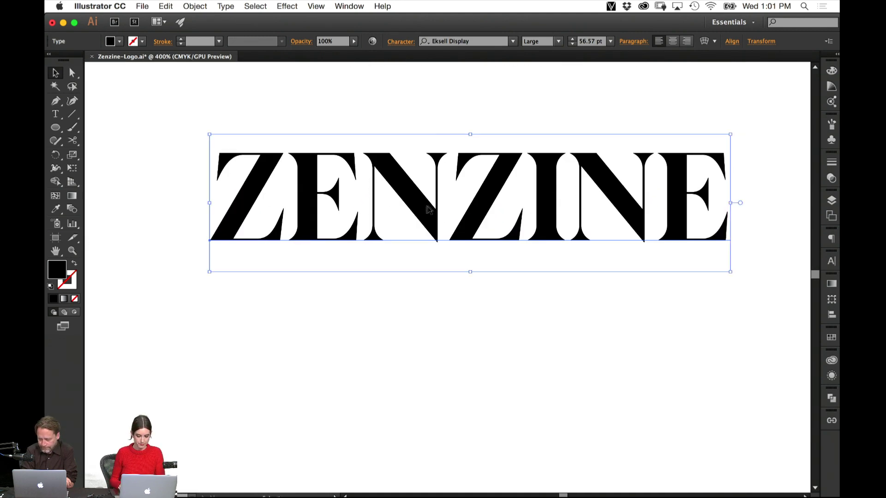
{"action": "left_click_drag", "start_coordinate": [427, 203], "coordinate": [427, 380]}
{"action": "left_click", "coordinate": [423, 237]}
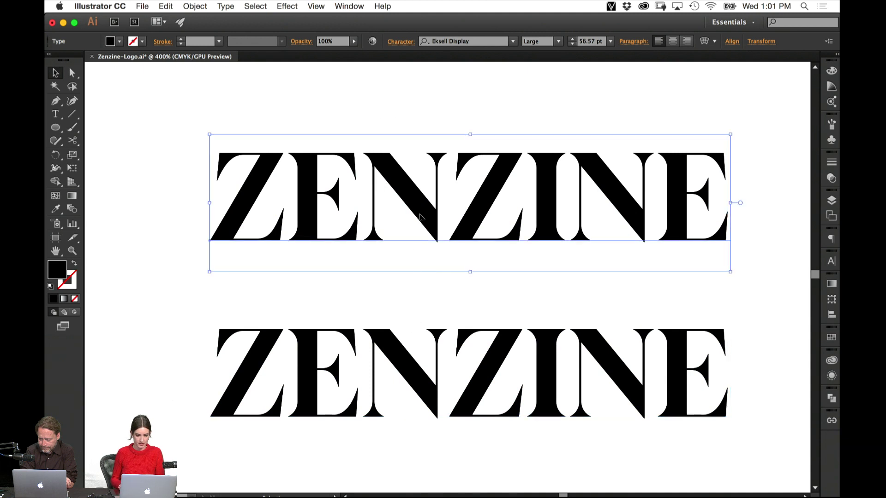
{"action": "left_click_drag", "start_coordinate": [421, 266], "coordinate": [420, 183]}
Expand the lower ZENZINE copy into outlines with Object and Fill enabled, and deselect it.
{"action": "left_click", "coordinate": [421, 346]}
{"action": "left_click", "coordinate": [195, 6]}
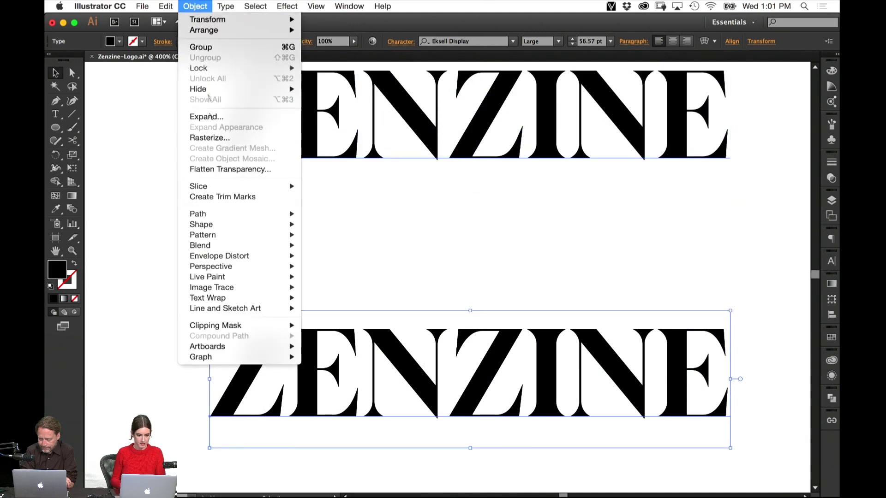
{"action": "left_click", "coordinate": [257, 117]}
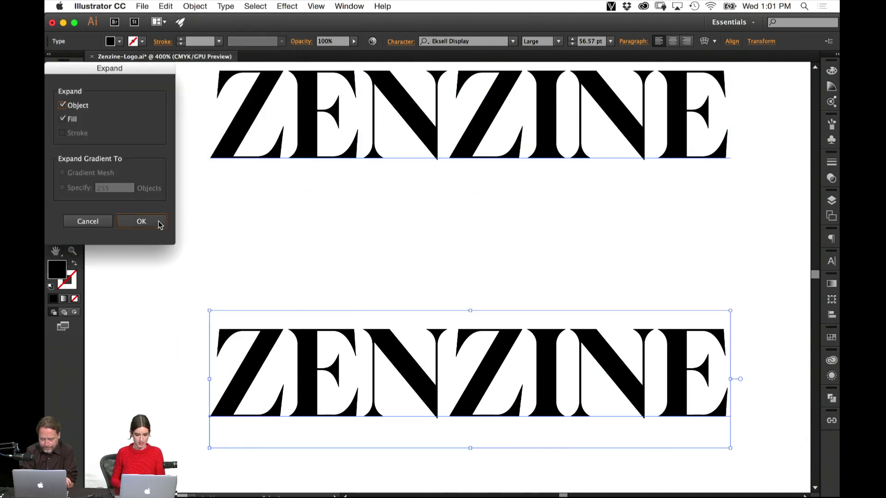
{"action": "left_click", "coordinate": [140, 220]}
{"action": "left_click", "coordinate": [443, 275]}
Inside the expanded wordmark's group, move the ZINE letters right to open a gap after ZEN, and leave the group.
{"action": "left_click_drag", "start_coordinate": [518, 254], "coordinate": [470, 97]}
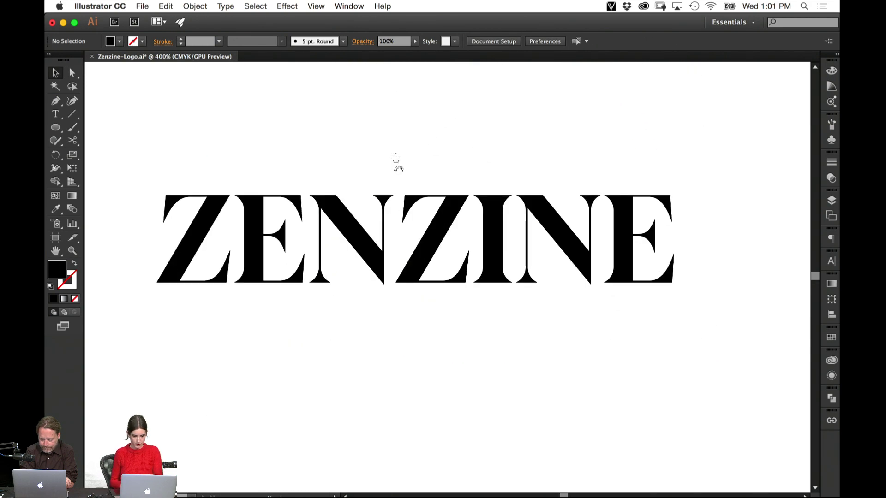
{"action": "left_click", "coordinate": [402, 225]}
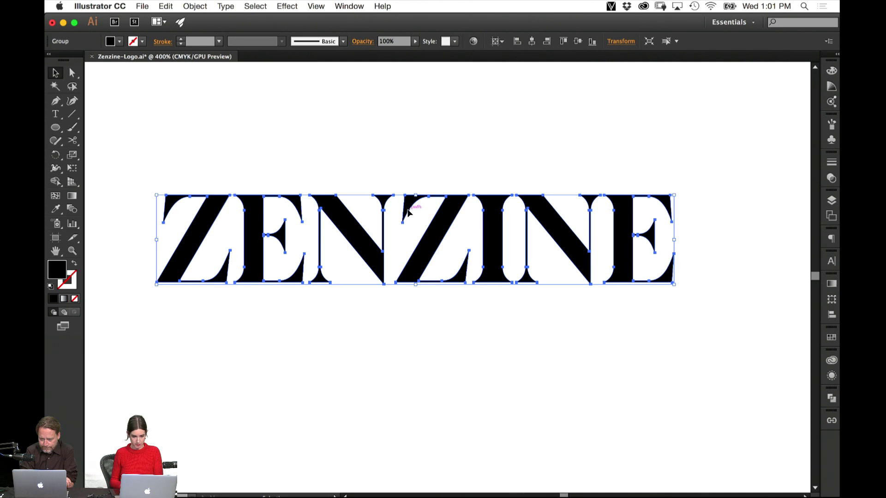
{"action": "double_click", "coordinate": [407, 212]}
{"action": "left_click_drag", "start_coordinate": [408, 186], "coordinate": [665, 309]}
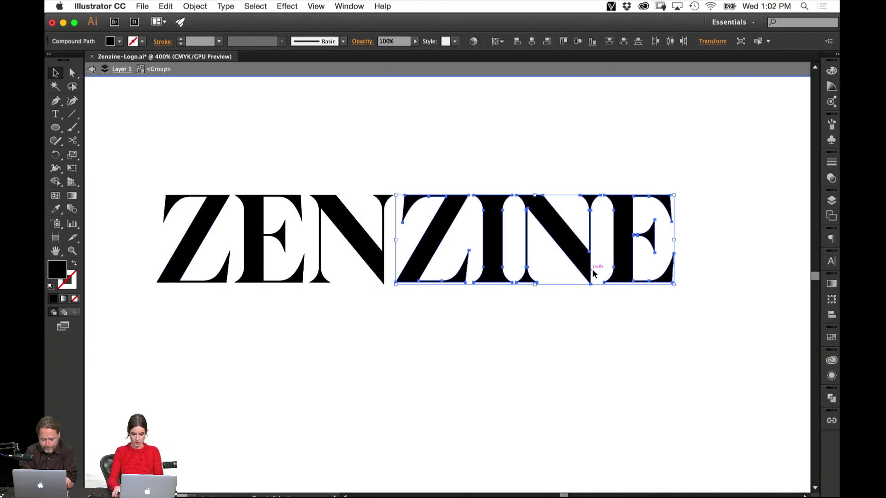
{"action": "key", "text": "shift+Right"}
{"action": "key", "text": "shift+Right"}
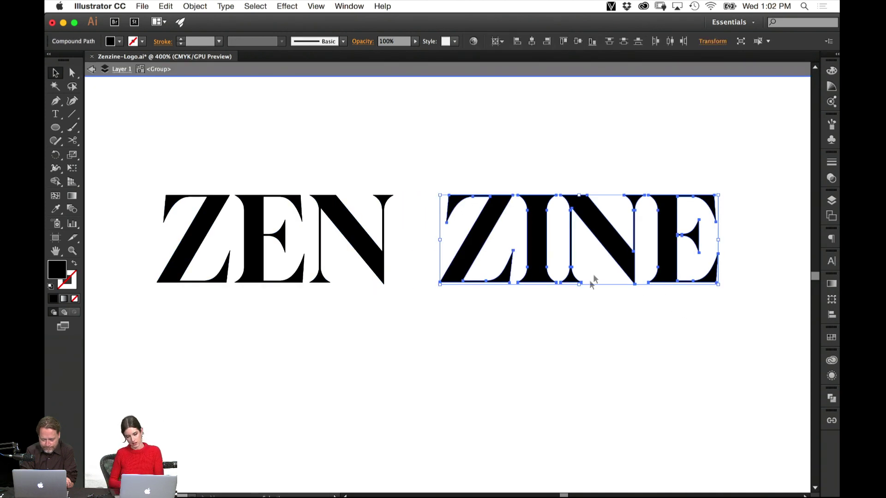
{"action": "left_click", "coordinate": [586, 313]}
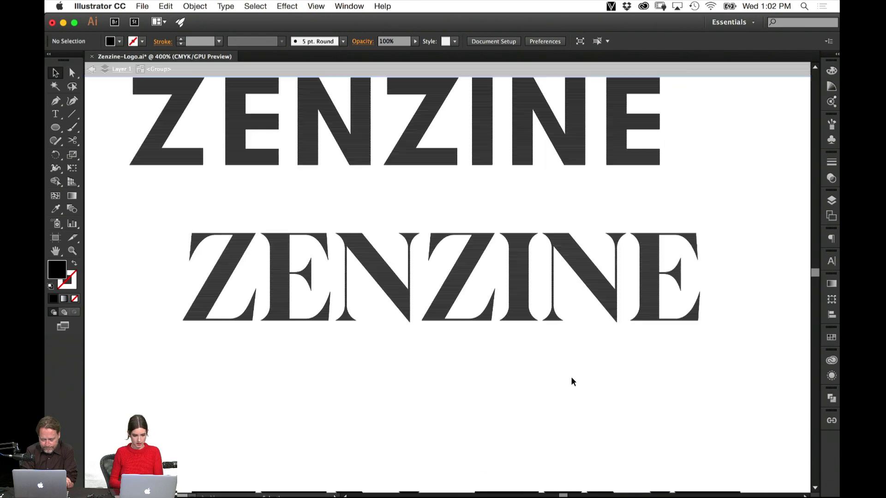
Duplicate the live Eksell Display wordmark directly below itself and set the copy's font style to Stencil.
{"action": "left_click_drag", "start_coordinate": [528, 310], "coordinate": [542, 405]}
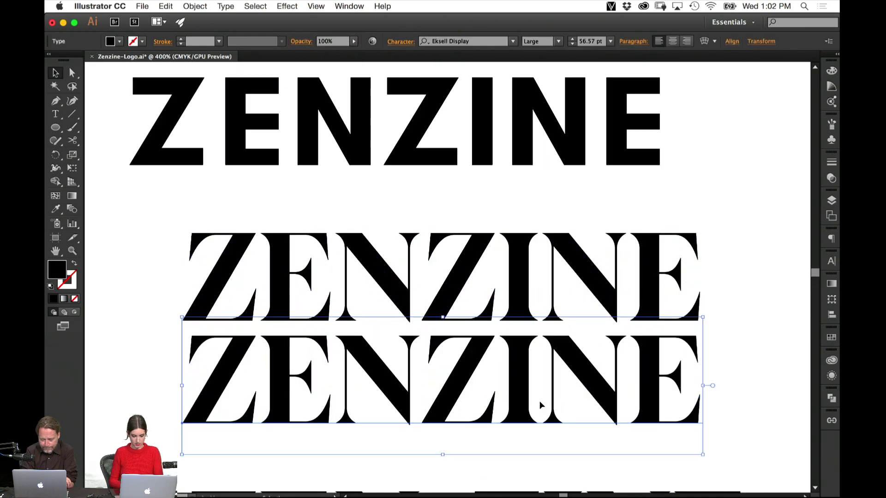
{"action": "double_click", "coordinate": [542, 405]}
{"action": "key", "text": "super+a"}
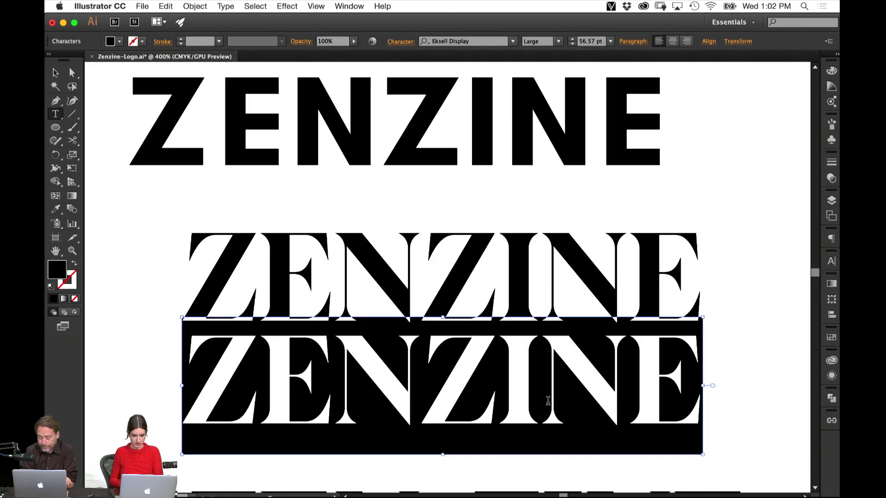
{"action": "left_click", "coordinate": [557, 43]}
{"action": "left_click", "coordinate": [537, 55]}
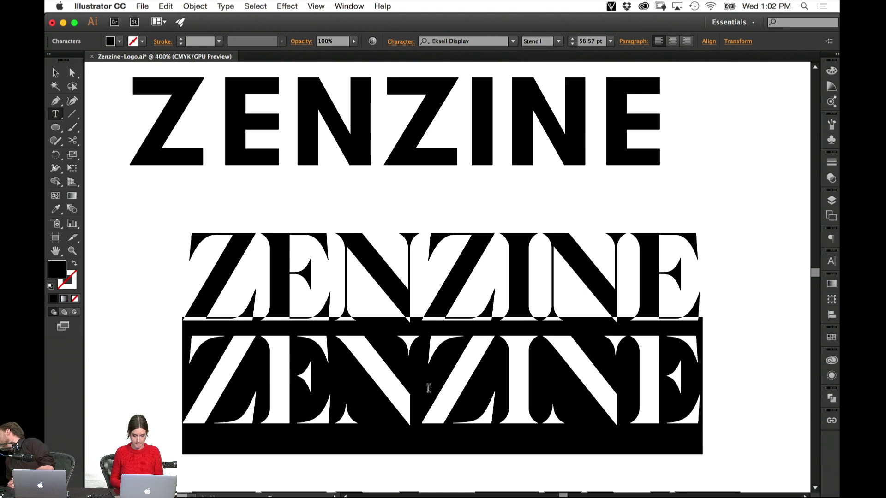
{"action": "key", "text": "Escape"}
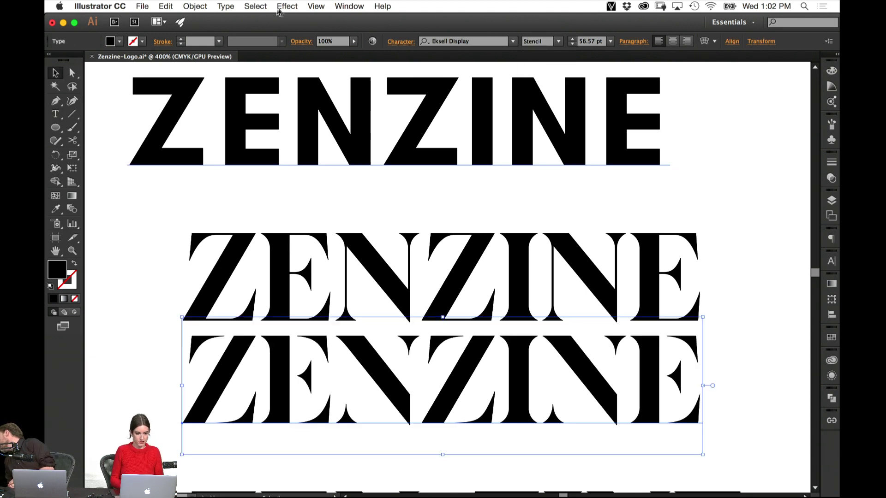
Expand the Stencil wordmark into outlines with Object and Fill enabled, ungroup its letters, and deselect them.
{"action": "left_click", "coordinate": [256, 7]}
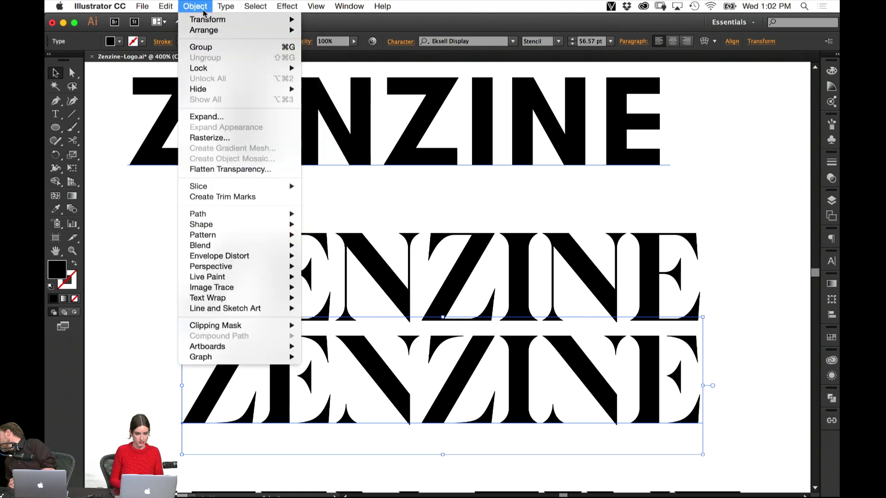
{"action": "mouse_move", "coordinate": [223, 2]}
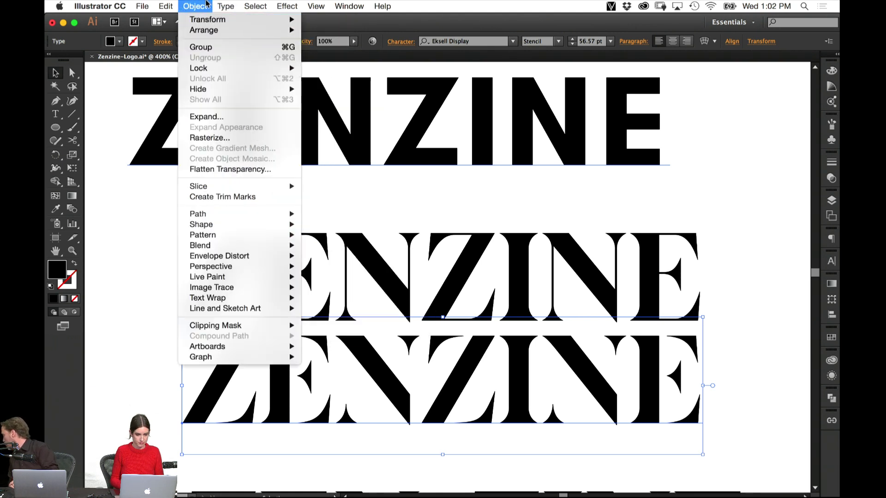
{"action": "left_click", "coordinate": [206, 117]}
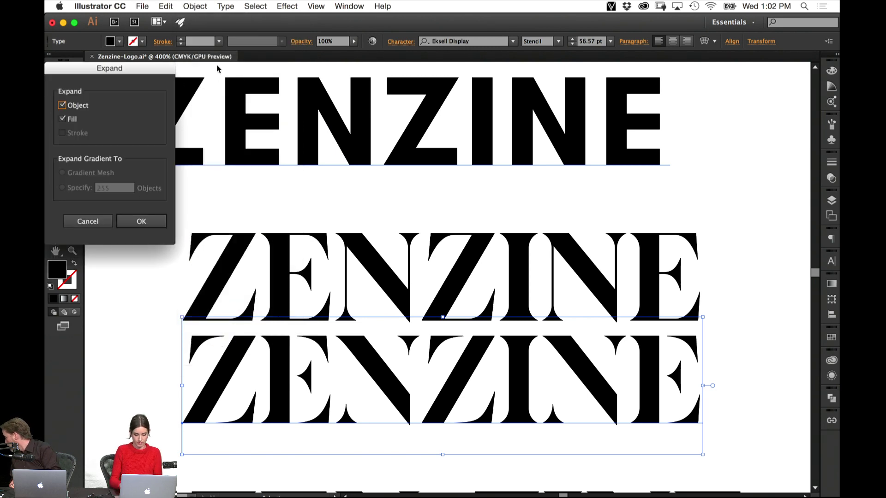
{"action": "key", "text": "Return"}
{"action": "key", "text": "super+8"}
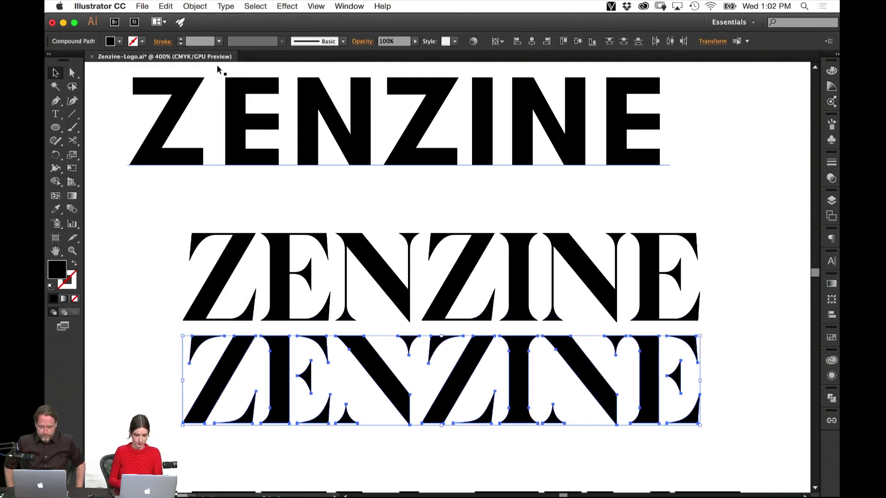
{"action": "left_click", "coordinate": [352, 437]}
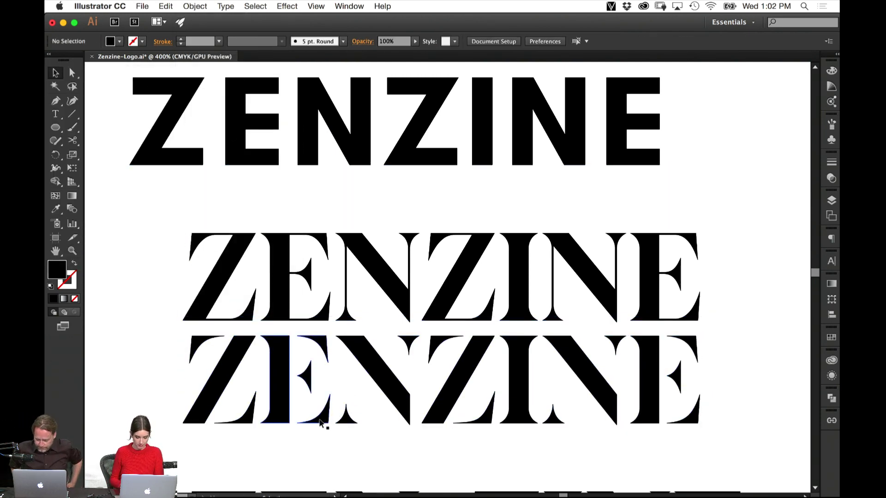
Copy the small curved triangular middle piece of the stencil E and paste it into the gap between ZEN and ZINE.
{"action": "double_click", "coordinate": [310, 374]}
{"action": "left_click", "coordinate": [310, 375]}
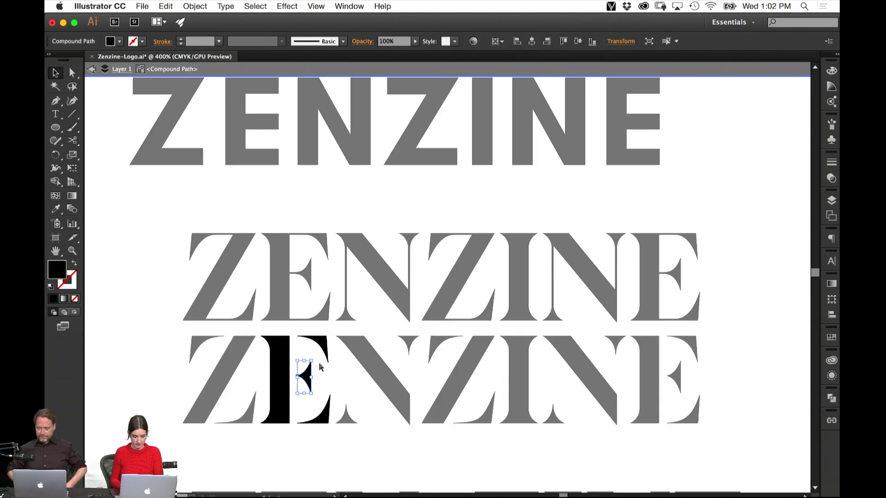
{"action": "scroll", "coordinate": [320, 366], "scroll_direction": "down", "scroll_amount": 10}
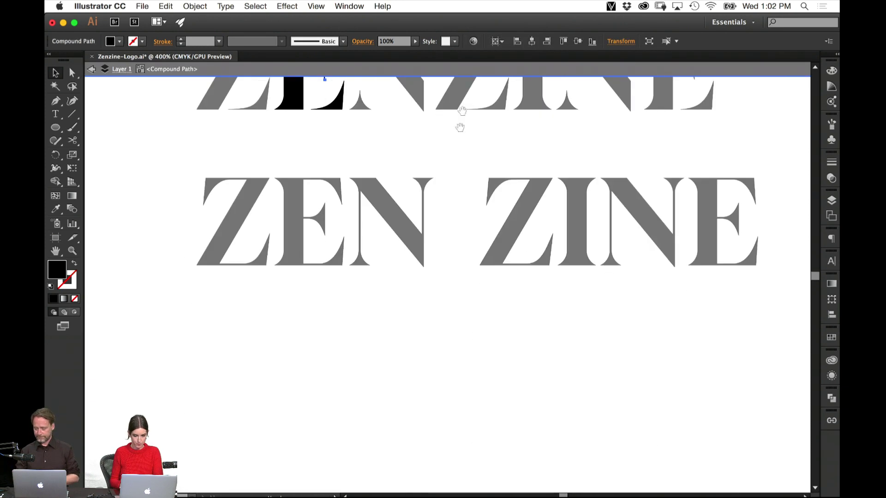
{"action": "double_click", "coordinate": [459, 346]}
{"action": "key", "text": "super+v"}
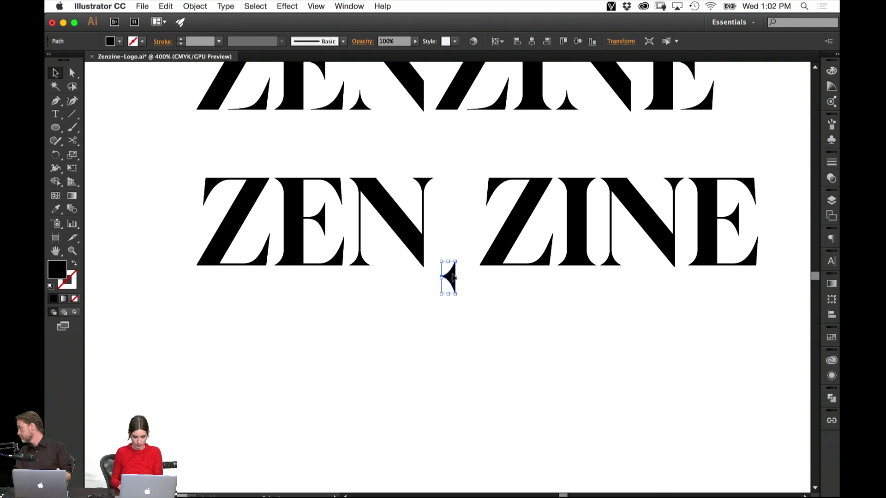
{"action": "left_click_drag", "start_coordinate": [451, 279], "coordinate": [453, 228]}
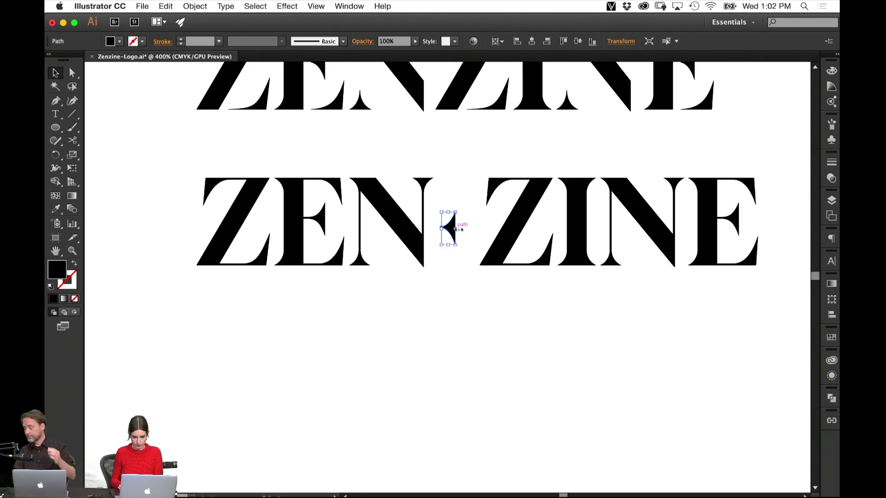
Ungroup the spaced ZEN ZINE wordmark into separate letters, keeping its original position, and deselect it.
{"action": "left_click", "coordinate": [599, 214], "text": "shift"}
{"action": "key", "text": "super+g"}
{"action": "key", "text": "shift+Right"}
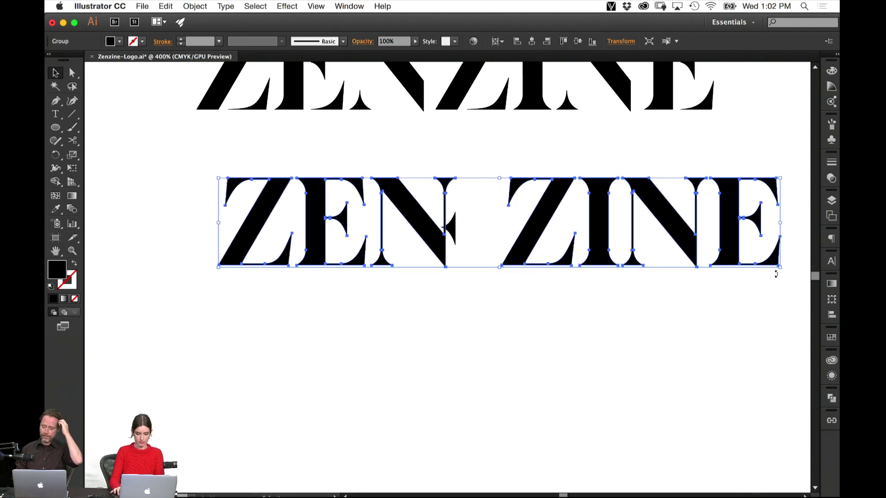
{"action": "key", "text": "super+z"}
{"action": "key", "text": "super+8"}
{"action": "left_click", "coordinate": [693, 329]}
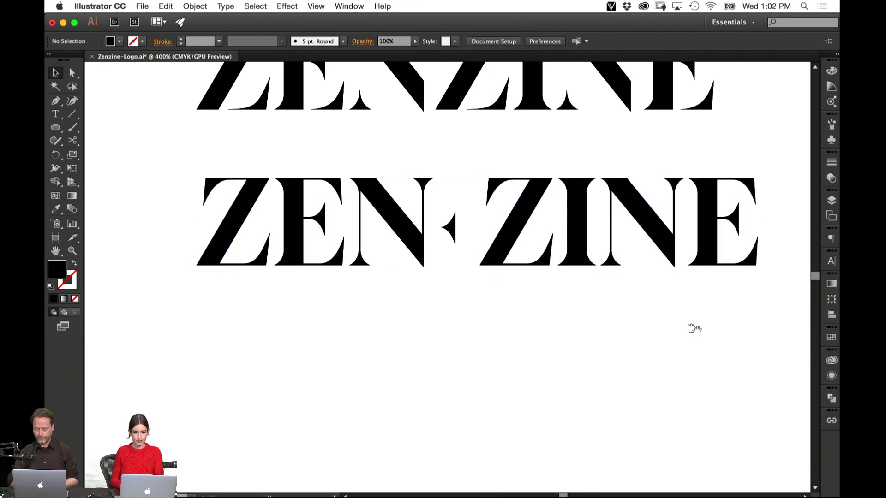
Move the four ZINE letters further right to widen the gap around the small triangular piece.
{"action": "left_click_drag", "start_coordinate": [693, 329], "coordinate": [564, 348]}
{"action": "left_click_drag", "start_coordinate": [677, 322], "coordinate": [344, 176]}
{"action": "key", "text": "shift+Right"}
{"action": "key", "text": "shift+Right"}
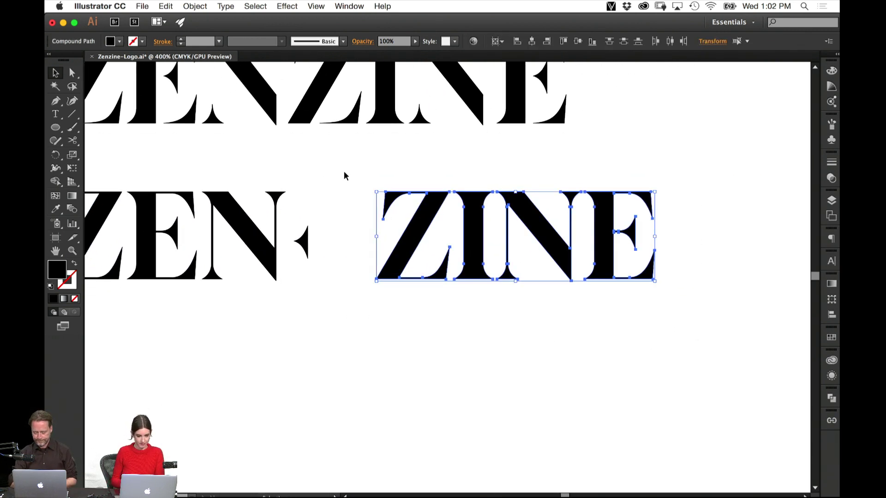
Align the triangular piece's height with the E's middle arm, return it to the gap, and duplicate it just to its right.
{"action": "left_click_drag", "start_coordinate": [306, 238], "coordinate": [175, 234]}
{"action": "key", "text": "shift+Right"}
{"action": "key", "text": "shift+Right"}
{"action": "key", "text": "shift+Right"}
{"action": "key", "text": "shift+Right"}
{"action": "key", "text": "shift+Right"}
{"action": "key", "text": "shift+Right"}
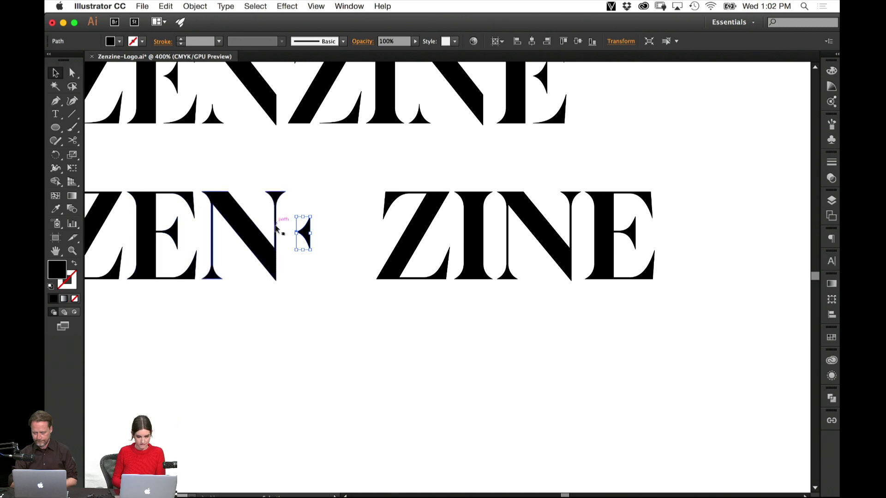
{"action": "left_click_drag", "start_coordinate": [304, 234], "coordinate": [322, 237]}
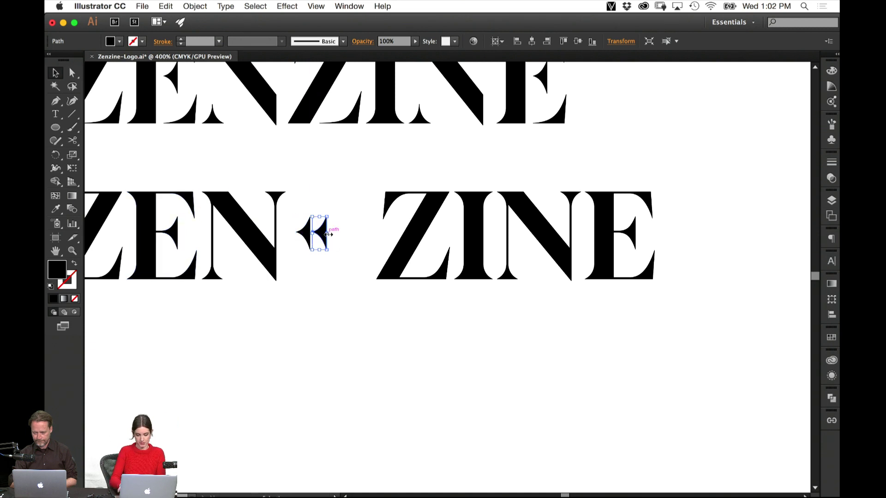
Try rotating the duplicated triangular piece half a turn so its point faces ZINE.
{"action": "key", "text": "super+equal"}
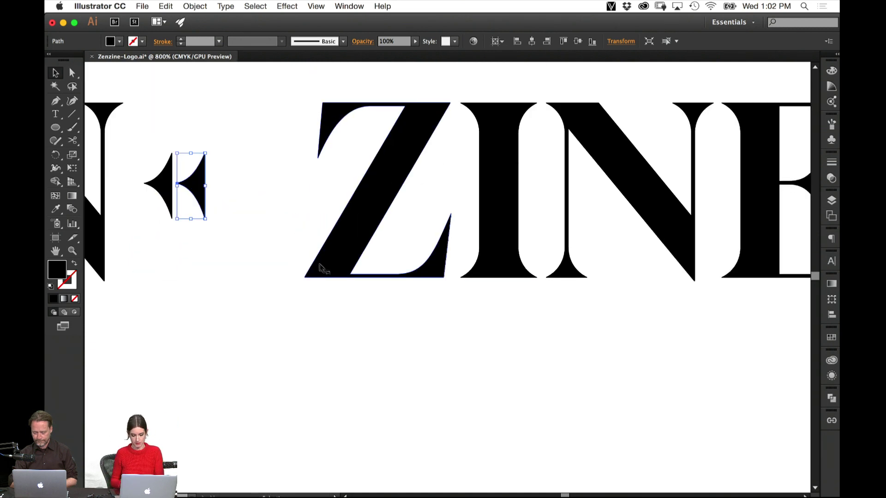
{"action": "scroll", "coordinate": [416, 226], "scroll_direction": "left", "scroll_amount": 10}
{"action": "scroll", "coordinate": [415, 226], "scroll_direction": "up", "scroll_amount": 2}
{"action": "key", "text": "r"}
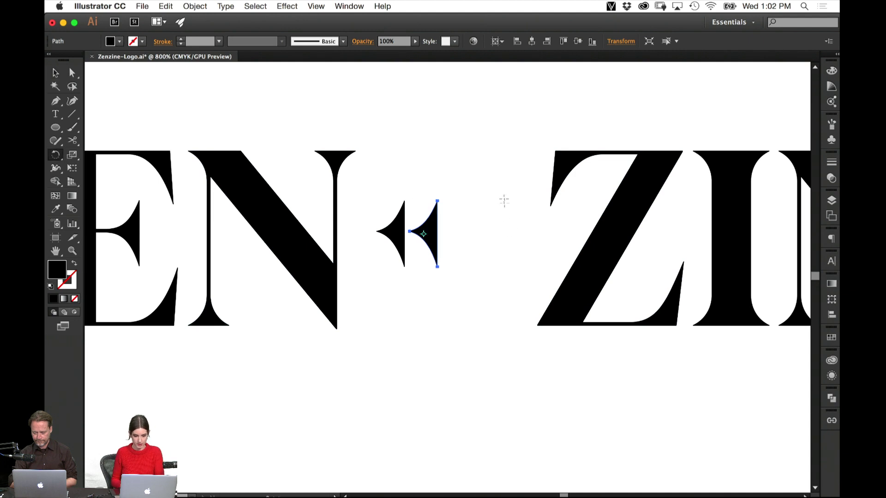
{"action": "left_click_drag", "start_coordinate": [502, 198], "coordinate": [386, 253]}
{"action": "key", "text": "v"}
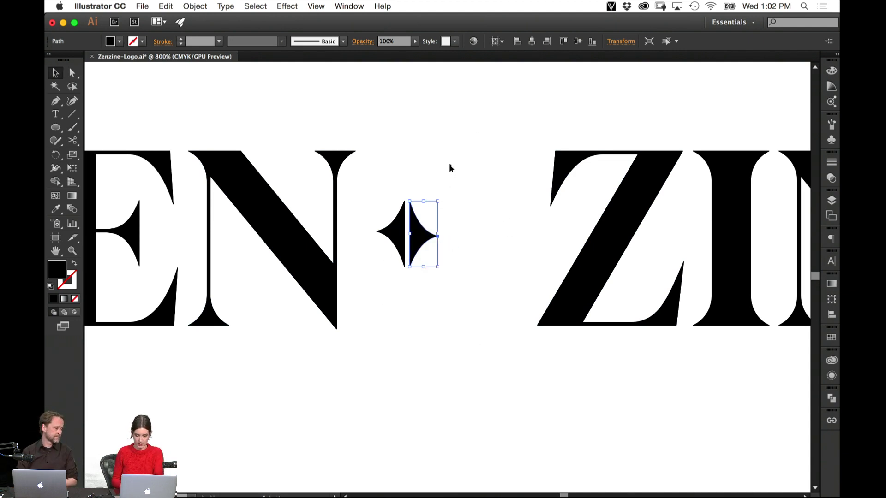
{"action": "key", "text": "Delete"}
{"action": "key", "text": "super+z"}
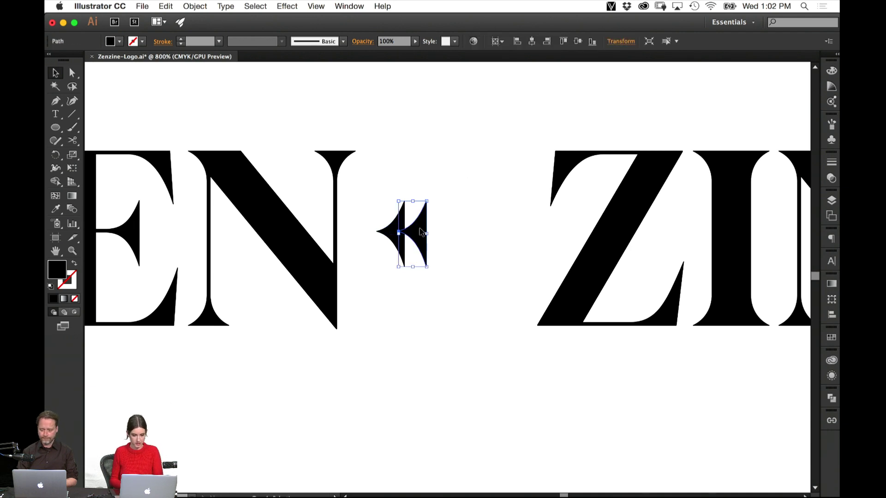
Reflect the duplicated triangular piece across the vertical axis to form a four-pointed star with the original, and activate the Pen tool.
{"action": "left_click", "coordinate": [196, 6]}
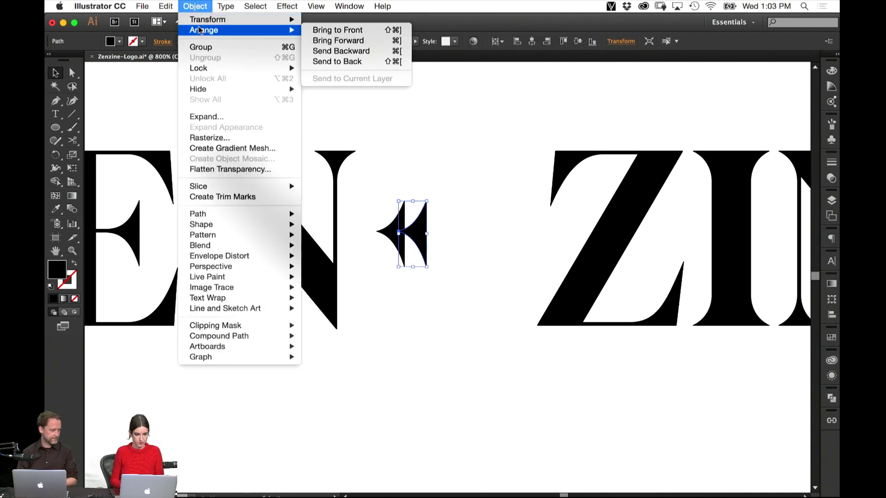
{"action": "mouse_move", "coordinate": [258, 19]}
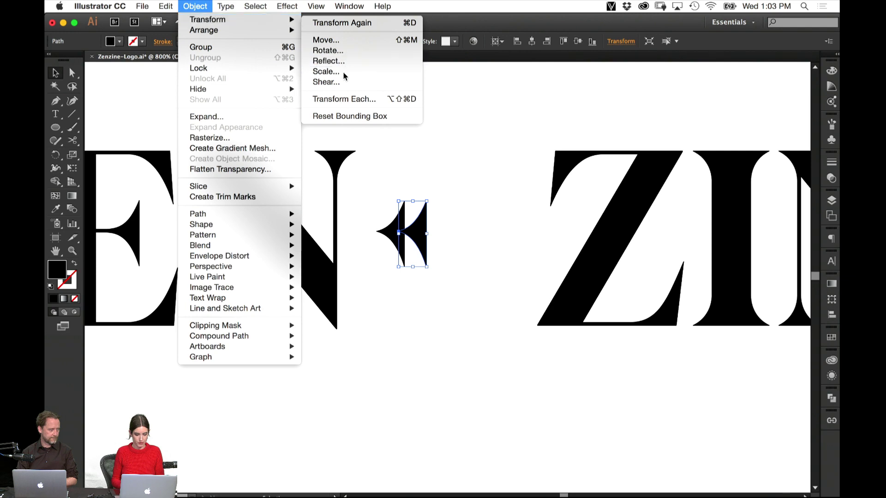
{"action": "left_click", "coordinate": [328, 61]}
{"action": "left_click", "coordinate": [79, 122]}
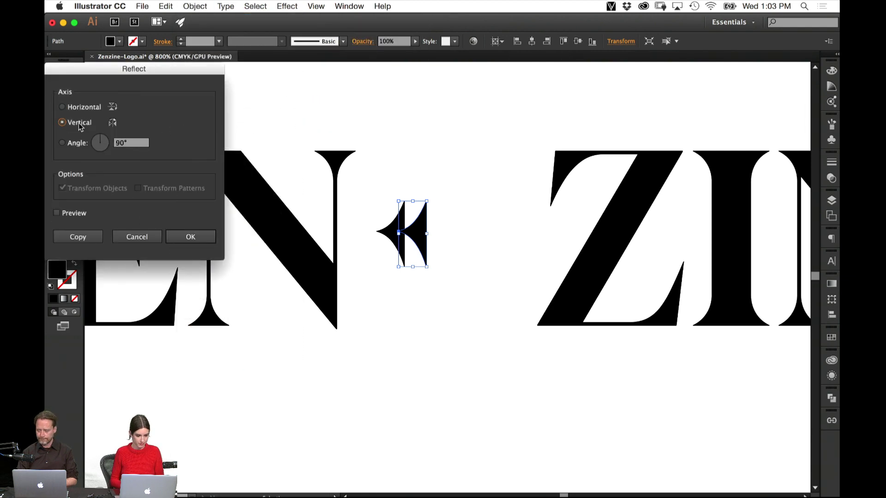
{"action": "left_click", "coordinate": [194, 237]}
{"action": "key", "text": "p"}
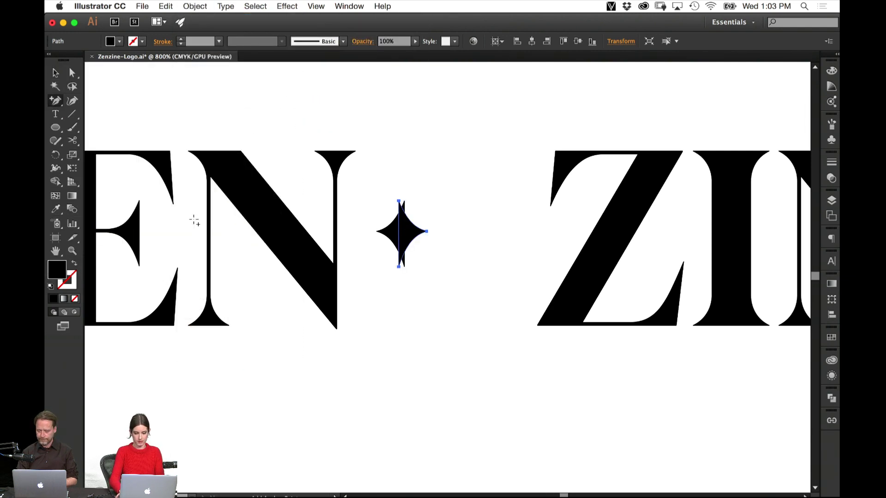
Shift the reflected star half rightward until its straight edge meets the original half's straight edge without overlapping.
{"action": "key", "text": "super+equal"}
{"action": "key", "text": "super+equal"}
{"action": "key", "text": "super+equal"}
{"action": "left_click_drag", "start_coordinate": [193, 219], "coordinate": [232, 334]}
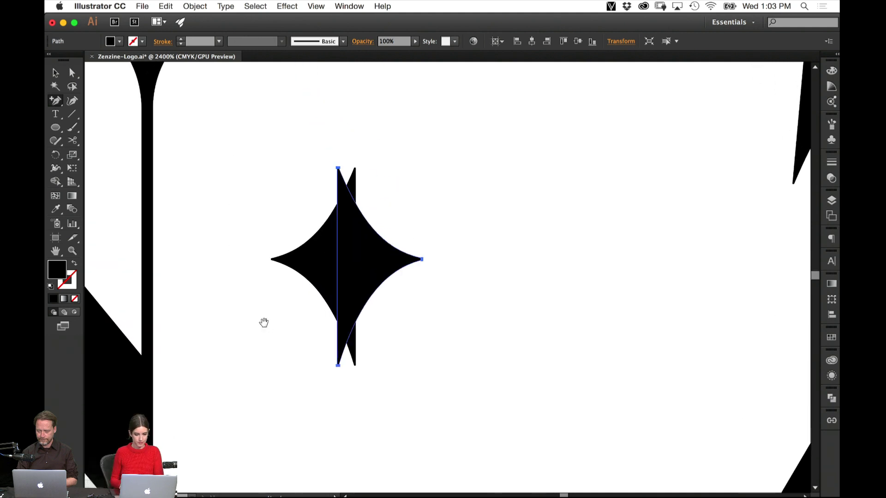
{"action": "left_click", "coordinate": [367, 280]}
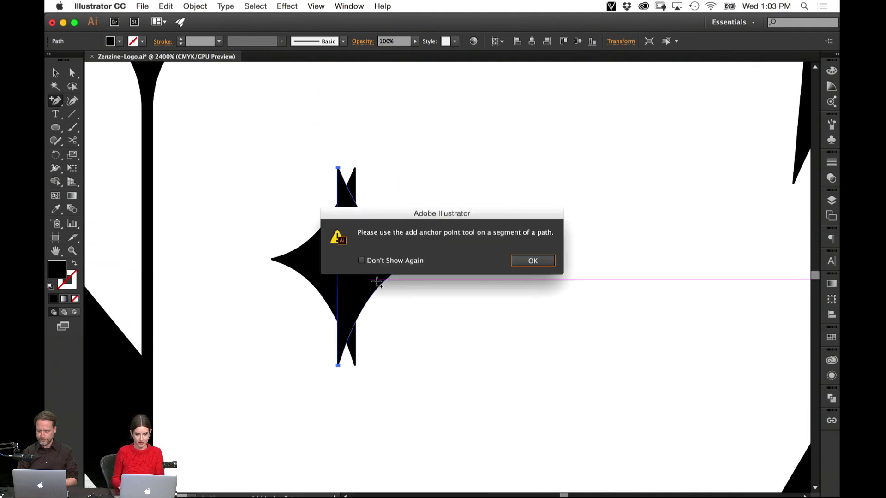
{"action": "left_click", "coordinate": [532, 261]}
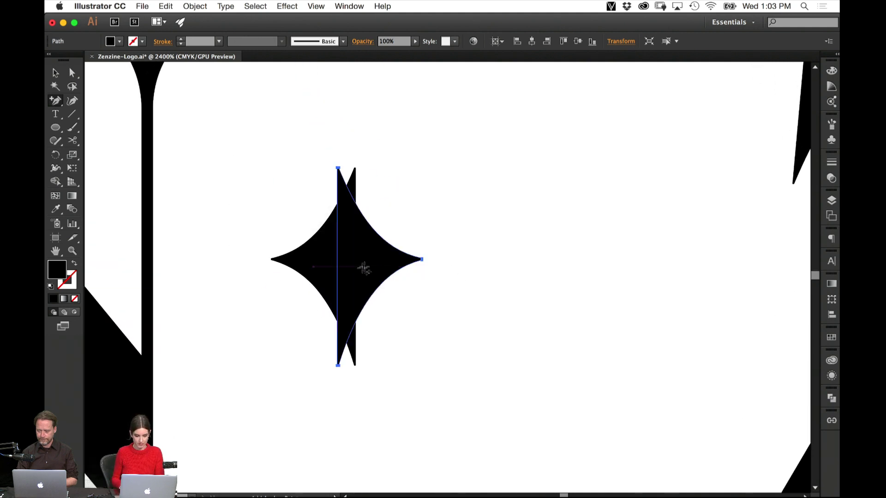
{"action": "key", "text": "v"}
{"action": "left_click_drag", "start_coordinate": [371, 266], "coordinate": [390, 267]}
{"action": "left_click", "coordinate": [480, 147]}
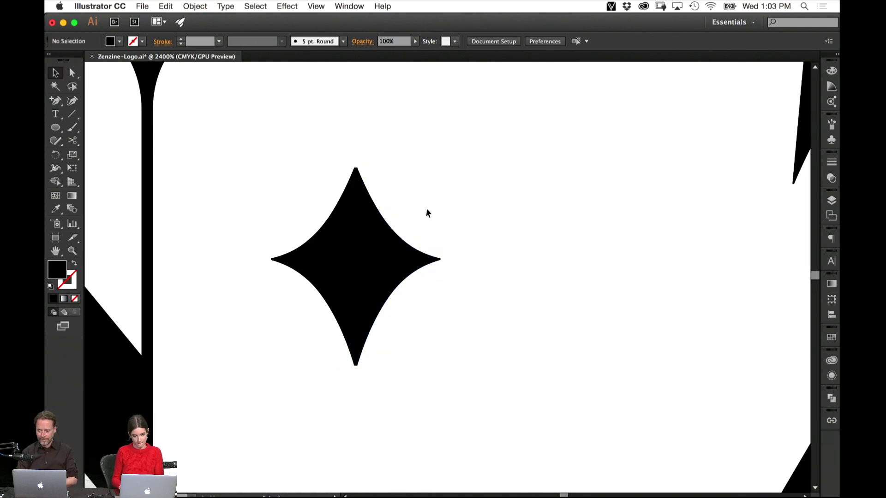
Sharpen the star's blunt lower tip by pulling the centre anchor points of its flat end down to a point.
{"action": "key", "text": "super+equal"}
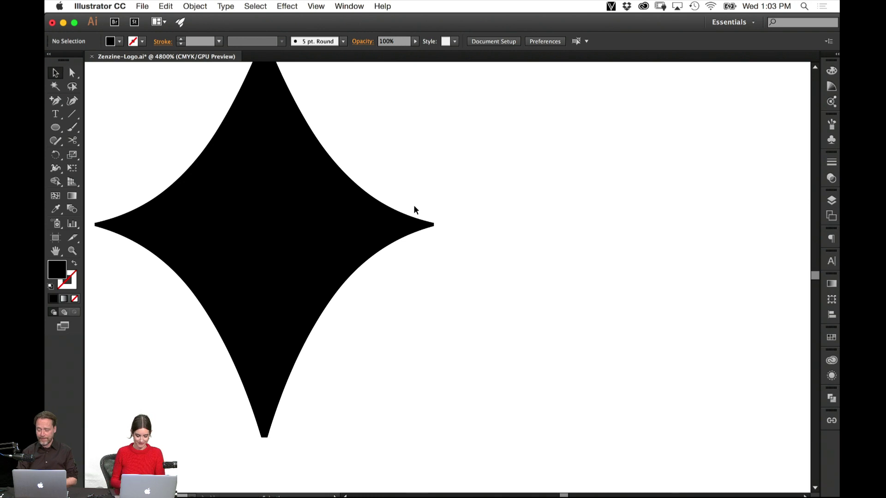
{"action": "key", "text": "super+equal"}
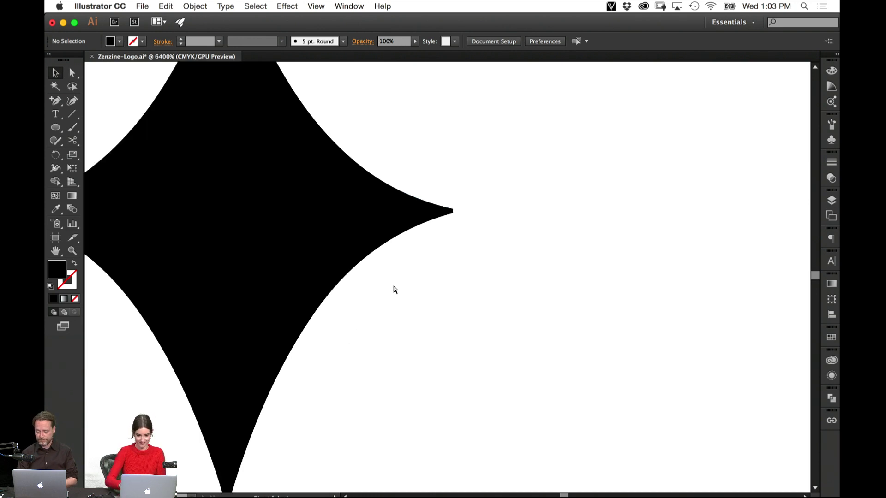
{"action": "scroll", "coordinate": [393, 290], "scroll_direction": "down", "scroll_amount": 10}
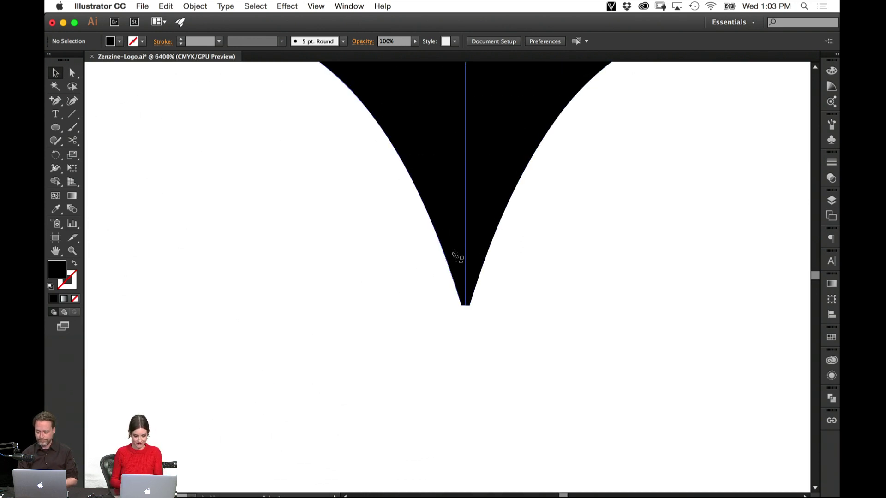
{"action": "key", "text": "a"}
{"action": "scroll", "coordinate": [463, 275], "scroll_direction": "up", "scroll_amount": 5}
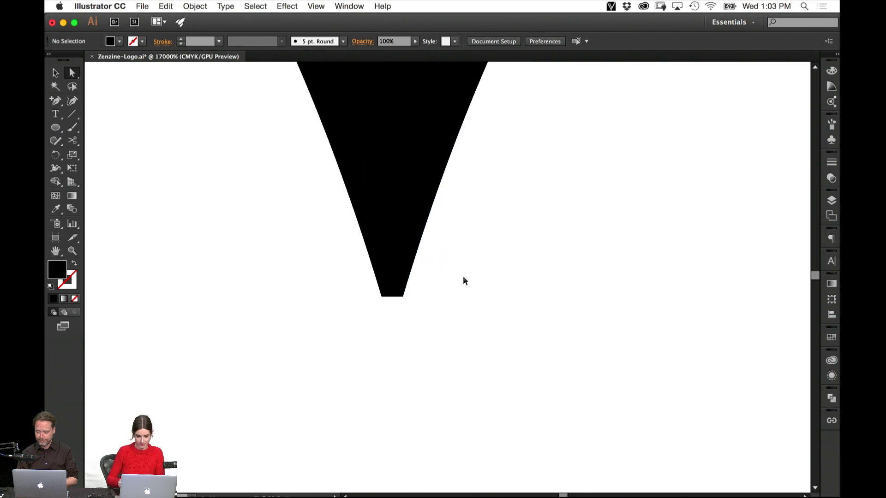
{"action": "left_click", "coordinate": [392, 297]}
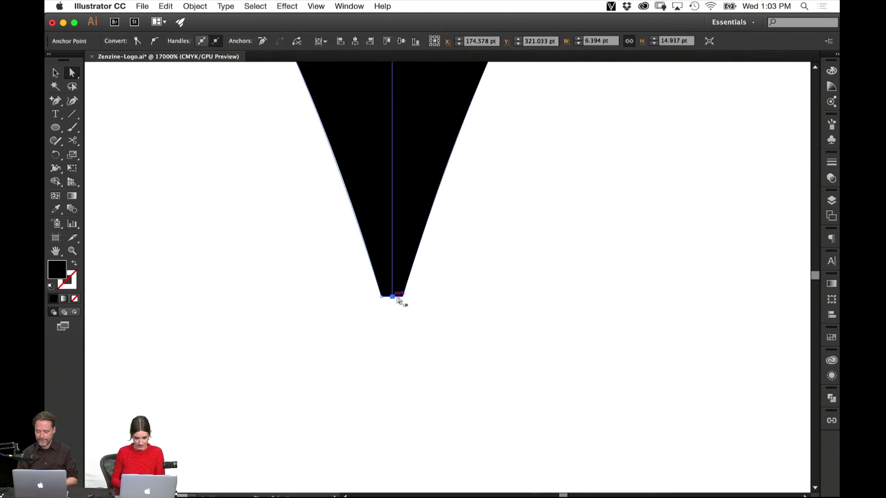
{"action": "left_click_drag", "start_coordinate": [392, 298], "coordinate": [394, 323]}
{"action": "left_click", "coordinate": [401, 355]}
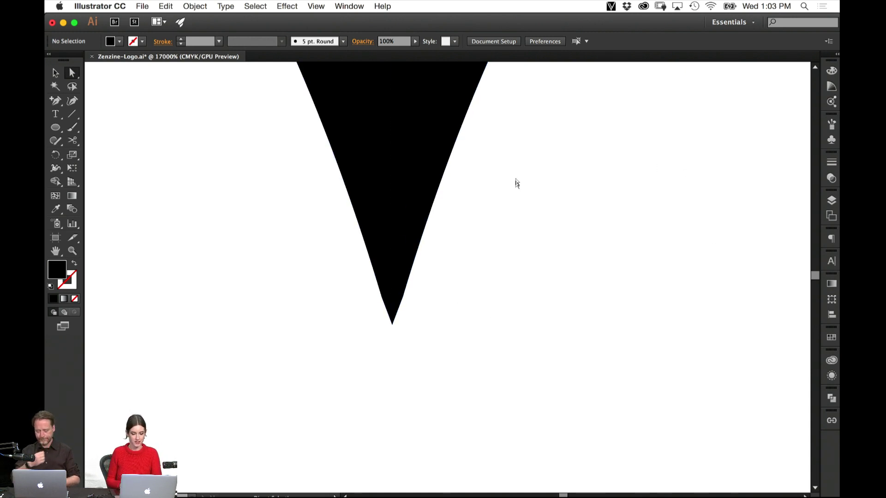
Sharpen the star's upper tip by moving both halves' inner anchor points up to one shared point on the centre line.
{"action": "scroll", "coordinate": [397, 118], "scroll_direction": "up", "scroll_amount": 3}
{"action": "scroll", "coordinate": [423, 92], "scroll_direction": "up", "scroll_amount": 10}
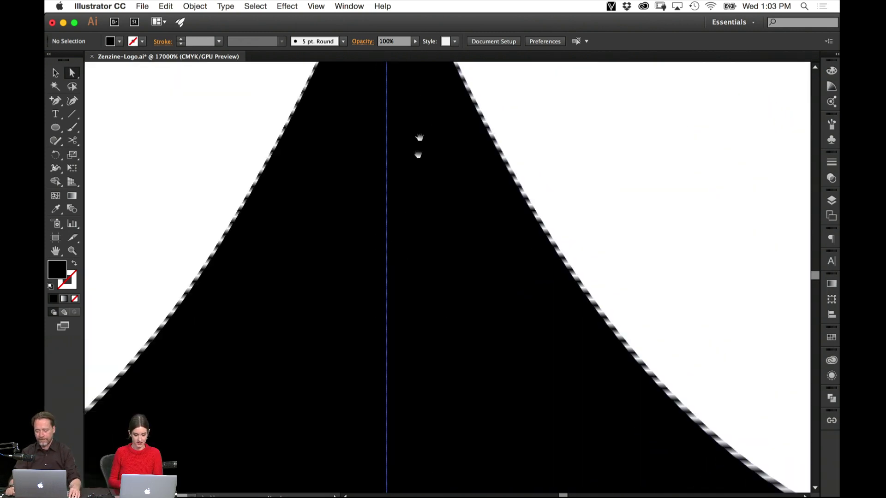
{"action": "scroll", "coordinate": [404, 243], "scroll_direction": "up", "scroll_amount": 2}
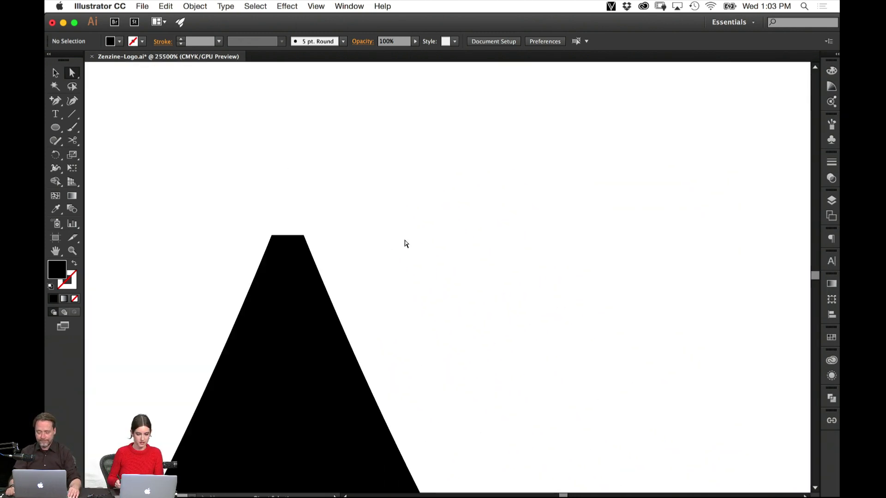
{"action": "left_click", "coordinate": [287, 236]}
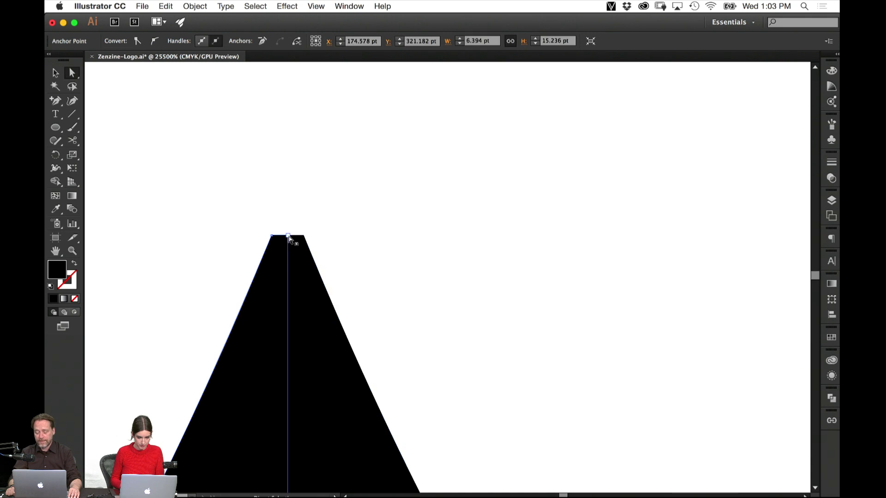
{"action": "left_click", "coordinate": [292, 236]}
{"action": "left_click_drag", "start_coordinate": [289, 235], "coordinate": [288, 195]}
{"action": "left_click", "coordinate": [311, 229]}
{"action": "left_click", "coordinate": [300, 236]}
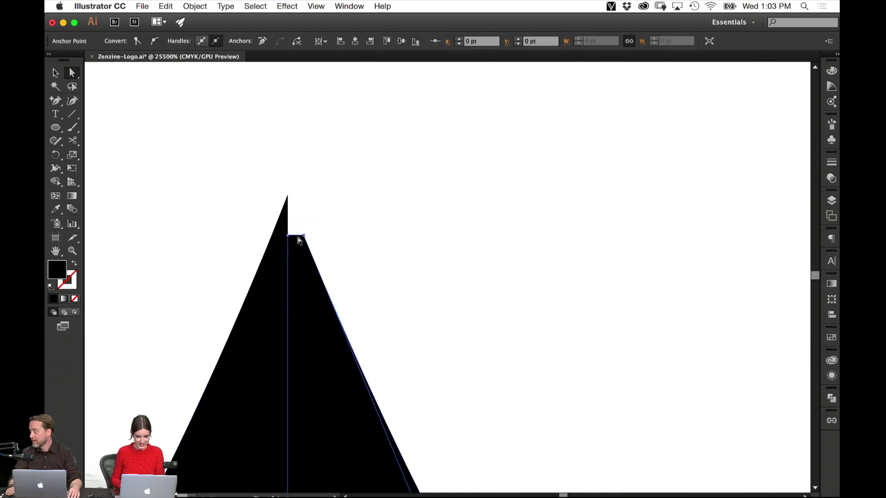
{"action": "left_click_drag", "start_coordinate": [297, 238], "coordinate": [288, 196]}
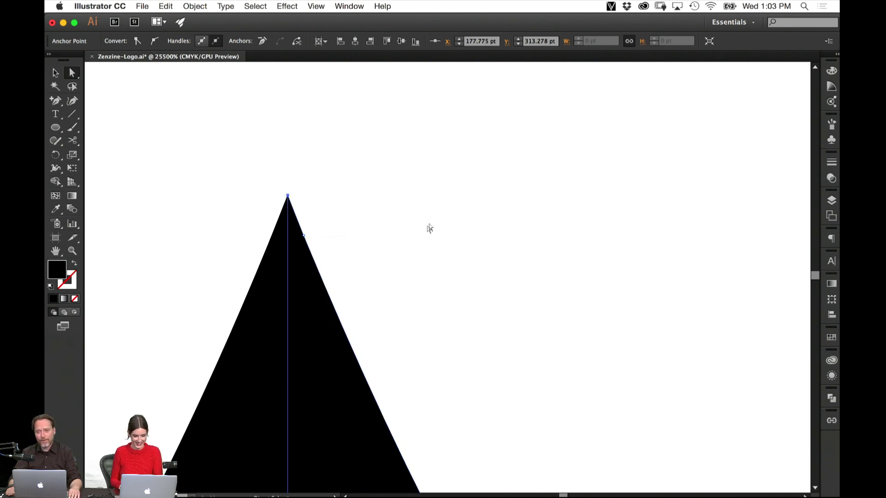
{"action": "key", "text": "v"}
{"action": "left_click", "coordinate": [461, 291]}
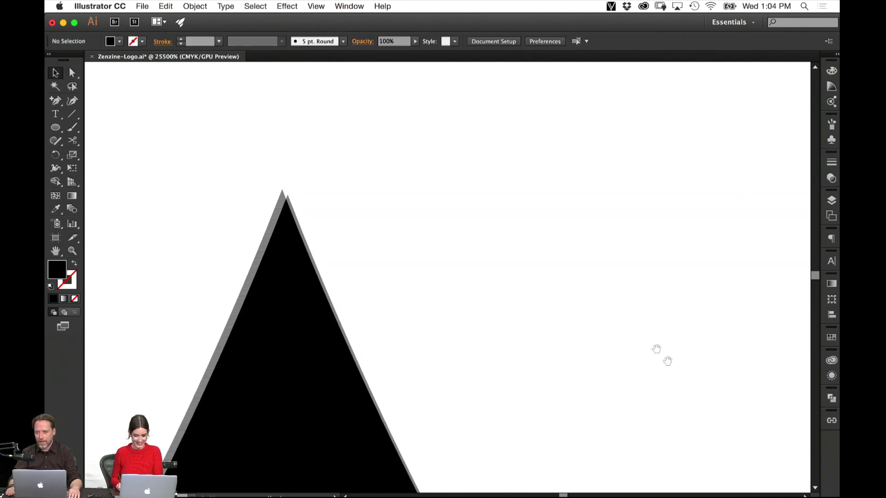
Add an anchor point midway along the flat end of the star's right tip and pull it outward to a sharp point.
{"action": "left_click_drag", "start_coordinate": [668, 361], "coordinate": [385, 176]}
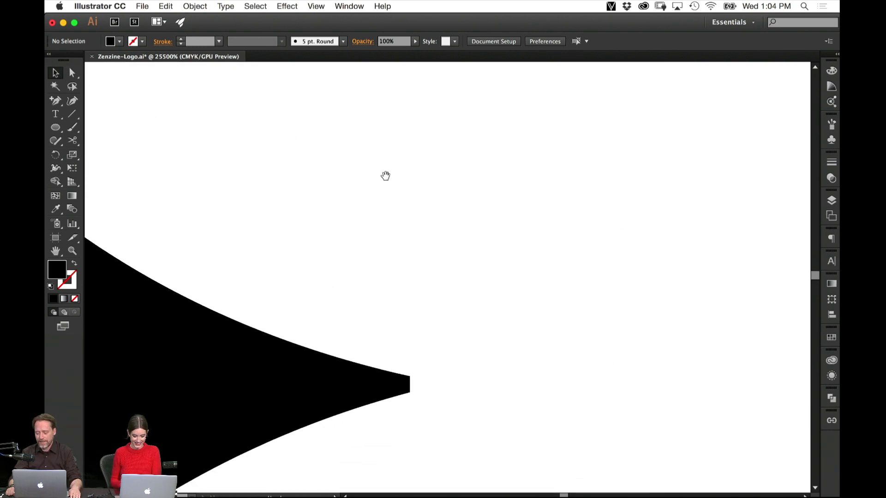
{"action": "key", "text": "super+="}
{"action": "key", "text": "super+="}
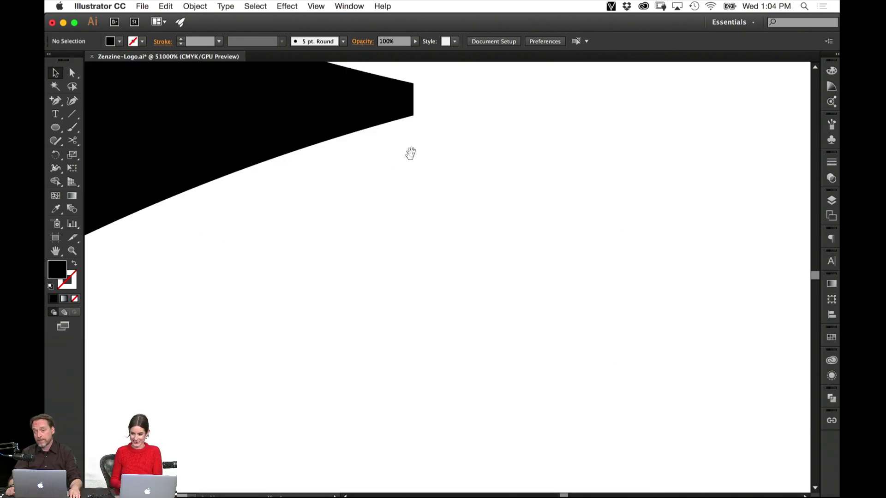
{"action": "key", "text": "a"}
{"action": "scroll", "coordinate": [410, 154], "scroll_direction": "up", "scroll_amount": 5}
{"action": "left_click", "coordinate": [445, 261]}
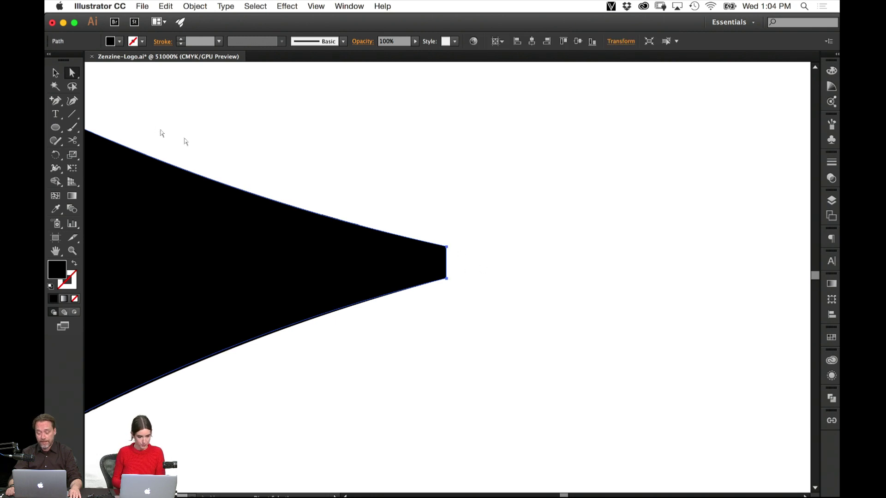
{"action": "left_click", "coordinate": [56, 101]}
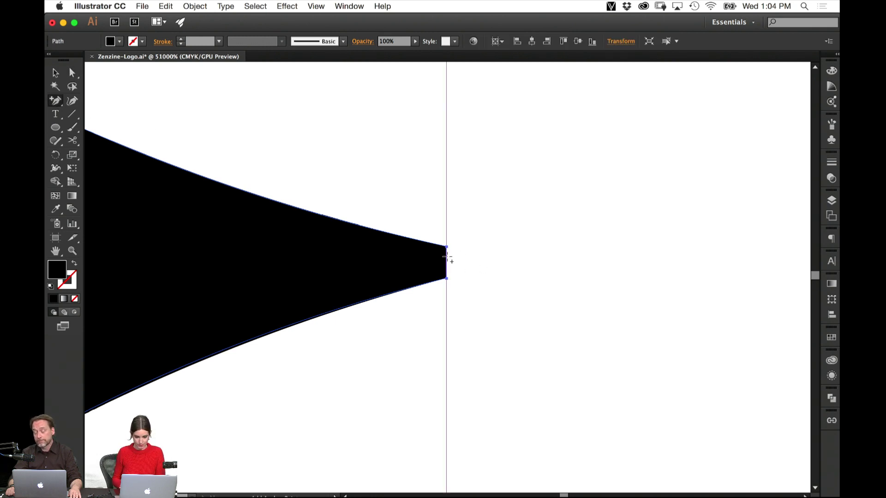
{"action": "left_click", "coordinate": [446, 262]}
{"action": "key", "text": "a"}
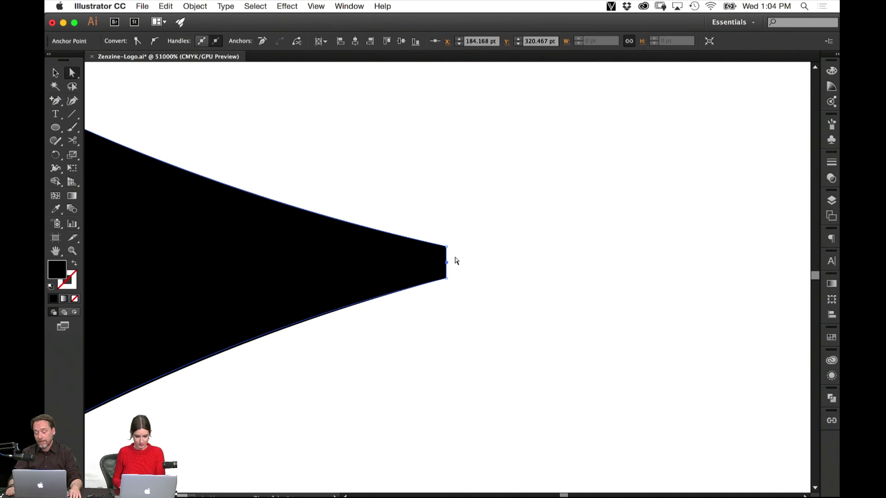
{"action": "left_click_drag", "start_coordinate": [446, 262], "coordinate": [507, 260]}
{"action": "left_click", "coordinate": [521, 284]}
{"action": "left_click", "coordinate": [501, 260]}
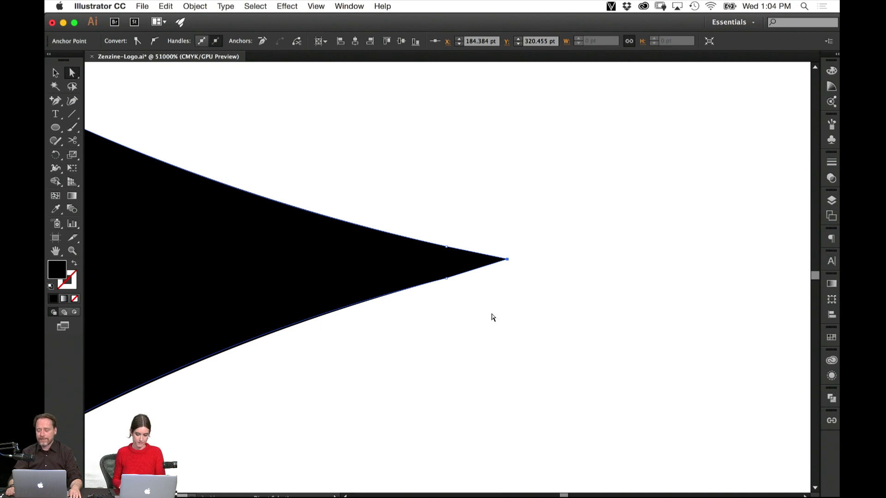
{"action": "key", "text": "v"}
{"action": "left_click", "coordinate": [475, 317]}
Add an anchor point midway along the flat end of the star's left tip and pull it outward to a sharp point.
{"action": "scroll", "coordinate": [286, 313], "scroll_direction": "left", "scroll_amount": 15}
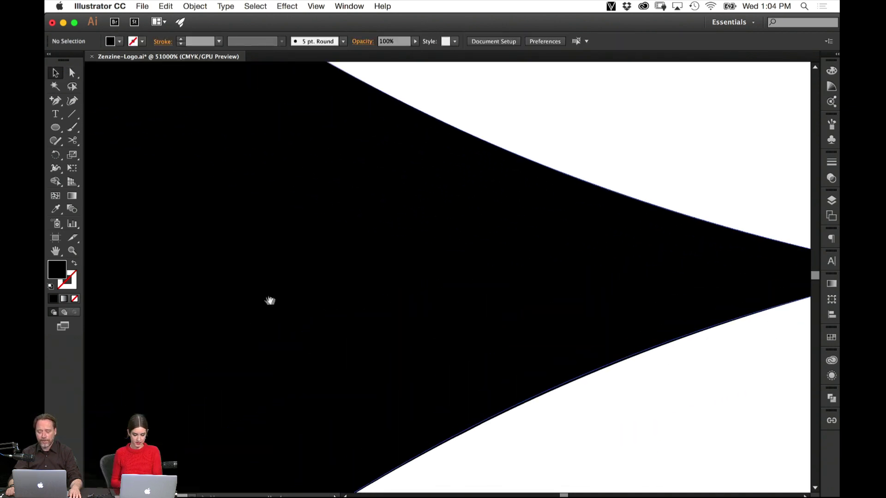
{"action": "scroll", "coordinate": [263, 266], "scroll_direction": "left", "scroll_amount": 15}
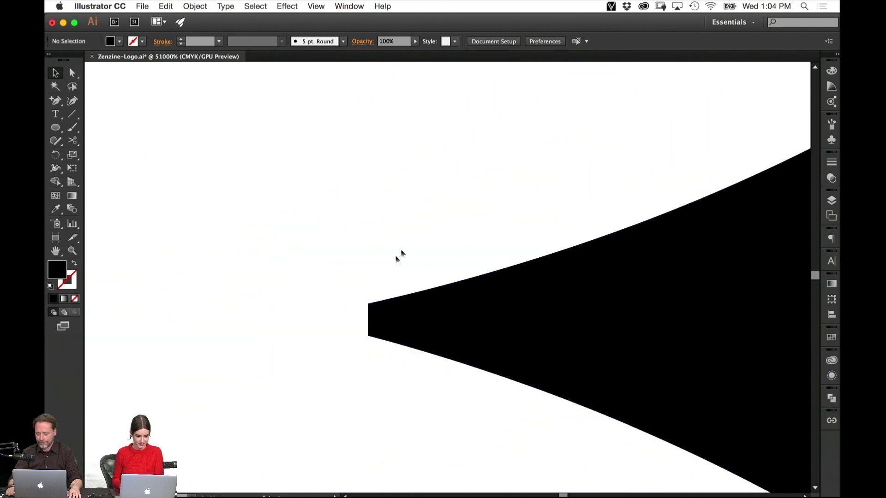
{"action": "left_click", "coordinate": [55, 101]}
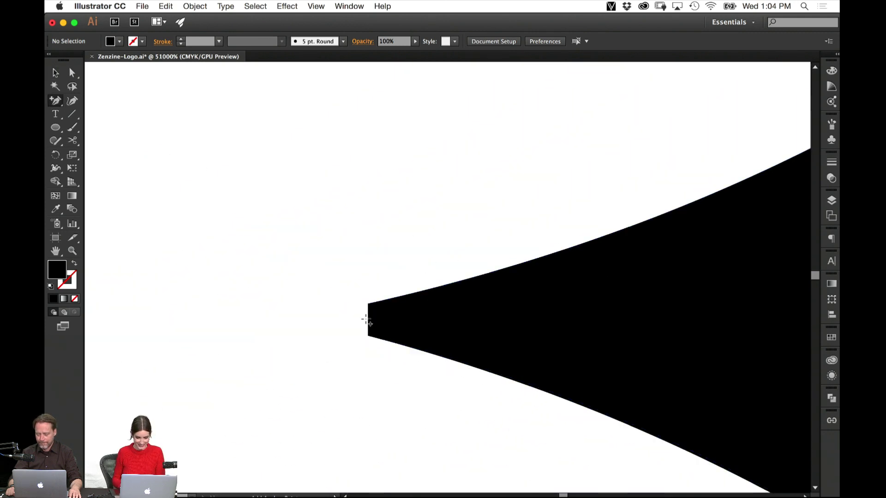
{"action": "left_click", "coordinate": [368, 318]}
{"action": "key", "text": "a"}
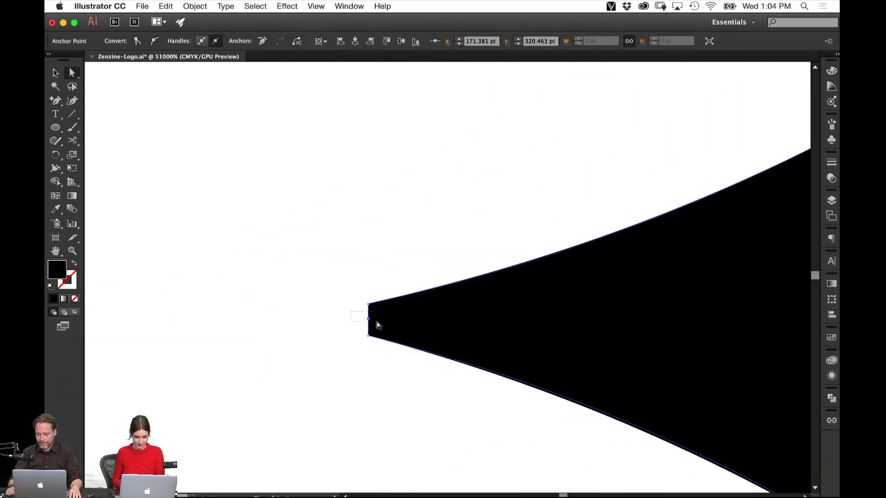
{"action": "left_click_drag", "start_coordinate": [369, 318], "coordinate": [299, 315]}
{"action": "left_click", "coordinate": [372, 259]}
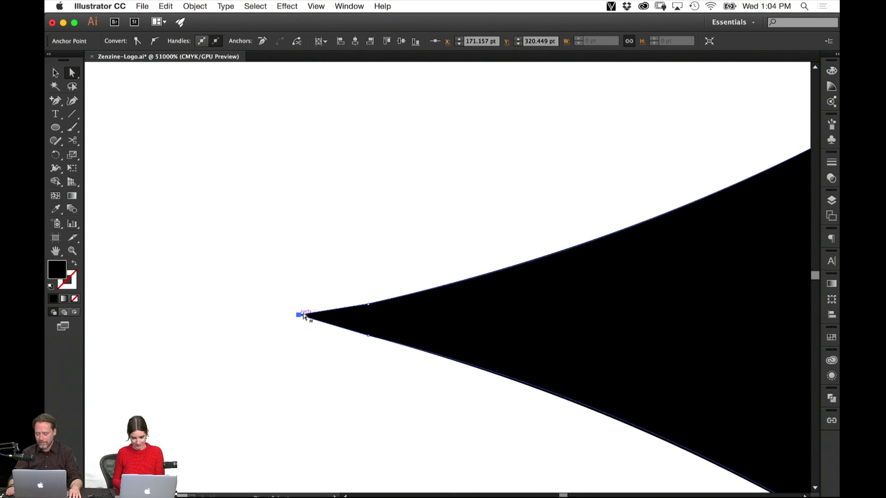
{"action": "left_click", "coordinate": [369, 255]}
Unite the two star halves into a single shape with Pathfinder.
{"action": "key", "text": "super+minus"}
{"action": "key", "text": "super+minus"}
{"action": "key", "text": "super+minus"}
{"action": "key", "text": "super+minus"}
{"action": "key", "text": "super+minus"}
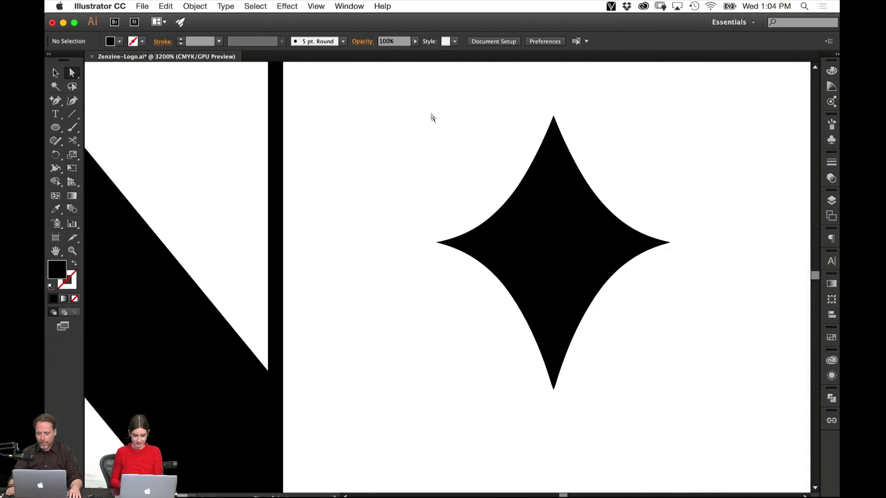
{"action": "key", "text": "v"}
{"action": "left_click_drag", "start_coordinate": [405, 94], "coordinate": [660, 432]}
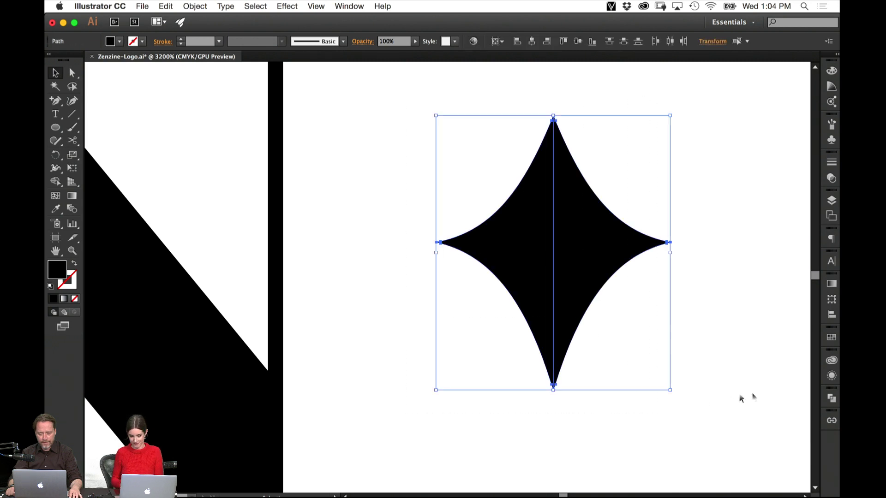
{"action": "left_click", "coordinate": [832, 398]}
{"action": "left_click", "coordinate": [697, 415]}
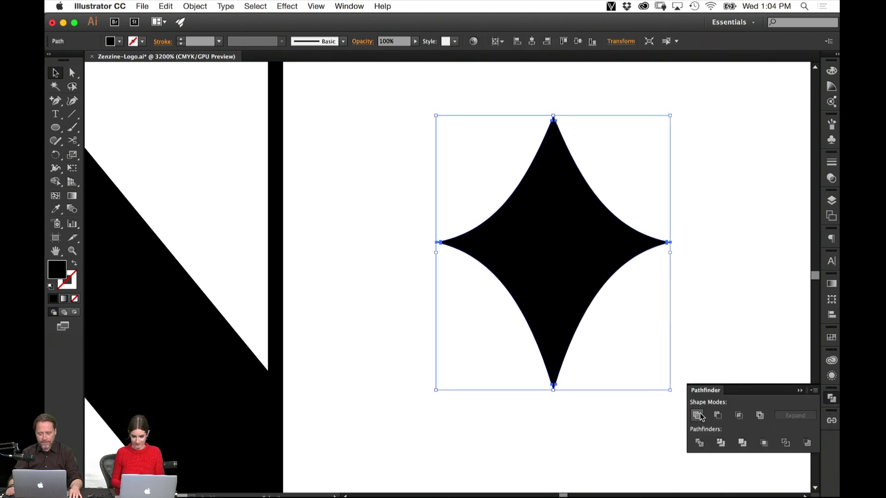
{"action": "left_click", "coordinate": [610, 414]}
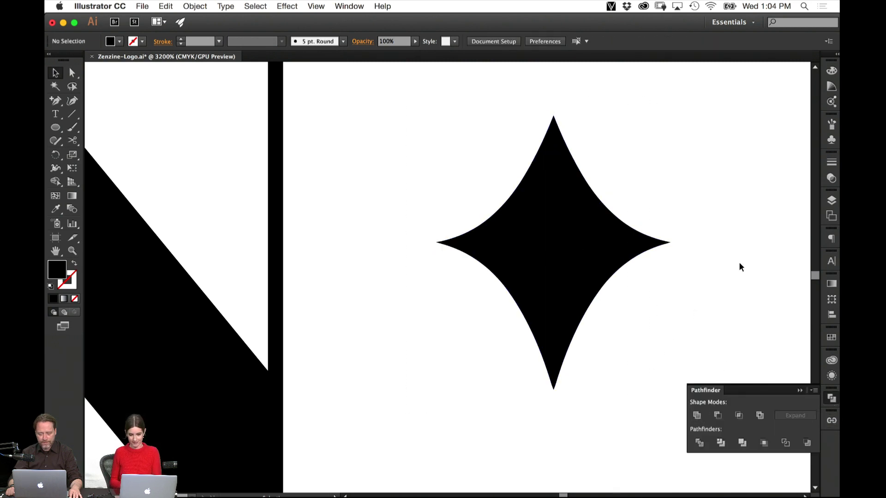
{"action": "left_click", "coordinate": [800, 391]}
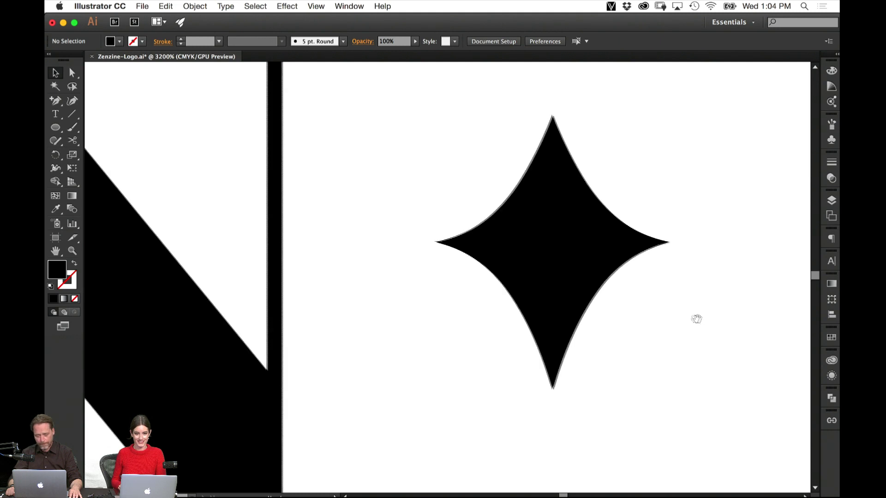
Examine the star's shape, size and spacing within the whole ZEN ZINE wordmark.
{"action": "left_click_drag", "start_coordinate": [696, 316], "coordinate": [618, 293]}
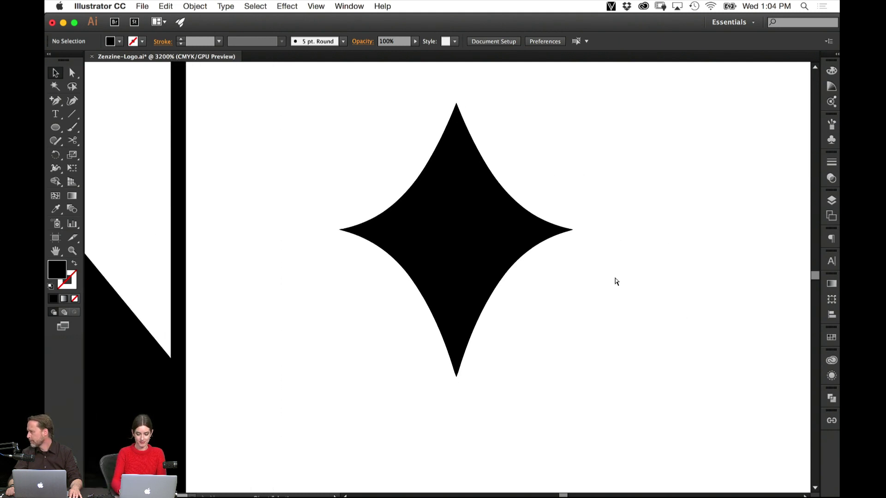
{"action": "key", "text": "super+minus"}
{"action": "key", "text": "super+minus"}
{"action": "key", "text": "super+minus"}
{"action": "key", "text": "super+minus"}
{"action": "key", "text": "super+minus"}
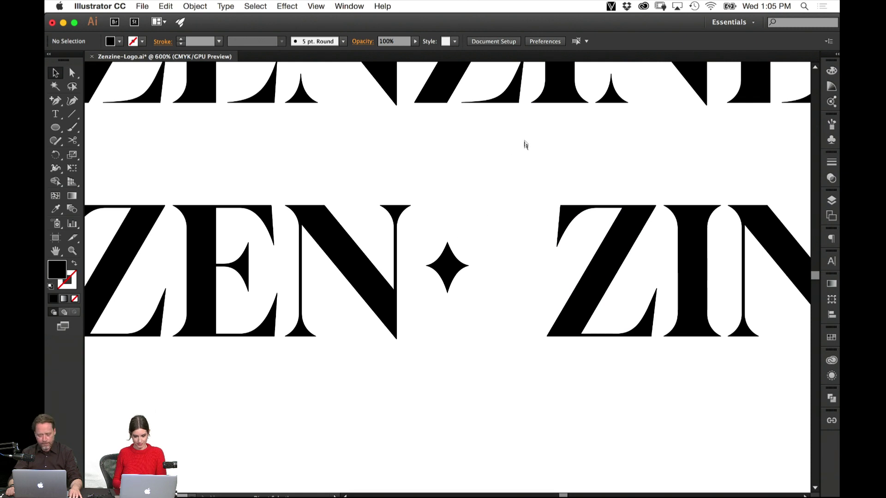
{"action": "key", "text": "super+minus"}
{"action": "key", "text": "super+minus"}
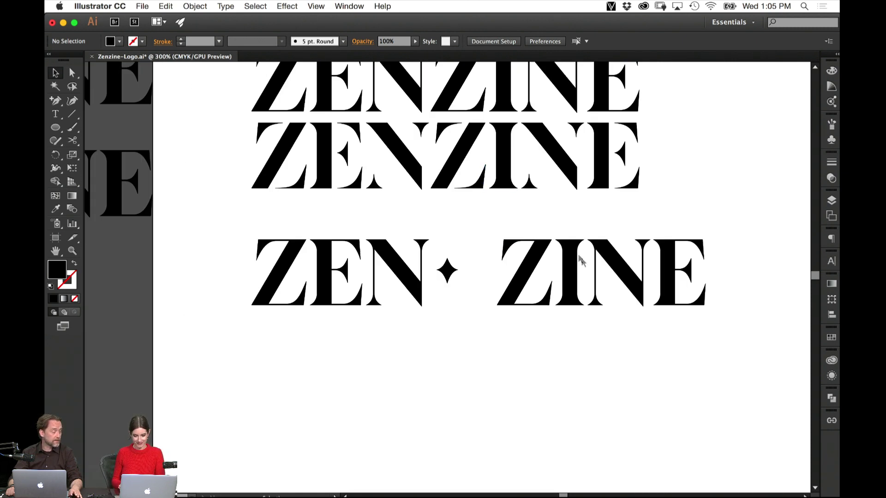
Duplicate the stencil ZENZINE wordmark below the ZEN ZINE star version and move the copy's ZINE letters right to open a gap.
{"action": "left_click_drag", "start_coordinate": [665, 141], "coordinate": [180, 190]}
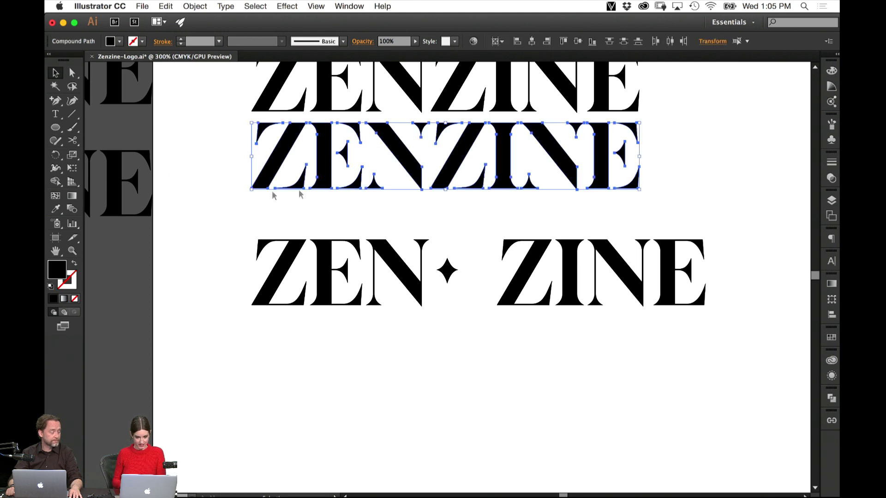
{"action": "left_click_drag", "start_coordinate": [406, 163], "coordinate": [382, 408]}
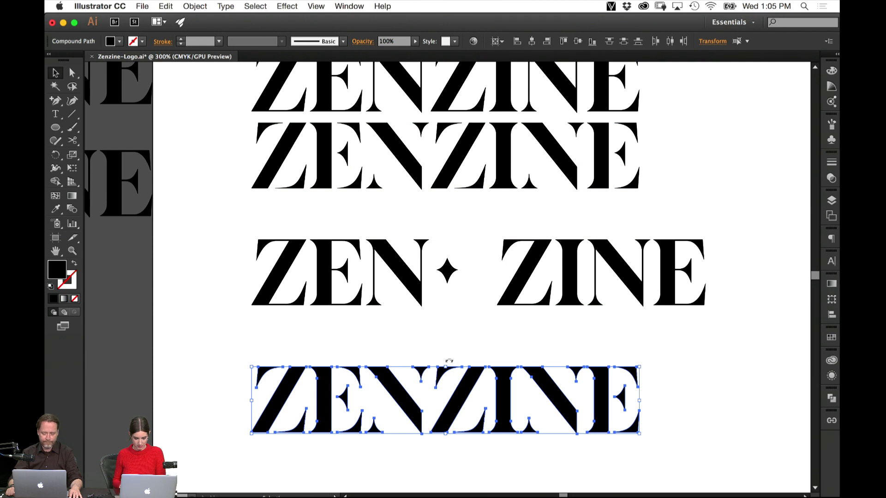
{"action": "double_click", "coordinate": [446, 374]}
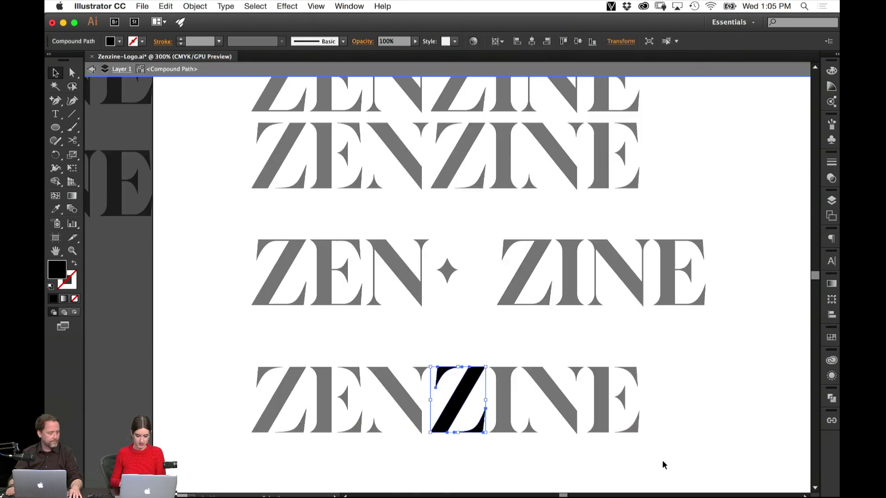
{"action": "double_click", "coordinate": [703, 411]}
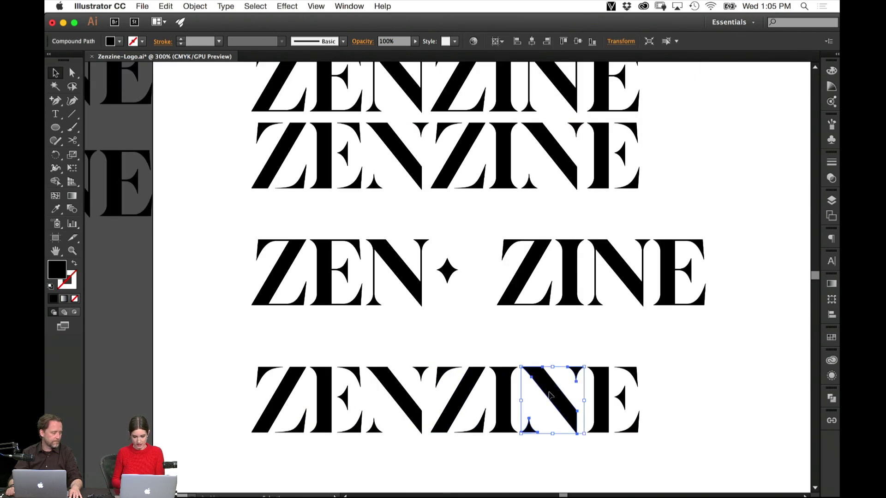
{"action": "left_click", "coordinate": [482, 419]}
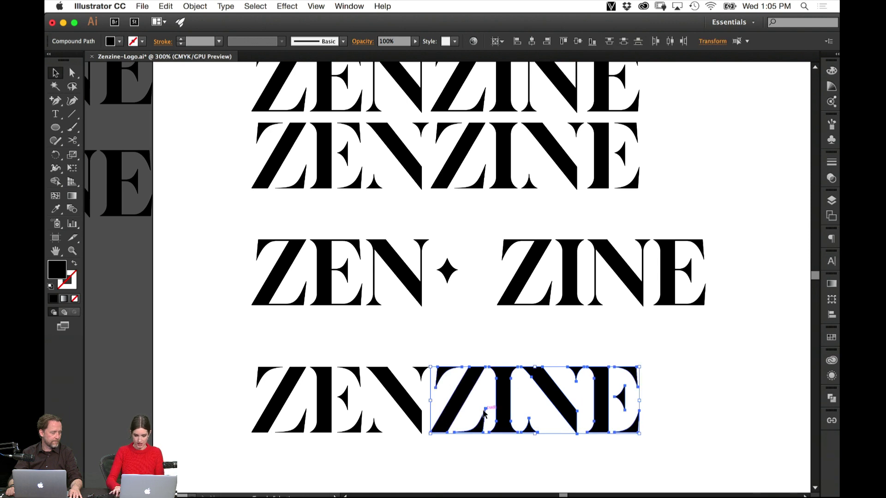
{"action": "key", "text": "shift+Right"}
{"action": "key", "text": "shift+Right"}
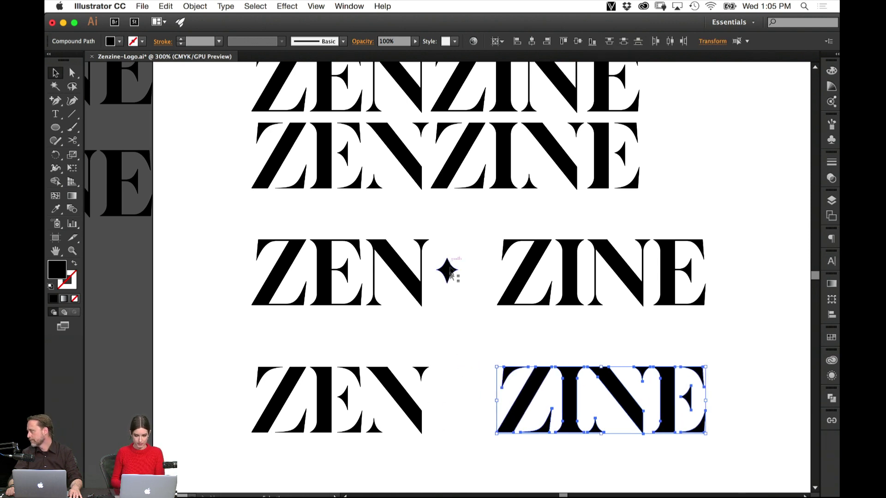
Copy the four-pointed star into the stencil wordmark's gap, level with the E's middle piece, between N and Z.
{"action": "left_click_drag", "start_coordinate": [453, 275], "coordinate": [453, 420]}
{"action": "left_click", "coordinate": [478, 349]}
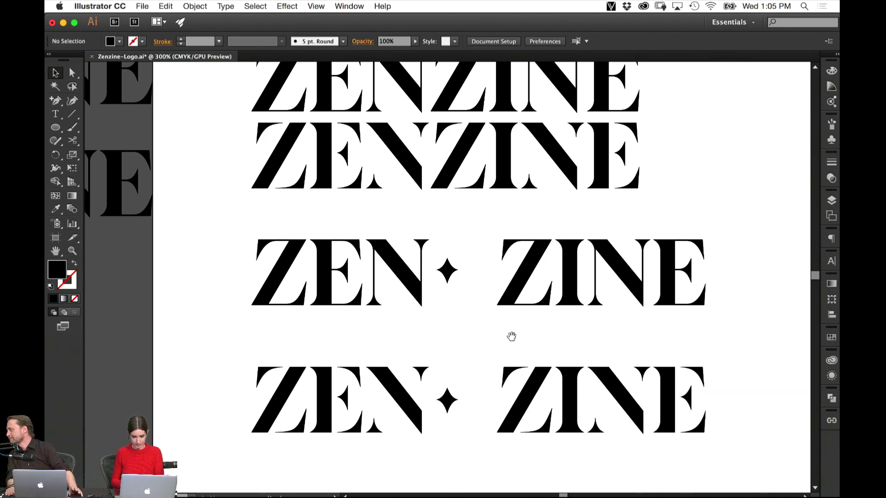
{"action": "left_click_drag", "start_coordinate": [511, 337], "coordinate": [551, 220]}
{"action": "key", "text": "super+equal"}
{"action": "key", "text": "super+equal"}
{"action": "key", "text": "super+equal"}
{"action": "key", "text": "super+equal"}
{"action": "key", "text": "super+equal"}
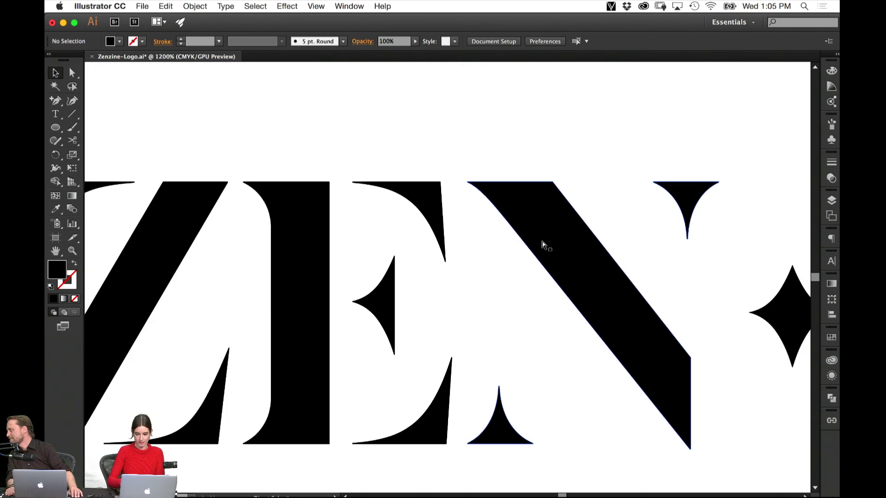
{"action": "left_click_drag", "start_coordinate": [790, 312], "coordinate": [622, 303]}
{"action": "left_click", "coordinate": [672, 283]}
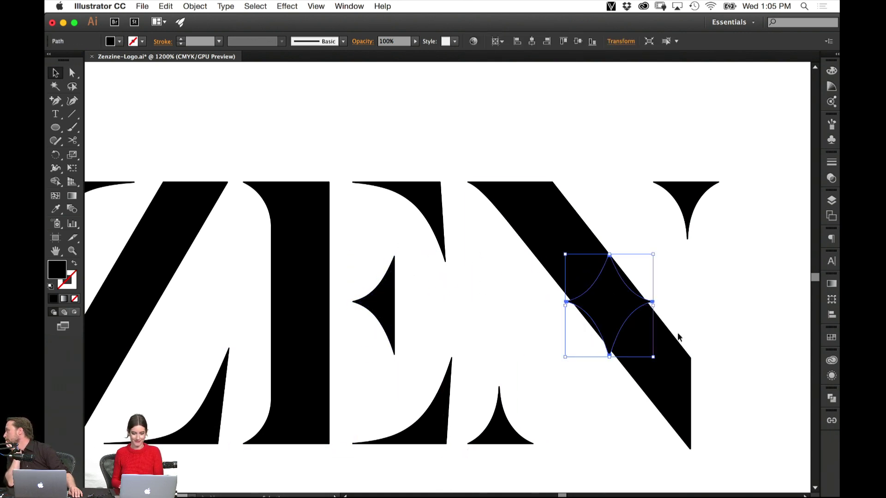
{"action": "left_click_drag", "start_coordinate": [686, 337], "coordinate": [322, 325]}
{"action": "key", "text": "shift+Right"}
{"action": "key", "text": "shift+Right"}
{"action": "key", "text": "shift+Right"}
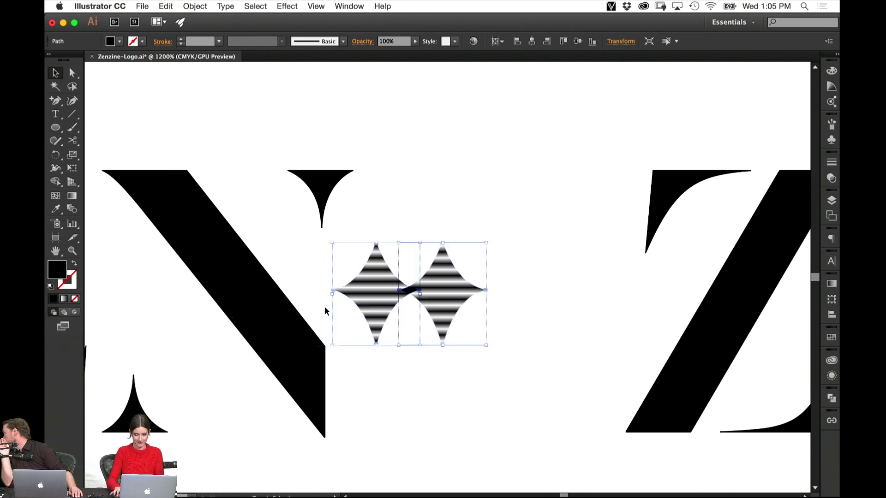
Nudge the stencil ZINE left so its distance to the star balances the ZEN side.
{"action": "key", "text": "super+minus"}
{"action": "key", "text": "super+minus"}
{"action": "key", "text": "super+minus"}
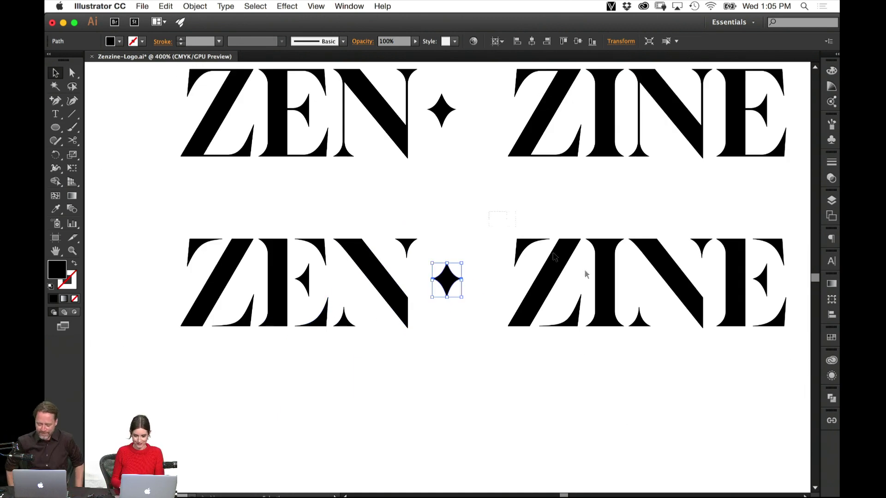
{"action": "left_click_drag", "start_coordinate": [495, 221], "coordinate": [787, 331]}
{"action": "key", "text": "Left"}
{"action": "key", "text": "Left"}
{"action": "key", "text": "Left"}
{"action": "key", "text": "Left"}
{"action": "key", "text": "Left"}
{"action": "key", "text": "Left"}
{"action": "key", "text": "Left"}
{"action": "key", "text": "Left"}
{"action": "key", "text": "Left"}
{"action": "key", "text": "Left"}
{"action": "key", "text": "Left"}
{"action": "key", "text": "Left"}
{"action": "key", "text": "Left"}
{"action": "key", "text": "Left"}
{"action": "key", "text": "Left"}
{"action": "key", "text": "Left"}
{"action": "key", "text": "Left"}
{"action": "key", "text": "Left"}
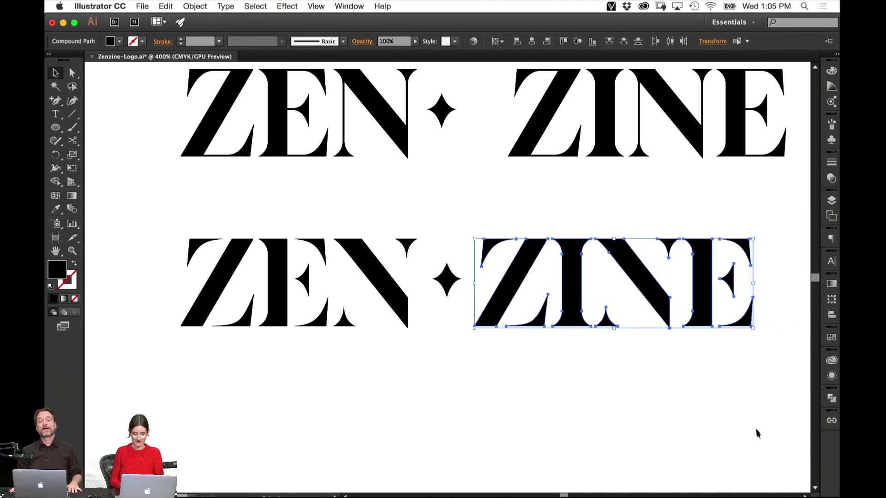
{"action": "left_click", "coordinate": [739, 431]}
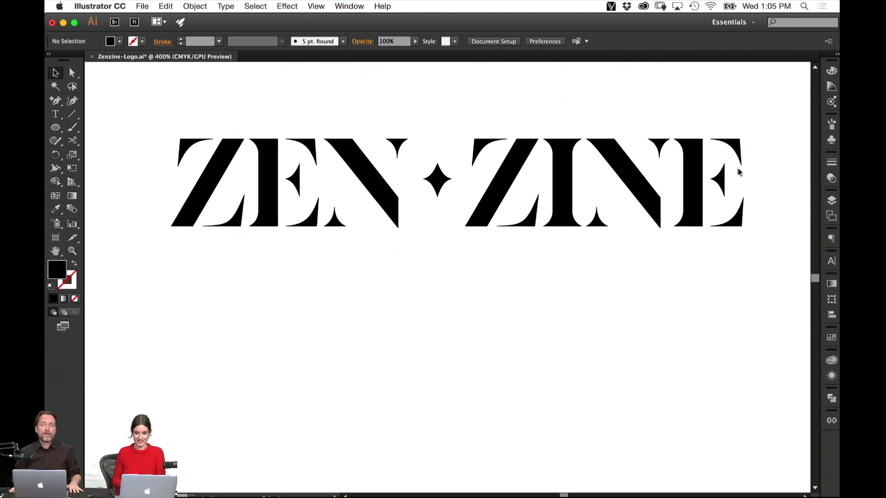
Select the whole stencil ZEN ZINE wordmark with its star and shift it down.
{"action": "key", "text": "super+a"}
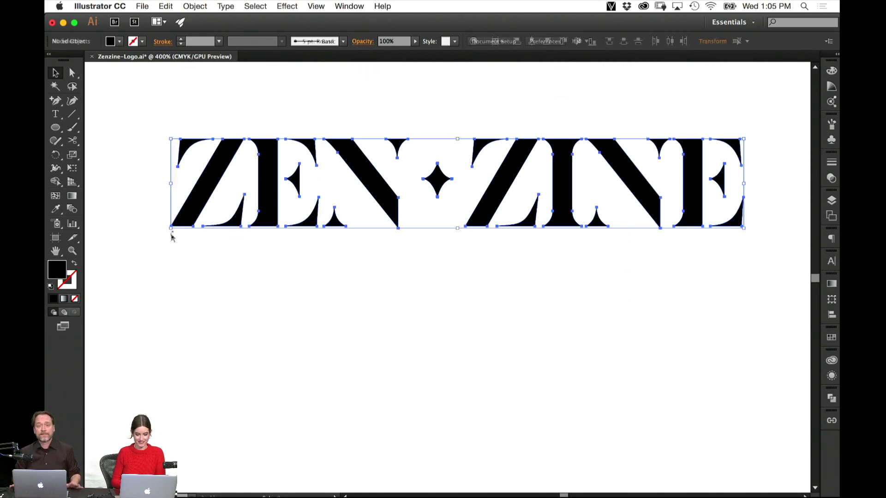
{"action": "key", "text": "shift+Down"}
{"action": "key", "text": "shift+Down"}
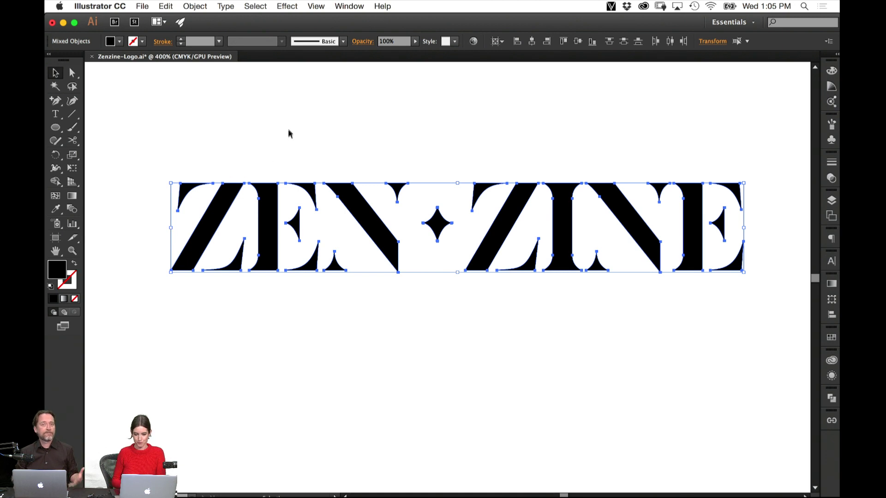
{"action": "left_click", "coordinate": [260, 133]}
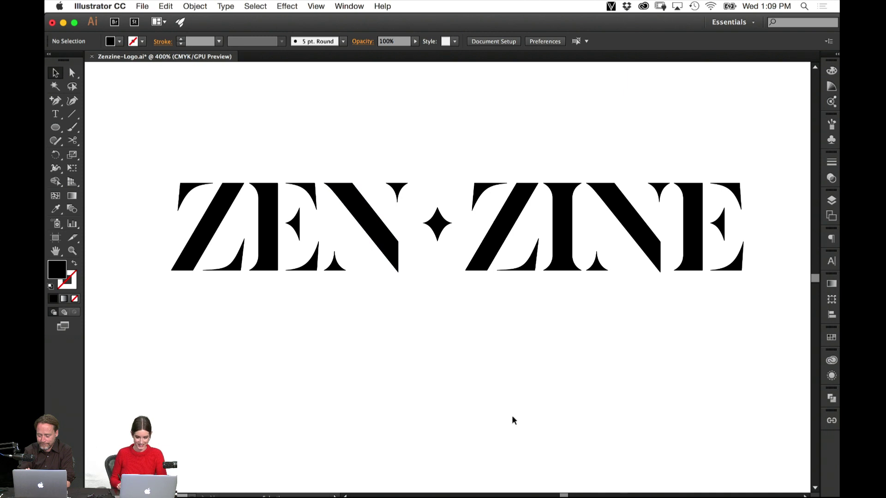
Move the complete stencil ZEN ZINE wordmark to the right, clear of the non-stencil version above it.
{"action": "scroll", "coordinate": [521, 355], "scroll_direction": "down", "scroll_amount": 5}
{"action": "left_click_drag", "start_coordinate": [694, 174], "coordinate": [95, 295]}
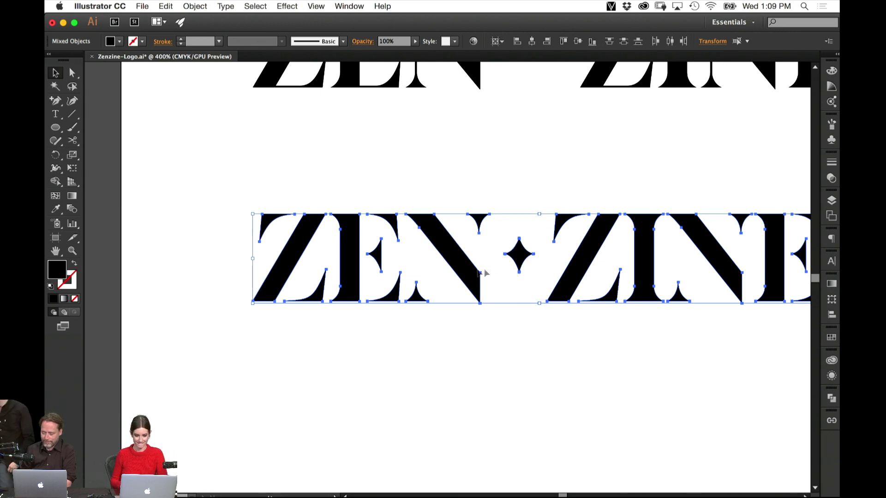
{"action": "left_click_drag", "start_coordinate": [478, 274], "coordinate": [653, 253]}
{"action": "left_click_drag", "start_coordinate": [660, 168], "coordinate": [185, 278]}
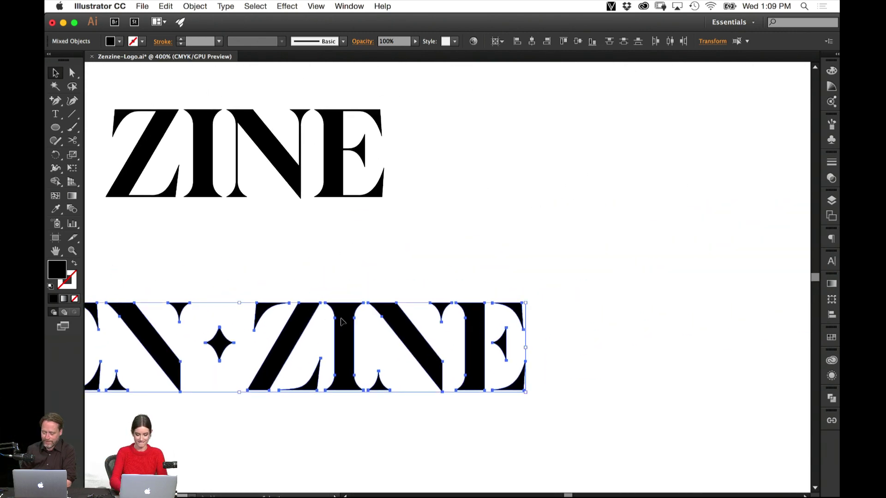
Delete the non-stencil ZEN ZINE version together with its star.
{"action": "key", "text": "super+minus"}
{"action": "key", "text": "super+minus"}
{"action": "key", "text": "super+minus"}
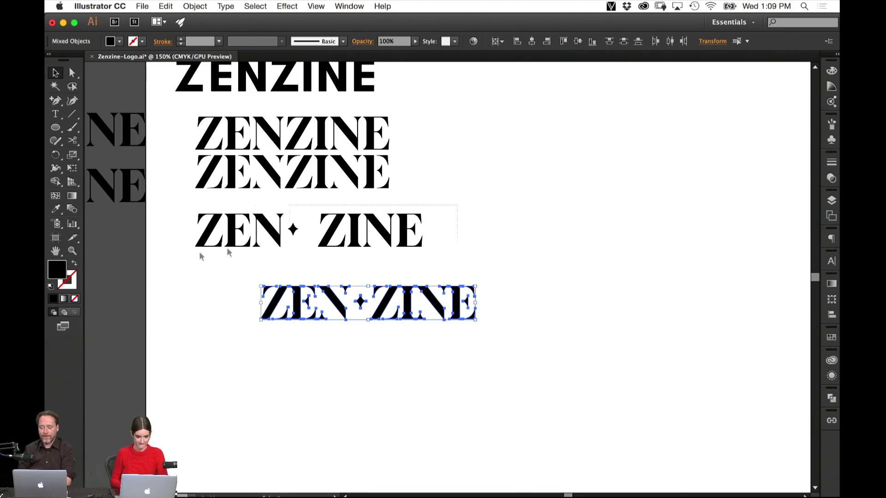
{"action": "left_click", "coordinate": [228, 250]}
{"action": "key", "text": "Delete"}
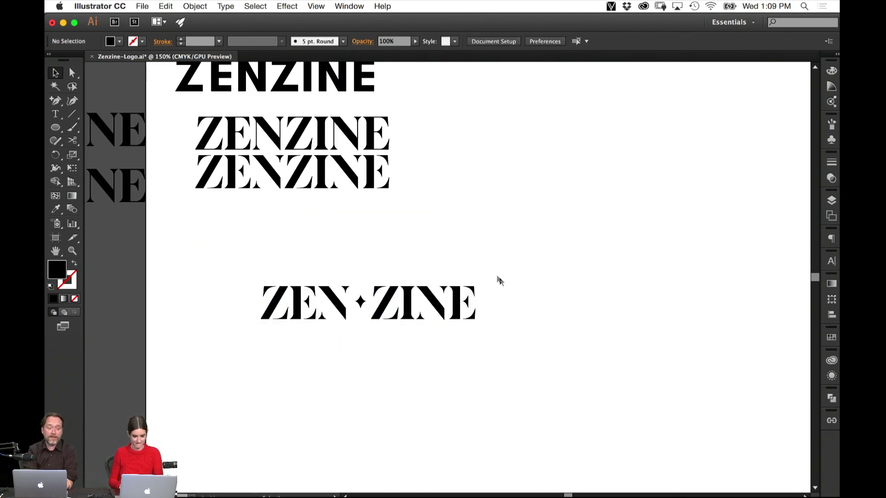
Loosen the stencil wordmark's kerning by nudging ZE and its first Z left in ZEN, and INE slightly right in ZINE.
{"action": "left_click_drag", "start_coordinate": [238, 279], "coordinate": [278, 320]}
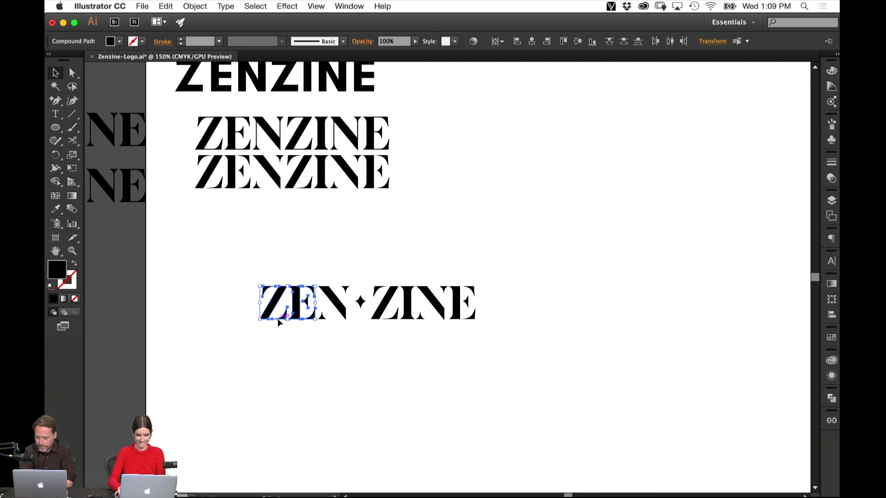
{"action": "key", "text": "Left"}
{"action": "left_click", "coordinate": [283, 335]}
{"action": "left_click_drag", "start_coordinate": [260, 247], "coordinate": [273, 352]}
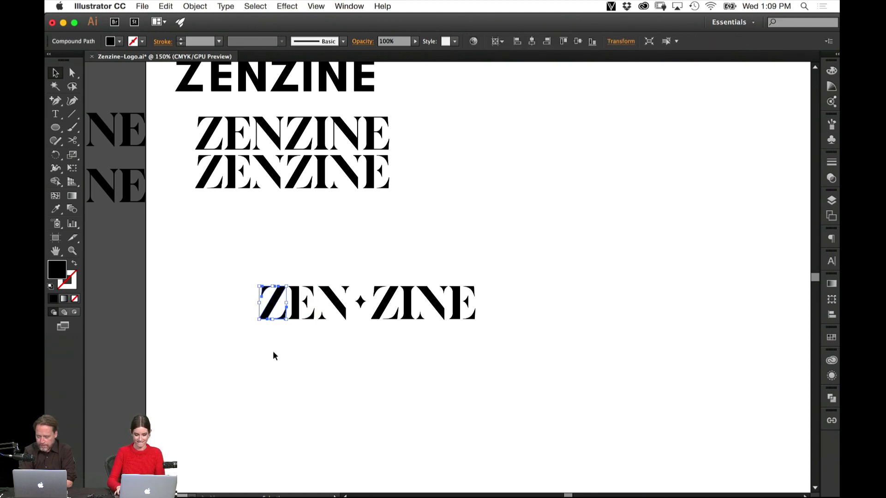
{"action": "key", "text": "Left"}
{"action": "key", "text": "Left"}
{"action": "key", "text": "Left"}
{"action": "left_click", "coordinate": [322, 355]}
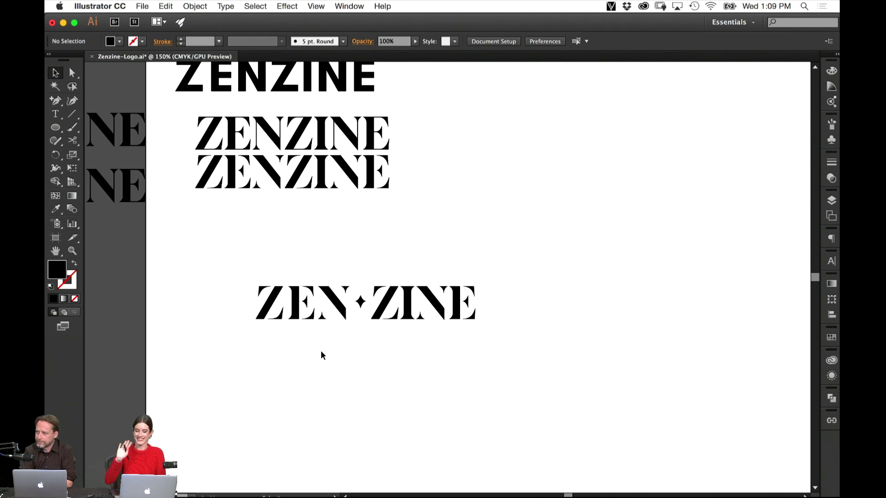
{"action": "left_click_drag", "start_coordinate": [523, 259], "coordinate": [411, 339]}
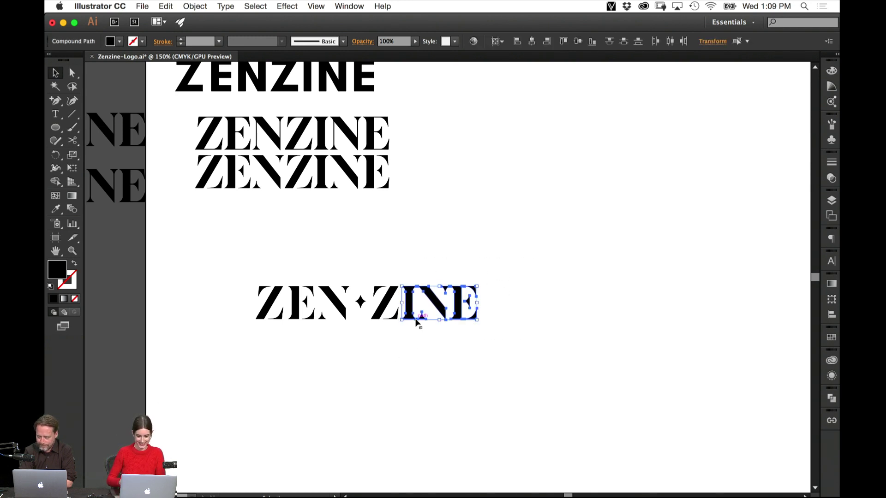
{"action": "left_click", "coordinate": [414, 369]}
Move the whole stencil ZEN ZINE wordmark into the column of finished logos, below the mixed-weight sans-serif ZENZINE.
{"action": "left_click_drag", "start_coordinate": [526, 265], "coordinate": [226, 376]}
{"action": "left_click_drag", "start_coordinate": [466, 320], "coordinate": [714, 257]}
{"action": "left_click_drag", "start_coordinate": [751, 296], "coordinate": [207, 403]}
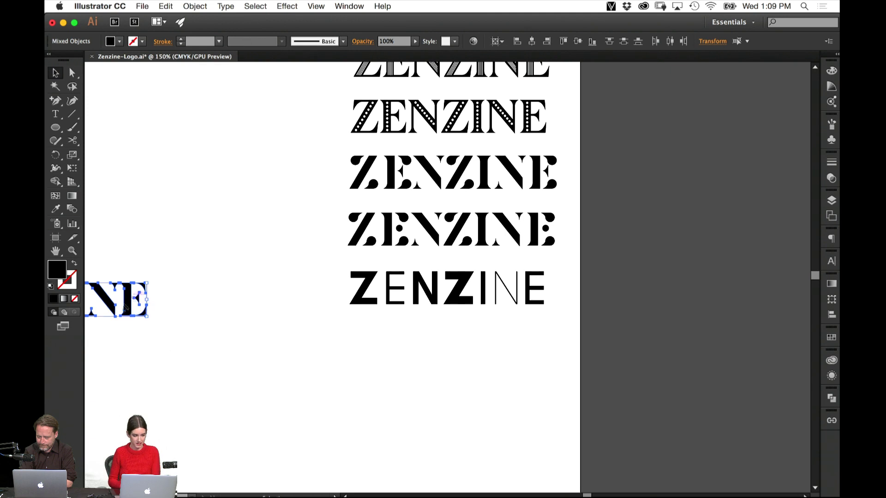
{"action": "left_click_drag", "start_coordinate": [135, 308], "coordinate": [538, 340]}
{"action": "left_click", "coordinate": [490, 408]}
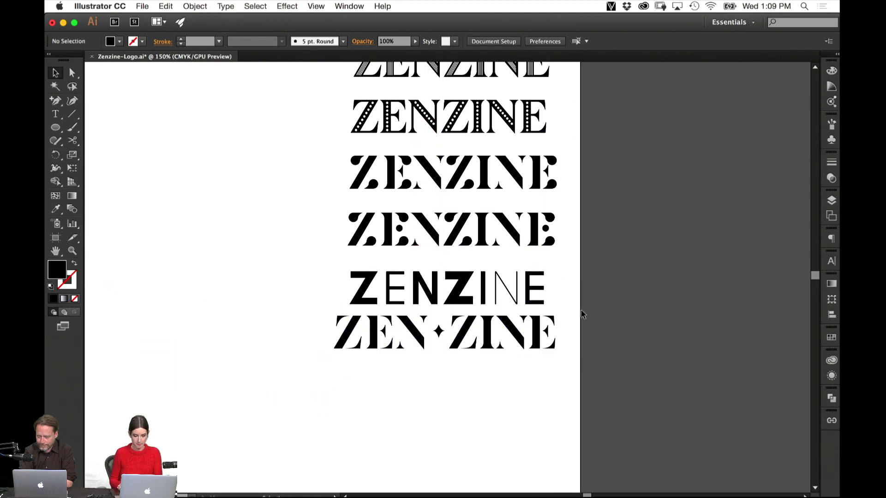
{"action": "left_click_drag", "start_coordinate": [579, 305], "coordinate": [285, 390]}
{"action": "key", "text": "shift+Down"}
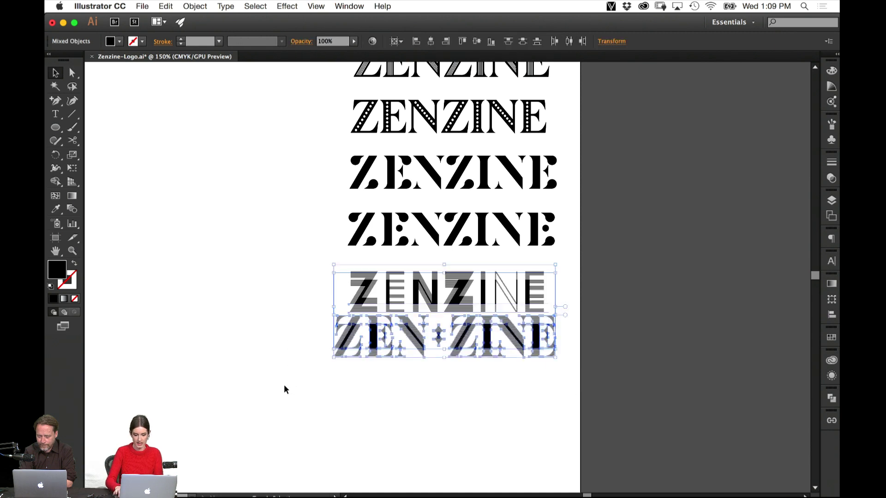
{"action": "left_click", "coordinate": [527, 424]}
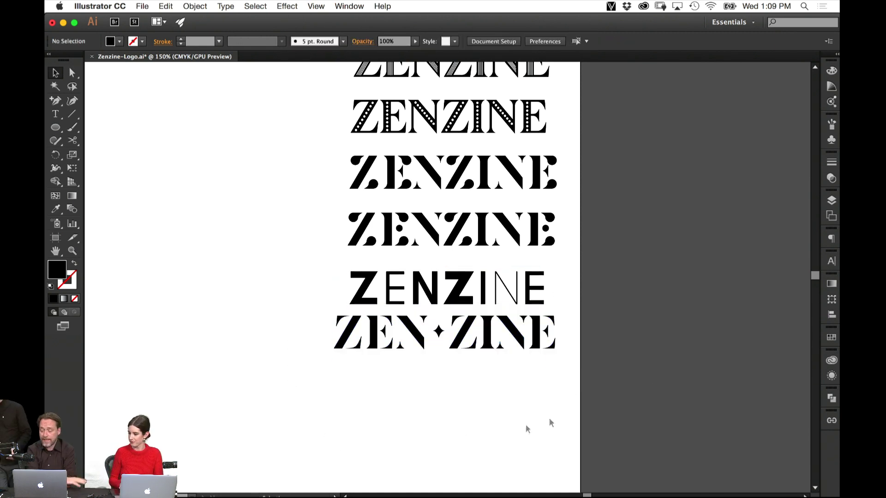
Shift only the ZEN ZINE star wordmark down to widen its gap from the sans-serif ZENZINE above.
{"action": "left_click_drag", "start_coordinate": [577, 415], "coordinate": [311, 335]}
{"action": "key", "text": "shift+Down"}
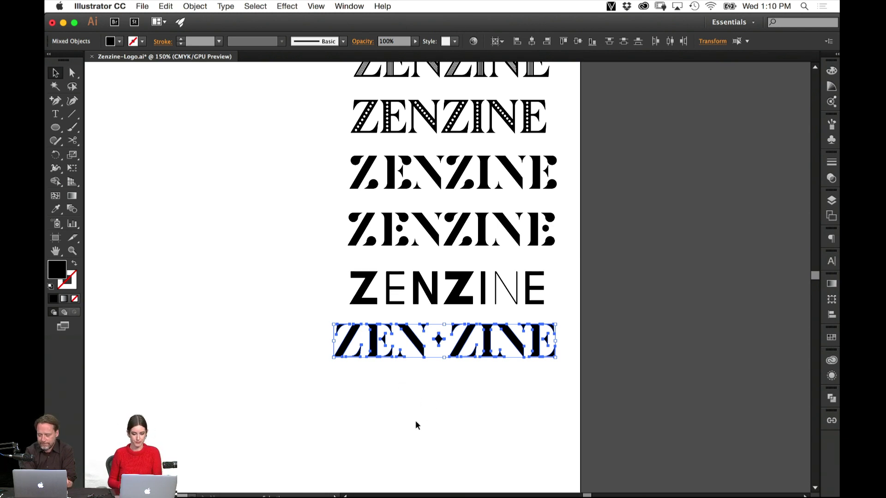
{"action": "left_click", "coordinate": [394, 447]}
{"action": "key", "text": "super+equal"}
{"action": "key", "text": "super+equal"}
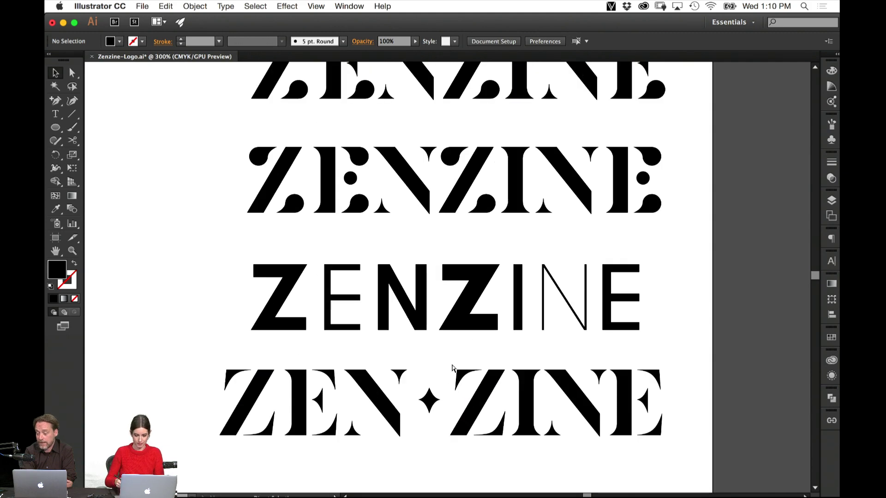
{"action": "left_click_drag", "start_coordinate": [452, 408], "coordinate": [473, 253]}
{"action": "left_click_drag", "start_coordinate": [225, 205], "coordinate": [429, 355]}
{"action": "left_click", "coordinate": [441, 367]}
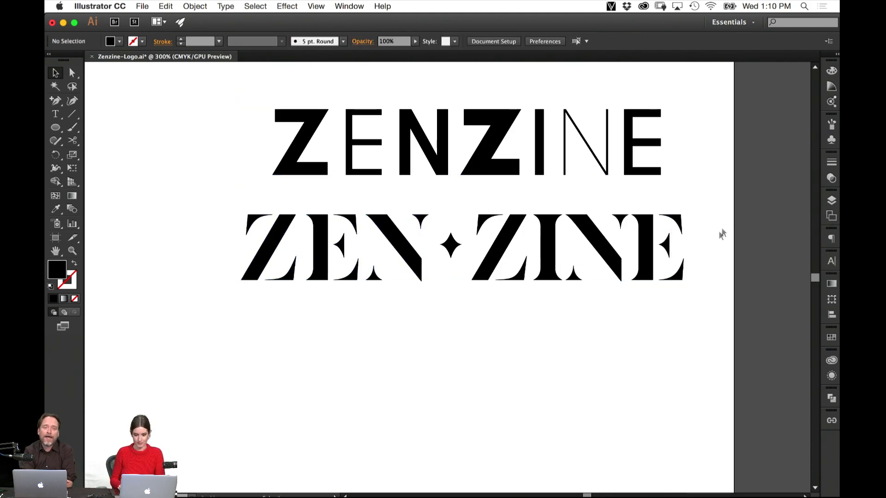
Expand the mixed-weight sans-serif ZENZINE text into outlines, with Object and Fill included.
{"action": "left_click", "coordinate": [607, 159]}
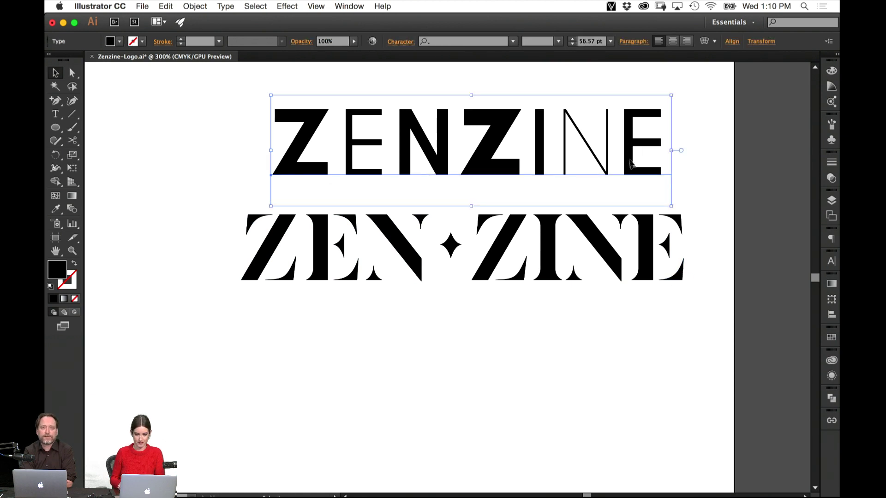
{"action": "left_click_drag", "start_coordinate": [660, 134], "coordinate": [659, 283]}
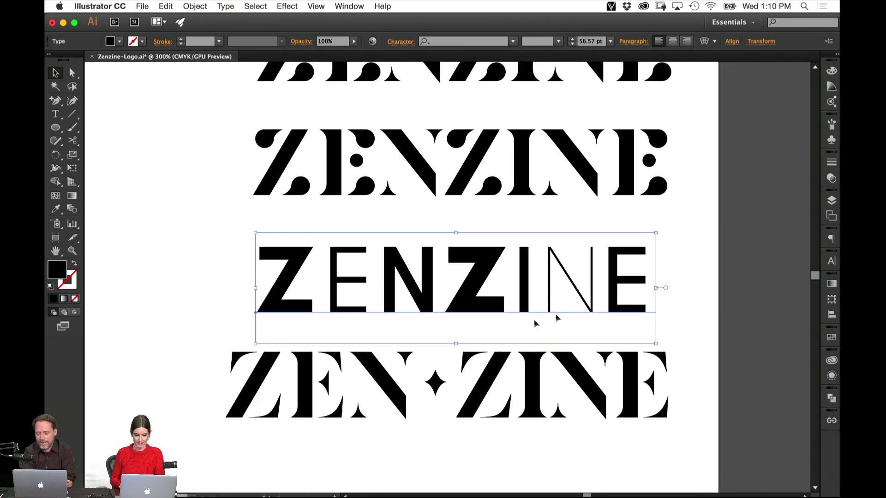
{"action": "left_click", "coordinate": [197, 6]}
{"action": "left_click", "coordinate": [251, 119]}
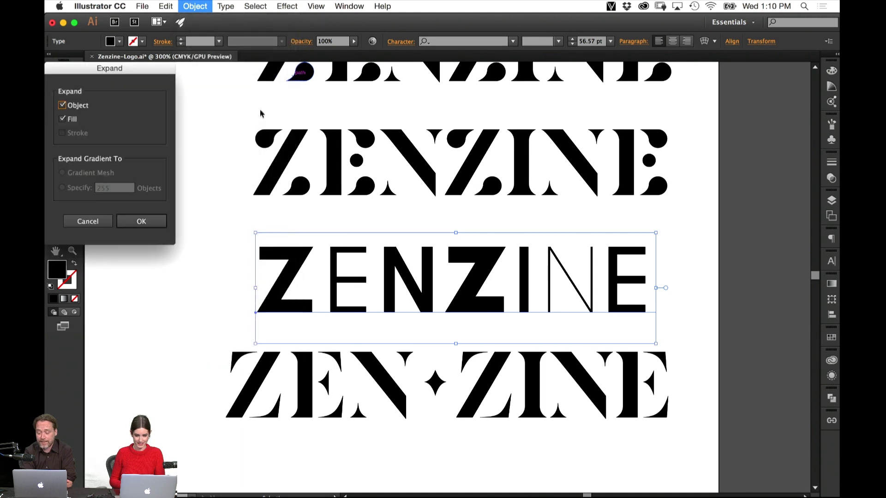
{"action": "key", "text": "Return"}
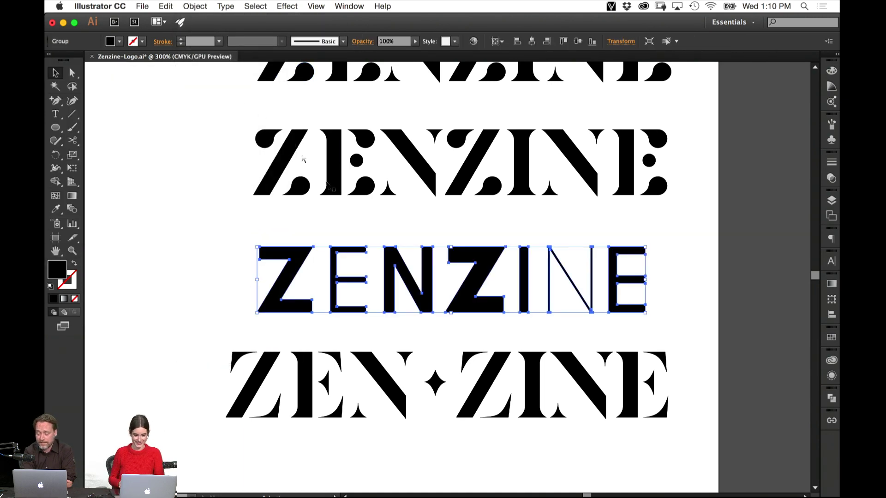
Tighten the star wordmark by nudging ZEN and ZINE toward the star, with the final NE shifted slightly right.
{"action": "scroll", "coordinate": [356, 134], "scroll_direction": "down", "scroll_amount": 4}
{"action": "left_click_drag", "start_coordinate": [163, 254], "coordinate": [381, 396]}
{"action": "key", "text": "Right"}
{"action": "key", "text": "Right"}
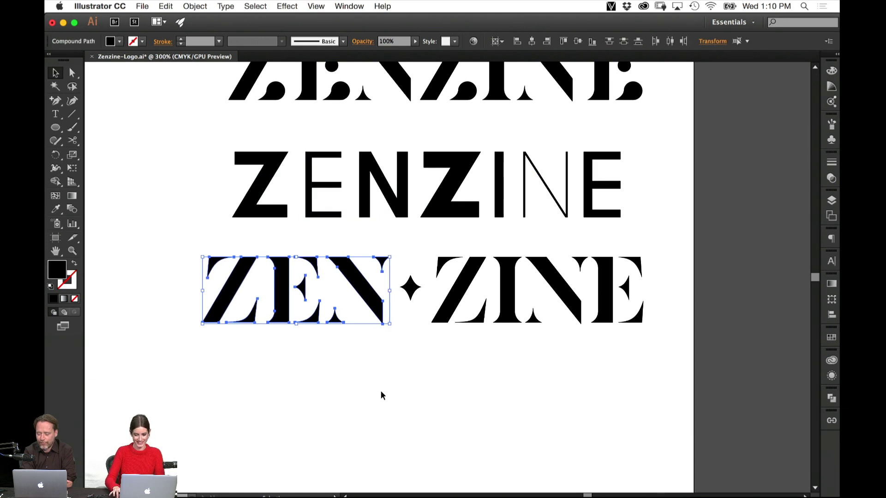
{"action": "left_click_drag", "start_coordinate": [669, 361], "coordinate": [453, 253]}
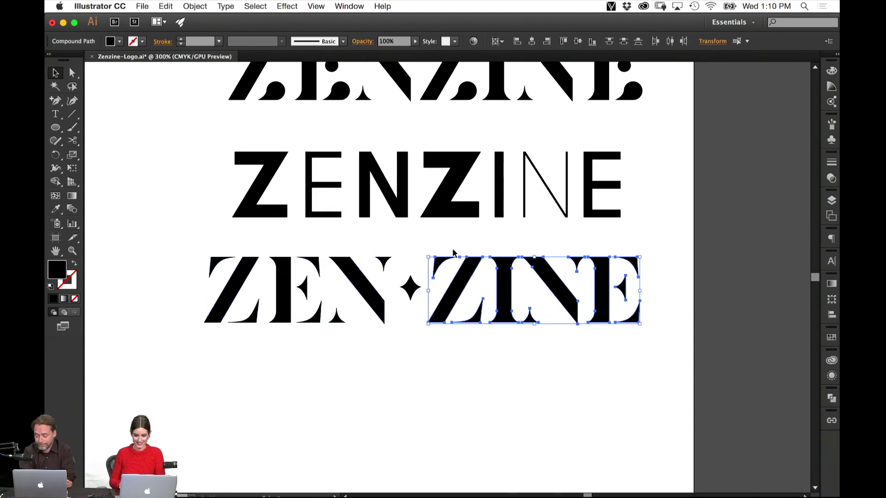
{"action": "left_click", "coordinate": [487, 409]}
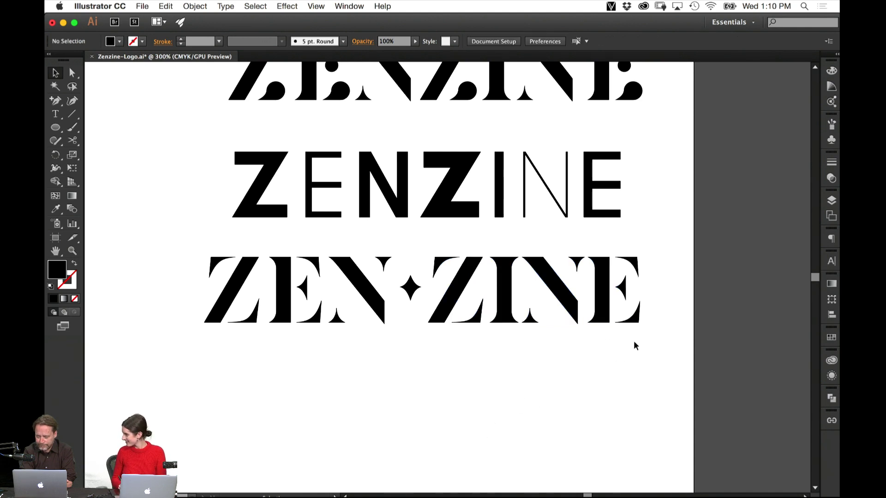
{"action": "left_click_drag", "start_coordinate": [653, 377], "coordinate": [543, 248]}
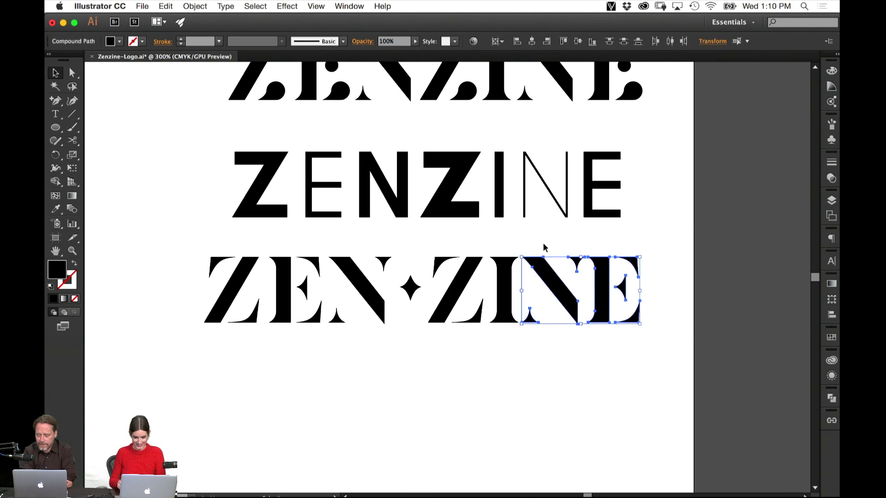
{"action": "left_click", "coordinate": [647, 226]}
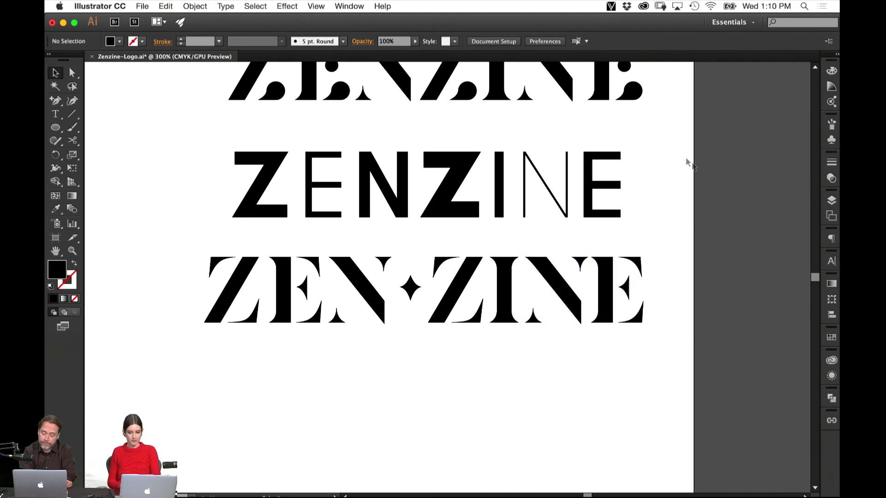
Swap the last two wordmarks, placing the stencil ZEN ZINE directly above the mixed-weight sans-serif ZENZINE with a clear gap between them.
{"action": "left_click_drag", "start_coordinate": [267, 160], "coordinate": [267, 363]}
{"action": "left_click_drag", "start_coordinate": [165, 268], "coordinate": [607, 190]}
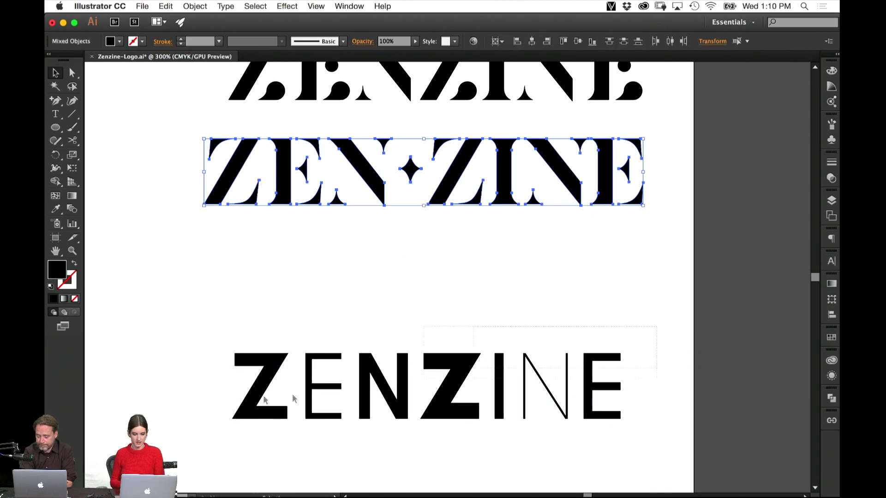
{"action": "left_click", "coordinate": [266, 399]}
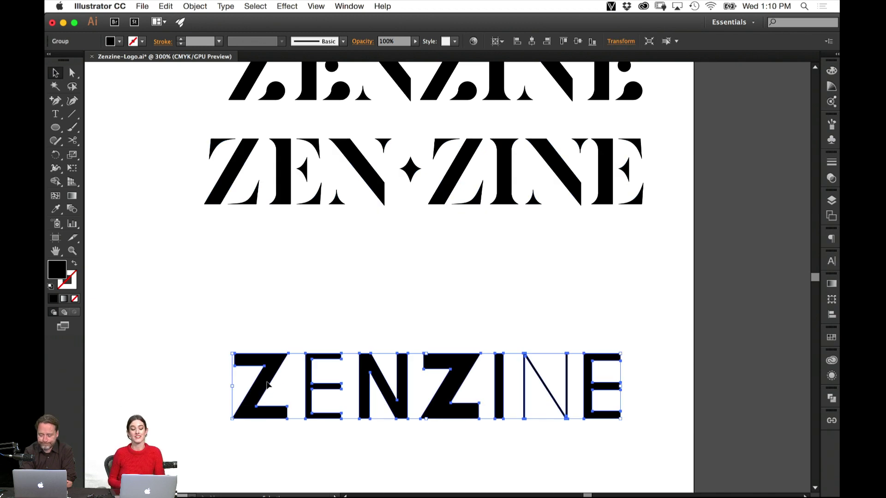
{"action": "left_click_drag", "start_coordinate": [253, 406], "coordinate": [256, 276]}
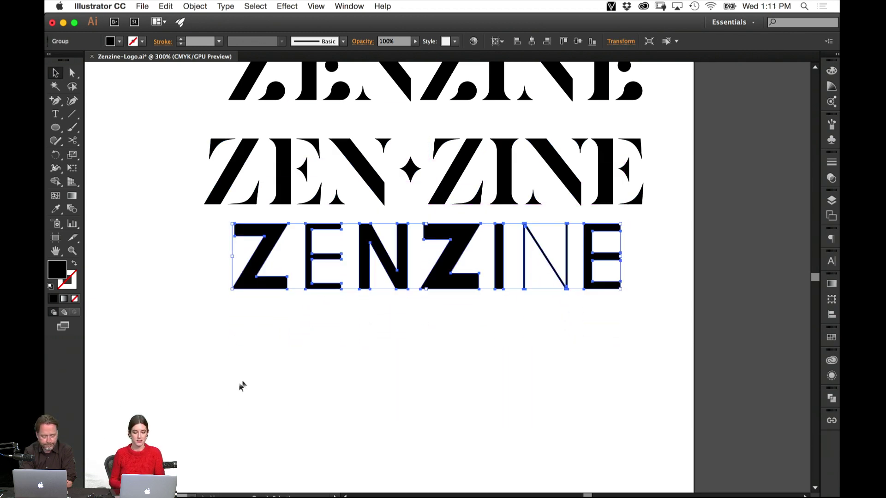
{"action": "key", "text": "Down"}
{"action": "key", "text": "Down"}
{"action": "key", "text": "Down"}
{"action": "key", "text": "Down"}
{"action": "key", "text": "Down"}
{"action": "key", "text": "Down"}
{"action": "key", "text": "Down"}
{"action": "key", "text": "Down"}
{"action": "key", "text": "Down"}
{"action": "key", "text": "Down"}
{"action": "key", "text": "Down"}
{"action": "key", "text": "Down"}
{"action": "key", "text": "Down"}
{"action": "key", "text": "Down"}
{"action": "key", "text": "Down"}
{"action": "key", "text": "Down"}
{"action": "key", "text": "Down"}
{"action": "key", "text": "Down"}
{"action": "key", "text": "Down"}
{"action": "key", "text": "Down"}
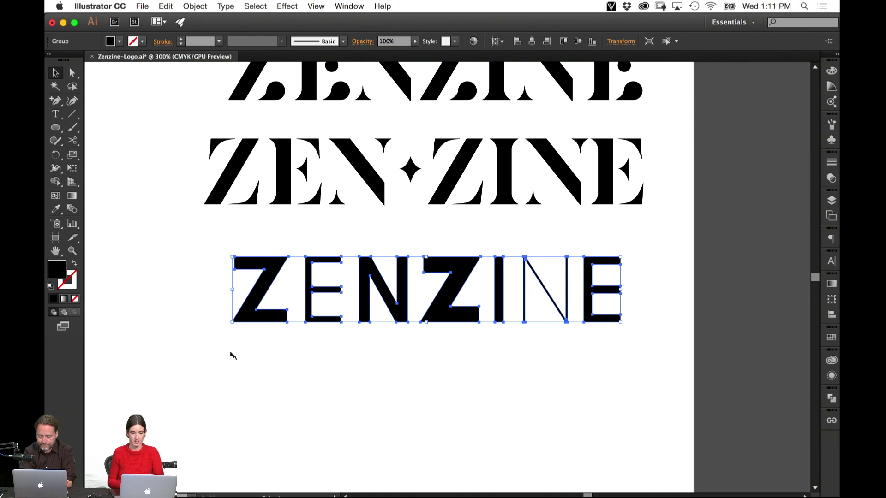
Examine the column of finished logo variations, including the two stencil ZENZINE wordmarks with round terminals.
{"action": "scroll", "coordinate": [664, 296], "scroll_direction": "up", "scroll_amount": 5}
{"action": "key", "text": "super+minus"}
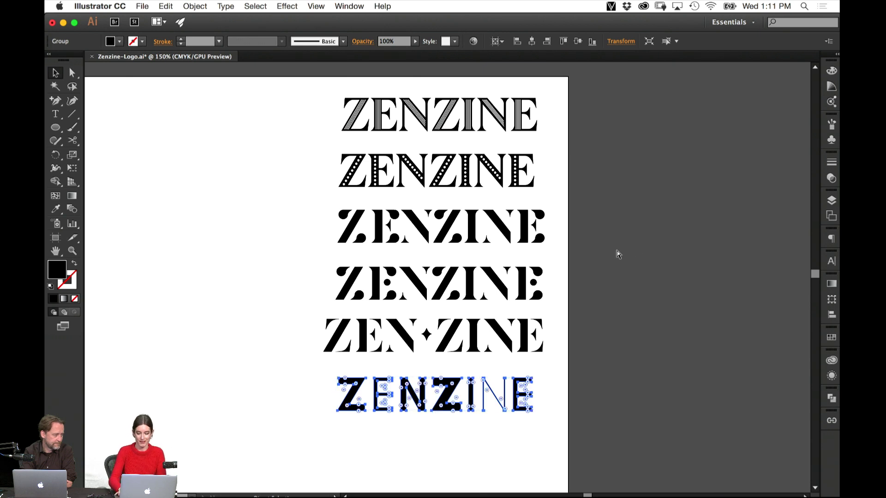
{"action": "key", "text": "super+equal"}
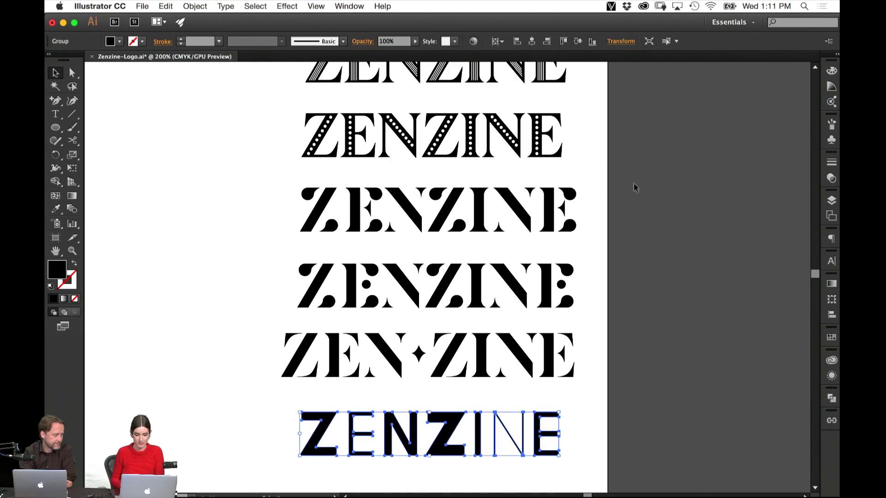
{"action": "left_click", "coordinate": [263, 241]}
{"action": "left_click", "coordinate": [257, 242]}
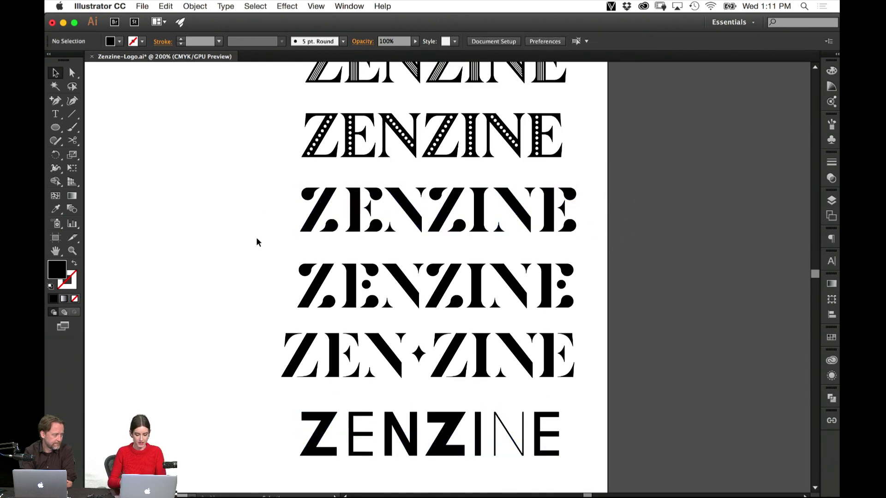
{"action": "key", "text": "super+equal"}
{"action": "key", "text": "super+equal"}
{"action": "left_click_drag", "start_coordinate": [279, 254], "coordinate": [318, 372]}
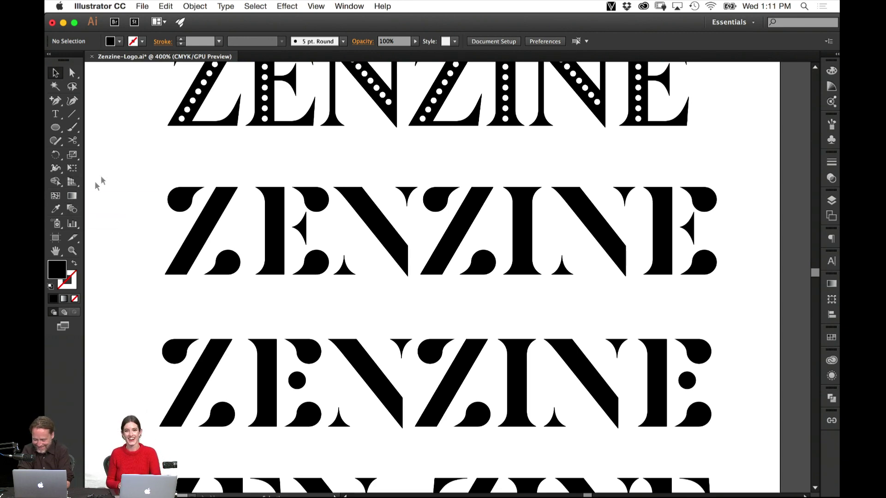
Delete the two leftover serif ZENZINE copies below the bold sans-serif ZENZINE.
{"action": "left_click_drag", "start_coordinate": [146, 254], "coordinate": [728, 239]}
{"action": "left_click_drag", "start_coordinate": [501, 378], "coordinate": [607, 336]}
{"action": "left_click_drag", "start_coordinate": [535, 235], "coordinate": [306, 348]}
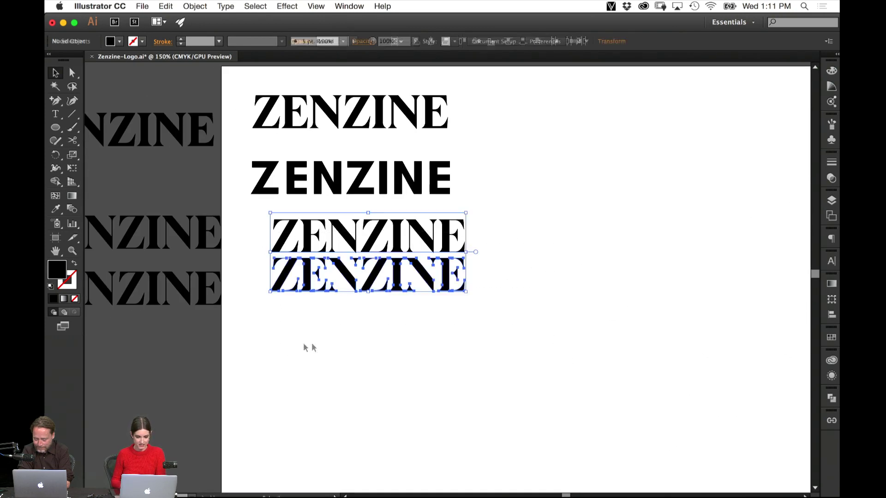
{"action": "key", "text": "Delete"}
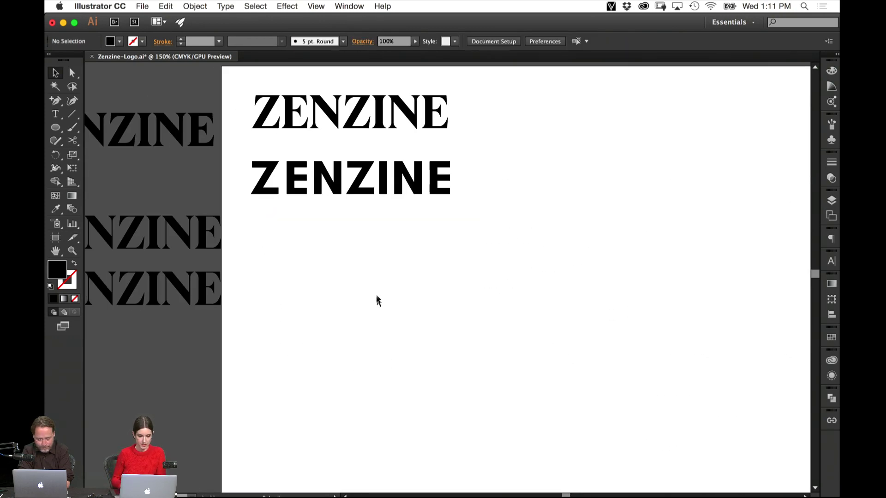
Duplicate the bold sans-serif ZENZINE below itself and set the copy's font to Romana BT Bold.
{"action": "left_click_drag", "start_coordinate": [389, 192], "coordinate": [396, 301], "text": "alt"}
{"action": "key", "text": "t"}
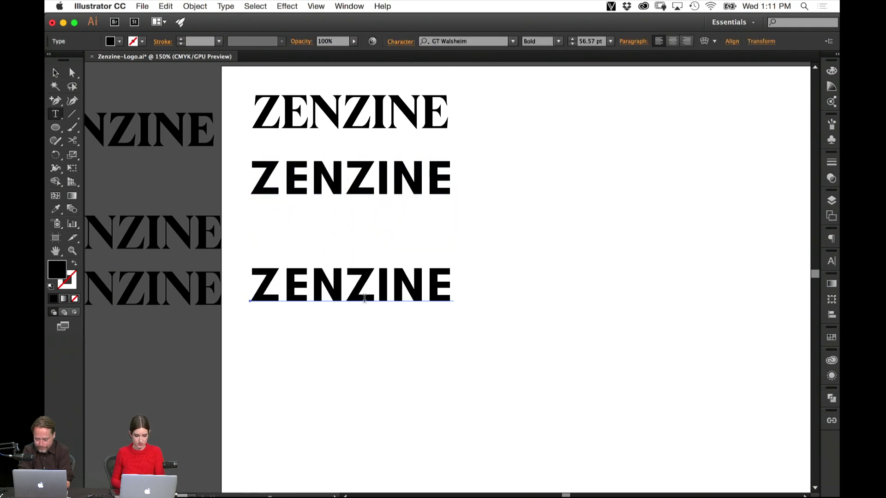
{"action": "double_click", "coordinate": [363, 314]}
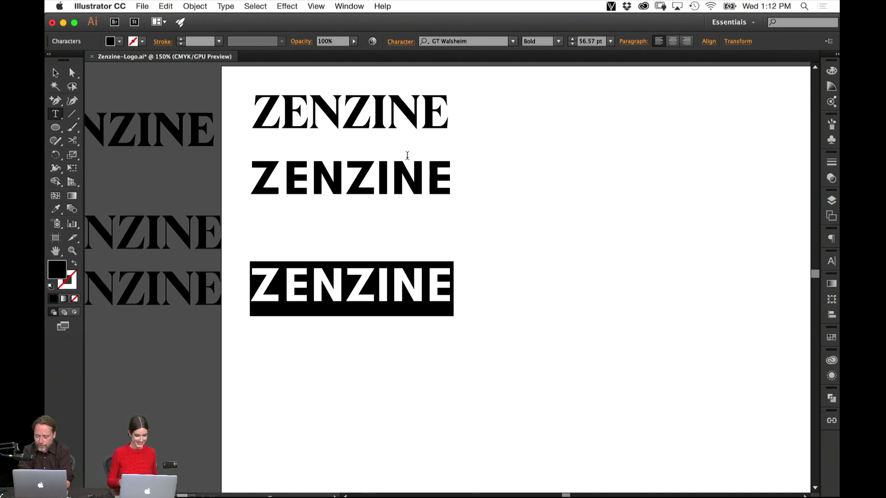
{"action": "left_click", "coordinate": [471, 41]}
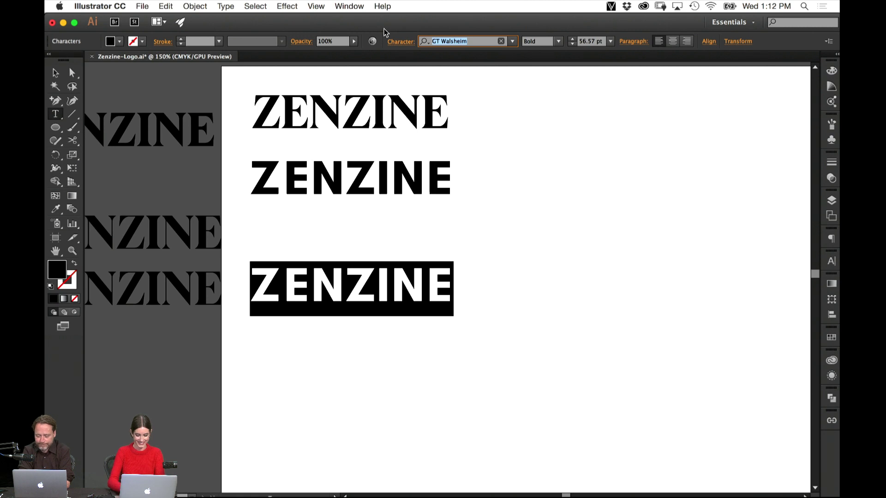
{"action": "type", "text": "ROMANA"}
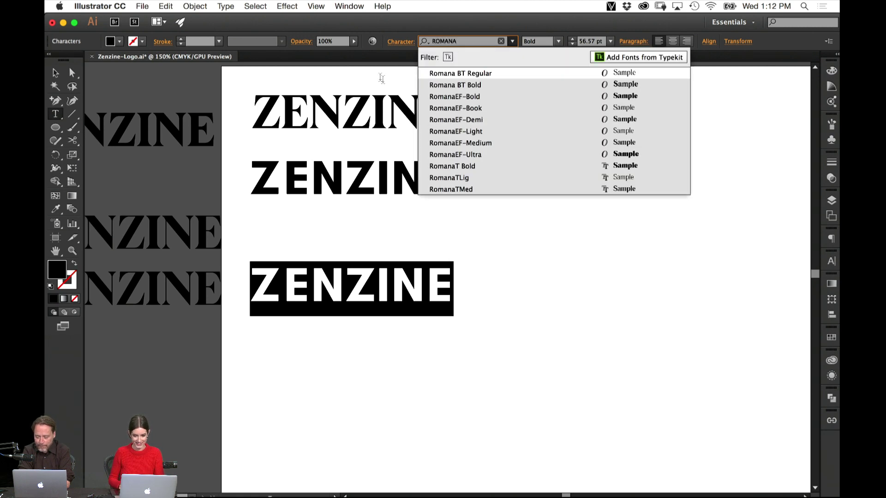
{"action": "key", "text": "Down"}
{"action": "key", "text": "Return"}
{"action": "key", "text": "Escape"}
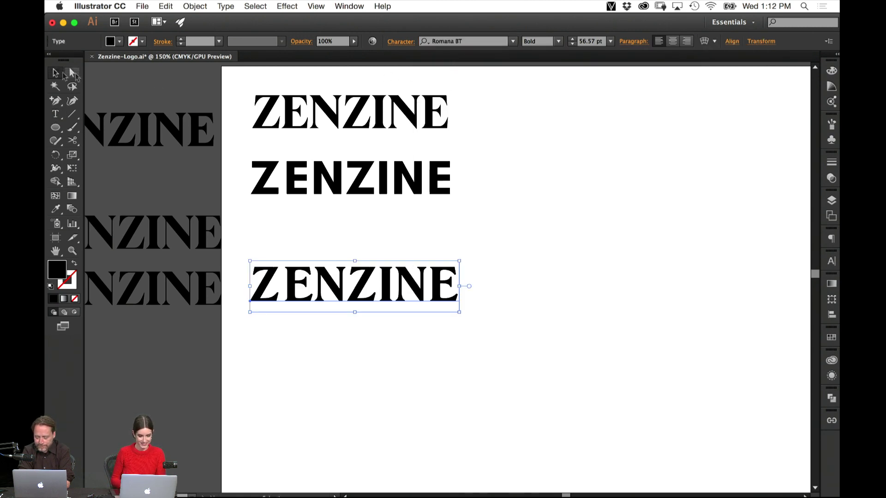
Move the Romana BT ZENZINE up, closer to the bold sans-serif ZENZINE above it.
{"action": "left_click", "coordinate": [603, 283]}
{"action": "left_click_drag", "start_coordinate": [445, 300], "coordinate": [447, 264]}
{"action": "left_click", "coordinate": [491, 267]}
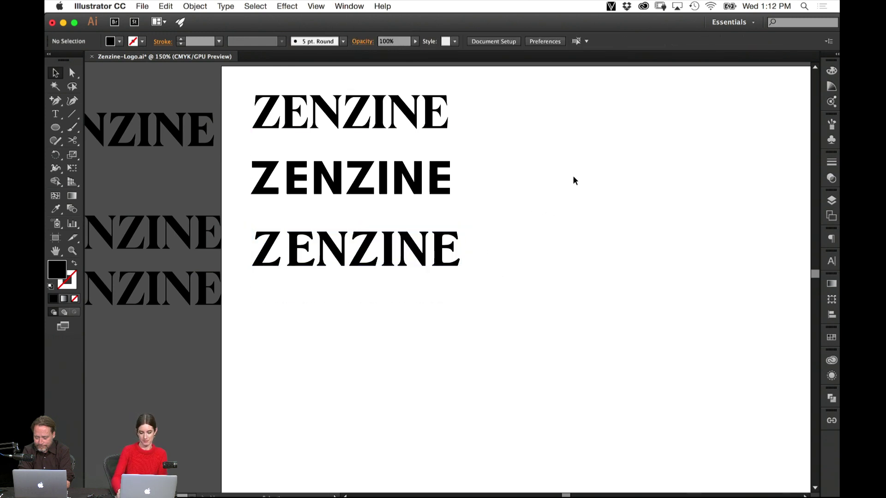
Try a mixed-case version by duplicating the Romana BT wordmark below itself and retyping it as Zenzine, and delete that copy.
{"action": "key", "text": "super+equal"}
{"action": "key", "text": "super+equal"}
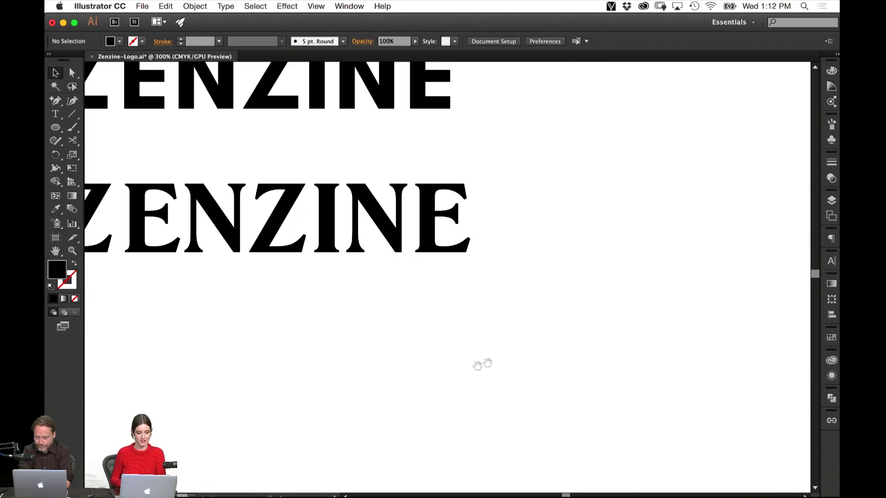
{"action": "left_click_drag", "start_coordinate": [480, 366], "coordinate": [644, 335]}
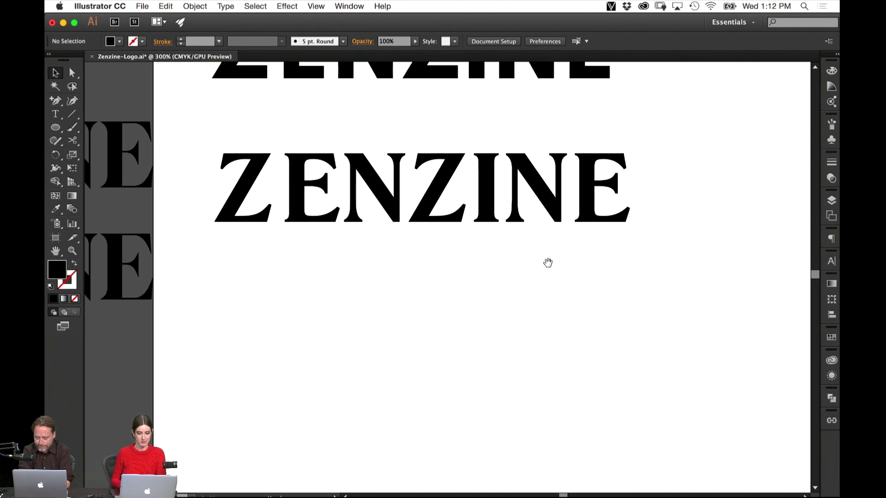
{"action": "double_click", "coordinate": [521, 217]}
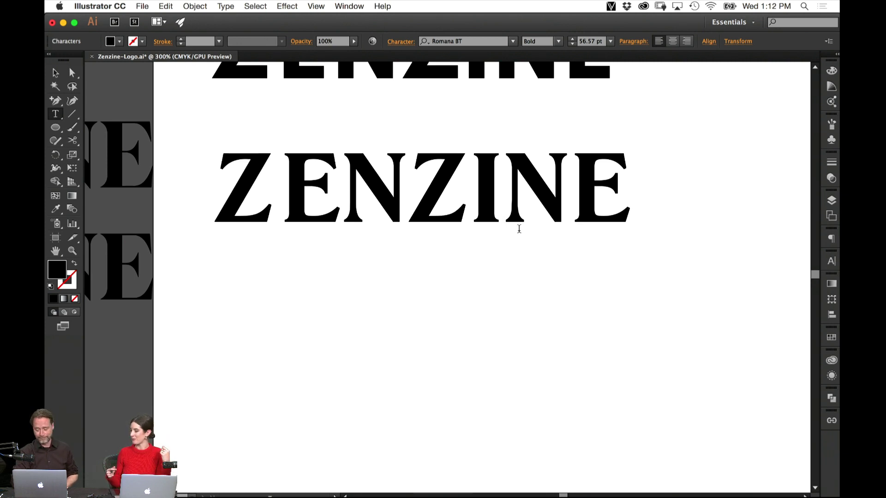
{"action": "key", "text": "Escape"}
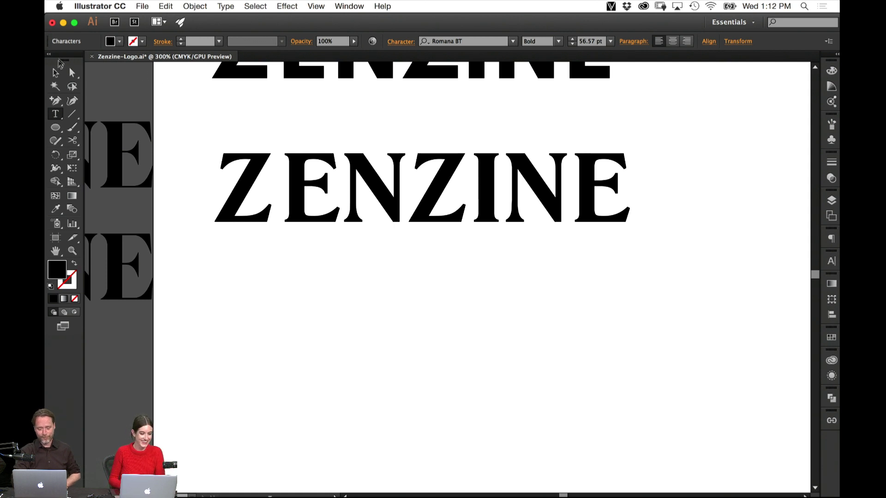
{"action": "left_click_drag", "start_coordinate": [466, 200], "coordinate": [466, 347]}
{"action": "key", "text": "t"}
{"action": "double_click", "coordinate": [458, 335]}
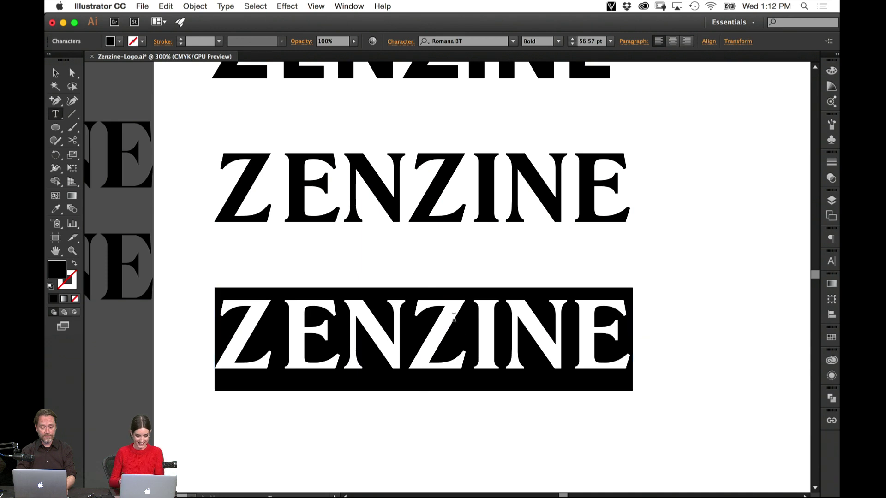
{"action": "type", "text": "Z"}
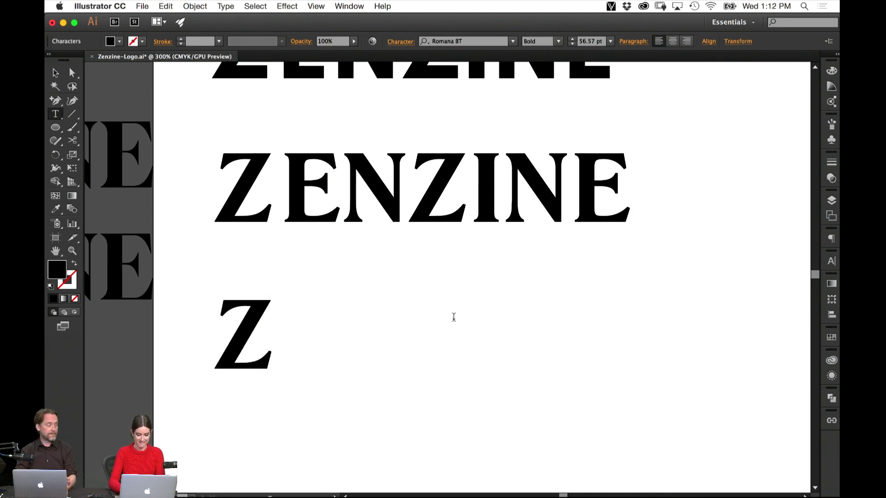
{"action": "type", "text": "enzine"}
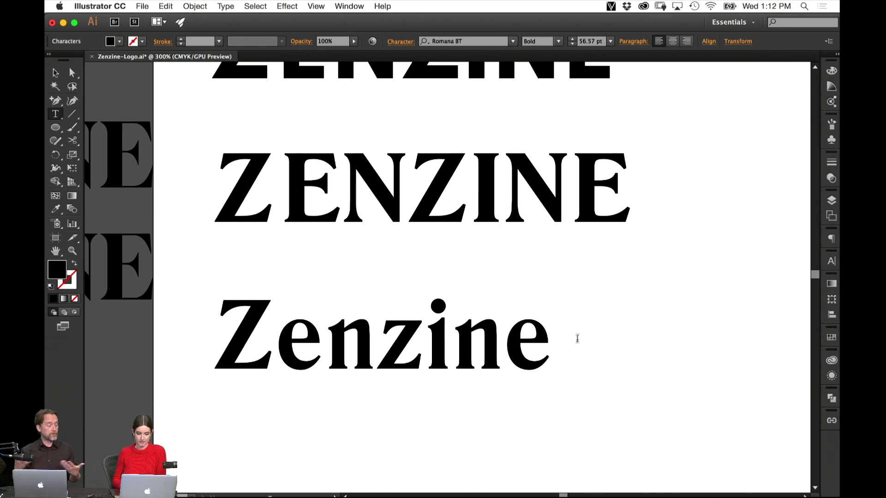
{"action": "left_click_drag", "start_coordinate": [577, 340], "coordinate": [114, 343]}
{"action": "left_click", "coordinate": [57, 72]}
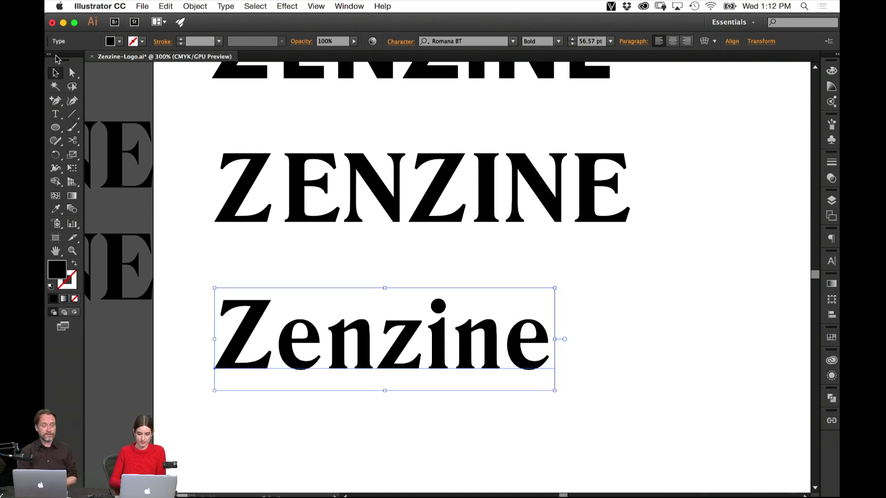
{"action": "key", "text": "Delete"}
Duplicate the Romana BT Bold ZENZINE below itself and set the copy's font style to Regular.
{"action": "left_click_drag", "start_coordinate": [447, 184], "coordinate": [444, 288]}
{"action": "key", "text": "super+z"}
{"action": "left_click_drag", "start_coordinate": [448, 184], "coordinate": [441, 304]}
{"action": "key", "text": "t"}
{"action": "double_click", "coordinate": [437, 329]}
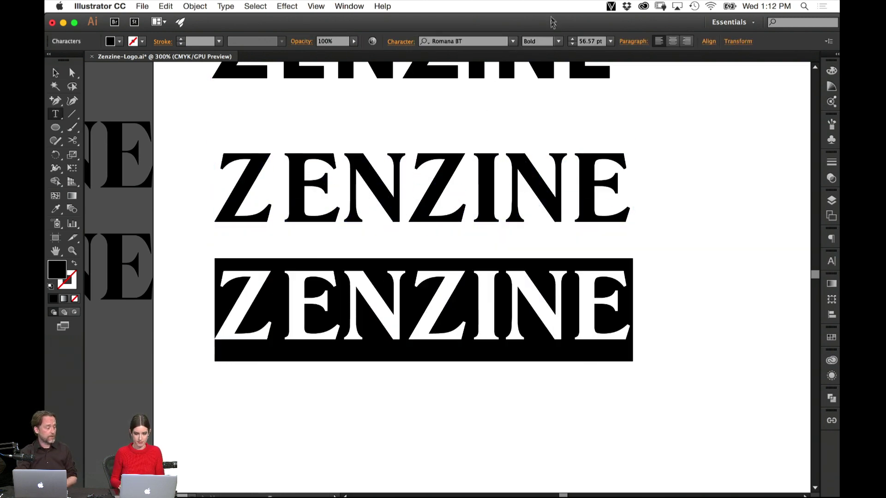
{"action": "left_click", "coordinate": [557, 42]}
{"action": "left_click", "coordinate": [545, 54]}
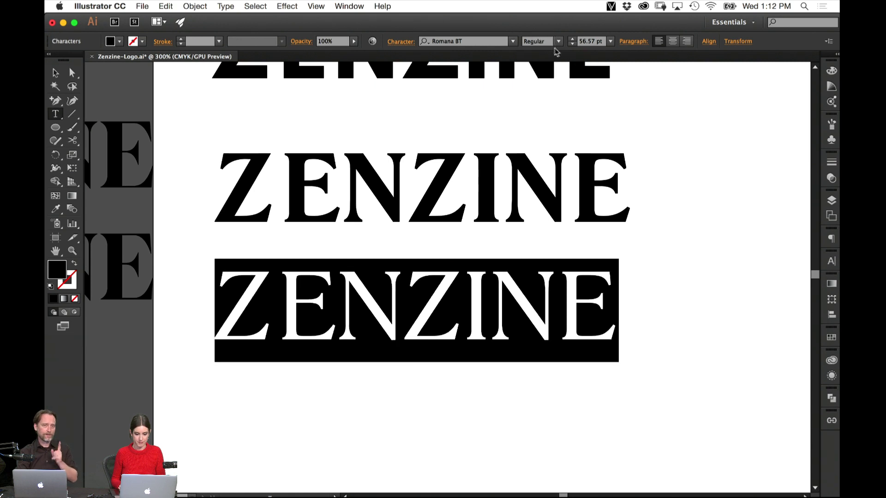
Try RomanaEF-Demi on the lower ZENZINE copy, and settle on RomanaEF-Medium as its font.
{"action": "left_click", "coordinate": [512, 42]}
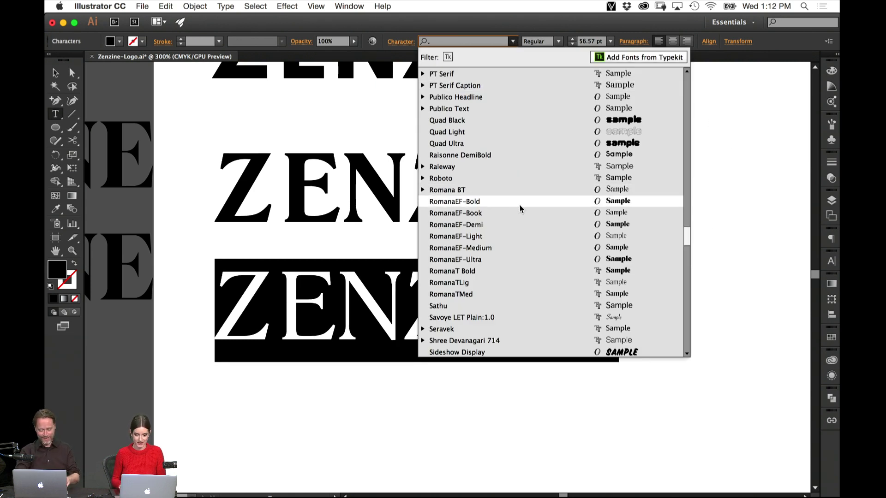
{"action": "left_click", "coordinate": [515, 225]}
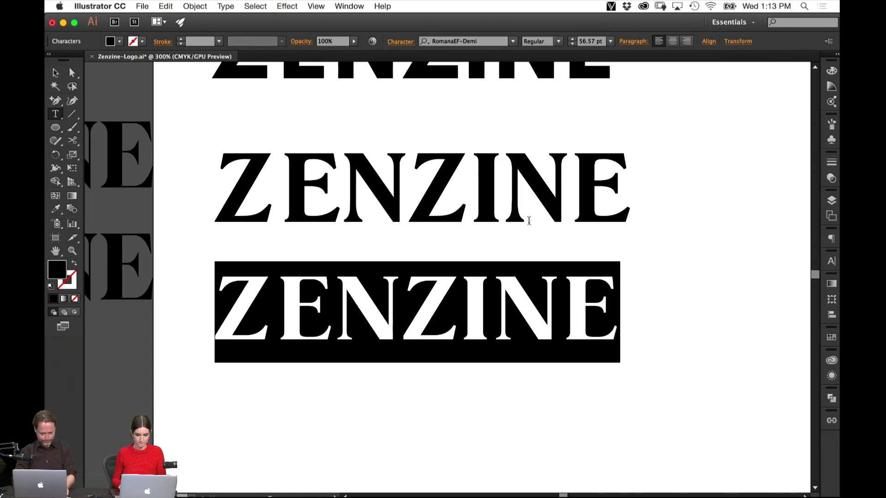
{"action": "left_click", "coordinate": [513, 42]}
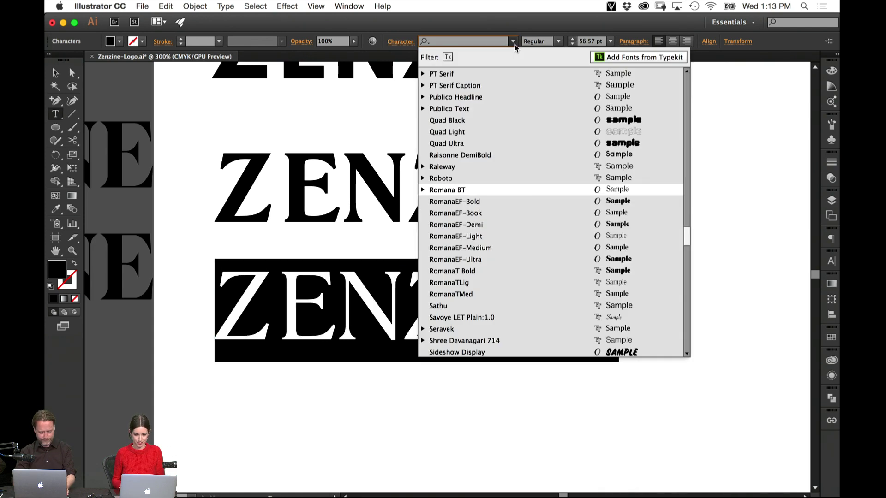
{"action": "left_click", "coordinate": [493, 248]}
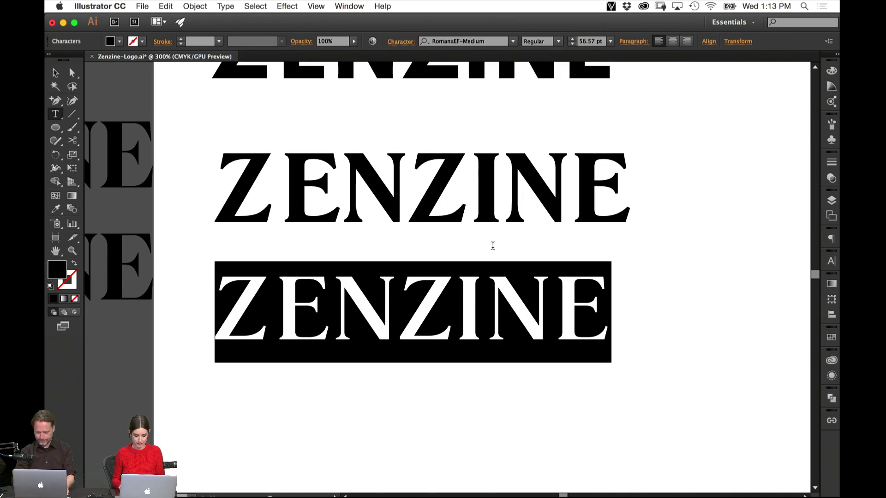
Duplicate the RomanaEF-Medium ZENZINE wordmark directly below itself.
{"action": "key", "text": "Escape"}
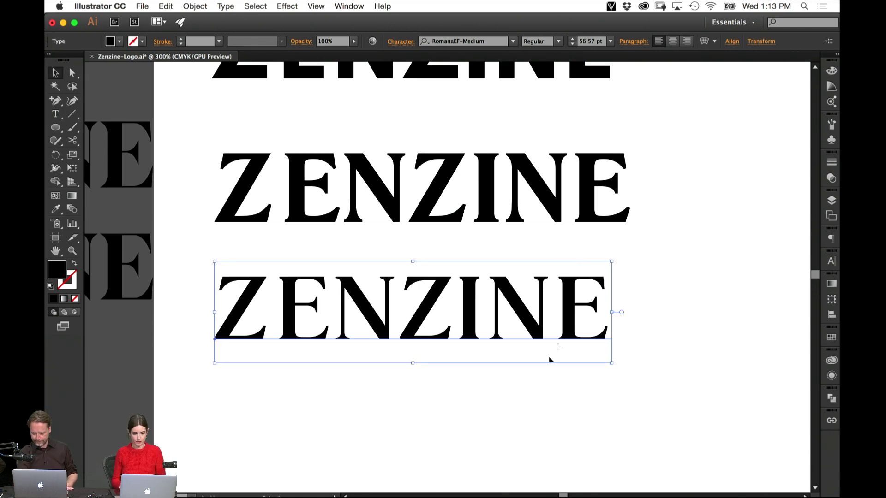
{"action": "left_click", "coordinate": [443, 420]}
{"action": "left_click_drag", "start_coordinate": [443, 419], "coordinate": [448, 310]}
{"action": "key", "text": "super+a"}
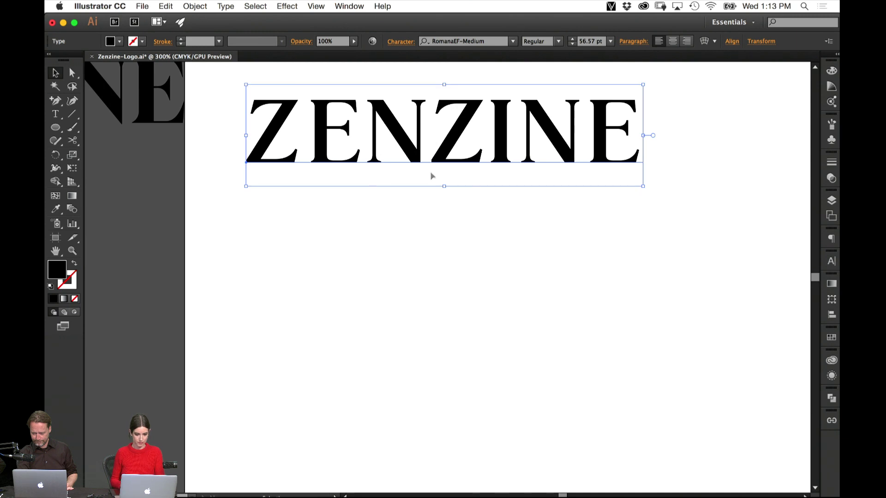
{"action": "left_click_drag", "start_coordinate": [450, 160], "coordinate": [450, 288]}
Set the font of the lower ZENZINE copy to Isar Display.
{"action": "double_click", "coordinate": [445, 267]}
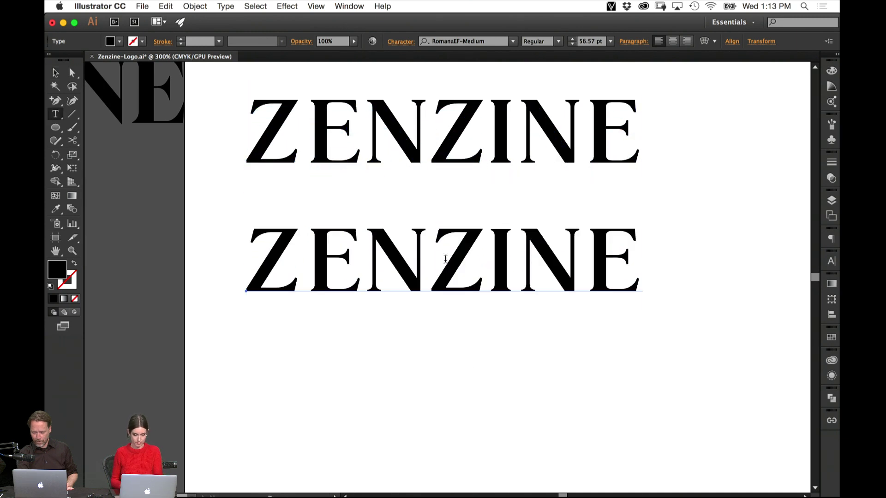
{"action": "key", "text": "super+a"}
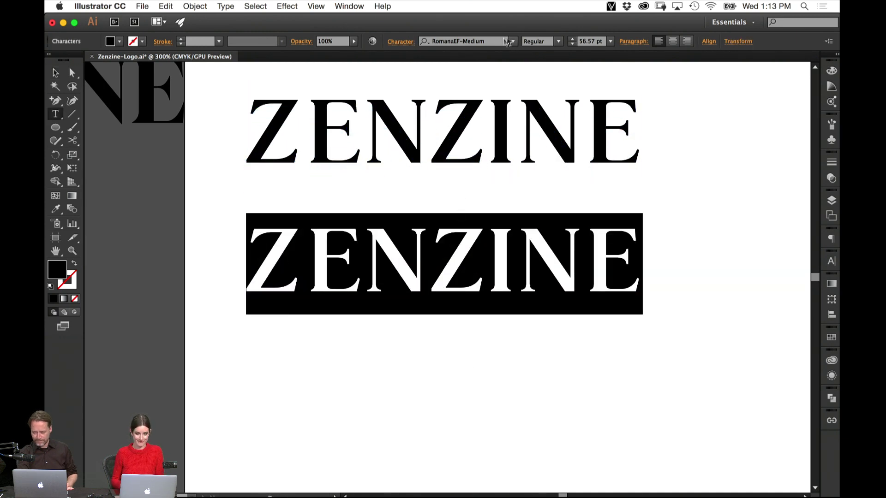
{"action": "left_click", "coordinate": [489, 41]}
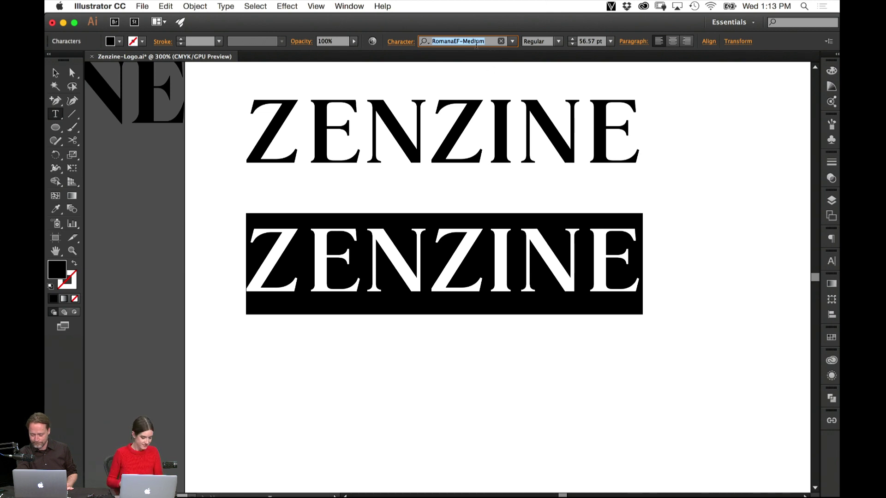
{"action": "type", "text": "Isar"}
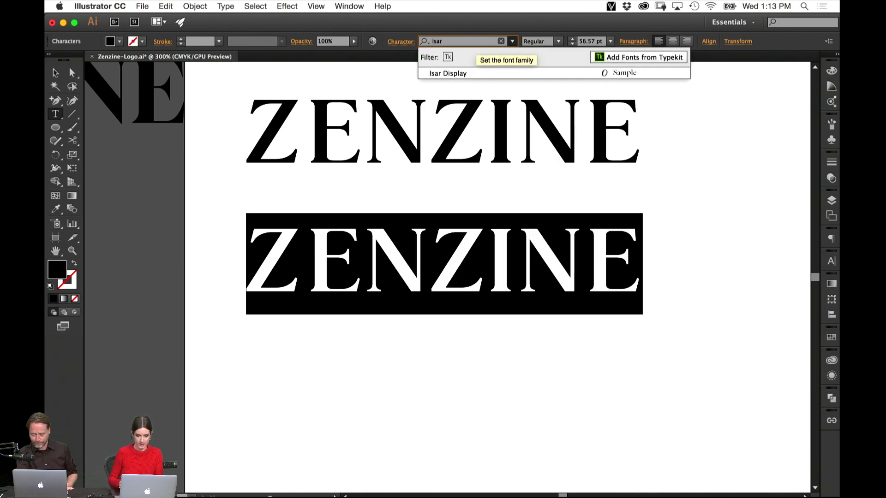
{"action": "left_click", "coordinate": [466, 74]}
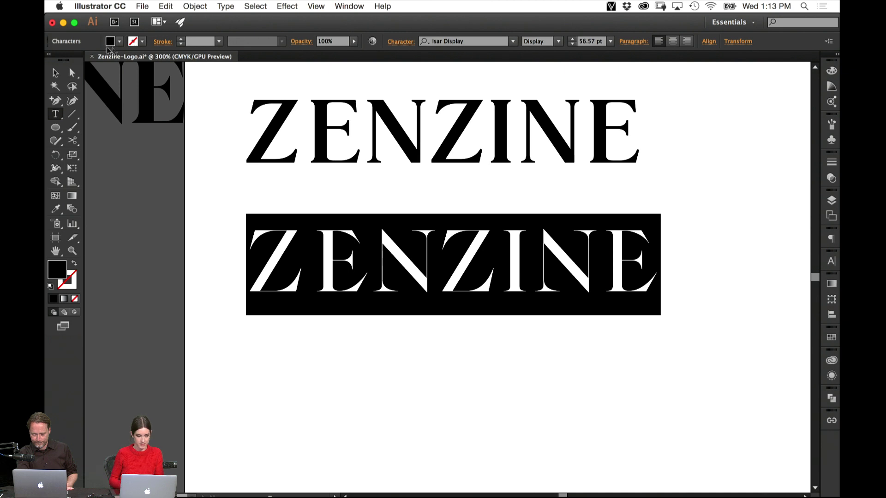
{"action": "left_click", "coordinate": [56, 72]}
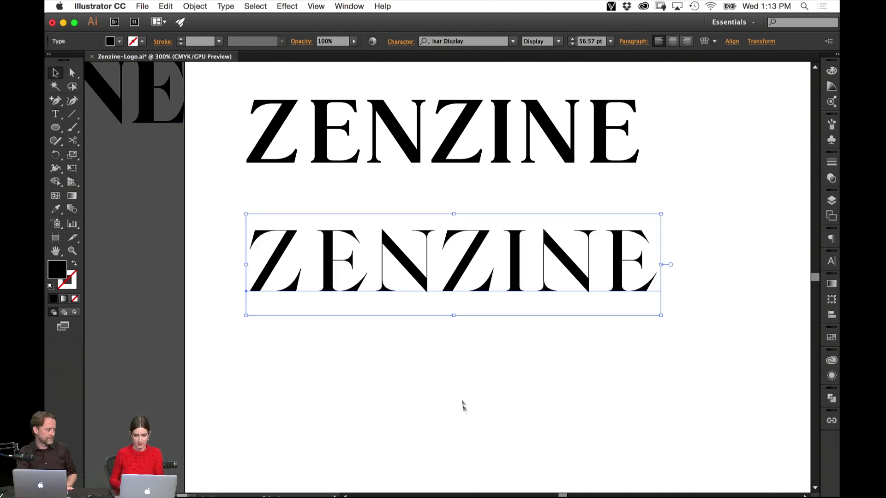
Try a mixed-case version by duplicating the Isar Display wordmark below itself and retyping it as Zenzine, and clear that copy.
{"action": "left_click_drag", "start_coordinate": [481, 419], "coordinate": [472, 354]}
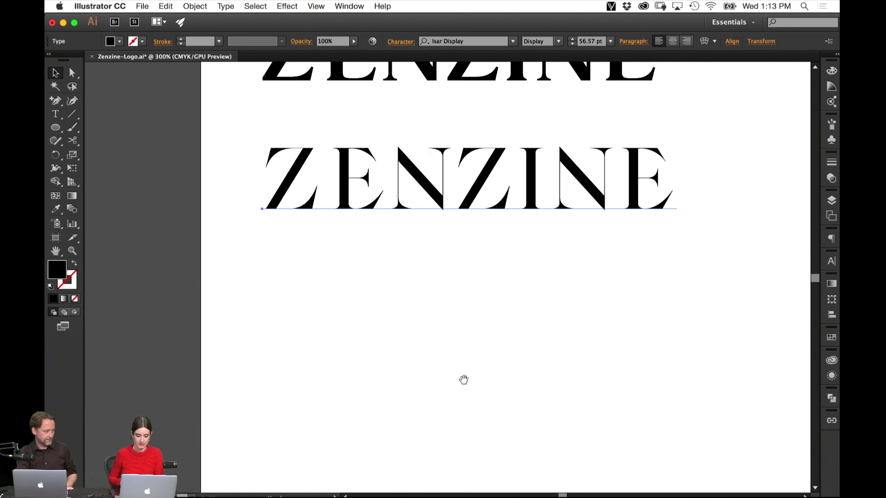
{"action": "key", "text": "space"}
{"action": "left_click_drag", "start_coordinate": [498, 182], "coordinate": [489, 279]}
{"action": "key", "text": "t"}
{"action": "double_click", "coordinate": [485, 275]}
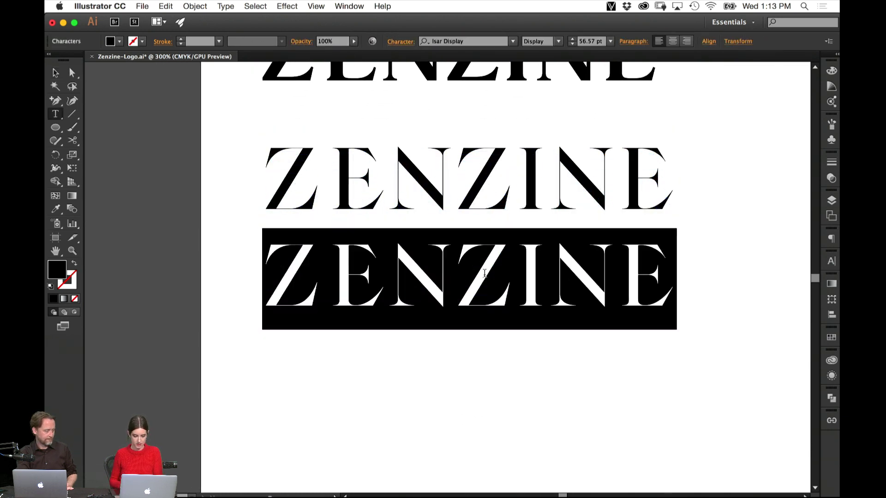
{"action": "type", "text": "Zen"}
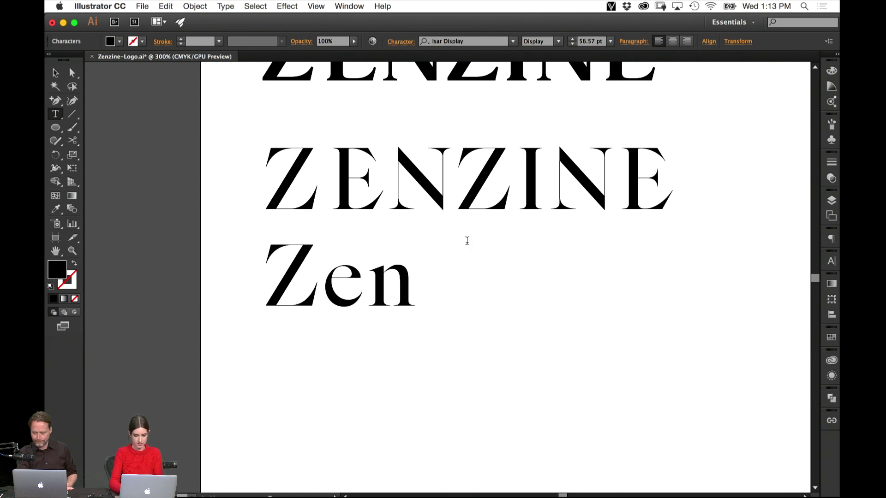
{"action": "type", "text": "zine"}
{"action": "key", "text": "BackSpace"}
{"action": "key", "text": "BackSpace"}
{"action": "key", "text": "BackSpace"}
{"action": "key", "text": "BackSpace"}
{"action": "key", "text": "BackSpace"}
{"action": "key", "text": "BackSpace"}
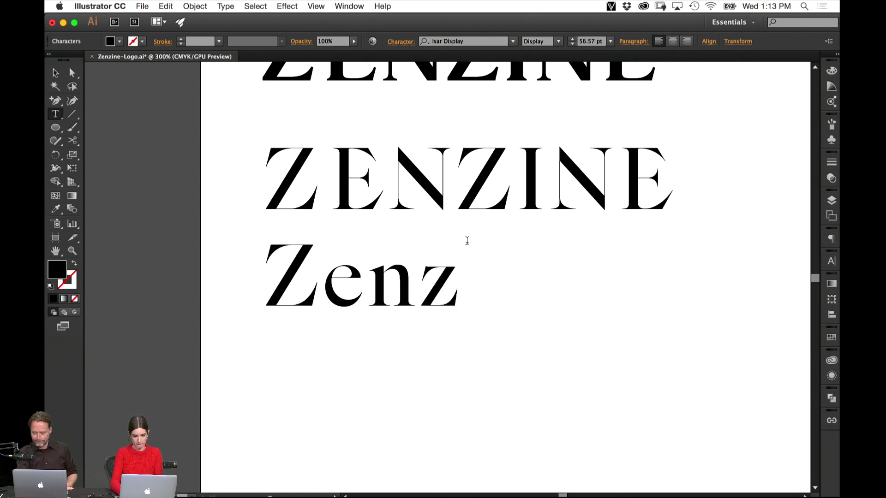
{"action": "key", "text": "BackSpace"}
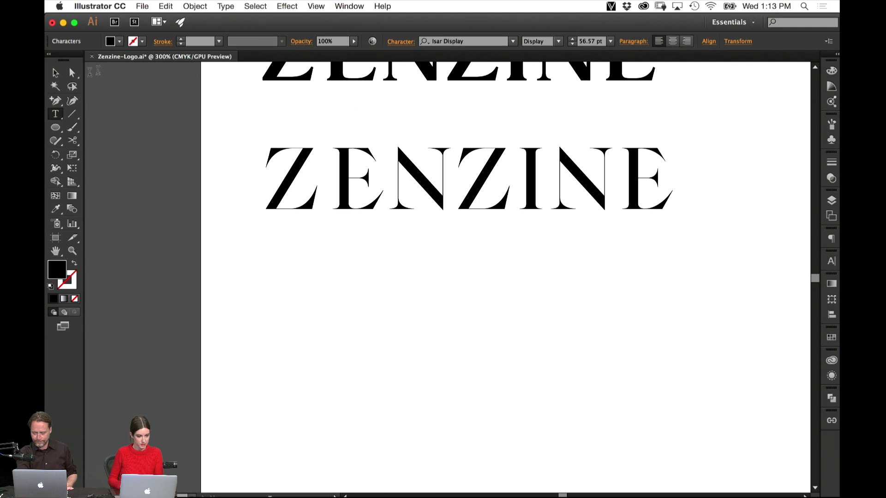
{"action": "left_click", "coordinate": [54, 73]}
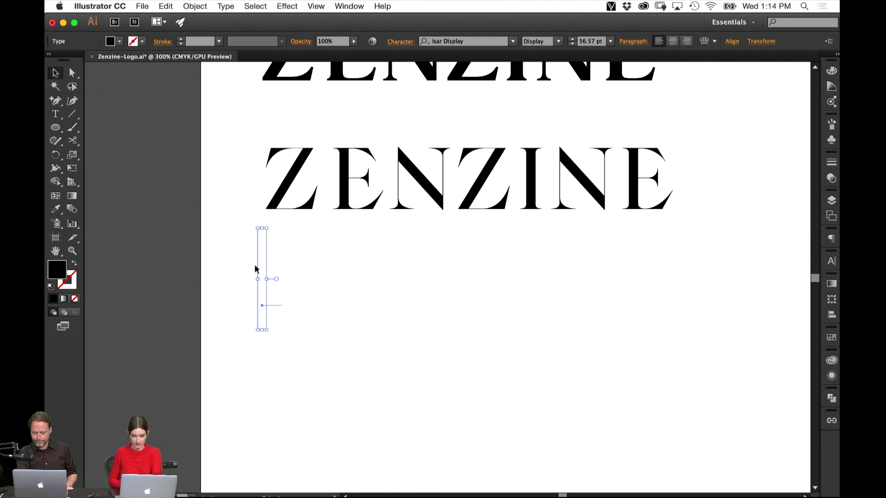
{"action": "left_click", "coordinate": [255, 269]}
Duplicate the Isar Display ZENZINE below itself and replace the copy's text with R.
{"action": "left_click_drag", "start_coordinate": [387, 202], "coordinate": [392, 332]}
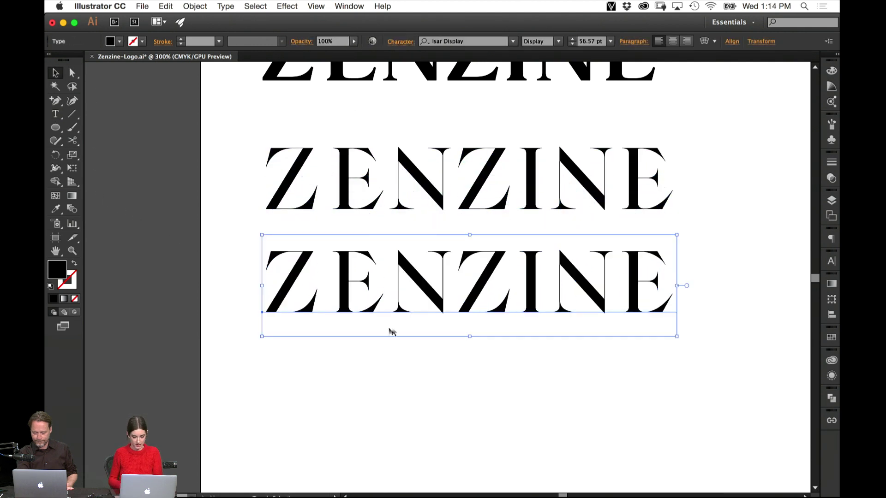
{"action": "key", "text": "t"}
{"action": "left_click", "coordinate": [412, 288]}
{"action": "key", "text": "super+a"}
{"action": "type", "text": "R"}
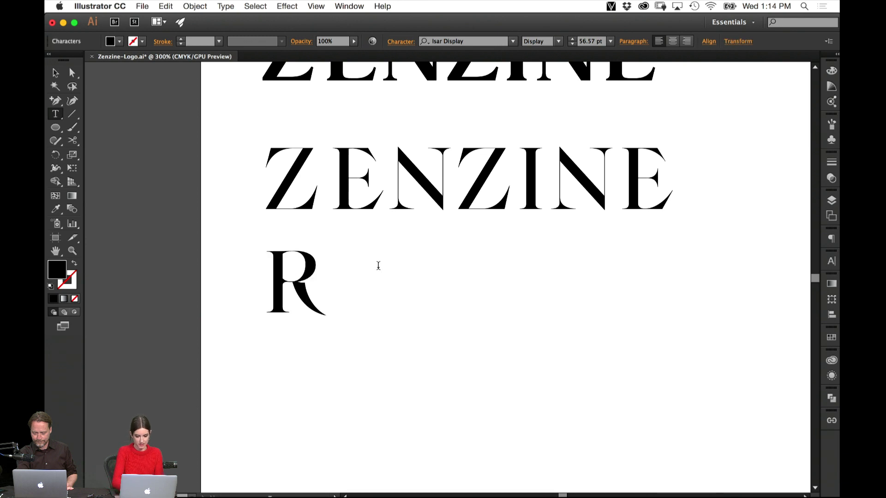
{"action": "left_click", "coordinate": [55, 73]}
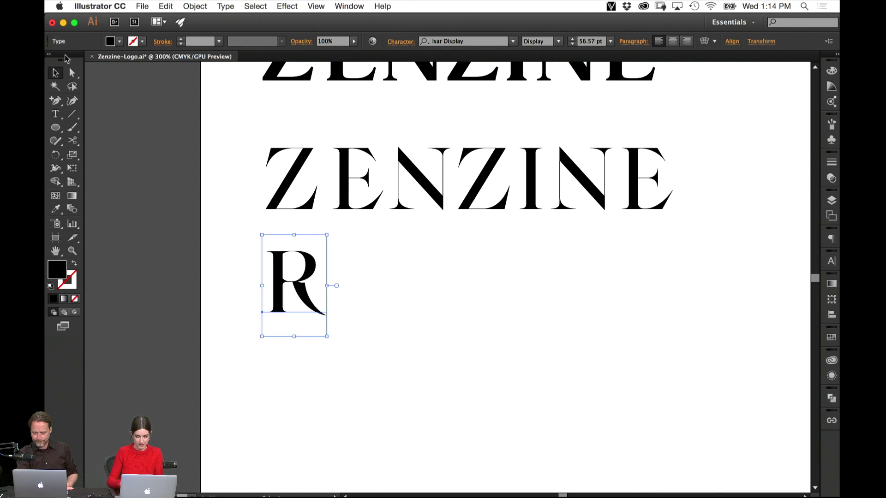
Append S and Q to the R sample so it reads RSQ.
{"action": "key", "text": "super+equal"}
{"action": "key", "text": "super+equal"}
{"action": "key", "text": "super+equal"}
{"action": "scroll", "coordinate": [277, 237], "scroll_direction": "left", "scroll_amount": 10}
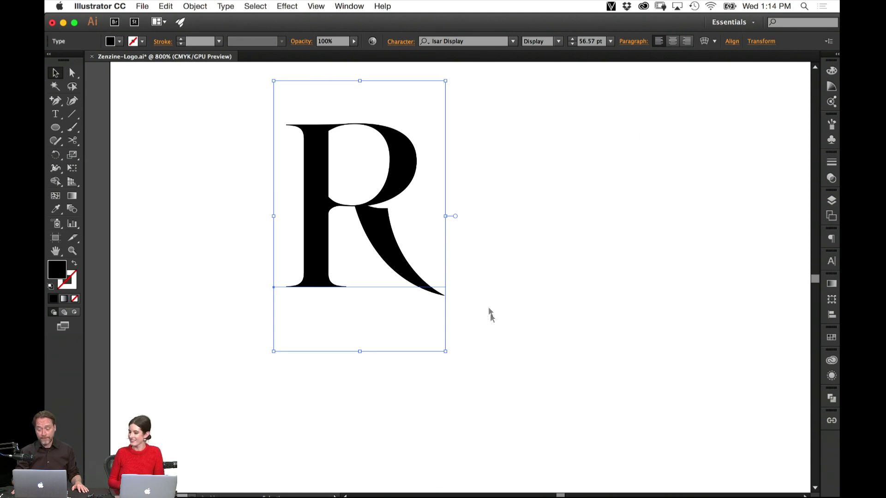
{"action": "left_click", "coordinate": [513, 251]}
{"action": "key", "text": "t"}
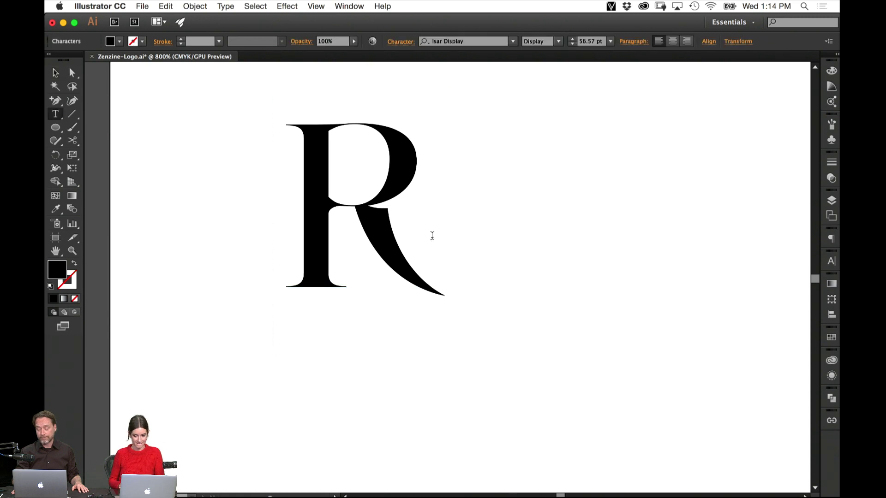
{"action": "left_click", "coordinate": [431, 236]}
{"action": "type", "text": "S"}
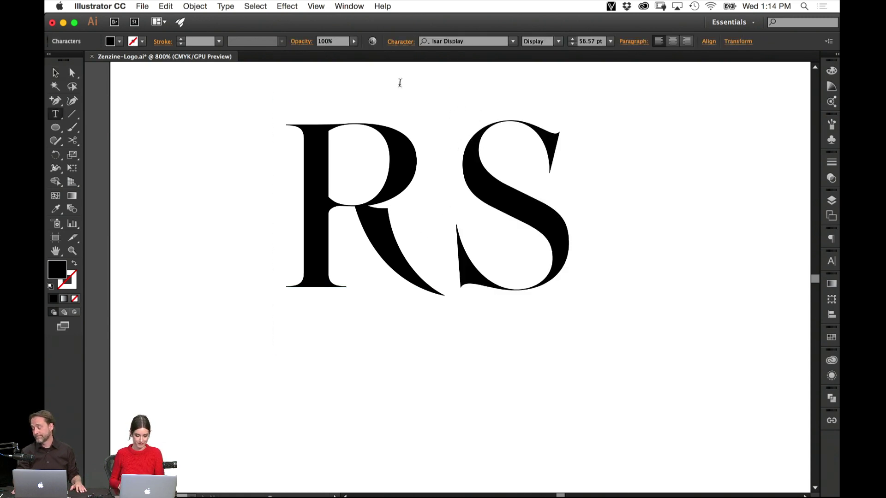
{"action": "type", "text": "Q"}
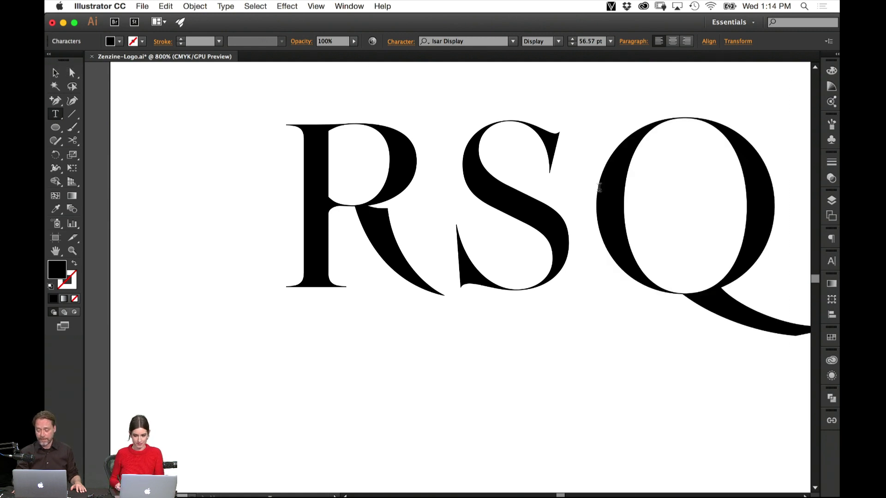
{"action": "left_click", "coordinate": [55, 73]}
Move the RSQ letter sample off the artboard, to the left of the Isar Display ZENZINE.
{"action": "left_click_drag", "start_coordinate": [604, 232], "coordinate": [483, 241]}
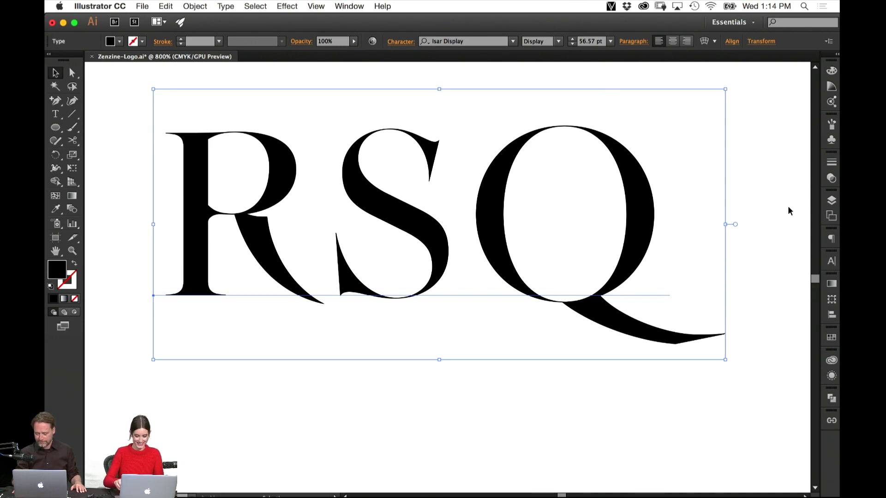
{"action": "key", "text": "super+minus"}
{"action": "key", "text": "super+minus"}
{"action": "key", "text": "super+minus"}
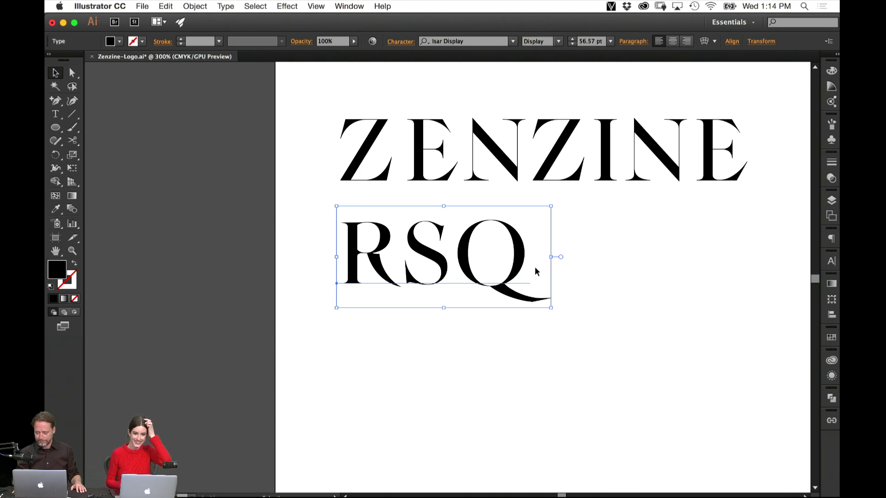
{"action": "left_click_drag", "start_coordinate": [526, 279], "coordinate": [223, 178]}
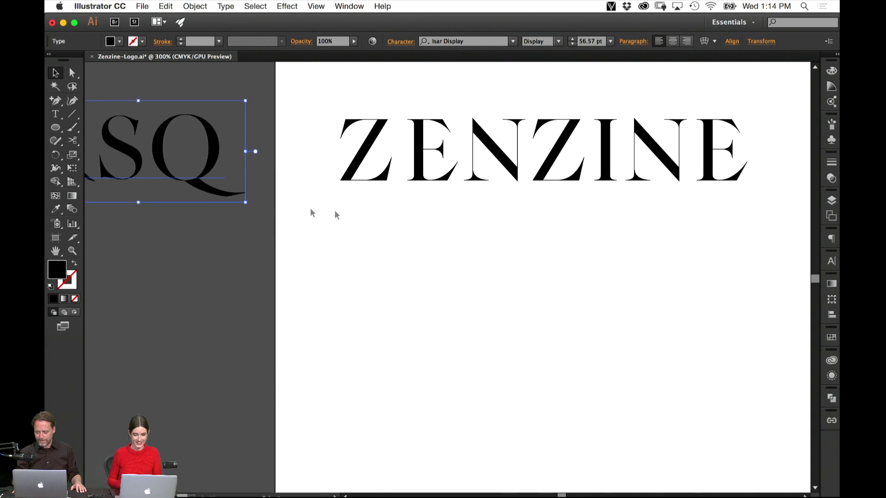
Set the kerning of the whole Isar Display ZENZINE wordmark to 0.
{"action": "triple_click", "coordinate": [615, 174]}
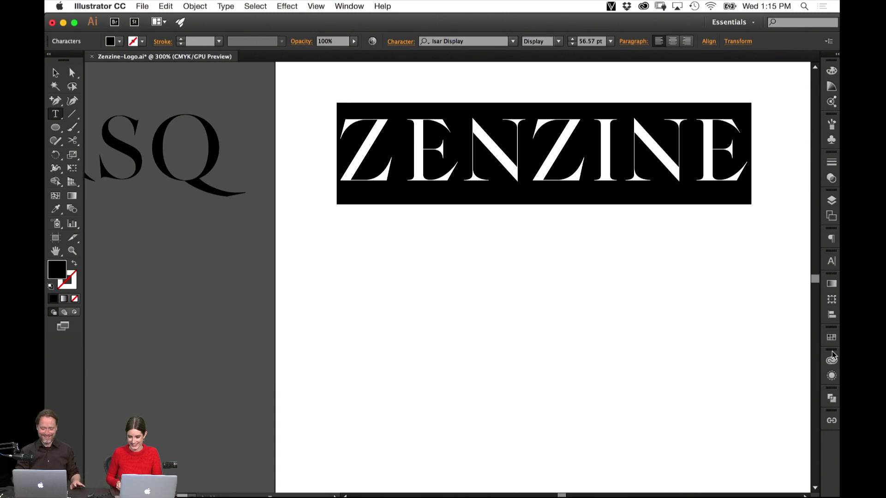
{"action": "left_click", "coordinate": [832, 261]}
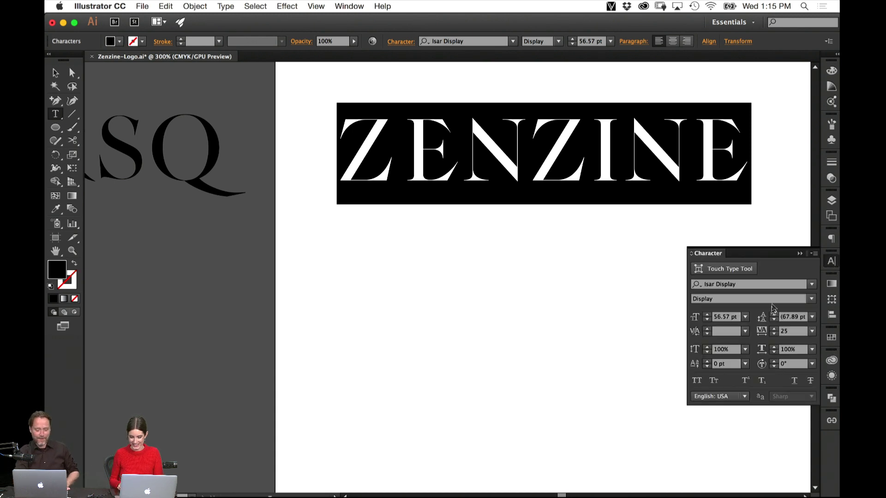
{"action": "left_click", "coordinate": [744, 332]}
{"action": "left_click", "coordinate": [756, 234]}
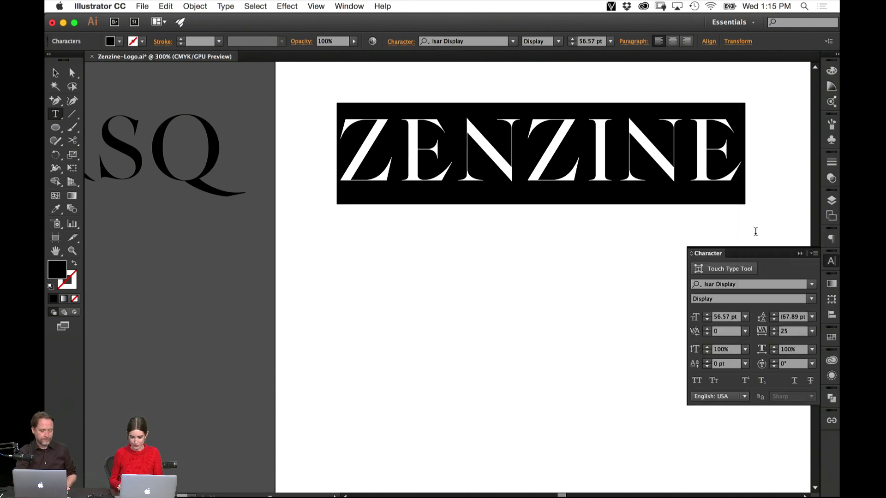
{"action": "left_click", "coordinate": [745, 332]}
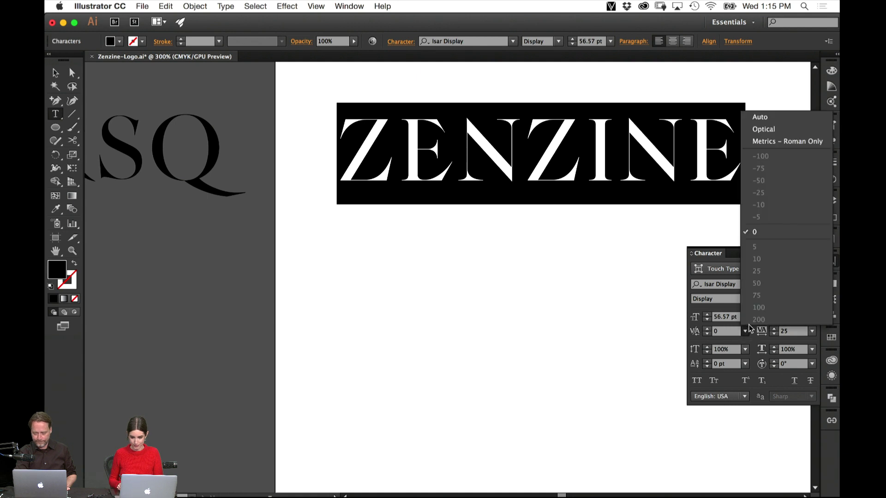
{"action": "left_click", "coordinate": [618, 153]}
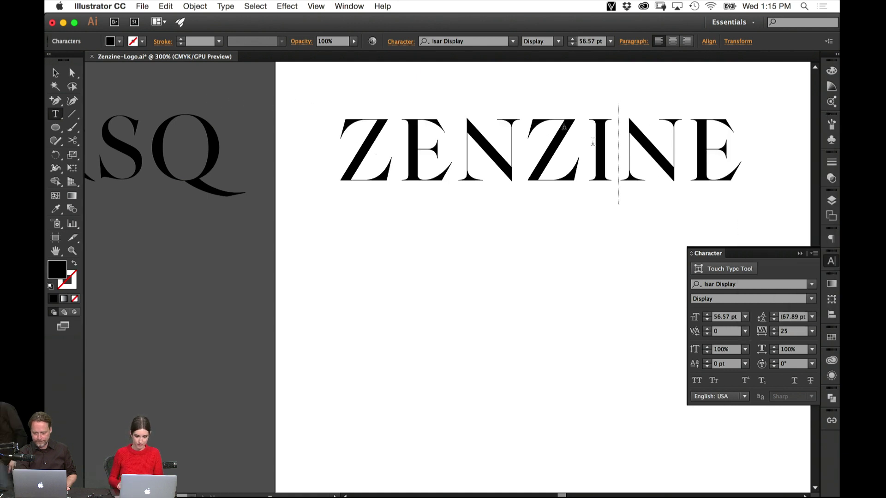
Set the tracking of the Isar Display ZENZINE to -10 and deselect the wordmark.
{"action": "double_click", "coordinate": [623, 156]}
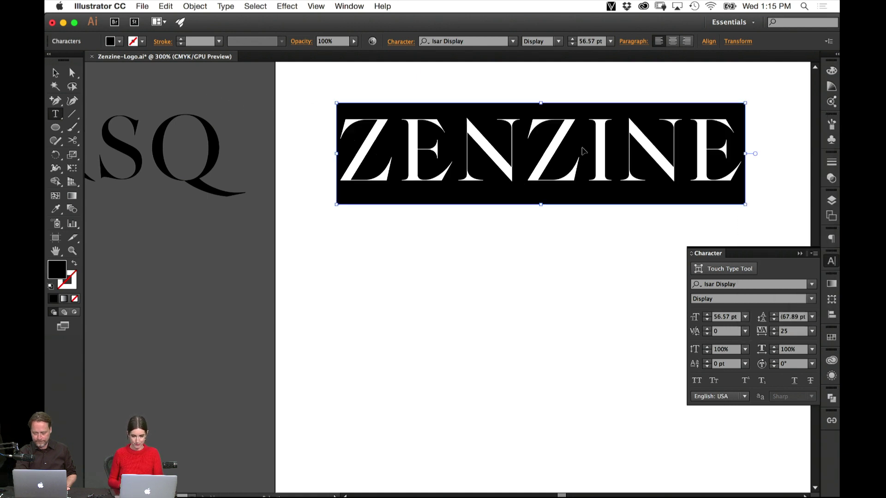
{"action": "left_click", "coordinate": [812, 332]}
{"action": "left_click", "coordinate": [795, 205]}
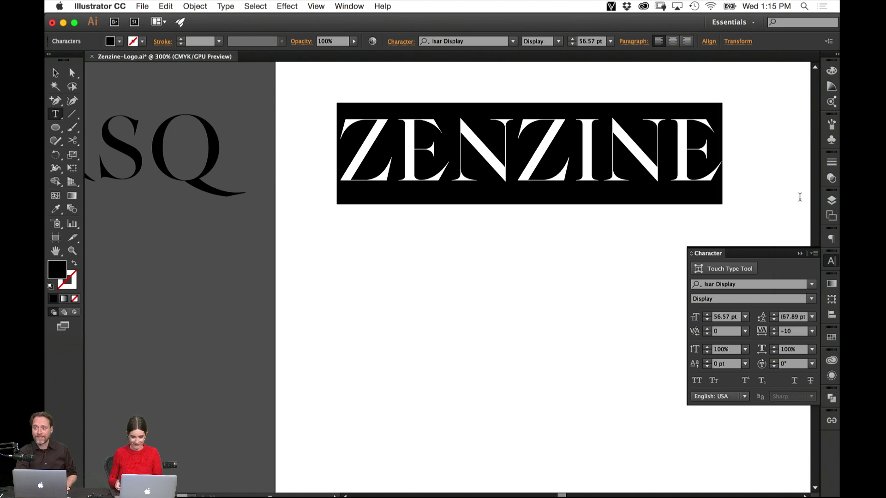
{"action": "left_click", "coordinate": [55, 73]}
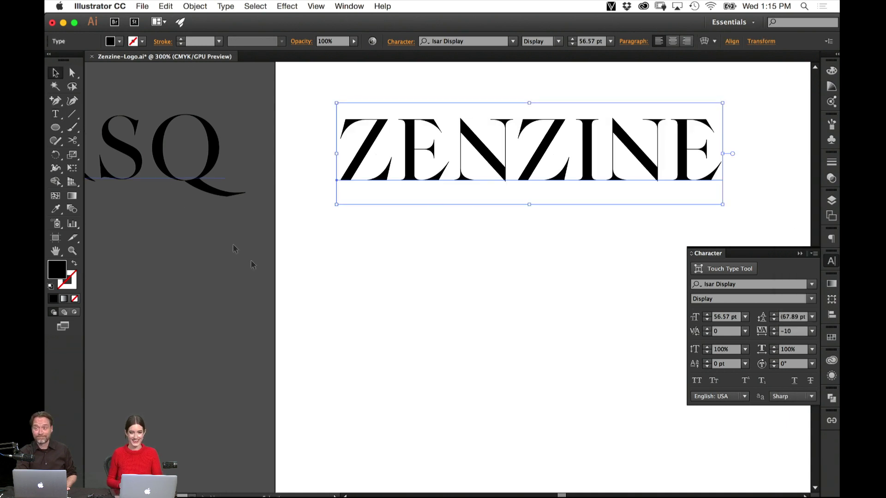
{"action": "left_click", "coordinate": [400, 366]}
Duplicate the tightened Isar Display ZENZINE directly below itself.
{"action": "scroll", "coordinate": [528, 215], "scroll_direction": "up", "scroll_amount": 3}
{"action": "scroll", "coordinate": [528, 216], "scroll_direction": "right", "scroll_amount": 3}
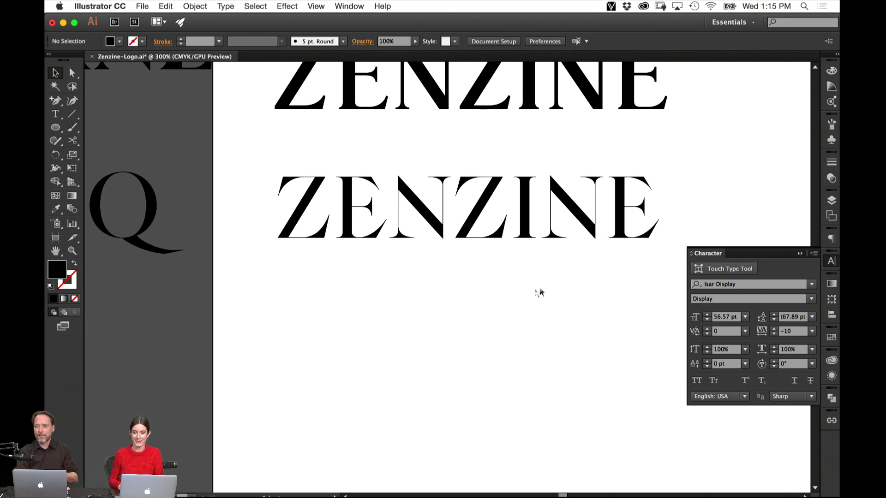
{"action": "left_click_drag", "start_coordinate": [538, 197], "coordinate": [538, 306]}
Change the font of the duplicated ZENZINE wordmark to NewModern Regular.
{"action": "double_click", "coordinate": [501, 342]}
{"action": "double_click", "coordinate": [499, 326]}
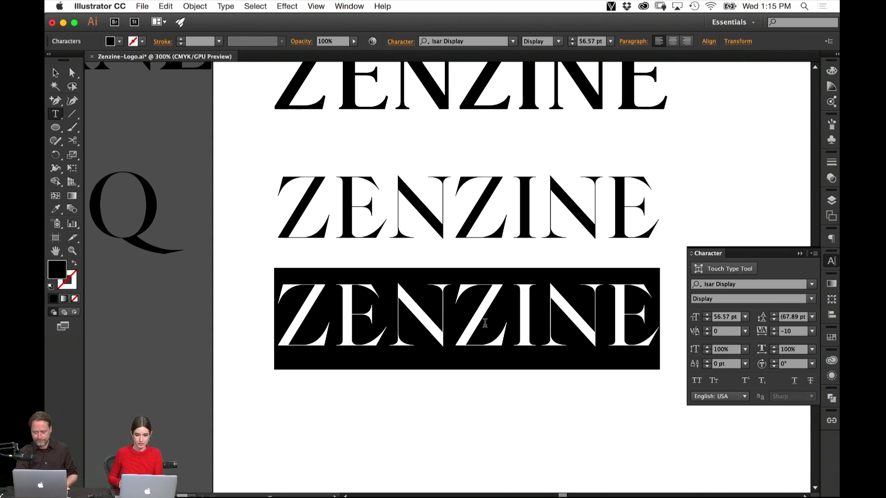
{"action": "left_click", "coordinate": [470, 41]}
{"action": "type", "text": "NEWM"}
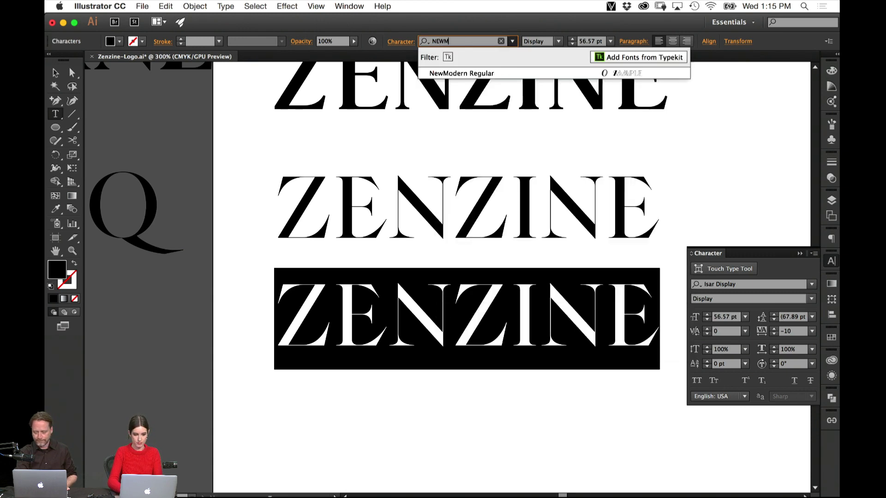
{"action": "key", "text": "BackSpace"}
{"action": "type", "text": "MO"}
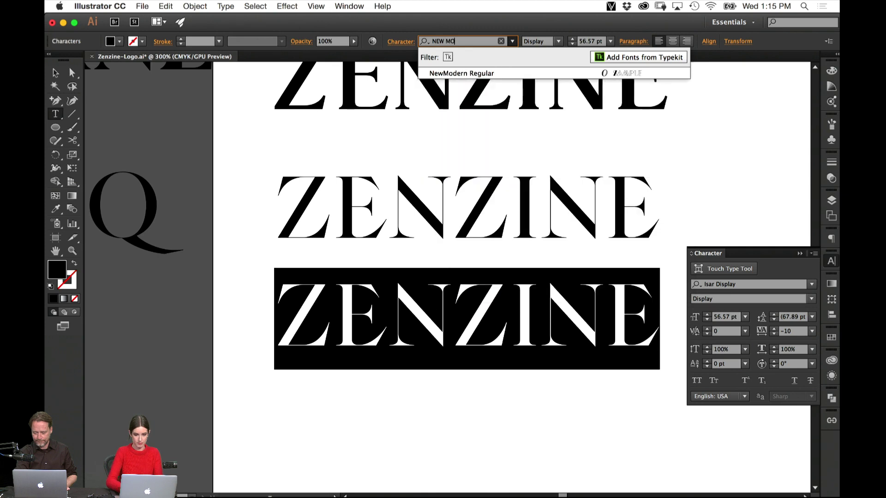
{"action": "left_click", "coordinate": [429, 72]}
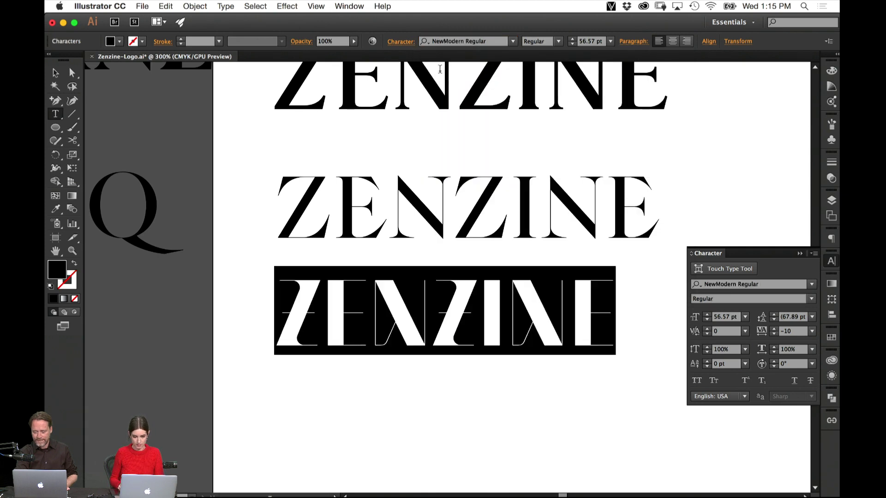
{"action": "left_click", "coordinate": [55, 73]}
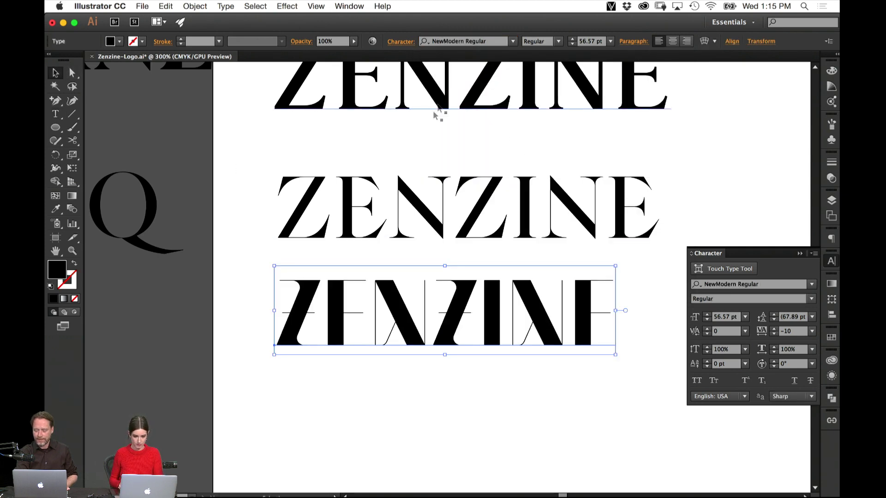
Try ZENZINE in NewModern's outlined letterforms and retype it in the solid ones.
{"action": "double_click", "coordinate": [403, 307]}
{"action": "key", "text": "super+a"}
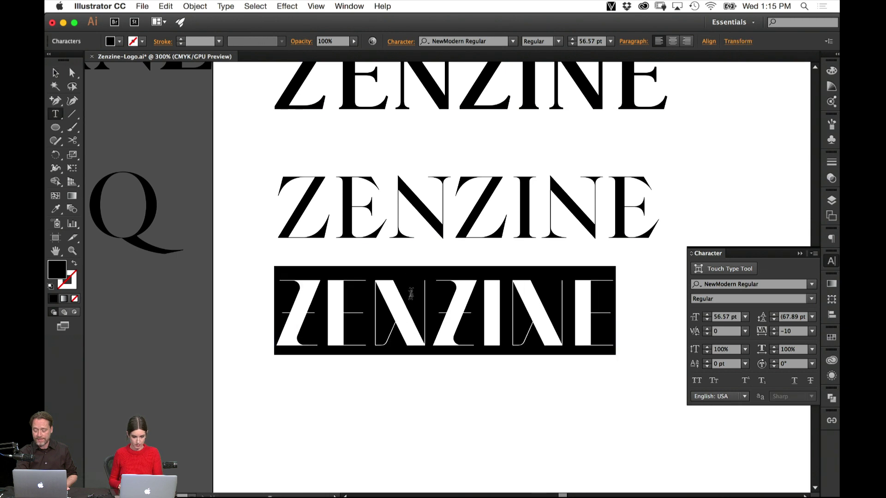
{"action": "type", "text": "Z"}
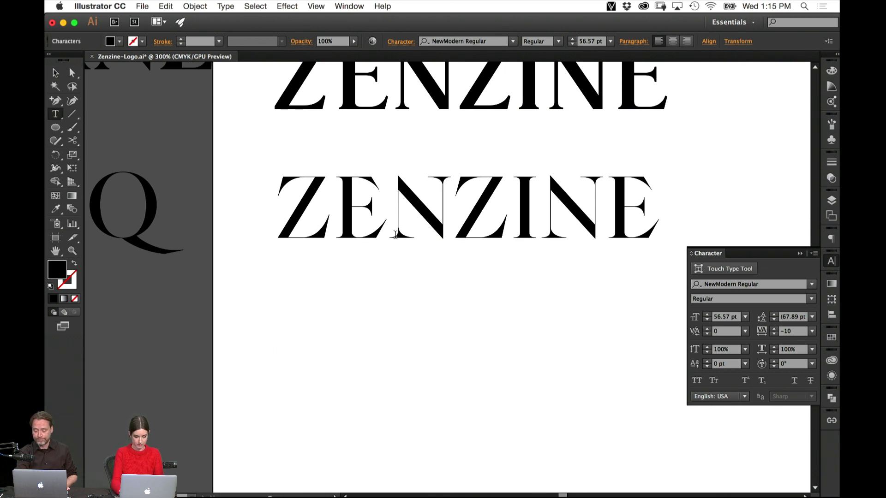
{"action": "type", "text": "ENZINE"}
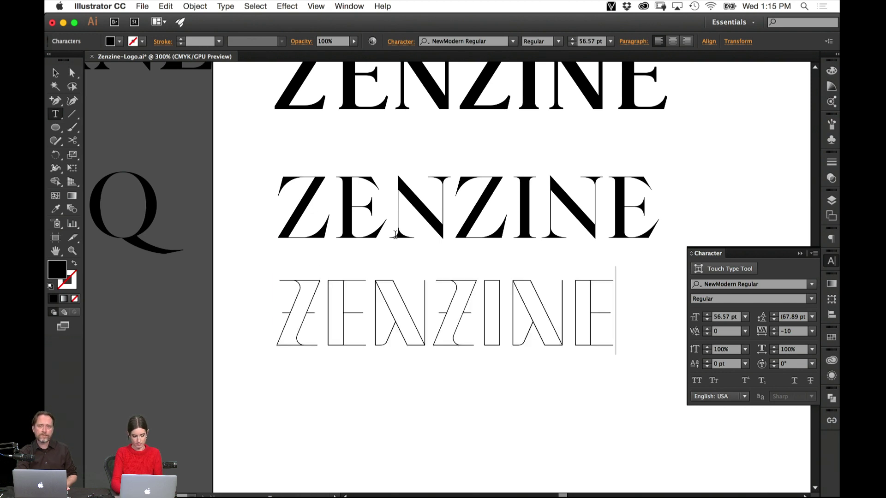
{"action": "key", "text": "super+a"}
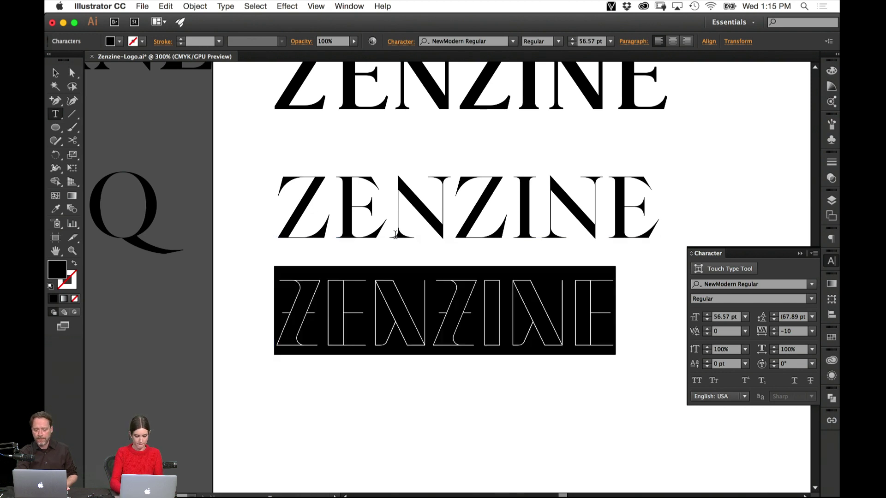
{"action": "type", "text": "ZENZINE"}
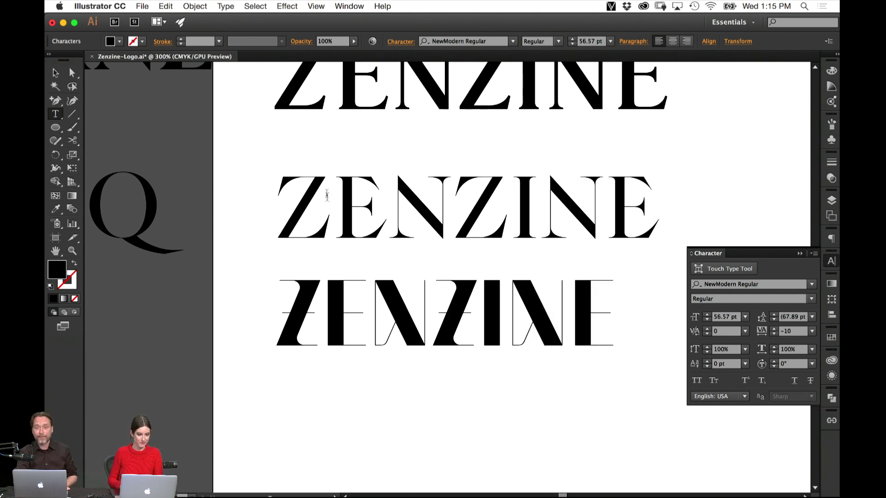
Move the Isar Display ZENZINE up slightly, farther from the NewModern wordmark, and deselect it.
{"action": "left_click", "coordinate": [57, 72]}
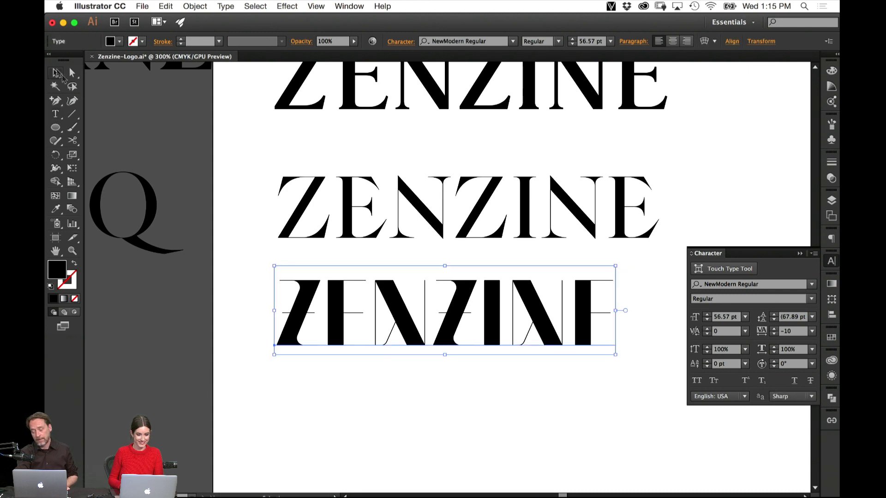
{"action": "left_click_drag", "start_coordinate": [485, 211], "coordinate": [484, 199]}
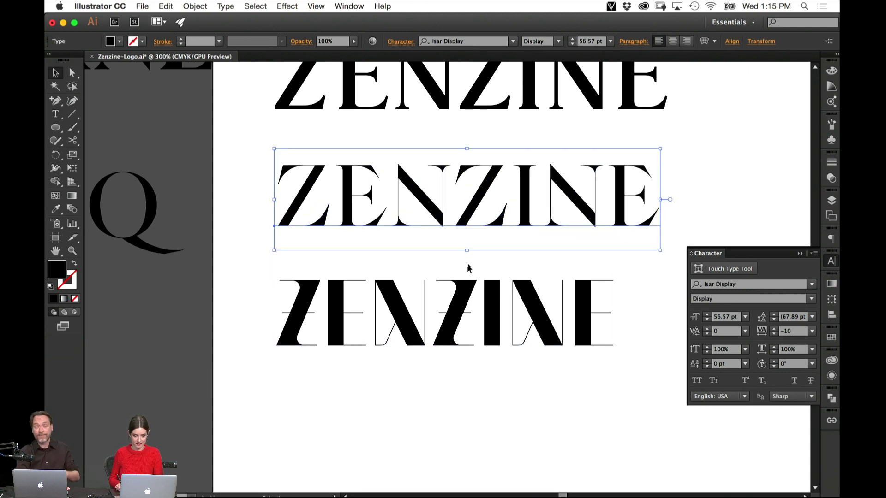
{"action": "left_click", "coordinate": [469, 268]}
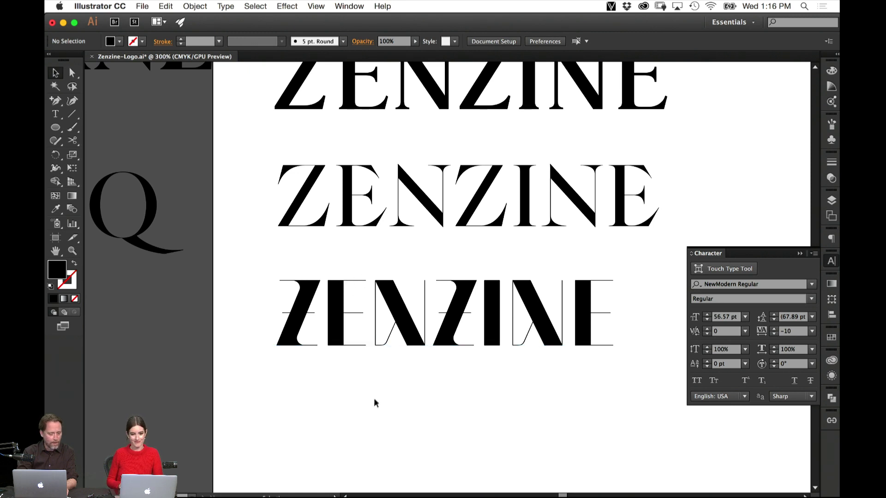
Duplicate the NewModern ZENZINE directly below itself and expand the copy into editable vector shapes.
{"action": "key", "text": "space"}
{"action": "left_click_drag", "start_coordinate": [362, 395], "coordinate": [427, 368]}
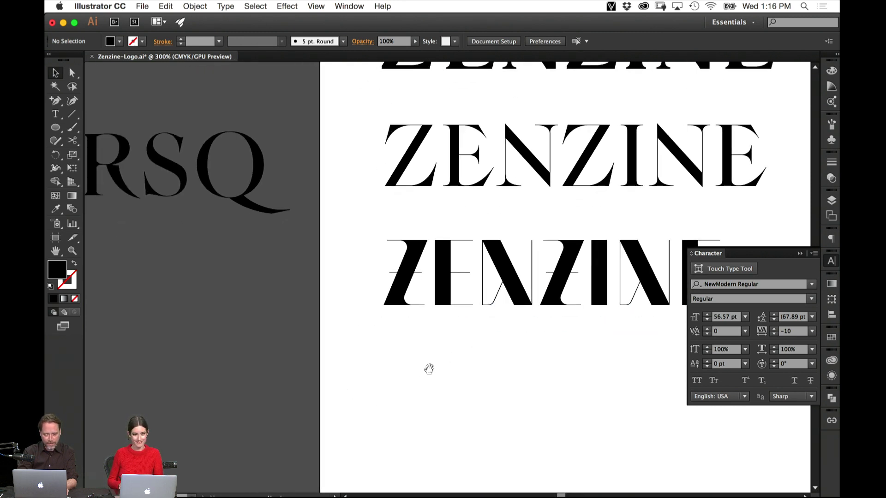
{"action": "key", "text": "super+equal"}
{"action": "key", "text": "super+equal"}
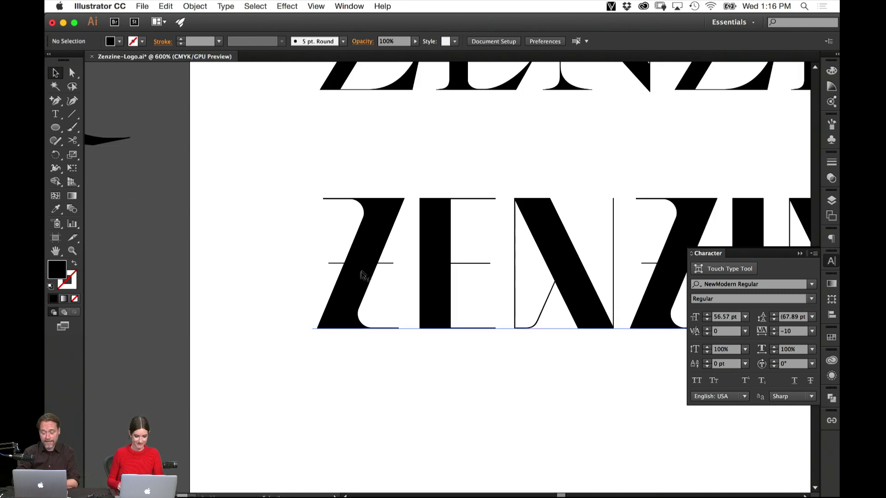
{"action": "left_click", "coordinate": [371, 262]}
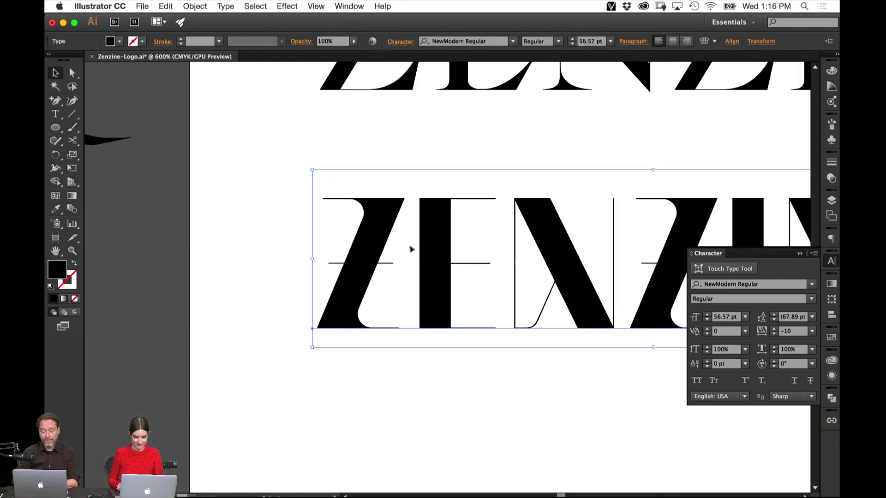
{"action": "left_click_drag", "start_coordinate": [387, 251], "coordinate": [387, 462]}
{"action": "left_click", "coordinate": [196, 6]}
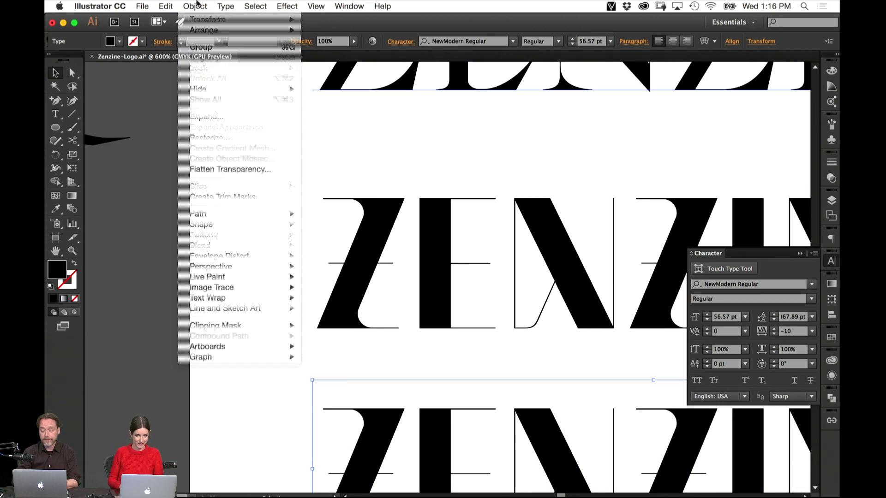
{"action": "left_click", "coordinate": [215, 121]}
{"action": "key", "text": "Return"}
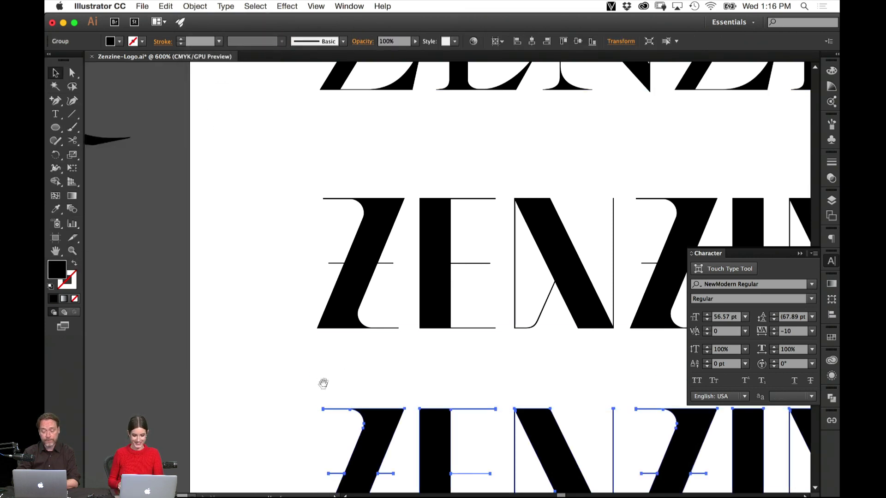
Shorten the middle bar of the first E in the expanded wordmark by moving its end anchor points inward.
{"action": "left_click_drag", "start_coordinate": [323, 426], "coordinate": [395, 154]}
{"action": "left_click", "coordinate": [424, 322]}
{"action": "key", "text": "a"}
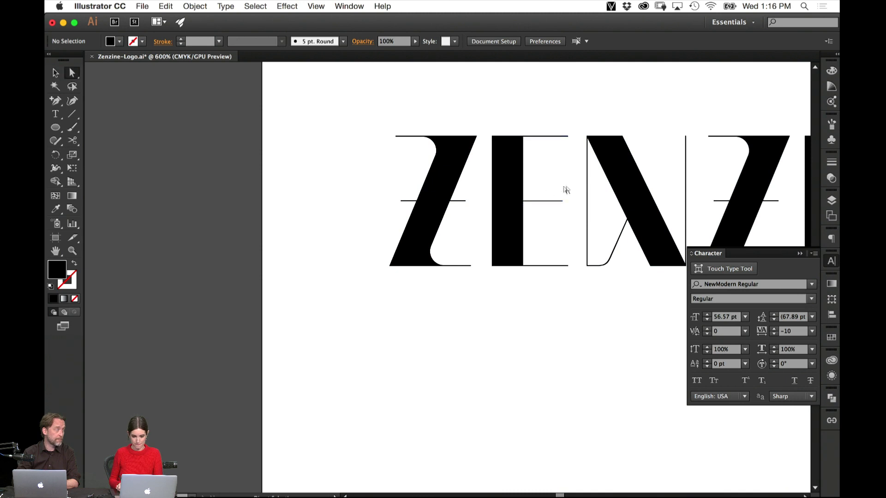
{"action": "left_click", "coordinate": [562, 201]}
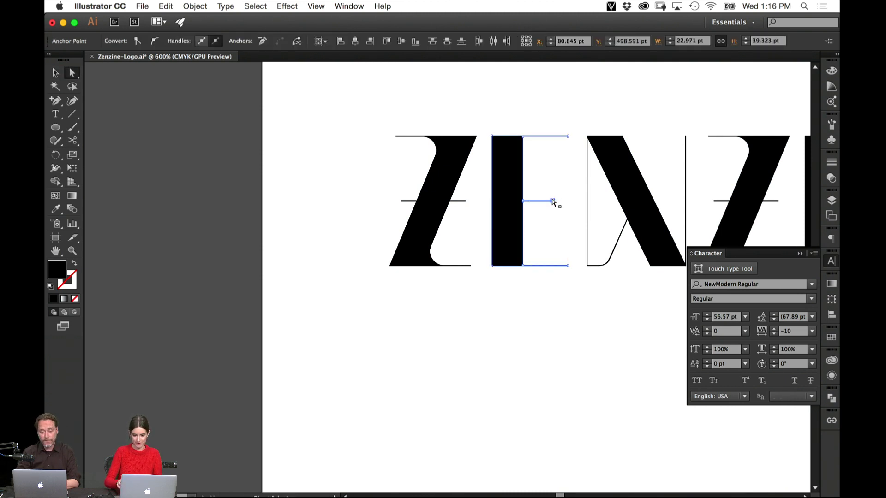
{"action": "left_click", "coordinate": [573, 327]}
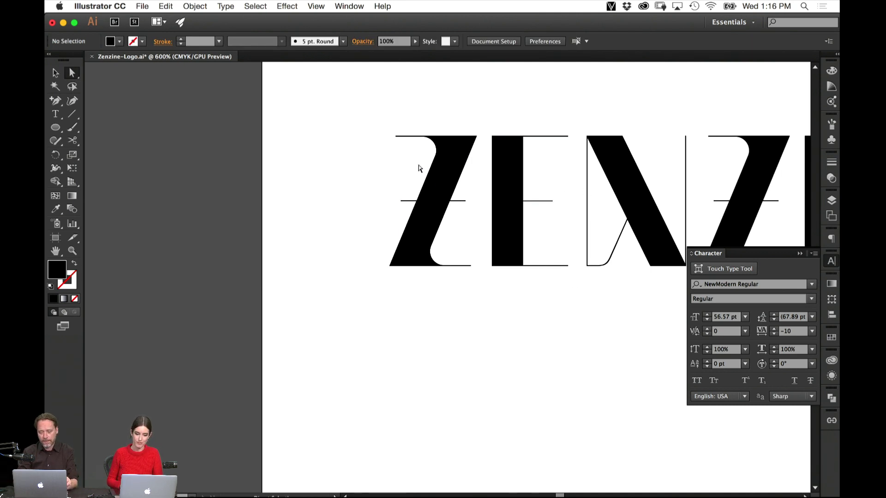
Lengthen the first Z's thin strokes, extending the top one to the left and the bottom one toward the E.
{"action": "left_click", "coordinate": [392, 136]}
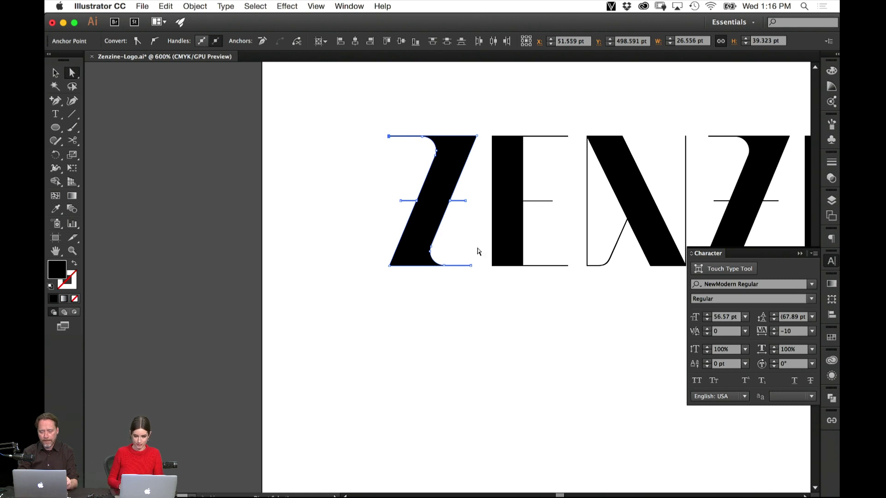
{"action": "left_click_drag", "start_coordinate": [479, 253], "coordinate": [456, 278]}
{"action": "key", "text": "Right"}
{"action": "key", "text": "Right"}
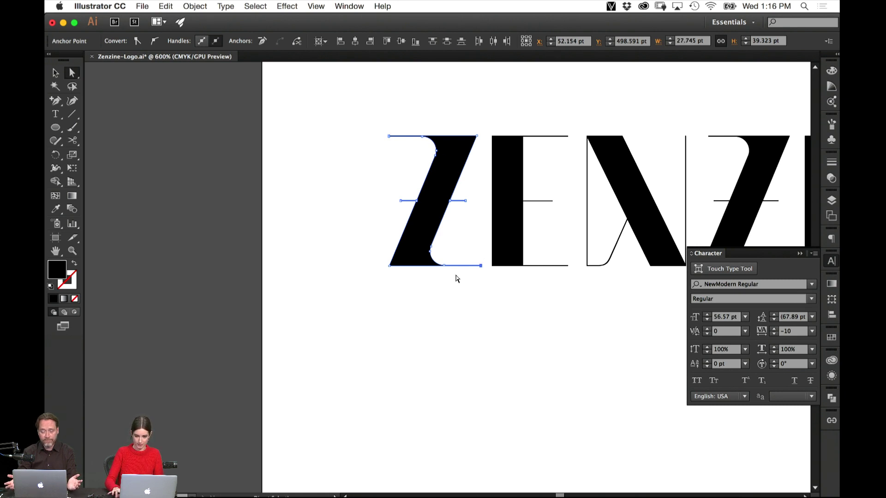
{"action": "key", "text": "Right"}
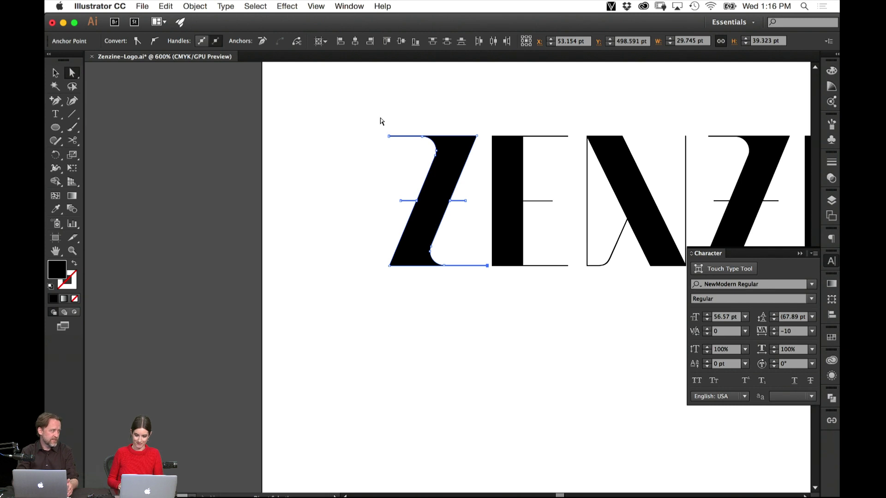
Ungroup the expanded wordmark into separate letters and deselect them.
{"action": "key", "text": "v"}
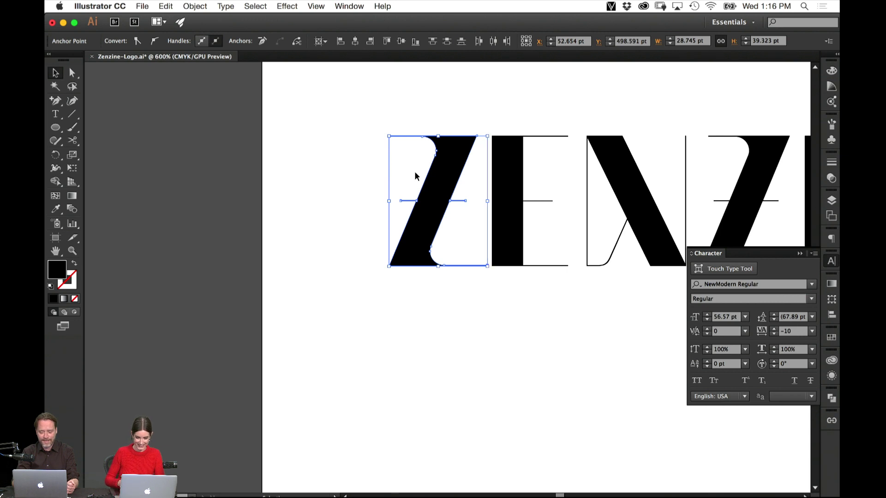
{"action": "left_click", "coordinate": [439, 333]}
{"action": "left_click", "coordinate": [465, 148]}
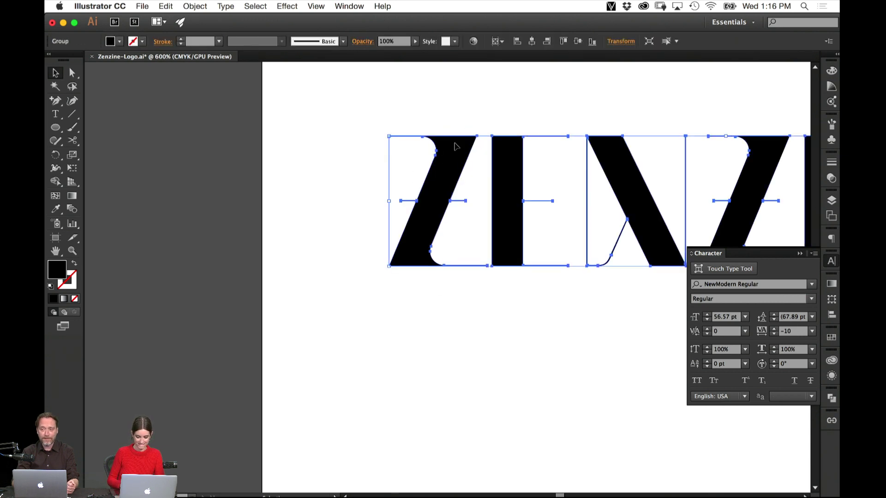
{"action": "left_click", "coordinate": [467, 300]}
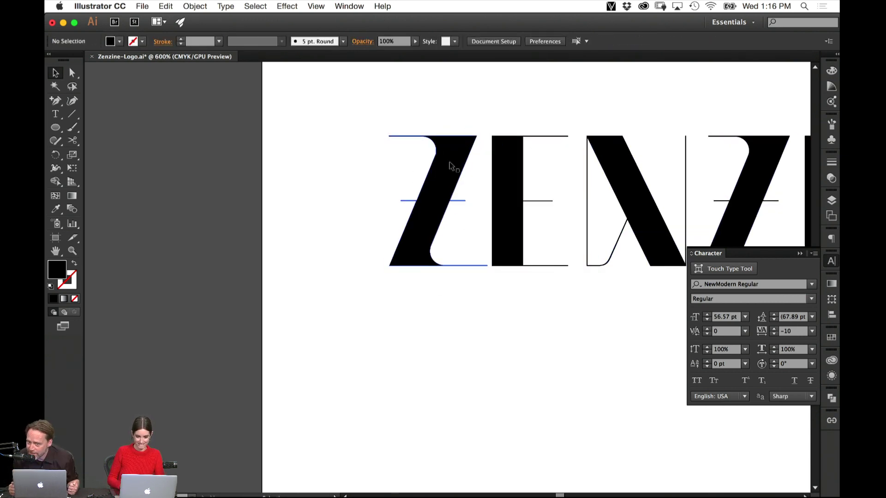
Nudge the first Z to the left to open up a gap before the E.
{"action": "left_click", "coordinate": [450, 165]}
{"action": "key", "text": "Left"}
{"action": "key", "text": "Left"}
{"action": "key", "text": "Left"}
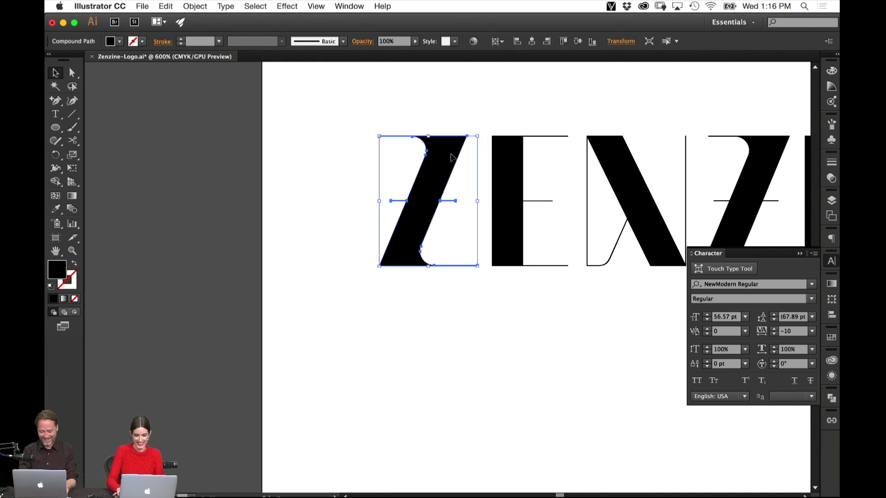
{"action": "key", "text": "Left"}
{"action": "key", "text": "Left"}
{"action": "left_click", "coordinate": [432, 396]}
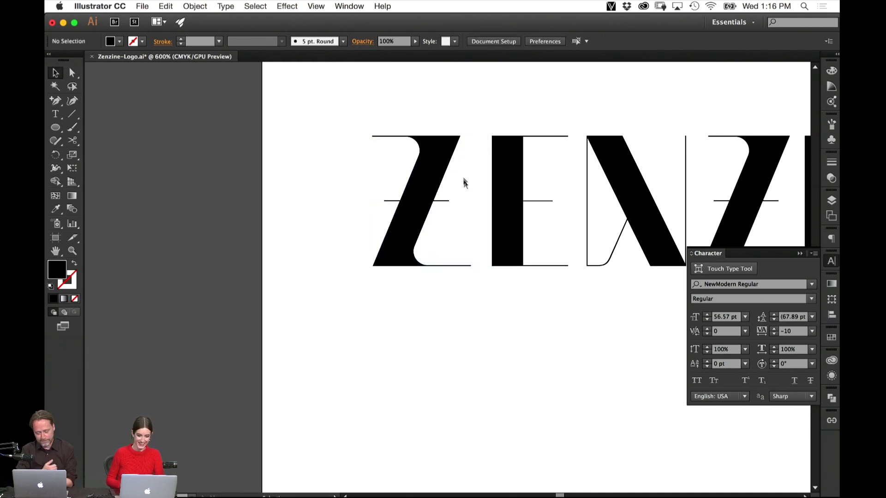
Shorten the first Z's thin top stroke by moving its left end inward.
{"action": "key", "text": "a"}
{"action": "left_click_drag", "start_coordinate": [365, 115], "coordinate": [379, 171]}
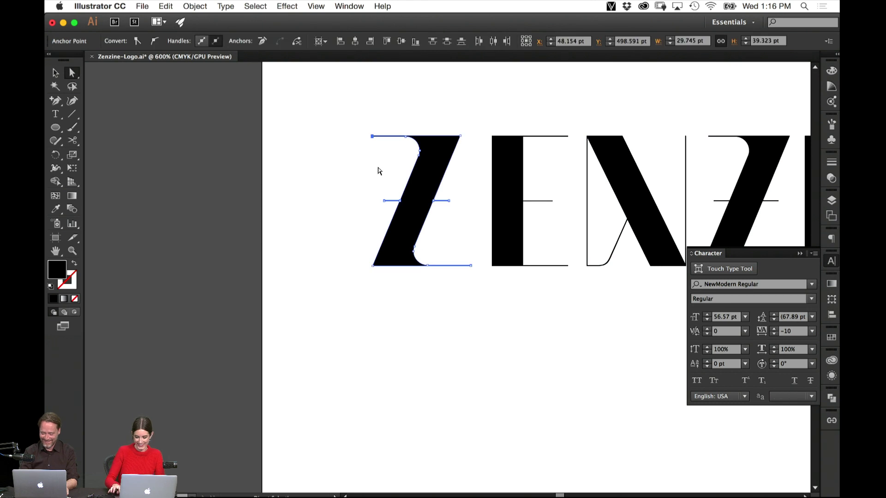
{"action": "key", "text": "Right"}
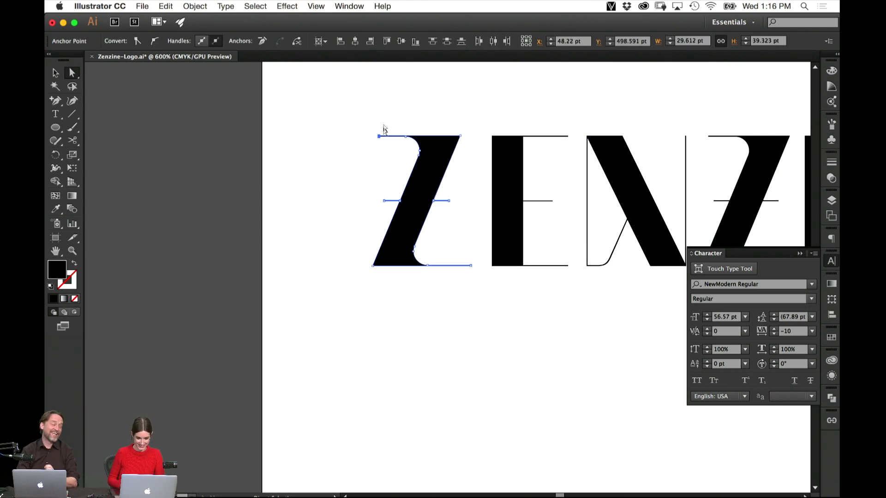
{"action": "left_click", "coordinate": [367, 314]}
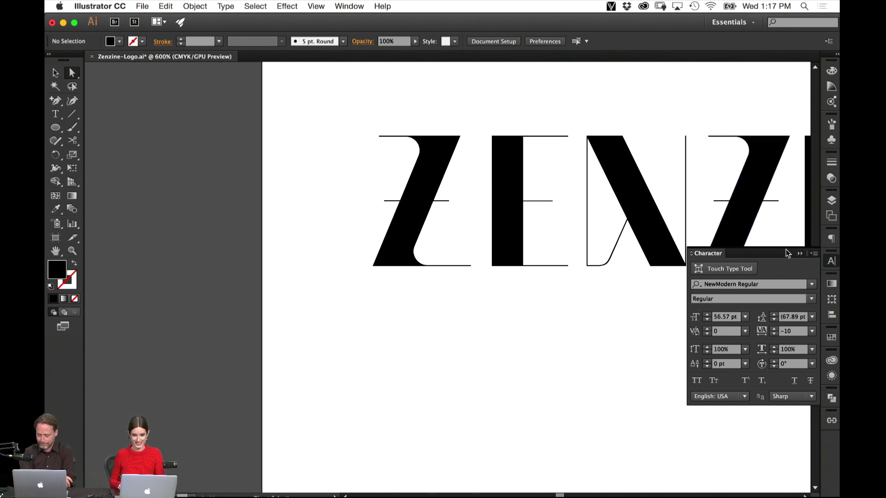
Collapse the Character panel and slightly shorten the first Z's thin bottom stroke from its right end.
{"action": "left_click", "coordinate": [801, 254]}
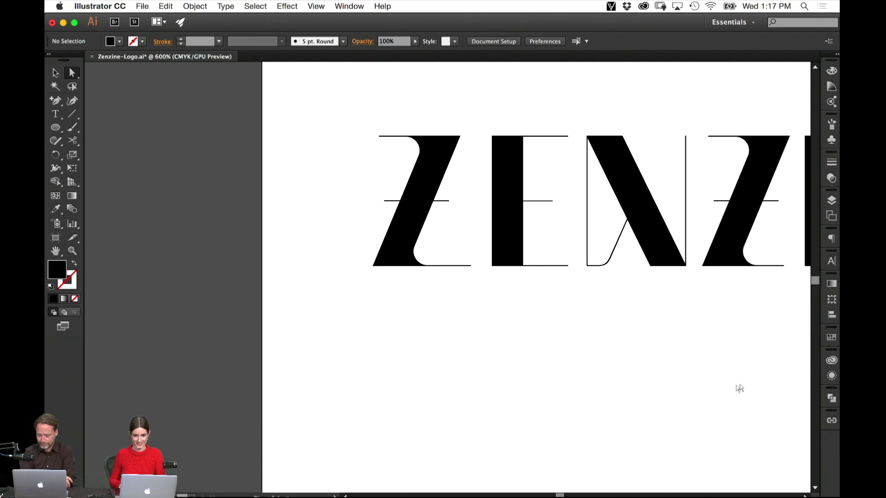
{"action": "left_click_drag", "start_coordinate": [738, 388], "coordinate": [600, 375]}
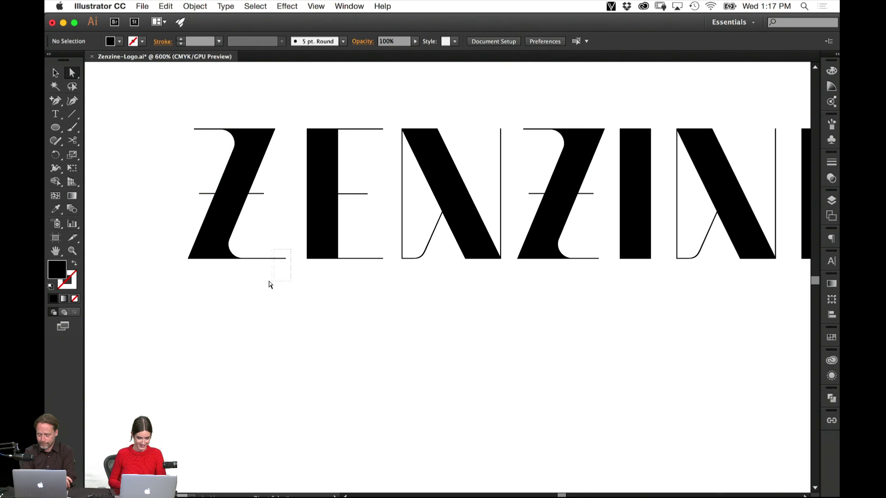
{"action": "left_click_drag", "start_coordinate": [270, 285], "coordinate": [273, 283]}
{"action": "key", "text": "v"}
{"action": "left_click", "coordinate": [293, 332]}
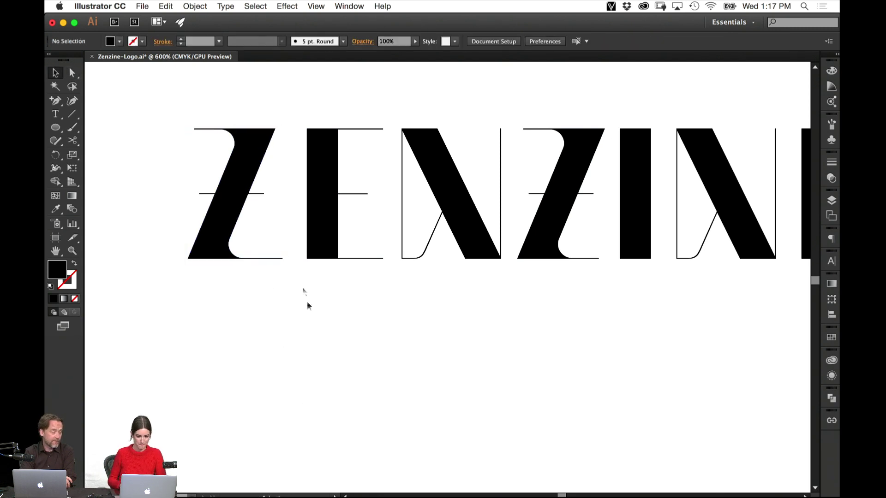
Nudge the first Z slightly back toward the E to tighten the gap between them.
{"action": "left_click", "coordinate": [220, 231]}
{"action": "key", "text": "Right"}
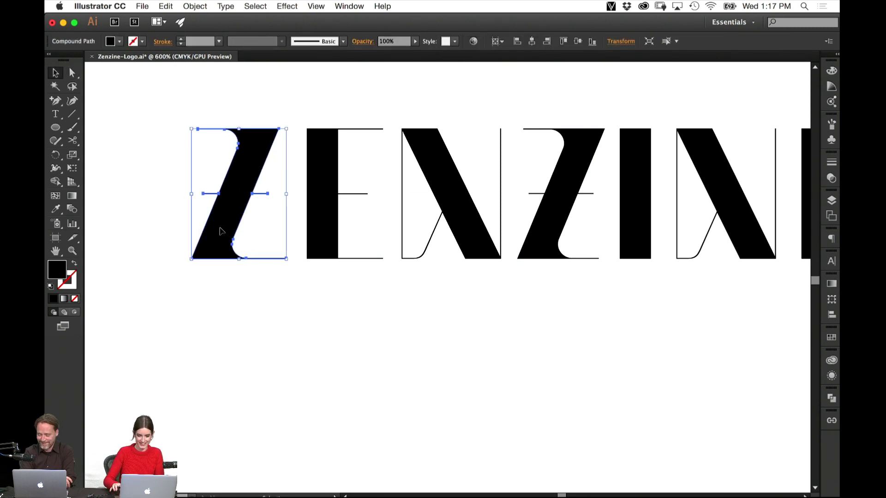
{"action": "left_click", "coordinate": [302, 388]}
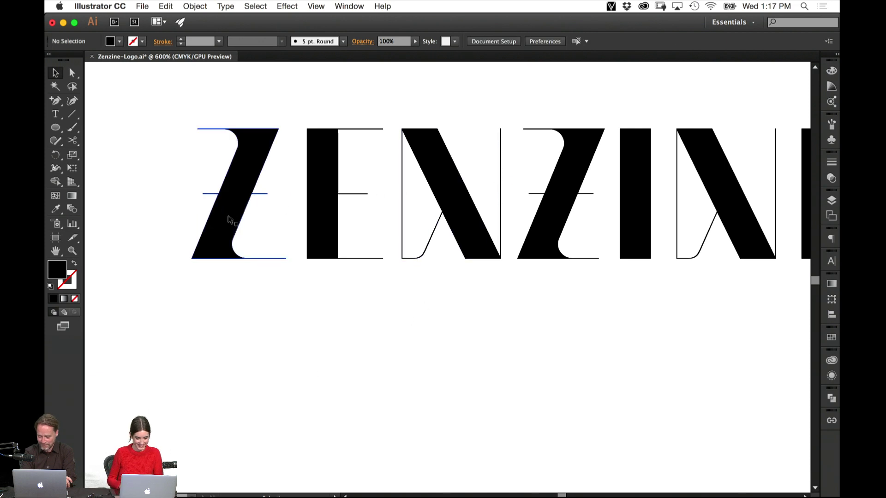
Place a copy of the modified first Z over the second Z and nudge it into alignment with that letter.
{"action": "left_click_drag", "start_coordinate": [232, 218], "coordinate": [555, 215]}
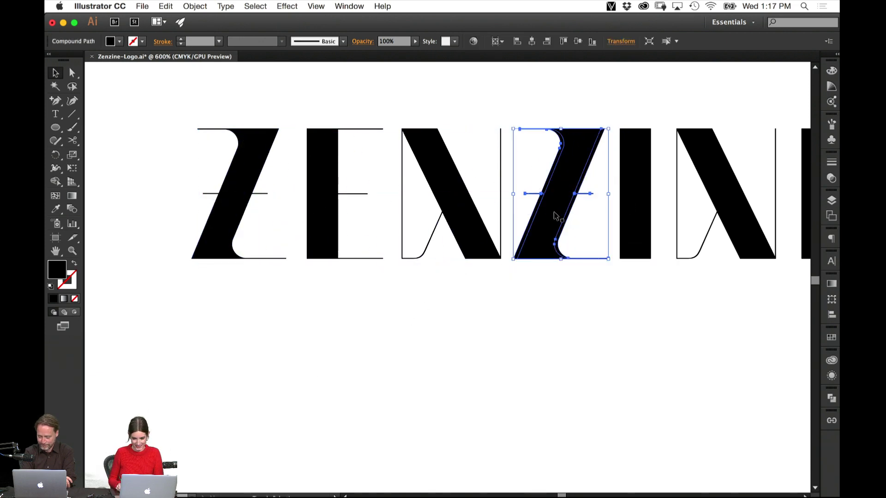
{"action": "key", "text": "Right"}
{"action": "key", "text": "Right"}
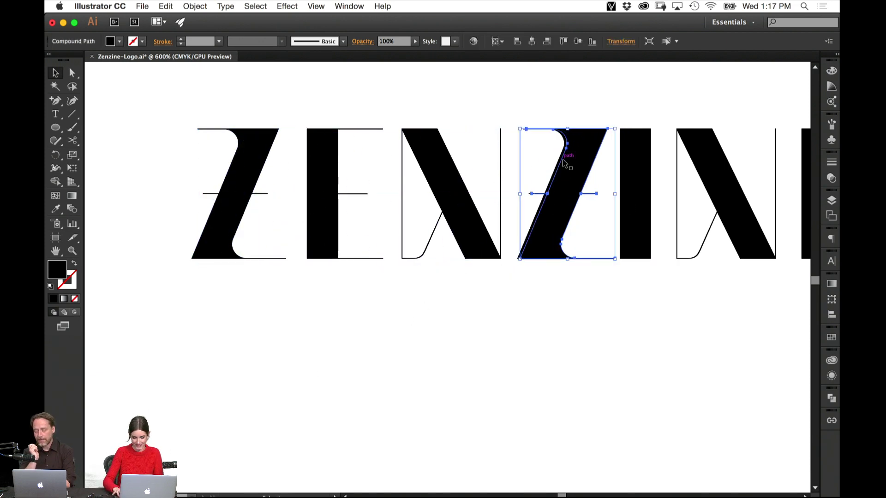
{"action": "key", "text": "Left"}
{"action": "key", "text": "super+shift+a"}
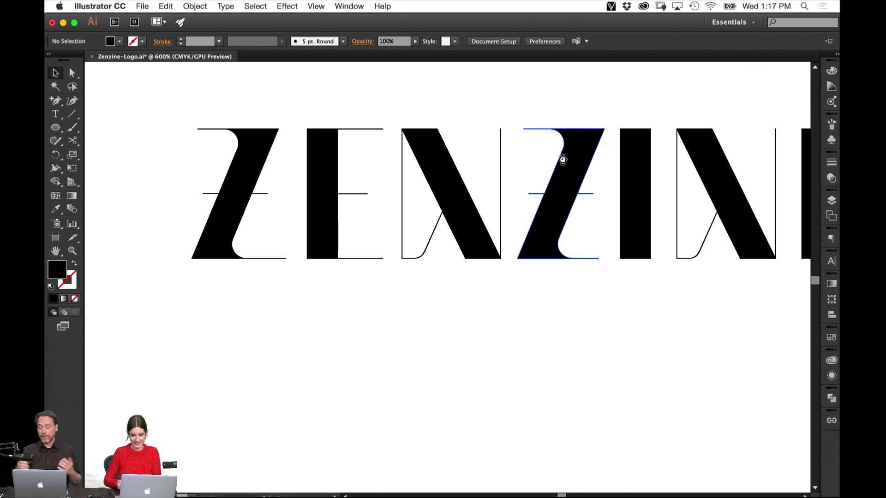
Remove the original second Z so that only the modified copy stands between the N and the I.
{"action": "left_click", "coordinate": [568, 186]}
{"action": "key", "text": "Delete"}
{"action": "key", "text": "super+z"}
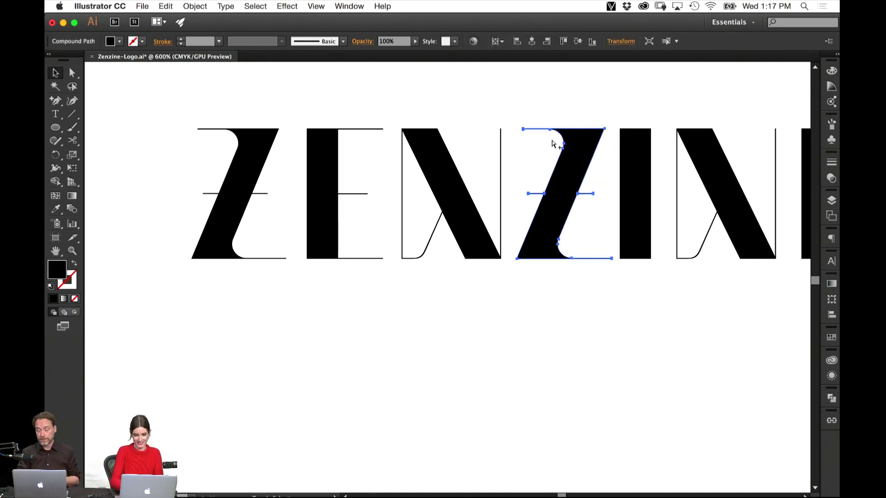
{"action": "left_click", "coordinate": [464, 324]}
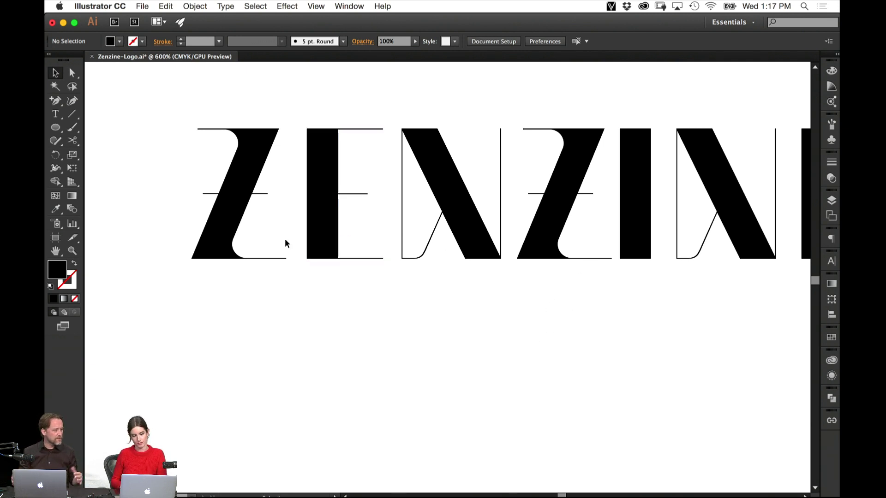
Remove both halves of the first Z's thin crossbar by deleting their anchor points.
{"action": "left_click", "coordinate": [266, 194]}
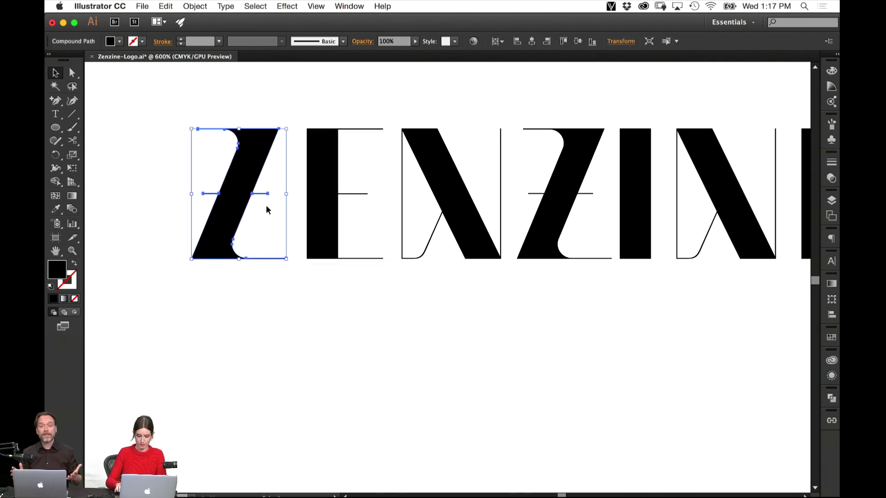
{"action": "key", "text": "super+equal"}
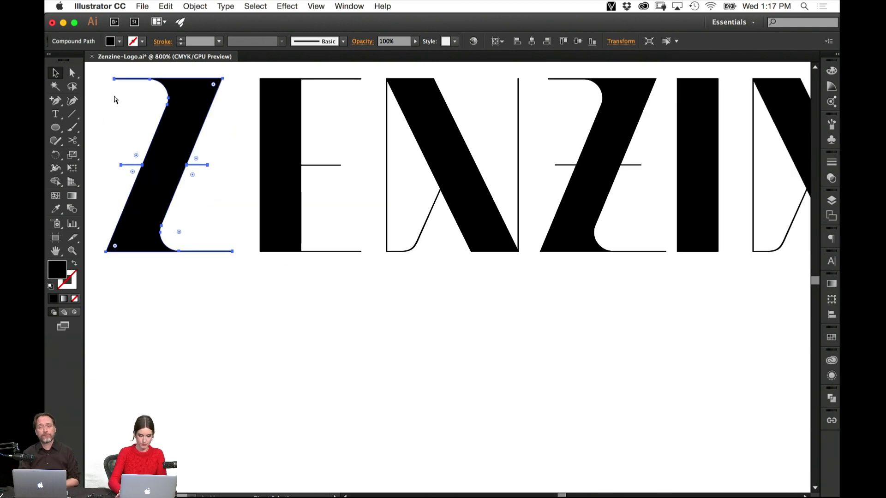
{"action": "scroll", "coordinate": [113, 98], "scroll_direction": "left", "scroll_amount": 10}
{"action": "scroll", "coordinate": [114, 99], "scroll_direction": "up", "scroll_amount": 3}
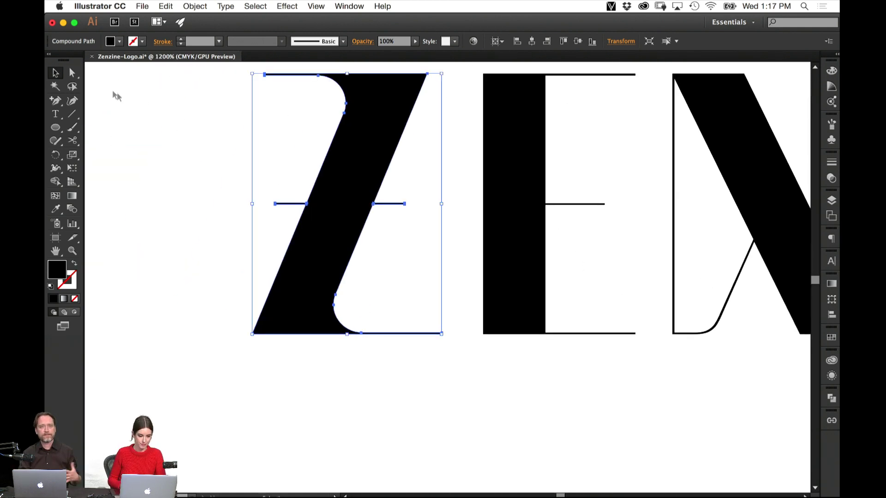
{"action": "left_click_drag", "start_coordinate": [65, 102], "coordinate": [110, 127]}
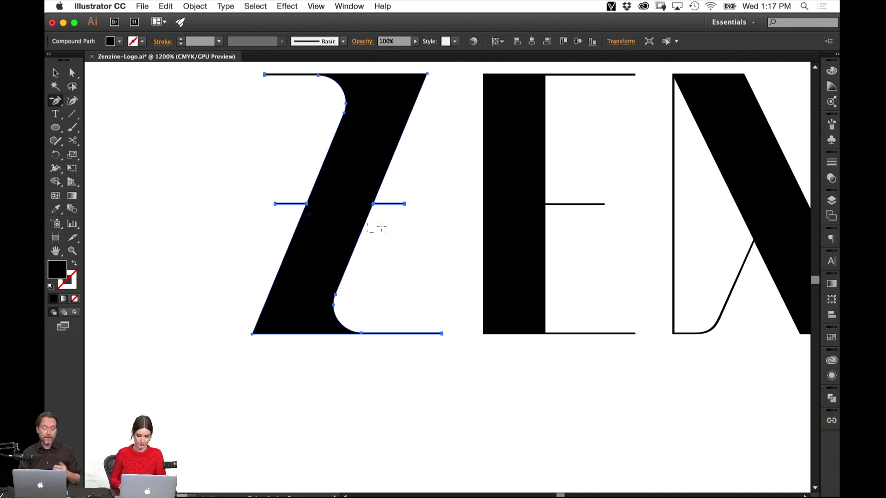
{"action": "left_click_drag", "start_coordinate": [404, 203], "coordinate": [373, 203]}
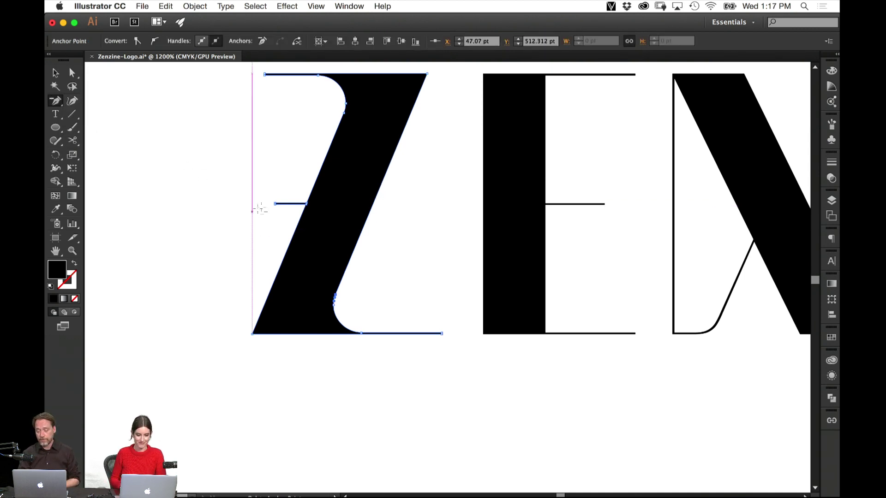
{"action": "left_click_drag", "start_coordinate": [276, 201], "coordinate": [309, 204]}
{"action": "key", "text": "v"}
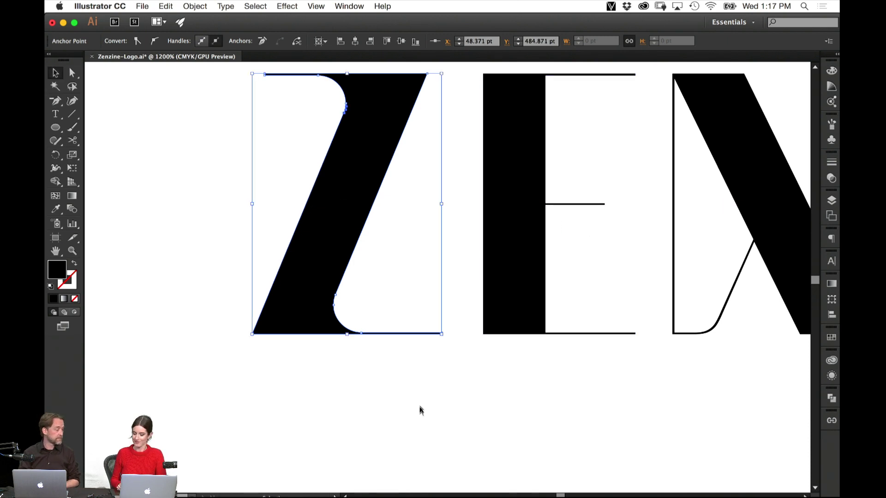
{"action": "left_click", "coordinate": [438, 355]}
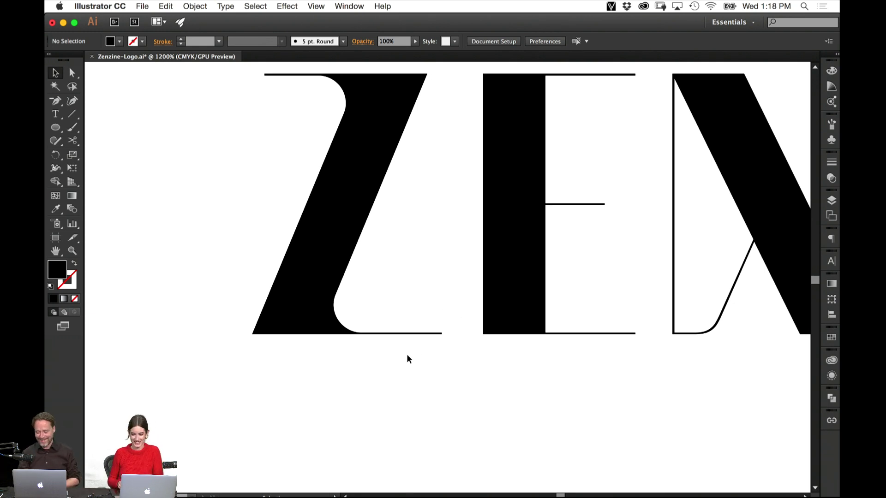
Delete the anchor points of the second Z's thin crossbar to remove it on both sides of the diagonal.
{"action": "scroll", "coordinate": [631, 297], "scroll_direction": "right", "scroll_amount": 10}
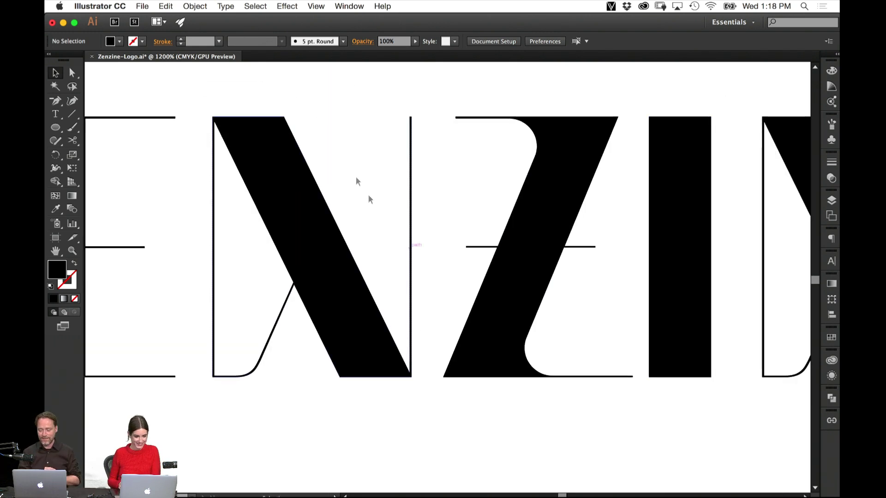
{"action": "left_click", "coordinate": [55, 101]}
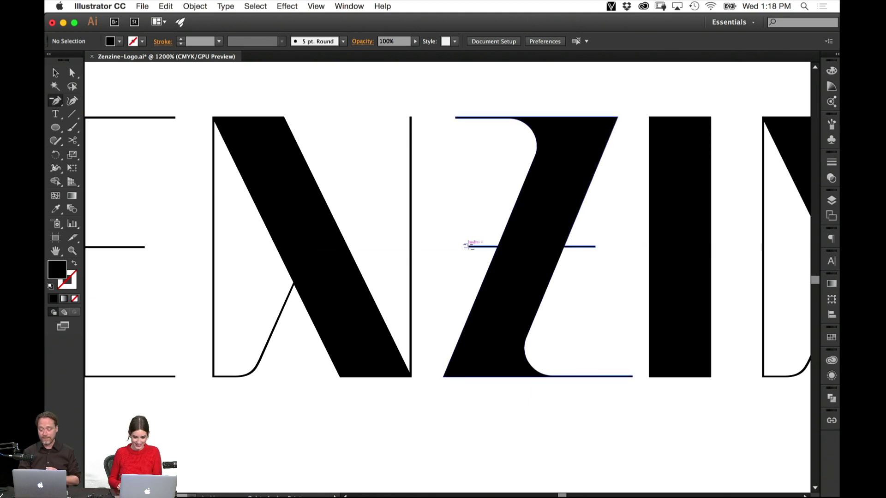
{"action": "left_click_drag", "start_coordinate": [466, 246], "coordinate": [597, 246]}
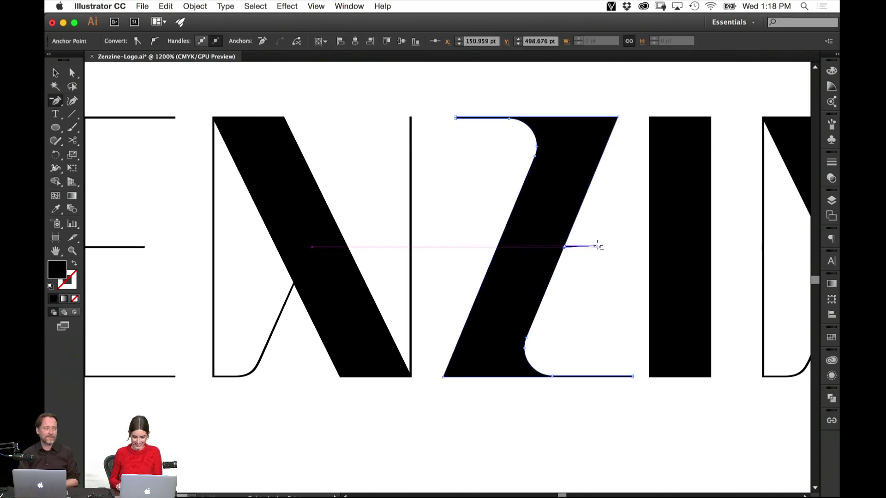
{"action": "left_click", "coordinate": [597, 246]}
{"action": "left_click", "coordinate": [565, 247]}
{"action": "left_click", "coordinate": [564, 247]}
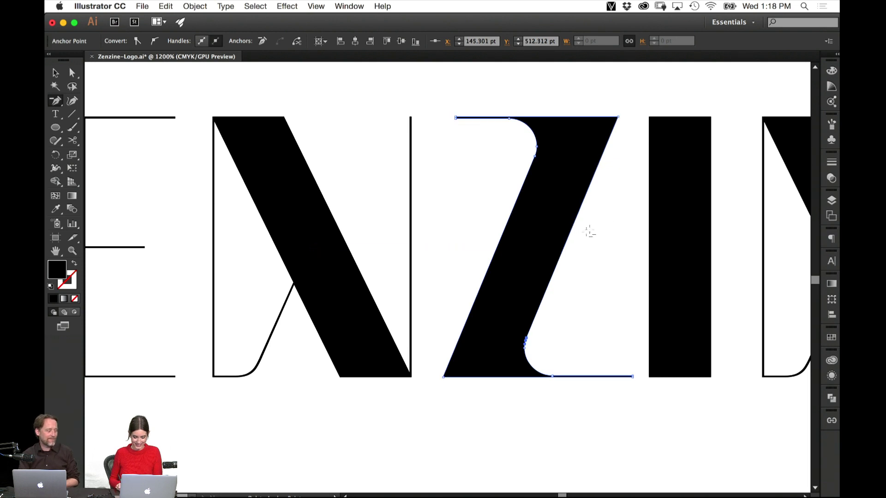
{"action": "key", "text": "v"}
Shorten the final E's thin middle bar by moving its end points inward toward the stem.
{"action": "left_click_drag", "start_coordinate": [680, 200], "coordinate": [517, 165]}
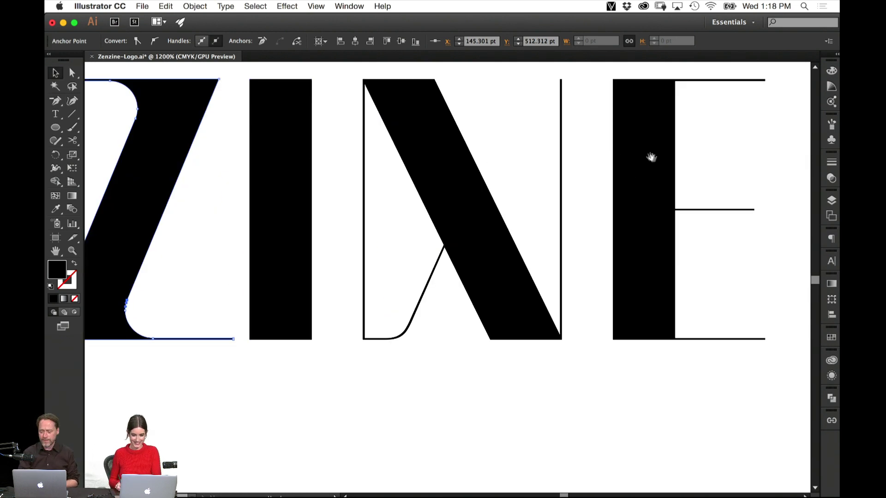
{"action": "left_click_drag", "start_coordinate": [651, 157], "coordinate": [522, 172]}
{"action": "key", "text": "a"}
{"action": "left_click_drag", "start_coordinate": [594, 212], "coordinate": [529, 244]}
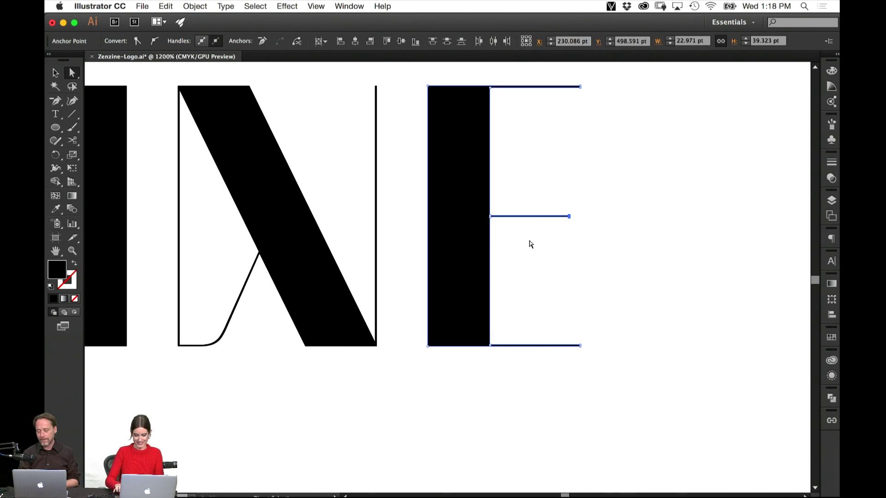
{"action": "key", "text": "v"}
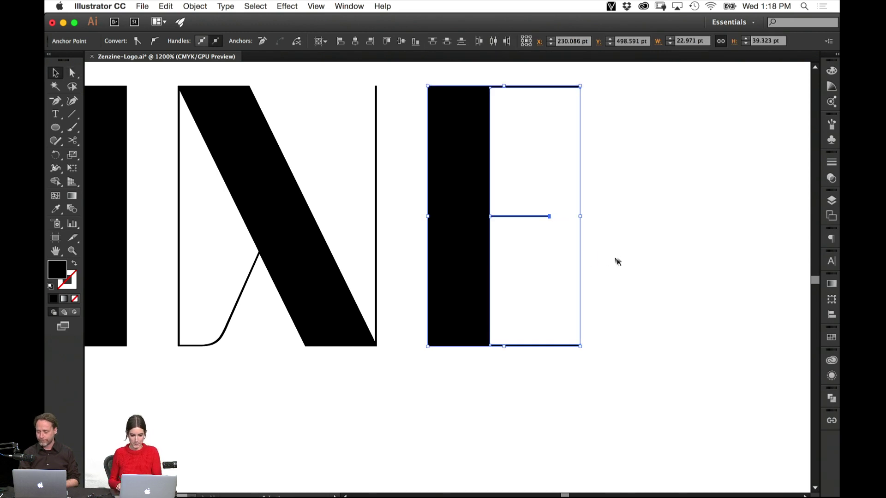
{"action": "left_click", "coordinate": [613, 255]}
Examine the letterforms and spacing of the revised wordmark against the unmodified version above it.
{"action": "key", "text": "super+minus"}
{"action": "key", "text": "super+minus"}
{"action": "key", "text": "super+minus"}
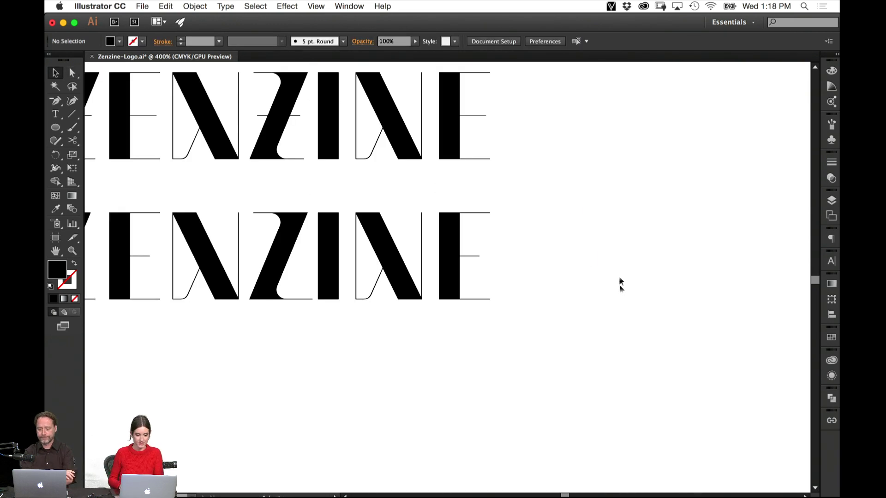
{"action": "scroll", "coordinate": [465, 395], "scroll_direction": "left", "scroll_amount": 8}
{"action": "scroll", "coordinate": [607, 392], "scroll_direction": "down", "scroll_amount": 2}
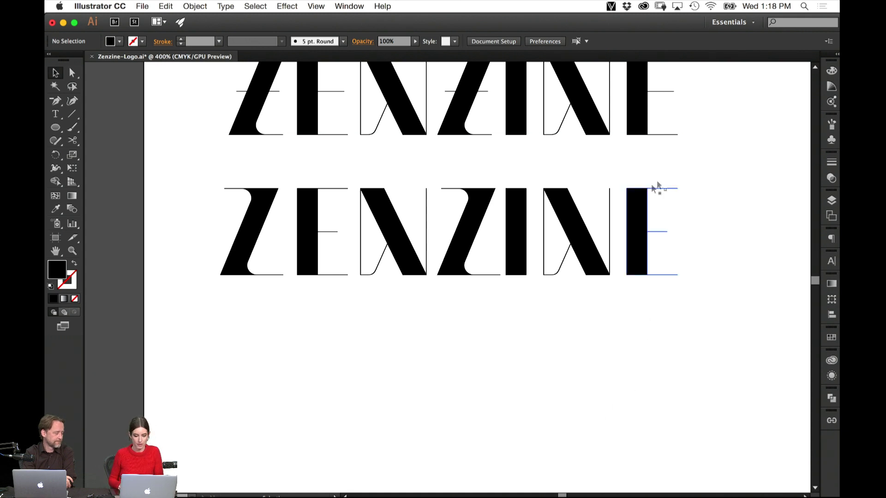
{"action": "key", "text": "super+plus"}
{"action": "scroll", "coordinate": [411, 158], "scroll_direction": "left", "scroll_amount": 5}
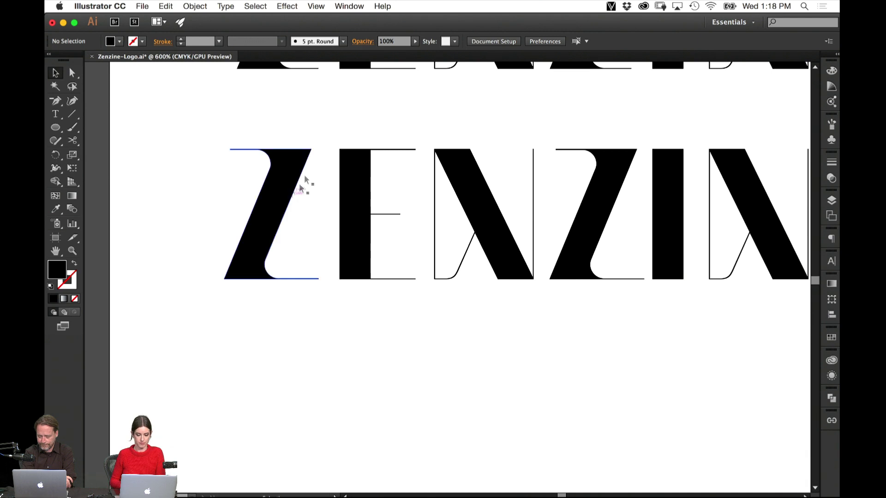
Place the whole revised wordmark in the column of finished variations, directly below the mixed-weight sans-serif ZENZINE.
{"action": "key", "text": "super+minus"}
{"action": "key", "text": "super+minus"}
{"action": "key", "text": "super+minus"}
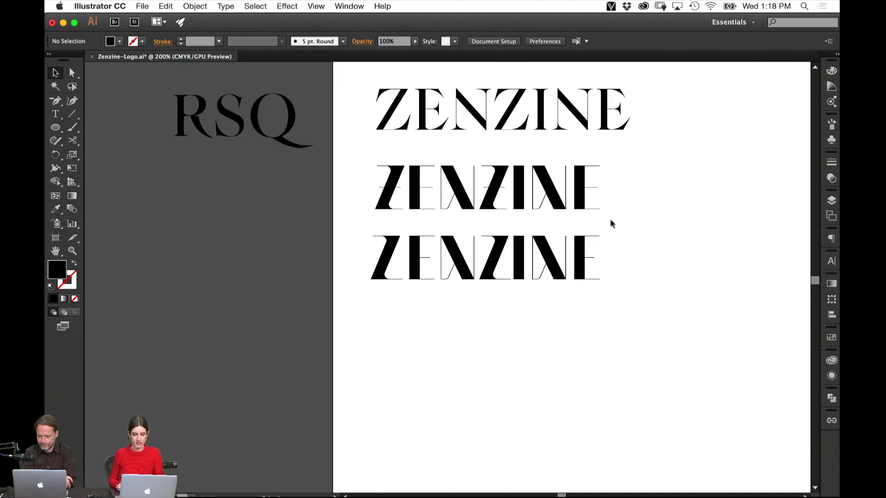
{"action": "left_click_drag", "start_coordinate": [639, 223], "coordinate": [331, 306]}
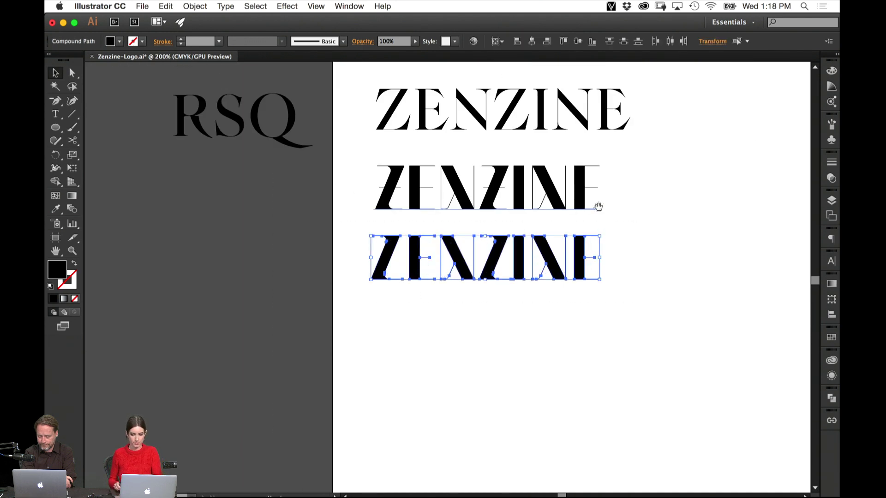
{"action": "scroll", "coordinate": [595, 203], "scroll_direction": "right", "scroll_amount": 15}
{"action": "left_click_drag", "start_coordinate": [154, 298], "coordinate": [647, 269]}
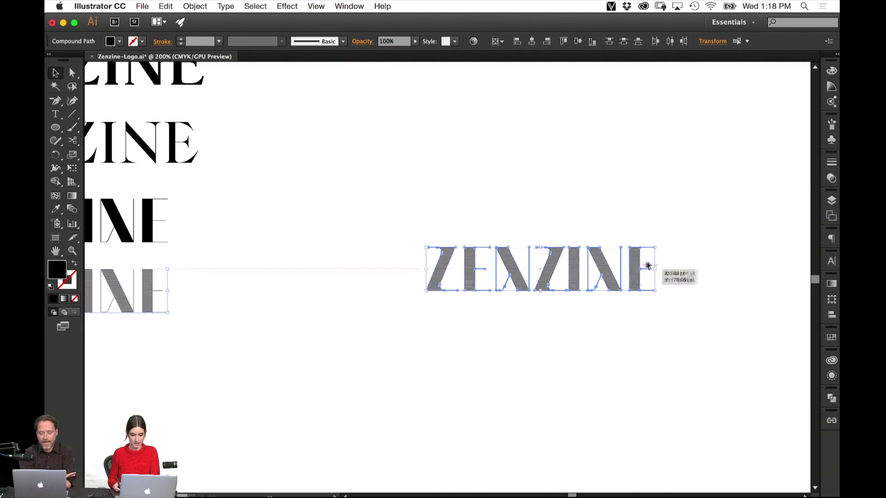
{"action": "scroll", "coordinate": [353, 283], "scroll_direction": "right", "scroll_amount": 12}
{"action": "left_click_drag", "start_coordinate": [260, 267], "coordinate": [676, 255]}
{"action": "left_click_drag", "start_coordinate": [522, 244], "coordinate": [619, 224]}
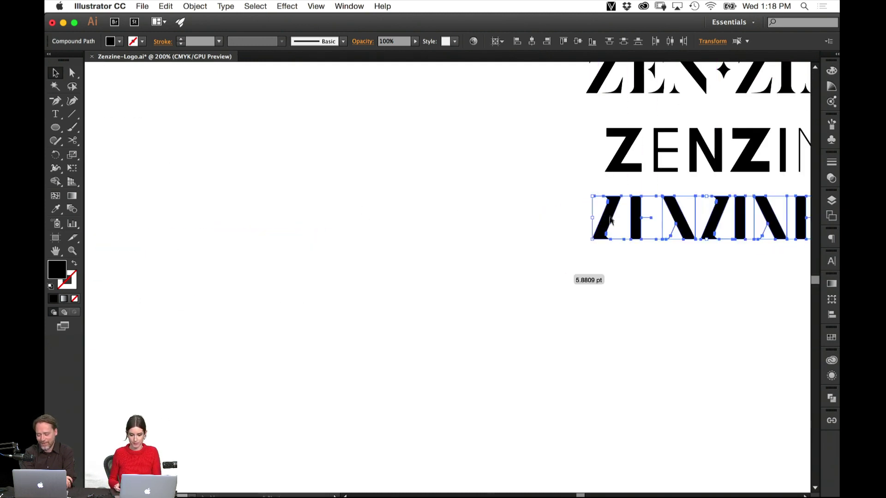
{"action": "left_click", "coordinate": [505, 313]}
Scale up the revised wordmark to roughly the width of the variations above, then shift it right and down.
{"action": "scroll", "coordinate": [461, 286], "scroll_direction": "up", "scroll_amount": 3}
{"action": "scroll", "coordinate": [461, 286], "scroll_direction": "right", "scroll_amount": 3}
{"action": "scroll", "coordinate": [402, 328], "scroll_direction": "up", "scroll_amount": 3}
{"action": "scroll", "coordinate": [402, 327], "scroll_direction": "right", "scroll_amount": 4}
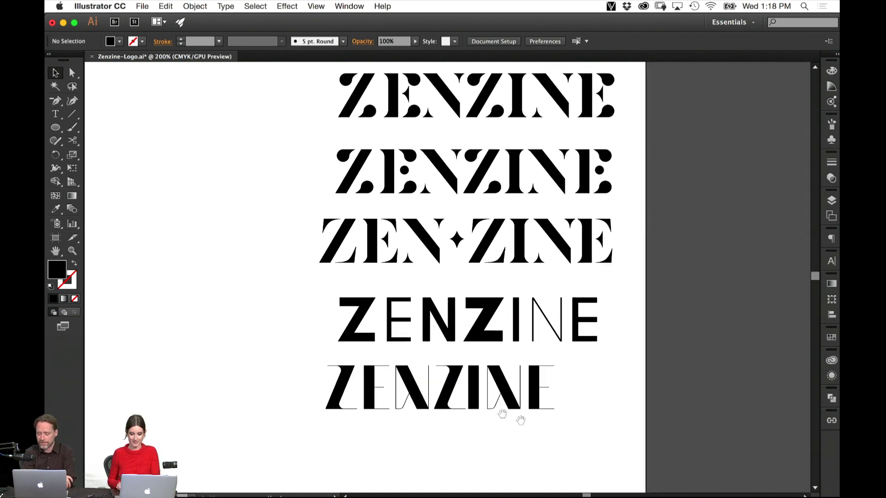
{"action": "left_click", "coordinate": [369, 397]}
{"action": "key", "text": "s"}
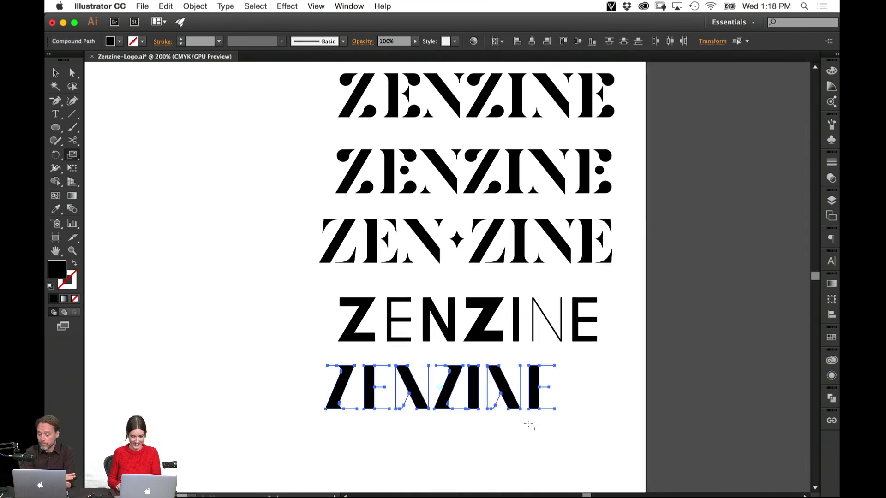
{"action": "left_click_drag", "start_coordinate": [573, 433], "coordinate": [592, 450]}
{"action": "key", "text": "shift+Right"}
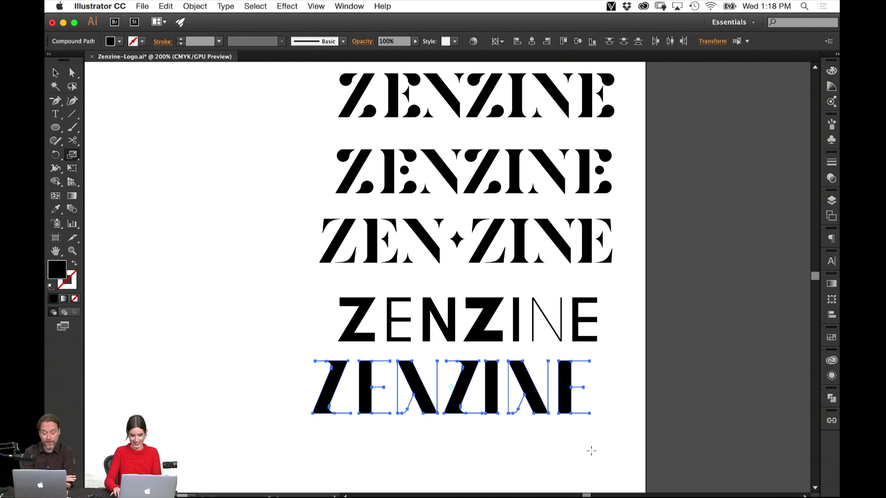
{"action": "key", "text": "shift+Right"}
{"action": "key", "text": "shift+Down"}
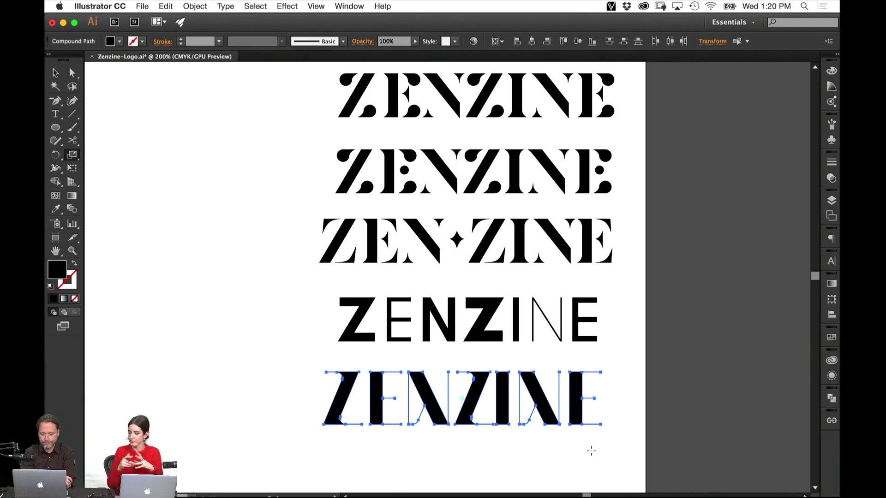
{"action": "key", "text": "v"}
{"action": "left_click", "coordinate": [655, 408]}
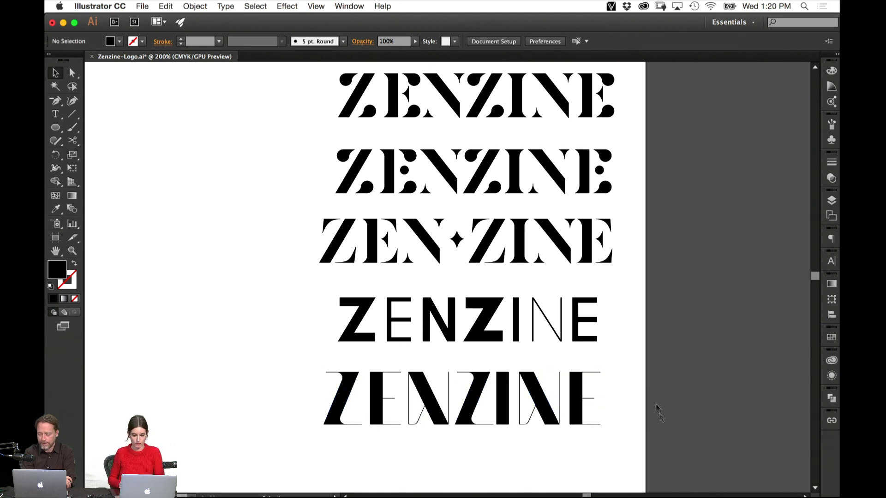
Copy the stencil-style wordmark with ball terminals and pointed middle bars, and switch to the magazine cover in InDesign.
{"action": "left_click_drag", "start_coordinate": [631, 193], "coordinate": [633, 263]}
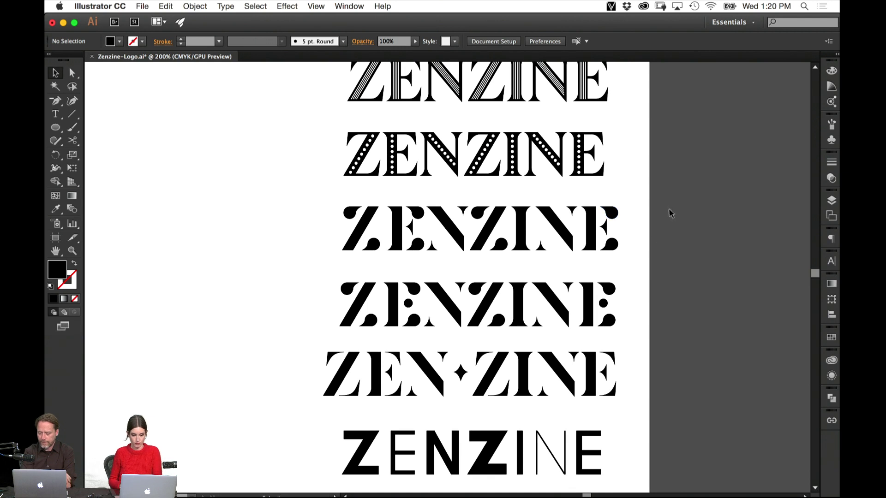
{"action": "left_click_drag", "start_coordinate": [343, 259], "coordinate": [301, 259]}
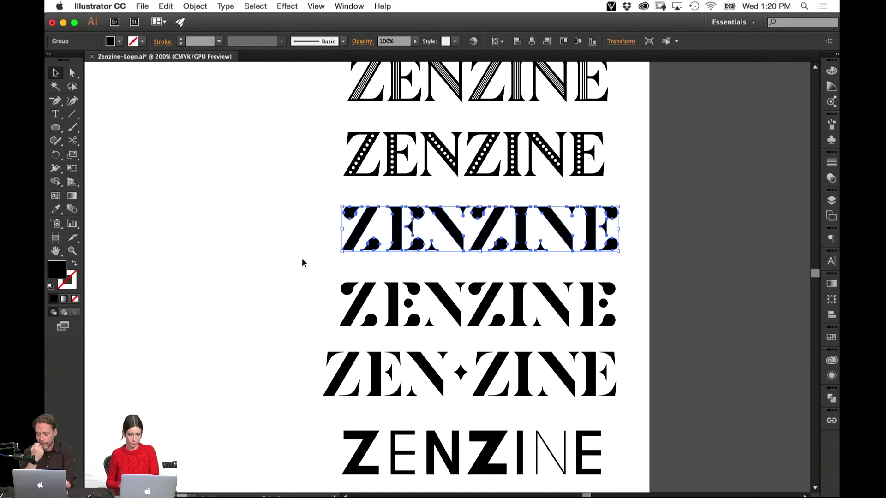
{"action": "mouse_move", "coordinate": [361, 487]}
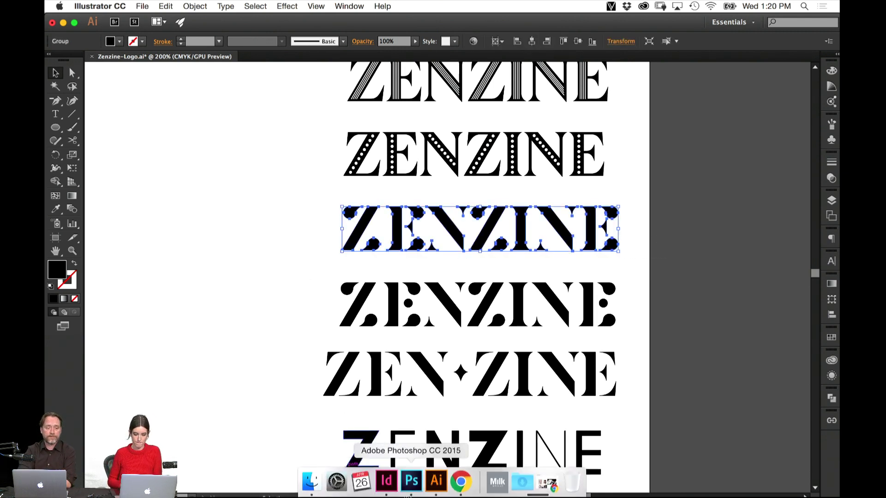
{"action": "left_click", "coordinate": [393, 484]}
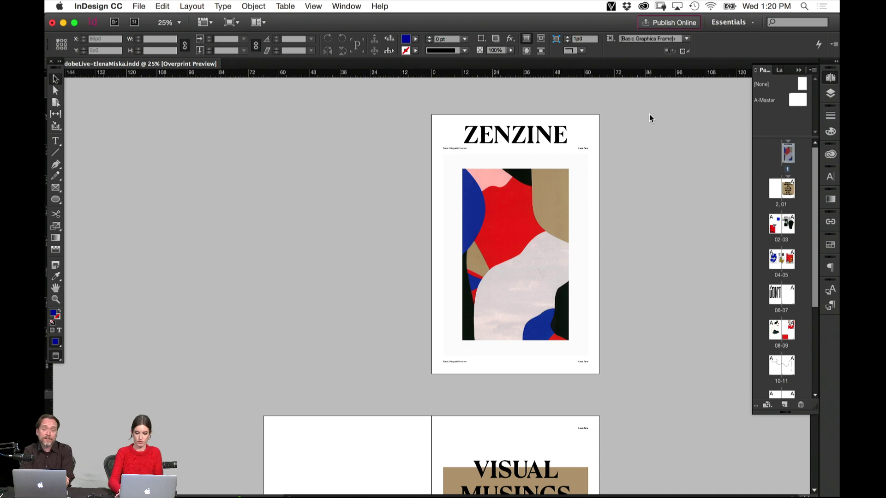
Try the copied wordmark on the magazine cover by pasting it, and delete the pasted copy.
{"action": "key", "text": "super+equal"}
{"action": "scroll", "coordinate": [599, 300], "scroll_direction": "up", "scroll_amount": 3}
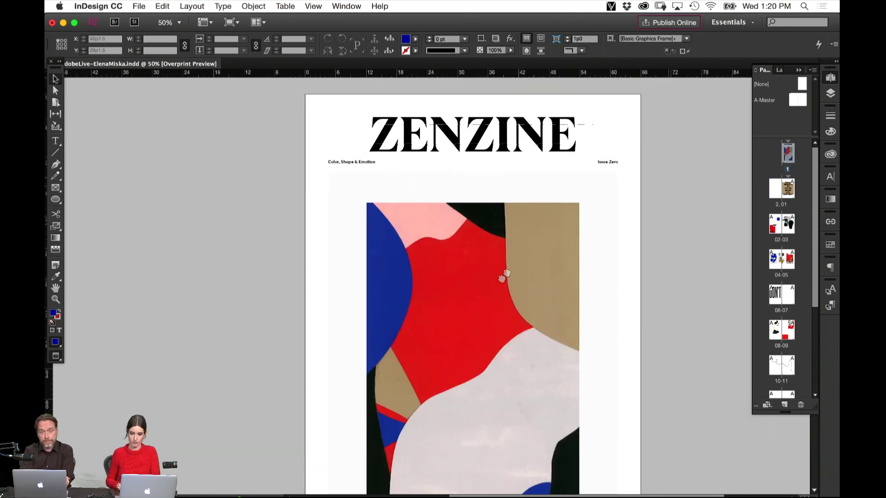
{"action": "key", "text": "super+v"}
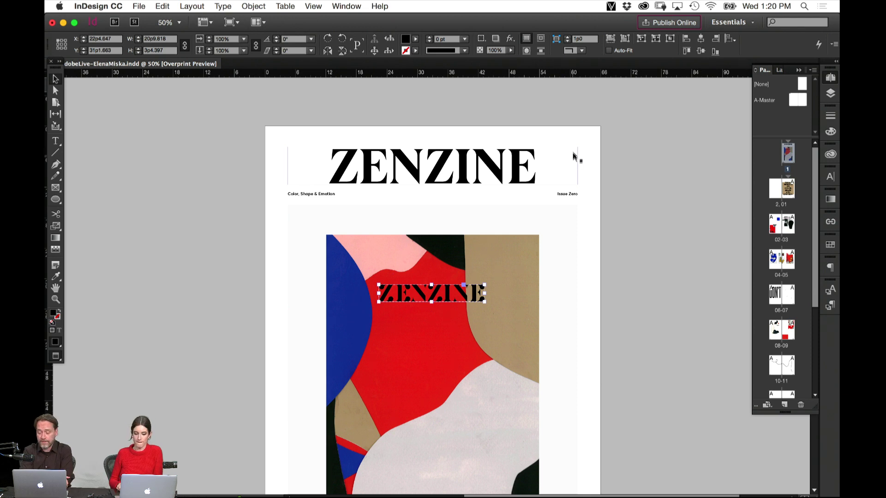
{"action": "key", "text": "Delete"}
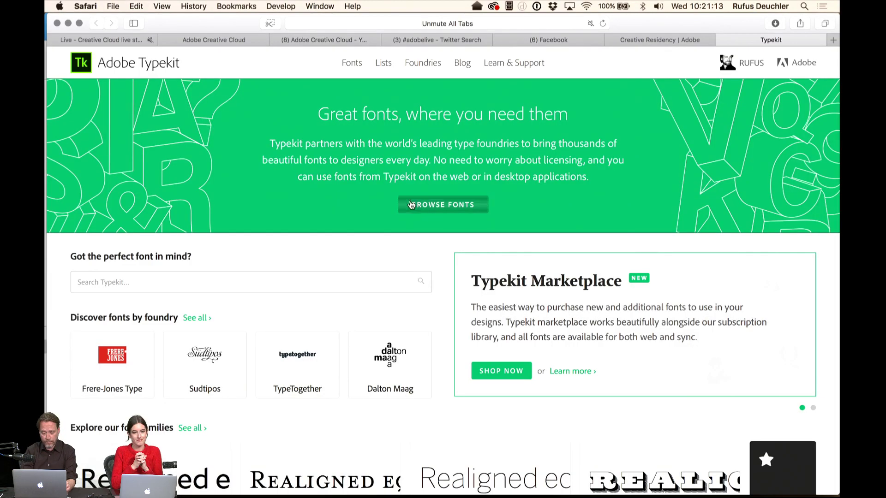
Browse the Typekit font library in Safari and filter the families to those with German language support.
{"action": "left_click", "coordinate": [411, 205]}
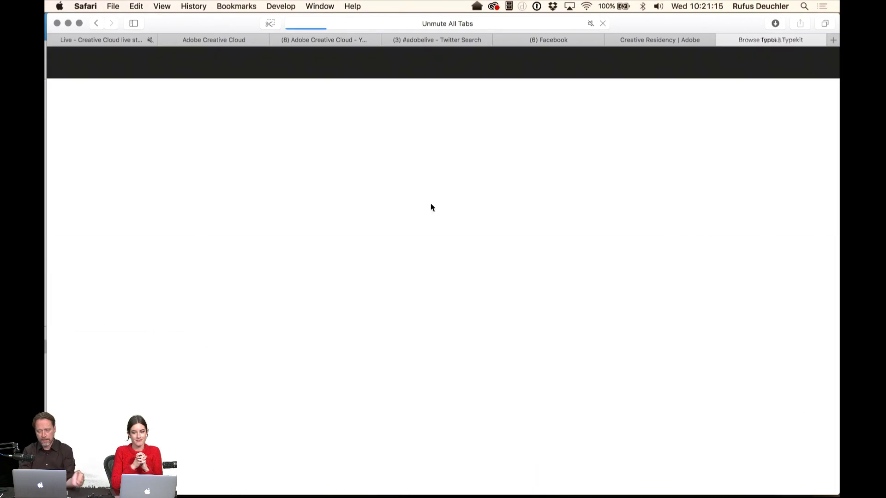
{"action": "scroll", "coordinate": [751, 332], "scroll_direction": "down", "scroll_amount": 5}
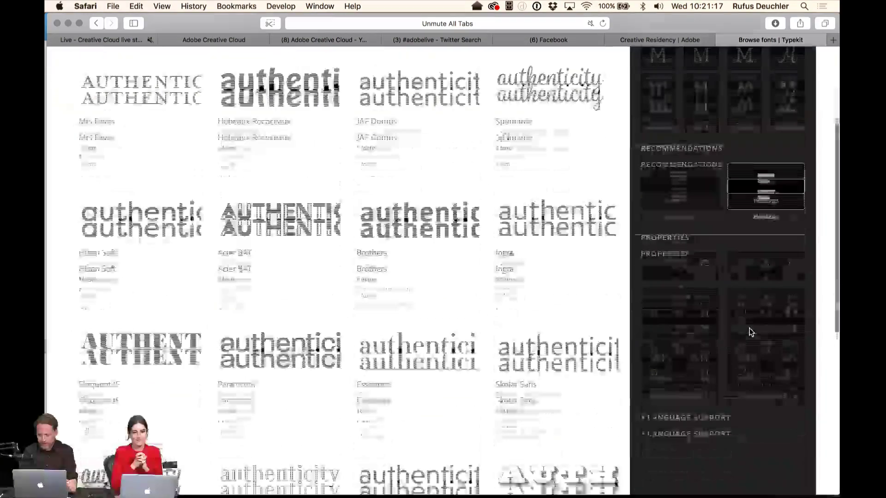
{"action": "scroll", "coordinate": [750, 330], "scroll_direction": "down", "scroll_amount": 3}
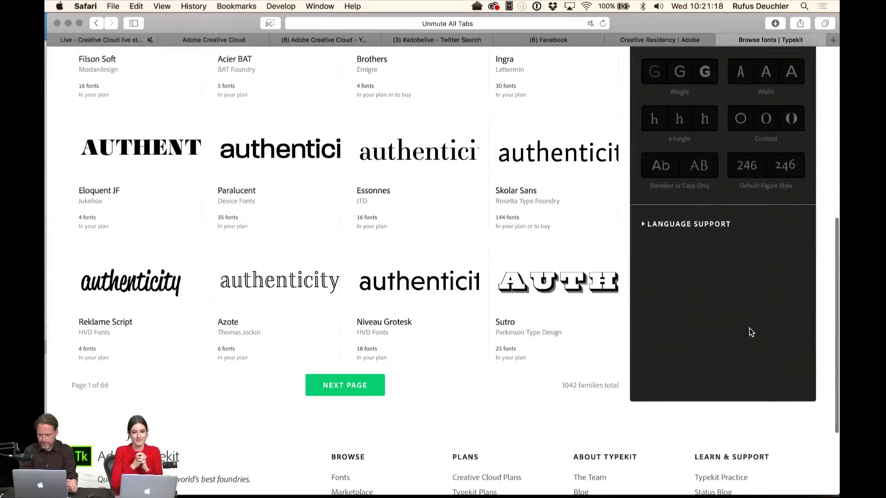
{"action": "left_click", "coordinate": [683, 227]}
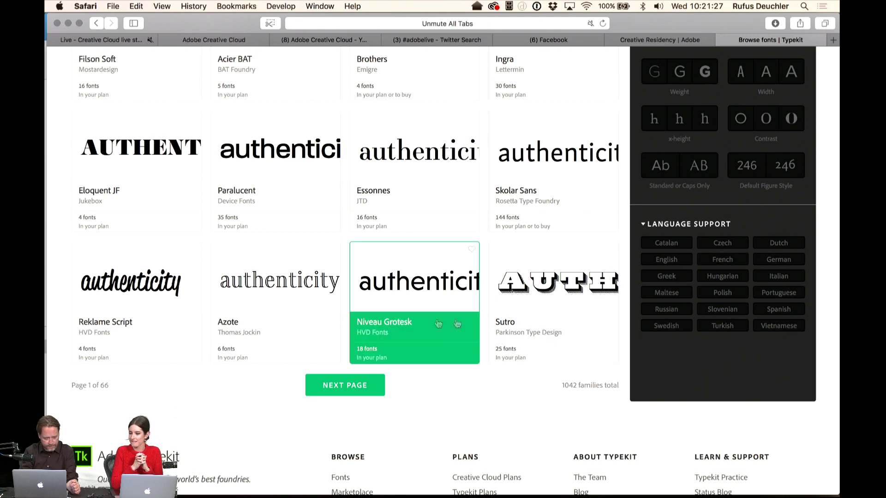
{"action": "left_click", "coordinate": [786, 262]}
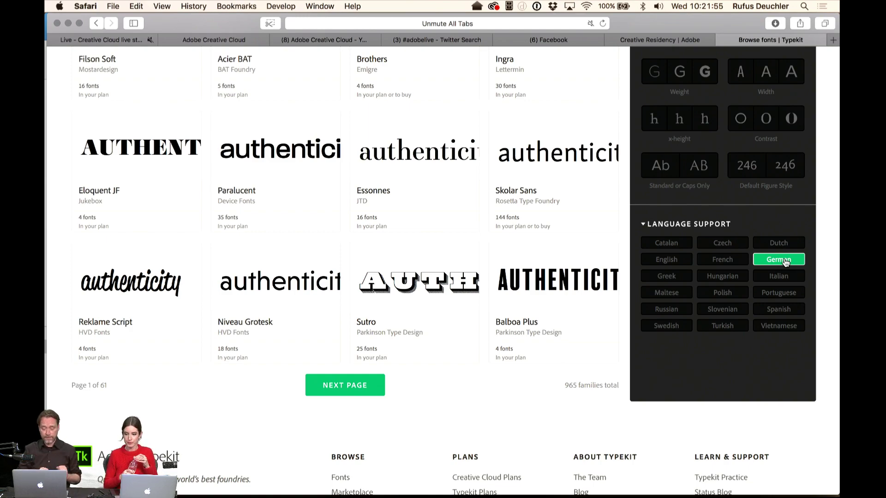
Replace the sample text of the font previews with "ü ß".
{"action": "scroll", "coordinate": [785, 262], "scroll_direction": "up", "scroll_amount": 10}
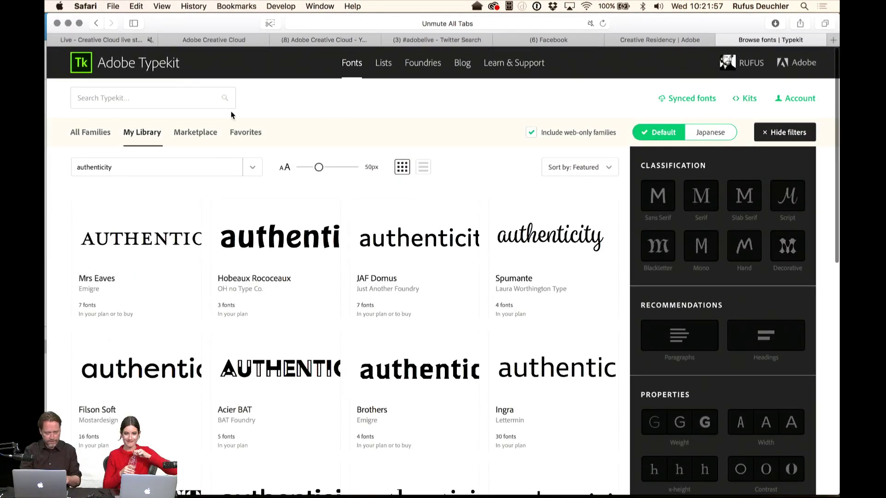
{"action": "triple_click", "coordinate": [141, 170]}
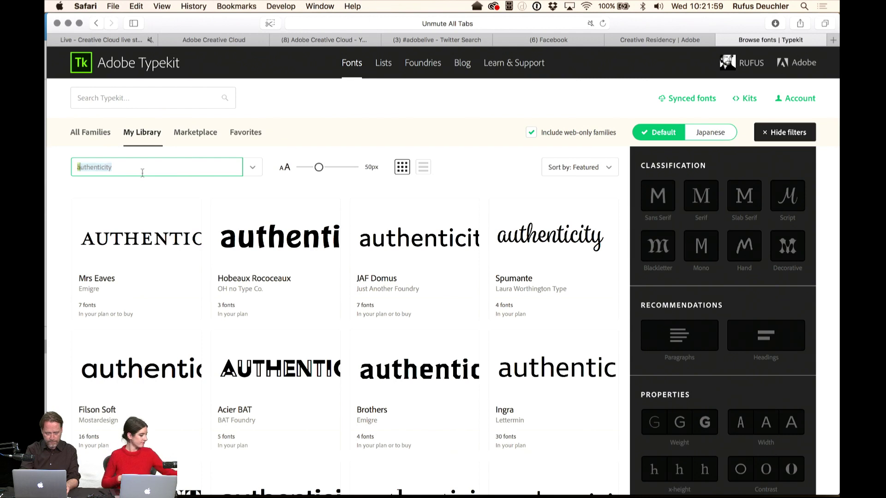
{"action": "type", "text": "tu"}
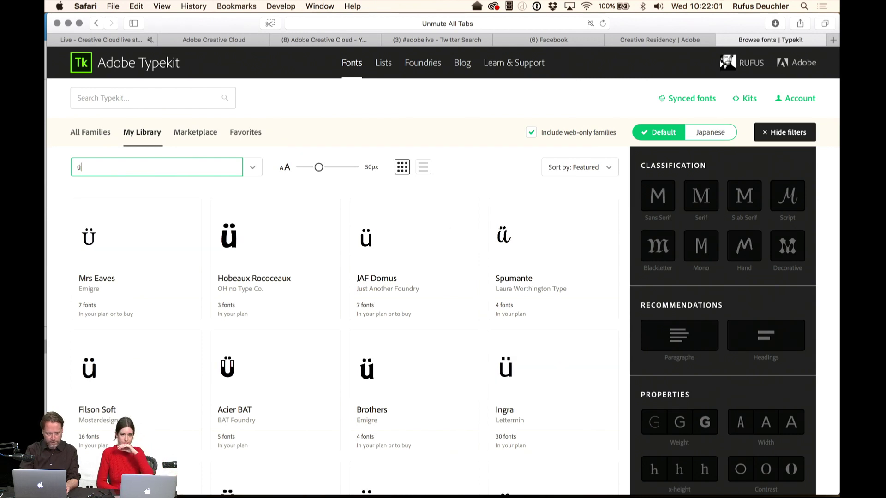
{"action": "type", "text": " ß"}
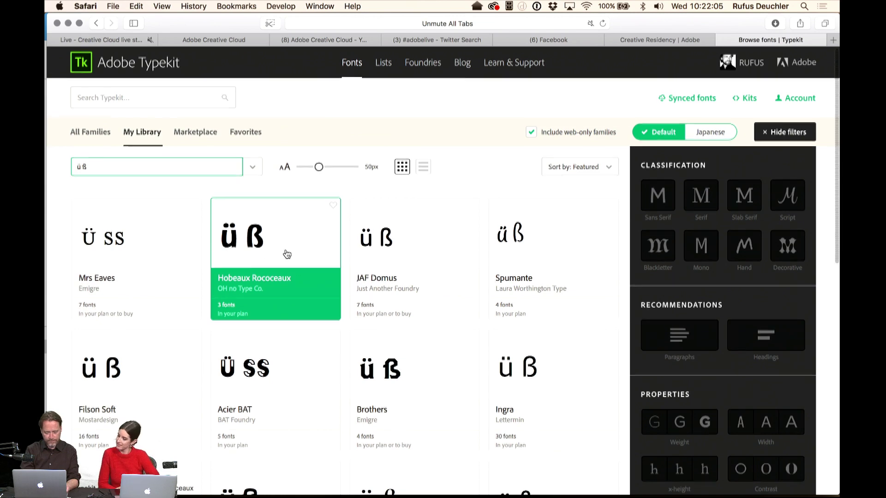
Compare how the listed German-capable fonts render "ü ß", and clear the custom sample text.
{"action": "scroll", "coordinate": [287, 254], "scroll_direction": "down", "scroll_amount": 3}
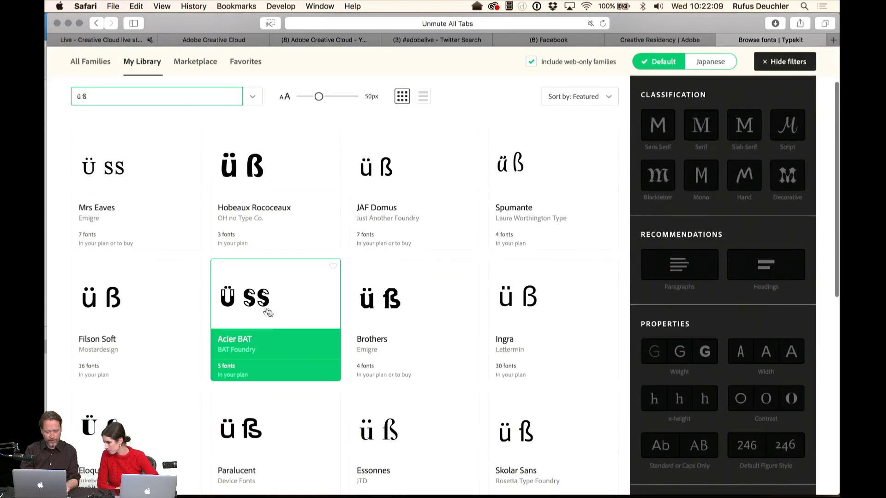
{"action": "scroll", "coordinate": [266, 313], "scroll_direction": "down", "scroll_amount": 5}
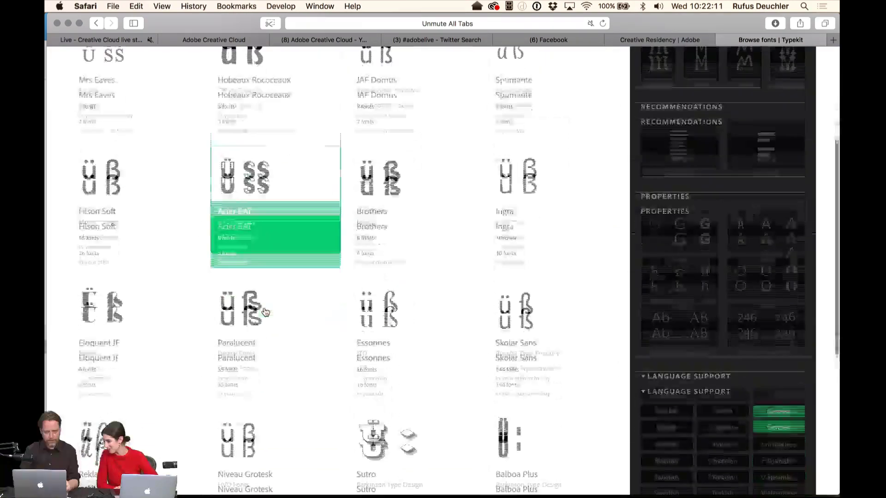
{"action": "scroll", "coordinate": [265, 312], "scroll_direction": "down", "scroll_amount": 5}
{"action": "scroll", "coordinate": [266, 311], "scroll_direction": "up", "scroll_amount": 2}
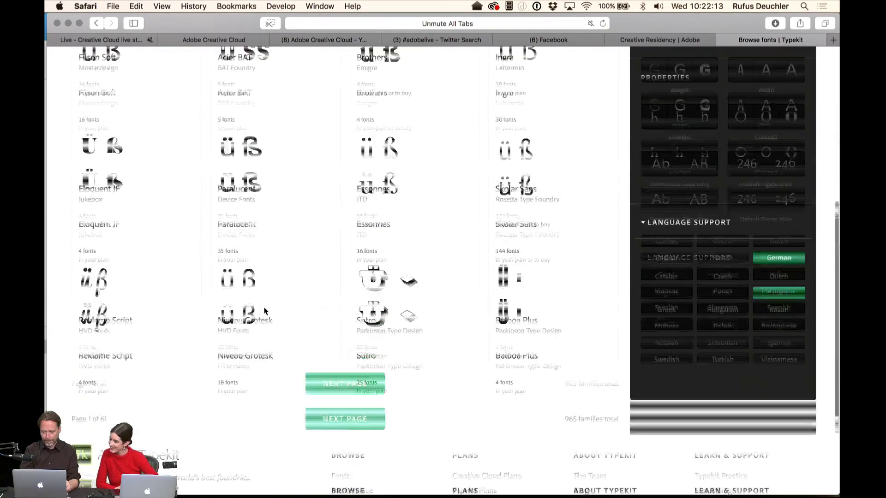
{"action": "scroll", "coordinate": [266, 312], "scroll_direction": "up", "scroll_amount": 12}
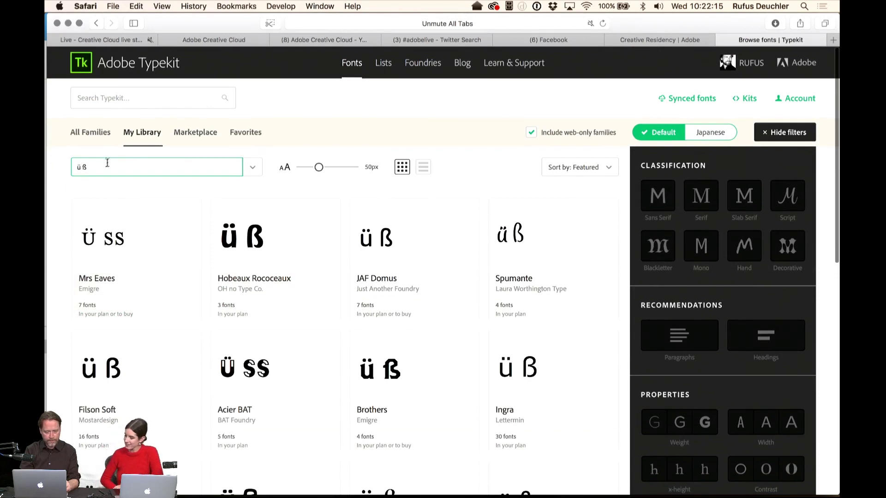
{"action": "left_click_drag", "start_coordinate": [107, 164], "coordinate": [55, 166]}
{"action": "key", "text": "BackSpace"}
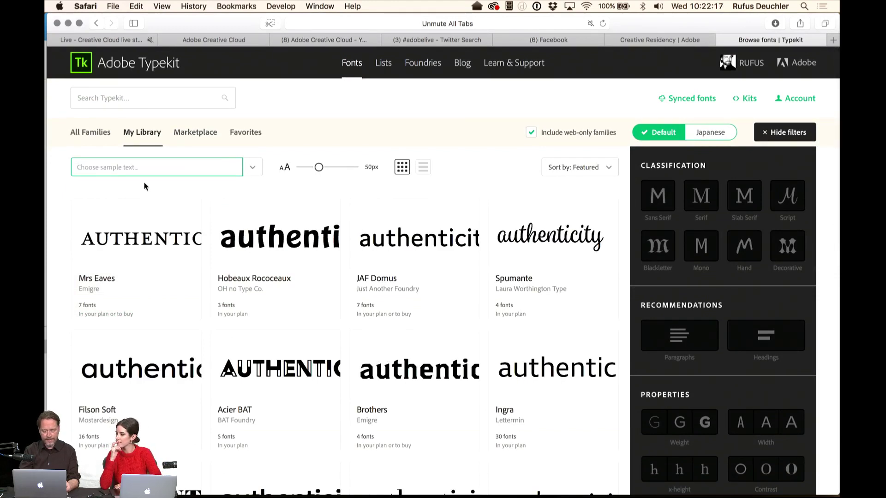
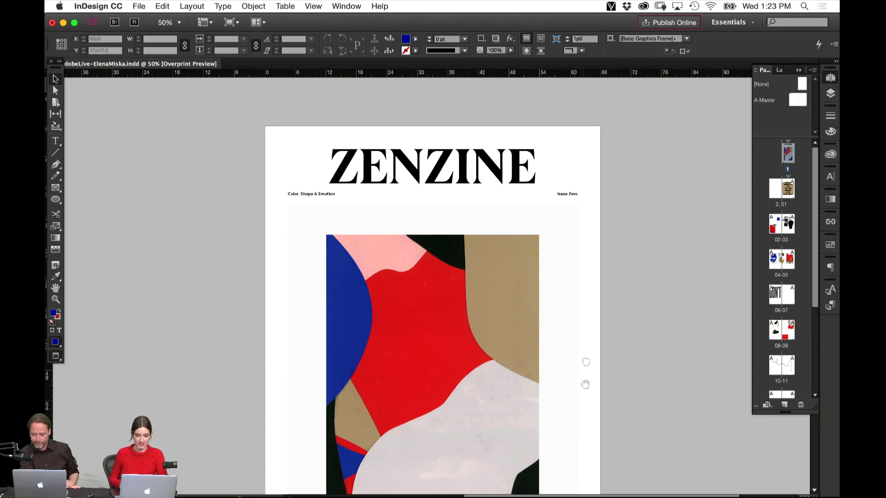
Back in InDesign, paste the copied wordmark just below the cover's ZENZINE masthead and enlarge it to about 42p0.6 wide.
{"action": "scroll", "coordinate": [584, 366], "scroll_direction": "down", "scroll_amount": 10}
{"action": "scroll", "coordinate": [556, 390], "scroll_direction": "down", "scroll_amount": 10}
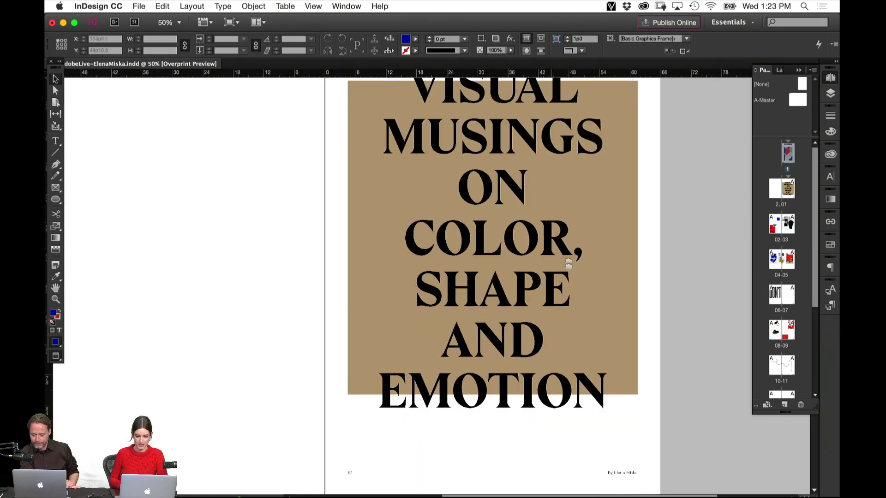
{"action": "scroll", "coordinate": [549, 383], "scroll_direction": "up", "scroll_amount": 6}
{"action": "scroll", "coordinate": [549, 378], "scroll_direction": "up", "scroll_amount": 5}
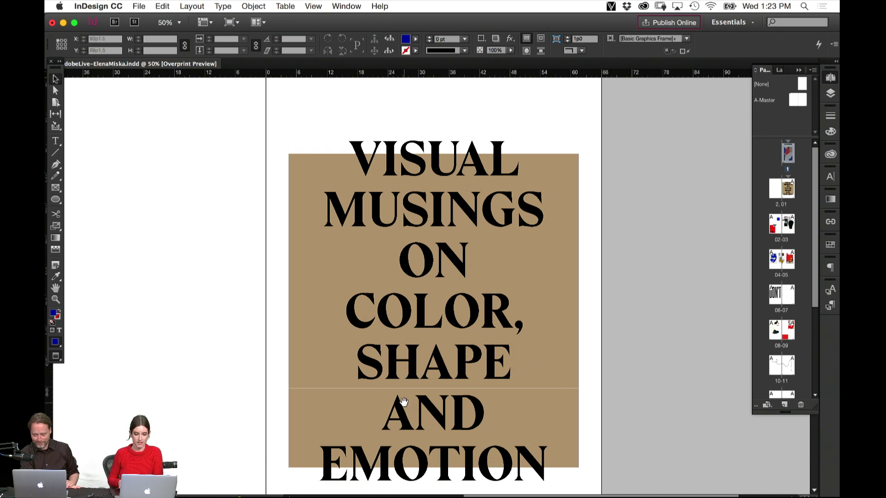
{"action": "scroll", "coordinate": [372, 123], "scroll_direction": "up", "scroll_amount": 10}
{"action": "left_click_drag", "start_coordinate": [431, 245], "coordinate": [381, 491]}
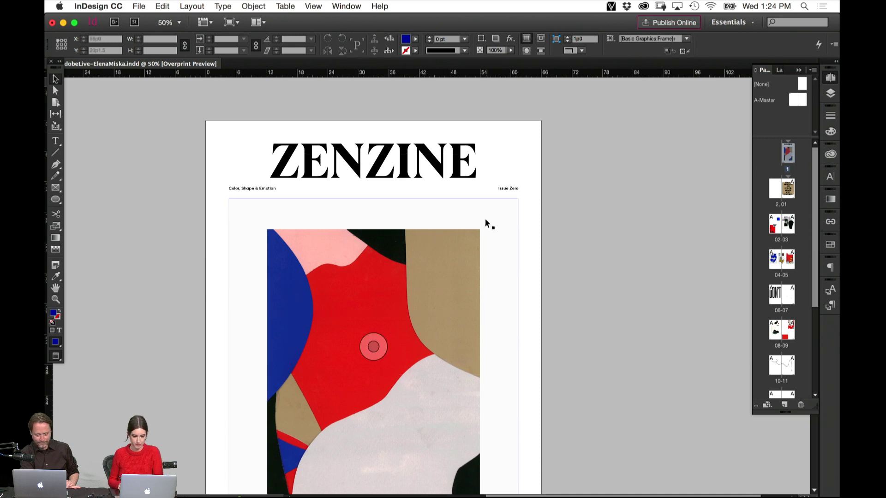
{"action": "key", "text": "super+v"}
{"action": "left_click_drag", "start_coordinate": [434, 282], "coordinate": [328, 191]}
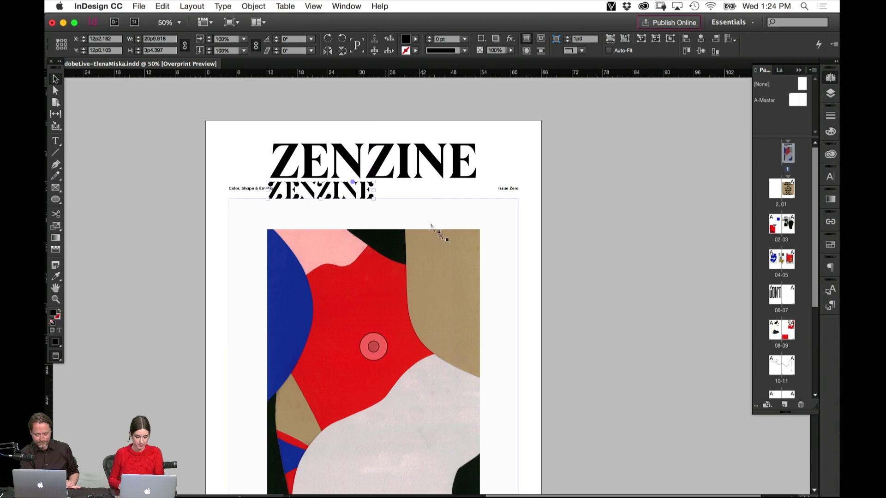
{"action": "left_click_drag", "start_coordinate": [400, 233], "coordinate": [525, 333]}
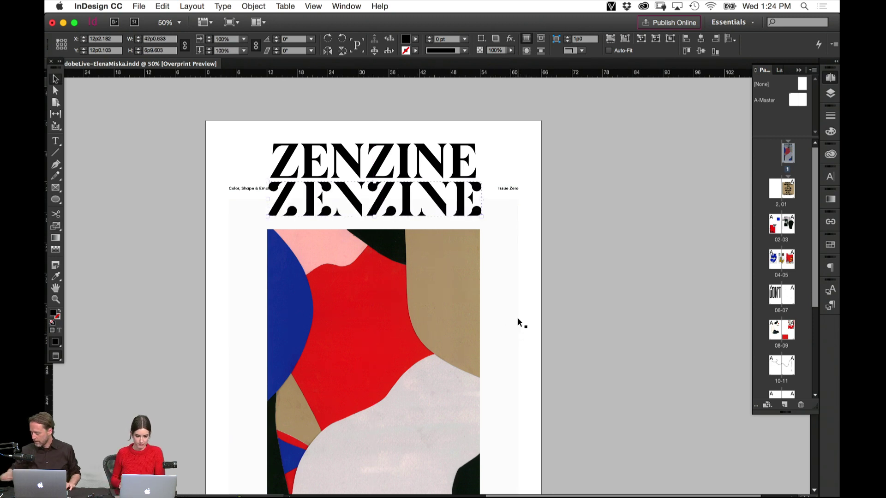
Delete the original masthead and move the custom wordmark into its place, nudging it down to meet the top margin.
{"action": "key", "text": "super+equal"}
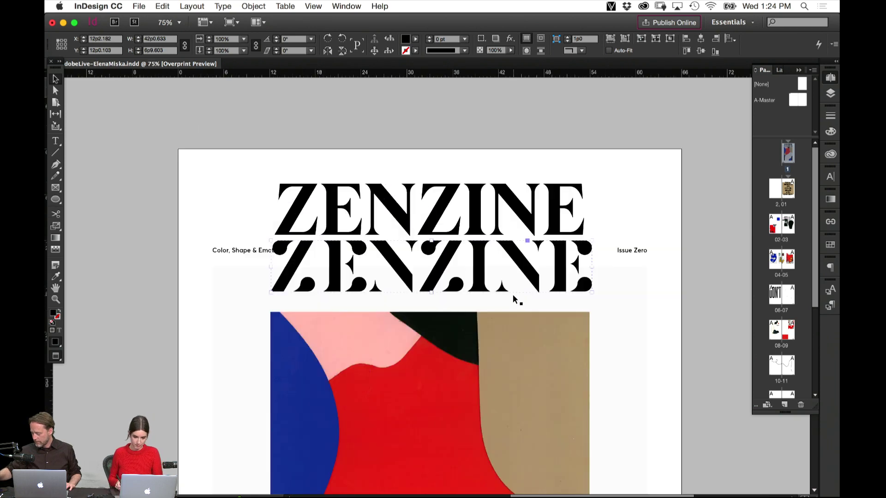
{"action": "left_click", "coordinate": [480, 205]}
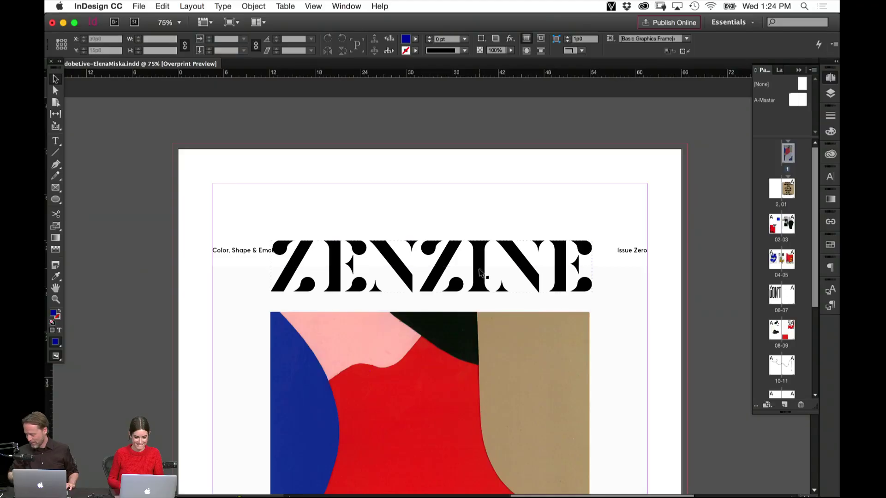
{"action": "left_click_drag", "start_coordinate": [483, 215], "coordinate": [483, 213]}
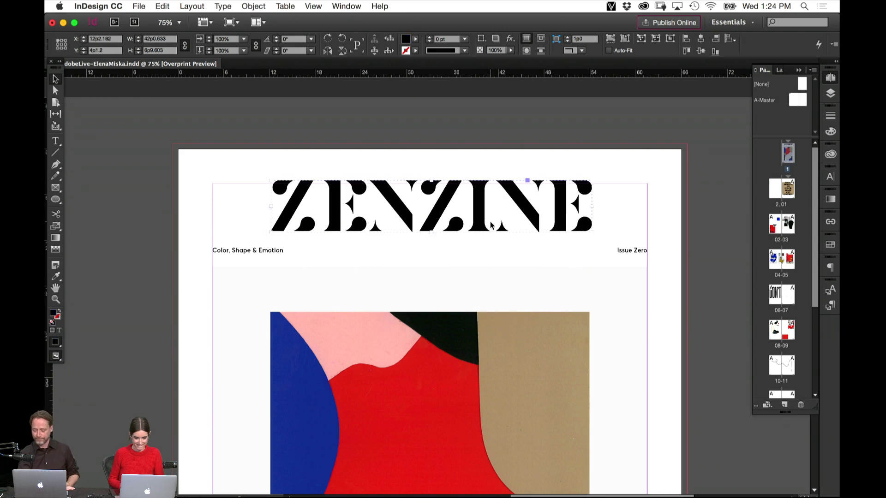
{"action": "key", "text": "Down"}
{"action": "key", "text": "Down"}
{"action": "key", "text": "Down"}
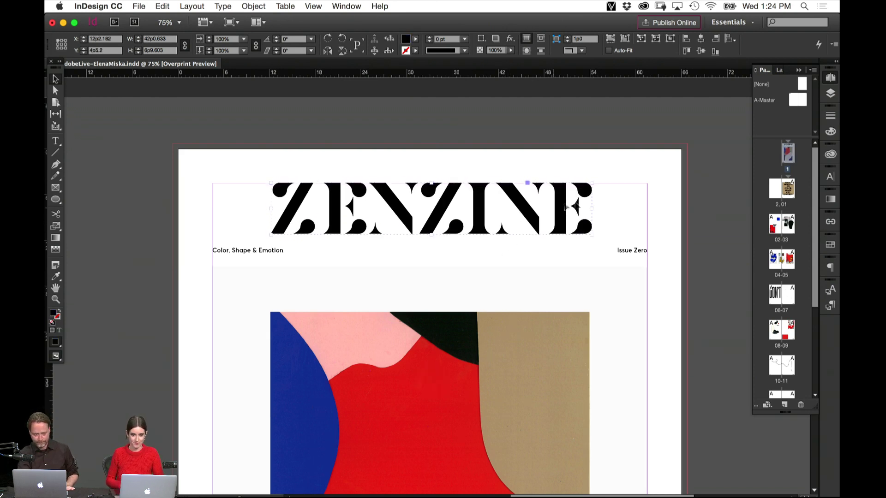
{"action": "left_click", "coordinate": [628, 203]}
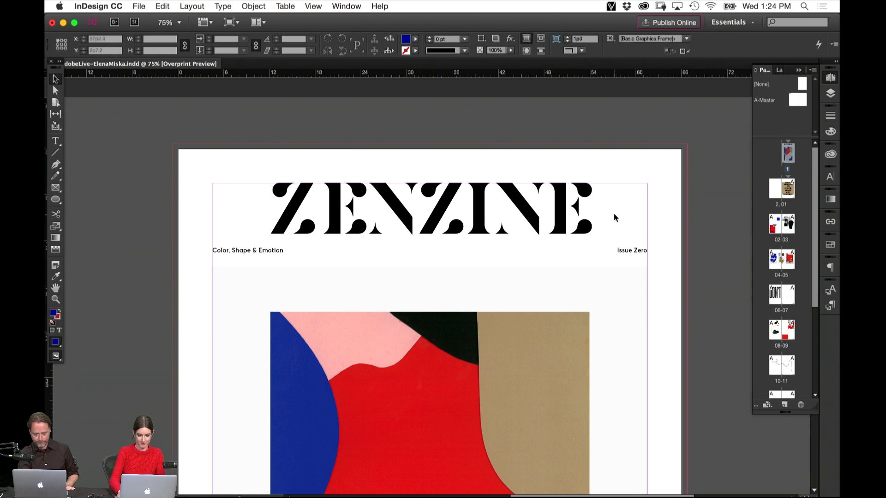
Scale the custom wordmark on the cover up proportionally to about 43p1.8 wide.
{"action": "key", "text": "super+1"}
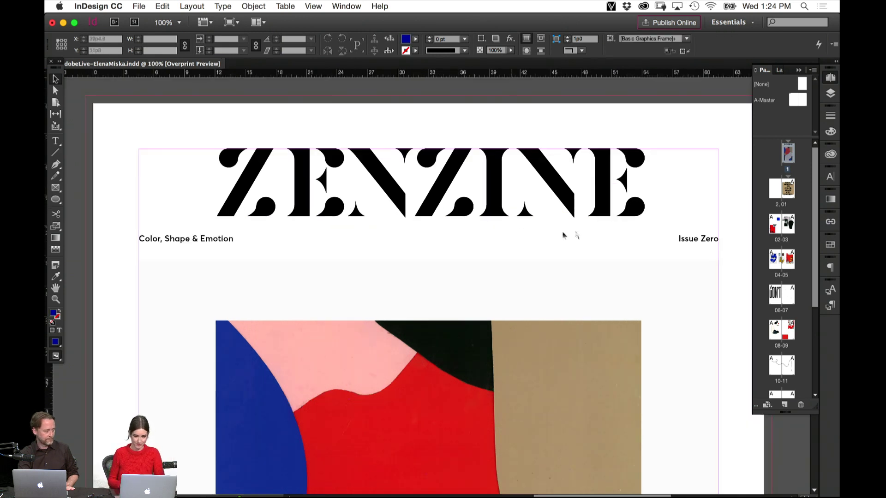
{"action": "left_click", "coordinate": [494, 216]}
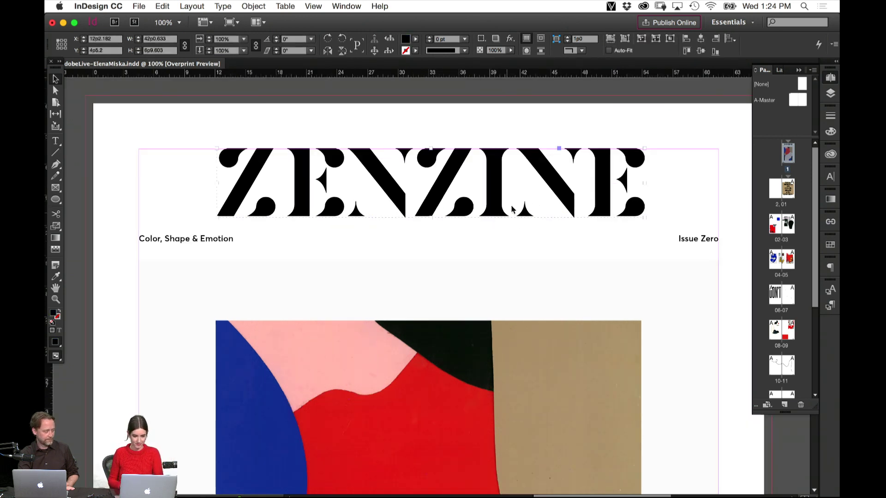
{"action": "key", "text": "w"}
{"action": "key", "text": "e"}
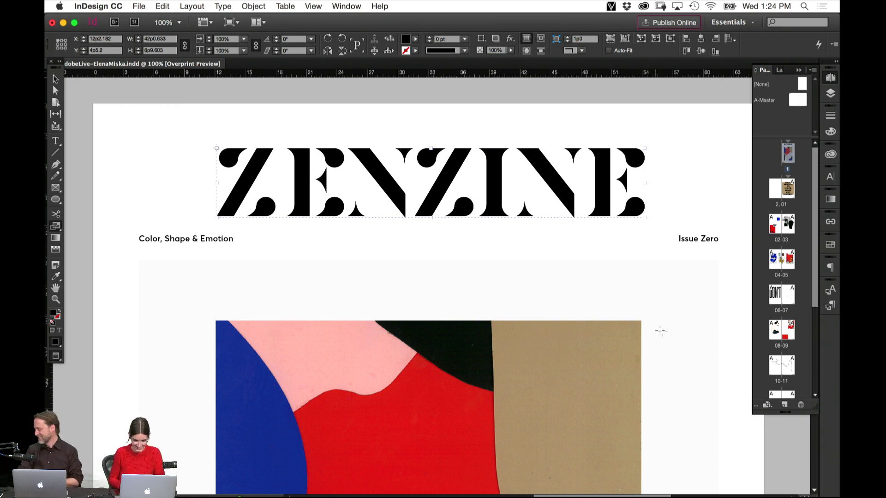
{"action": "left_click_drag", "start_coordinate": [665, 262], "coordinate": [686, 281]}
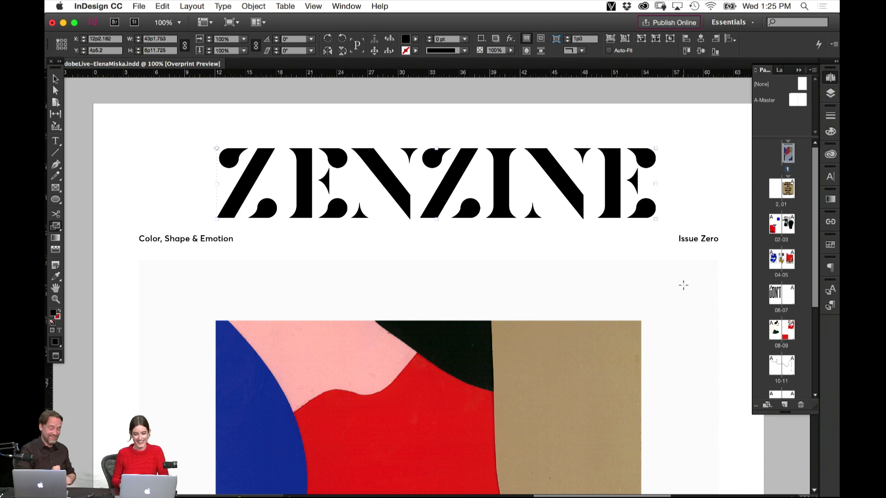
{"action": "key", "text": "v"}
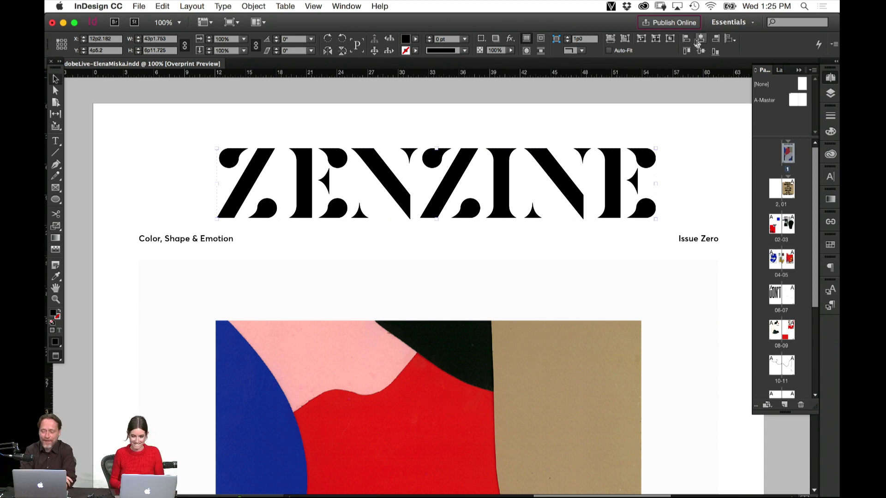
Set alignment relative to the page and center the wordmark horizontally on the cover.
{"action": "left_click", "coordinate": [730, 38]}
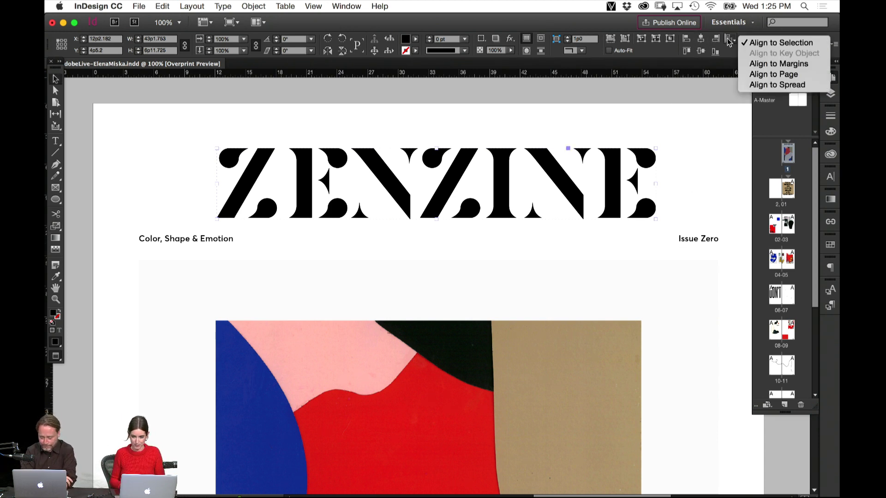
{"action": "left_click", "coordinate": [746, 74]}
{"action": "left_click", "coordinate": [701, 39]}
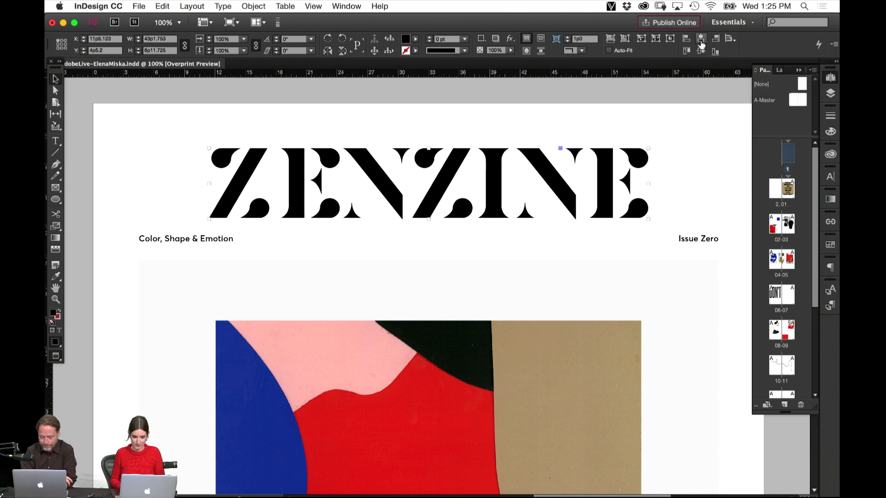
{"action": "left_click", "coordinate": [681, 154]}
{"action": "key", "text": "w"}
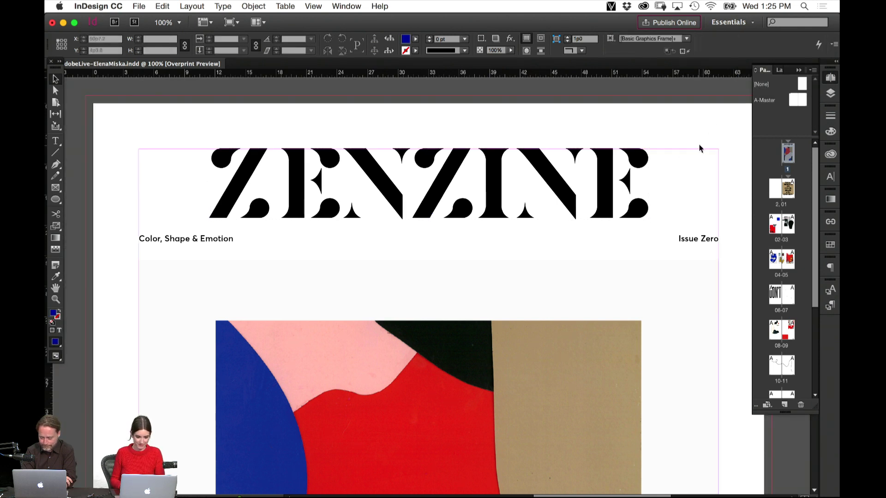
Enlarge the wordmark to about 44p11 wide, center it on the page again, and nudge it down to the top margin.
{"action": "left_click", "coordinate": [628, 219]}
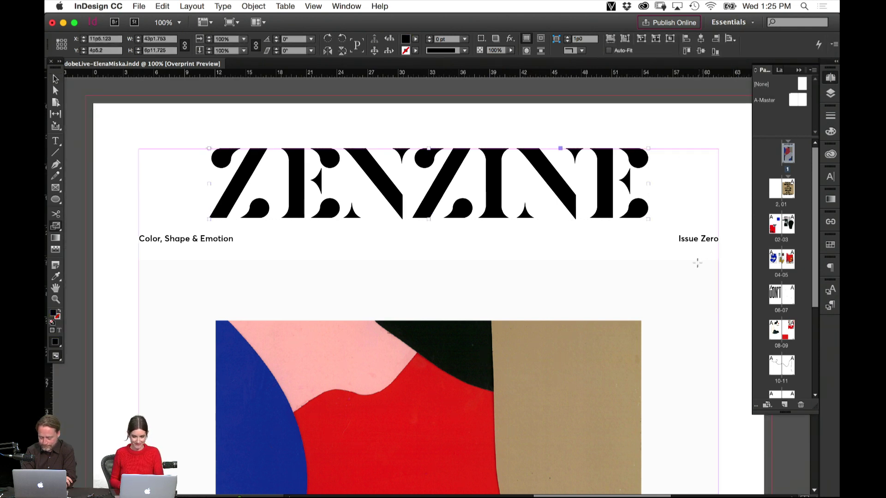
{"action": "mouse_move", "coordinate": [706, 284]}
{"action": "left_mouse_down"}
{"action": "mouse_move", "coordinate": [697, 270]}
{"action": "mouse_move", "coordinate": [717, 287]}
{"action": "left_mouse_up"}
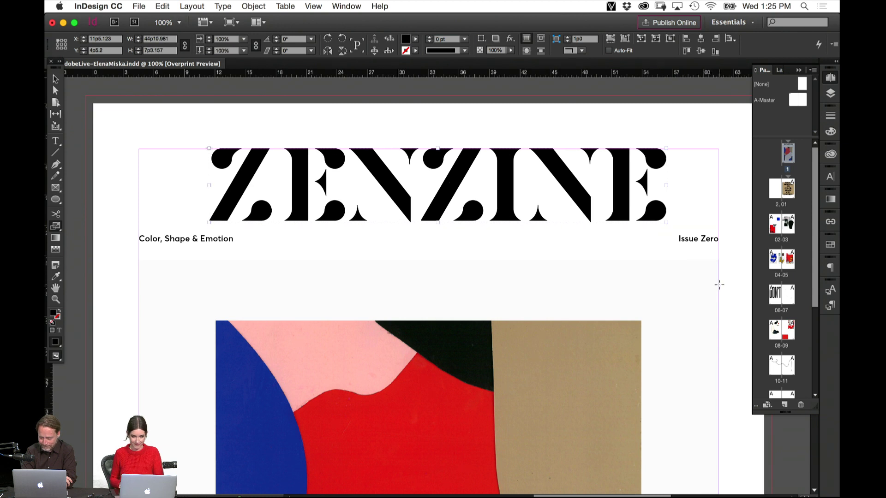
{"action": "left_click", "coordinate": [700, 38]}
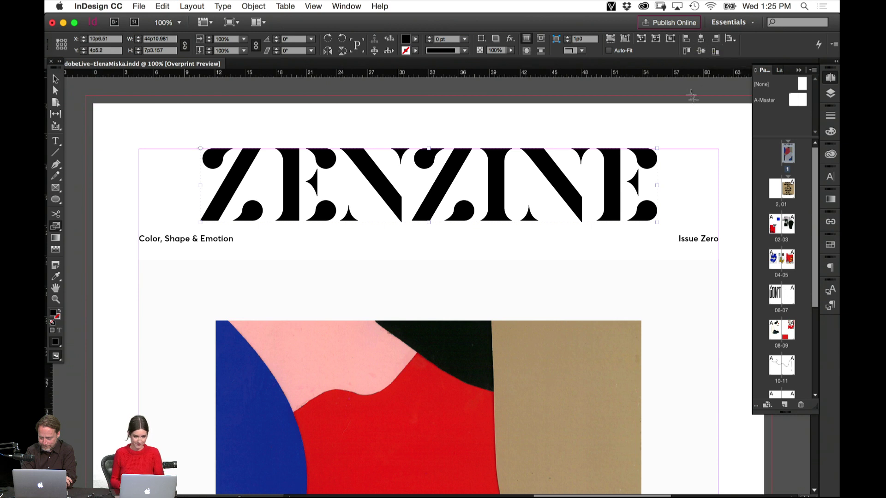
{"action": "key", "text": "Down"}
{"action": "key", "text": "v"}
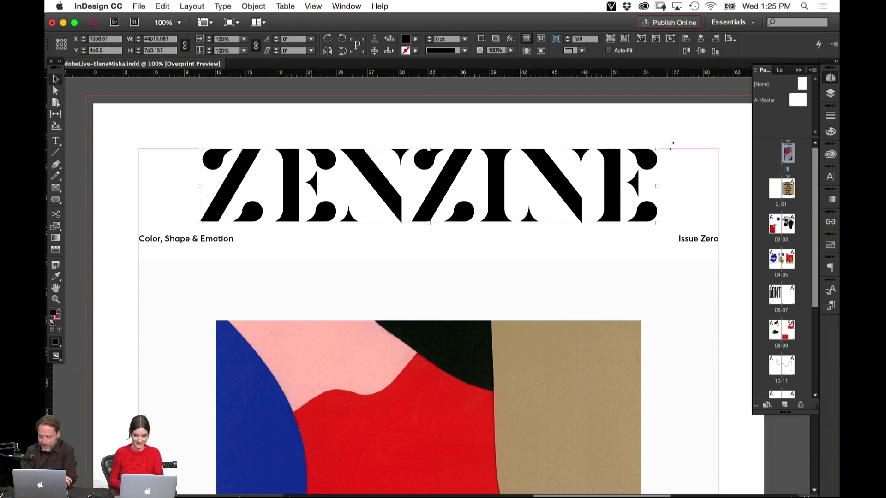
{"action": "left_click", "coordinate": [681, 133]}
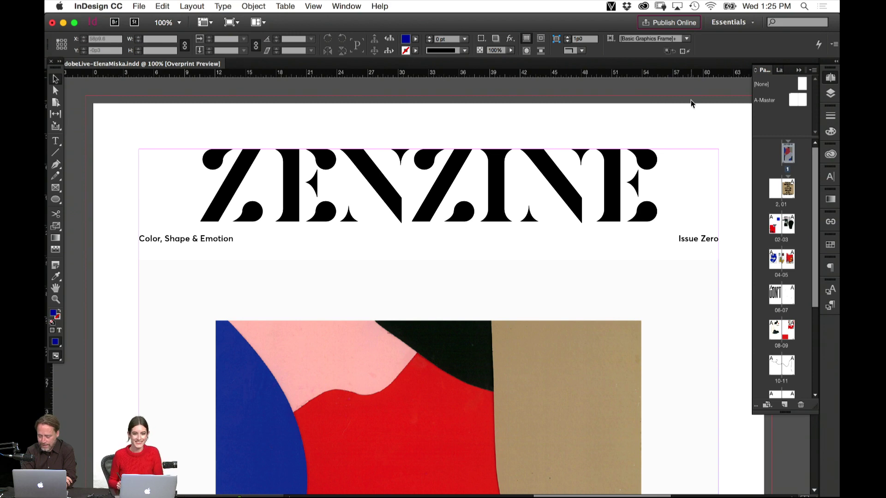
Preview the cover full screen and without guides, and examine the new masthead at several magnifications.
{"action": "key", "text": "shift+w"}
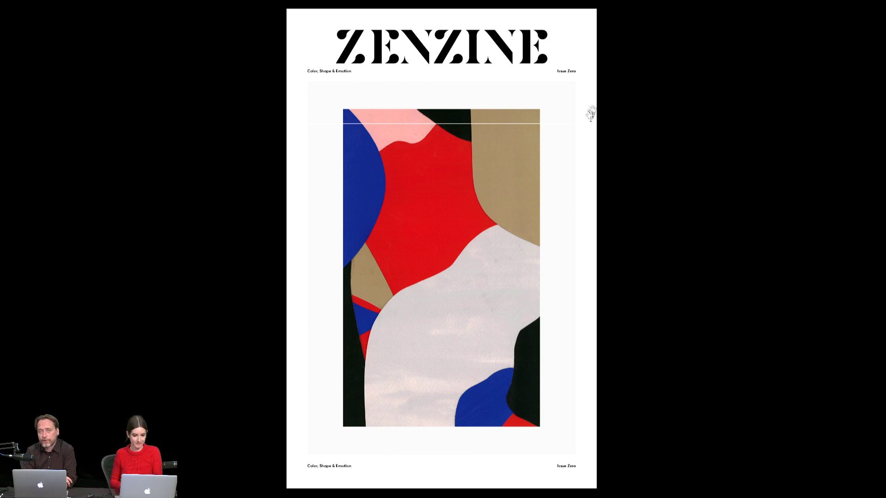
{"action": "key", "text": "Escape"}
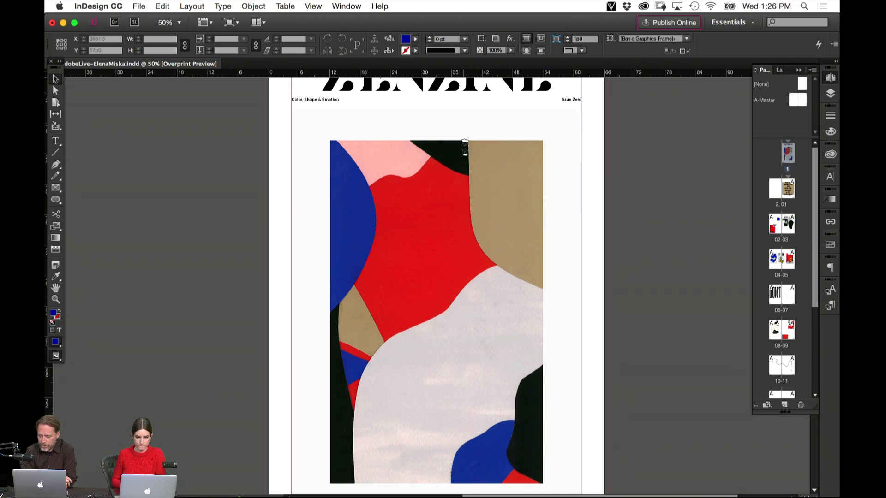
{"action": "scroll", "coordinate": [462, 212], "scroll_direction": "up", "scroll_amount": 4}
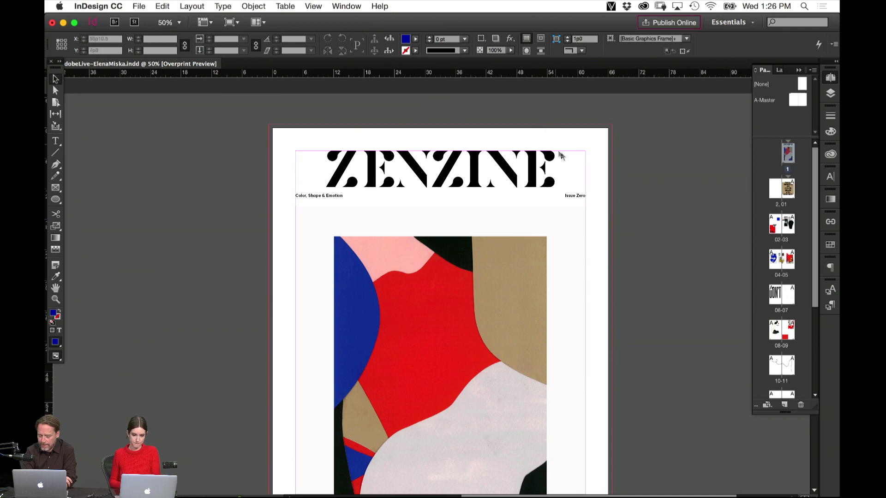
{"action": "key", "text": "w"}
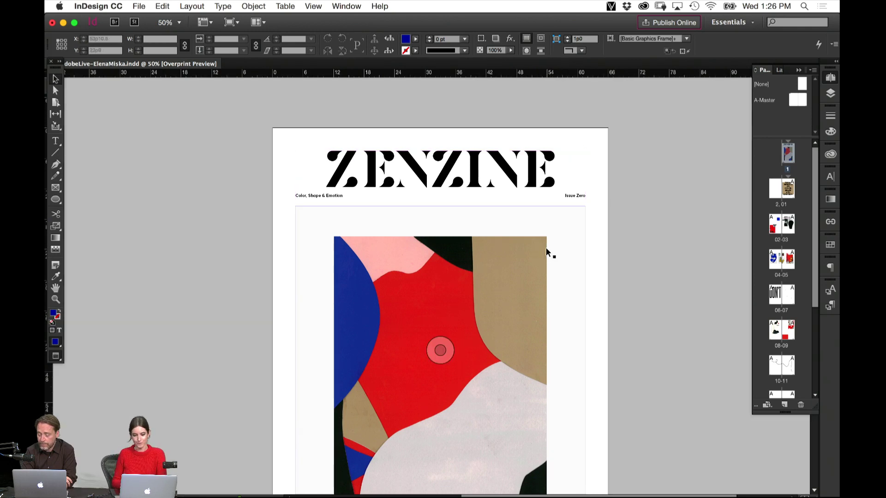
{"action": "mouse_move", "coordinate": [378, 496]}
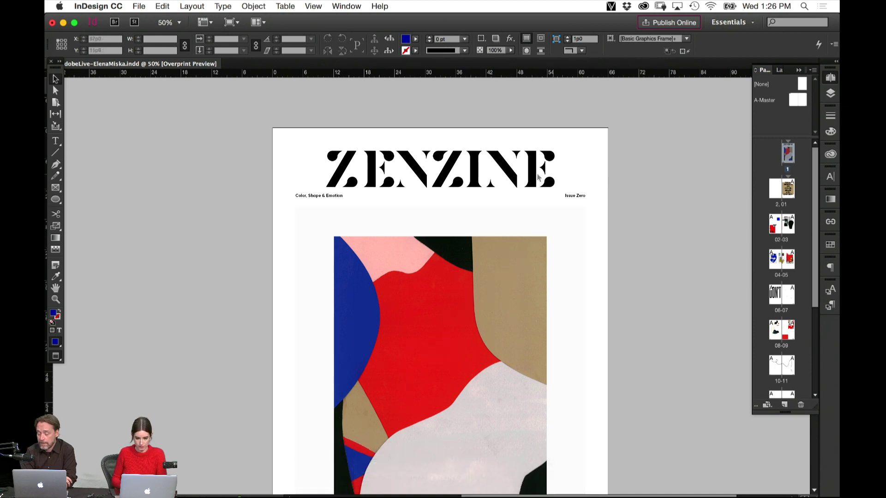
{"action": "left_click", "coordinate": [532, 181]}
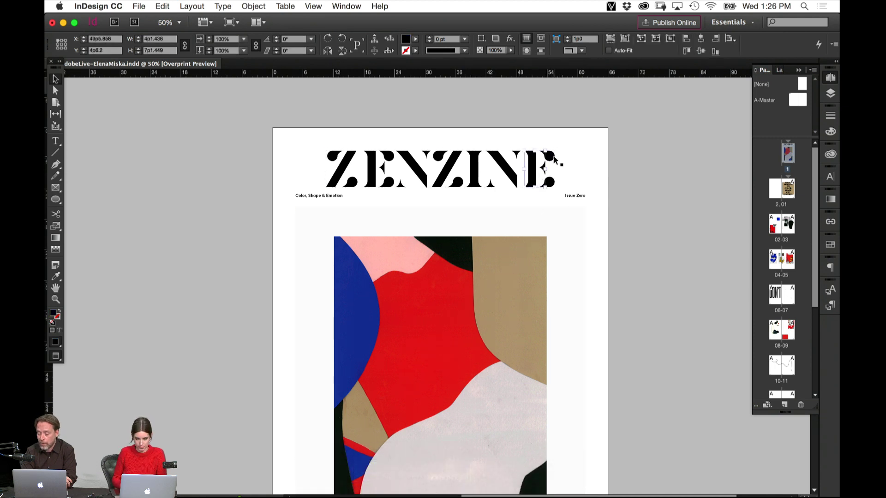
{"action": "left_click", "coordinate": [554, 159], "text": "shift"}
{"action": "left_click", "coordinate": [549, 183]}
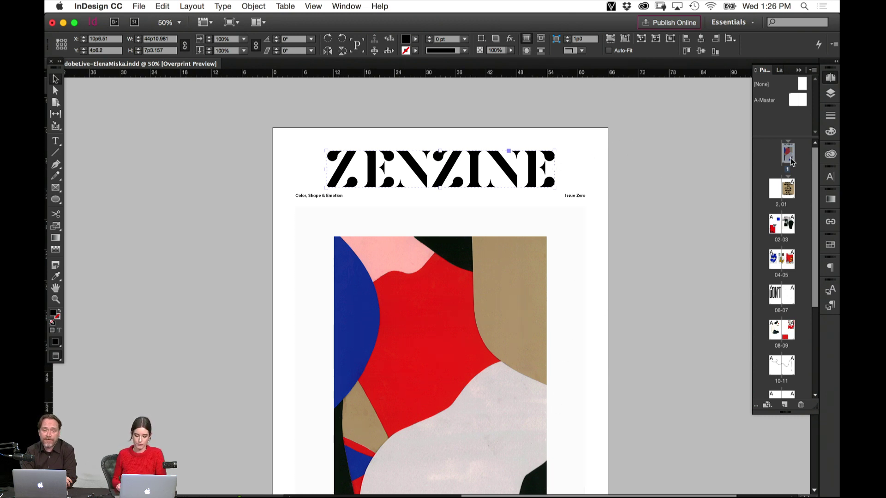
{"action": "mouse_move", "coordinate": [421, 496]}
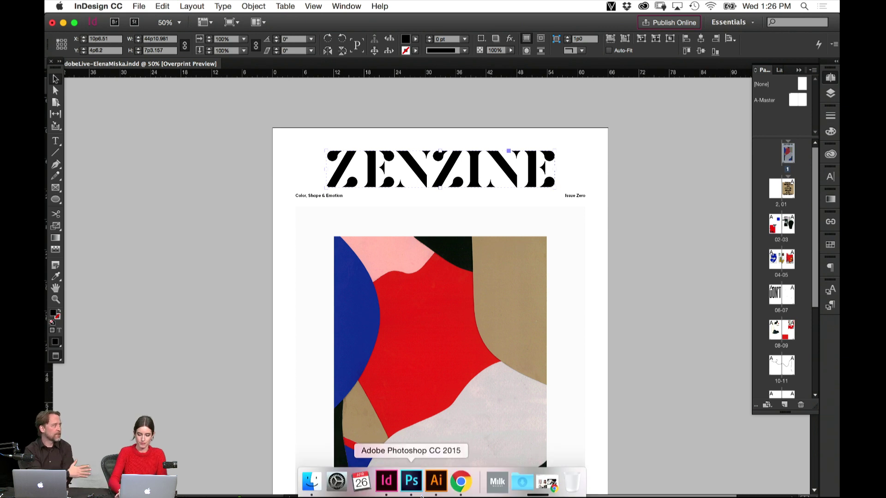
{"action": "key", "text": "super+equal"}
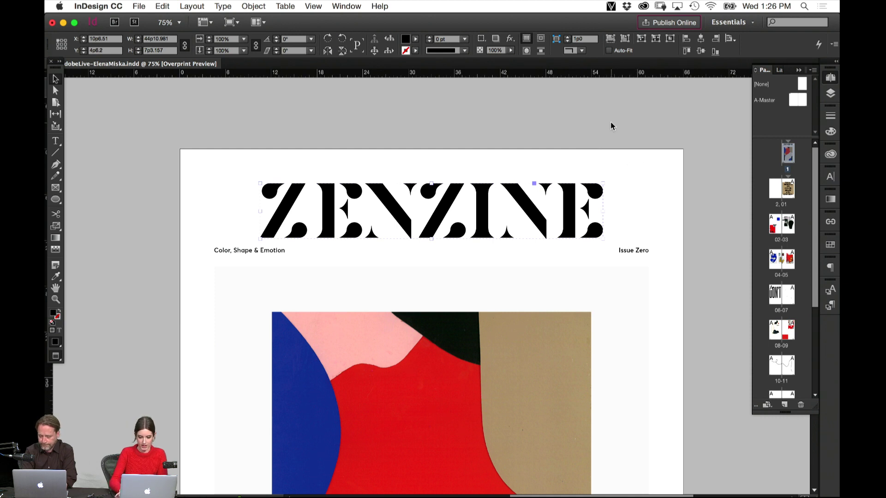
{"action": "key", "text": "super+1"}
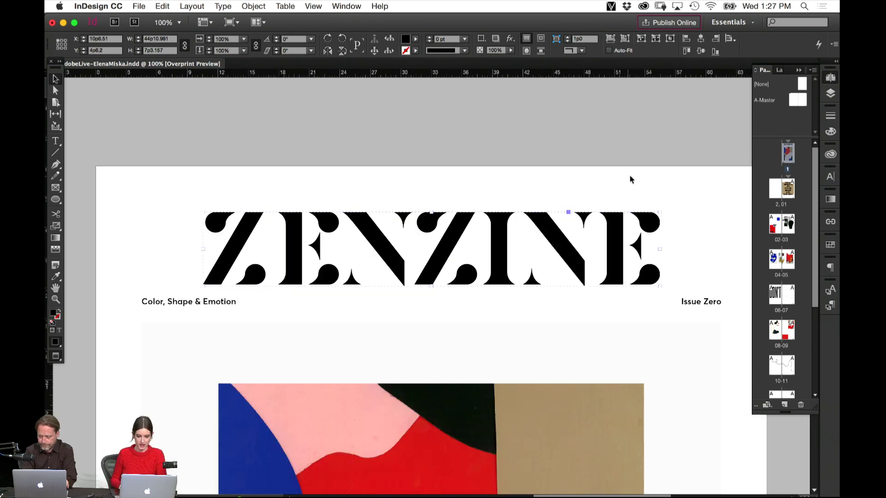
{"action": "left_click", "coordinate": [654, 175]}
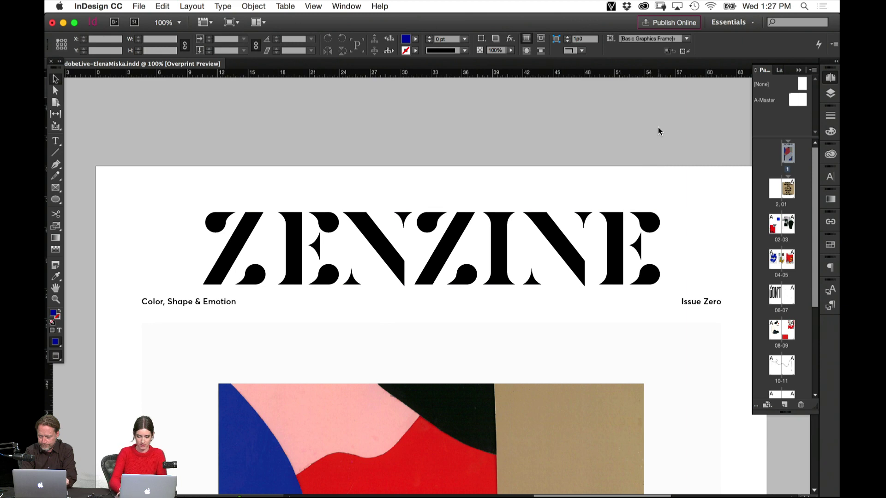
{"action": "key", "text": "super+minus"}
{"action": "key", "text": "super+minus"}
{"action": "key", "text": "super+minus"}
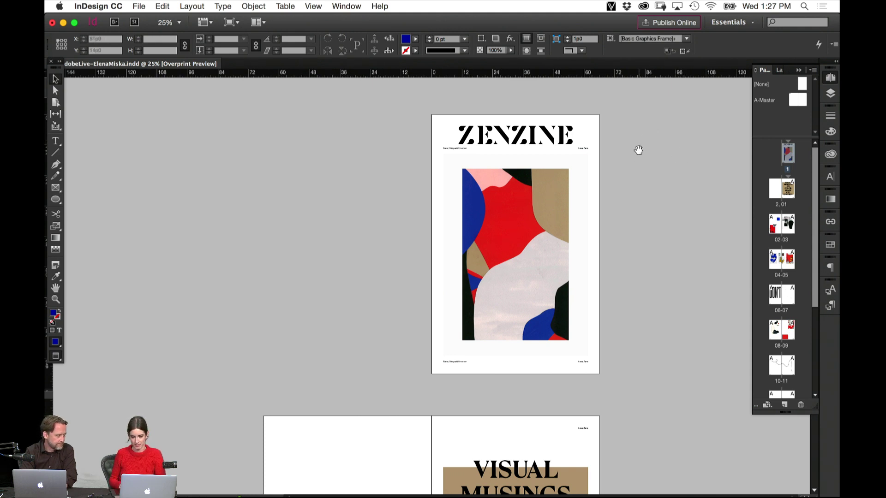
Paste the original ZENZINE text masthead and place it over the upper part of the cover artwork, below the custom wordmark.
{"action": "key", "text": "cmd+v"}
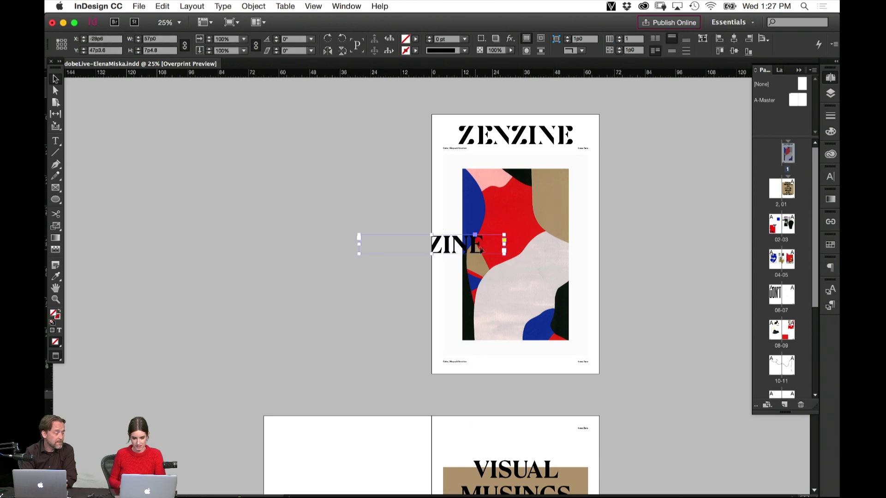
{"action": "left_click_drag", "start_coordinate": [510, 245], "coordinate": [586, 199]}
{"action": "left_click", "coordinate": [615, 178]}
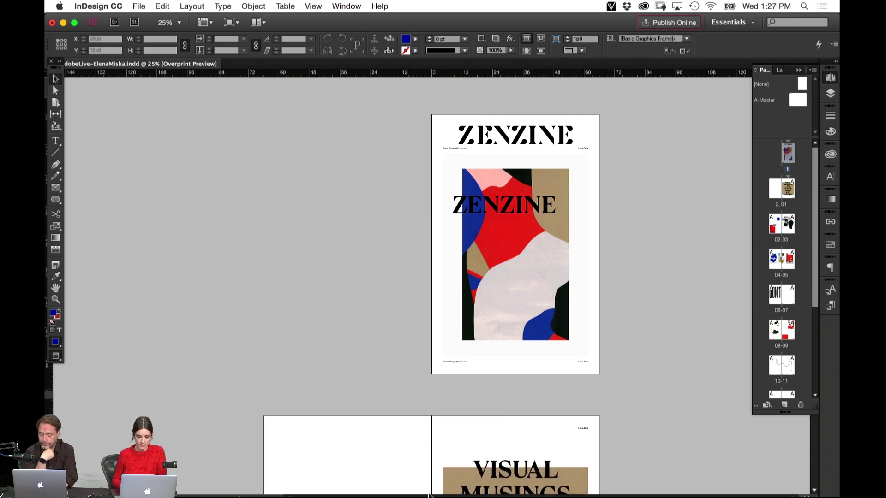
{"action": "left_click", "coordinate": [516, 254]}
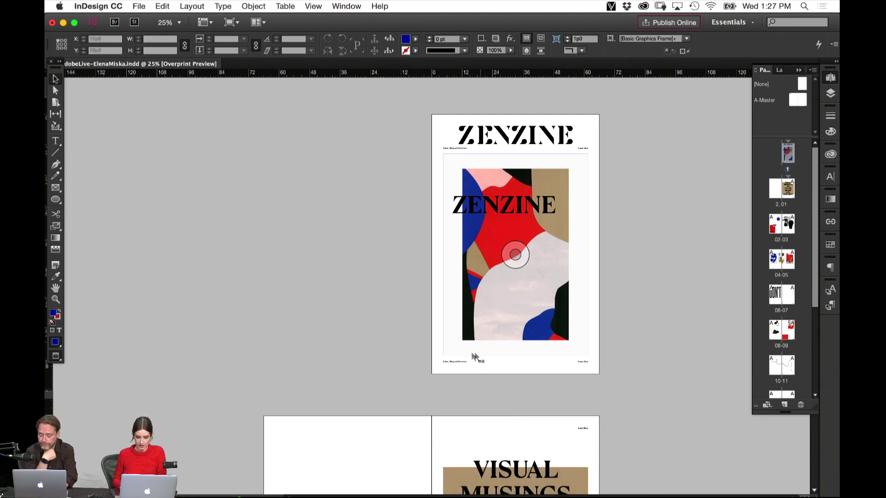
{"action": "left_click", "coordinate": [477, 358]}
Switch to Illustrator and copy the selected rounded stencil wordmark into the blank area beside the column of logo variations.
{"action": "mouse_move", "coordinate": [337, 495]}
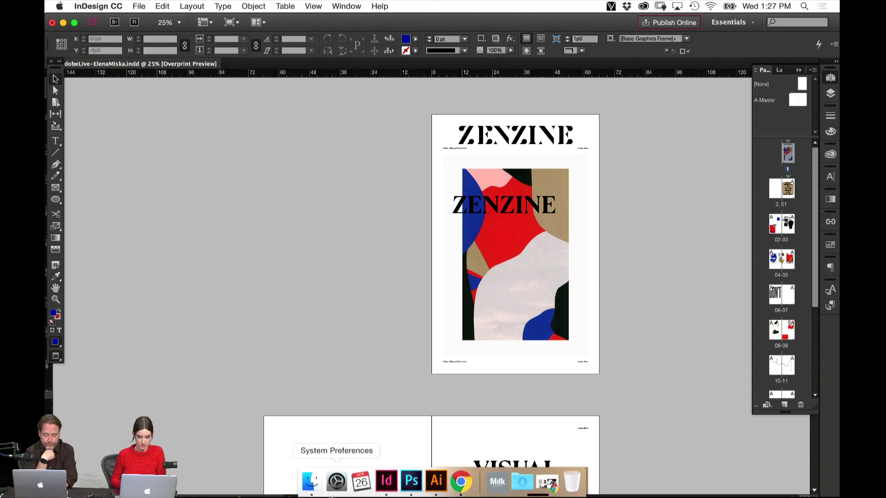
{"action": "left_click", "coordinate": [392, 492]}
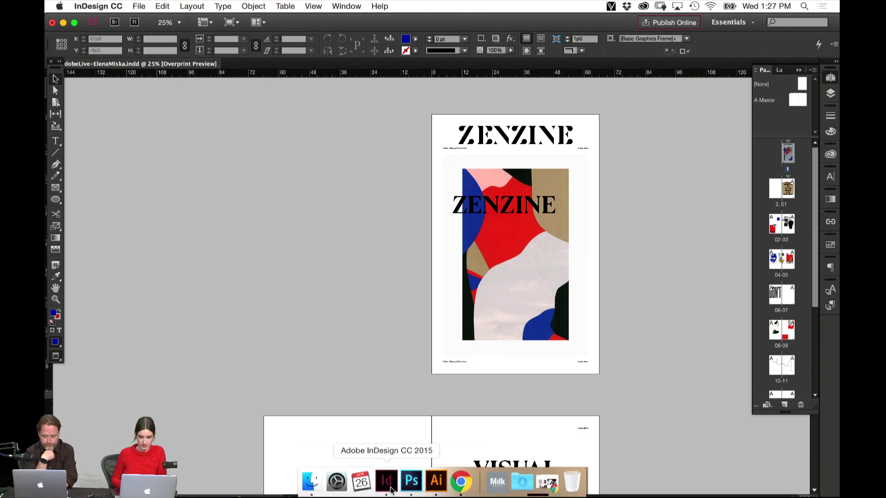
{"action": "left_click", "coordinate": [436, 482]}
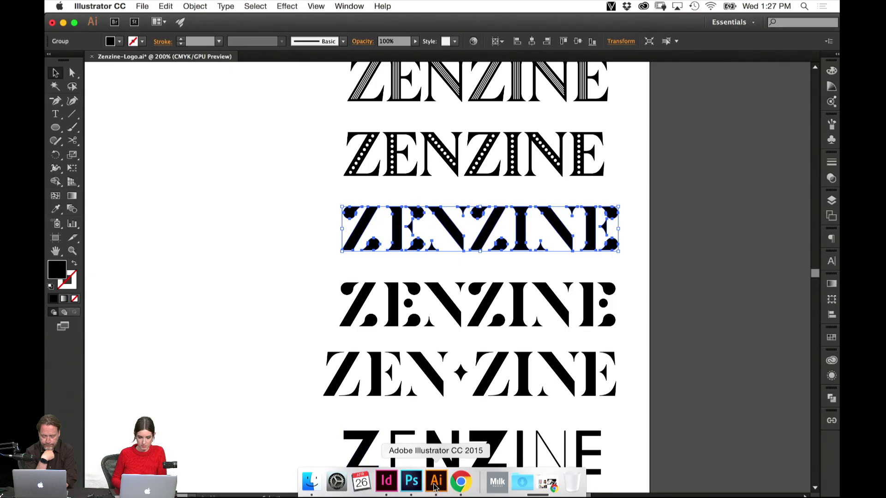
{"action": "left_click_drag", "start_coordinate": [537, 244], "coordinate": [174, 265]}
{"action": "left_click_drag", "start_coordinate": [286, 312], "coordinate": [679, 303]}
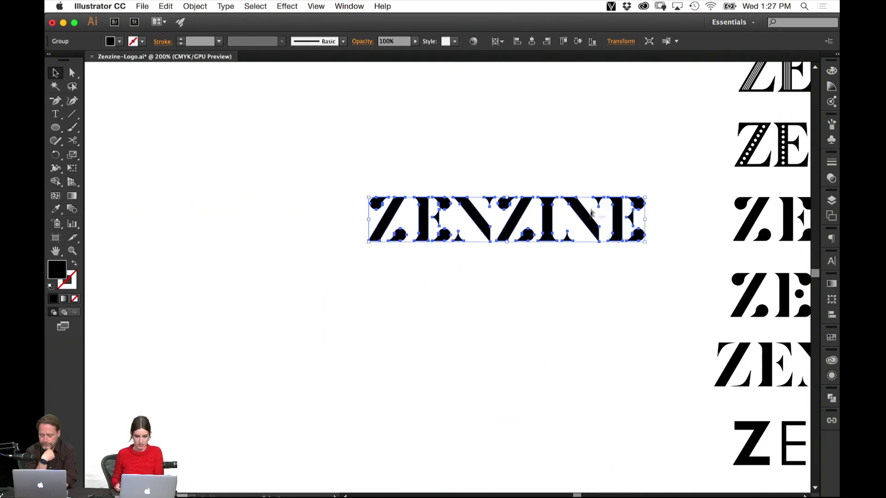
Move the copied wordmark farther from the logo column, duplicate it directly below, and ungroup the duplicate's letters.
{"action": "left_click_drag", "start_coordinate": [592, 226], "coordinate": [564, 226]}
{"action": "left_click_drag", "start_coordinate": [477, 234], "coordinate": [356, 328]}
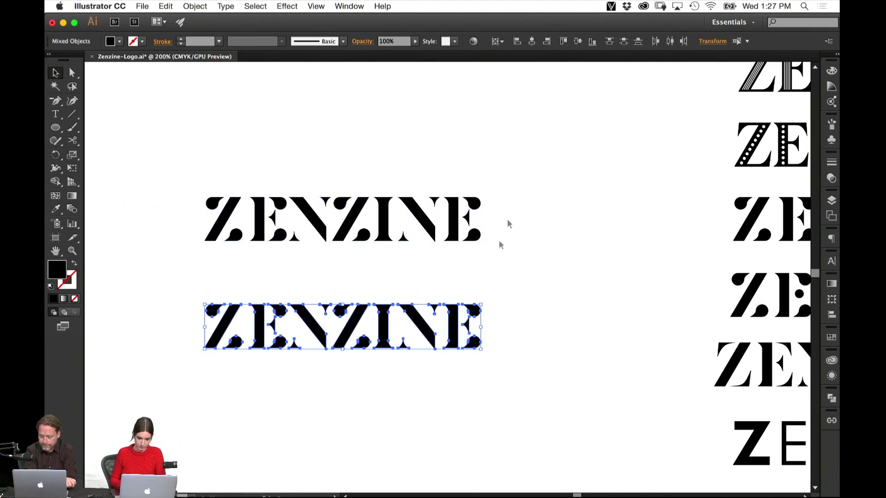
{"action": "left_click", "coordinate": [503, 293]}
{"action": "left_click", "coordinate": [468, 346]}
{"action": "left_click", "coordinate": [502, 294]}
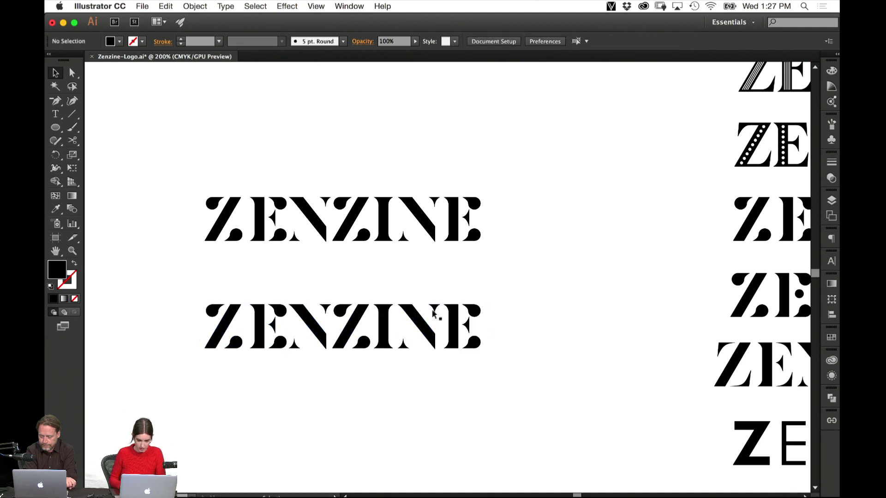
Select the letter I in the lower wordmark copy.
{"action": "left_click", "coordinate": [432, 313]}
{"action": "left_click", "coordinate": [374, 318]}
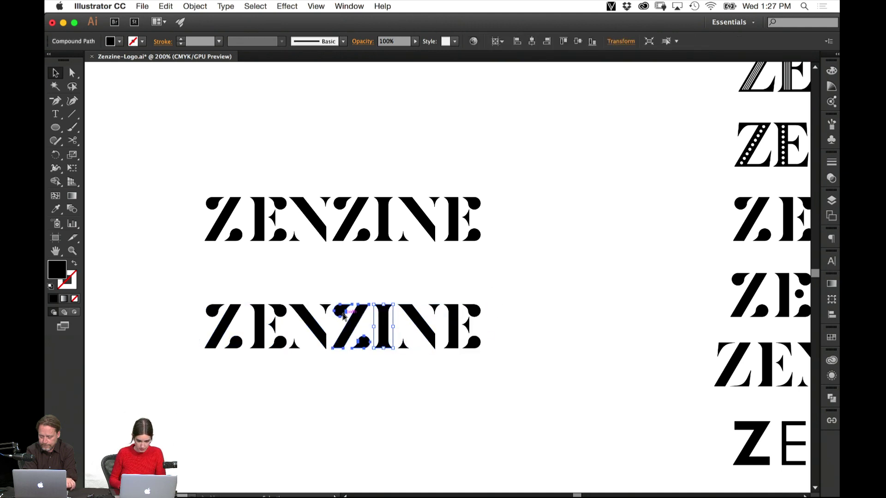
Nudge the letters ZEN at the start of the lower ZENZINE wordmark slightly to the left.
{"action": "left_click", "coordinate": [353, 318]}
{"action": "left_click", "coordinate": [303, 318]}
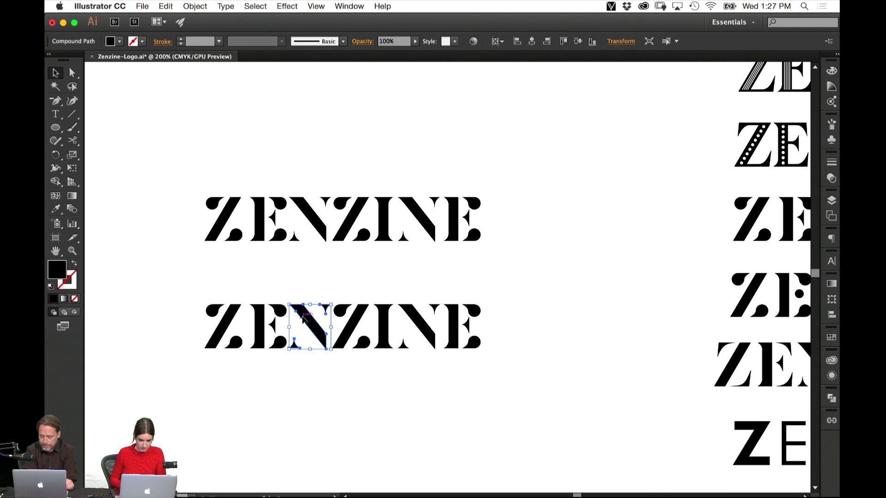
{"action": "left_click", "coordinate": [272, 323]}
{"action": "left_click", "coordinate": [229, 322]}
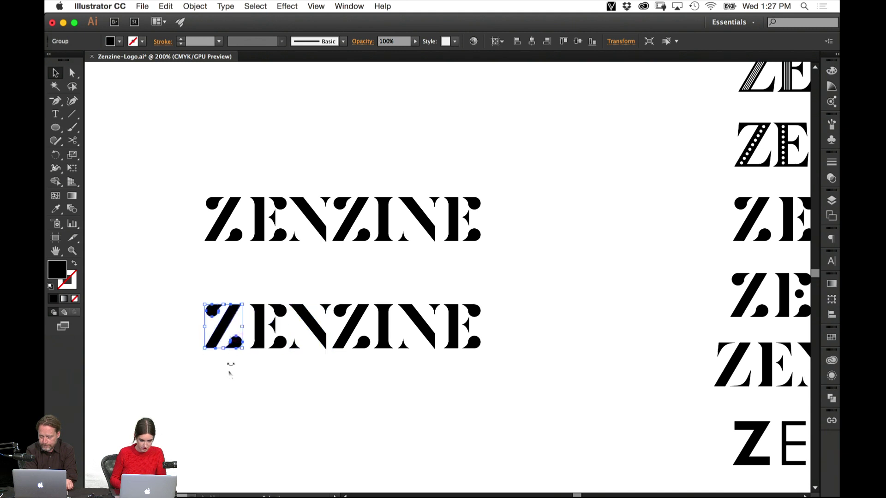
{"action": "left_click", "coordinate": [251, 391]}
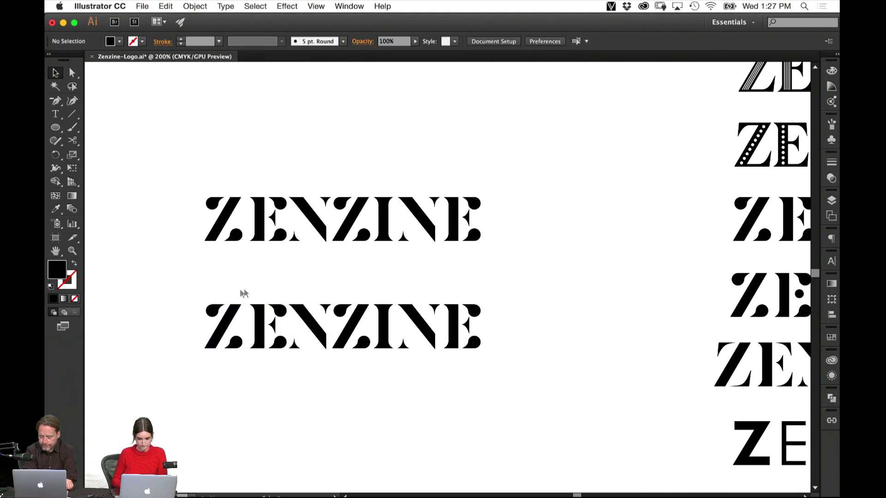
{"action": "left_click_drag", "start_coordinate": [192, 286], "coordinate": [263, 365]}
{"action": "left_click_drag", "start_coordinate": [359, 378], "coordinate": [196, 279]}
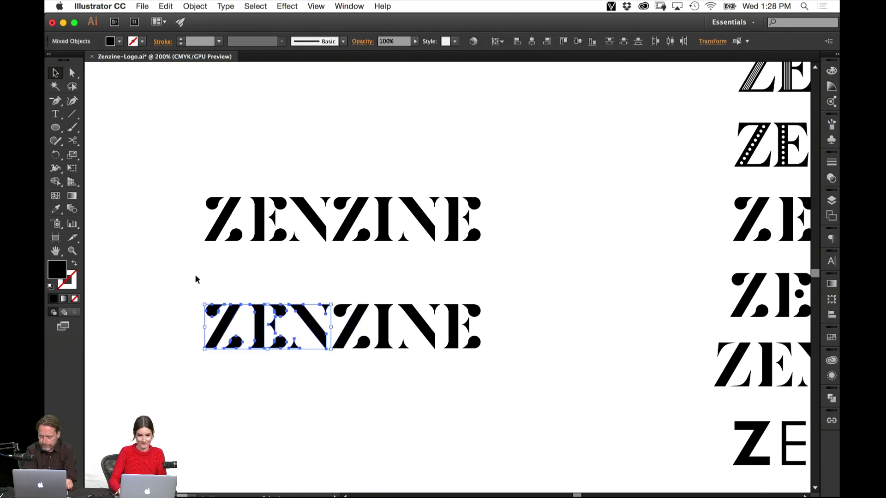
{"action": "key", "text": "Left"}
{"action": "key", "text": "Left"}
{"action": "key", "text": "Left"}
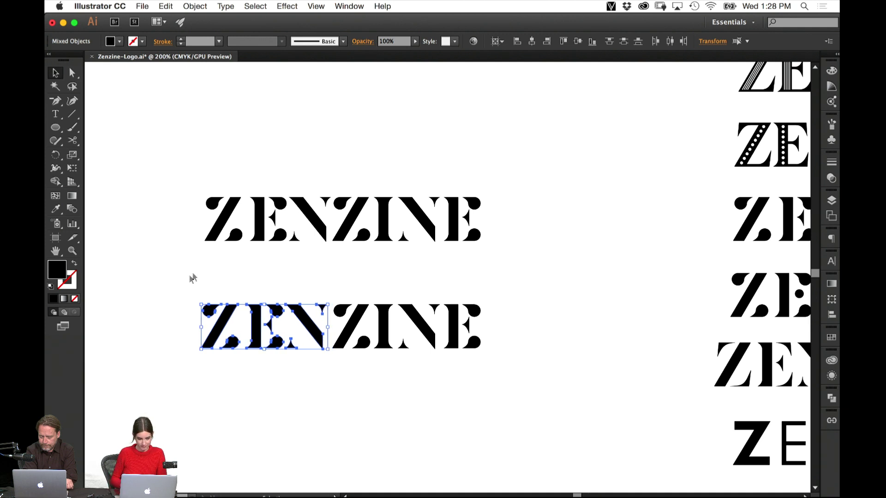
Space out the lower wordmark by nudging its opening ZE and first Z further left and its closing INE slightly right.
{"action": "key", "text": "Left"}
{"action": "key", "text": "Left"}
{"action": "key", "text": "Left"}
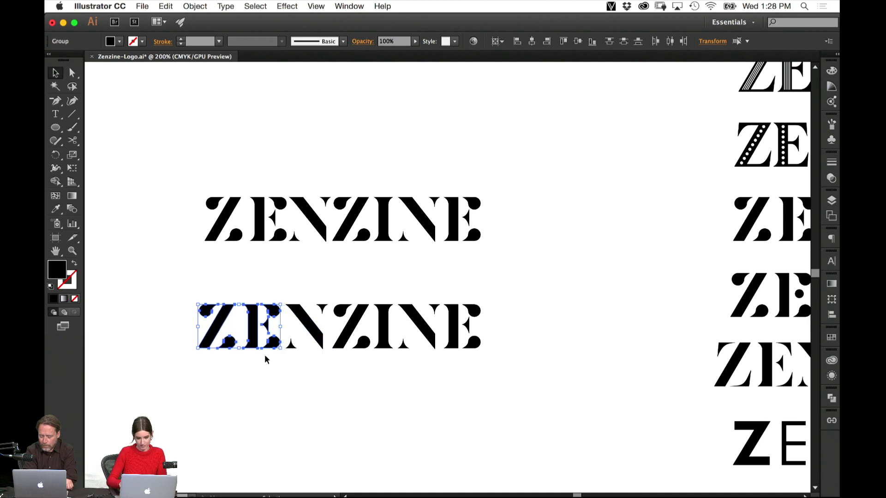
{"action": "left_click", "coordinate": [278, 411]}
{"action": "left_click_drag", "start_coordinate": [197, 283], "coordinate": [233, 378]}
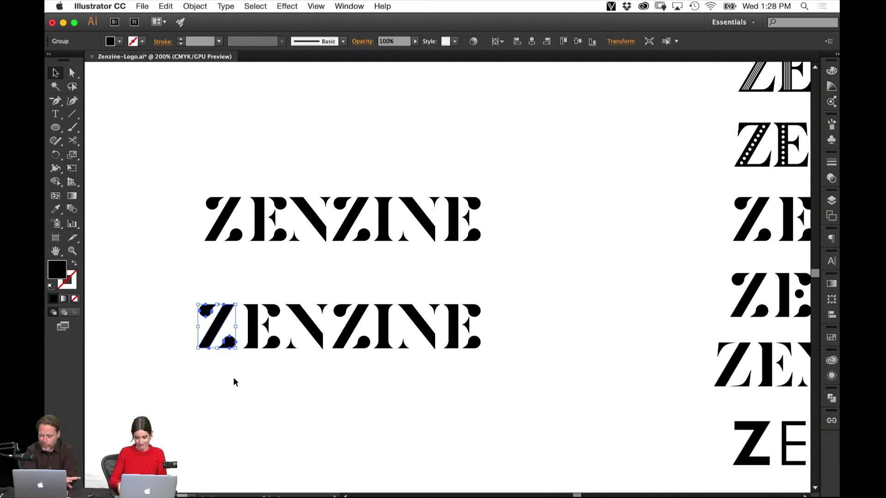
{"action": "key", "text": "Left"}
{"action": "key", "text": "Left"}
{"action": "key", "text": "Left"}
{"action": "left_click", "coordinate": [234, 378]}
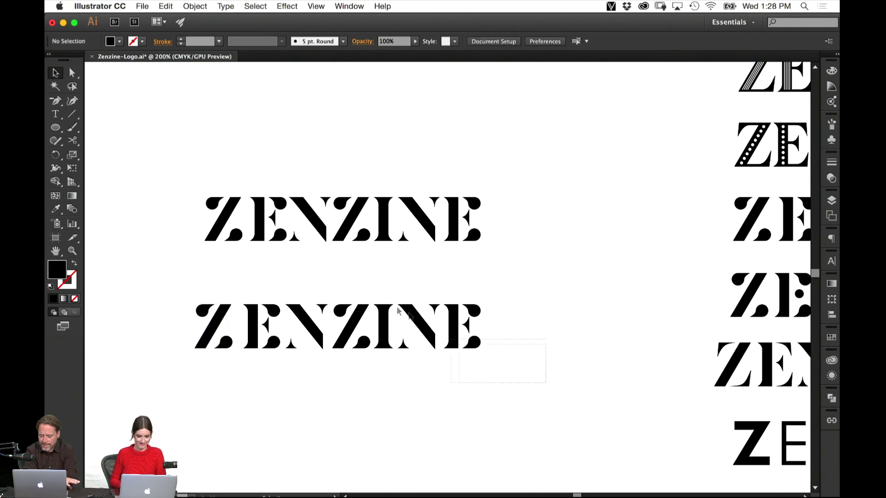
{"action": "left_click_drag", "start_coordinate": [398, 311], "coordinate": [378, 272]}
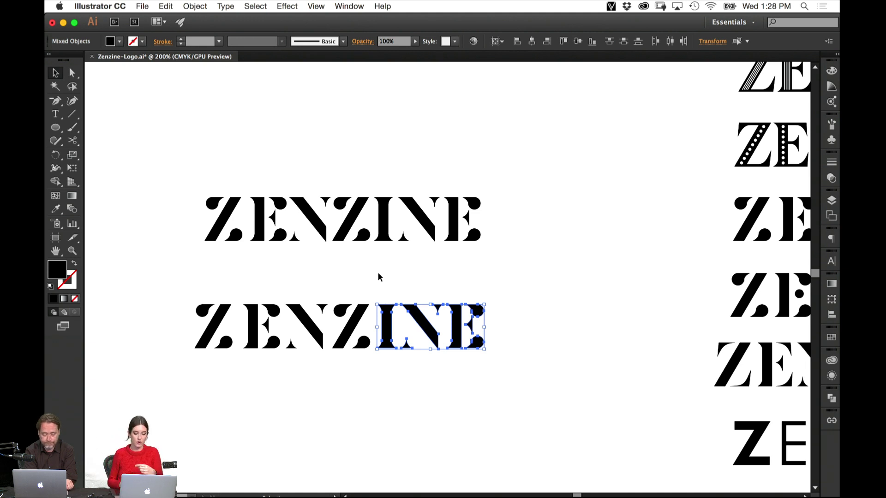
Switch to InDesign and move the ZENZINE text overlapping the cover artwork off the page onto the pasteboard.
{"action": "left_click", "coordinate": [387, 482]}
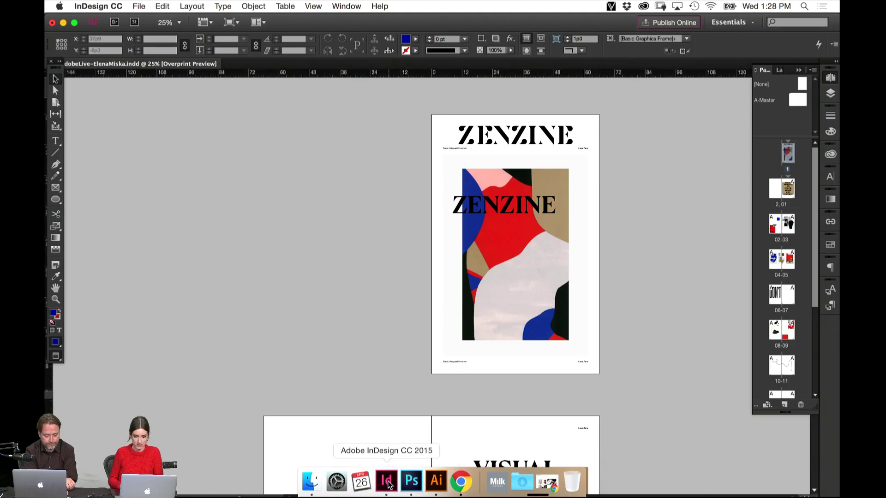
{"action": "key", "text": "super+v"}
{"action": "left_click_drag", "start_coordinate": [516, 214], "coordinate": [364, 170]}
Look through the first zine pages, then examine the letter spacing of the cover masthead at 75% zoom.
{"action": "scroll", "coordinate": [572, 431], "scroll_direction": "down", "scroll_amount": 10}
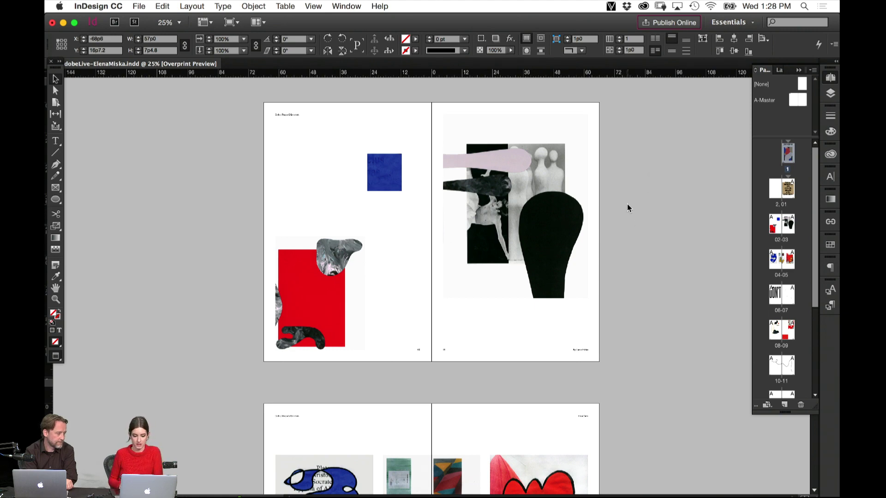
{"action": "scroll", "coordinate": [673, 135], "scroll_direction": "up", "scroll_amount": 8}
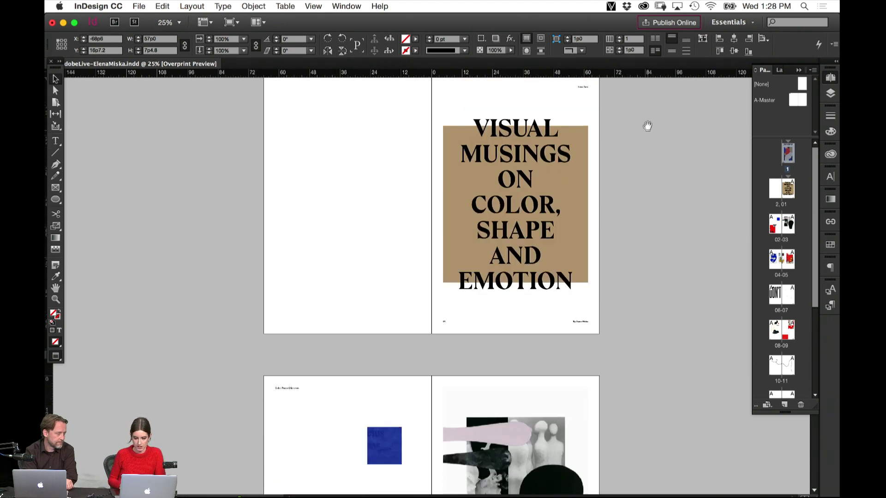
{"action": "scroll", "coordinate": [645, 125], "scroll_direction": "up", "scroll_amount": 10}
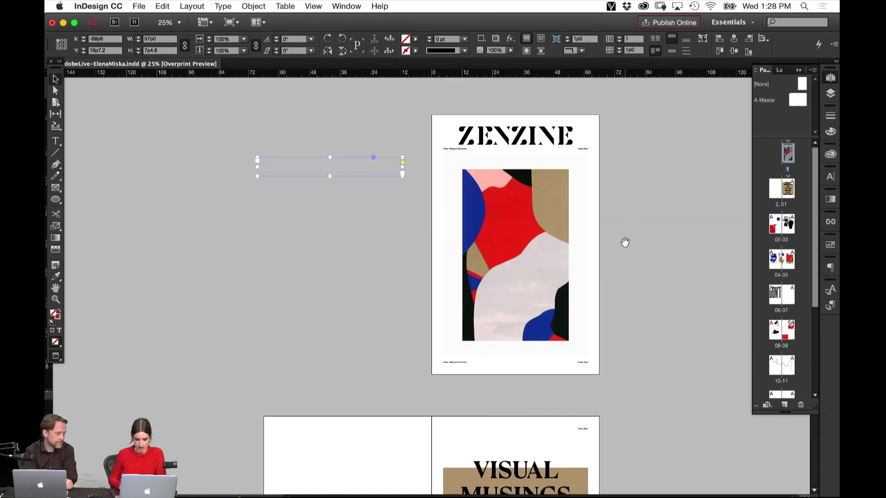
{"action": "left_click", "coordinate": [582, 107]}
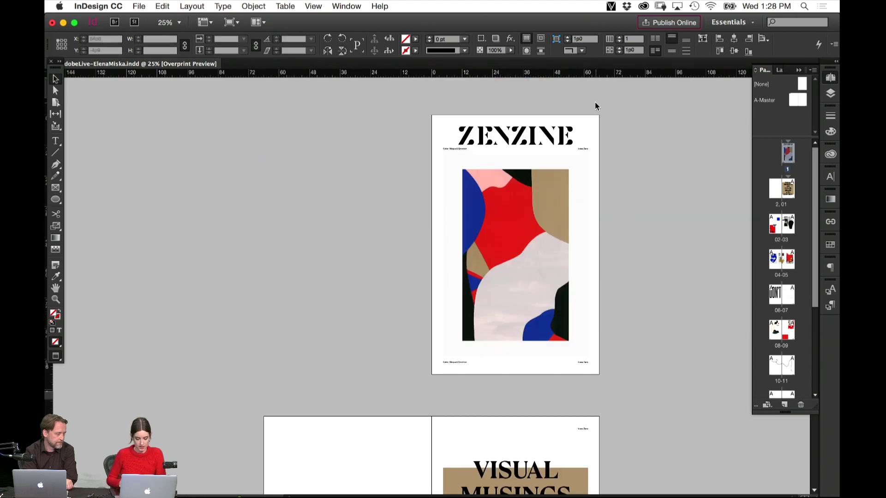
{"action": "key", "text": "super+equal"}
{"action": "key", "text": "super+equal"}
{"action": "left_click_drag", "start_coordinate": [616, 147], "coordinate": [373, 355]}
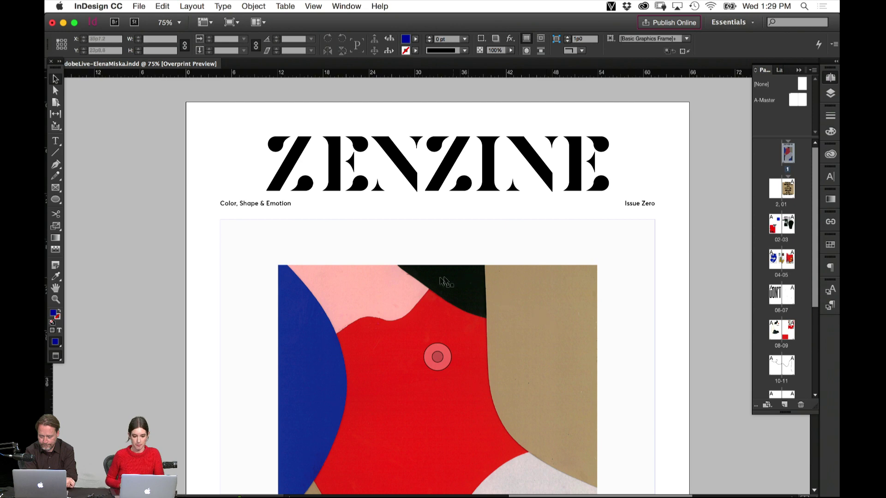
{"action": "left_click_drag", "start_coordinate": [313, 324], "coordinate": [481, 303]}
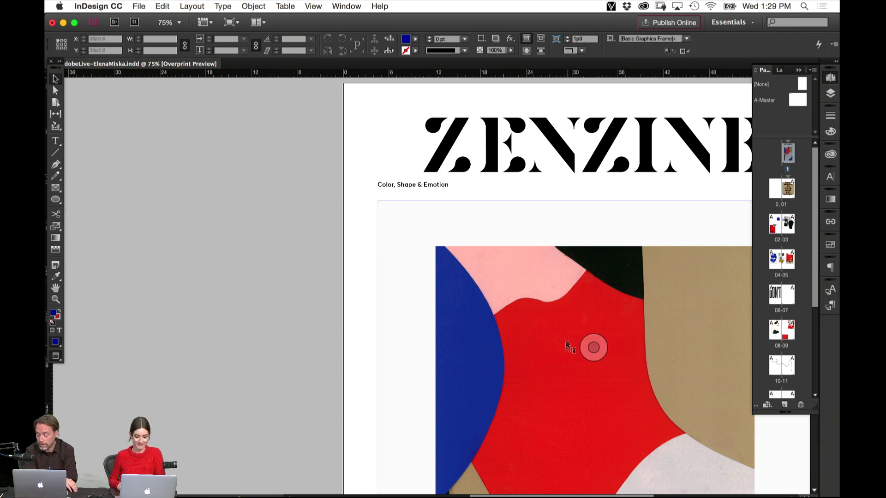
{"action": "left_click_drag", "start_coordinate": [402, 382], "coordinate": [484, 322]}
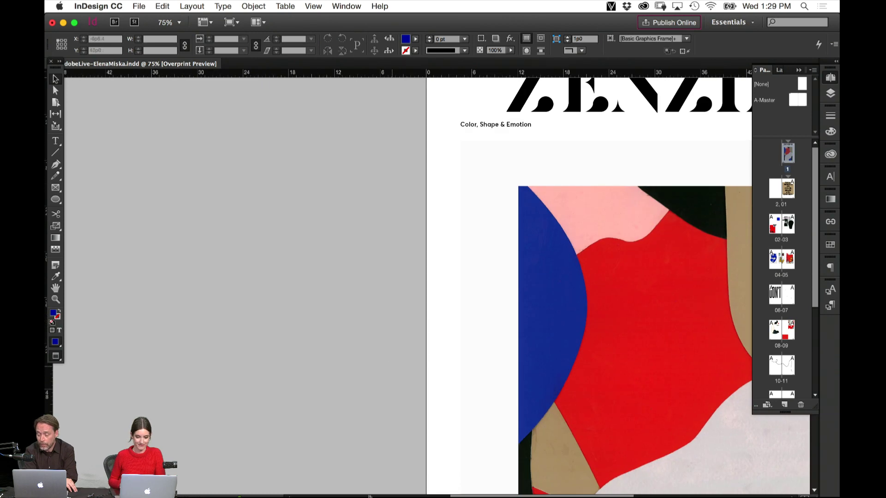
Switch to Illustrator and nudge the closing NE pair of the lower ZENZINE wordmark to the right.
{"action": "mouse_move", "coordinate": [362, 484]}
{"action": "left_click", "coordinate": [435, 483]}
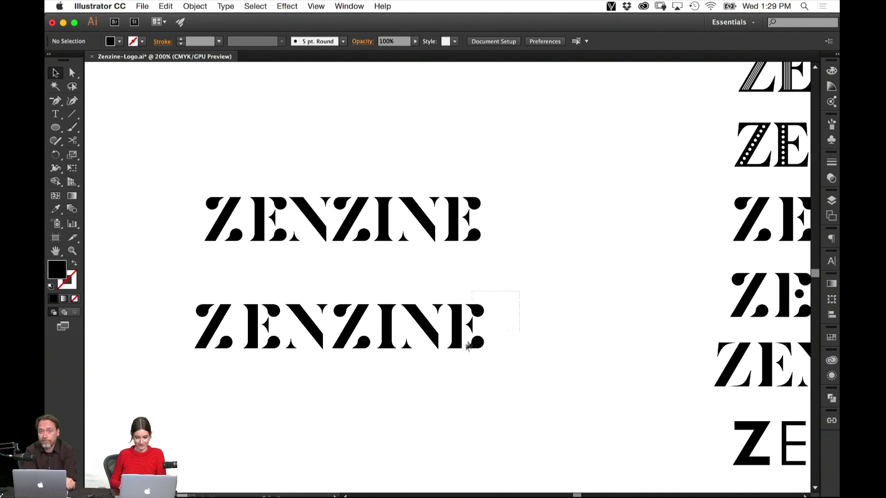
{"action": "left_click_drag", "start_coordinate": [414, 366], "coordinate": [411, 358]}
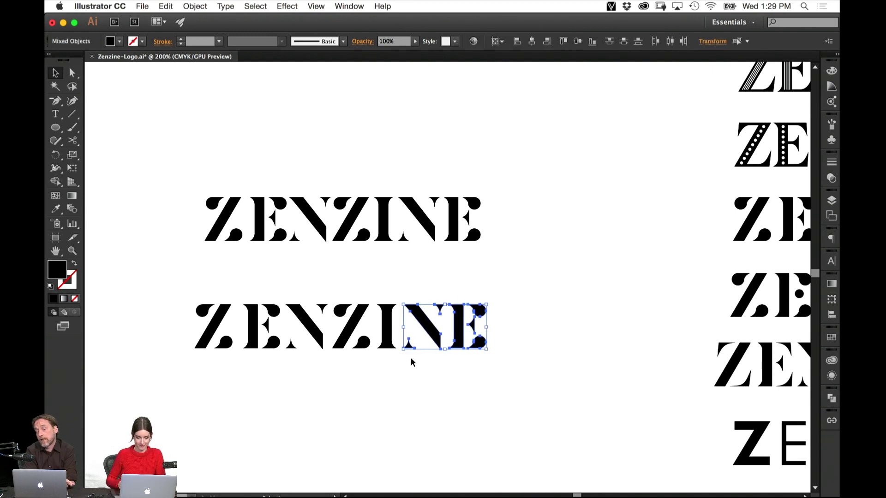
{"action": "left_click", "coordinate": [533, 316]}
{"action": "left_click_drag", "start_coordinate": [522, 277], "coordinate": [408, 359]}
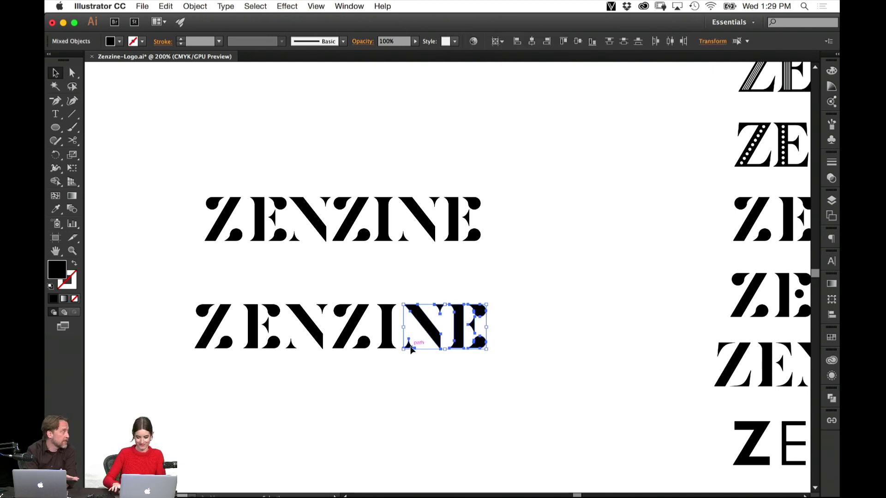
{"action": "left_click", "coordinate": [435, 408]}
{"action": "left_click_drag", "start_coordinate": [538, 298], "coordinate": [395, 364]}
Nudge the last E of the lower wordmark further right to open its gap to the N.
{"action": "left_click_drag", "start_coordinate": [508, 289], "coordinate": [466, 360]}
{"action": "key", "text": "Right"}
{"action": "key", "text": "Right"}
{"action": "key", "text": "Right"}
{"action": "key", "text": "Right"}
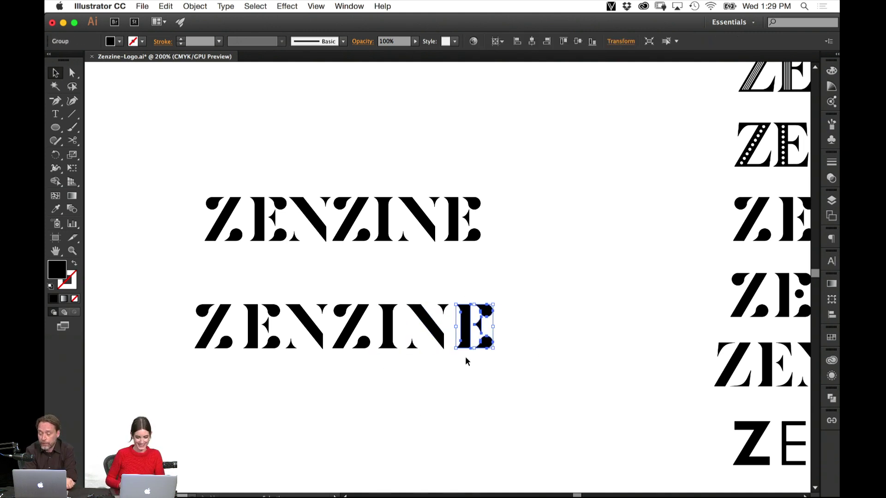
{"action": "left_click", "coordinate": [499, 454]}
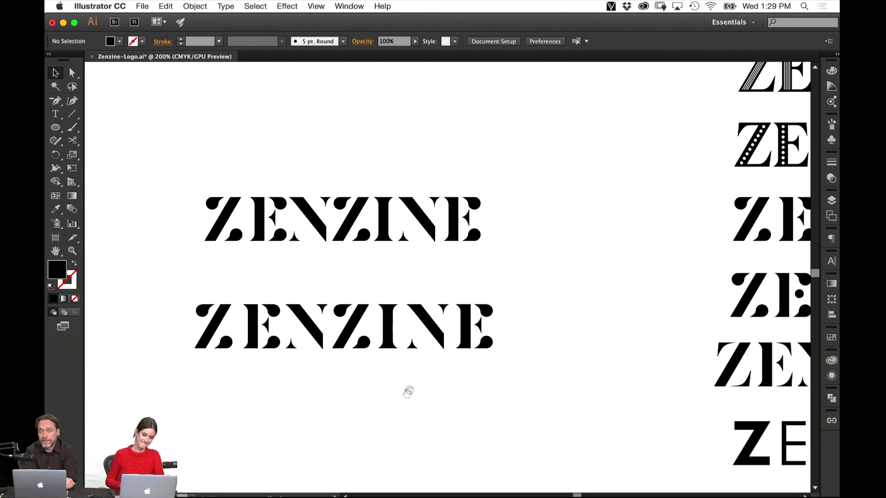
Ungroup the upper ZENZINE wordmark and nudge its last E slightly left.
{"action": "left_click_drag", "start_coordinate": [407, 390], "coordinate": [500, 373]}
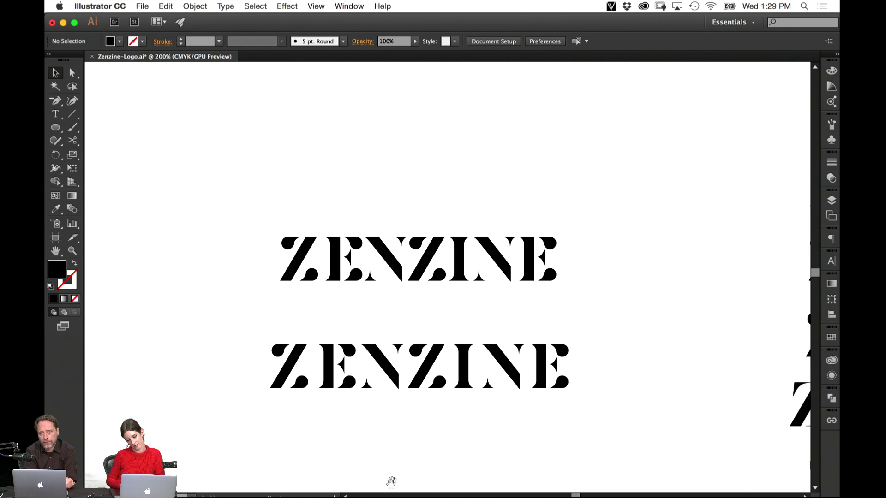
{"action": "left_click_drag", "start_coordinate": [575, 220], "coordinate": [537, 295]}
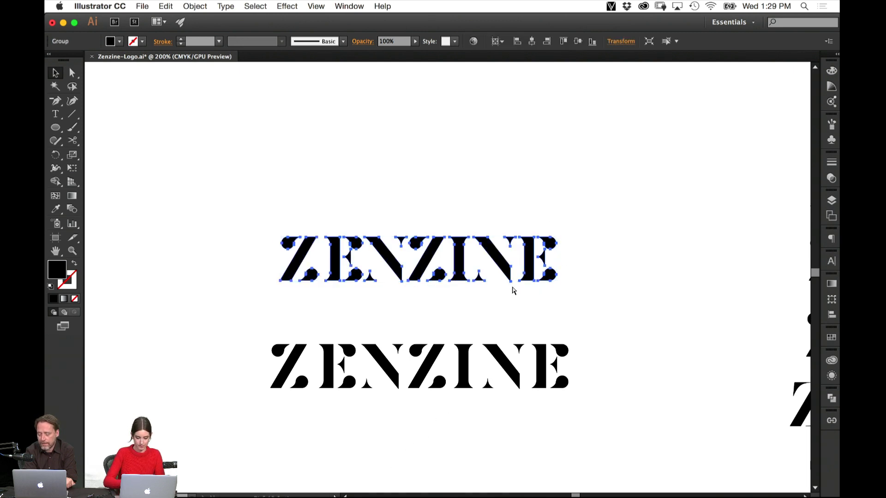
{"action": "left_click", "coordinate": [576, 221]}
{"action": "left_click_drag", "start_coordinate": [576, 220], "coordinate": [517, 299]}
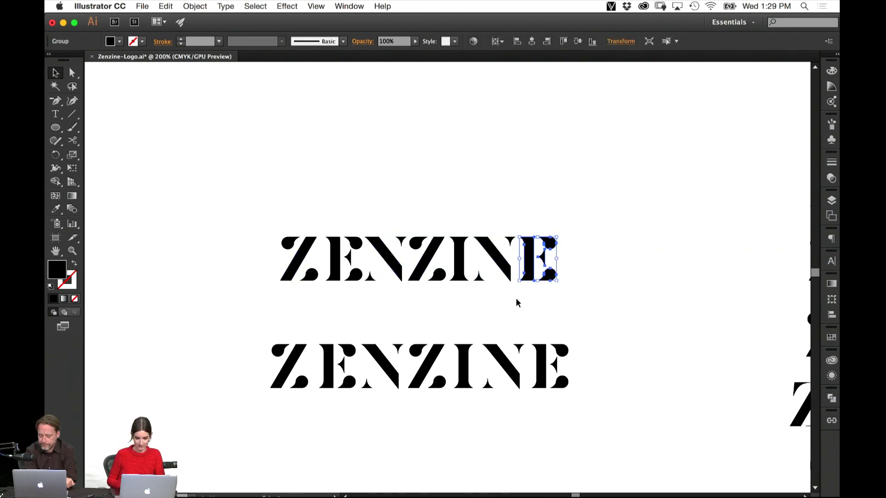
{"action": "left_click", "coordinate": [630, 323]}
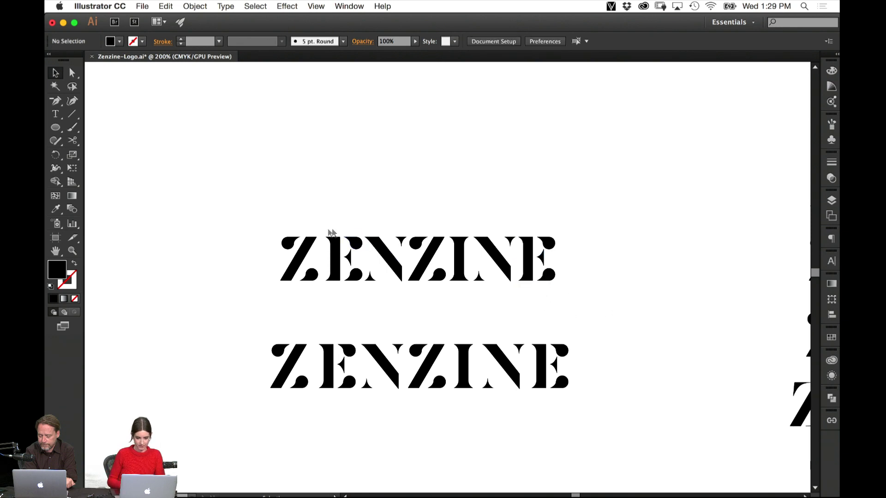
Fine-tune the upper wordmark's kerning by nudging its opening ZE and closing NE pairs slightly left.
{"action": "left_click_drag", "start_coordinate": [272, 231], "coordinate": [357, 316]}
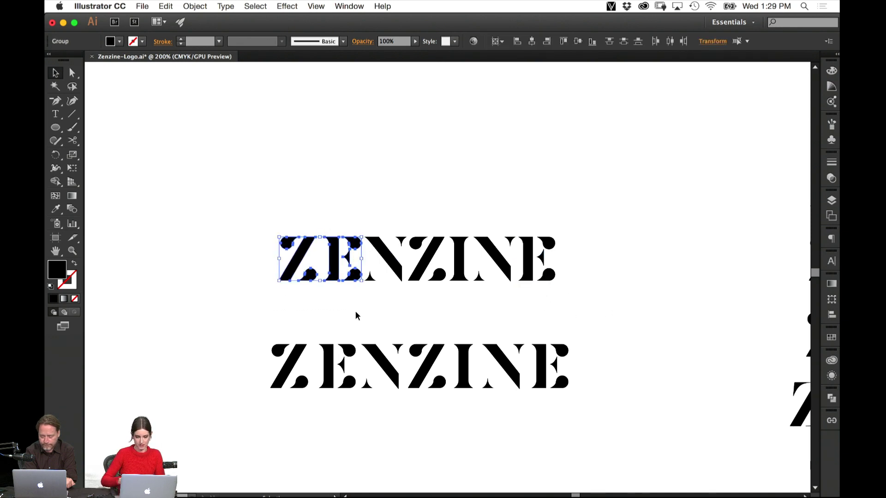
{"action": "left_click", "coordinate": [264, 230]}
{"action": "left_click_drag", "start_coordinate": [389, 304], "coordinate": [437, 289]}
{"action": "left_click", "coordinate": [509, 329]}
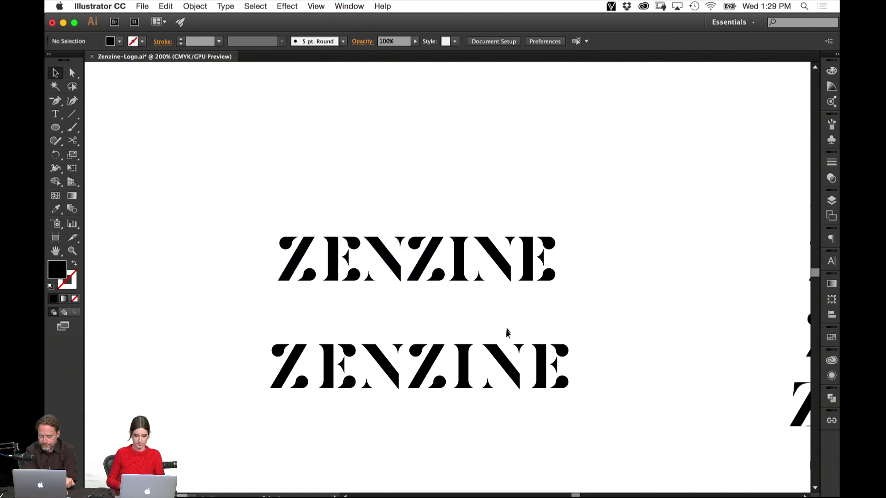
{"action": "left_click_drag", "start_coordinate": [567, 240], "coordinate": [504, 289]}
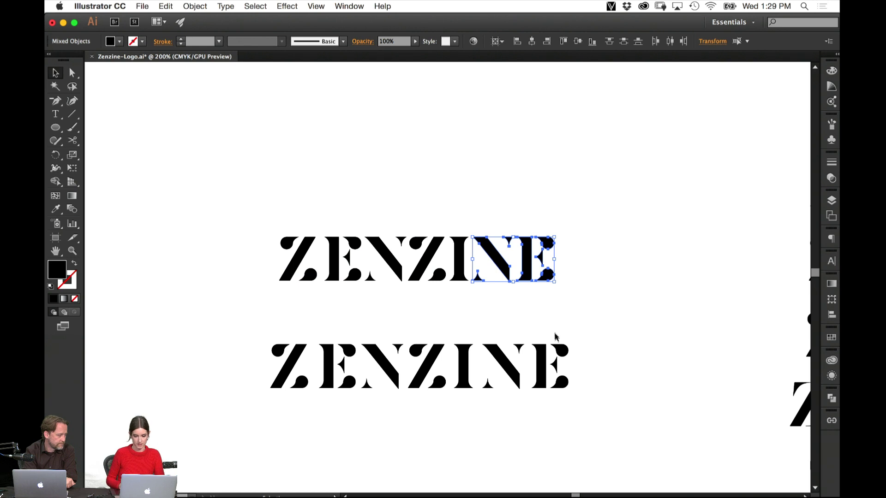
{"action": "left_click", "coordinate": [584, 325]}
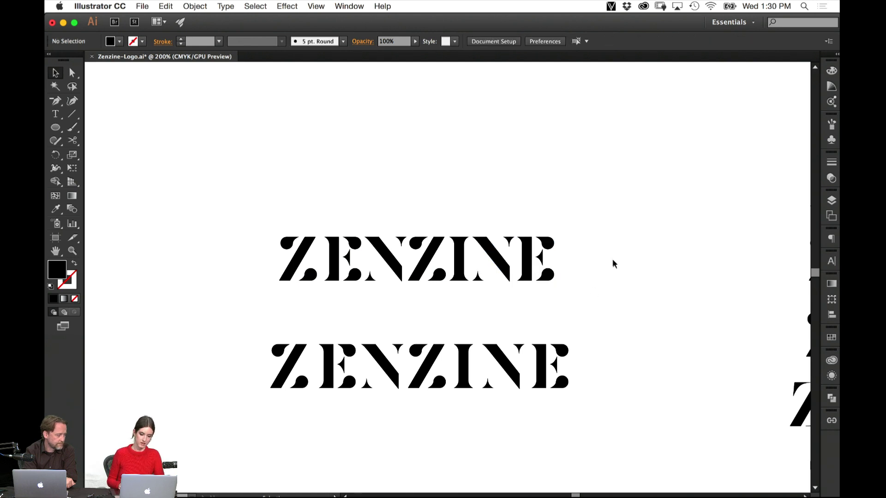
Group all letters of the upper ZENZINE wordmark and save the logo file.
{"action": "left_click_drag", "start_coordinate": [630, 234], "coordinate": [179, 316]}
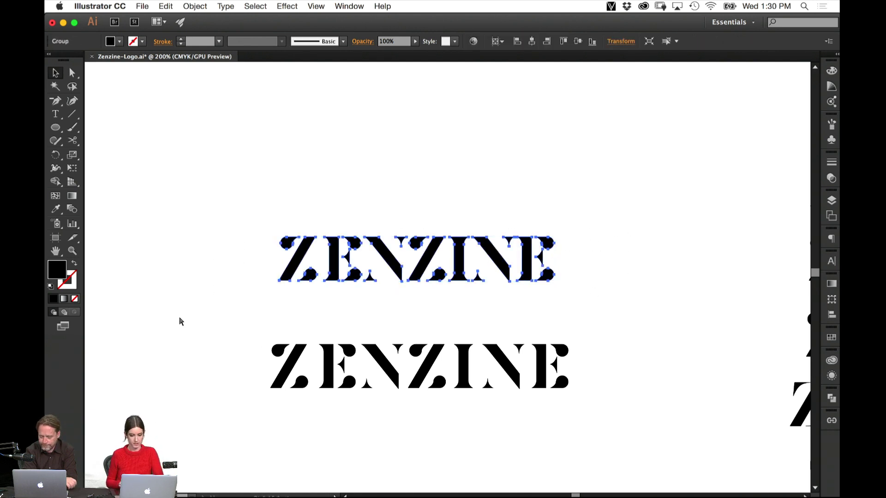
{"action": "left_click", "coordinate": [198, 272]}
{"action": "key", "text": "super+s"}
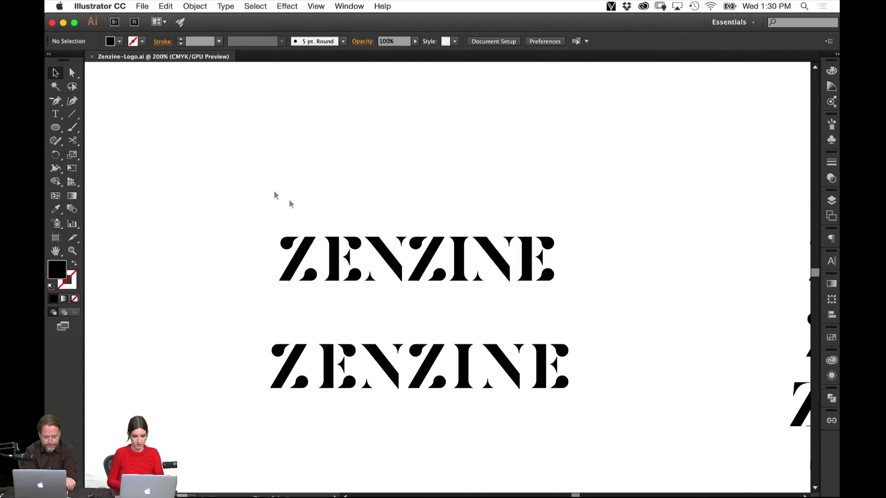
Copy the upper ZENZINE wordmark, then switch to InDesign and delete the existing masthead from the cover.
{"action": "left_click_drag", "start_coordinate": [275, 196], "coordinate": [630, 283]}
{"action": "mouse_move", "coordinate": [461, 482]}
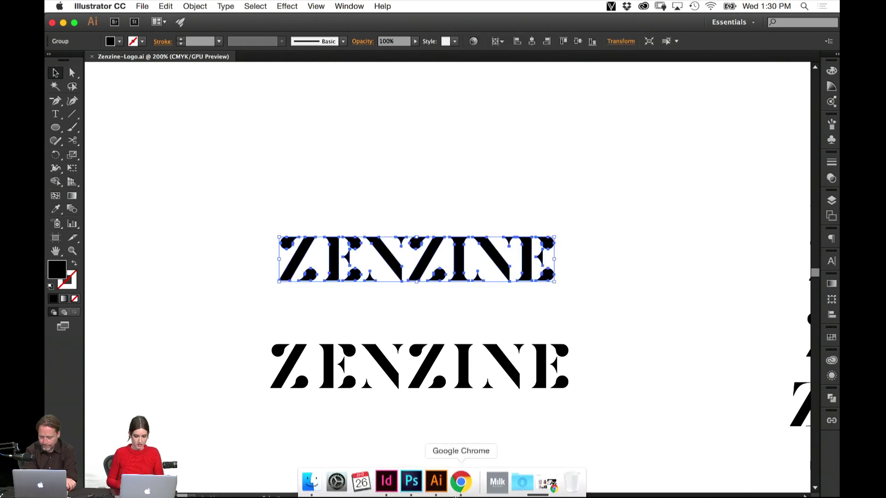
{"action": "left_click", "coordinate": [387, 481]}
{"action": "scroll", "coordinate": [306, 320], "scroll_direction": "right", "scroll_amount": 15}
{"action": "scroll", "coordinate": [306, 320], "scroll_direction": "up", "scroll_amount": 5}
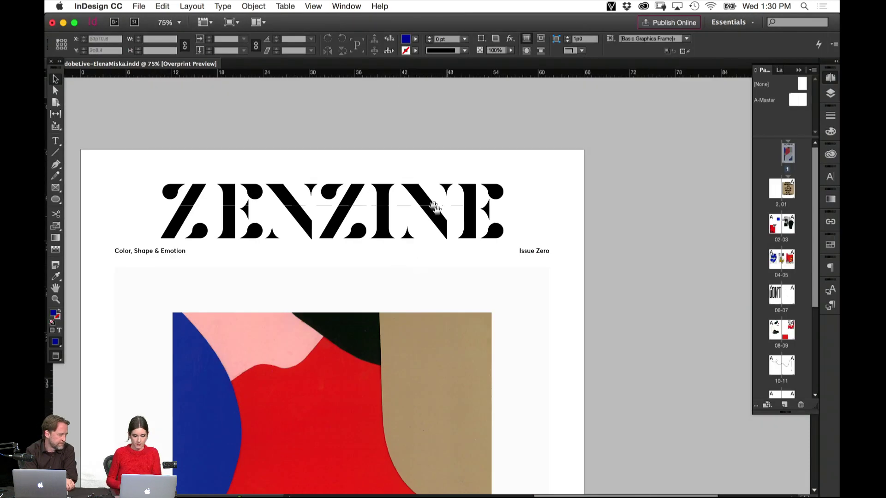
{"action": "key", "text": "Delete"}
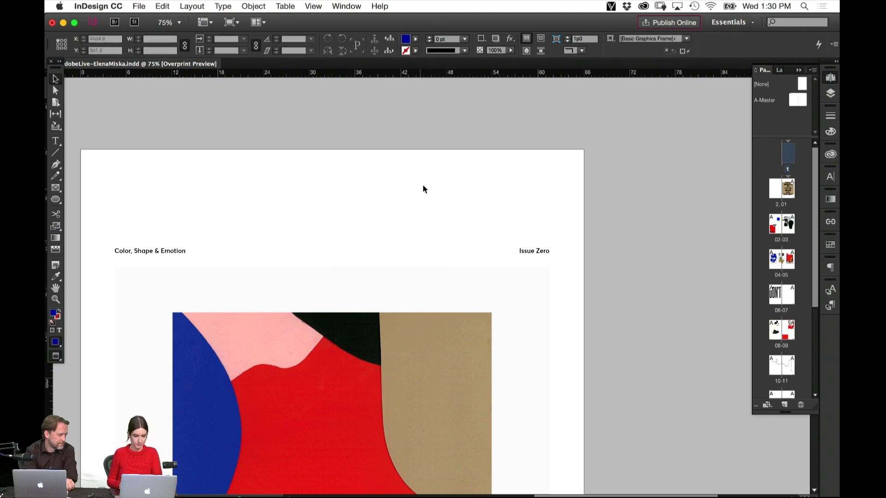
Paste the ZENZINE wordmark onto the cover, enlarge it to about 47p6 wide and centre it along the top margin.
{"action": "key", "text": "super+v"}
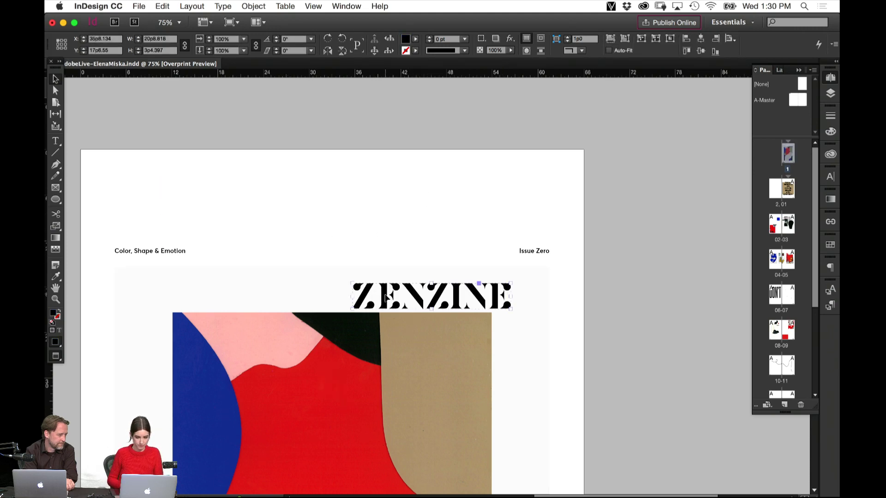
{"action": "left_click_drag", "start_coordinate": [253, 221], "coordinate": [174, 195]}
{"action": "key", "text": "w"}
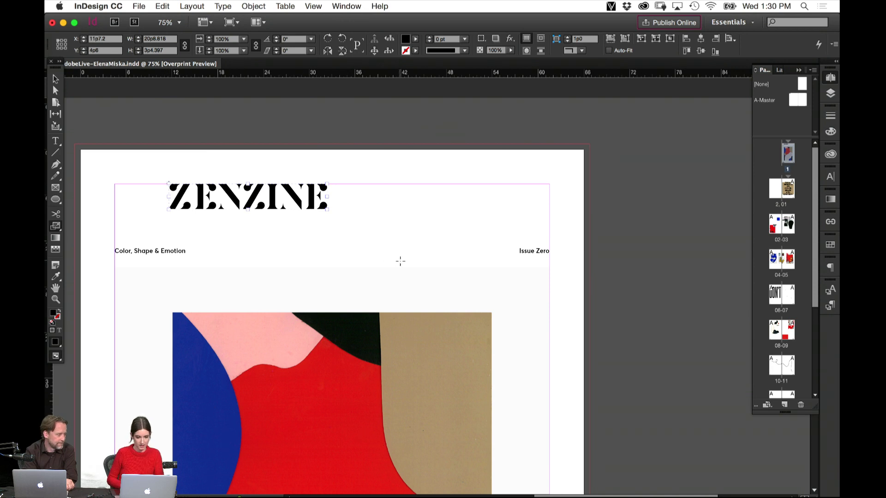
{"action": "left_click_drag", "start_coordinate": [352, 227], "coordinate": [566, 375]}
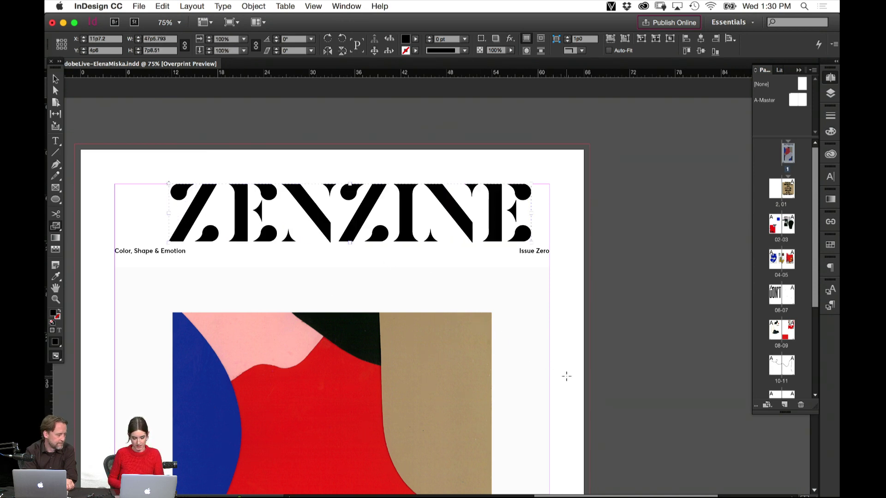
{"action": "key", "text": "v"}
{"action": "left_click_drag", "start_coordinate": [410, 211], "coordinate": [393, 212]}
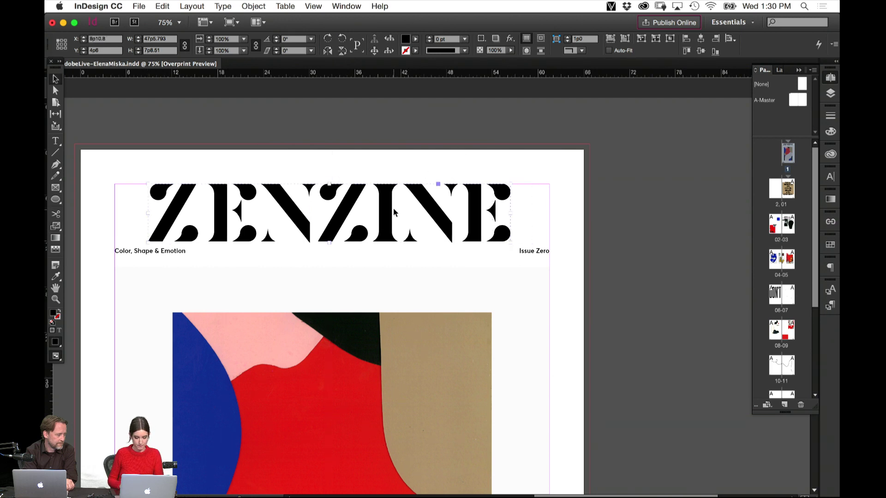
Shift the "Color, Shape & Emotion" and "Issue Zero" captions slightly down below the masthead, and preview the cover without guides.
{"action": "left_click_drag", "start_coordinate": [469, 370], "coordinate": [541, 274]}
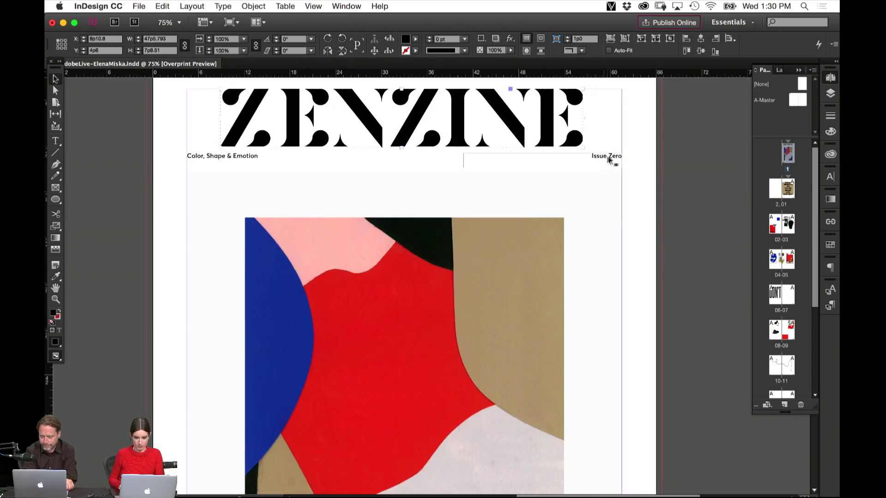
{"action": "left_click_drag", "start_coordinate": [645, 157], "coordinate": [253, 162]}
{"action": "left_click", "coordinate": [153, 128]}
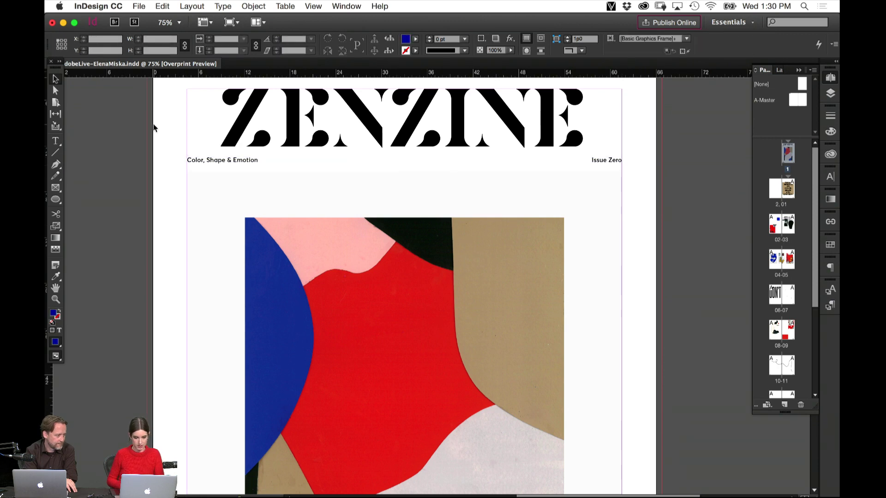
{"action": "key", "text": "w"}
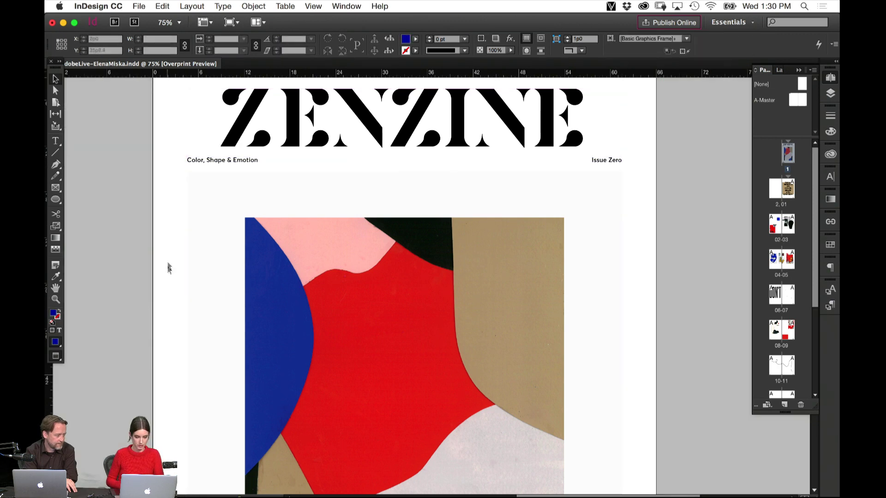
Move the cover artwork with its pale background frame slightly down the page.
{"action": "scroll", "coordinate": [215, 205], "scroll_direction": "down", "scroll_amount": 3}
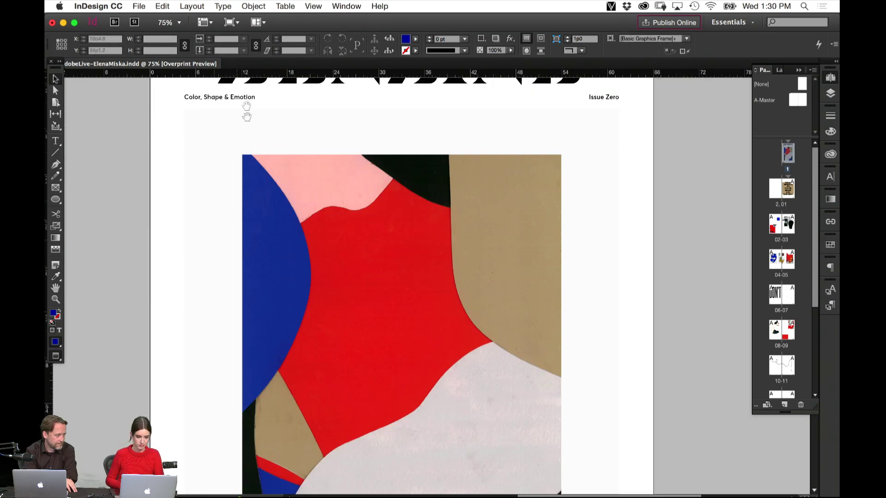
{"action": "left_click", "coordinate": [401, 302]}
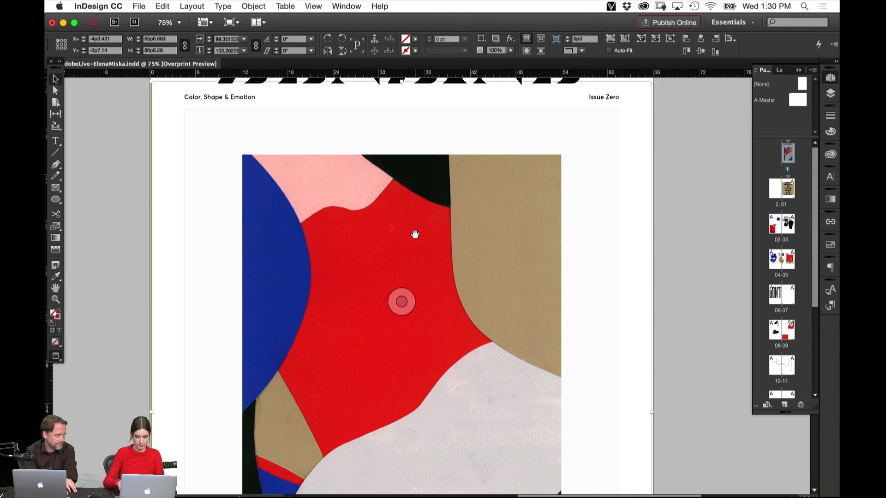
{"action": "key", "text": "super+minus"}
{"action": "key", "text": "super+minus"}
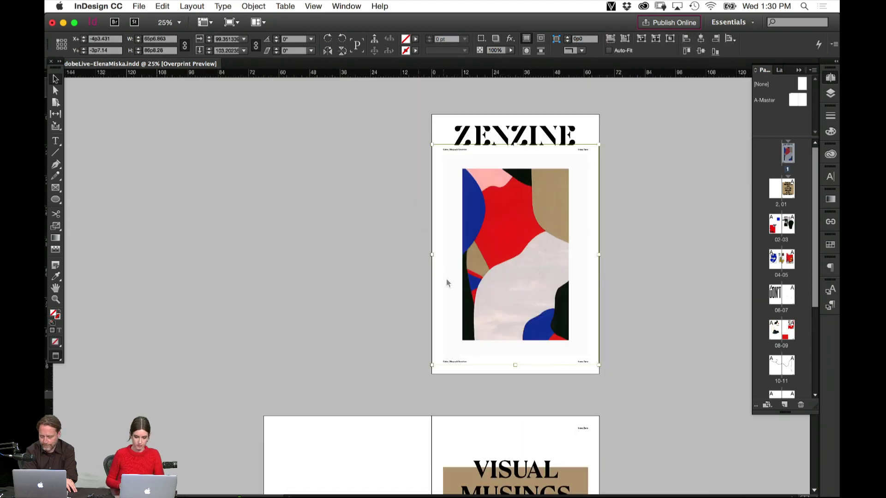
{"action": "left_click", "coordinate": [624, 288]}
{"action": "left_click_drag", "start_coordinate": [620, 236], "coordinate": [552, 264]}
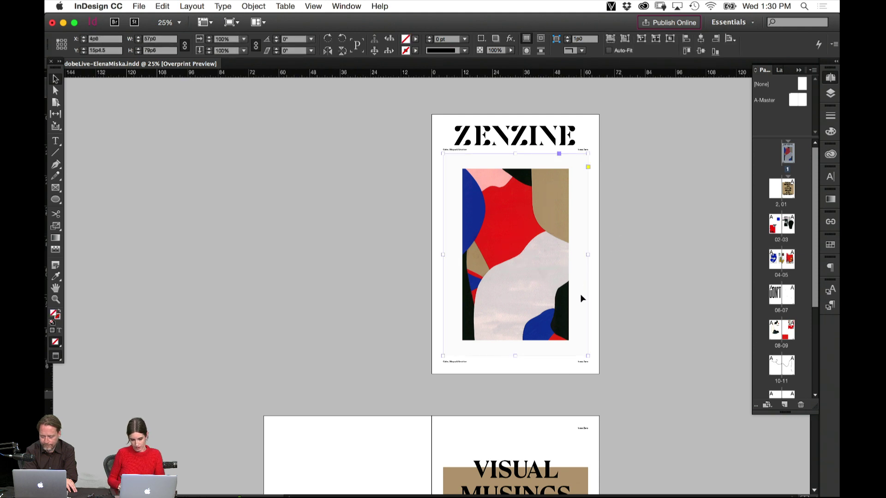
{"action": "left_click_drag", "start_coordinate": [582, 299], "coordinate": [582, 300]}
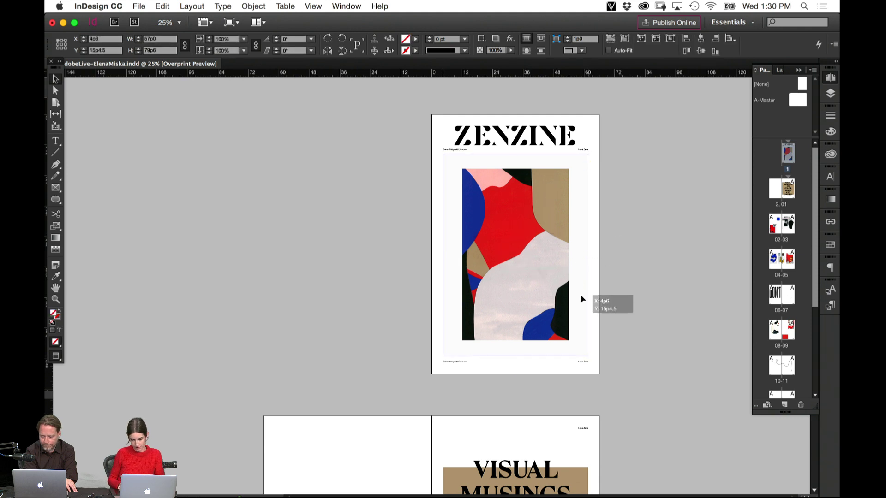
{"action": "left_click", "coordinate": [641, 256]}
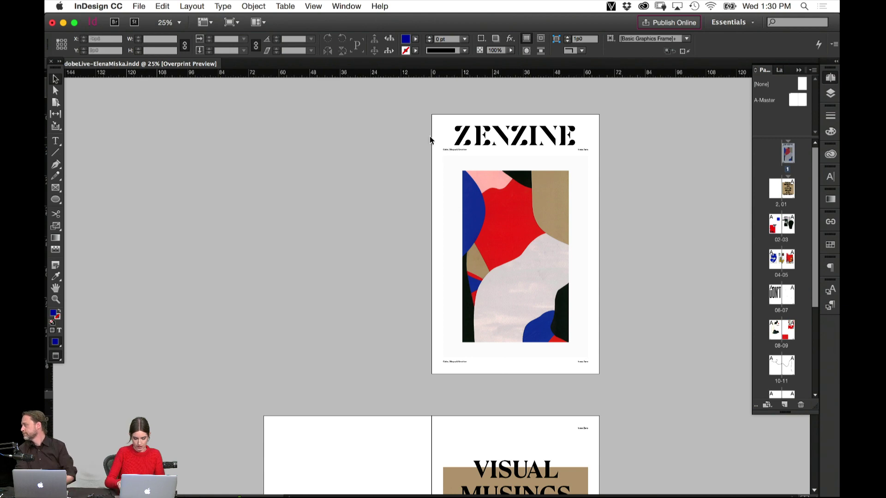
Nudge both captions under the masthead further down to Y 14p2.7 and check the whole cover with nothing selected.
{"action": "key", "text": "super+equal"}
{"action": "key", "text": "super+equal"}
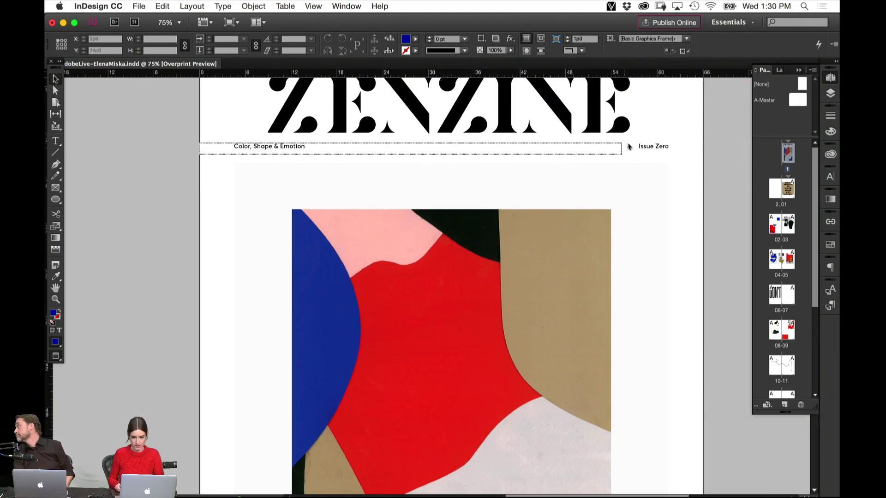
{"action": "left_click", "coordinate": [629, 147]}
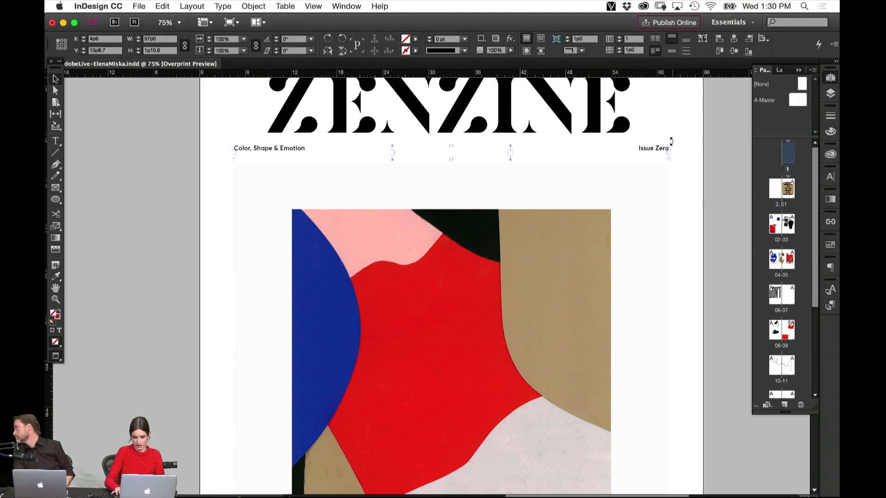
{"action": "key", "text": "Down"}
{"action": "key", "text": "Down"}
{"action": "key", "text": "Down"}
{"action": "key", "text": "Down"}
{"action": "key", "text": "Down"}
{"action": "key", "text": "Down"}
{"action": "key", "text": "Down"}
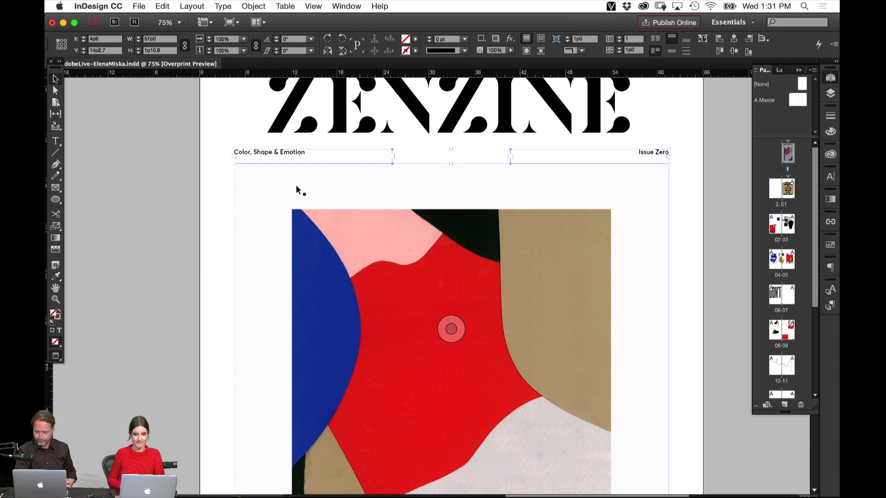
{"action": "left_click", "coordinate": [259, 224]}
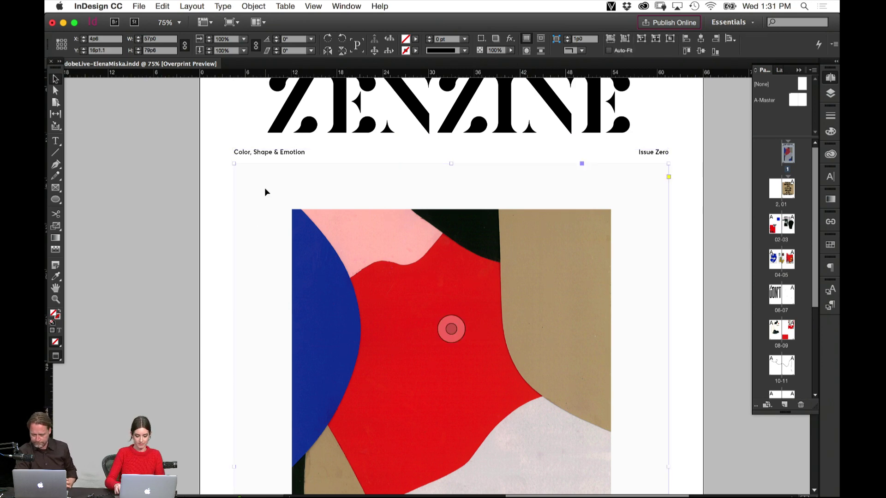
{"action": "key", "text": "super+minus"}
{"action": "key", "text": "super+minus"}
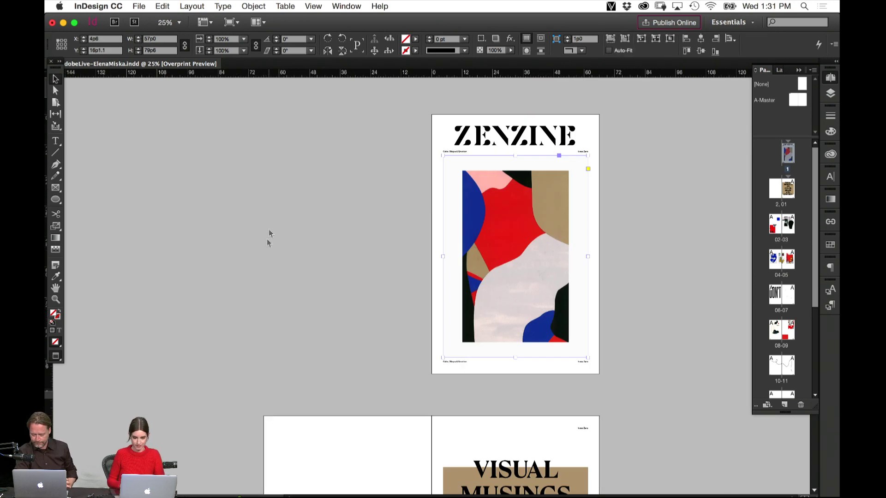
{"action": "left_click", "coordinate": [265, 288]}
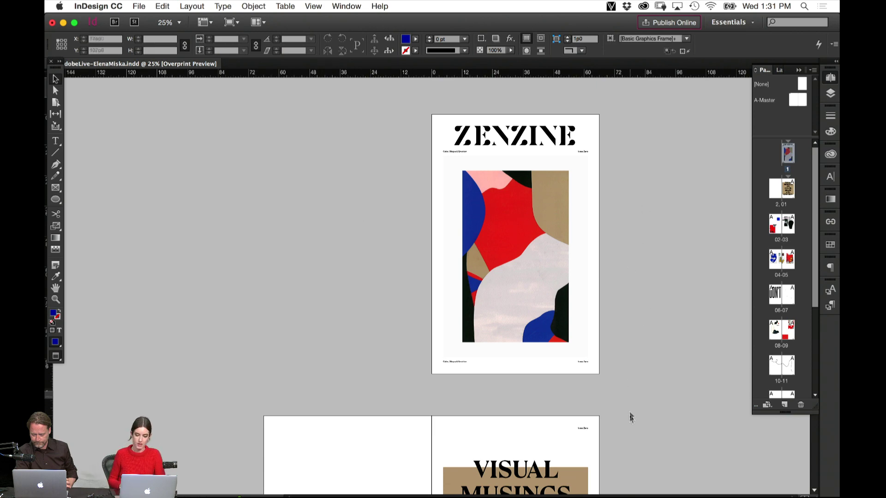
Review the inside spreads from the "Visual Musings" title page through to the "DON'T" spread.
{"action": "scroll", "coordinate": [631, 418], "scroll_direction": "down", "scroll_amount": 5}
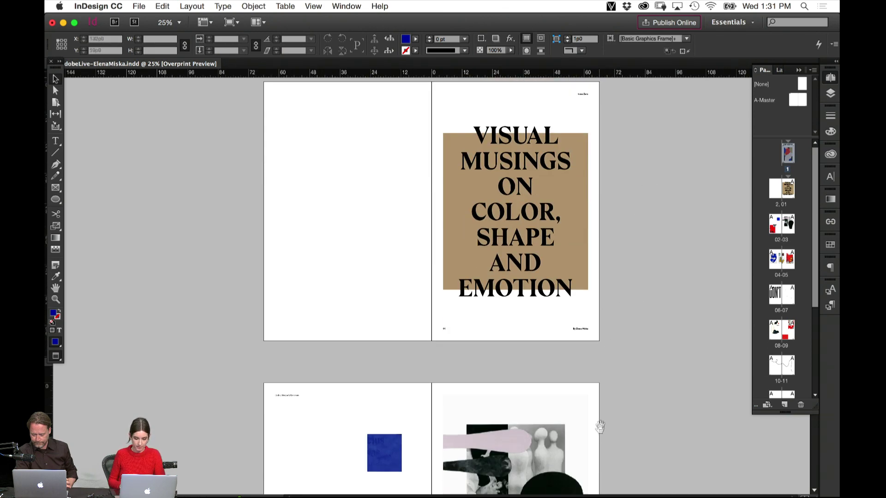
{"action": "left_click_drag", "start_coordinate": [600, 427], "coordinate": [607, 391]}
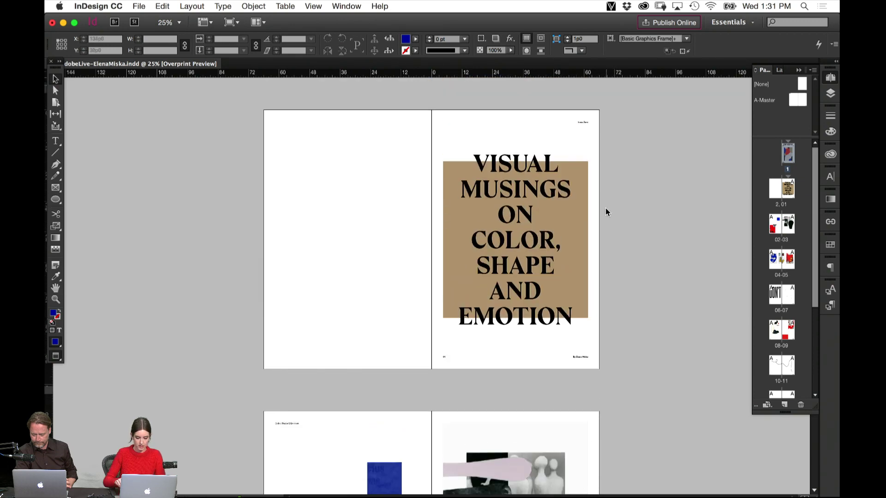
{"action": "key", "text": "super+equal"}
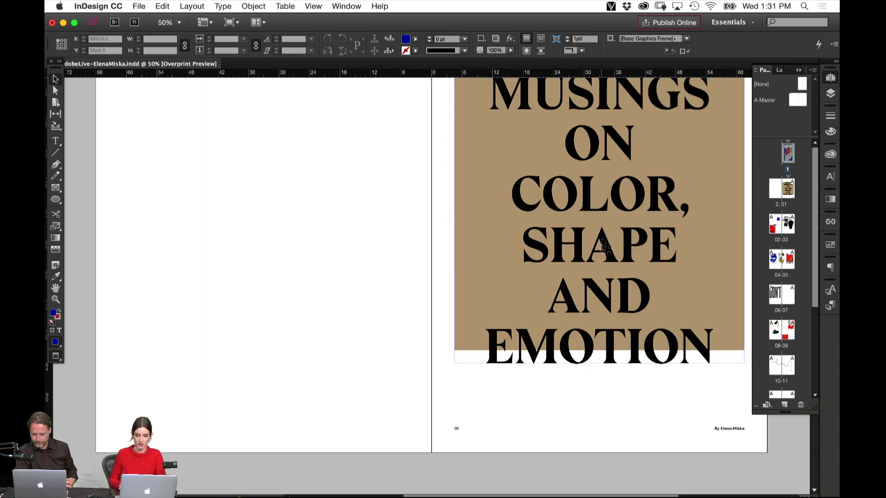
{"action": "left_click_drag", "start_coordinate": [623, 248], "coordinate": [517, 318]}
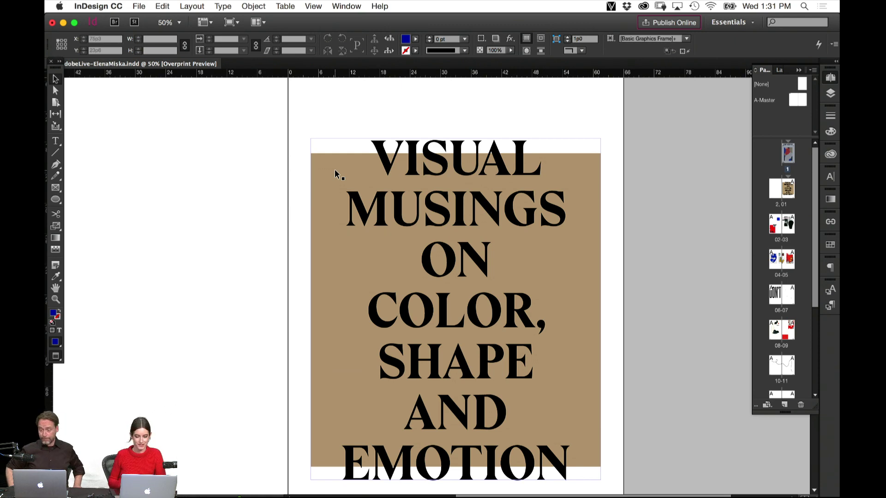
{"action": "left_click", "coordinate": [702, 173]}
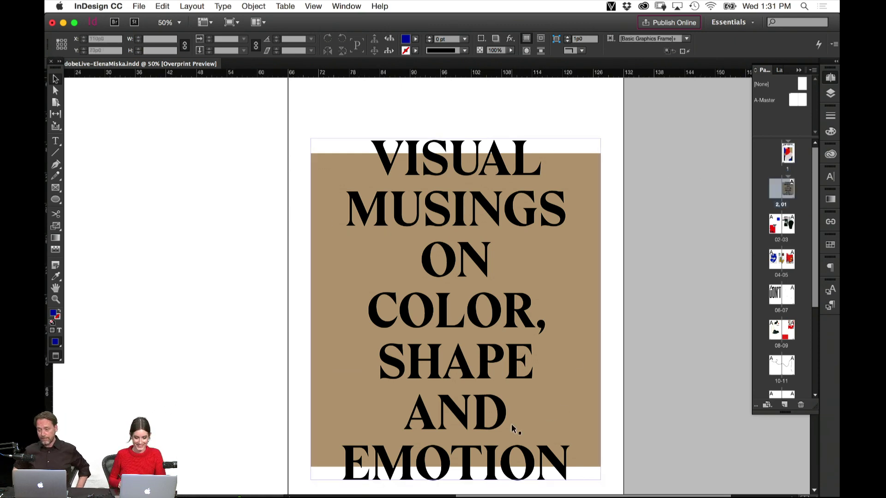
{"action": "left_click_drag", "start_coordinate": [508, 434], "coordinate": [639, 60]}
{"action": "left_click_drag", "start_coordinate": [518, 451], "coordinate": [539, 178]}
{"action": "left_click_drag", "start_coordinate": [532, 466], "coordinate": [569, 226]}
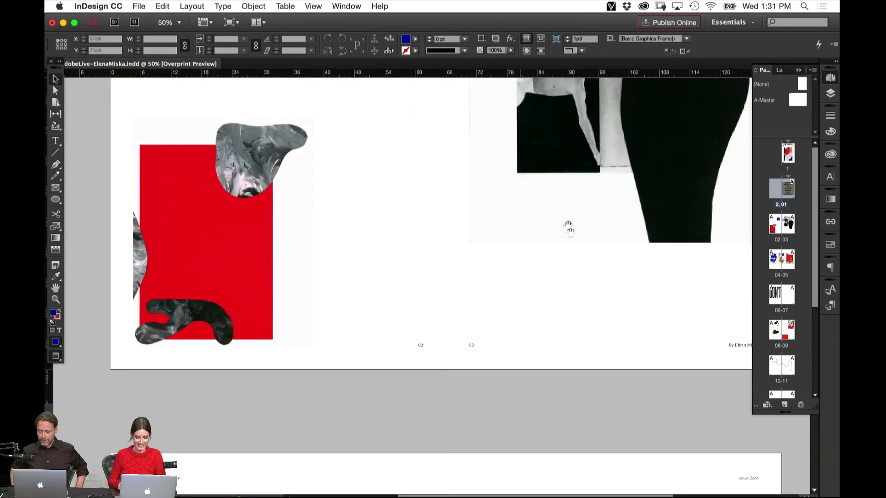
{"action": "left_click_drag", "start_coordinate": [490, 378], "coordinate": [452, 169]}
{"action": "left_click_drag", "start_coordinate": [468, 482], "coordinate": [496, 247]}
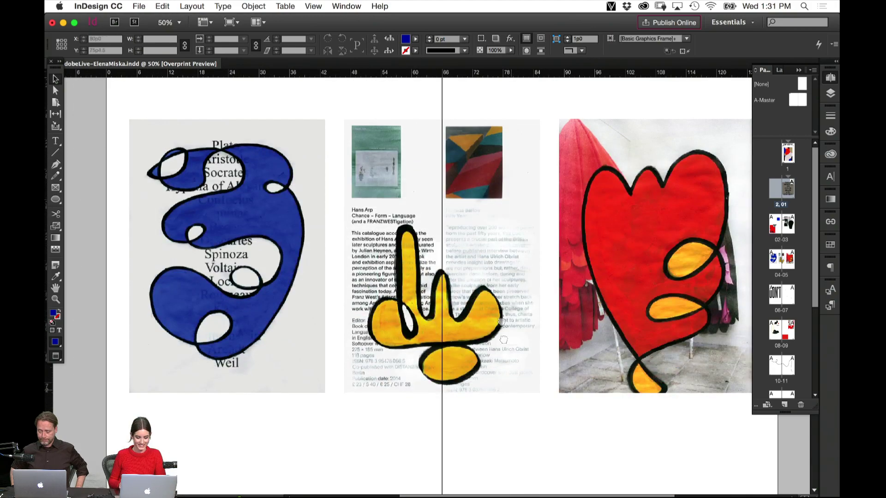
{"action": "left_click_drag", "start_coordinate": [521, 398], "coordinate": [503, 184]}
{"action": "left_click_drag", "start_coordinate": [501, 424], "coordinate": [465, 248]}
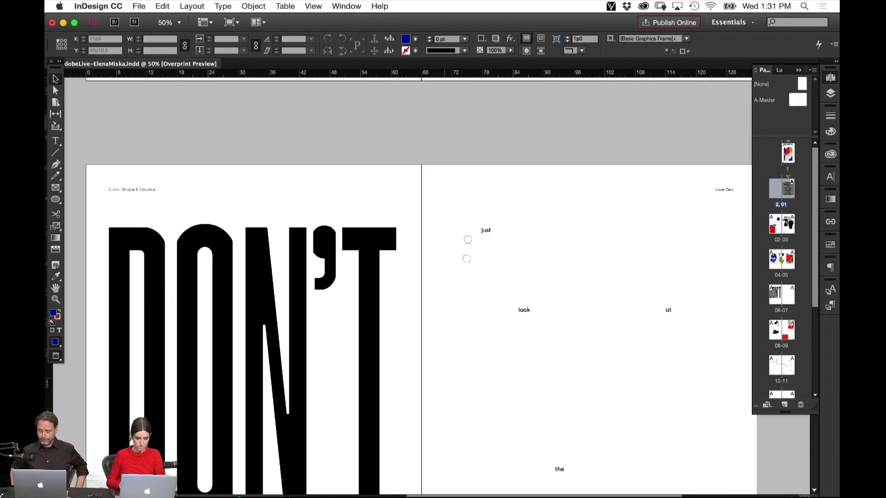
{"action": "left_click_drag", "start_coordinate": [397, 480], "coordinate": [356, 452]}
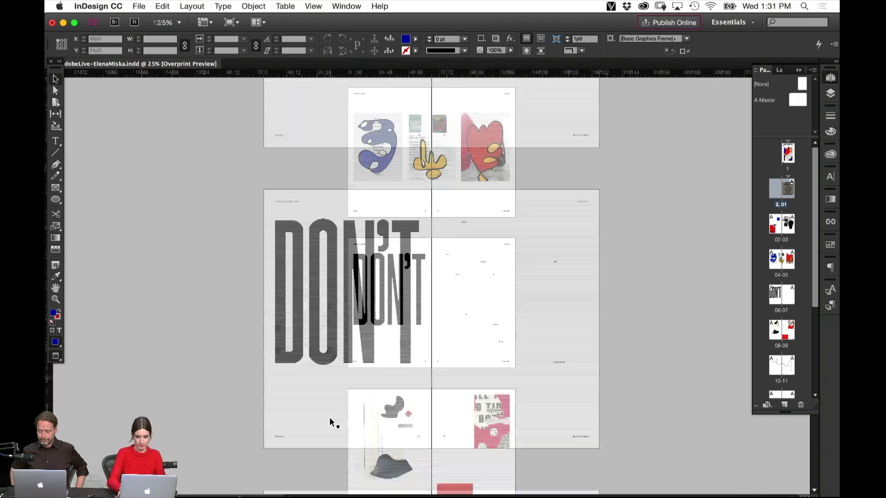
Duplicate the "DON'T" spread on pages 06-07 so that the copy follows it as pages 08-09.
{"action": "key", "text": "super+minus"}
{"action": "key", "text": "super+minus"}
{"action": "left_click_drag", "start_coordinate": [328, 238], "coordinate": [548, 378]}
{"action": "key", "text": "super+equal"}
{"action": "key", "text": "super+equal"}
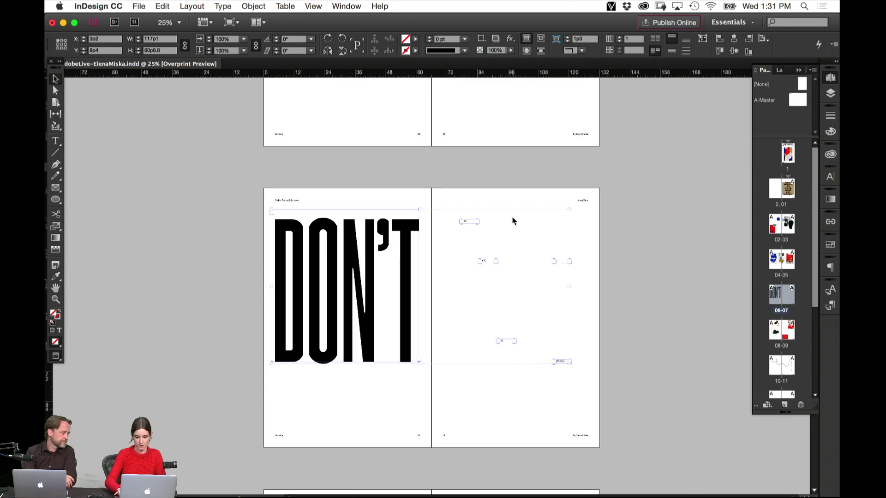
{"action": "left_click", "coordinate": [798, 70]}
{"action": "left_click", "coordinate": [799, 107]}
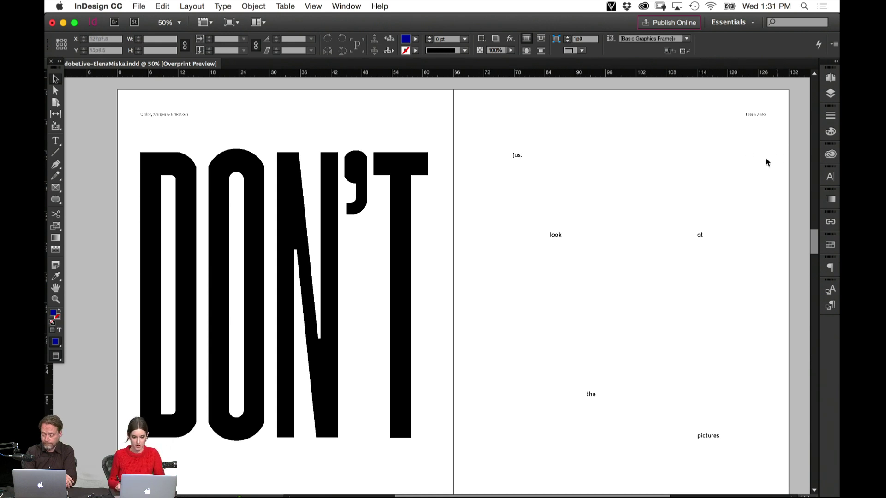
{"action": "left_click", "coordinate": [830, 78]}
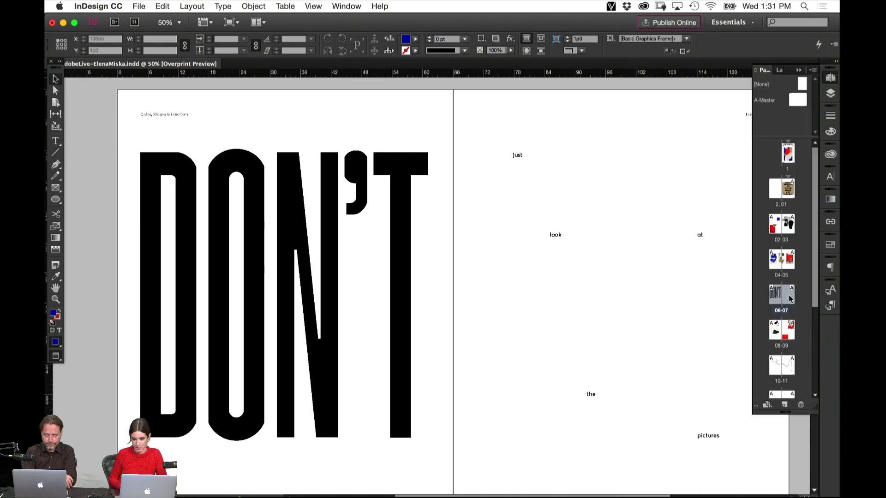
{"action": "left_click_drag", "start_coordinate": [799, 292], "coordinate": [799, 317]}
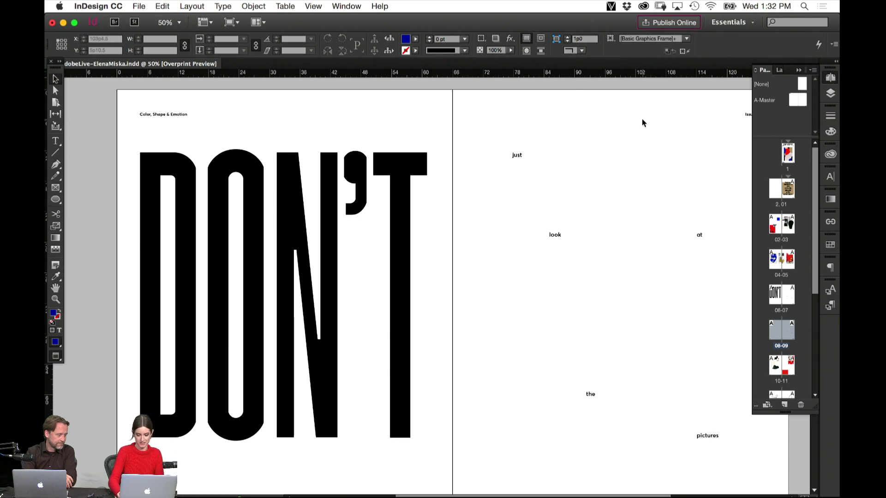
Delete the scattered small words "just look at the pictures" from the right page of the duplicated "DON'T" spread.
{"action": "key", "text": "super+minus"}
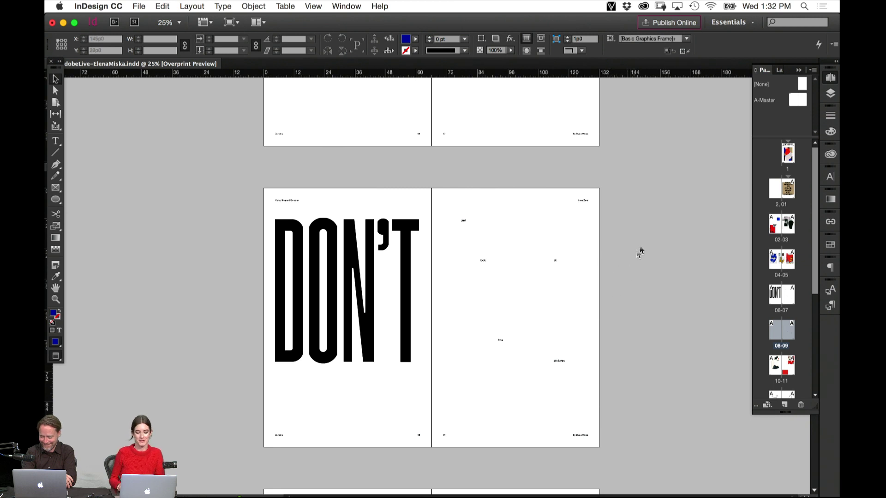
{"action": "left_click_drag", "start_coordinate": [458, 213], "coordinate": [585, 390]}
{"action": "key", "text": "Delete"}
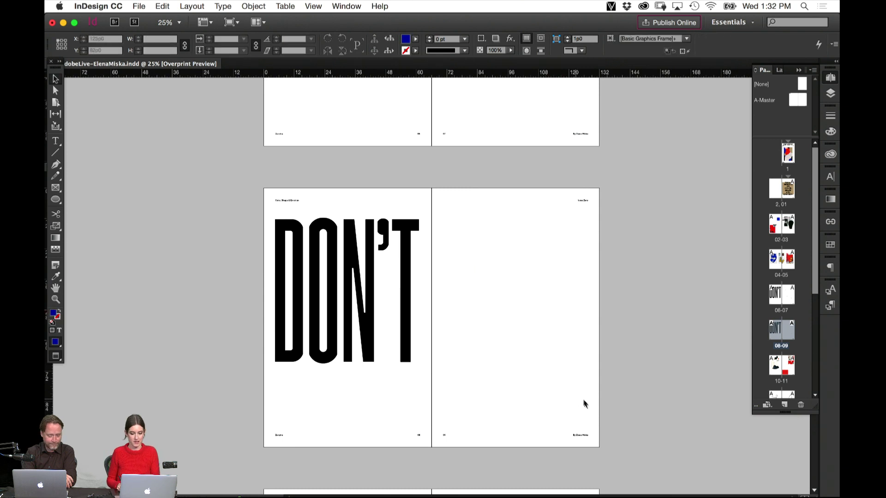
Move the duplicated spread's "DON'T" text frame towards the right page and widen it to about 110p4.
{"action": "left_click", "coordinate": [393, 308]}
{"action": "left_click_drag", "start_coordinate": [352, 318], "coordinate": [494, 319]}
{"action": "left_click_drag", "start_coordinate": [561, 285], "coordinate": [694, 286]}
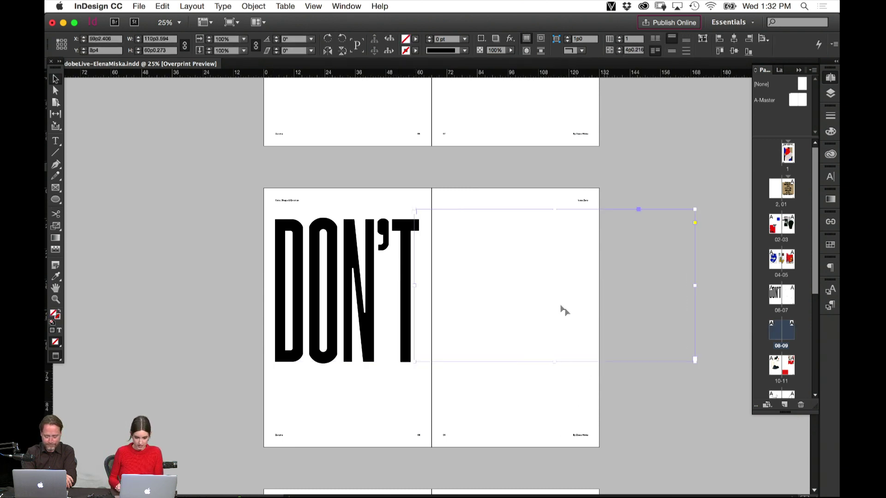
Replace the second "DON'T" on spread 08-09 with "PICTURES" and turn off the preview mode so the guides show.
{"action": "triple_click", "coordinate": [559, 304]}
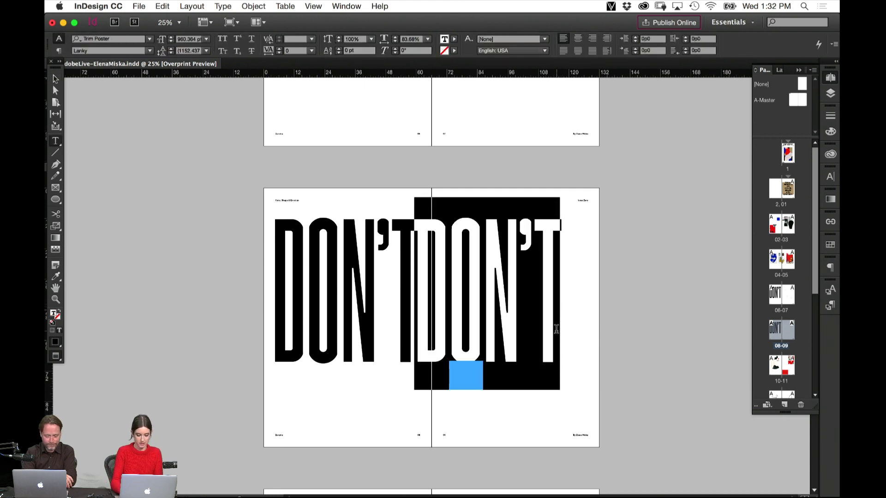
{"action": "type", "text": "PICTURES"}
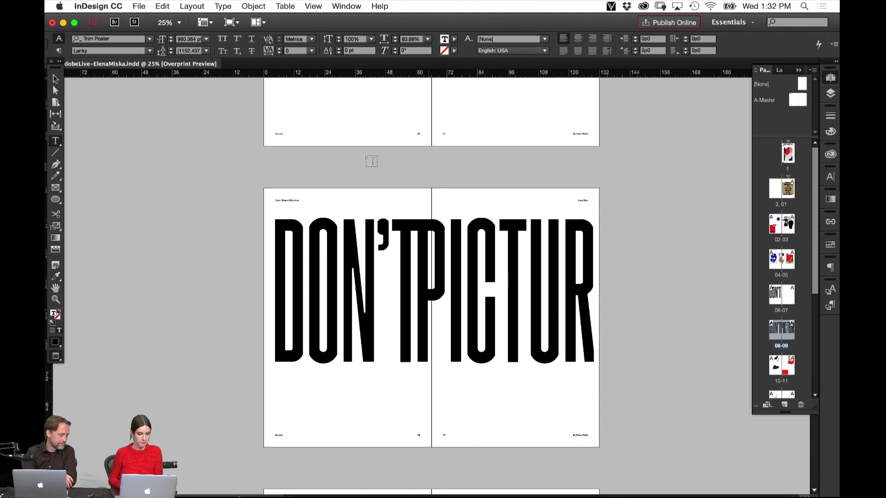
{"action": "left_click", "coordinate": [55, 79]}
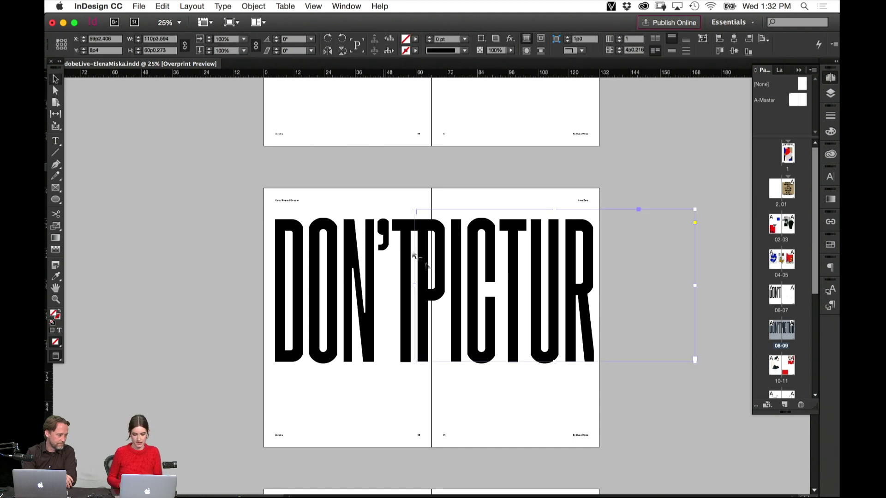
{"action": "key", "text": "w"}
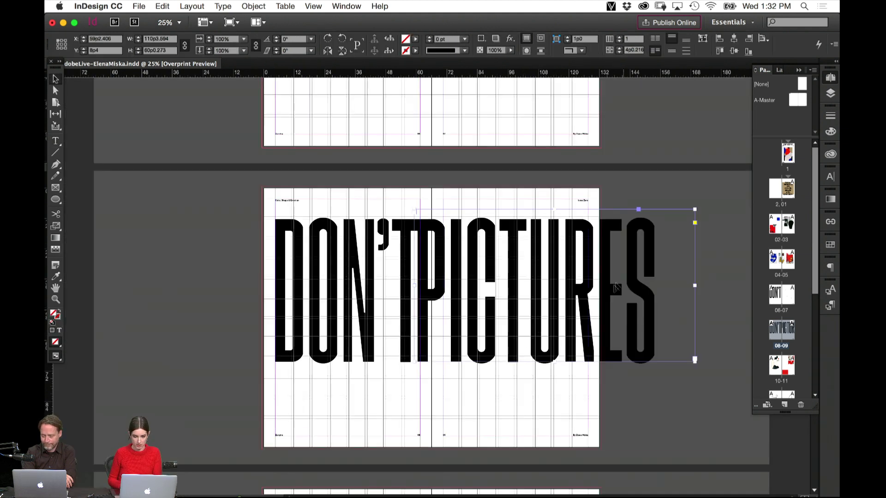
{"action": "scroll", "coordinate": [620, 280], "scroll_direction": "down", "scroll_amount": 1}
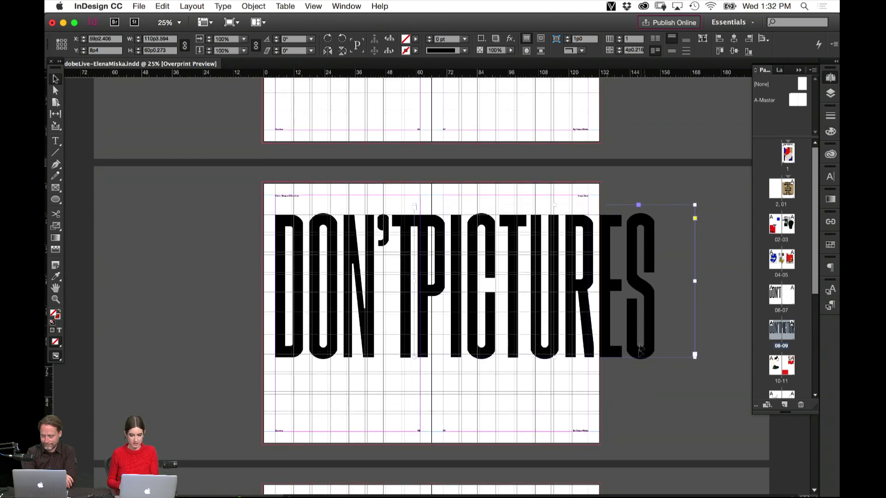
Rotate the "PICTURES" frame 90° so it reads upward and move it onto the right page of the spread.
{"action": "key", "text": "r"}
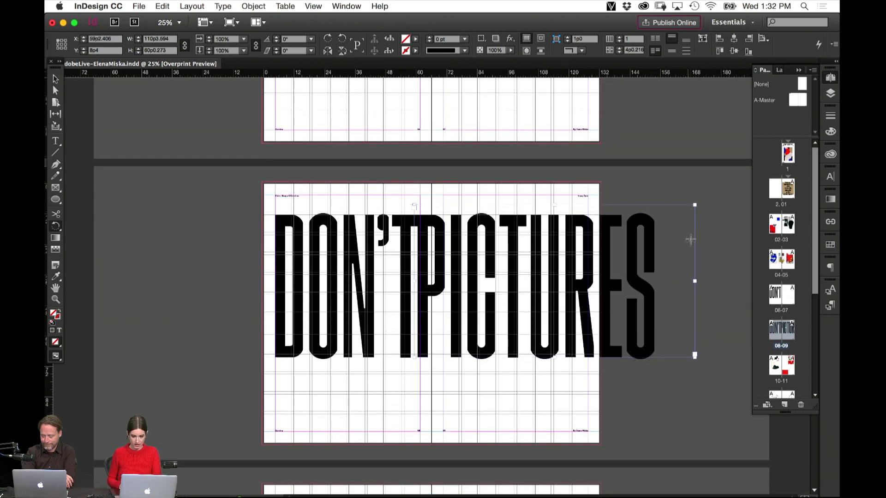
{"action": "key", "text": "v"}
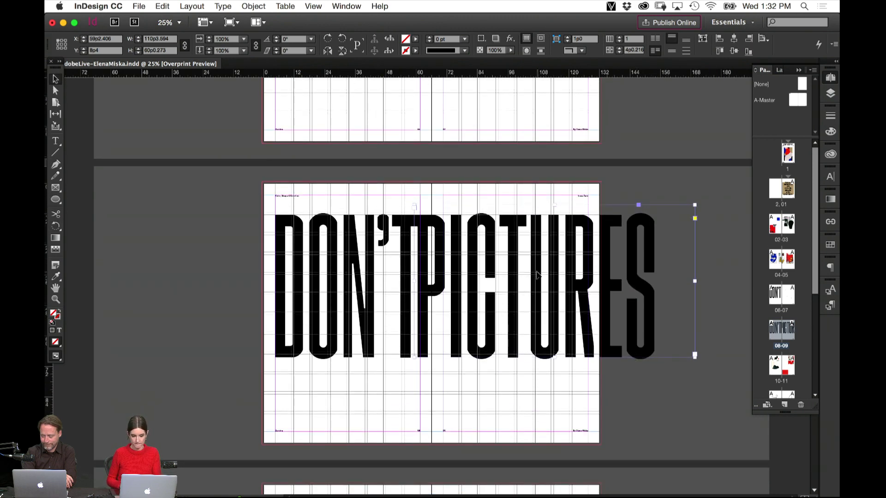
{"action": "left_click_drag", "start_coordinate": [537, 275], "coordinate": [544, 376]}
{"action": "key", "text": "r"}
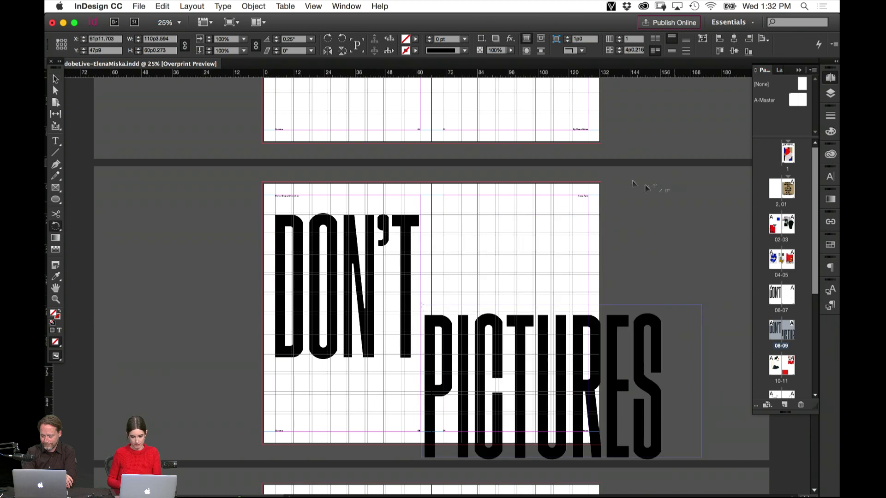
{"action": "left_click_drag", "start_coordinate": [637, 184], "coordinate": [388, 210]}
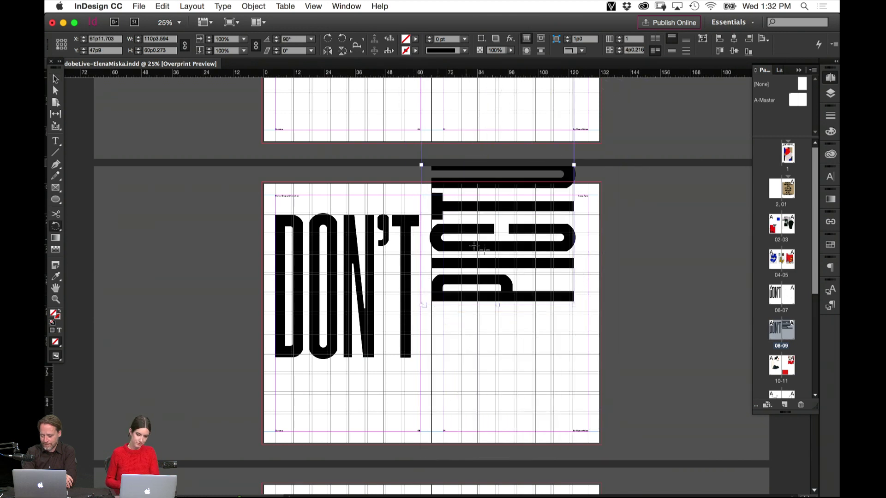
{"action": "key", "text": "v"}
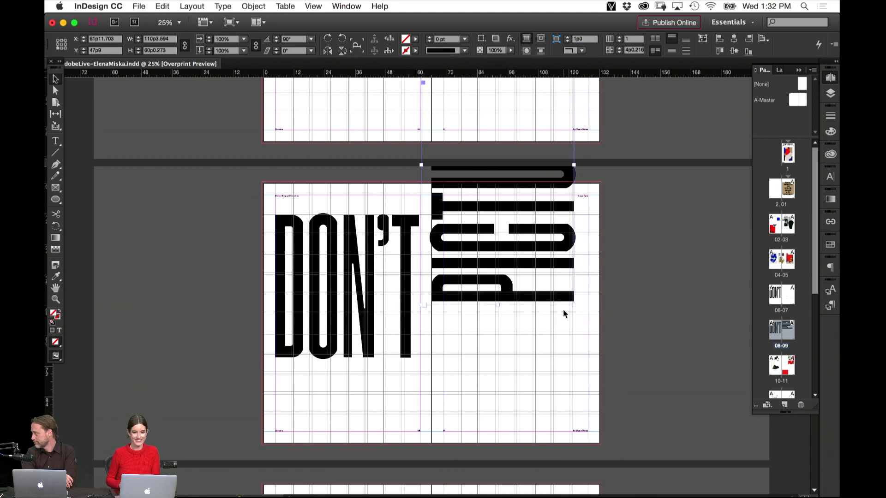
{"action": "left_click_drag", "start_coordinate": [576, 285], "coordinate": [585, 424]}
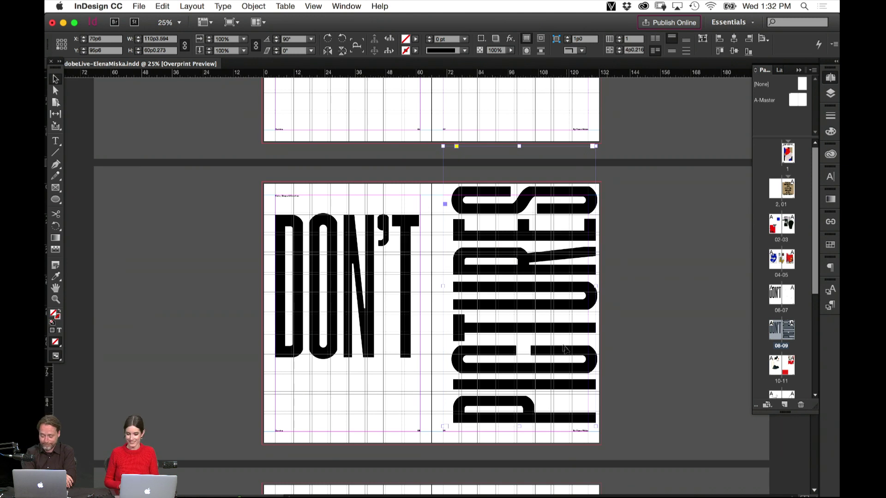
Rotate the "DON'T" frame -90° so it reads downward and move it back onto the left page.
{"action": "left_click", "coordinate": [391, 289]}
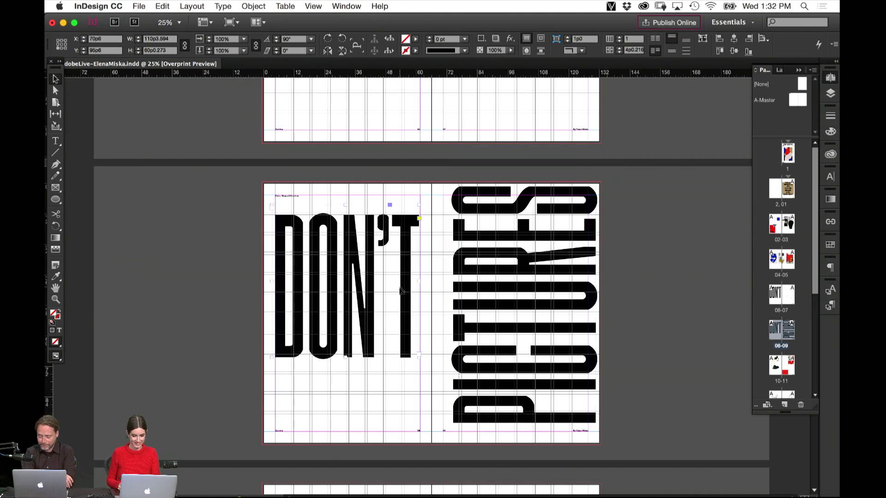
{"action": "key", "text": "r"}
{"action": "left_click_drag", "start_coordinate": [418, 355], "coordinate": [223, 351]}
{"action": "key", "text": "v"}
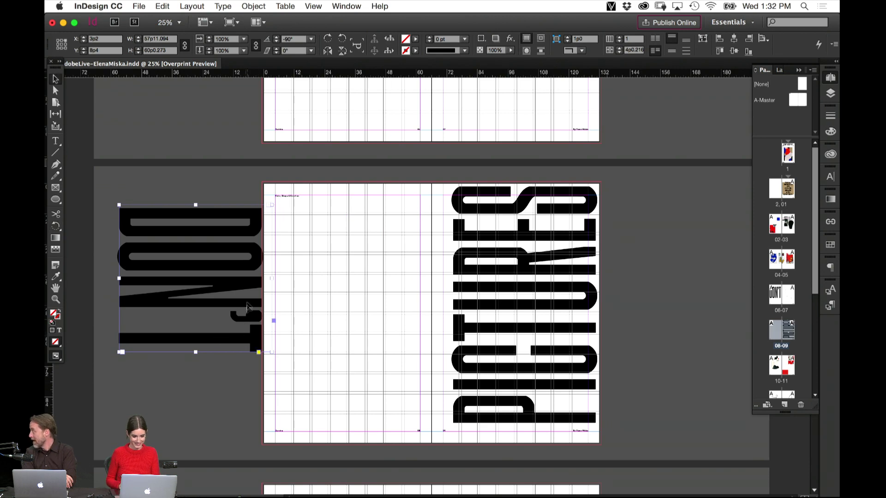
{"action": "left_click_drag", "start_coordinate": [247, 286], "coordinate": [387, 286]}
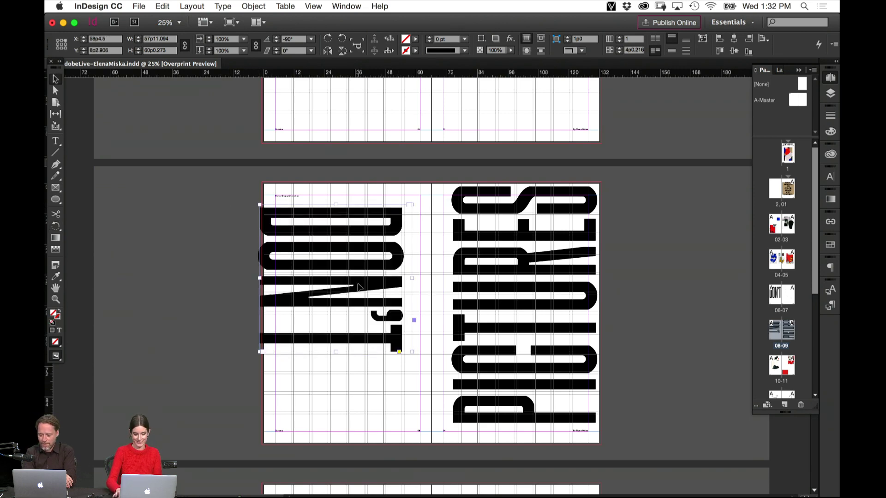
Move the rotated "DON'T" frame close to the upper-left margin corner of the left page.
{"action": "key", "text": "super+equal"}
{"action": "key", "text": "super+equal"}
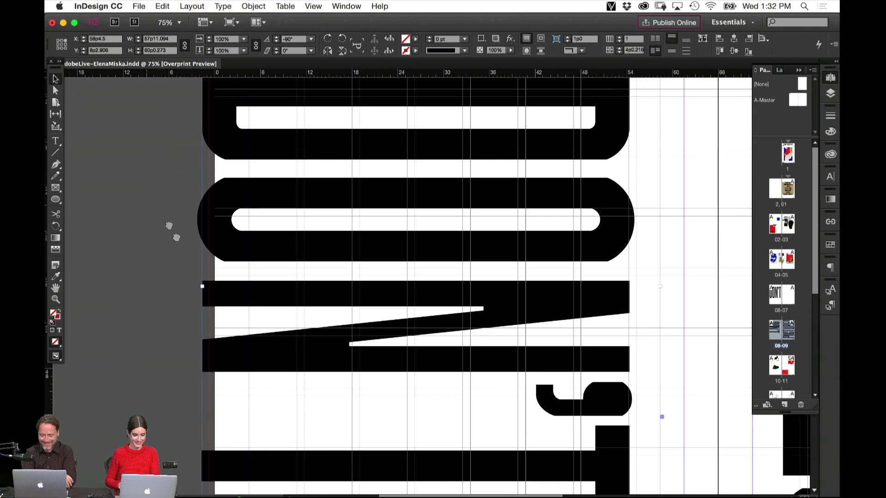
{"action": "left_click_drag", "start_coordinate": [176, 237], "coordinate": [248, 368]}
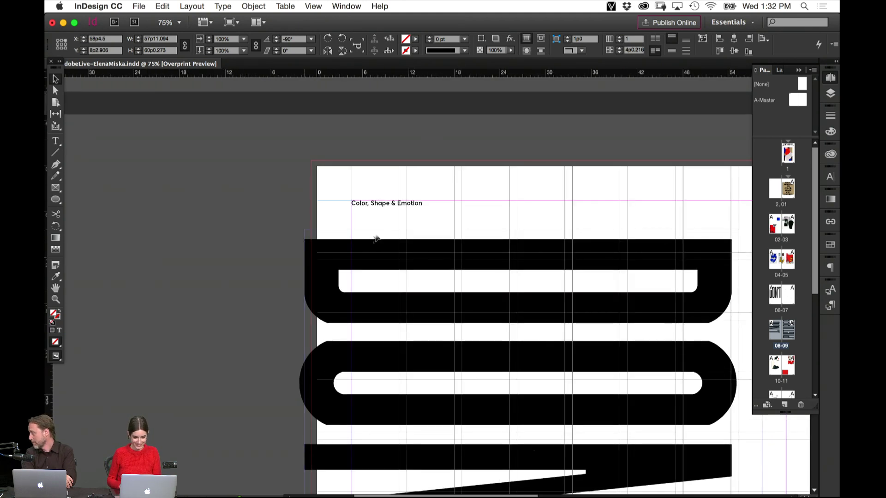
{"action": "left_click_drag", "start_coordinate": [375, 237], "coordinate": [392, 229]}
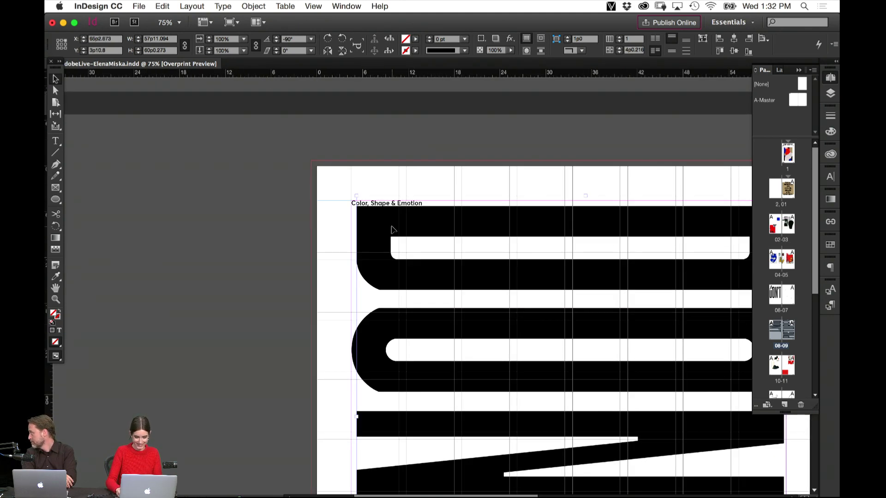
Nudge "DON'T" left and up until the D's edges align with the page's left and top margin guides.
{"action": "key", "text": "Left"}
{"action": "key", "text": "Left"}
{"action": "key", "text": "Left"}
{"action": "key", "text": "Left"}
{"action": "key", "text": "Left"}
{"action": "key", "text": "Left"}
{"action": "key", "text": "Left"}
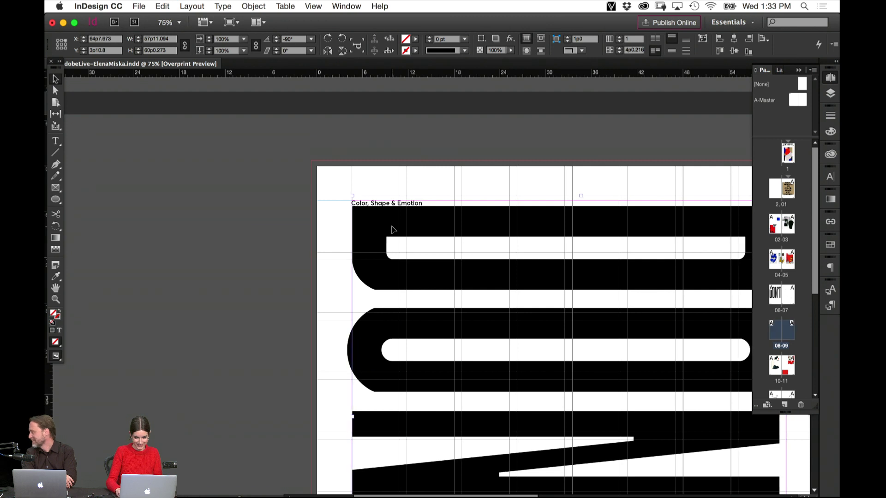
{"action": "key", "text": "Up"}
{"action": "key", "text": "Up"}
{"action": "key", "text": "Up"}
{"action": "key", "text": "Up"}
{"action": "key", "text": "Up"}
{"action": "key", "text": "Up"}
{"action": "key", "text": "Up"}
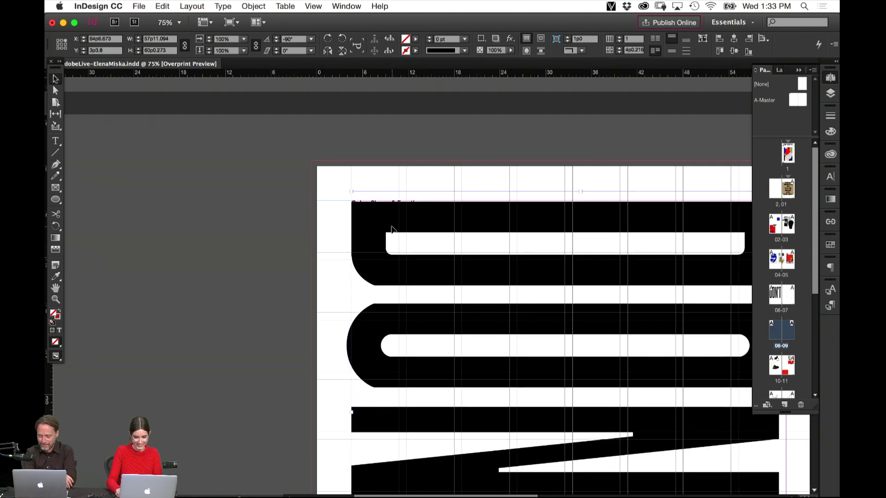
{"action": "key", "text": "Up"}
{"action": "key", "text": "Up"}
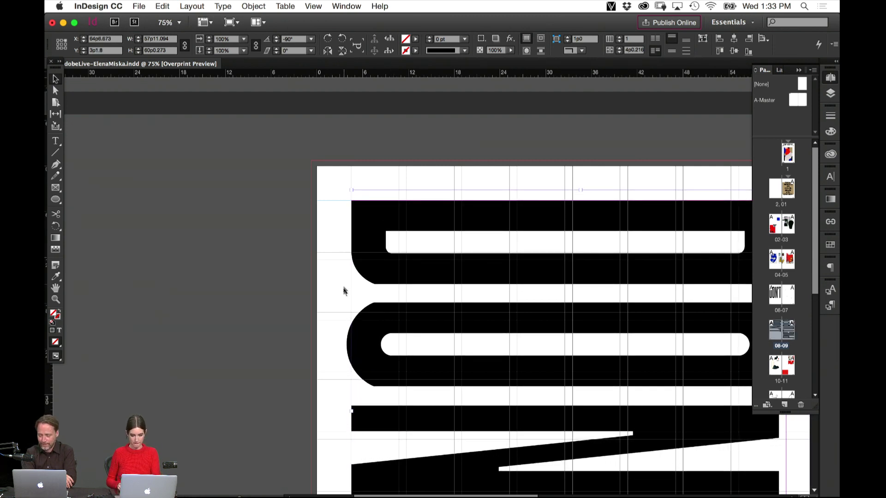
Reposition the vertical "PICTURES" frame on the right page at about X 69p6, Y 98p7, near the top margin.
{"action": "scroll", "coordinate": [221, 287], "scroll_direction": "right", "scroll_amount": 10}
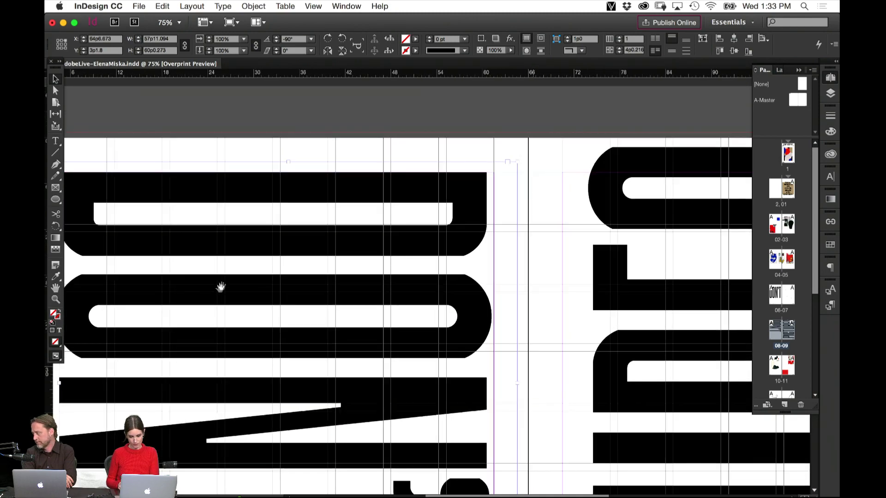
{"action": "scroll", "coordinate": [296, 378], "scroll_direction": "down", "scroll_amount": 3}
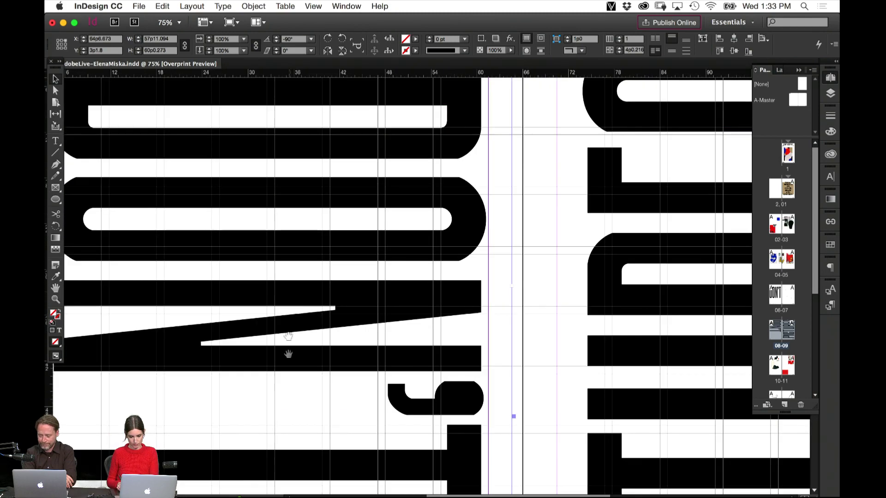
{"action": "scroll", "coordinate": [288, 337], "scroll_direction": "down", "scroll_amount": 5}
{"action": "left_click_drag", "start_coordinate": [537, 240], "coordinate": [218, 360]}
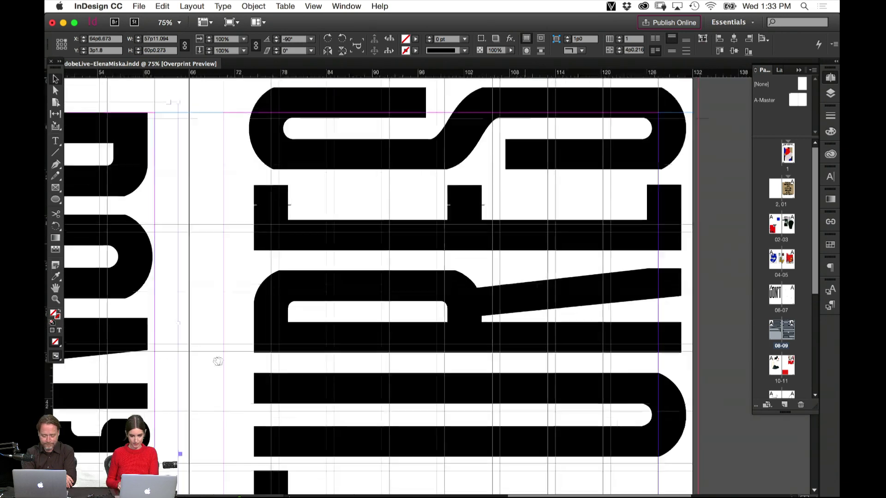
{"action": "left_click_drag", "start_coordinate": [343, 157], "coordinate": [391, 142]}
{"action": "key", "text": "super+minus"}
{"action": "key", "text": "super+minus"}
{"action": "key", "text": "super+minus"}
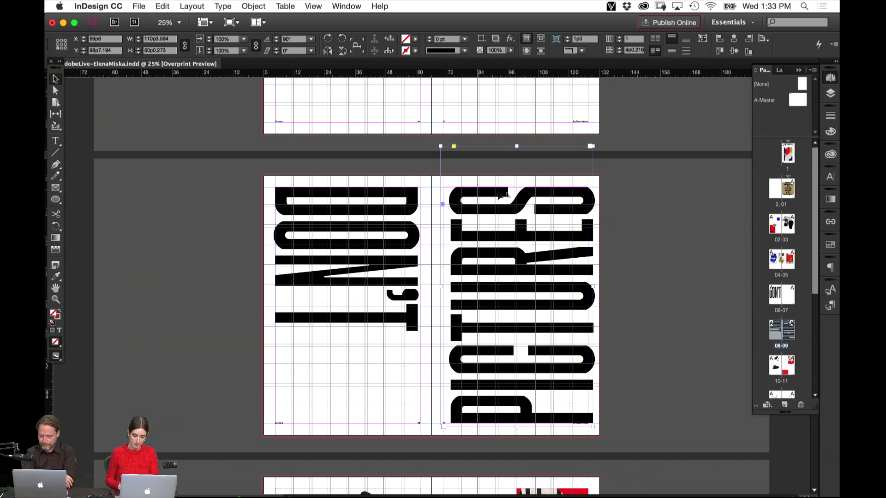
Align "PICTURES" with the right page's top and outer margin guides, placing its frame at about X 67p6, Y 98p10.
{"action": "key", "text": "super+equal"}
{"action": "key", "text": "super+equal"}
{"action": "key", "text": "super+equal"}
{"action": "key", "text": "super+equal"}
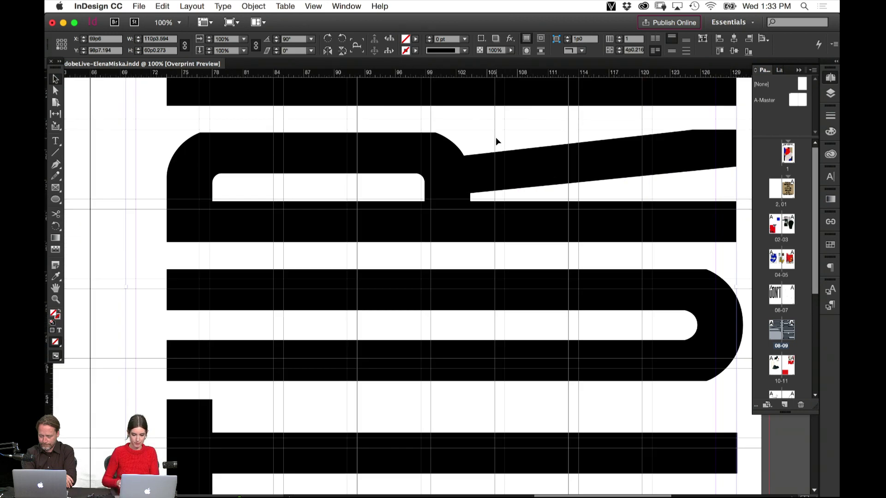
{"action": "scroll", "coordinate": [522, 348], "scroll_direction": "up", "scroll_amount": 5}
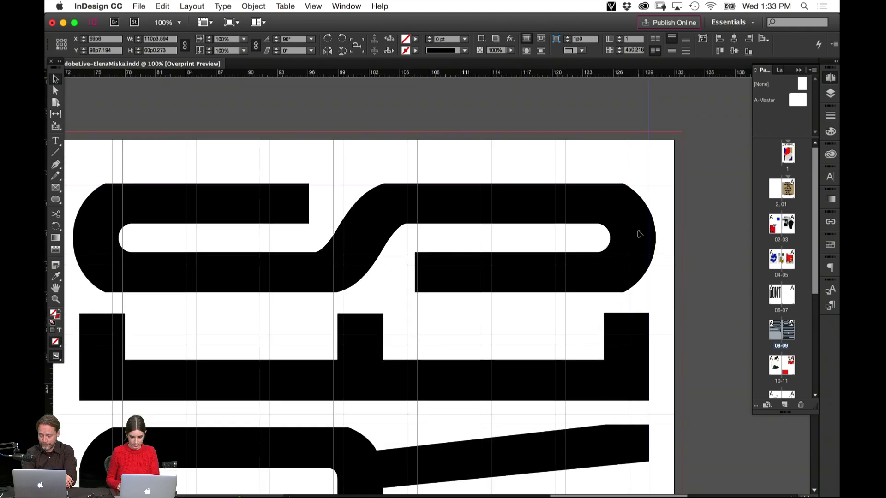
{"action": "left_click_drag", "start_coordinate": [639, 234], "coordinate": [641, 235]}
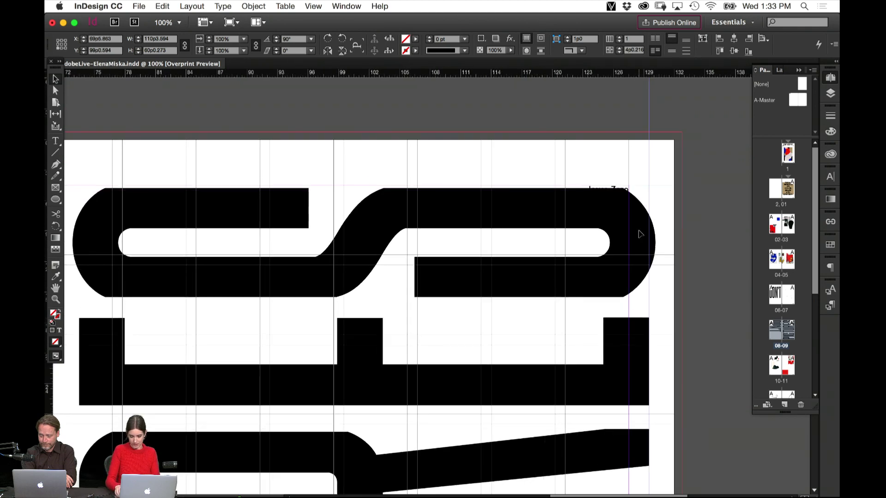
{"action": "key", "text": "Up"}
{"action": "key", "text": "Up"}
{"action": "key", "text": "Up"}
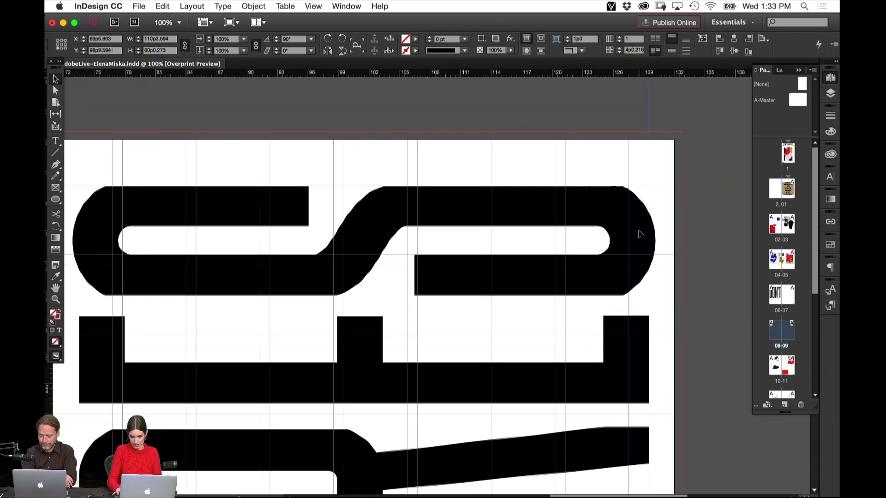
{"action": "key", "text": "shift+Left"}
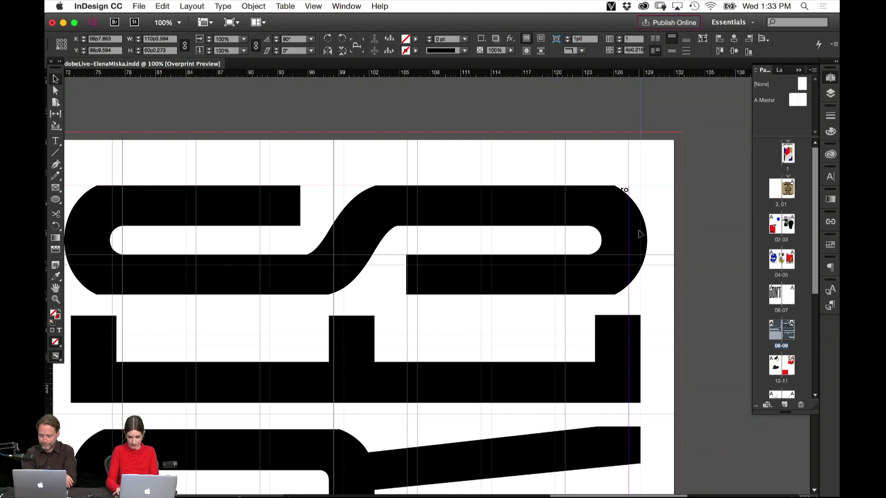
{"action": "key", "text": "shift+Left"}
{"action": "key", "text": "Left"}
{"action": "key", "text": "Left"}
{"action": "key", "text": "Left"}
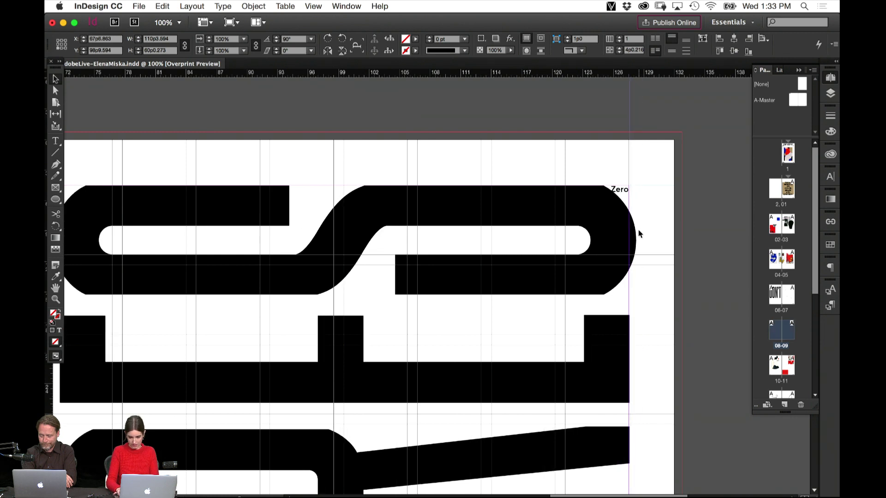
{"action": "key", "text": "Left"}
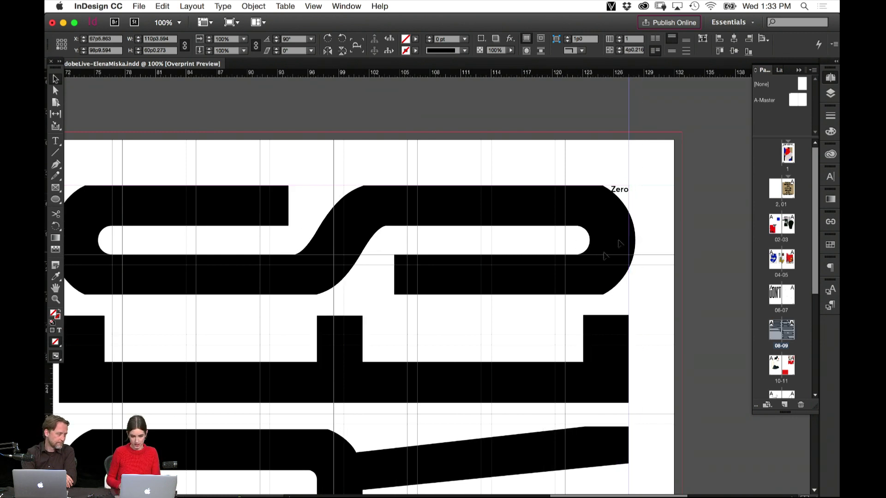
Check how the vertical "PICTURES" lettering fits the inner and bottom margins of the right page.
{"action": "scroll", "coordinate": [475, 351], "scroll_direction": "down", "scroll_amount": 5}
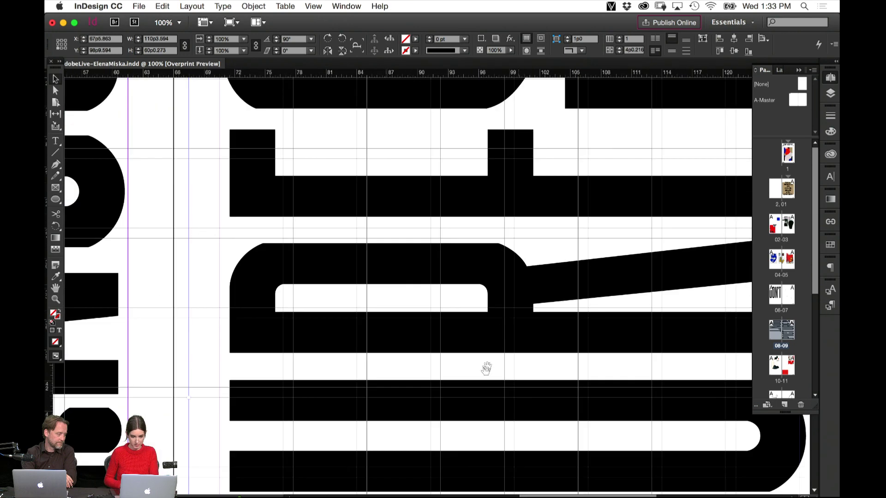
{"action": "scroll", "coordinate": [486, 367], "scroll_direction": "down", "scroll_amount": 3}
{"action": "key", "text": "super+minus"}
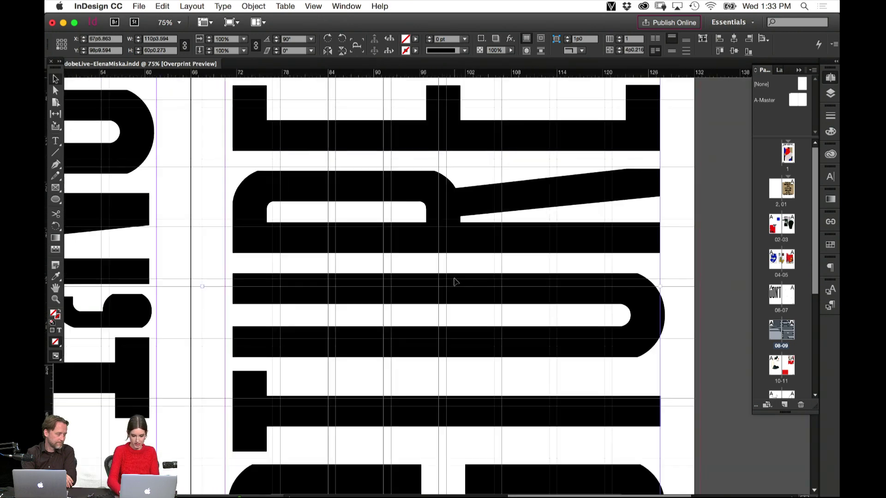
{"action": "scroll", "coordinate": [455, 286], "scroll_direction": "up", "scroll_amount": 3}
{"action": "scroll", "coordinate": [461, 361], "scroll_direction": "down", "scroll_amount": 5}
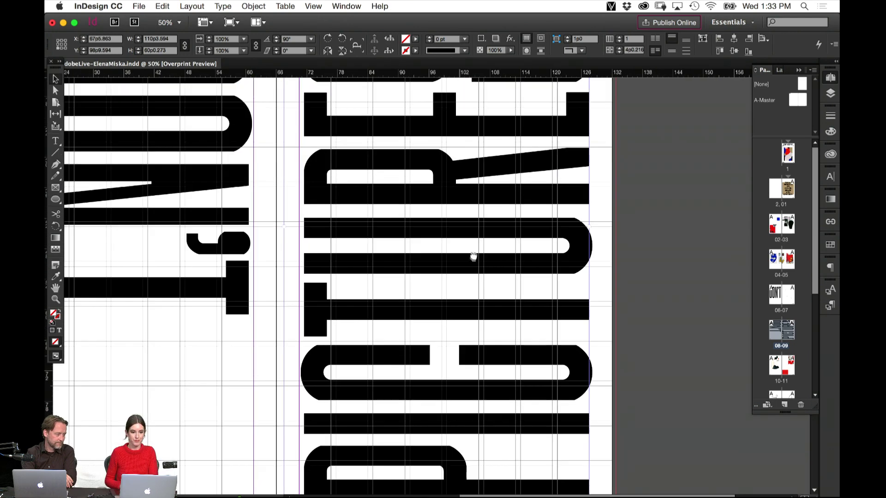
{"action": "scroll", "coordinate": [466, 343], "scroll_direction": "up", "scroll_amount": 5}
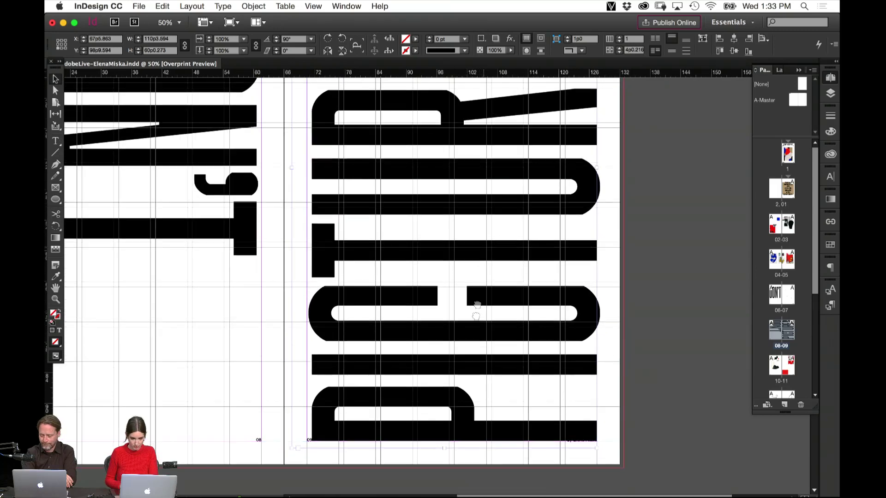
Copy the small "just" text frame from page 07 and paste it into the empty area below "DON'T" on page 08.
{"action": "left_click_drag", "start_coordinate": [525, 100], "coordinate": [690, 199]}
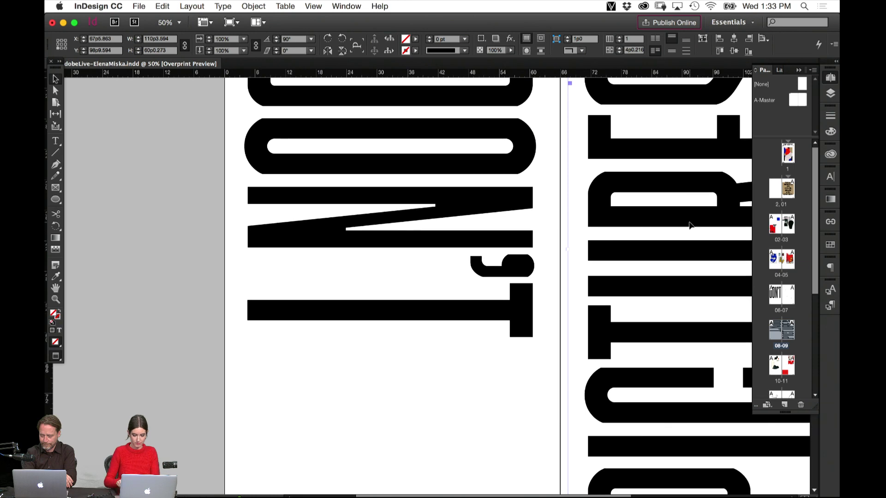
{"action": "key", "text": "super+minus"}
{"action": "key", "text": "super+minus"}
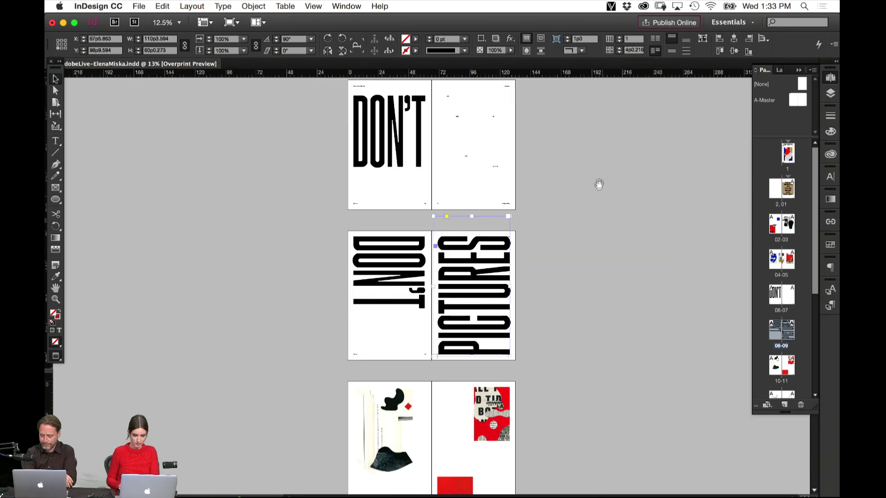
{"action": "left_click_drag", "start_coordinate": [597, 184], "coordinate": [606, 313]}
{"action": "left_click", "coordinate": [449, 252]}
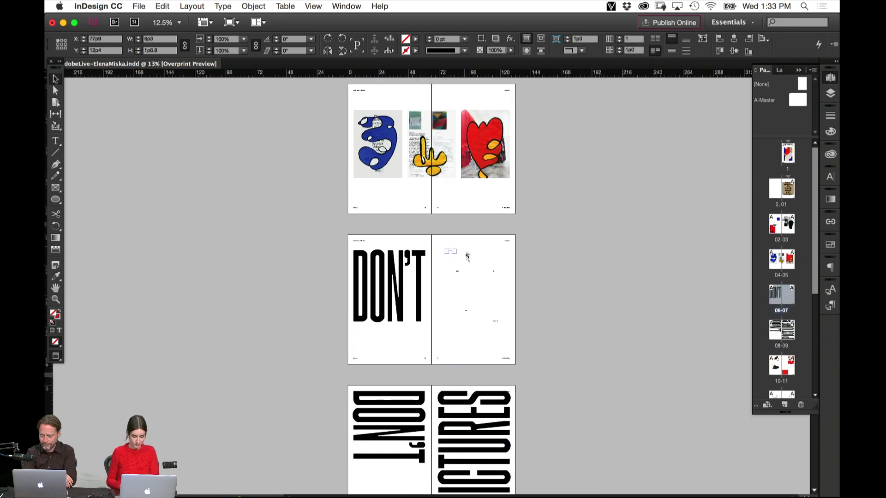
{"action": "scroll", "coordinate": [571, 200], "scroll_direction": "down", "scroll_amount": 5}
{"action": "left_click", "coordinate": [410, 253]}
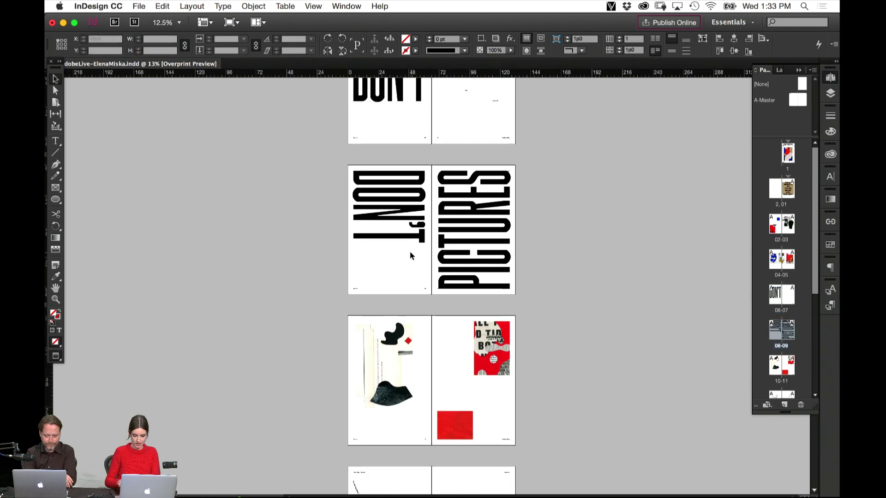
{"action": "scroll", "coordinate": [409, 255], "scroll_direction": "up", "scroll_amount": 5}
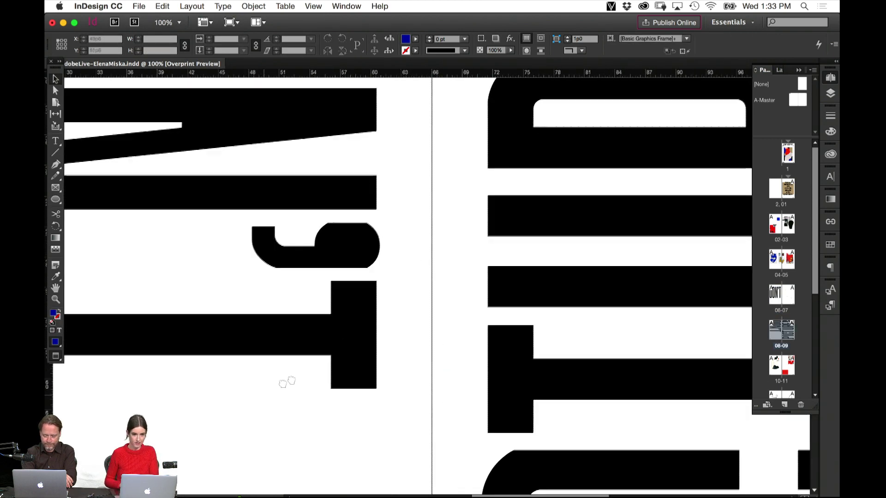
{"action": "scroll", "coordinate": [586, 274], "scroll_direction": "left", "scroll_amount": 6}
{"action": "scroll", "coordinate": [352, 419], "scroll_direction": "down", "scroll_amount": 4}
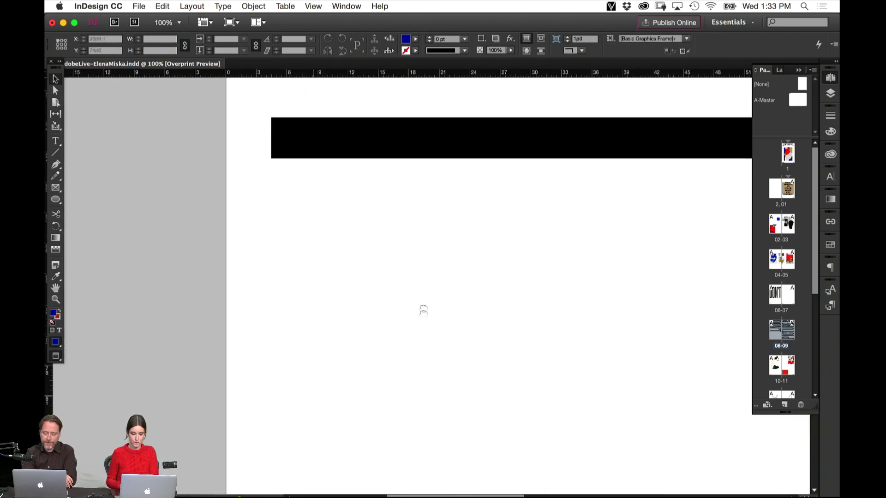
{"action": "key", "text": "super+v"}
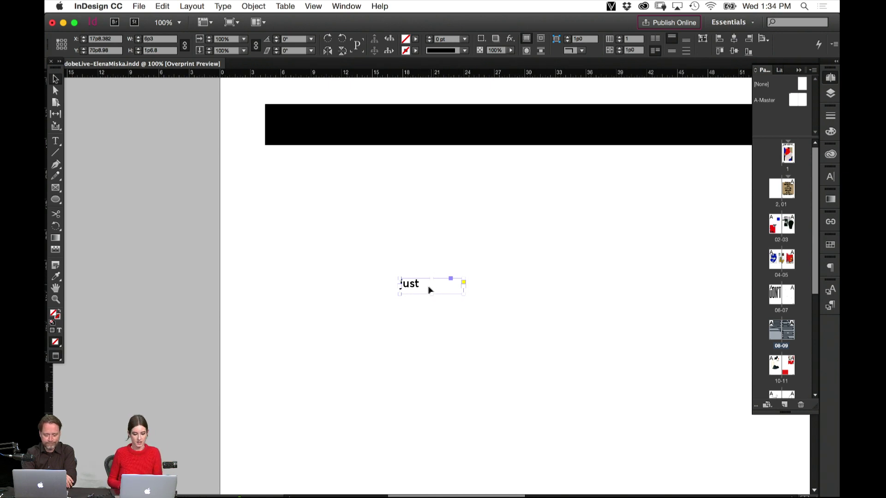
Align the "just" frame with page 08's left margin at X 4p6, Y 67p2, and widen it to 28p0 along the grid.
{"action": "key", "text": "w"}
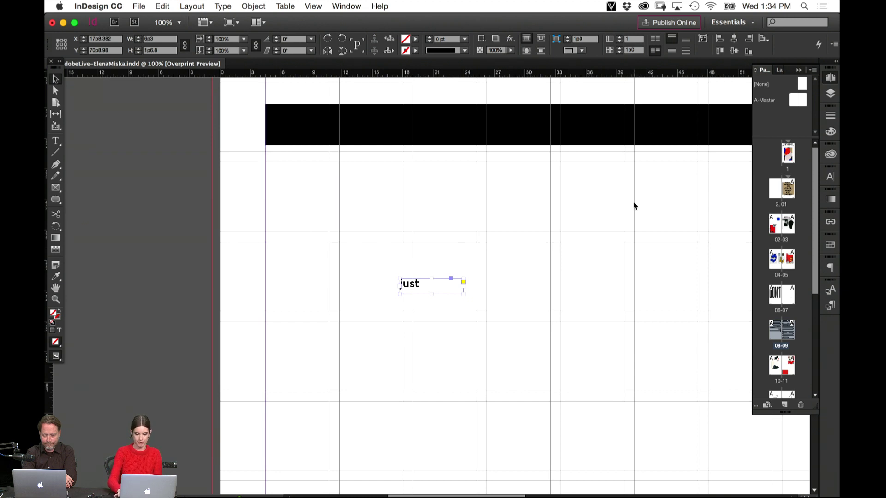
{"action": "key", "text": "super+equal"}
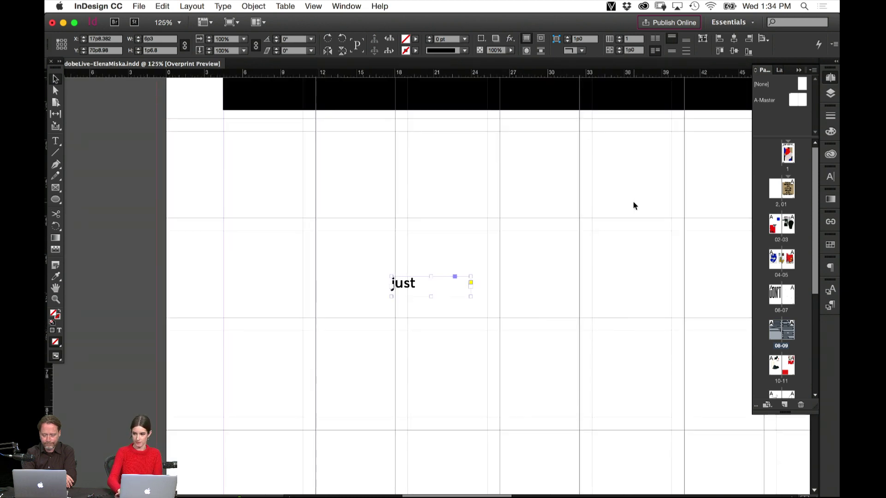
{"action": "key", "text": "super+minus"}
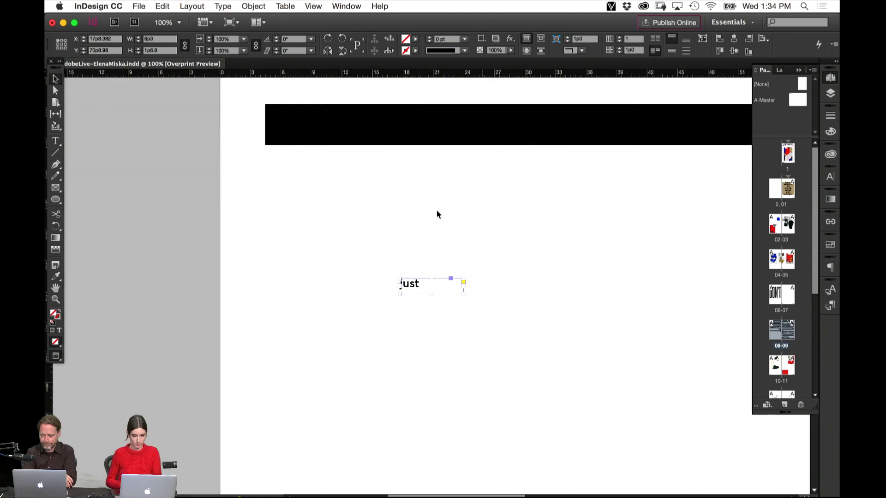
{"action": "key", "text": "w"}
{"action": "key", "text": "w"}
{"action": "left_click_drag", "start_coordinate": [416, 284], "coordinate": [551, 255]}
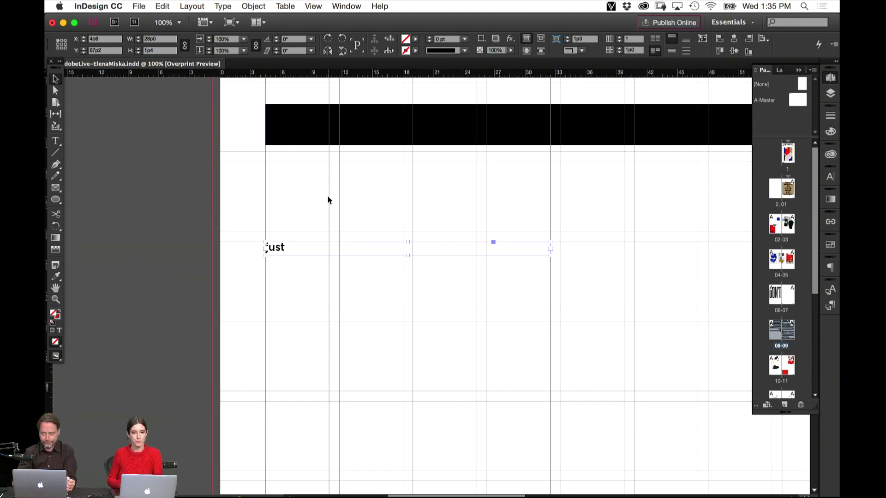
Extend the "just" line on page 08 to read "just look at the".
{"action": "left_click", "coordinate": [513, 306]}
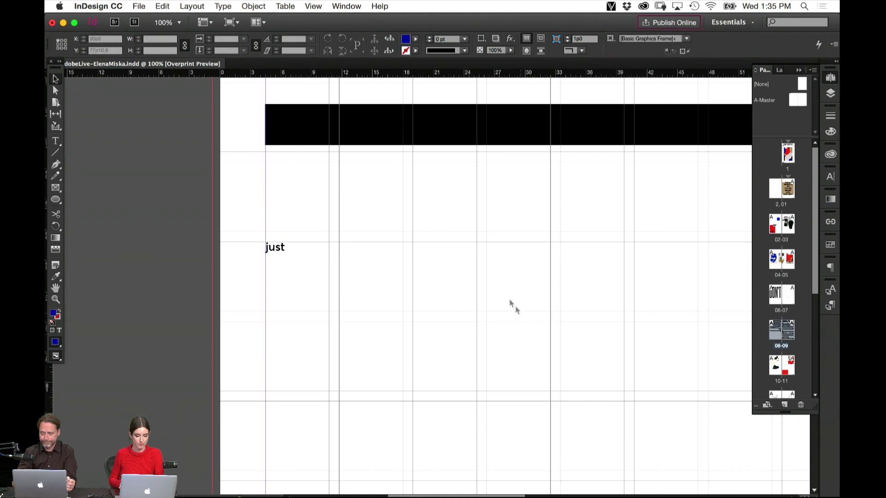
{"action": "key", "text": "t"}
{"action": "left_click", "coordinate": [312, 248]}
{"action": "type", "text": "LOOK"}
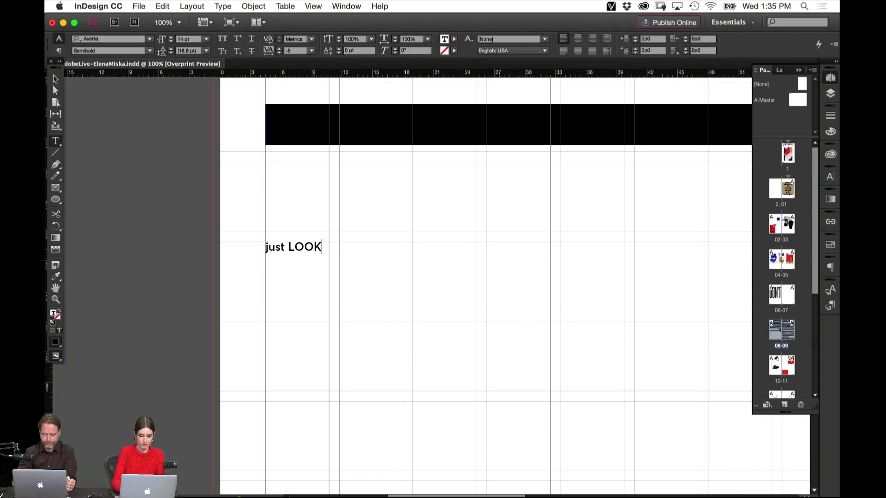
{"action": "key", "text": "BackSpace"}
{"action": "key", "text": "BackSpace"}
{"action": "key", "text": "BackSpace"}
{"action": "type", "text": "ook "}
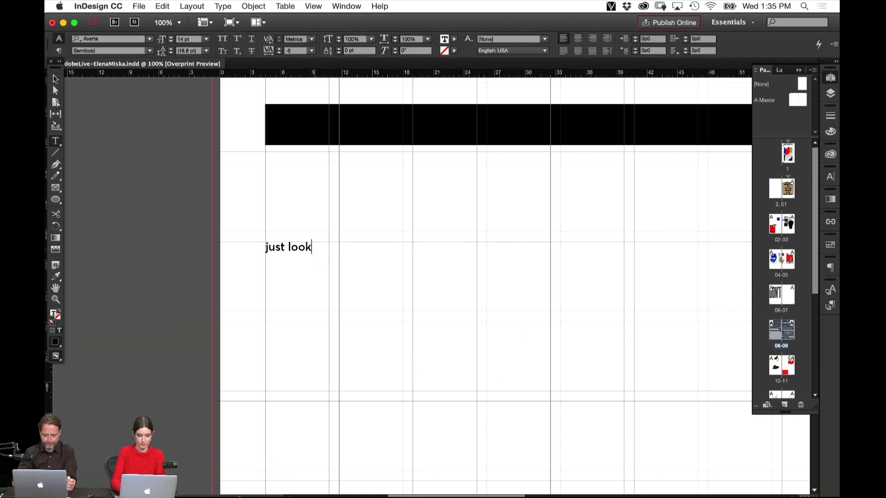
{"action": "type", "text": "at the"}
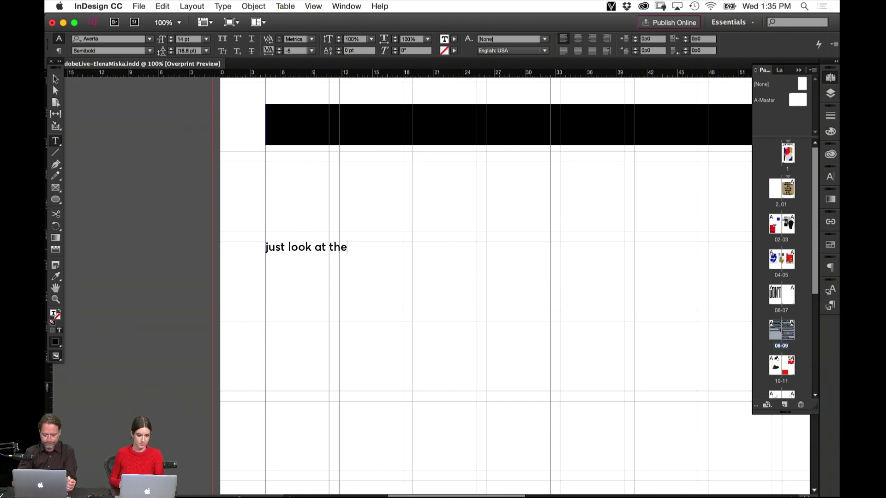
{"action": "key", "text": "Escape"}
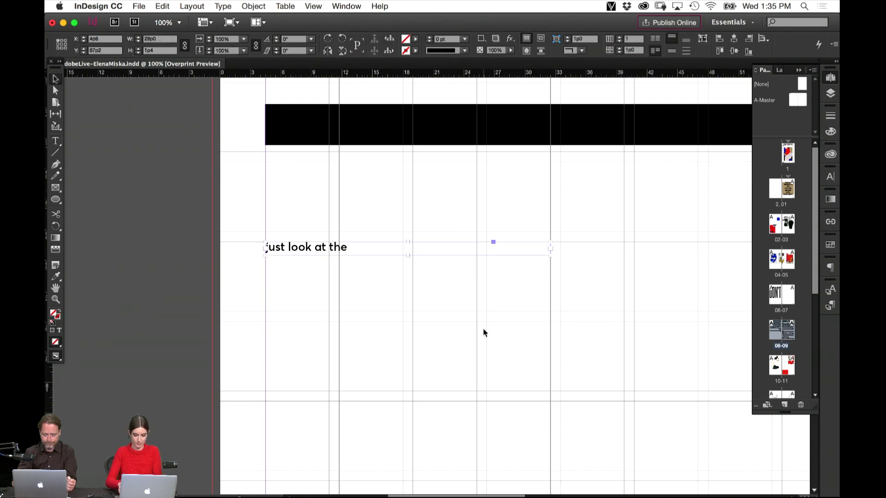
Move the "just look at the" frame down to about X 15p9, Y 84p7, and apply the [None] master to pages 08 and 09.
{"action": "key", "text": "super+minus"}
{"action": "key", "text": "super+minus"}
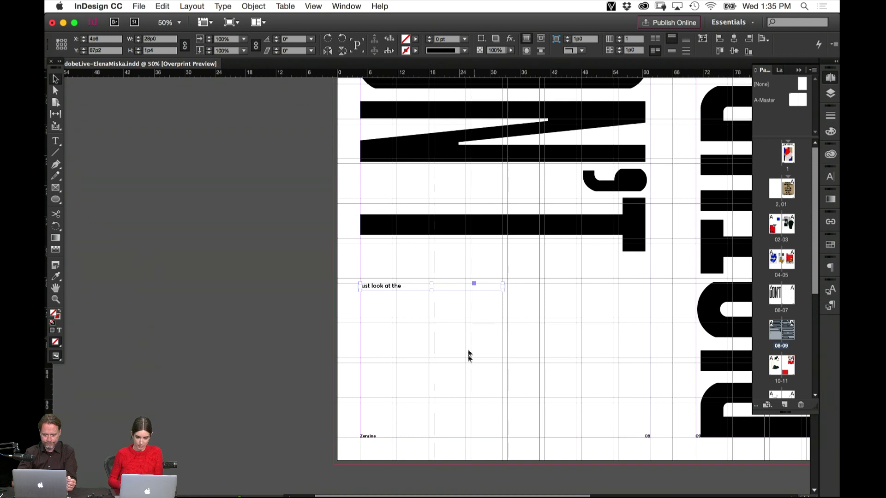
{"action": "left_click_drag", "start_coordinate": [392, 288], "coordinate": [449, 377]}
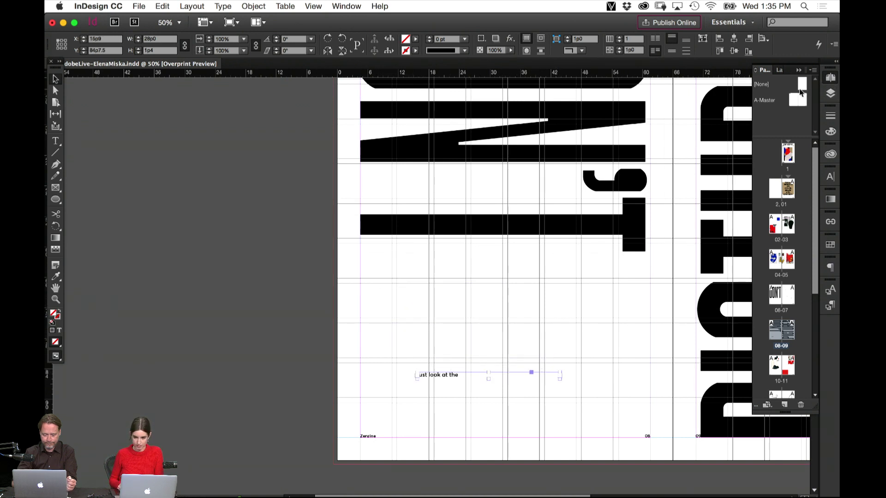
{"action": "left_click_drag", "start_coordinate": [800, 93], "coordinate": [775, 330]}
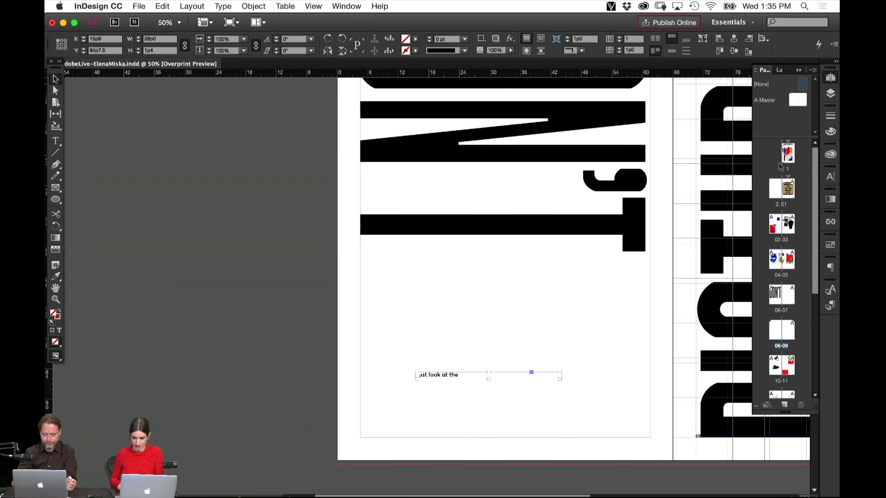
{"action": "left_click_drag", "start_coordinate": [805, 85], "coordinate": [790, 325]}
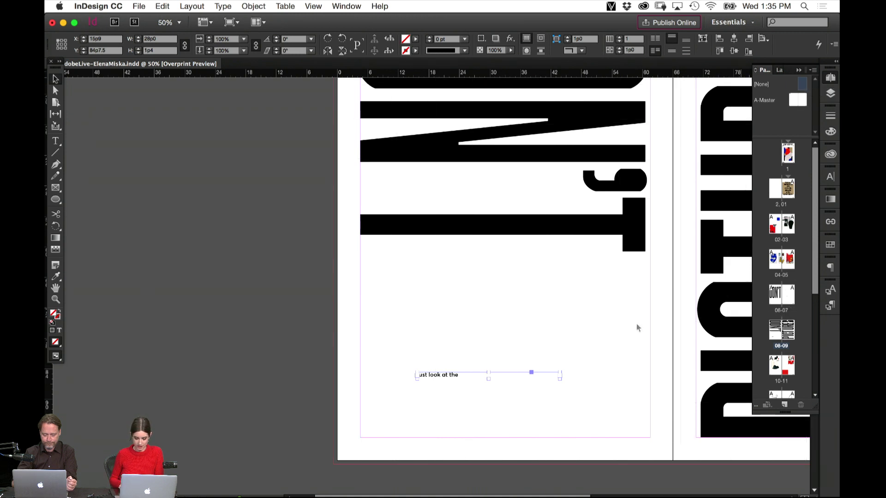
Place the "just look at the" frame in the bottom-left corner of page 08's margins.
{"action": "left_click_drag", "start_coordinate": [445, 374], "coordinate": [391, 433]}
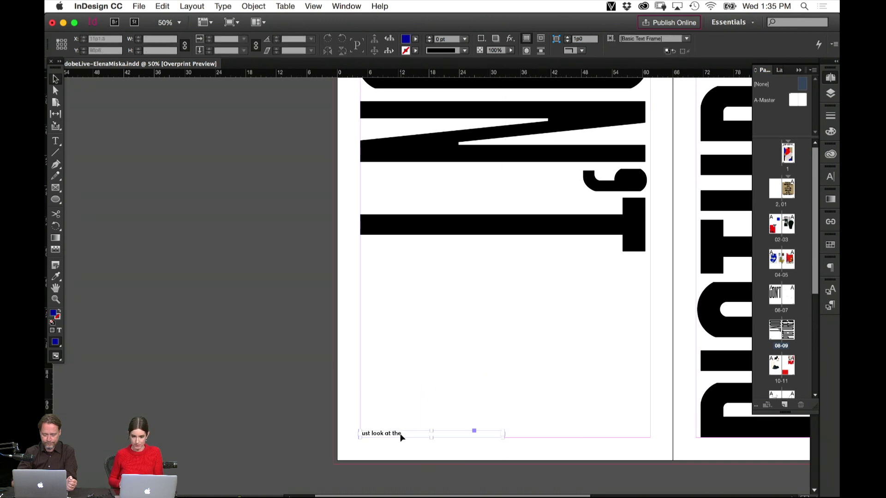
{"action": "left_click", "coordinate": [567, 345]}
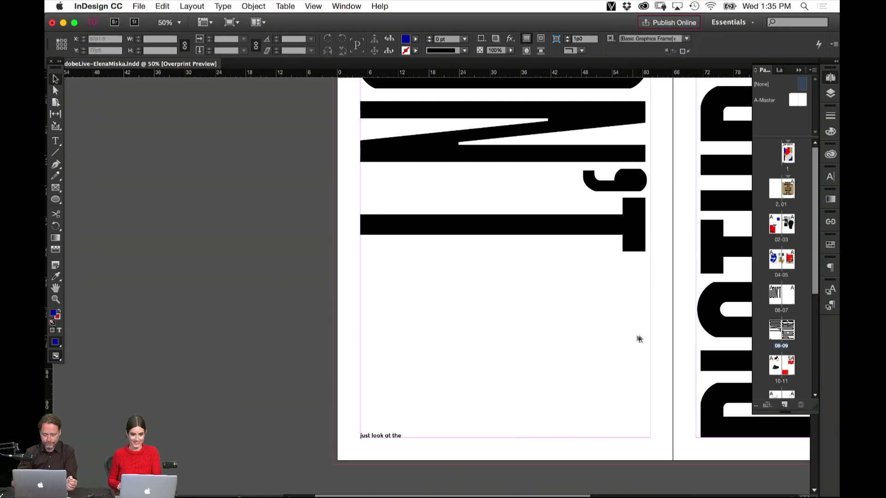
Examine the 08-09 spread without guides, checking how the small text line sits with the large vertical lettering.
{"action": "left_click_drag", "start_coordinate": [637, 338], "coordinate": [505, 339]}
{"action": "left_click_drag", "start_coordinate": [630, 317], "coordinate": [506, 320]}
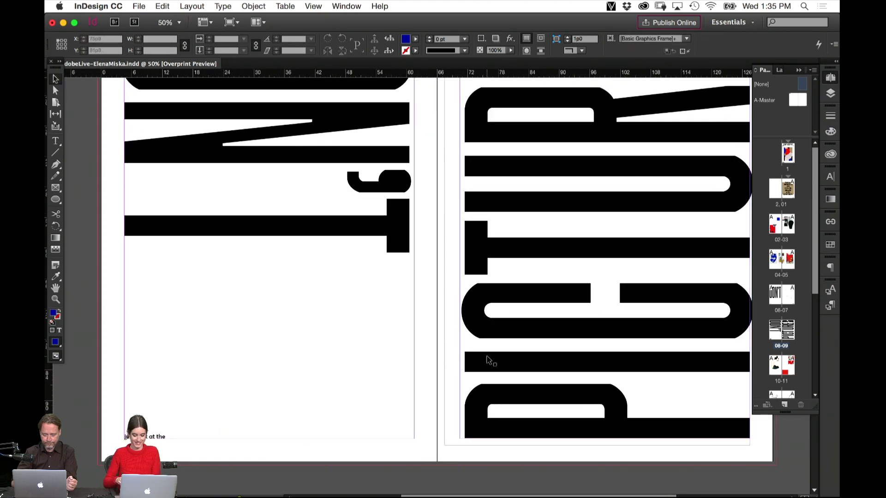
{"action": "key", "text": "super+minus"}
{"action": "key", "text": "super+minus"}
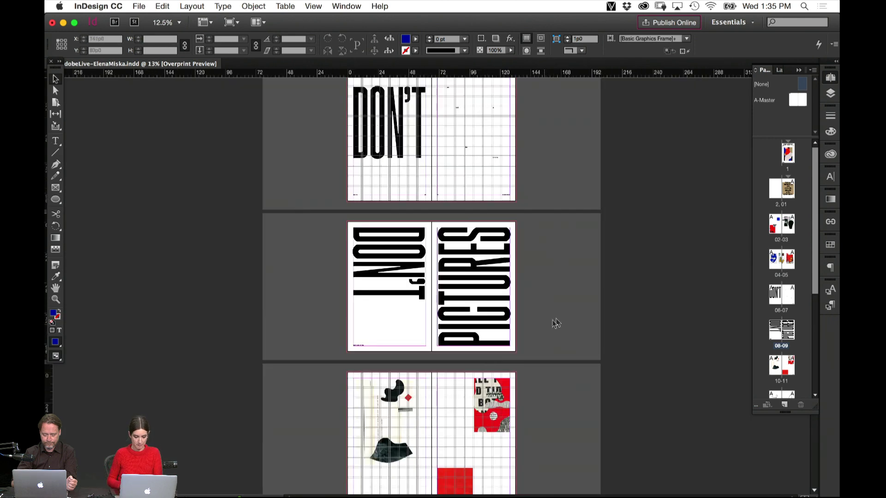
{"action": "key", "text": "super+equal"}
{"action": "key", "text": "super+equal"}
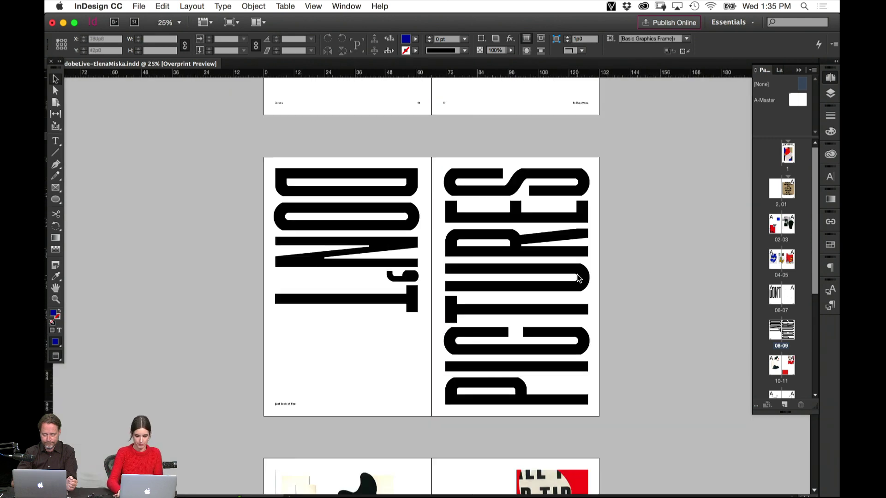
{"action": "left_click_drag", "start_coordinate": [233, 417], "coordinate": [312, 336]}
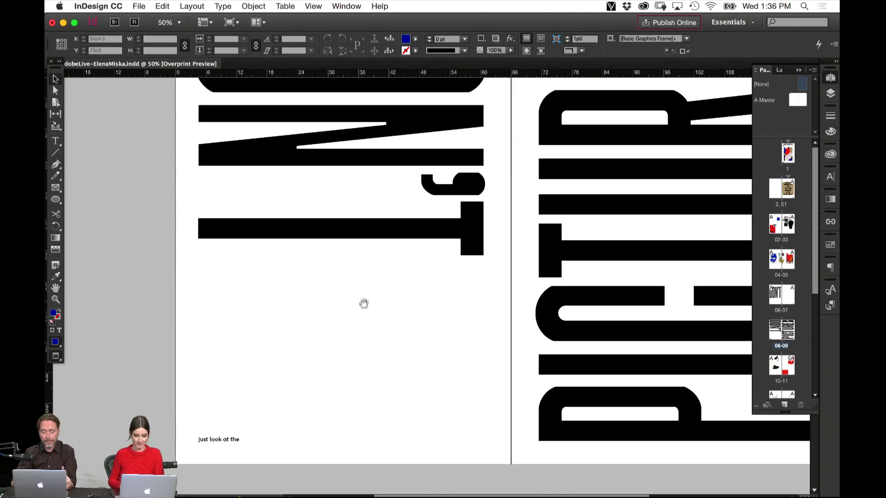
{"action": "left_click_drag", "start_coordinate": [364, 303], "coordinate": [449, 298]}
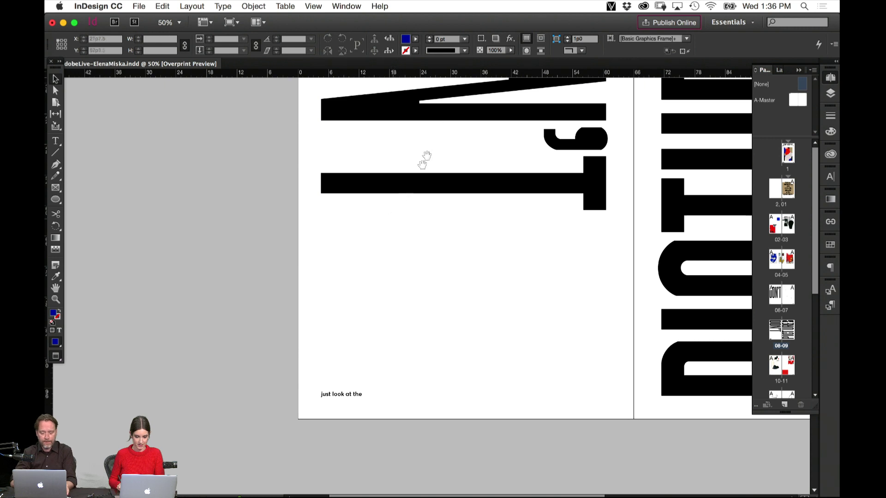
Copy the red collage image from page 11 onto page 08 below "DON'T" and scale it down to about 16p2 wide.
{"action": "key", "text": "super+minus"}
{"action": "key", "text": "super+minus"}
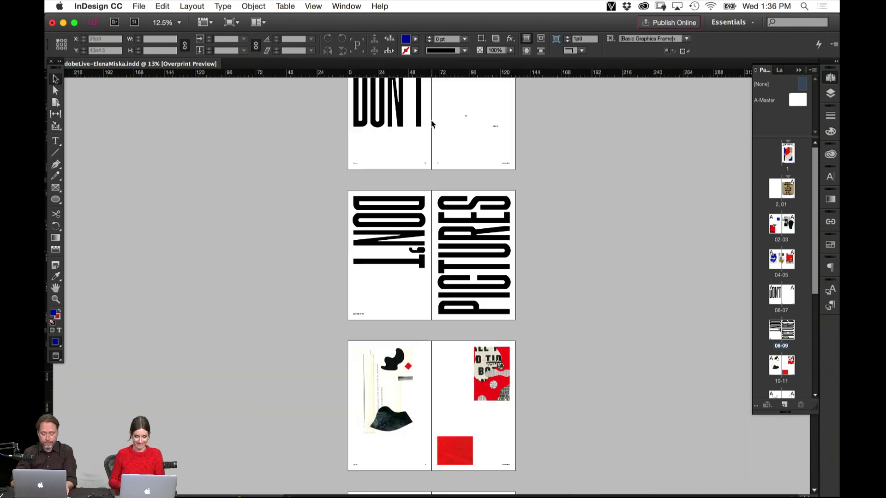
{"action": "left_click", "coordinate": [497, 356]}
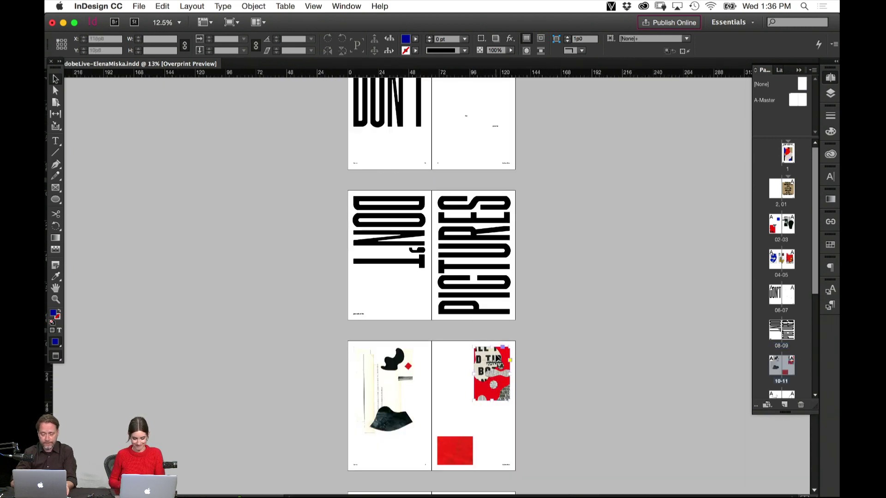
{"action": "left_click", "coordinate": [407, 302]}
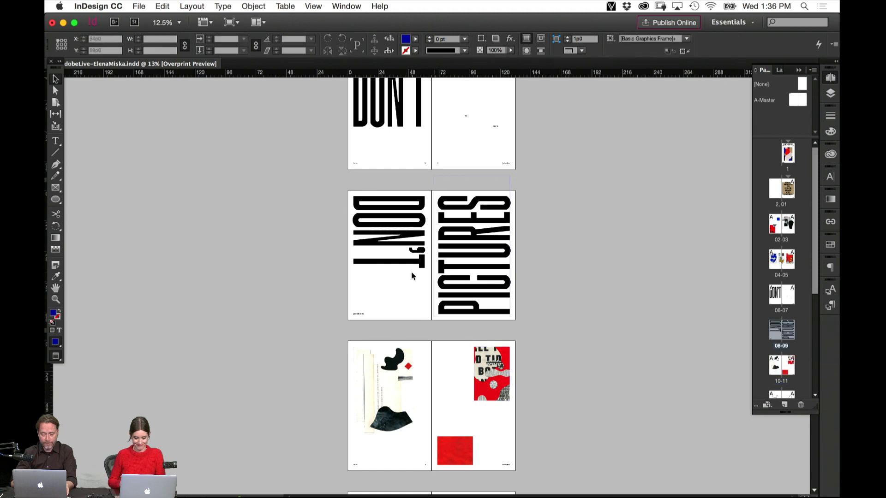
{"action": "key", "text": "super+equal"}
{"action": "key", "text": "super+equal"}
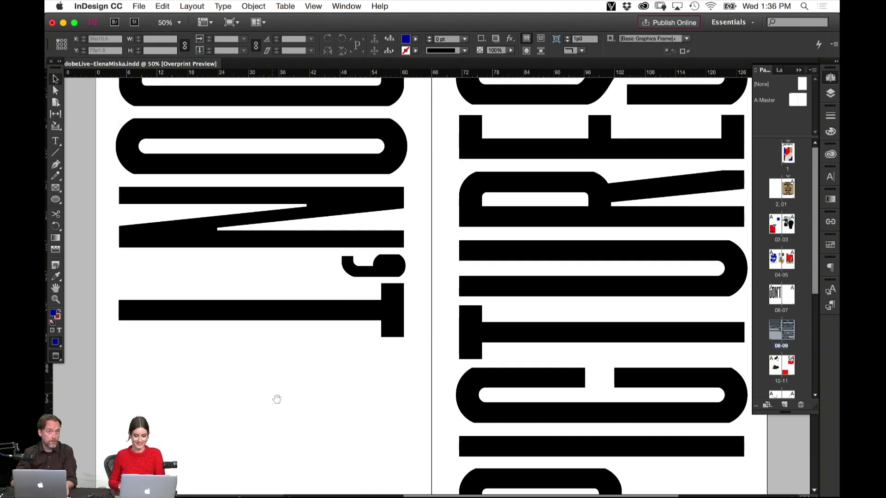
{"action": "left_click_drag", "start_coordinate": [277, 399], "coordinate": [470, 226]}
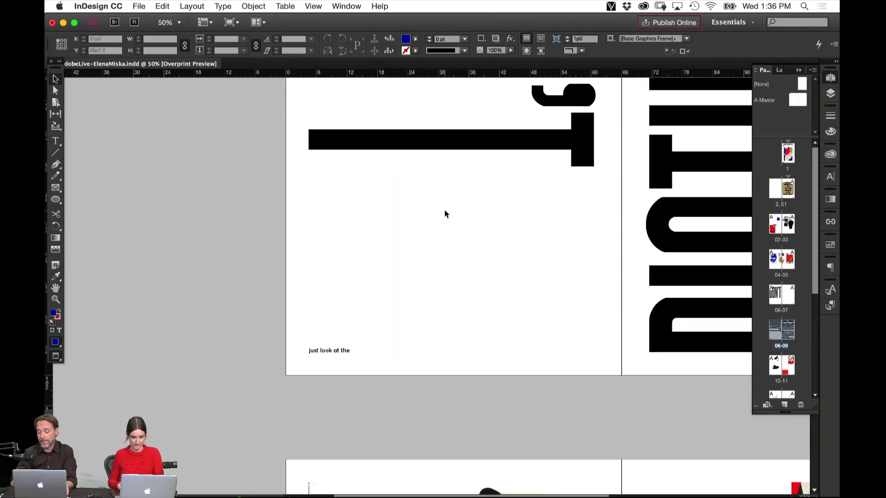
{"action": "key", "text": "super+v"}
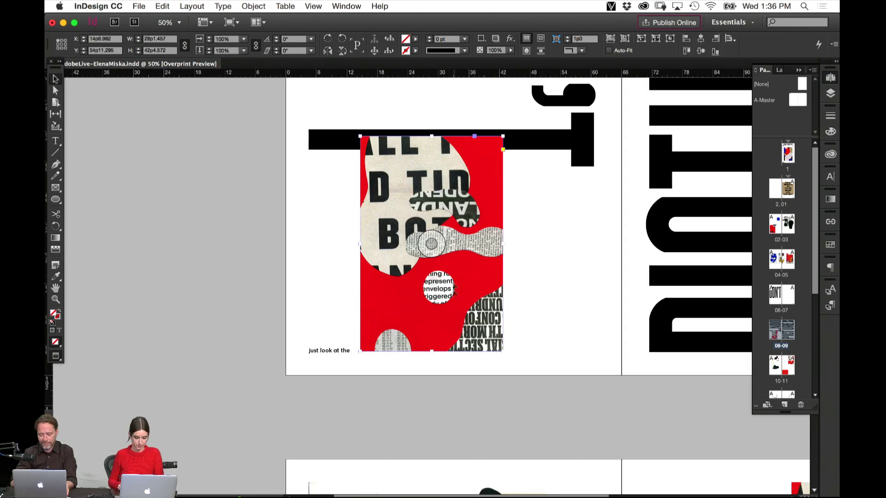
{"action": "key", "text": "e"}
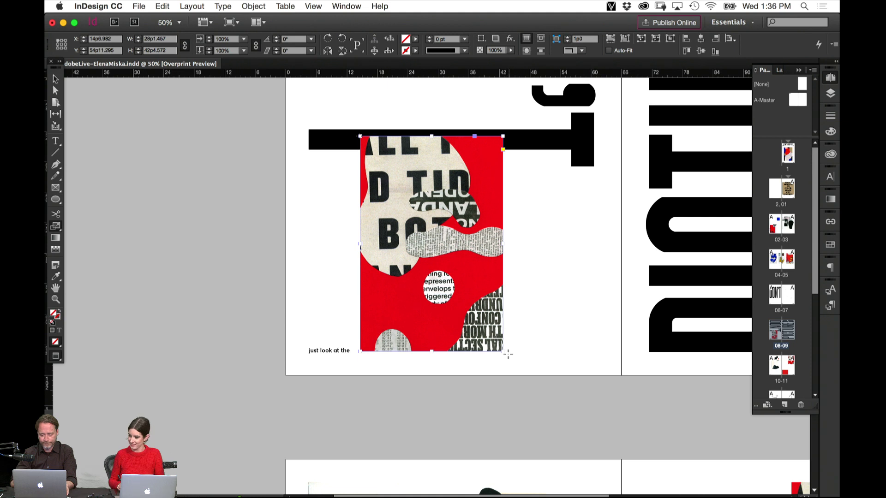
{"action": "left_click_drag", "start_coordinate": [512, 350], "coordinate": [448, 244]}
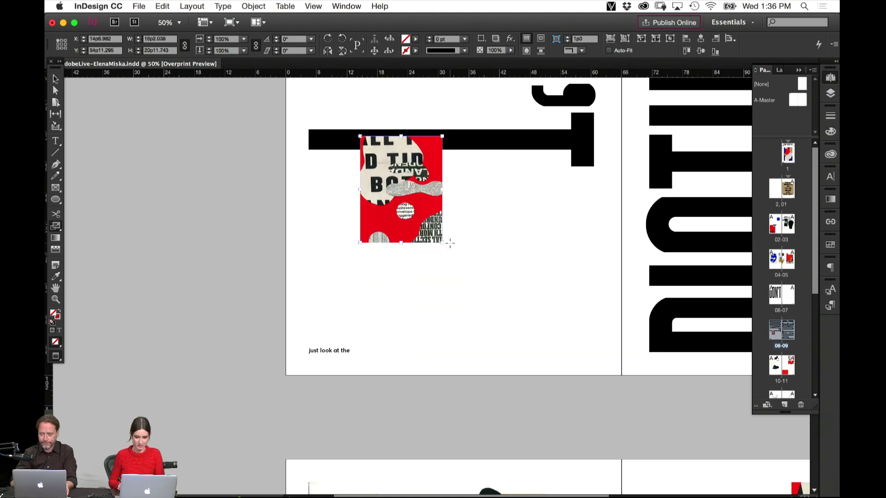
Undo the last scalings of the collage image and move it to the lower-right margin corner of page 08.
{"action": "key", "text": "super+z"}
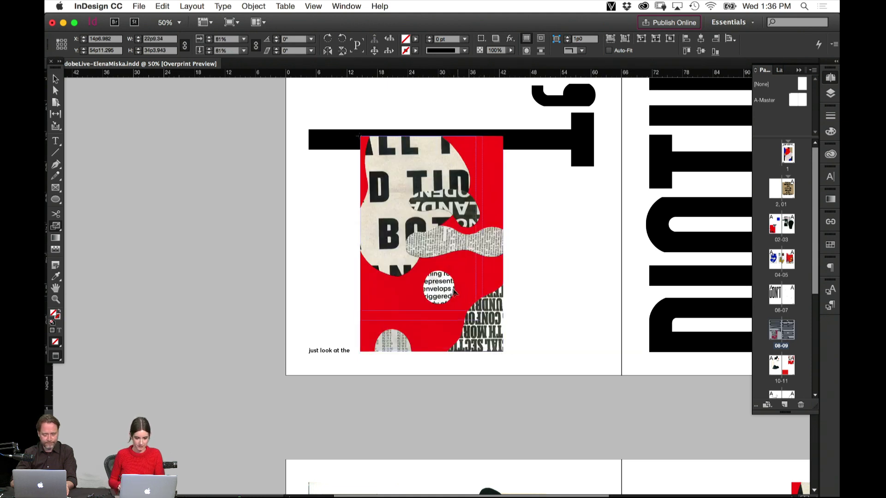
{"action": "key", "text": "super+z"}
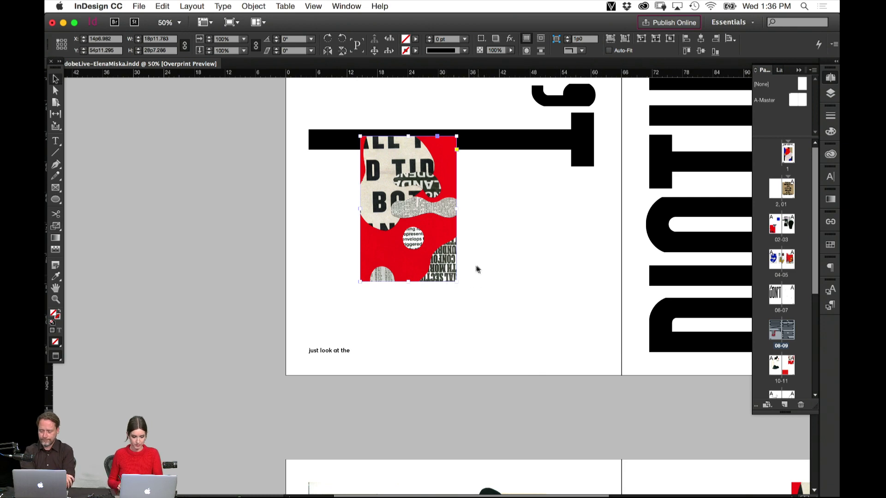
{"action": "left_click_drag", "start_coordinate": [439, 248], "coordinate": [592, 337]}
{"action": "left_click_drag", "start_coordinate": [588, 324], "coordinate": [574, 311]}
{"action": "scroll", "coordinate": [572, 262], "scroll_direction": "right", "scroll_amount": 3}
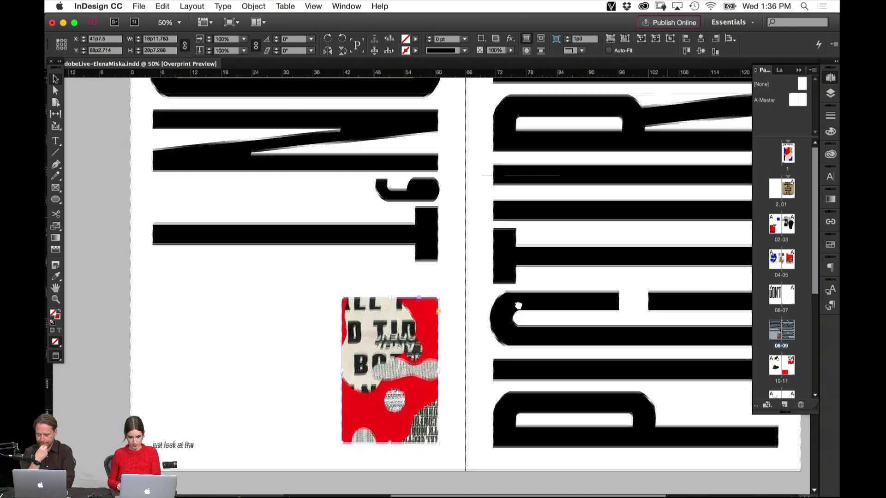
Scale the collage image down to about 17p2 wide and fit it back into the lower-right margin corner of page 08.
{"action": "key", "text": "s"}
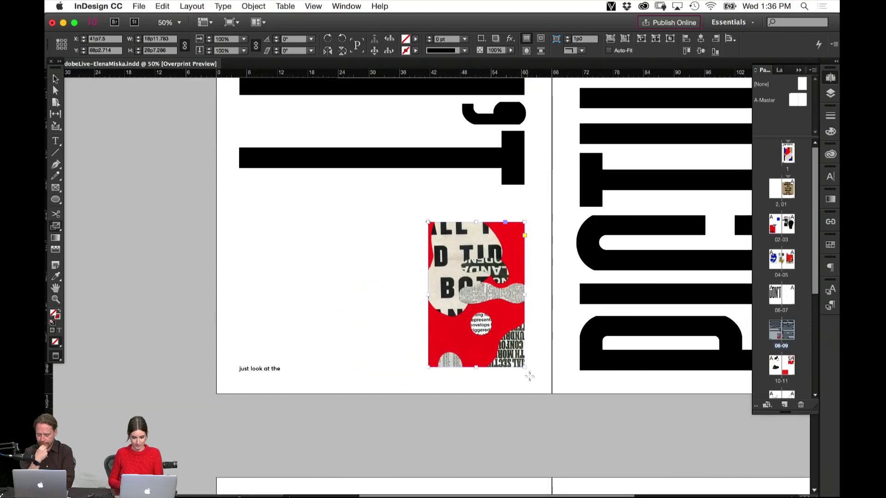
{"action": "left_click_drag", "start_coordinate": [529, 376], "coordinate": [515, 347]}
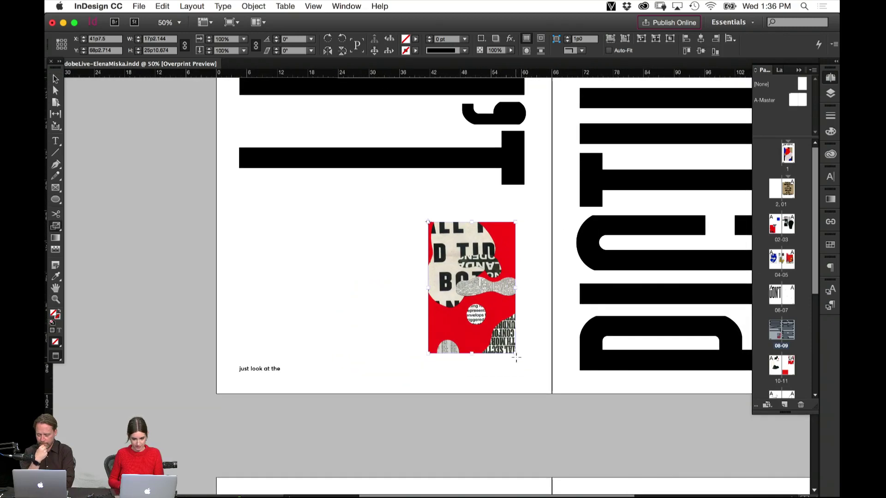
{"action": "key", "text": "v"}
{"action": "left_click", "coordinate": [513, 378]}
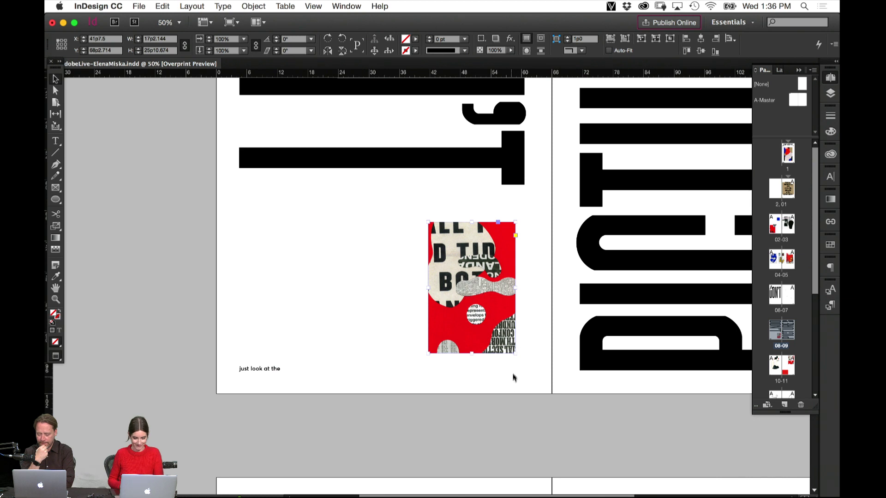
{"action": "key", "text": "w"}
{"action": "left_click_drag", "start_coordinate": [503, 343], "coordinate": [517, 359]}
{"action": "key", "text": "w"}
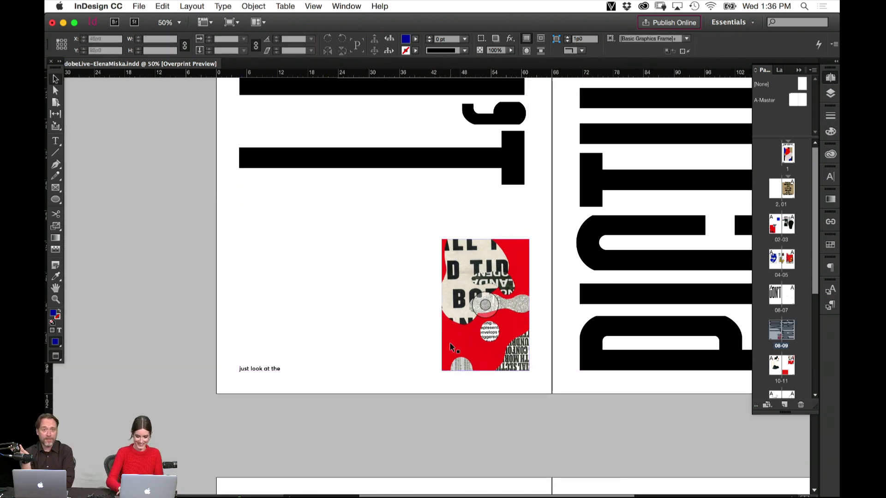
{"action": "key", "text": "super+minus"}
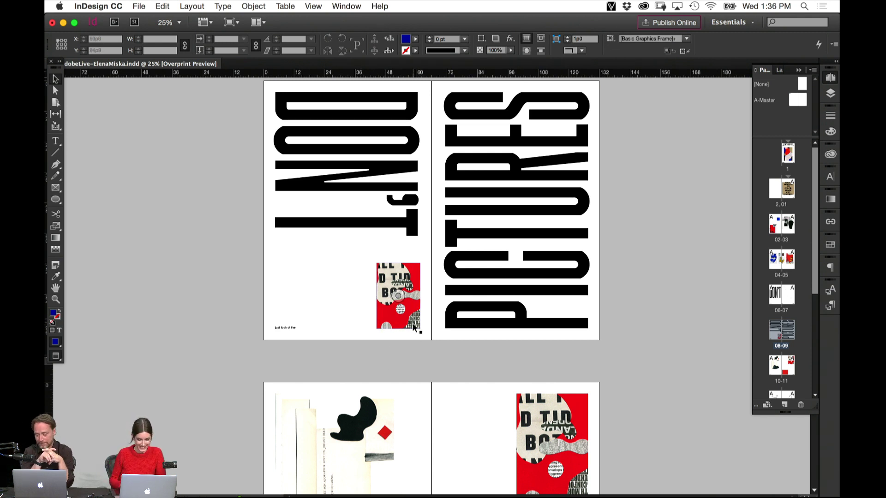
Swap the positions: shift the "just look at the" line to the right and put the collage image in page 08's lower-left margin corner.
{"action": "left_click_drag", "start_coordinate": [387, 328], "coordinate": [331, 313]}
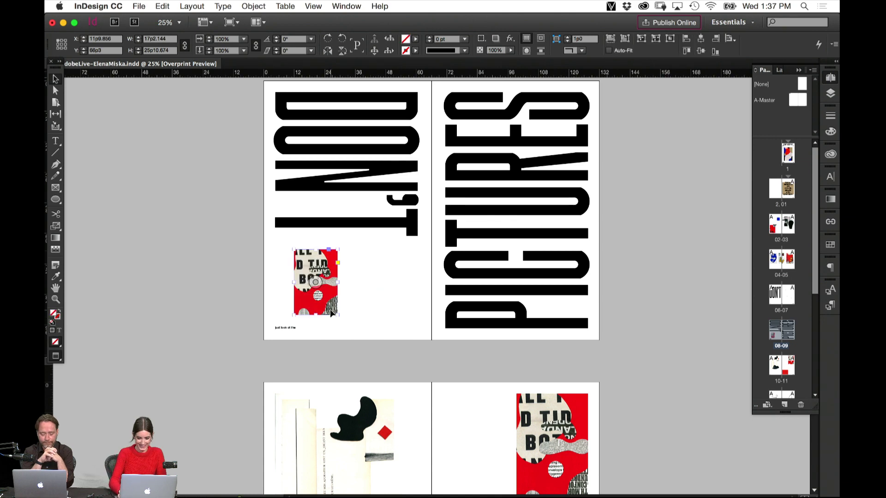
{"action": "key", "text": "super+minus"}
{"action": "key", "text": "super+equal"}
{"action": "key", "text": "super+equal"}
{"action": "key", "text": "super+equal"}
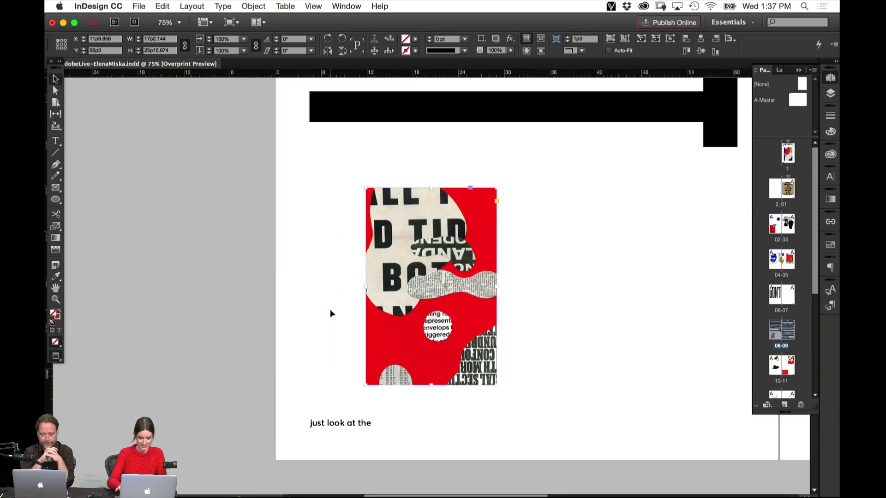
{"action": "left_click_drag", "start_coordinate": [353, 418], "coordinate": [571, 418]}
{"action": "key", "text": "w"}
{"action": "left_click_drag", "start_coordinate": [392, 355], "coordinate": [331, 400]}
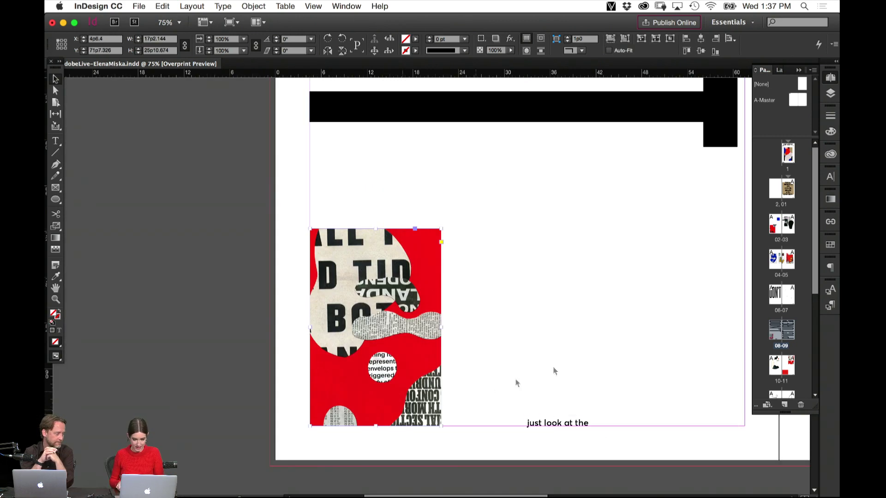
Right-align the "just look at the" text within its frame.
{"action": "scroll", "coordinate": [554, 294], "scroll_direction": "right", "scroll_amount": 5}
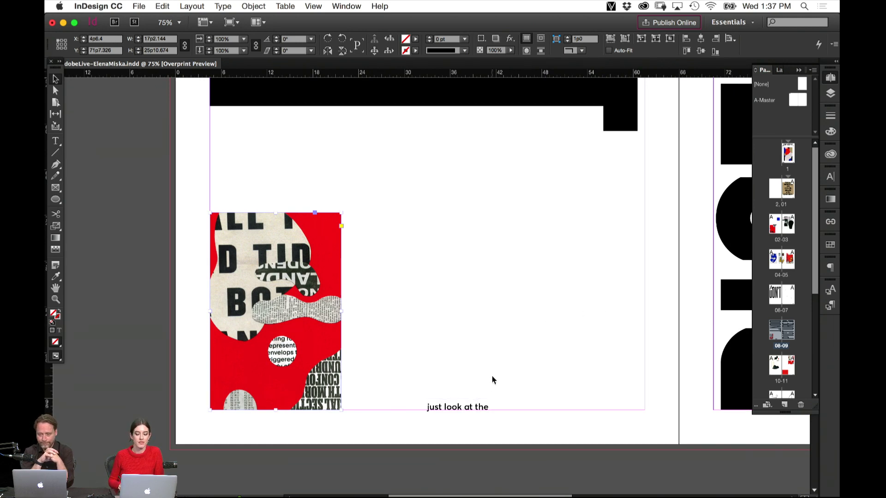
{"action": "double_click", "coordinate": [502, 408]}
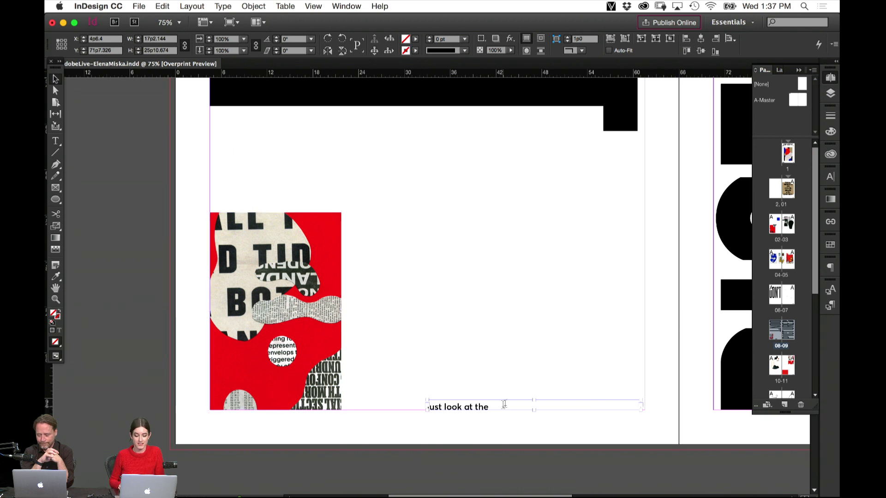
{"action": "key", "text": "super+a"}
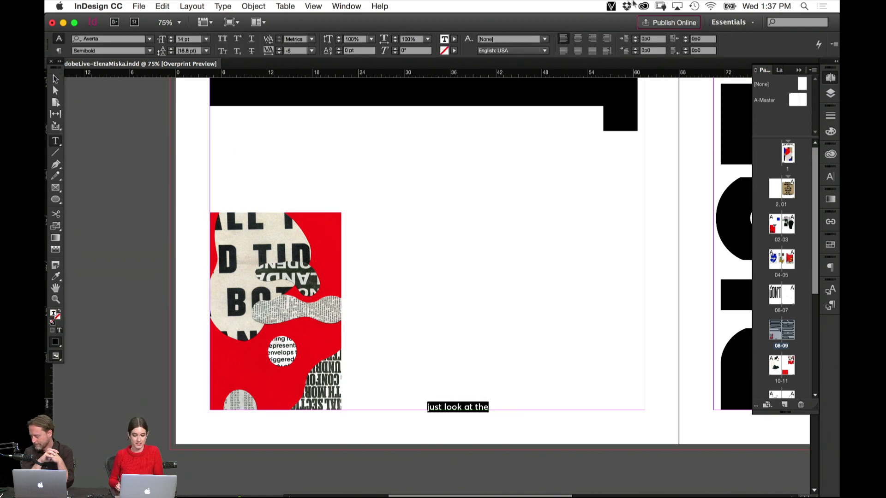
{"action": "left_click", "coordinate": [593, 39]}
{"action": "left_click", "coordinate": [56, 80]}
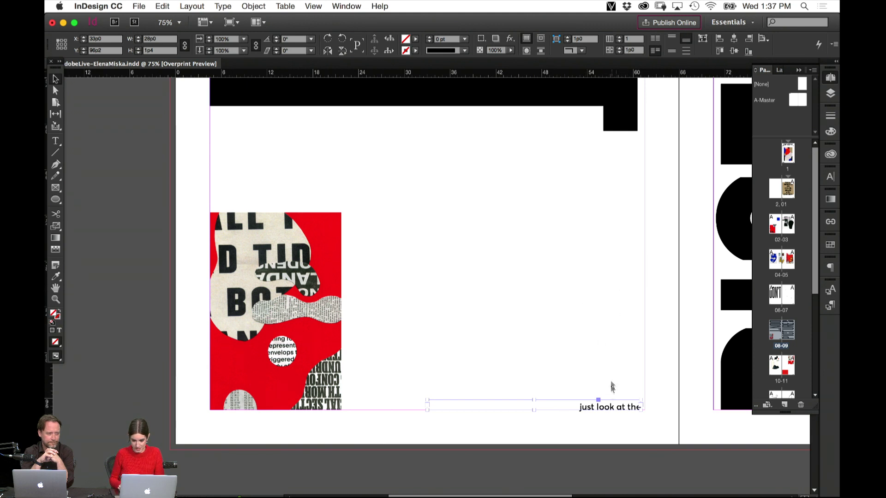
Align the end of the "just look at the" line with the right edge of the T in "DON'T" and set it on page 08's bottom margin.
{"action": "left_click_drag", "start_coordinate": [613, 408], "coordinate": [611, 143]}
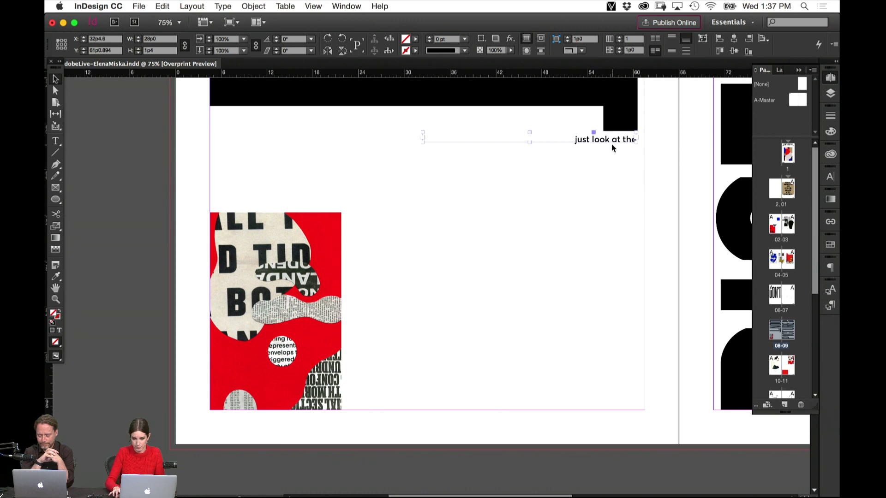
{"action": "key", "text": "Right"}
{"action": "key", "text": "shift+Down"}
{"action": "key", "text": "shift+Down"}
{"action": "key", "text": "shift+Down"}
{"action": "key", "text": "shift+Down"}
{"action": "key", "text": "shift+Down"}
{"action": "key", "text": "shift+Down"}
{"action": "key", "text": "shift+Down"}
{"action": "key", "text": "shift+Down"}
{"action": "key", "text": "shift+Down"}
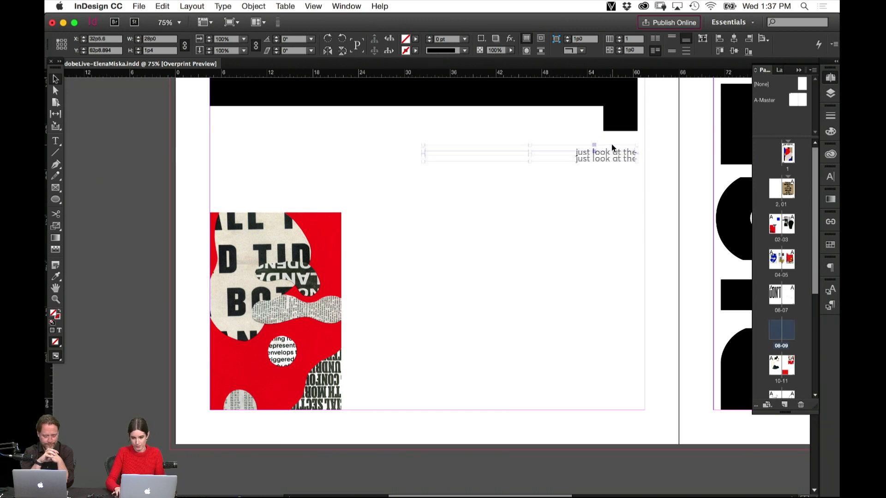
{"action": "left_click_drag", "start_coordinate": [620, 198], "coordinate": [608, 396]}
{"action": "left_click", "coordinate": [613, 358]}
{"action": "key", "text": "w"}
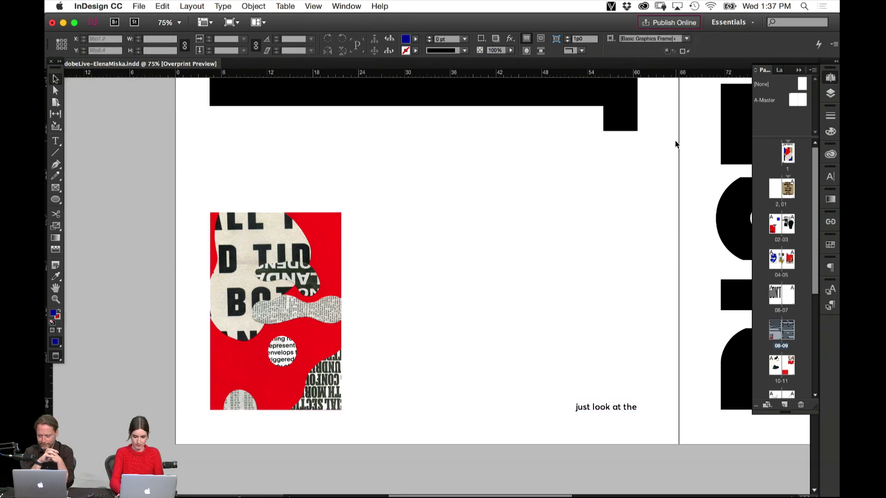
Review the finished 08-09 spread against the original "DON'T" spread and duplicate it as spread 10-11.
{"action": "key", "text": "super+minus"}
{"action": "key", "text": "super+minus"}
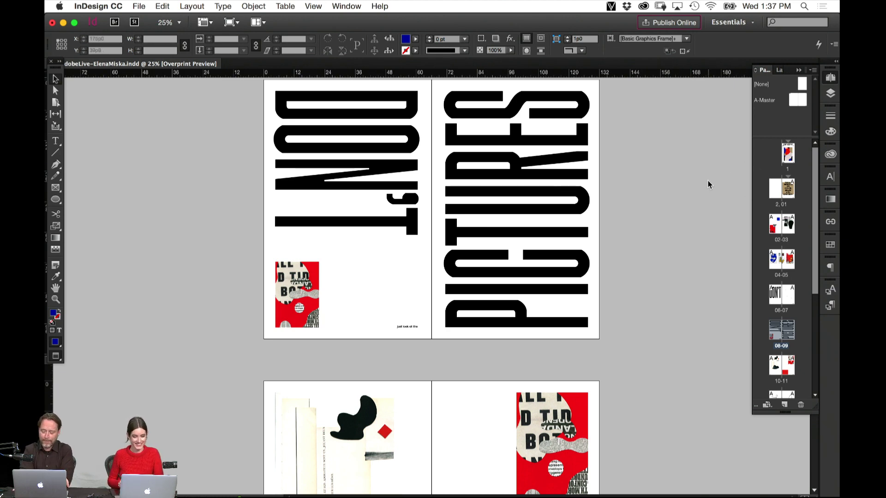
{"action": "left_click_drag", "start_coordinate": [645, 151], "coordinate": [654, 318]}
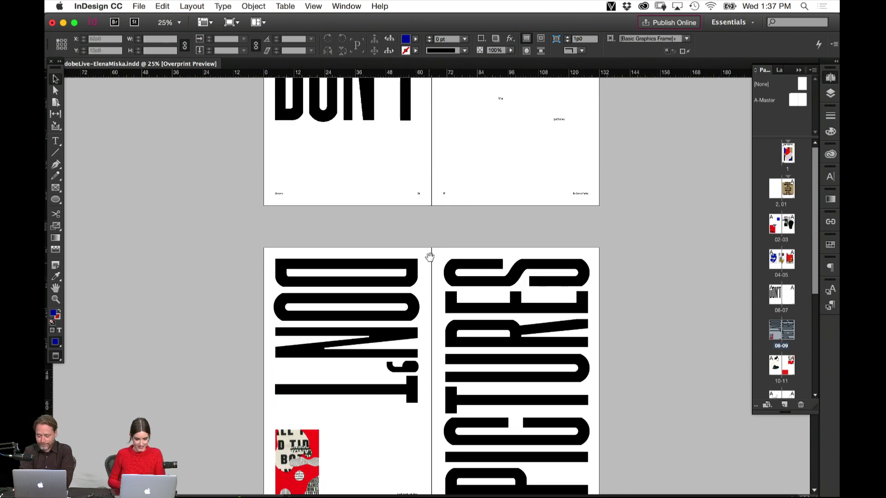
{"action": "left_click_drag", "start_coordinate": [429, 254], "coordinate": [418, 410]}
{"action": "left_click_drag", "start_coordinate": [409, 456], "coordinate": [413, 227]}
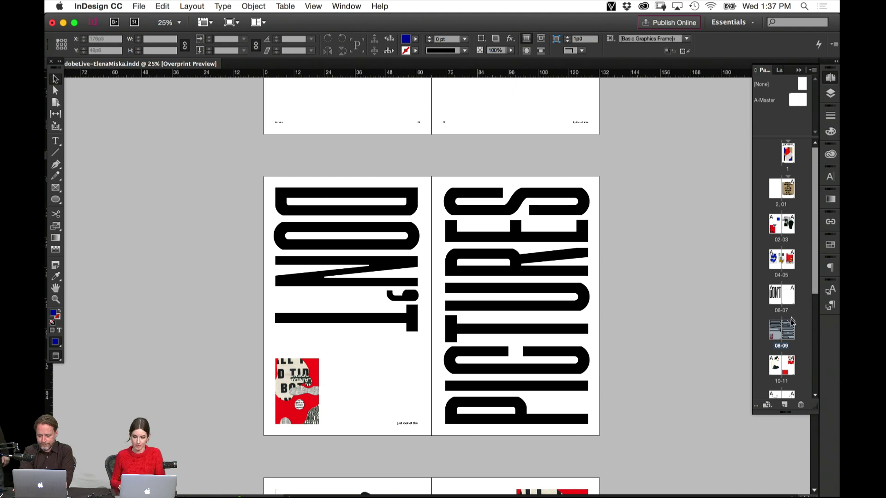
{"action": "left_click_drag", "start_coordinate": [788, 330], "coordinate": [809, 328]}
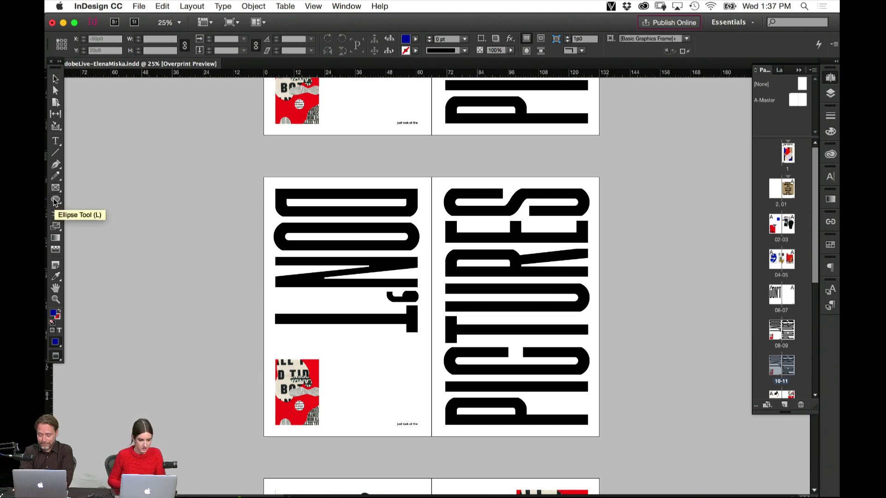
Draw a 66p0 by 102p0 rectangle covering page 11, fill it with the collage's red and send it behind the "PICTURES" lettering.
{"action": "left_click_drag", "start_coordinate": [54, 201], "coordinate": [88, 198]}
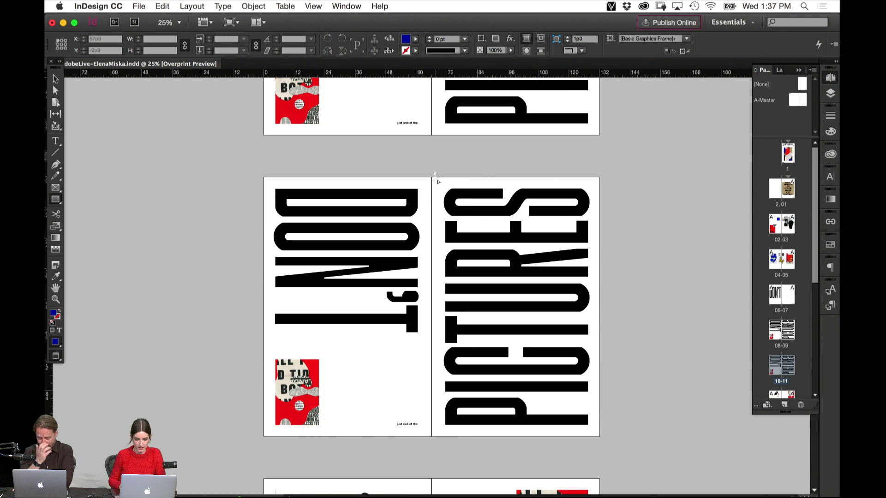
{"action": "left_click_drag", "start_coordinate": [431, 177], "coordinate": [599, 437]}
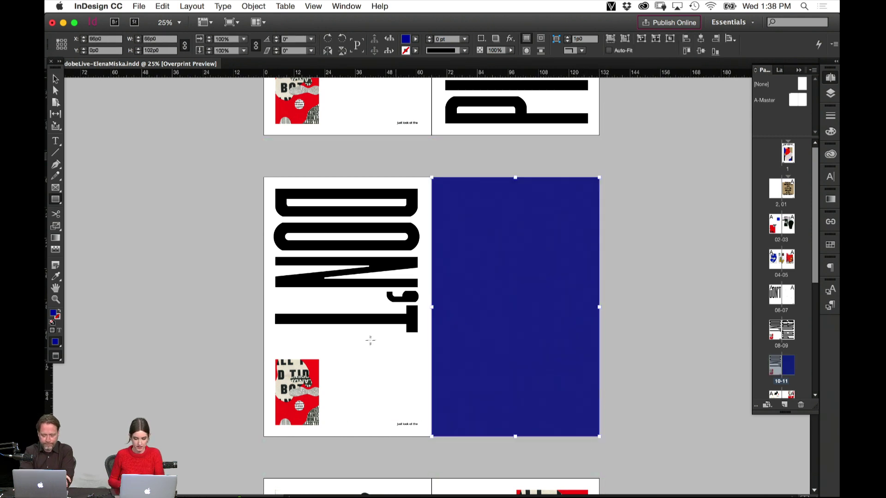
{"action": "key", "text": "i"}
{"action": "left_click", "coordinate": [315, 363]}
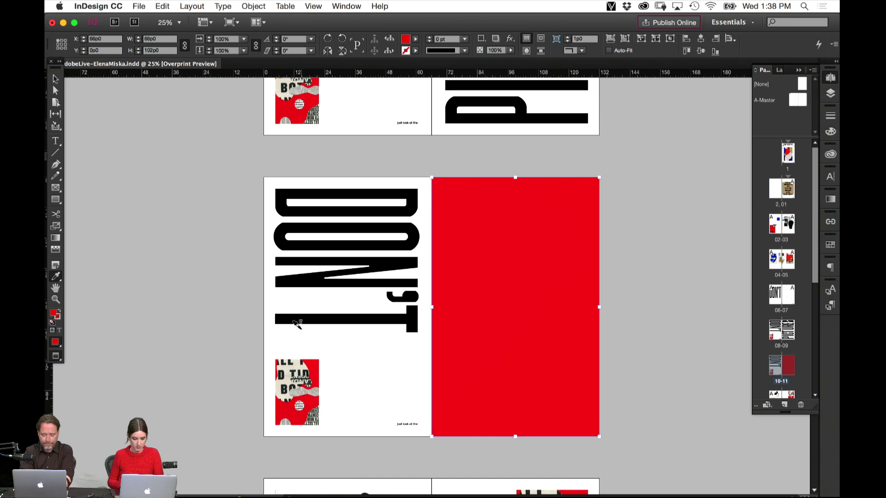
{"action": "key", "text": "v"}
{"action": "key", "text": "super+shift+bracketleft"}
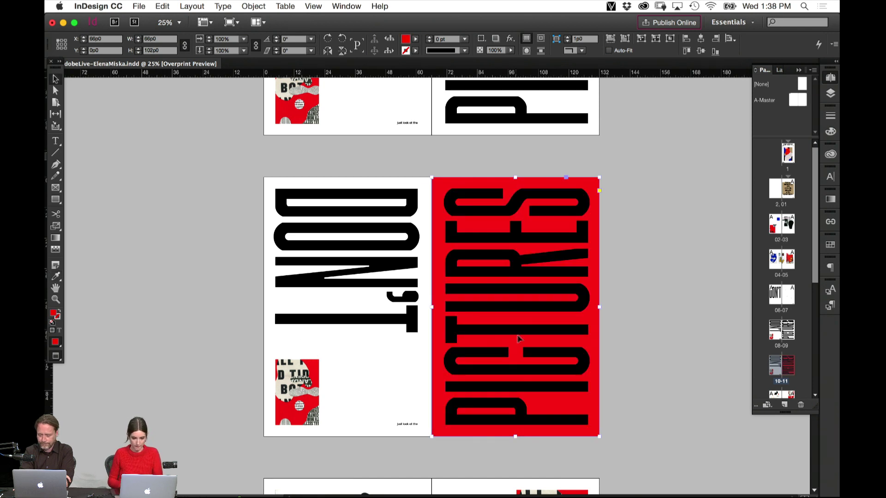
Change the "PICTURES" lettering on page 11 to white.
{"action": "key", "text": "t"}
{"action": "left_click", "coordinate": [521, 371]}
{"action": "key", "text": "super+a"}
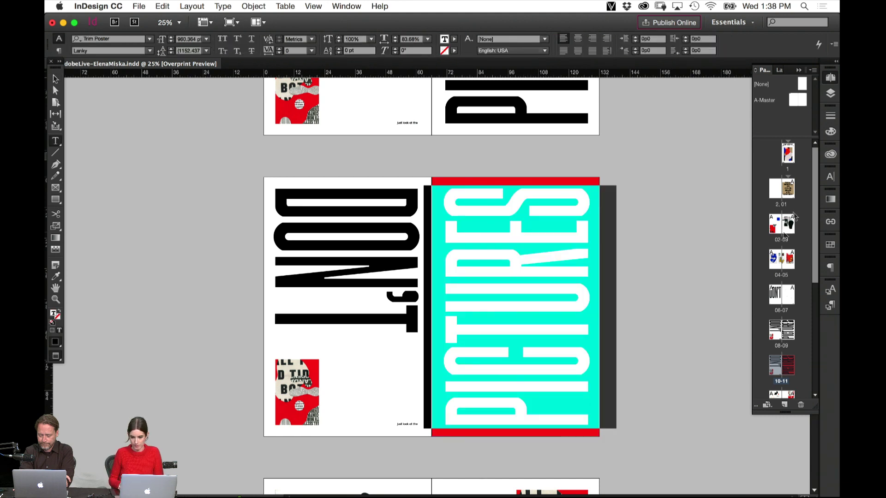
{"action": "left_click", "coordinate": [831, 131]}
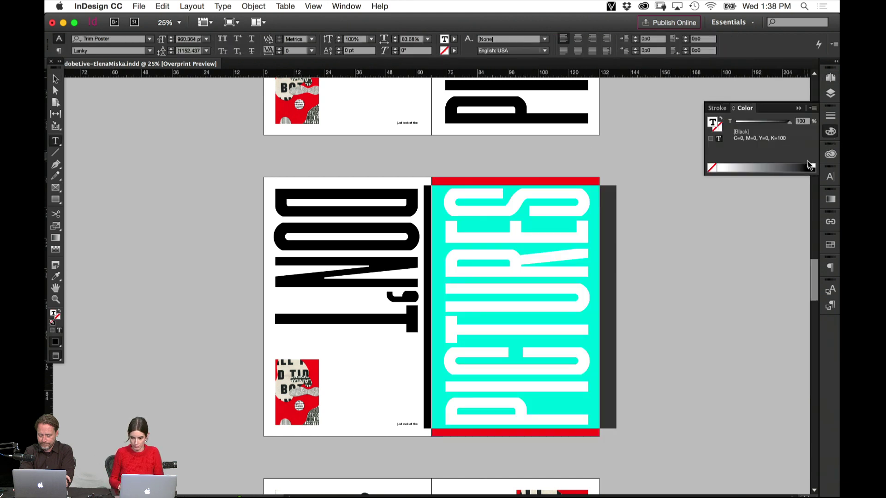
{"action": "left_click", "coordinate": [810, 166]}
{"action": "left_click", "coordinate": [54, 80]}
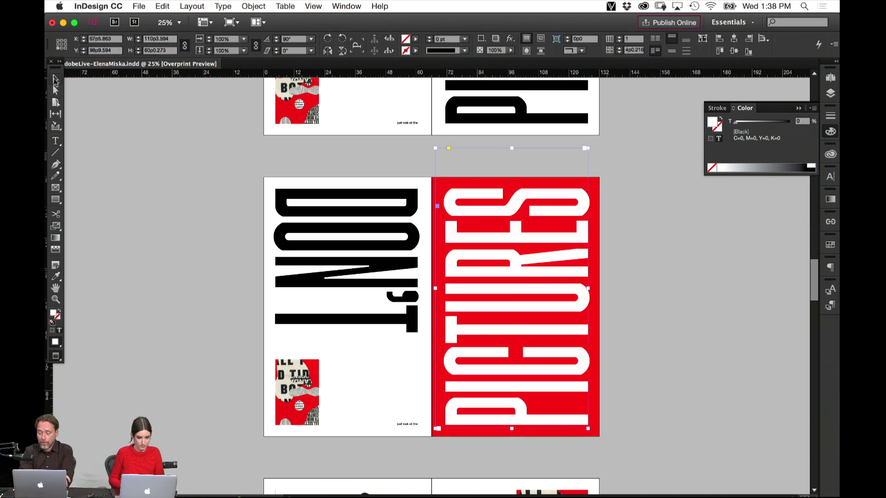
{"action": "left_click", "coordinate": [179, 353]}
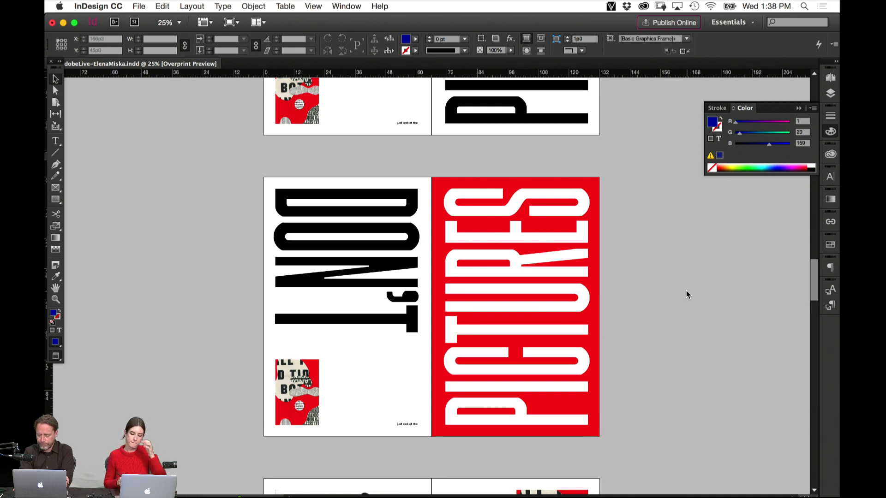
Fill the background rectangle on page 11 with the black sampled from the "DON'T" lettering.
{"action": "left_click", "coordinate": [595, 187]}
{"action": "key", "text": "i"}
{"action": "left_click", "coordinate": [407, 203]}
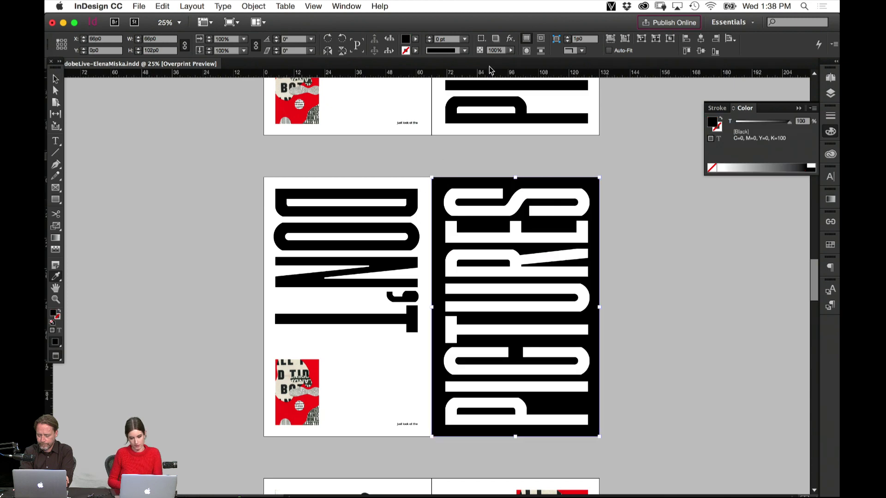
{"action": "key", "text": "v"}
{"action": "left_click", "coordinate": [654, 278]}
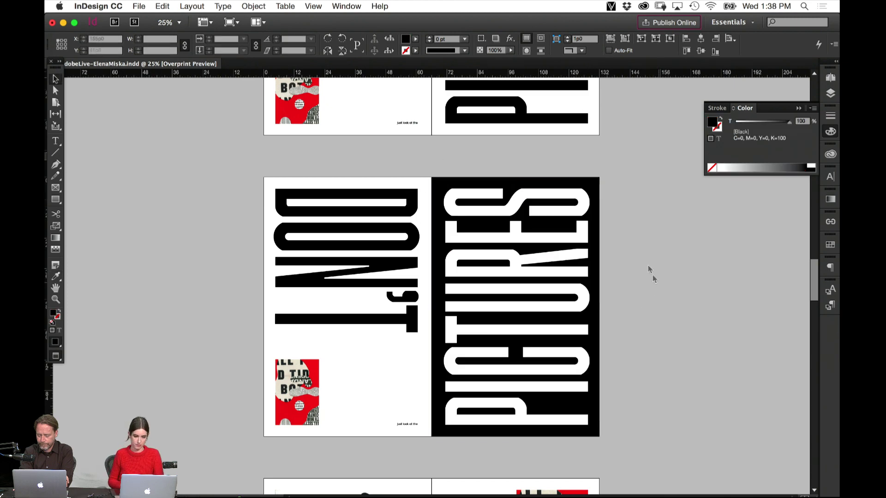
Compare the black-background variation with the earlier "DON'T" spreads above it.
{"action": "scroll", "coordinate": [649, 311], "scroll_direction": "up", "scroll_amount": 10}
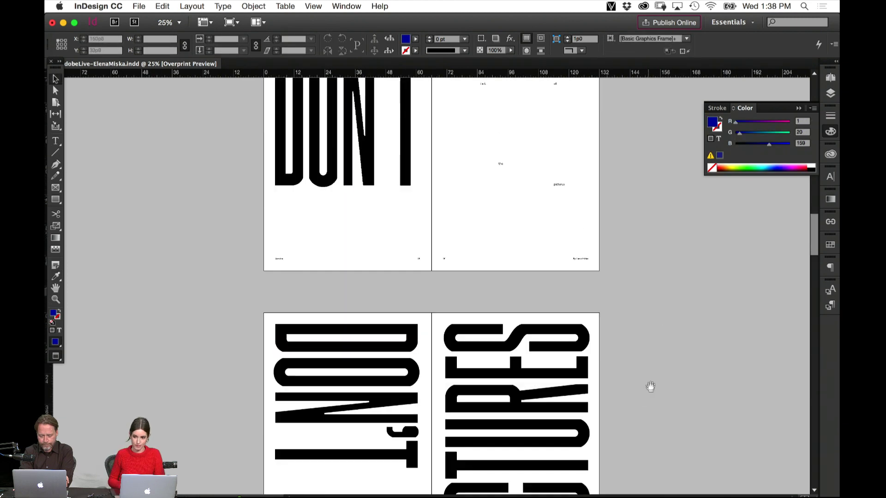
{"action": "scroll", "coordinate": [634, 323], "scroll_direction": "up", "scroll_amount": 3}
{"action": "scroll", "coordinate": [623, 369], "scroll_direction": "down", "scroll_amount": 12}
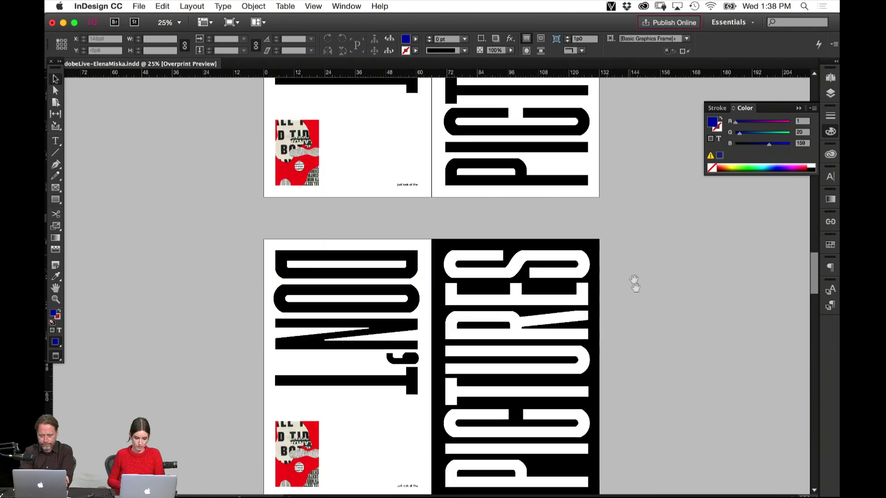
{"action": "scroll", "coordinate": [634, 268], "scroll_direction": "down", "scroll_amount": 3}
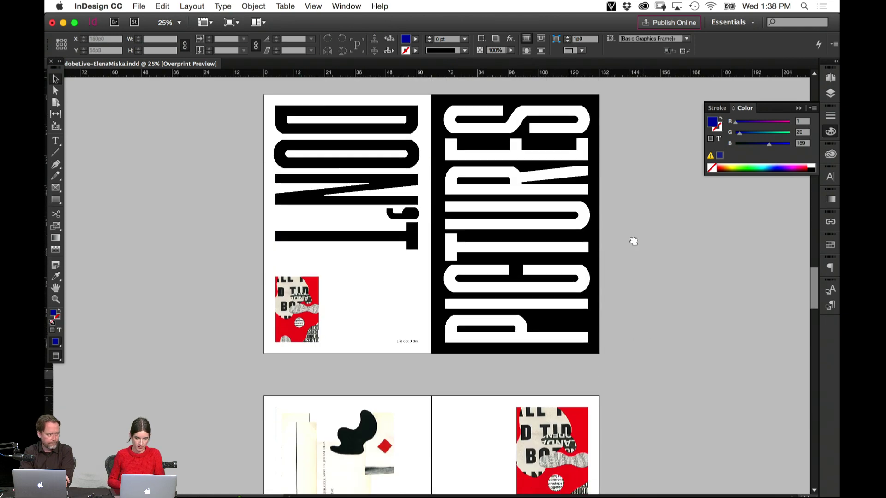
Duplicate the black-background spread on pages 10-11 as the start of another variation.
{"action": "left_click", "coordinate": [833, 77]}
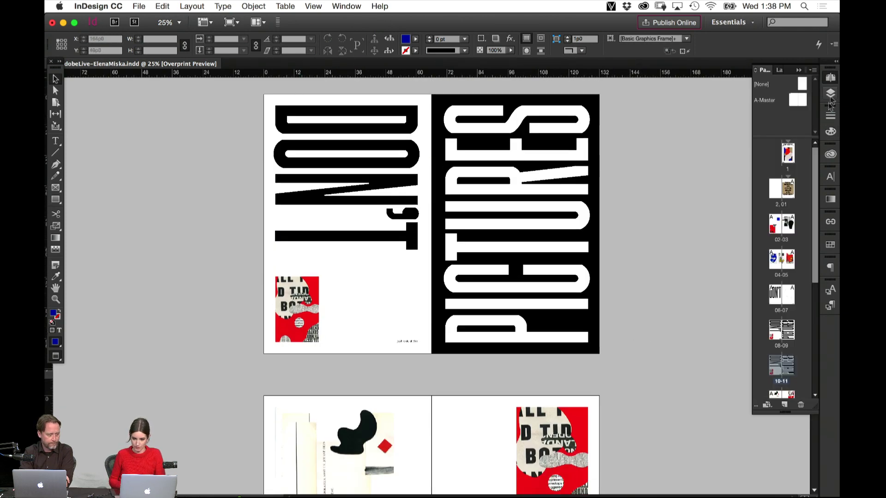
{"action": "double_click", "coordinate": [798, 362]}
{"action": "scroll", "coordinate": [325, 266], "scroll_direction": "up", "scroll_amount": 1}
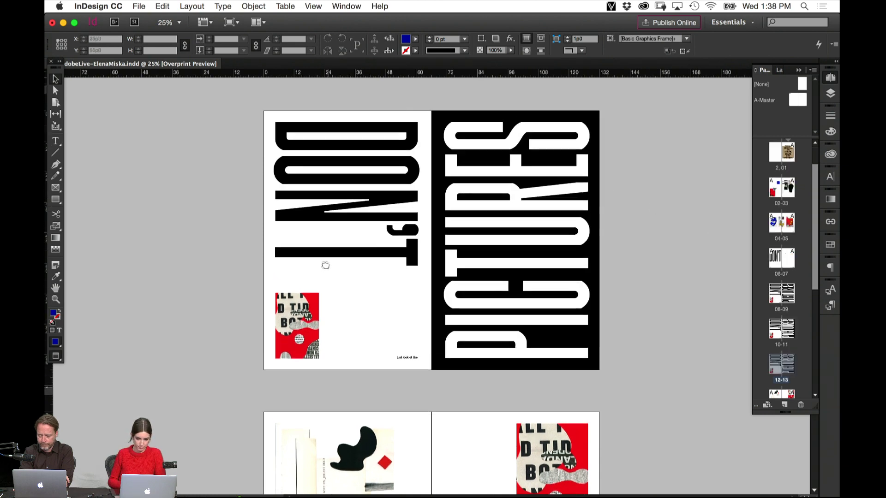
{"action": "scroll", "coordinate": [326, 266], "scroll_direction": "up", "scroll_amount": 1}
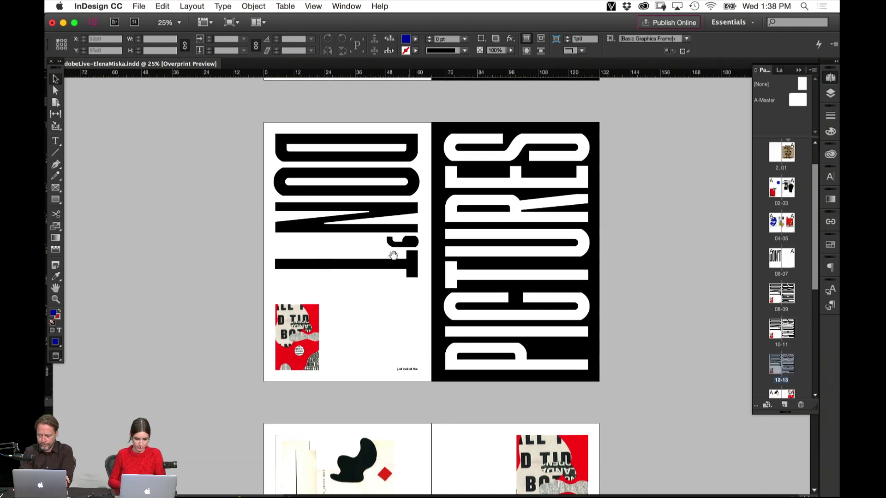
Remove the black background rectangle from page 13 and recolour the "PICTURES" lettering with the black sampled from "DON'T".
{"action": "left_click", "coordinate": [601, 153]}
{"action": "key", "text": "Delete"}
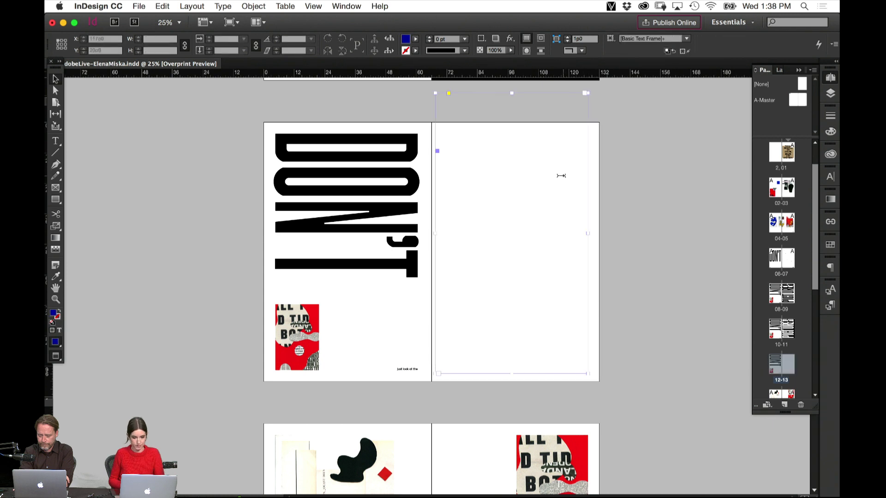
{"action": "key", "text": "super+z"}
{"action": "left_click", "coordinate": [56, 276]}
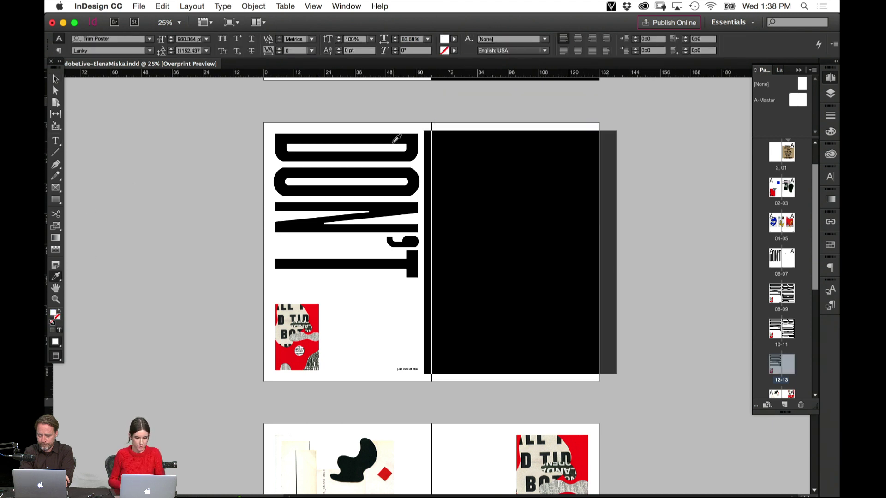
{"action": "left_click", "coordinate": [396, 139]}
{"action": "left_click", "coordinate": [56, 79]}
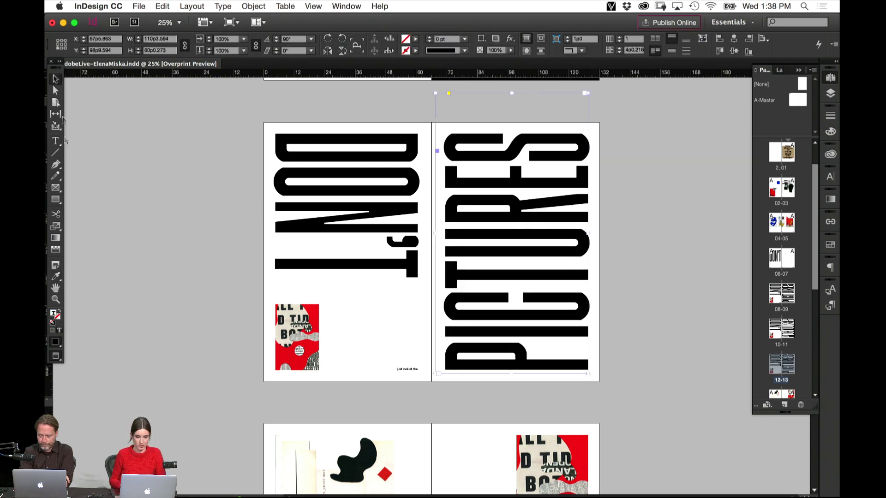
{"action": "left_click", "coordinate": [89, 227]}
Delete the "DON'T" lettering from page 12 and move the collage image to the middle of the page.
{"action": "left_click", "coordinate": [373, 251]}
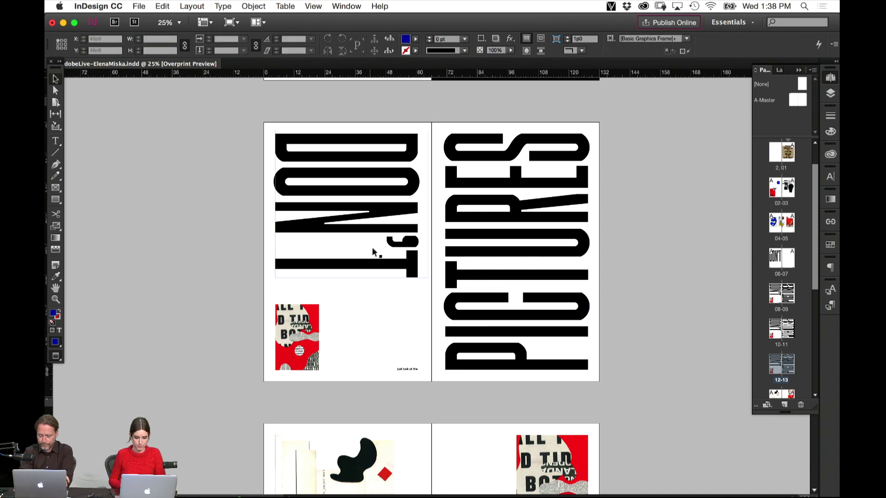
{"action": "key", "text": "Delete"}
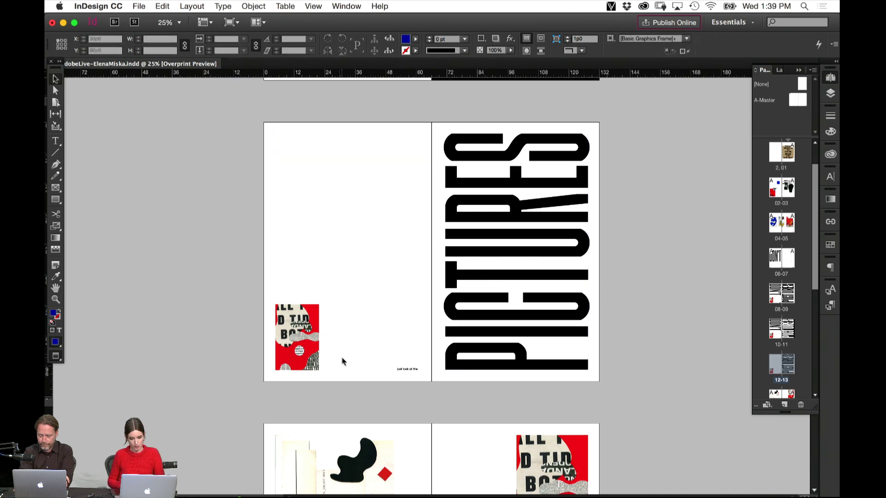
{"action": "left_click_drag", "start_coordinate": [311, 368], "coordinate": [362, 280]}
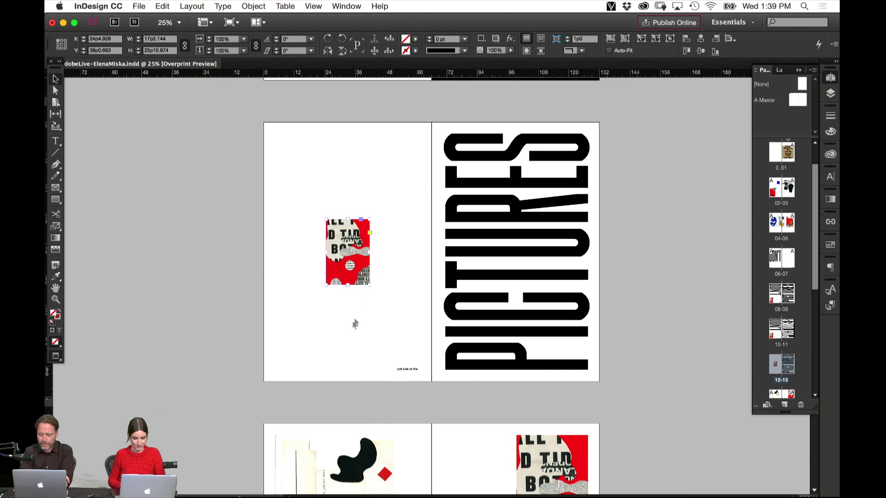
{"action": "left_click", "coordinate": [355, 323]}
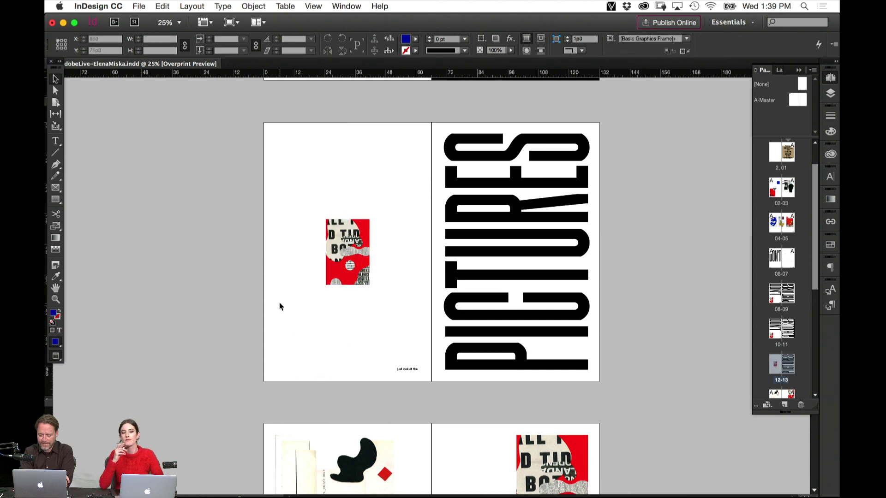
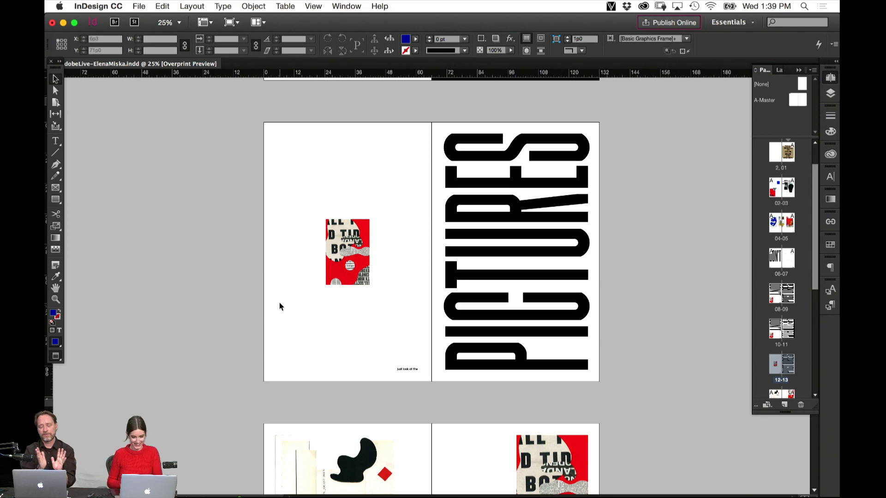
{"action": "left_click", "coordinate": [411, 368]}
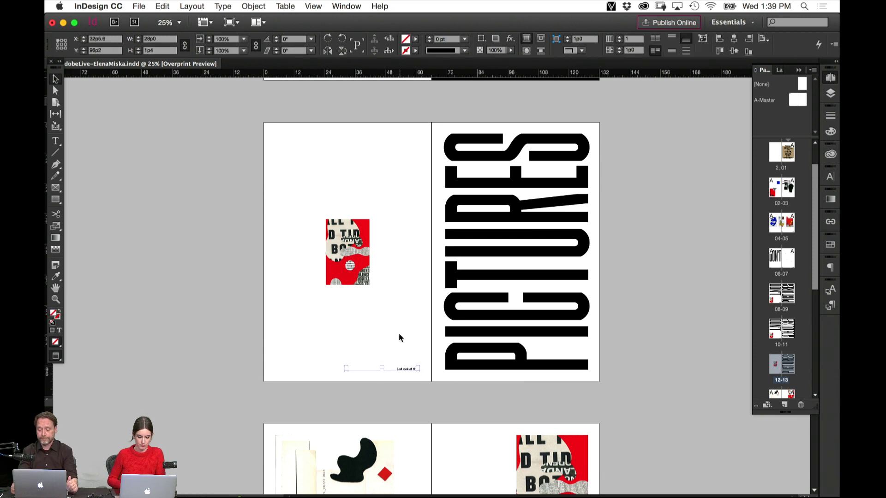
{"action": "key", "text": "super+equal"}
{"action": "key", "text": "super+equal"}
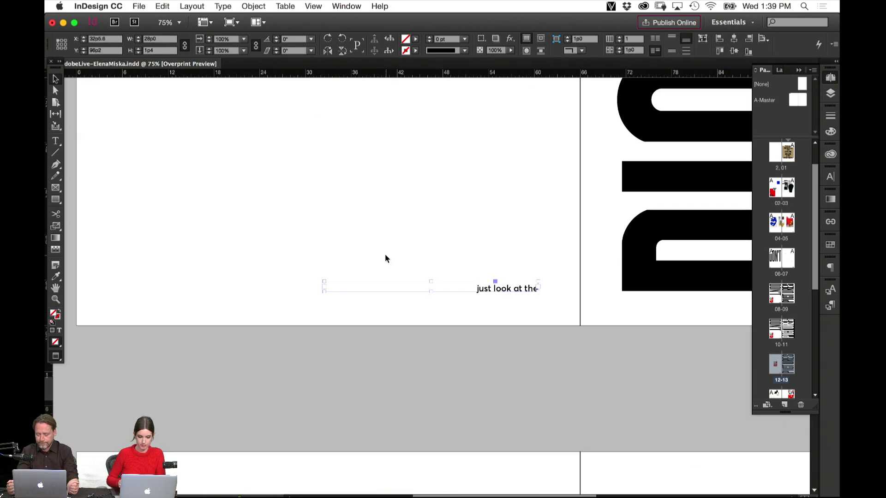
{"action": "left_click", "coordinate": [476, 287]}
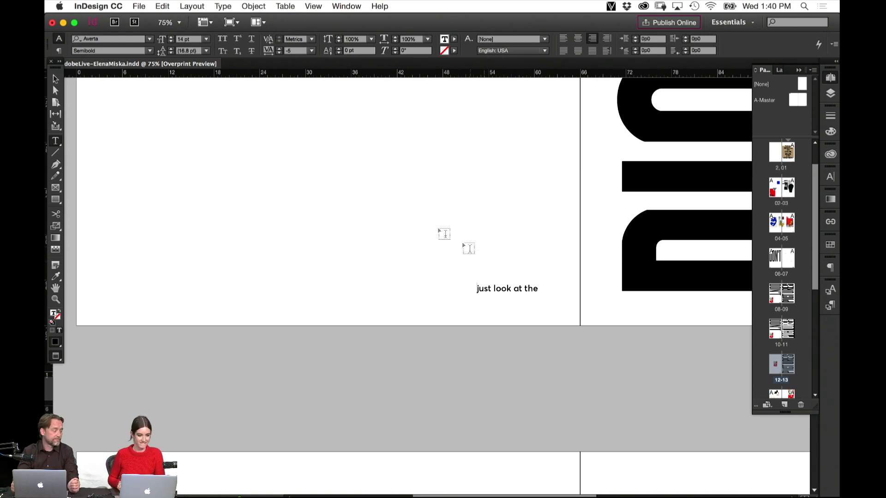
{"action": "left_click", "coordinate": [56, 79]}
{"action": "left_click", "coordinate": [251, 293]}
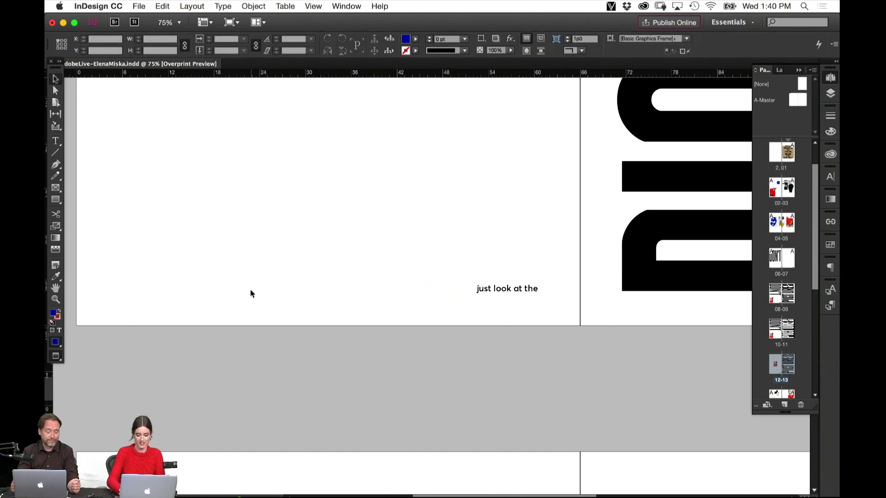
Delete the collage image from page 10 of the black-background spread.
{"action": "key", "text": "super+minus"}
{"action": "key", "text": "super+minus"}
{"action": "key", "text": "super+minus"}
{"action": "left_click_drag", "start_coordinate": [486, 400], "coordinate": [485, 418]}
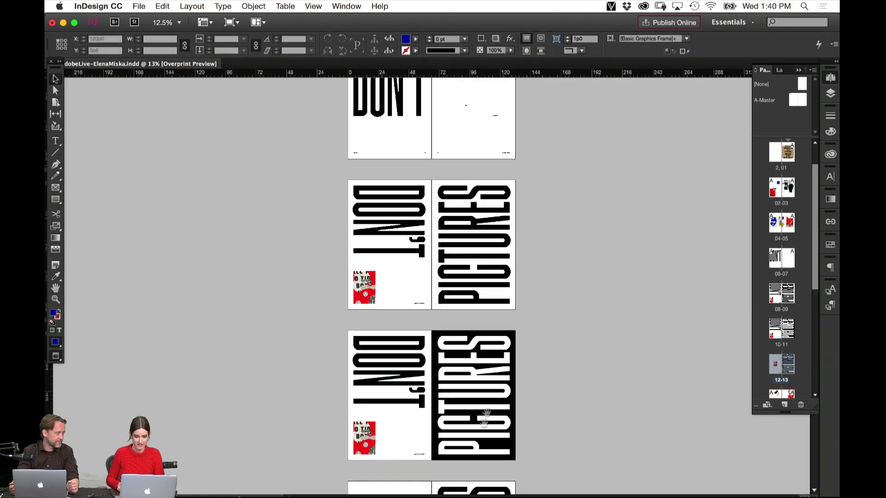
{"action": "scroll", "coordinate": [516, 334], "scroll_direction": "up", "scroll_amount": 5}
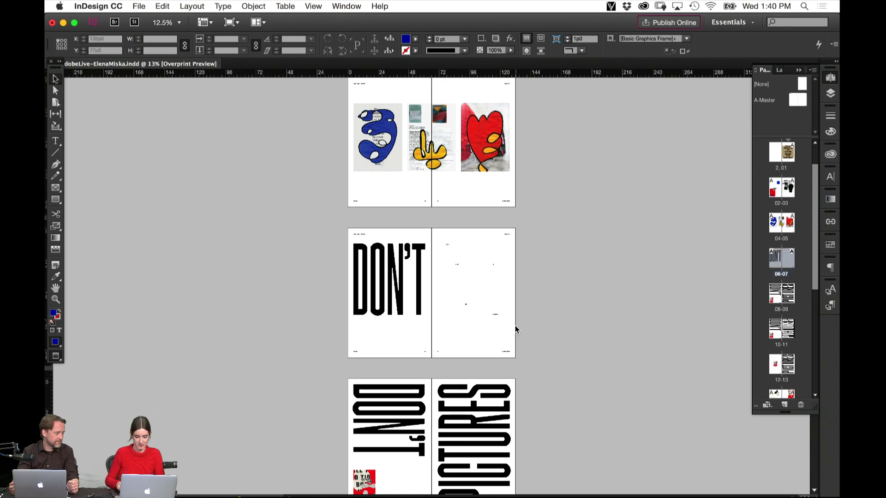
{"action": "scroll", "coordinate": [535, 319], "scroll_direction": "down", "scroll_amount": 9}
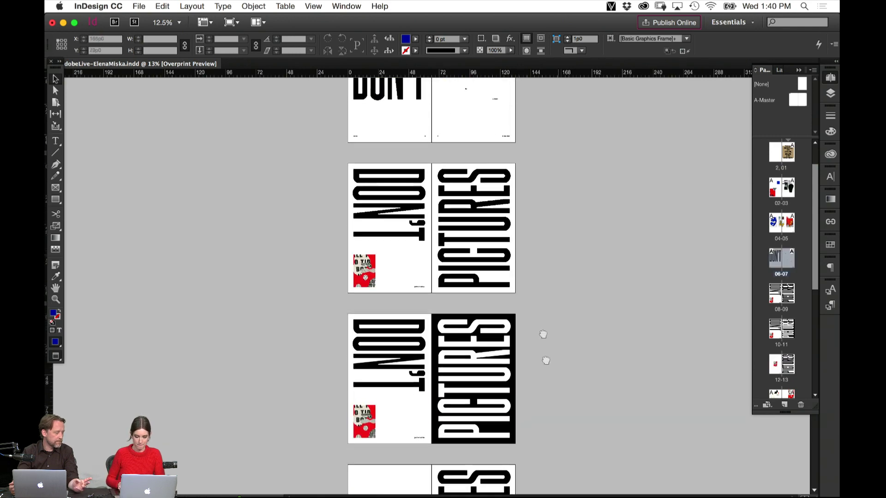
{"action": "left_click", "coordinate": [375, 285]}
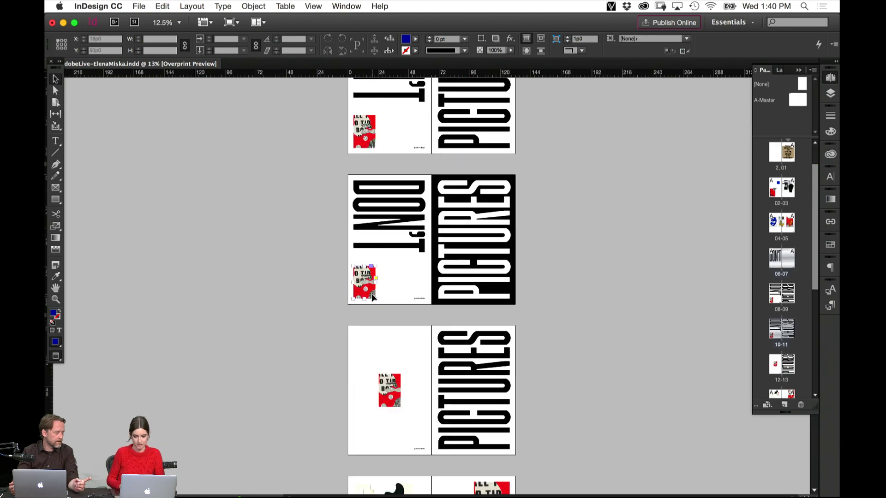
{"action": "key", "text": "Delete"}
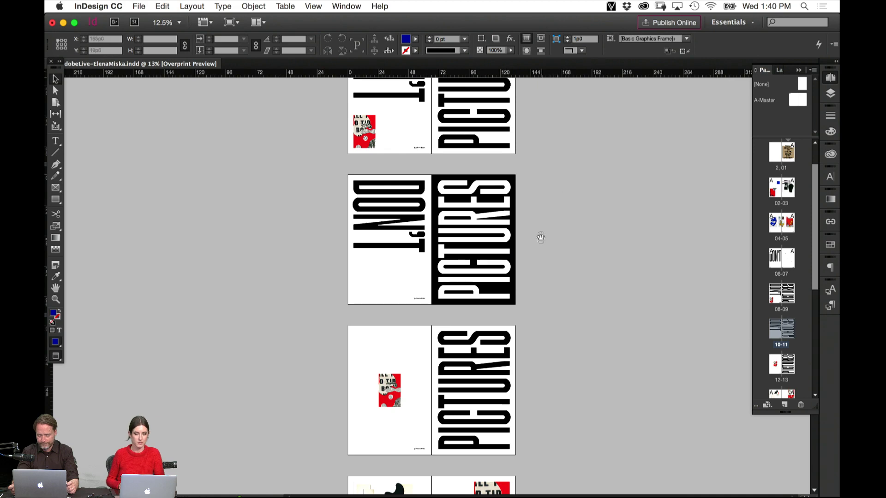
Compare the rotated "DON'T PICTURES" variations with the original "DON'T" spread on pages 06-07.
{"action": "scroll", "coordinate": [571, 267], "scroll_direction": "up", "scroll_amount": 5}
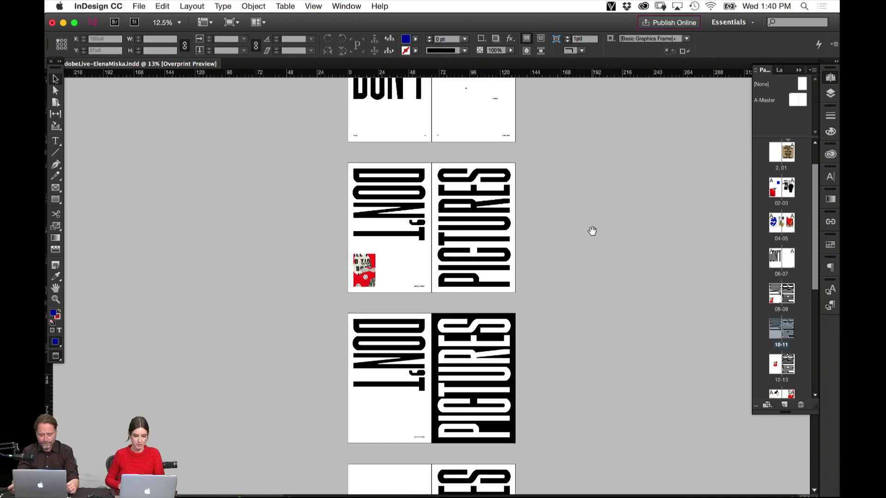
{"action": "scroll", "coordinate": [599, 223], "scroll_direction": "up", "scroll_amount": 6}
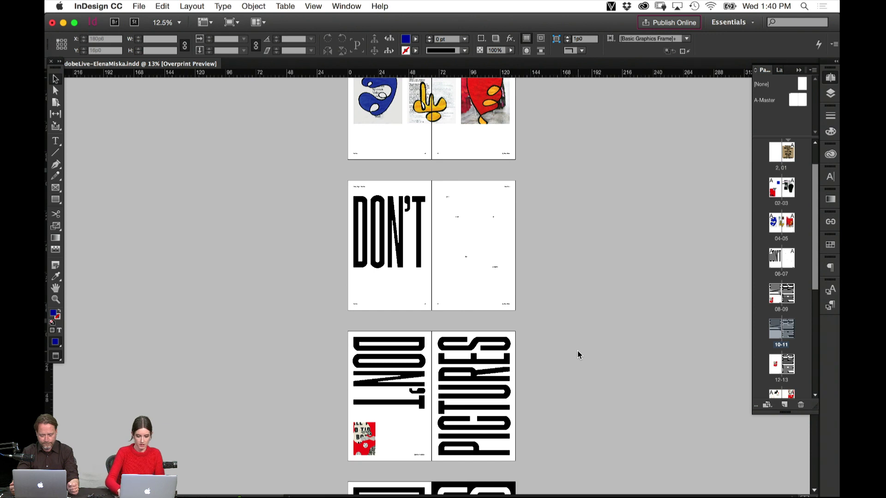
{"action": "key", "text": "super+equal"}
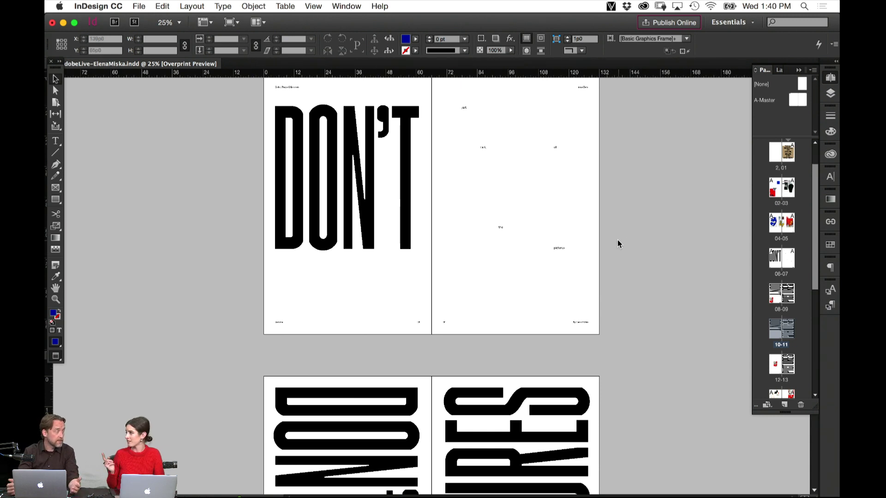
{"action": "left_click_drag", "start_coordinate": [657, 414], "coordinate": [659, 200]}
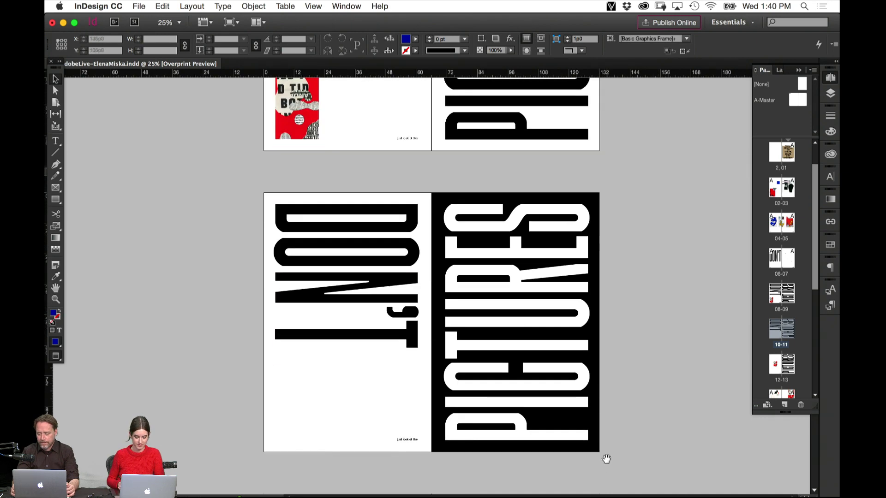
{"action": "scroll", "coordinate": [613, 383], "scroll_direction": "down", "scroll_amount": 3}
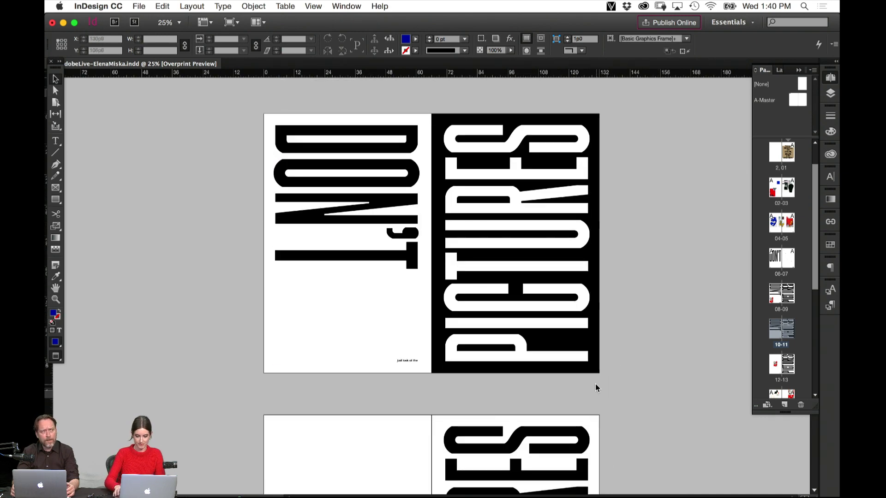
{"action": "scroll", "coordinate": [595, 383], "scroll_direction": "down", "scroll_amount": 8}
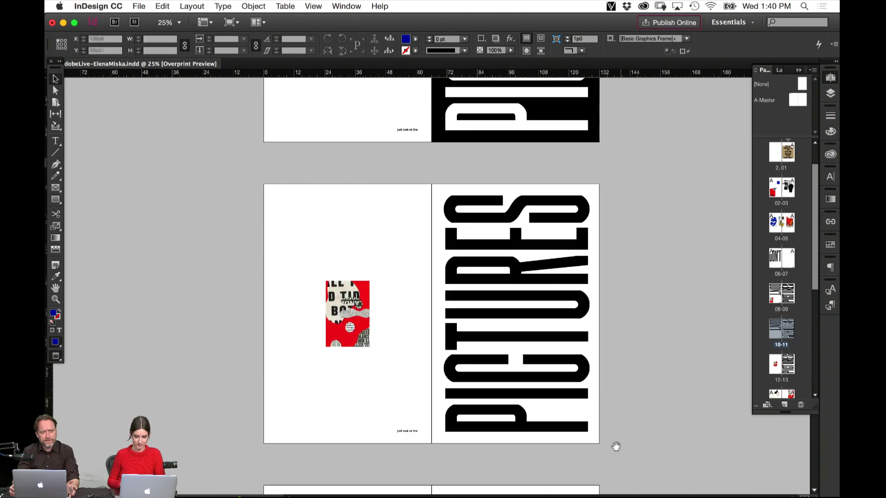
Move the small text line on page 12 above the collage image and extend it to "Don't just look at the".
{"action": "key", "text": "super+equal"}
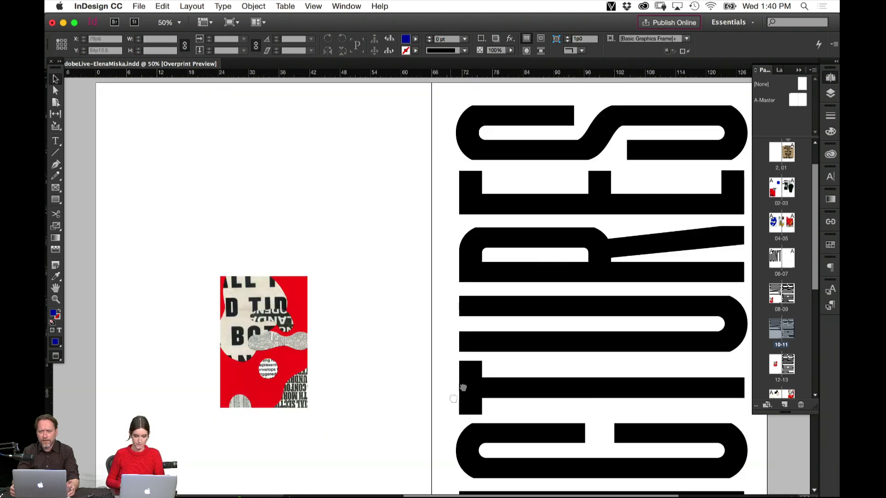
{"action": "scroll", "coordinate": [463, 387], "scroll_direction": "left", "scroll_amount": 7}
{"action": "scroll", "coordinate": [463, 387], "scroll_direction": "down", "scroll_amount": 5}
{"action": "left_click_drag", "start_coordinate": [587, 430], "coordinate": [458, 119]}
{"action": "left_click_drag", "start_coordinate": [530, 162], "coordinate": [586, 387]}
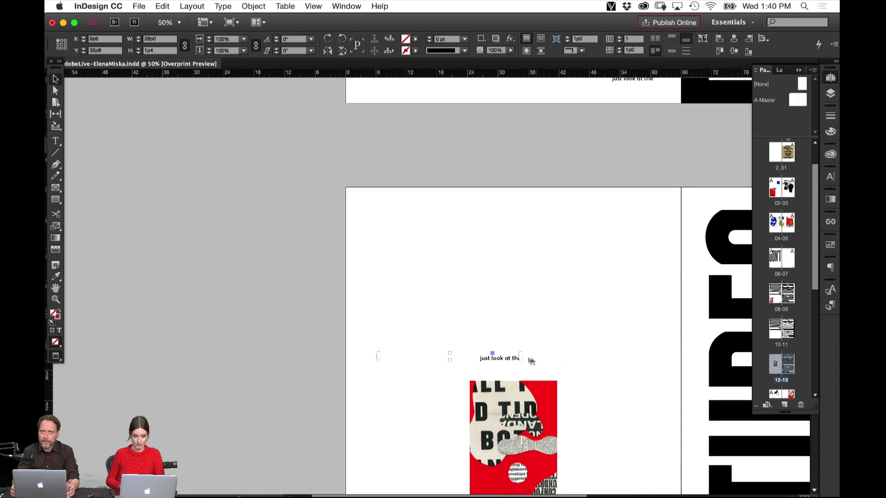
{"action": "double_click", "coordinate": [508, 359]}
{"action": "key", "text": "super+a"}
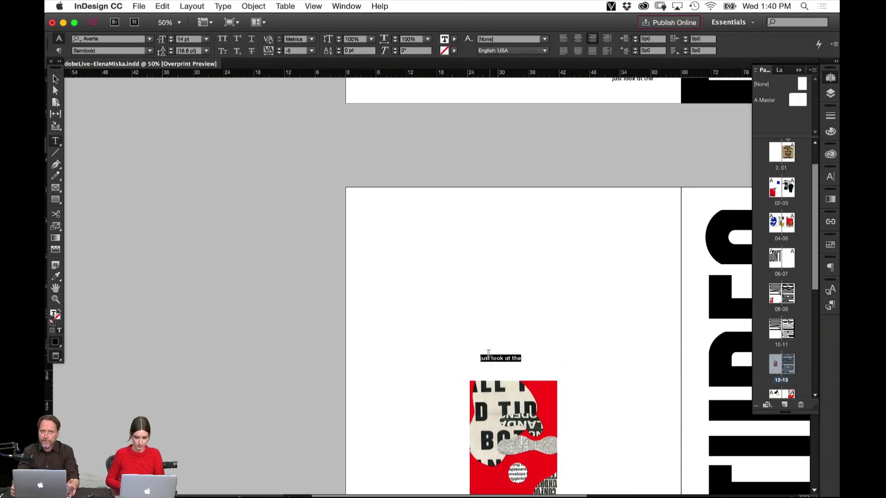
{"action": "left_click", "coordinate": [488, 353]}
{"action": "type", "text": "Don't"}
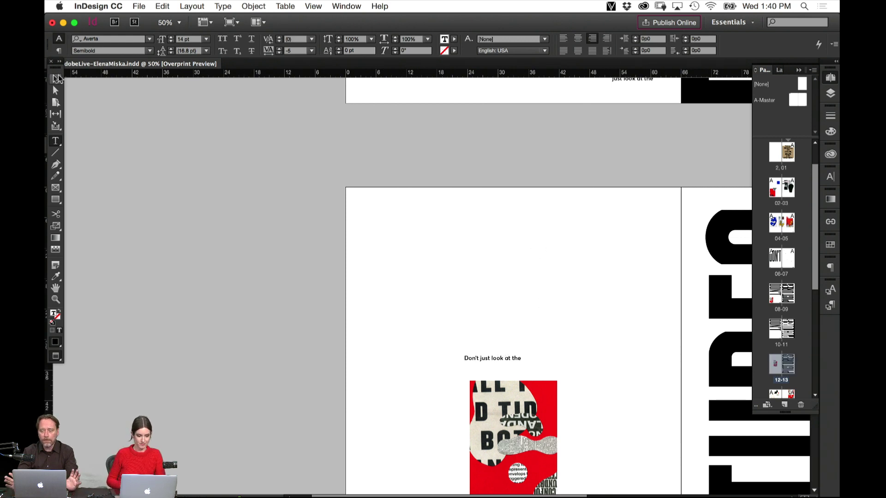
{"action": "key", "text": "Escape"}
Align the text frame to the left edge of page 12 and left-align its text.
{"action": "left_click", "coordinate": [719, 38]}
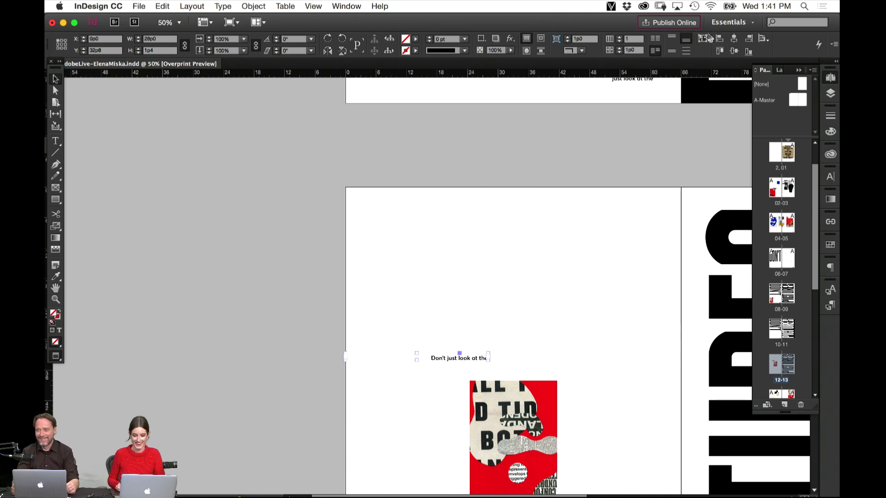
{"action": "double_click", "coordinate": [476, 358]}
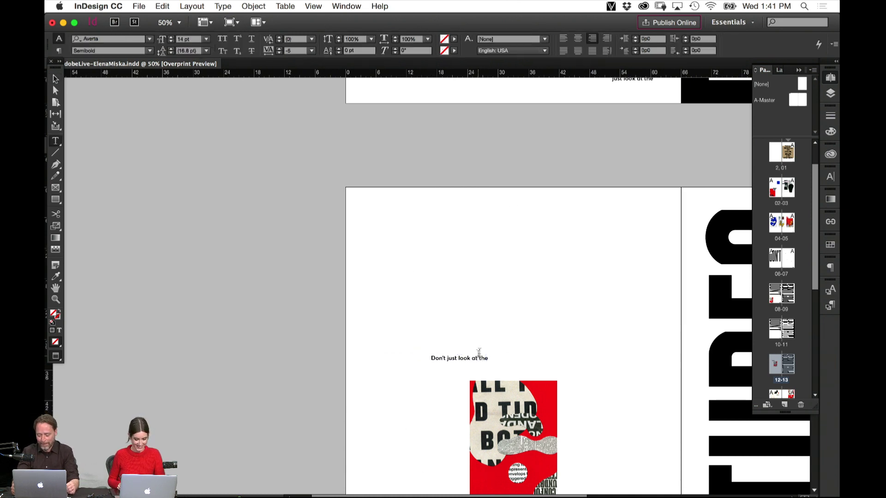
{"action": "key", "text": "super+a"}
{"action": "left_click", "coordinate": [564, 39]}
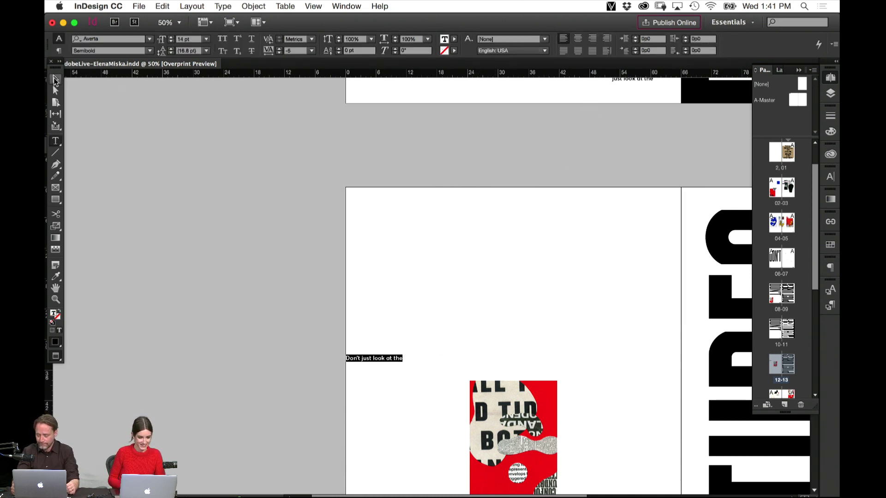
Show the margin guides and move the "Don't just look at the" line to page 12's upper-left margin corner at 4p6, 4p6.
{"action": "left_click", "coordinate": [55, 79]}
{"action": "left_click", "coordinate": [165, 274]}
{"action": "key", "text": "w"}
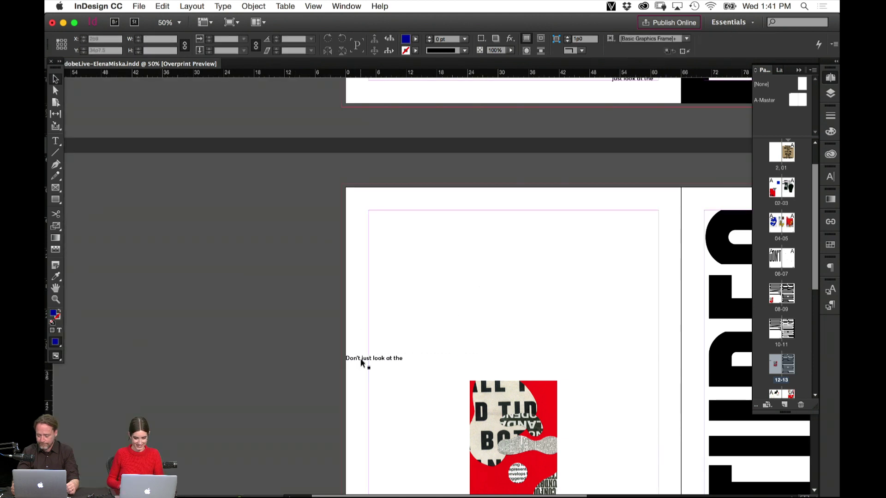
{"action": "left_click_drag", "start_coordinate": [362, 362], "coordinate": [400, 213]}
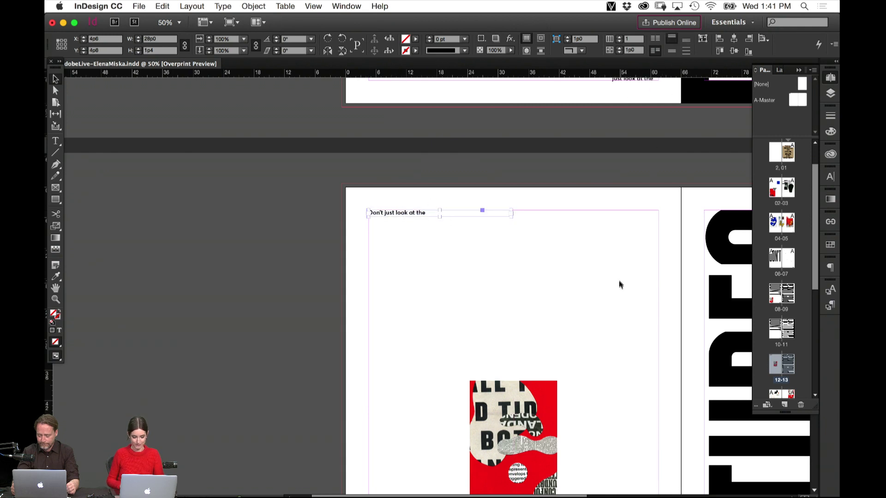
Preview the pages without guides and compare the collage variation on pages 12-13 with the other "DON'T PICTURES" spreads and the original "DON'T" spread.
{"action": "left_click", "coordinate": [620, 284]}
{"action": "key", "text": "w"}
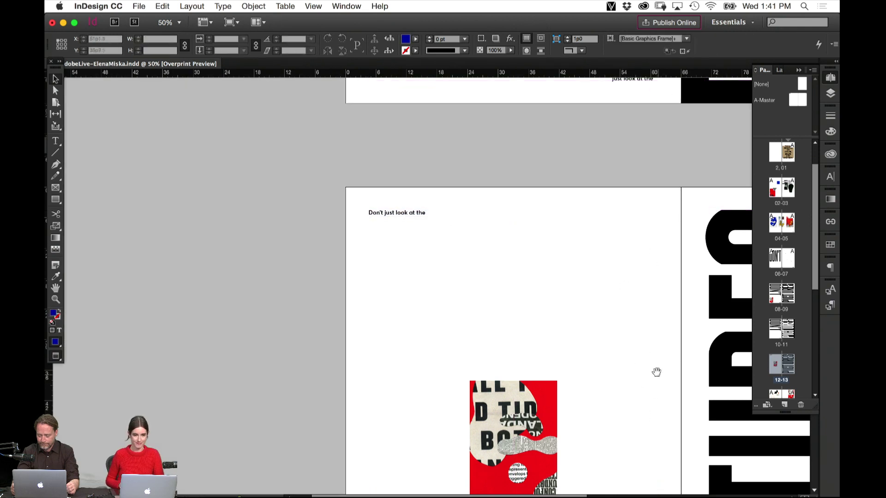
{"action": "scroll", "coordinate": [673, 386], "scroll_direction": "down", "scroll_amount": 5}
{"action": "scroll", "coordinate": [673, 386], "scroll_direction": "right", "scroll_amount": 7}
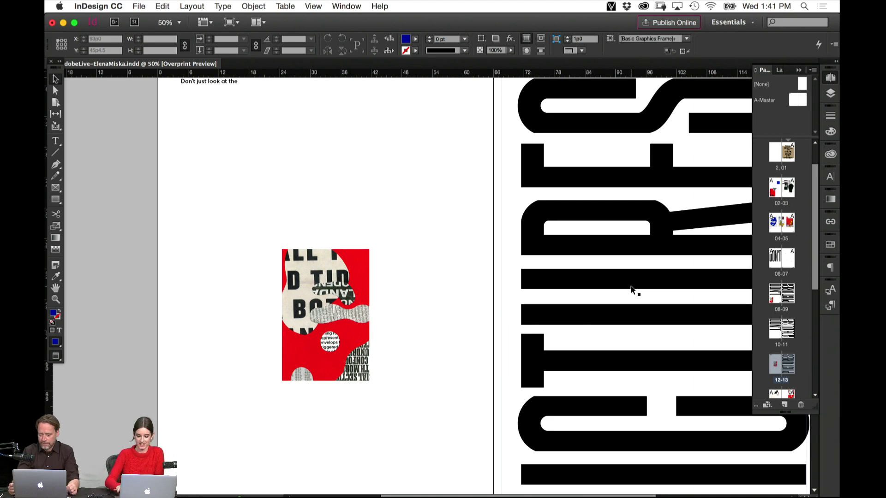
{"action": "key", "text": "super+minus"}
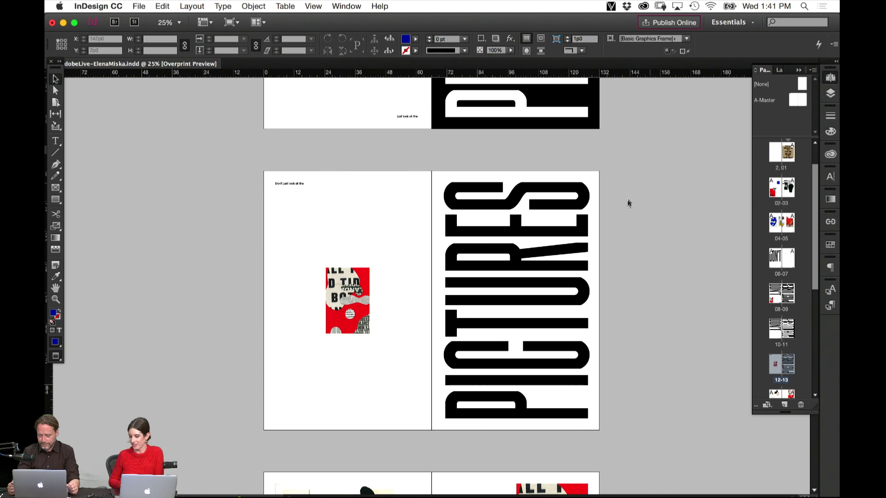
{"action": "scroll", "coordinate": [512, 167], "scroll_direction": "up", "scroll_amount": 5}
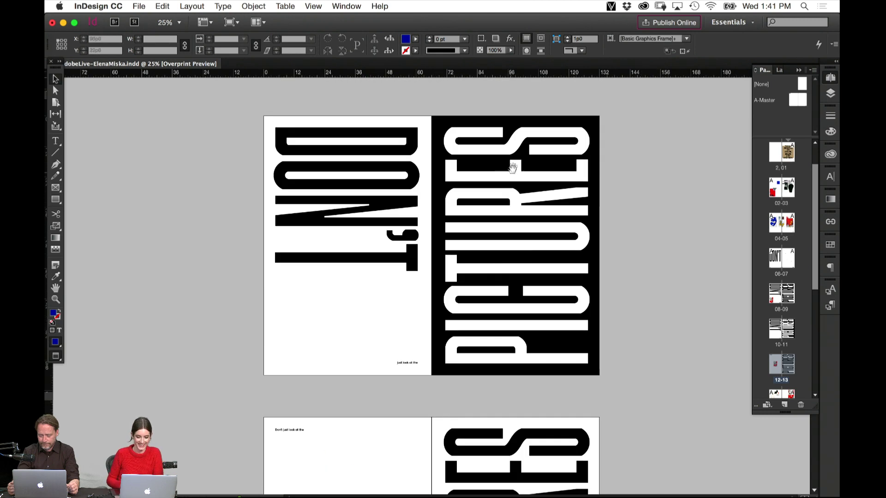
{"action": "scroll", "coordinate": [512, 168], "scroll_direction": "up", "scroll_amount": 4}
{"action": "key", "text": "super+minus"}
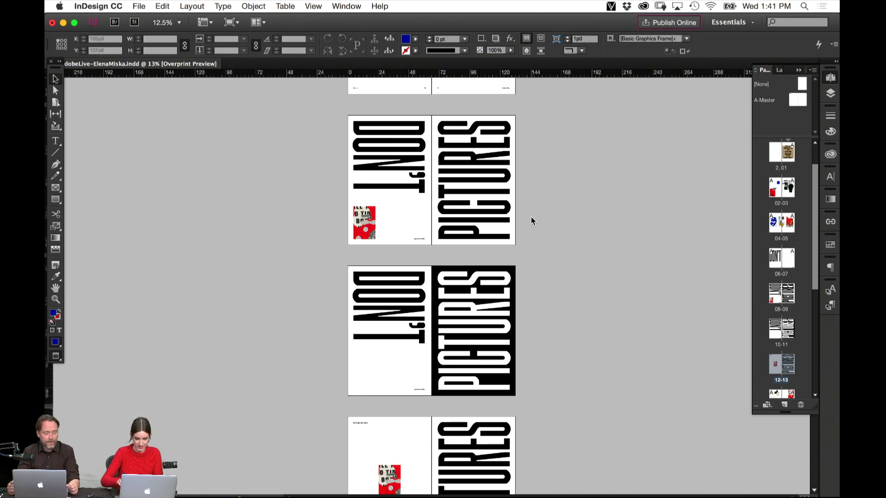
{"action": "left_click_drag", "start_coordinate": [539, 220], "coordinate": [538, 336]}
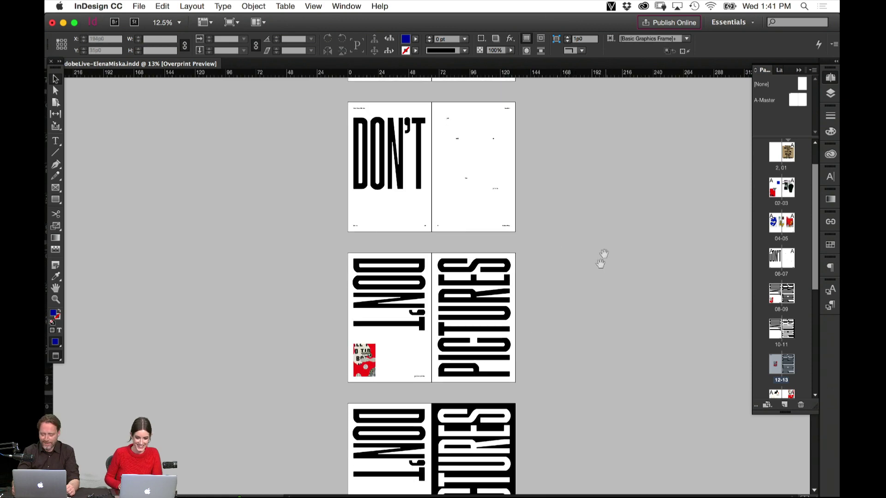
{"action": "scroll", "coordinate": [567, 267], "scroll_direction": "up", "scroll_amount": 4}
{"action": "scroll", "coordinate": [606, 257], "scroll_direction": "down", "scroll_amount": 4}
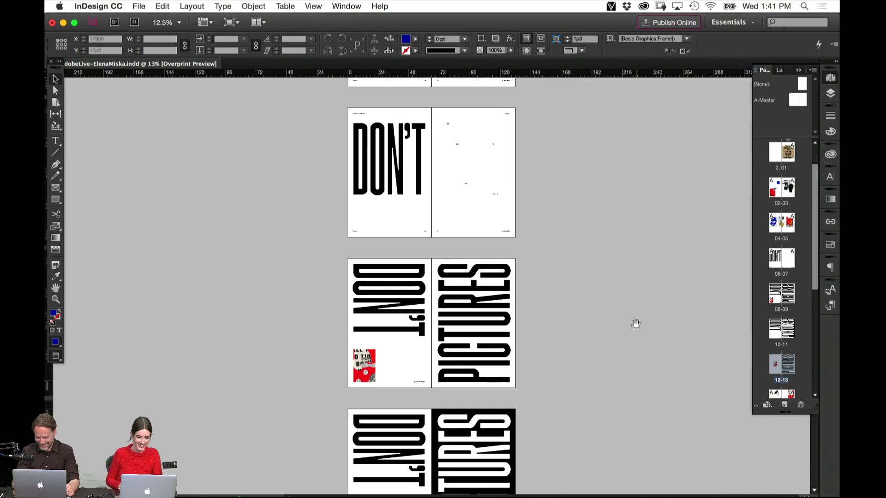
{"action": "scroll", "coordinate": [609, 191], "scroll_direction": "down", "scroll_amount": 4}
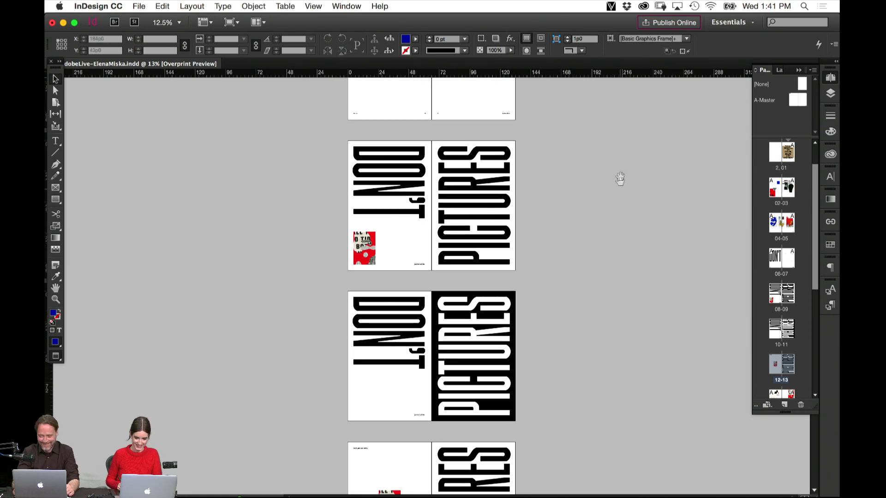
{"action": "left_click_drag", "start_coordinate": [647, 358], "coordinate": [643, 310]}
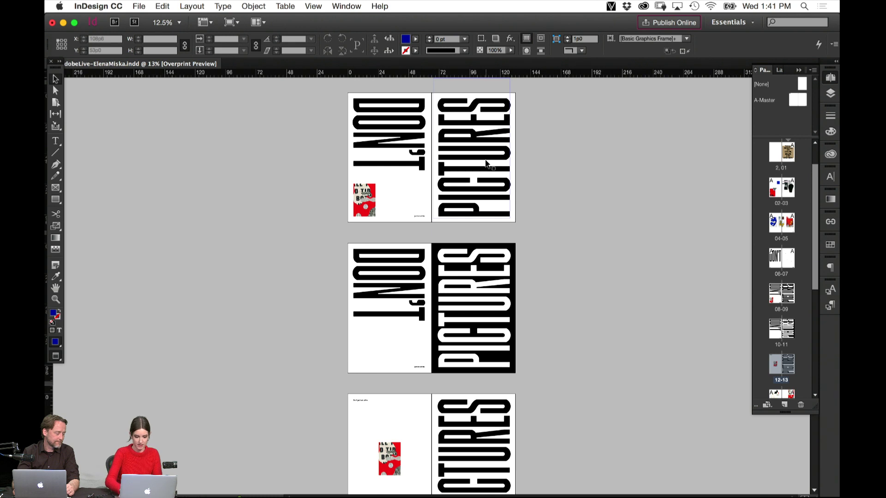
Delete the collage image from page 8 and move the 08-09 "DON'T PICTURES" spread ahead of the original "DON'T" spread.
{"action": "key", "text": "super+minus"}
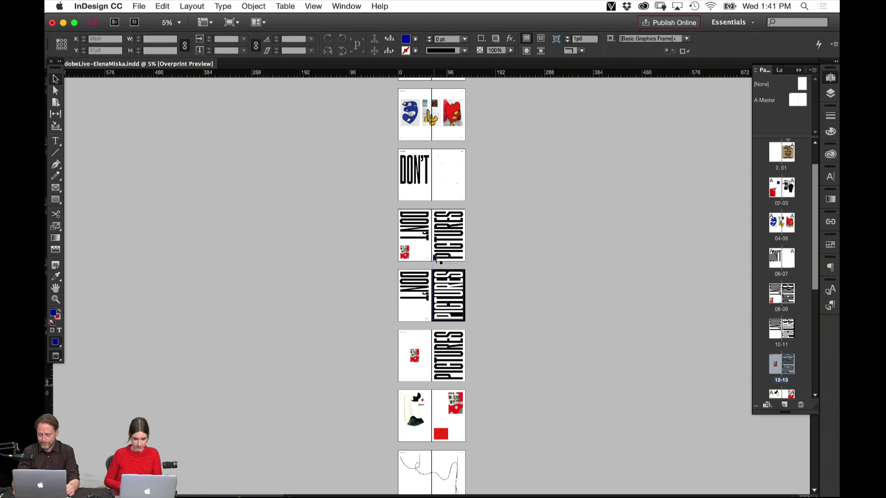
{"action": "left_click", "coordinate": [410, 254]}
{"action": "key", "text": "Delete"}
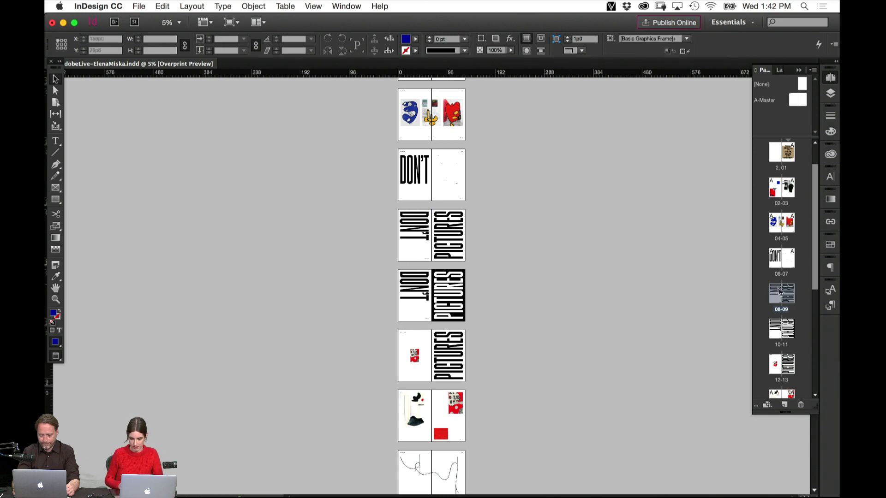
{"action": "left_click_drag", "start_coordinate": [779, 292], "coordinate": [800, 226]}
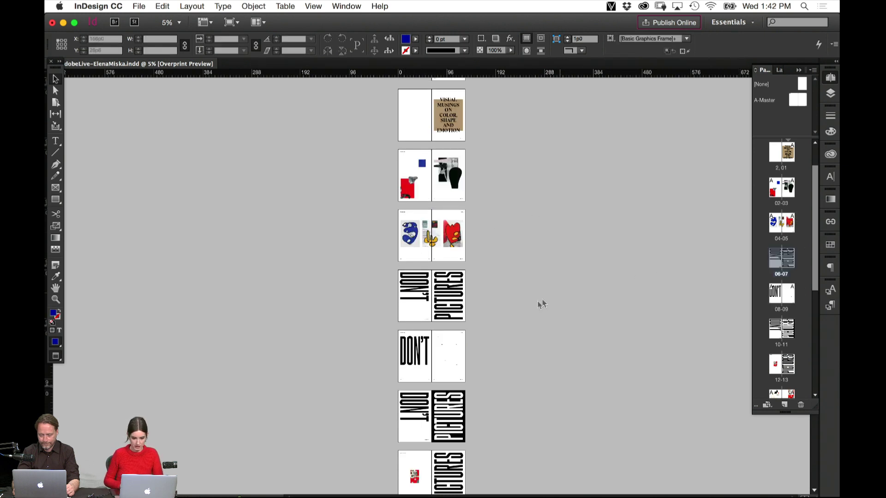
Move the three alternative spreads on pages 08-13 together behind the blank spread 18-19.
{"action": "left_click_drag", "start_coordinate": [624, 404], "coordinate": [586, 258]}
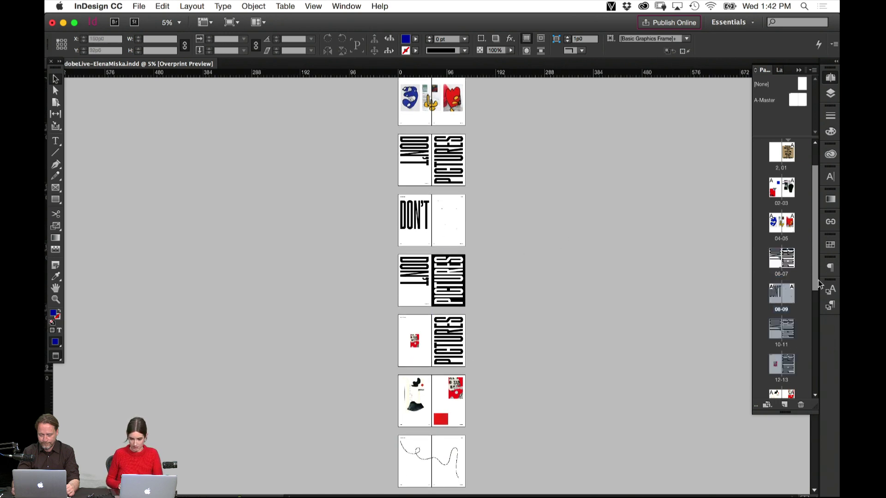
{"action": "left_click_drag", "start_coordinate": [815, 280], "coordinate": [813, 341]}
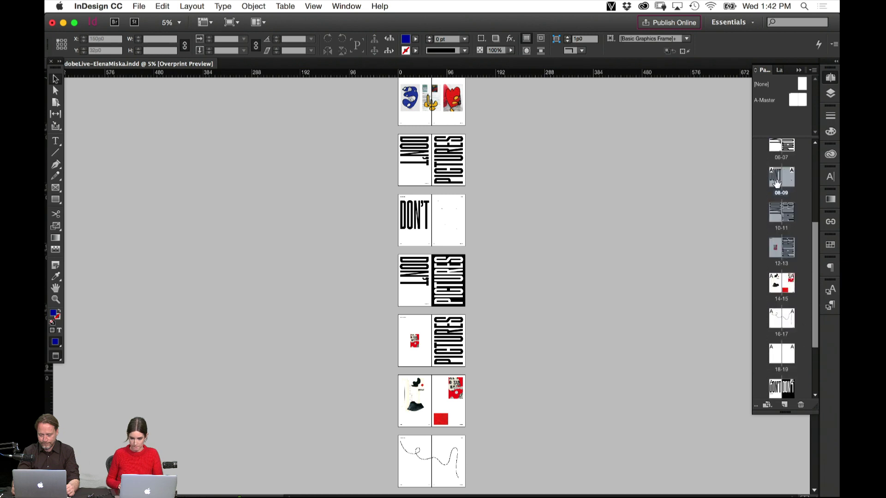
{"action": "left_click_drag", "start_coordinate": [785, 181], "coordinate": [801, 356]}
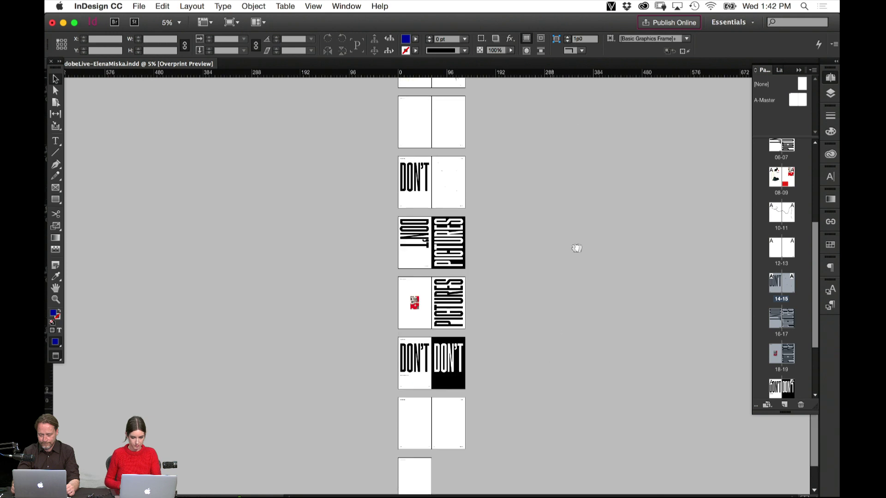
Review the reordered spreads from the cover to the "DON'T PICTURES" spread, checking its small "just look at the" line.
{"action": "left_click_drag", "start_coordinate": [577, 248], "coordinate": [576, 362]}
{"action": "left_click_drag", "start_coordinate": [577, 156], "coordinate": [577, 367]}
{"action": "left_click_drag", "start_coordinate": [579, 289], "coordinate": [570, 382]}
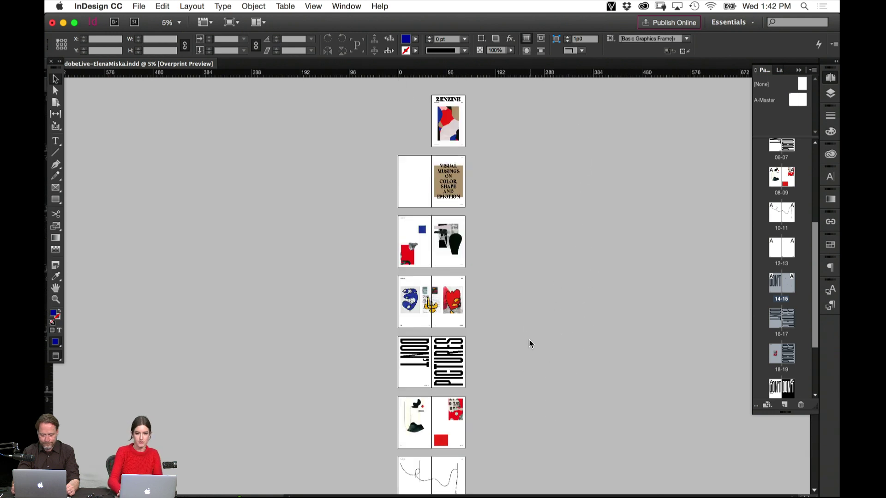
{"action": "key", "text": "super+equal"}
{"action": "key", "text": "super+equal"}
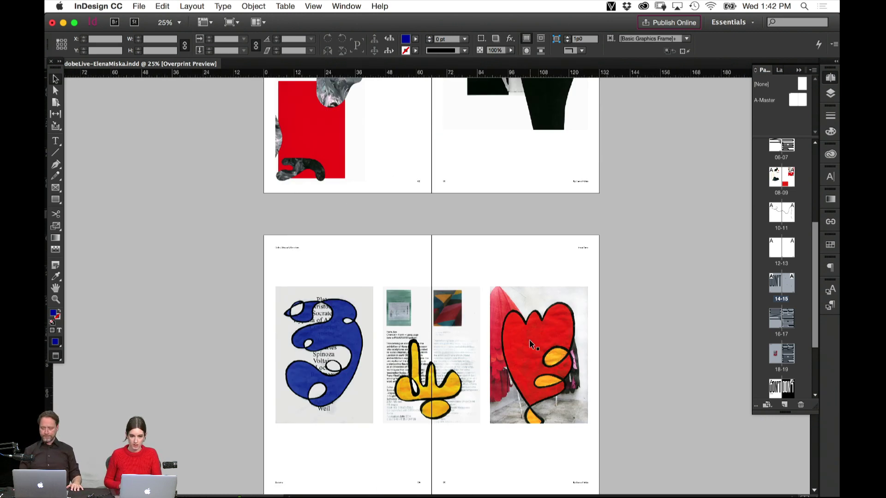
{"action": "left_click", "coordinate": [538, 355]}
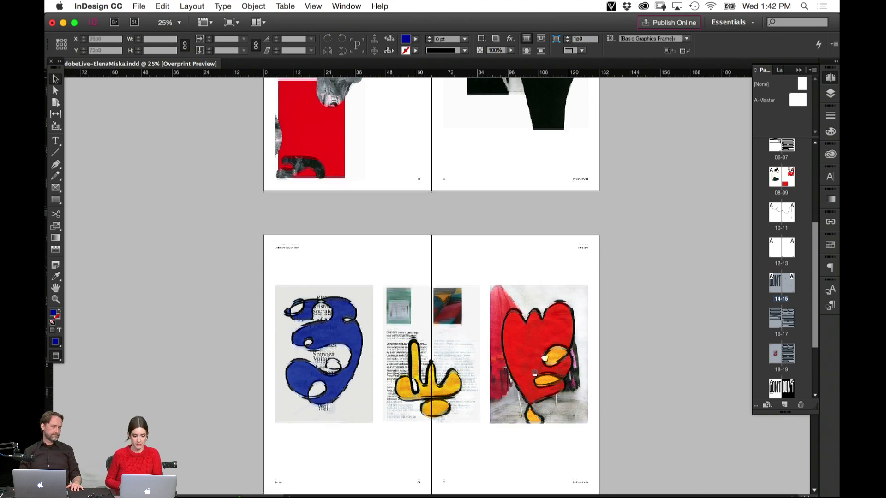
{"action": "scroll", "coordinate": [579, 312], "scroll_direction": "down", "scroll_amount": 3}
{"action": "scroll", "coordinate": [625, 192], "scroll_direction": "down", "scroll_amount": 9}
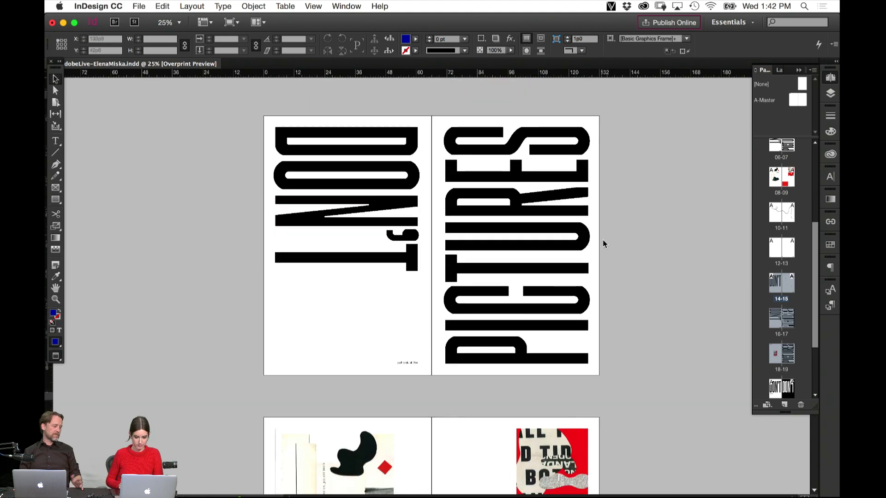
{"action": "key", "text": "super+equal"}
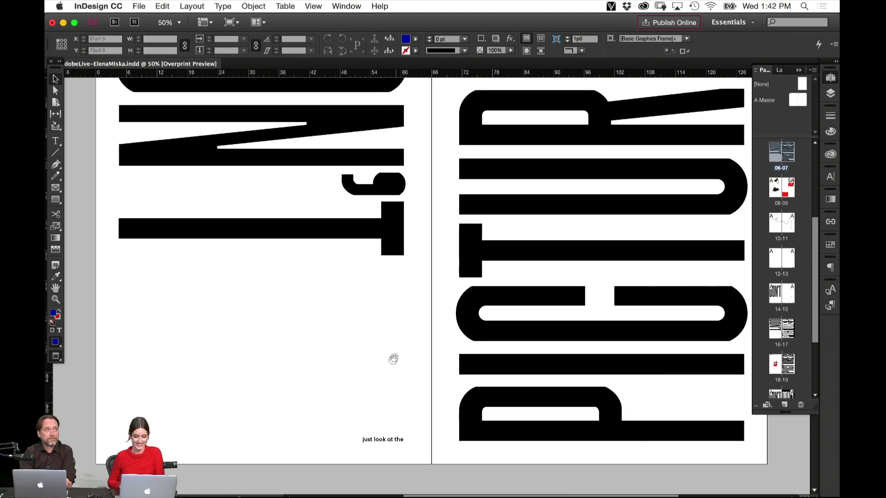
{"action": "left_click_drag", "start_coordinate": [359, 417], "coordinate": [406, 364]}
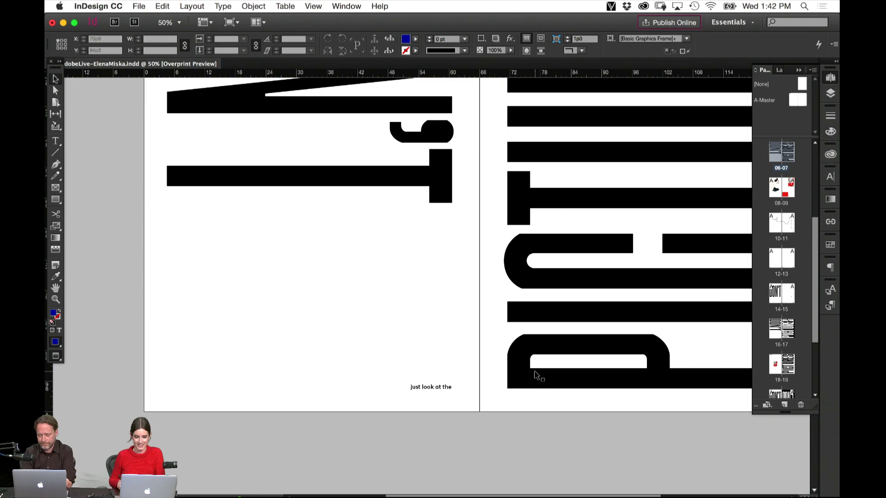
{"action": "scroll", "coordinate": [536, 374], "scroll_direction": "down", "scroll_amount": 10}
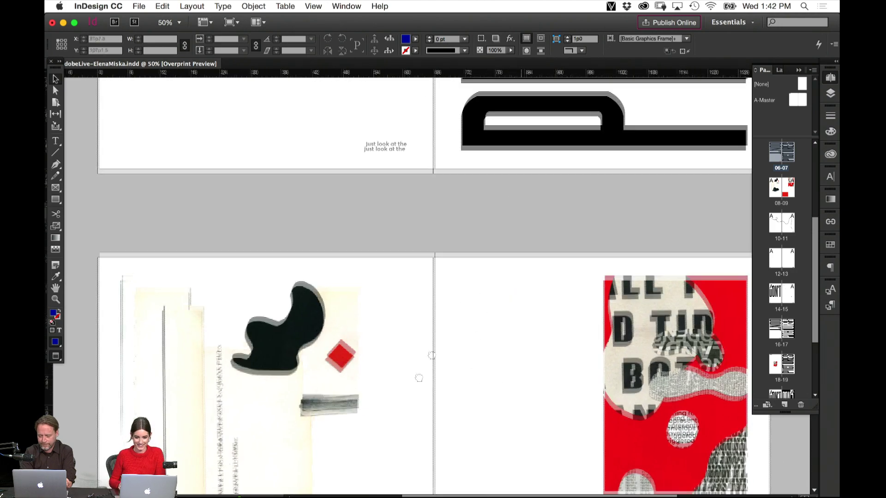
{"action": "scroll", "coordinate": [419, 378], "scroll_direction": "up", "scroll_amount": 10}
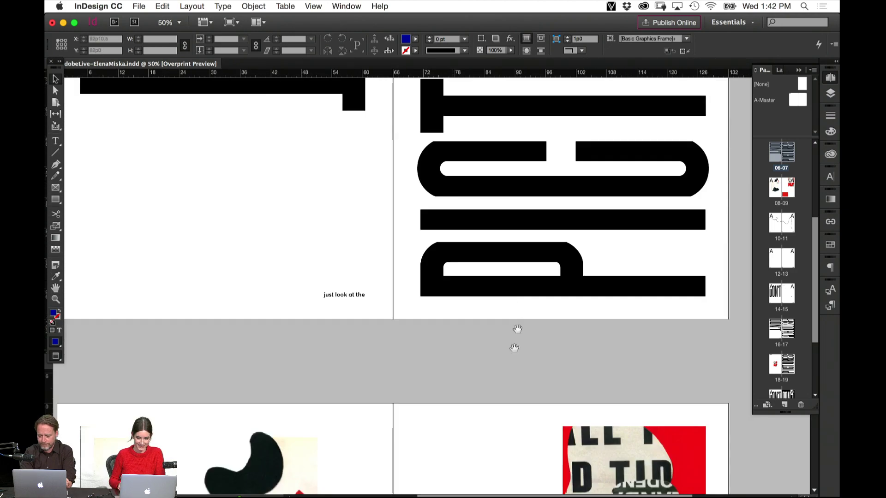
With the layout grid shown, shrink the red image frame on page 9 to about 20p9 by 14p8, keeping its lower-left corner fixed.
{"action": "scroll", "coordinate": [518, 329], "scroll_direction": "down", "scroll_amount": 15}
{"action": "scroll", "coordinate": [511, 447], "scroll_direction": "right", "scroll_amount": 3}
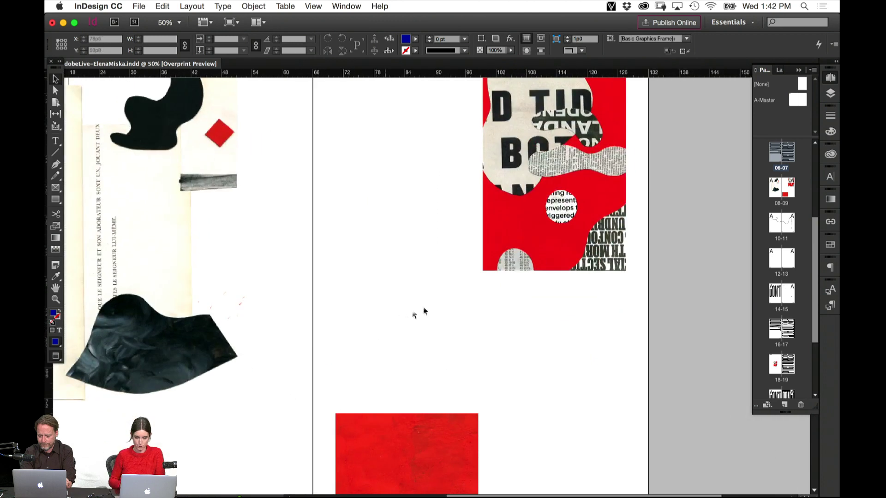
{"action": "scroll", "coordinate": [527, 366], "scroll_direction": "down", "scroll_amount": 5}
{"action": "scroll", "coordinate": [528, 366], "scroll_direction": "left", "scroll_amount": 1}
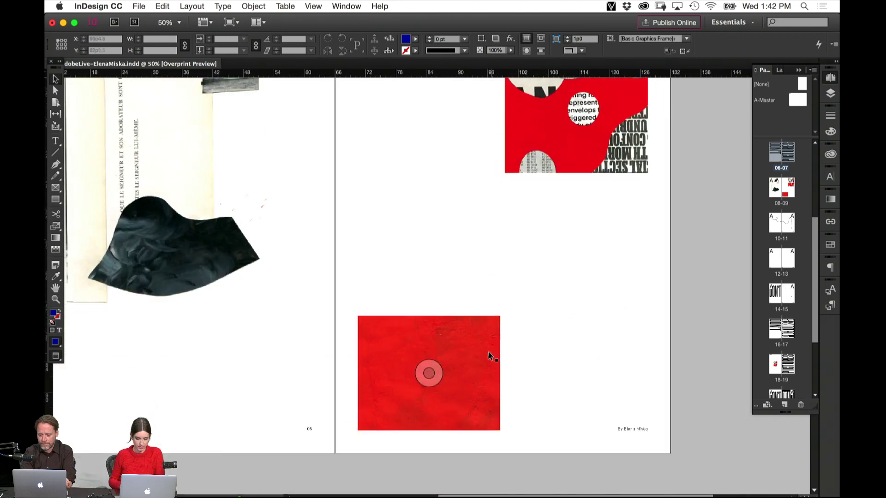
{"action": "left_click", "coordinate": [487, 358]}
{"action": "key", "text": "s"}
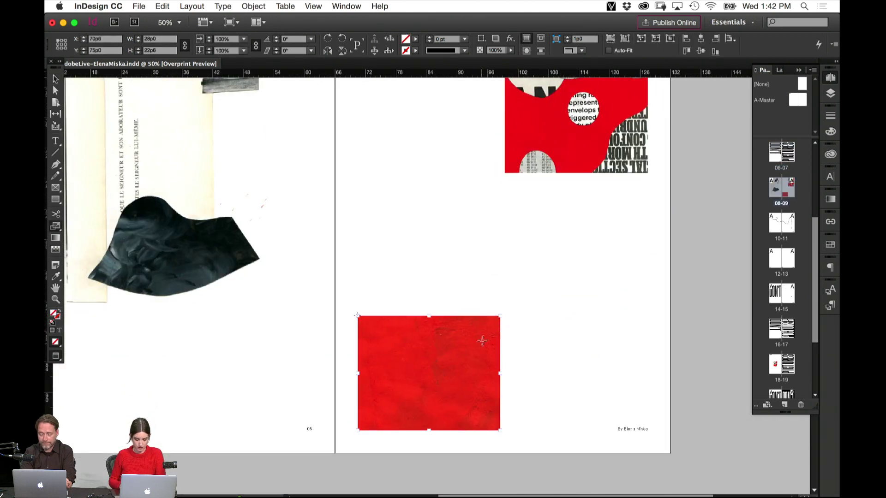
{"action": "key", "text": "w"}
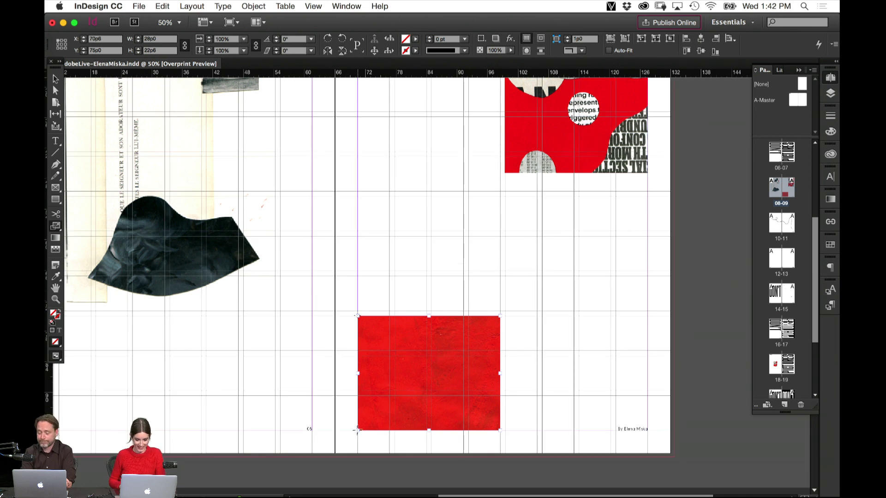
{"action": "left_click_drag", "start_coordinate": [526, 276], "coordinate": [479, 333]}
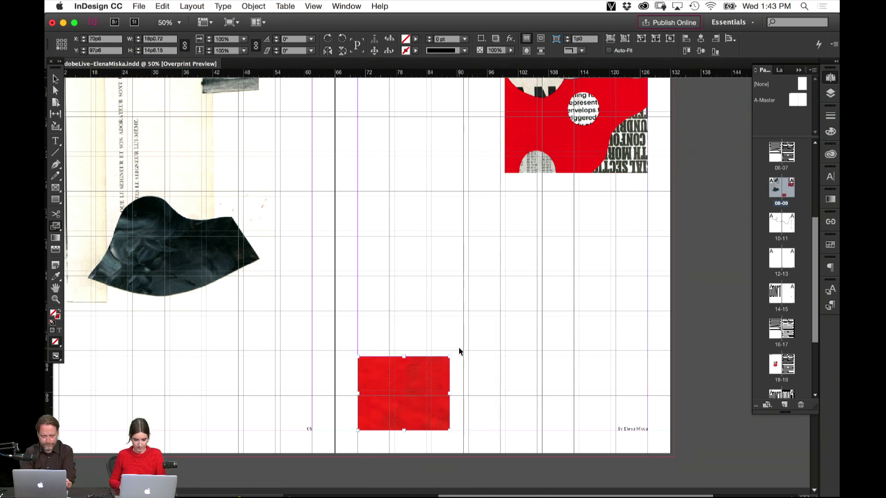
{"action": "key", "text": "super+z"}
{"action": "key", "text": "v"}
{"action": "left_click_drag", "start_coordinate": [499, 316], "coordinate": [463, 356]}
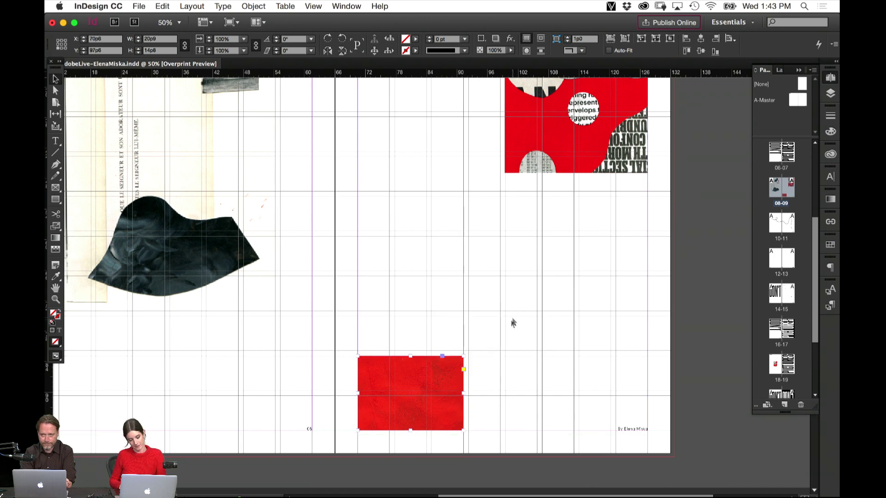
{"action": "left_click", "coordinate": [514, 323]}
Review the zine in full-screen presentation, going back to the cover and then forward through the spreads to pages 10-11.
{"action": "key", "text": "w"}
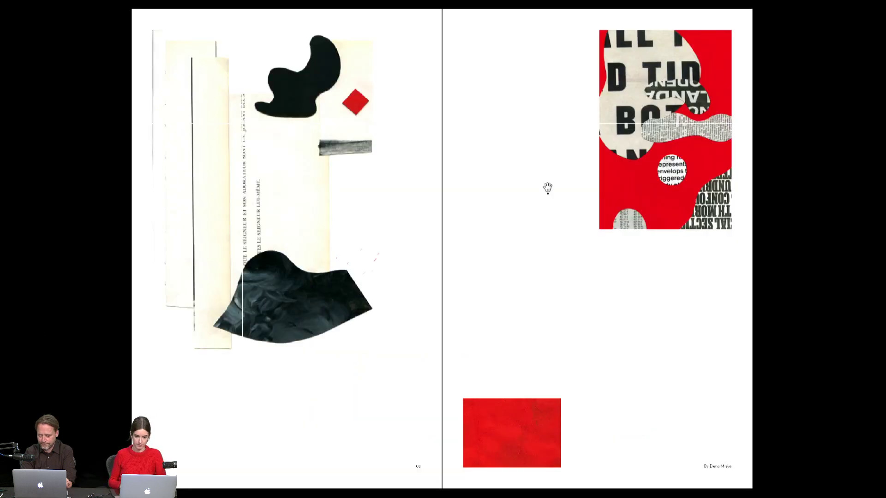
{"action": "key", "text": "Left"}
{"action": "key", "text": "Left"}
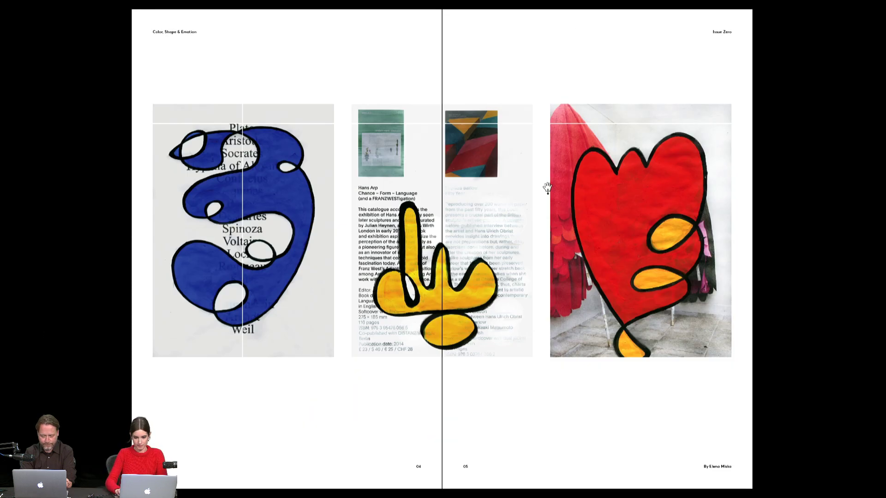
{"action": "key", "text": "Left"}
{"action": "key", "text": "Left"}
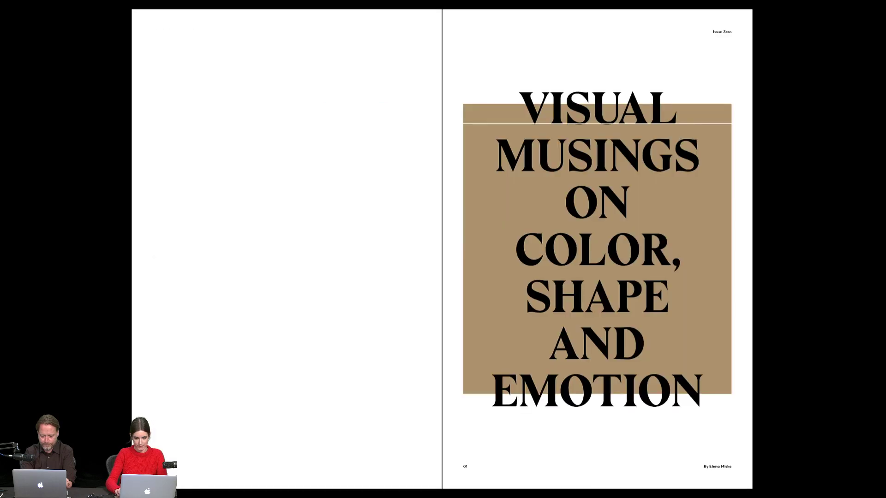
{"action": "key", "text": "Left"}
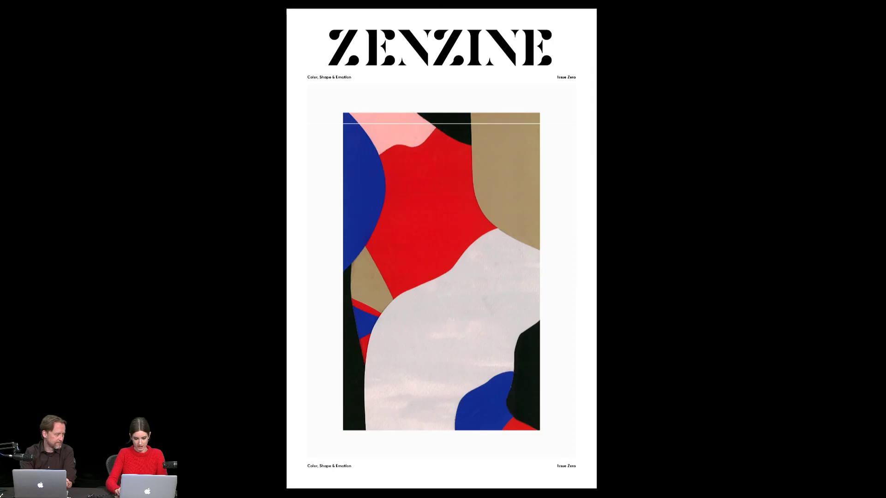
{"action": "key", "text": "Right"}
{"action": "key", "text": "Right"}
{"action": "key", "text": "Right"}
{"action": "key", "text": "Right"}
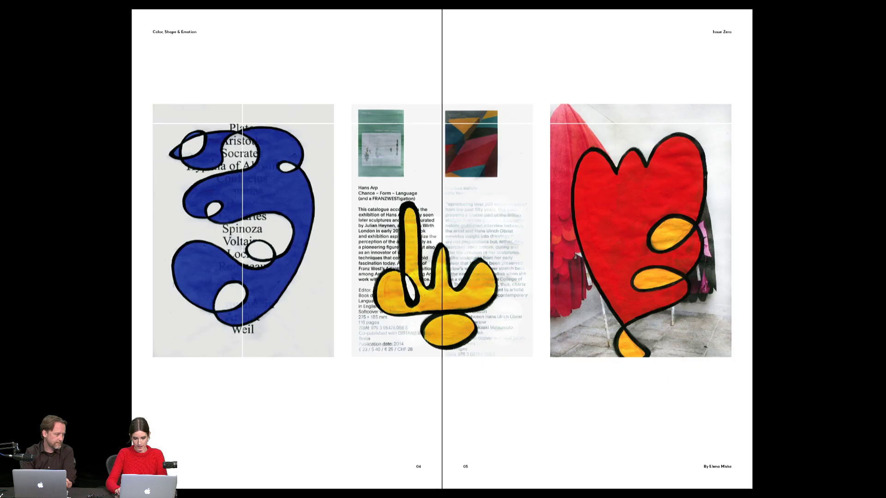
{"action": "key", "text": "Right"}
{"action": "key", "text": "Right"}
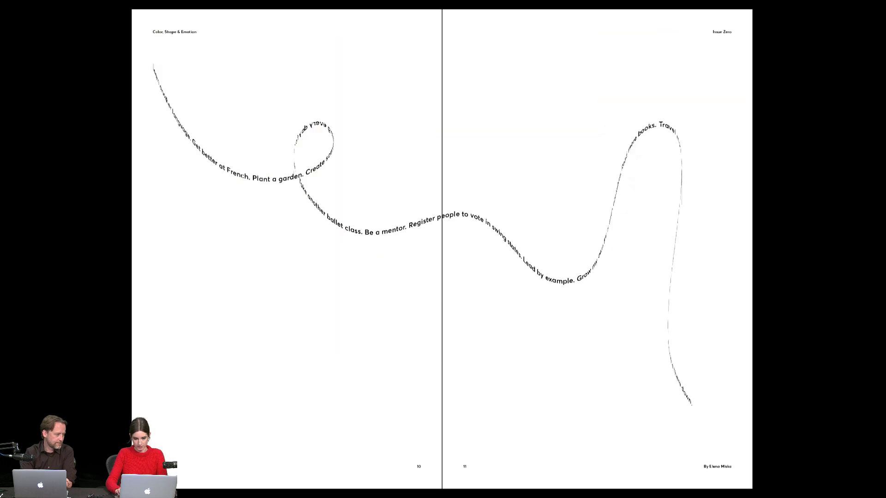
Leave the full-screen presentation and duplicate the curved-text spread 10-11 so the copy sits directly after it.
{"action": "key", "text": "w"}
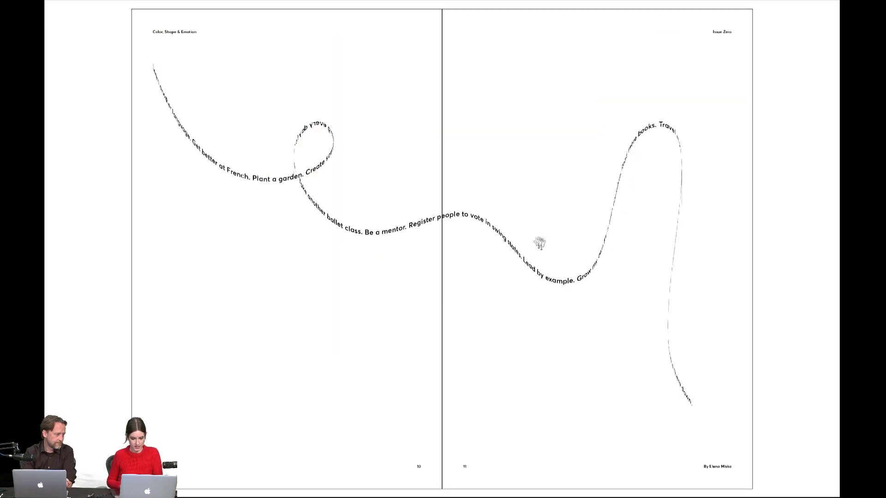
{"action": "key", "text": "Escape"}
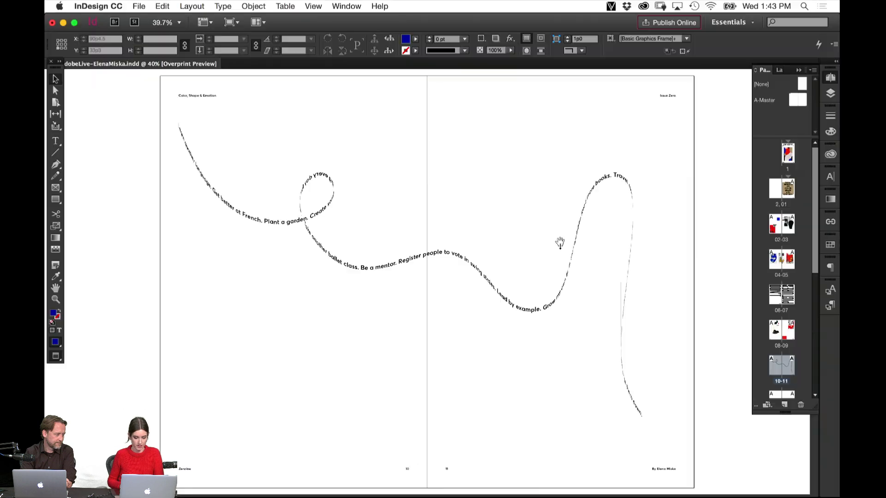
{"action": "scroll", "coordinate": [496, 187], "scroll_direction": "up", "scroll_amount": 5}
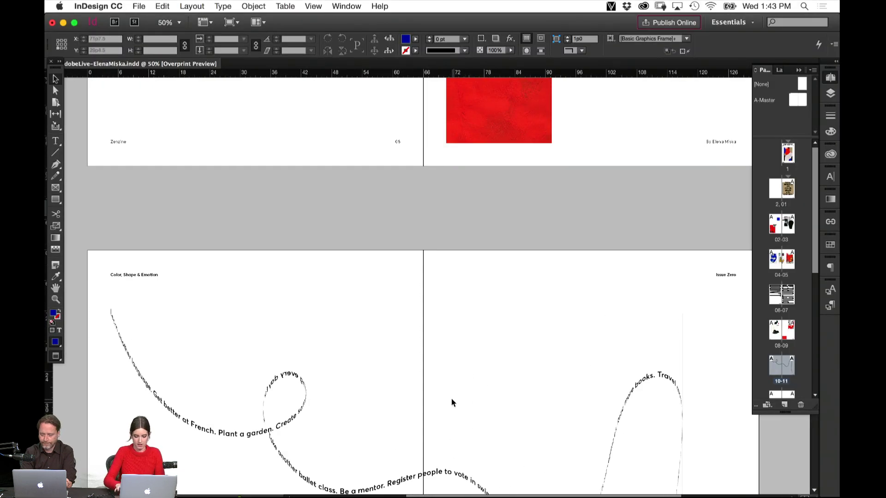
{"action": "key", "text": "super+minus"}
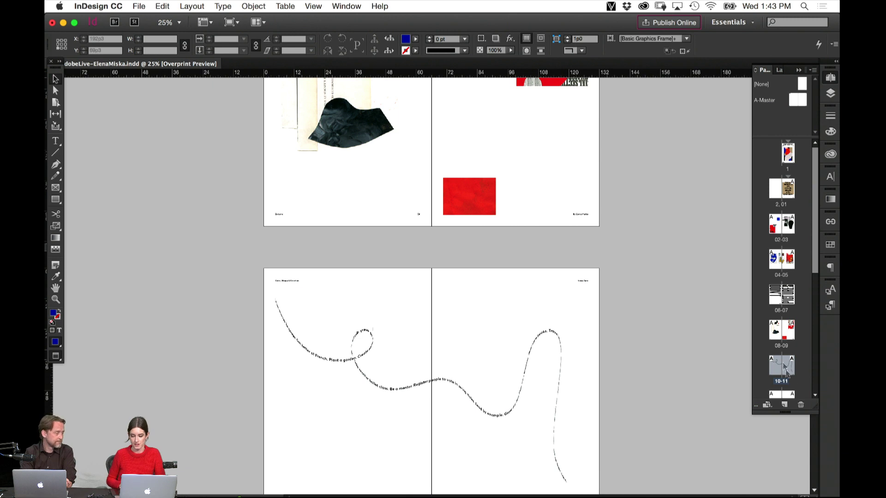
{"action": "left_click_drag", "start_coordinate": [799, 360], "coordinate": [799, 362]}
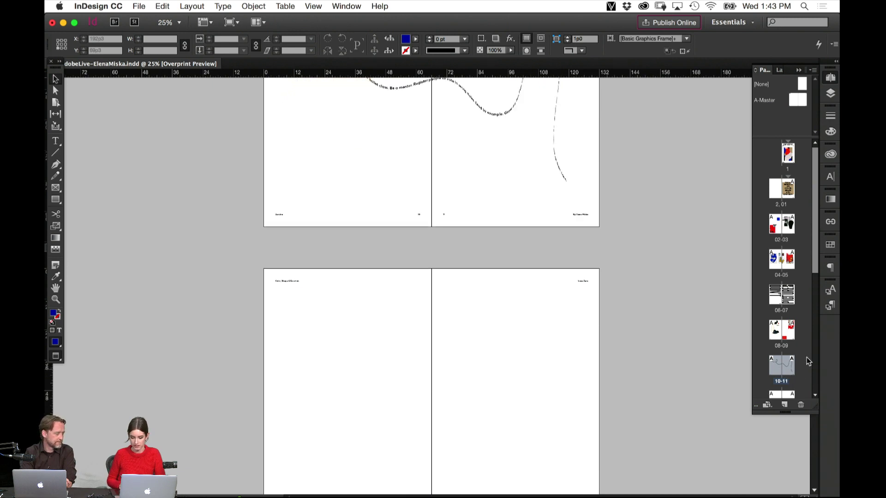
{"action": "scroll", "coordinate": [604, 245], "scroll_direction": "down", "scroll_amount": 4}
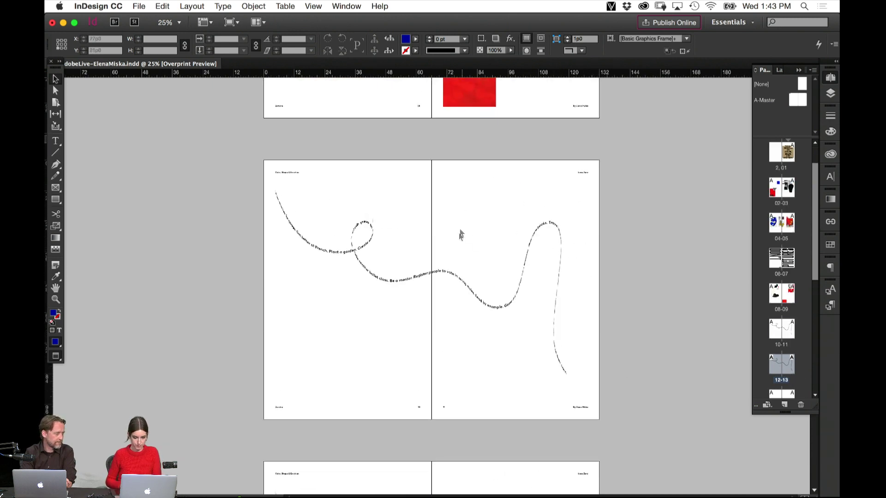
Change the type-on-a-path effect of the curved sentence on pages 10-11 to Rainbow and deselect it.
{"action": "left_click", "coordinate": [439, 282]}
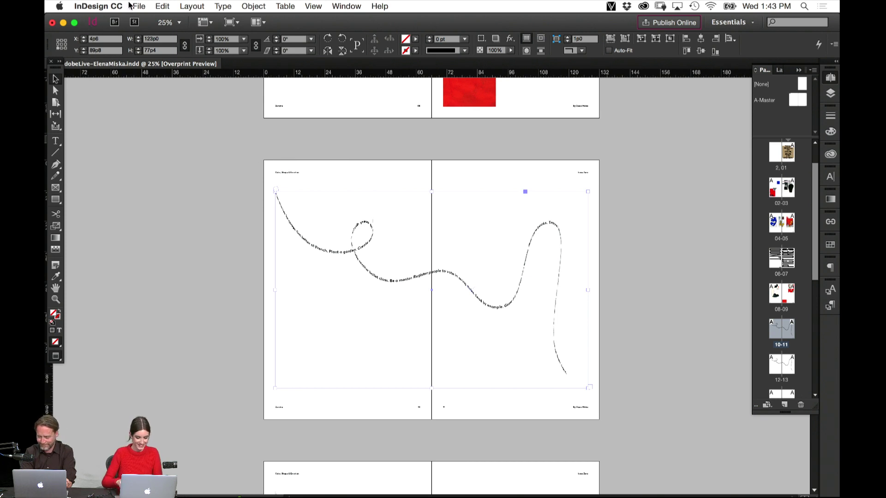
{"action": "key", "text": "super+equal"}
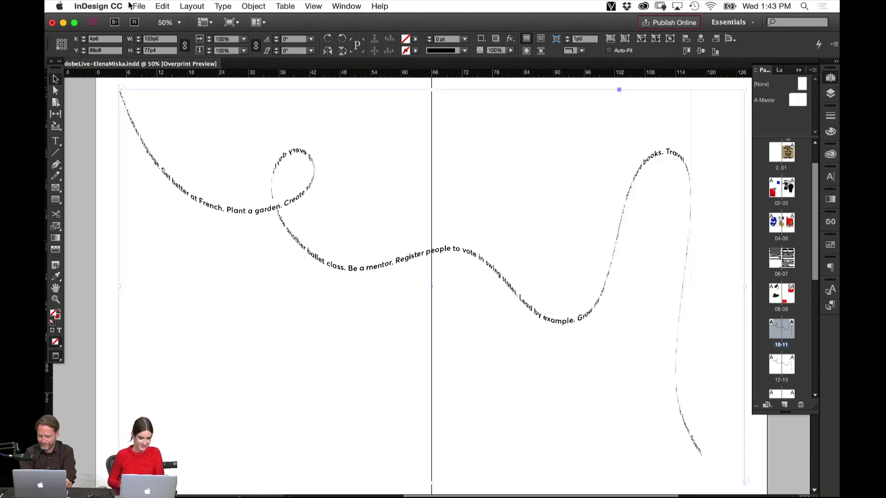
{"action": "left_click_drag", "start_coordinate": [56, 141], "coordinate": [69, 153]}
{"action": "double_click", "coordinate": [56, 141]}
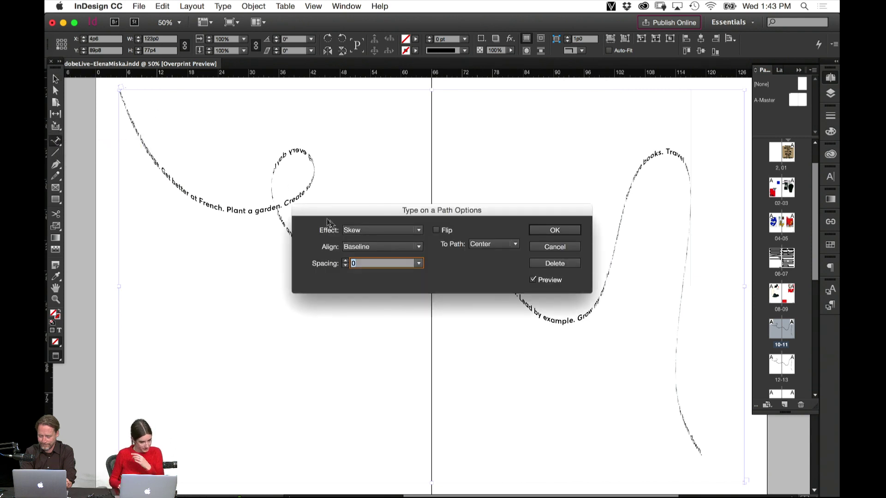
{"action": "left_click", "coordinate": [356, 230]}
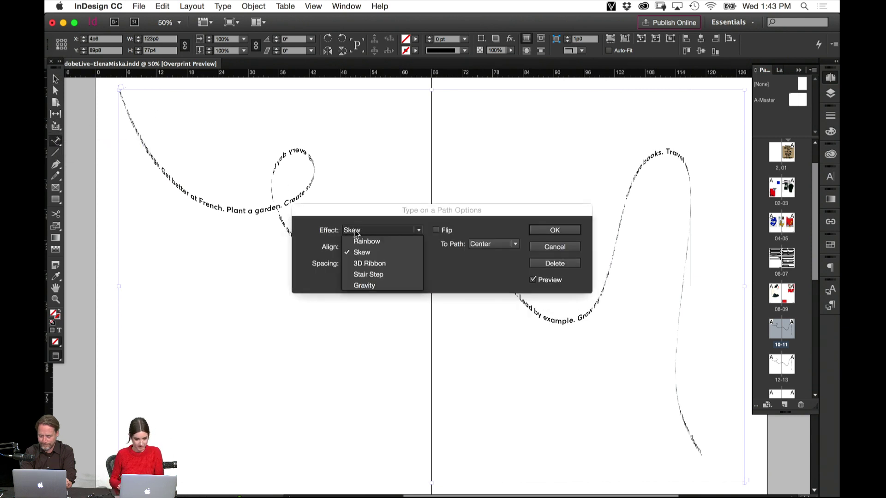
{"action": "left_click", "coordinate": [368, 254]}
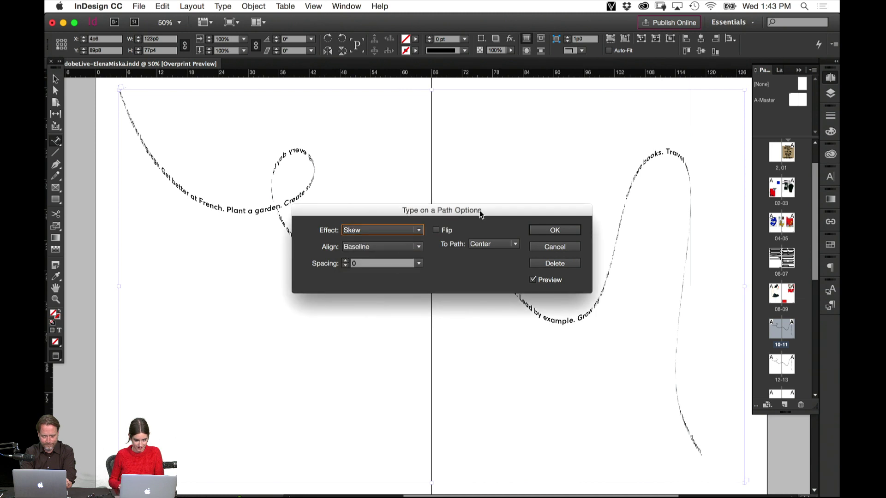
{"action": "left_click", "coordinate": [418, 233]}
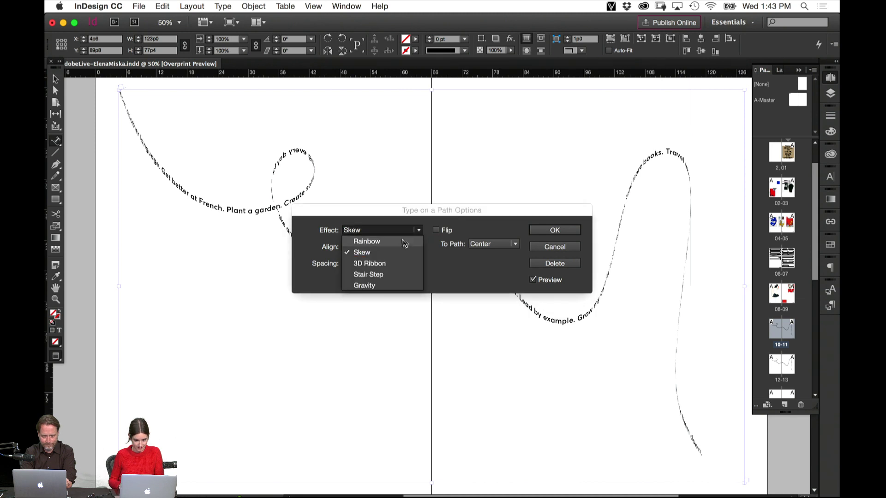
{"action": "left_click", "coordinate": [406, 241]}
{"action": "left_click", "coordinate": [564, 230]}
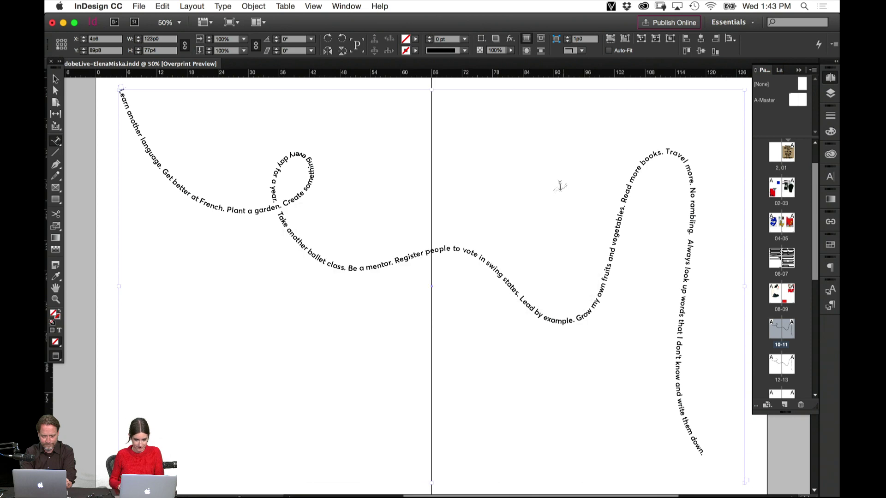
{"action": "left_click", "coordinate": [57, 79]}
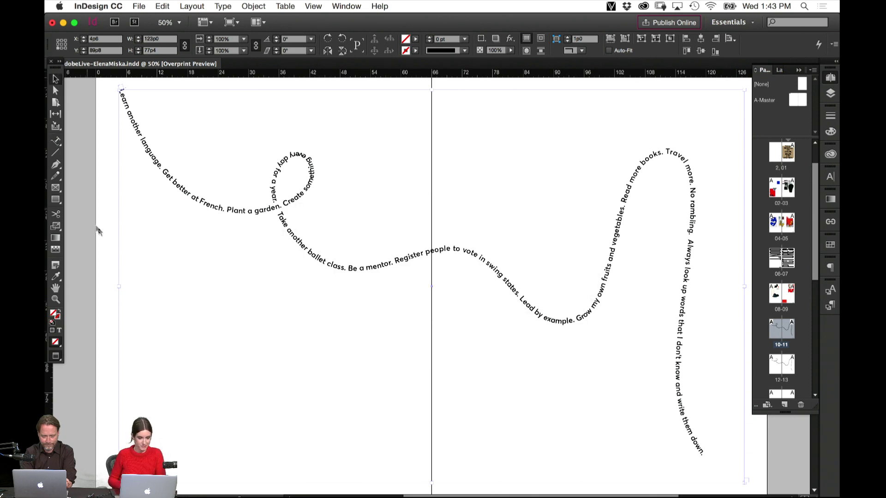
{"action": "left_click", "coordinate": [122, 242]}
Compare the curved text on pages 10-11 with the skewed copy on the following spread, examining its loop up close.
{"action": "scroll", "coordinate": [506, 396], "scroll_direction": "down", "scroll_amount": 5}
{"action": "left_click_drag", "start_coordinate": [510, 376], "coordinate": [500, 220]}
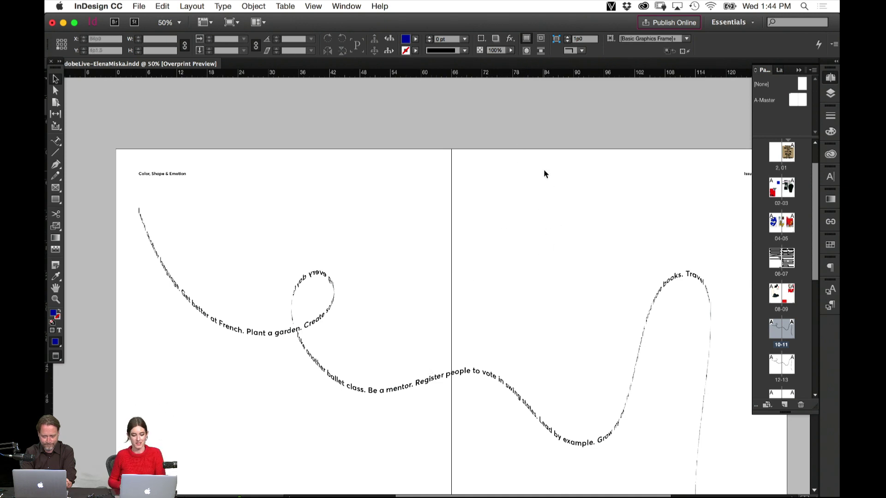
{"action": "scroll", "coordinate": [543, 243], "scroll_direction": "up", "scroll_amount": 5}
{"action": "scroll", "coordinate": [510, 431], "scroll_direction": "down", "scroll_amount": 10}
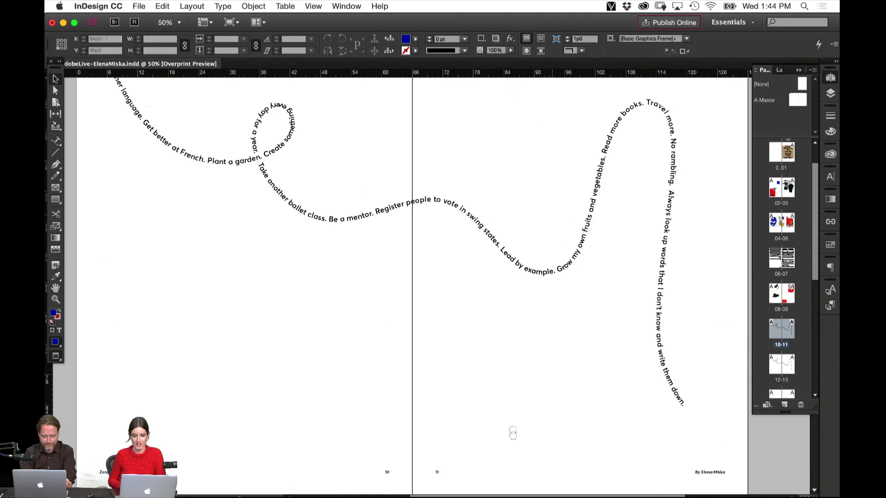
{"action": "left_click_drag", "start_coordinate": [515, 290], "coordinate": [535, 372]}
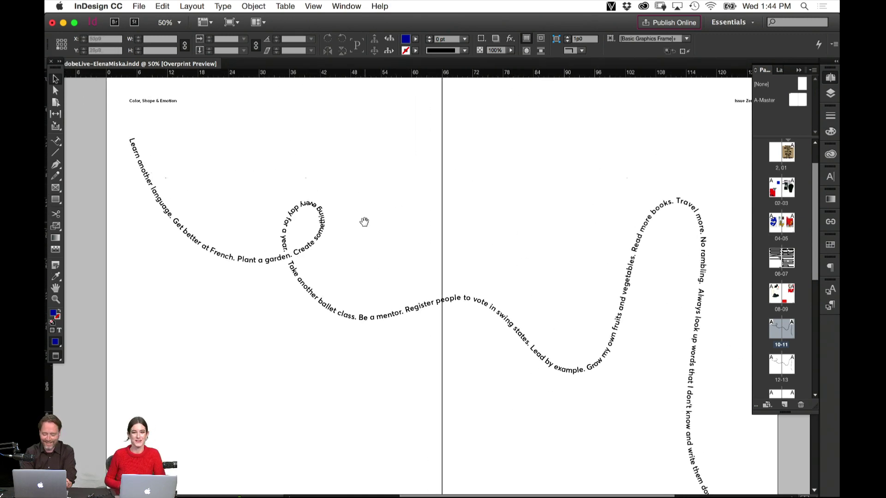
{"action": "left_click_drag", "start_coordinate": [310, 297], "coordinate": [438, 372]}
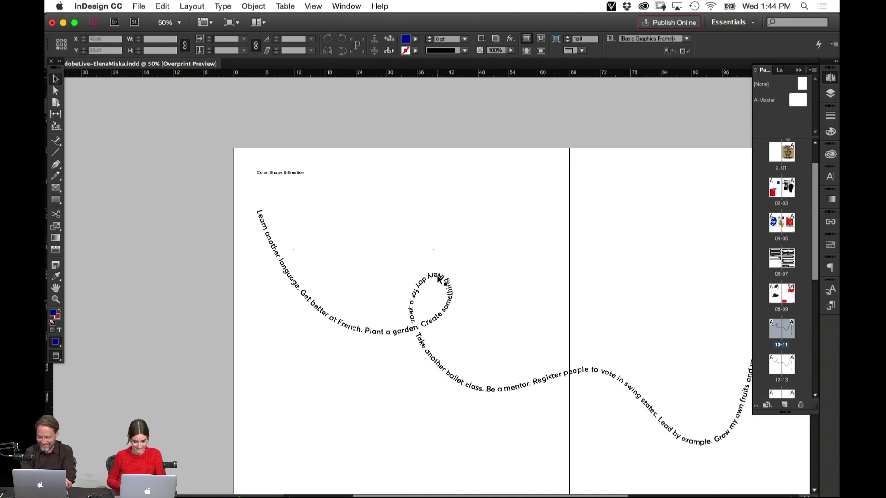
{"action": "left_click", "coordinate": [453, 282]}
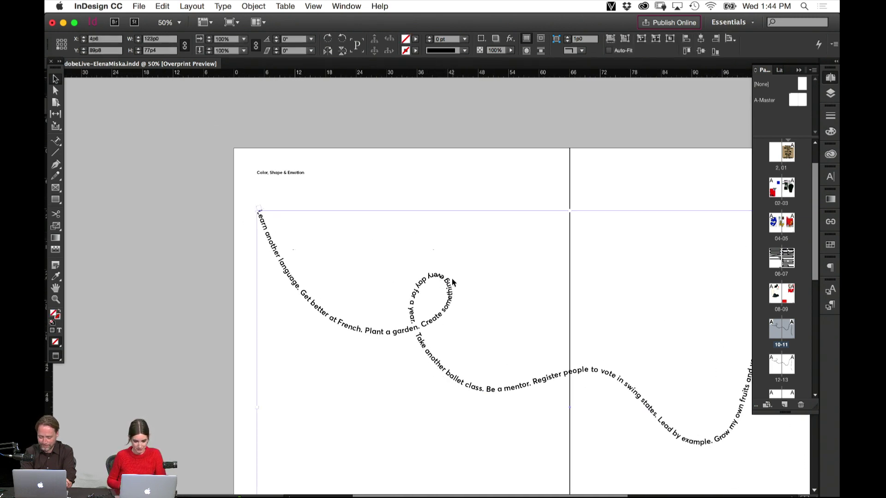
{"action": "left_click", "coordinate": [486, 196]}
{"action": "left_click_drag", "start_coordinate": [613, 412], "coordinate": [540, 246]}
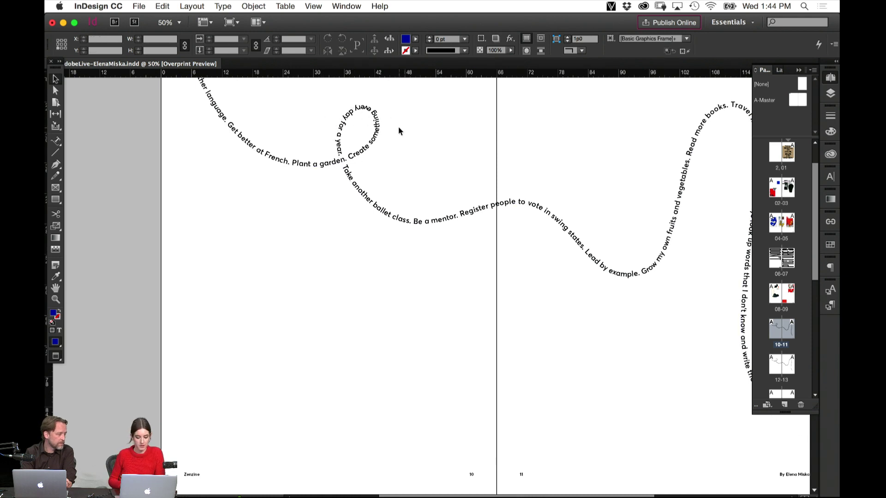
{"action": "key", "text": "z"}
{"action": "left_click_drag", "start_coordinate": [305, 91], "coordinate": [445, 198]}
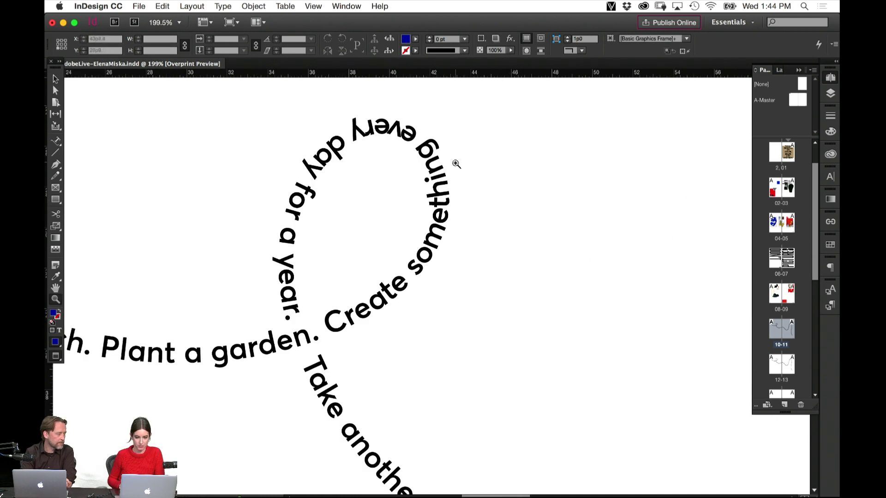
{"action": "left_click", "coordinate": [438, 223], "text": "alt"}
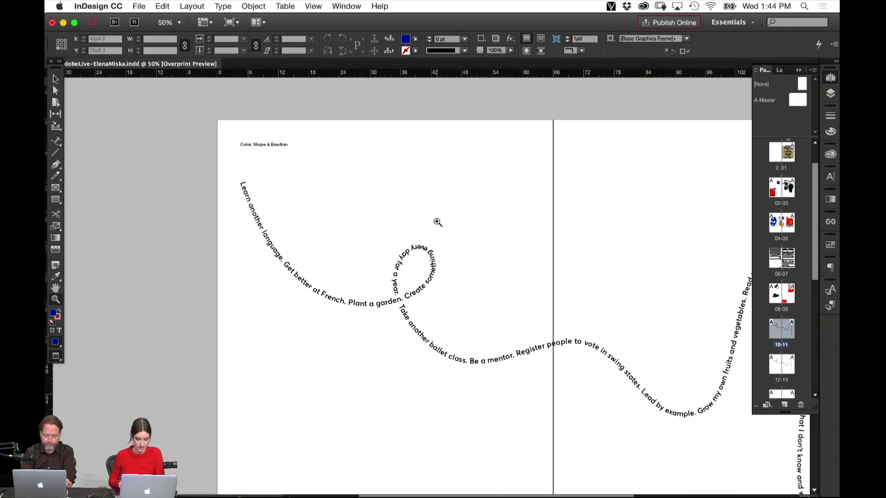
{"action": "key", "text": "space"}
{"action": "left_click_drag", "start_coordinate": [511, 327], "coordinate": [464, 284]}
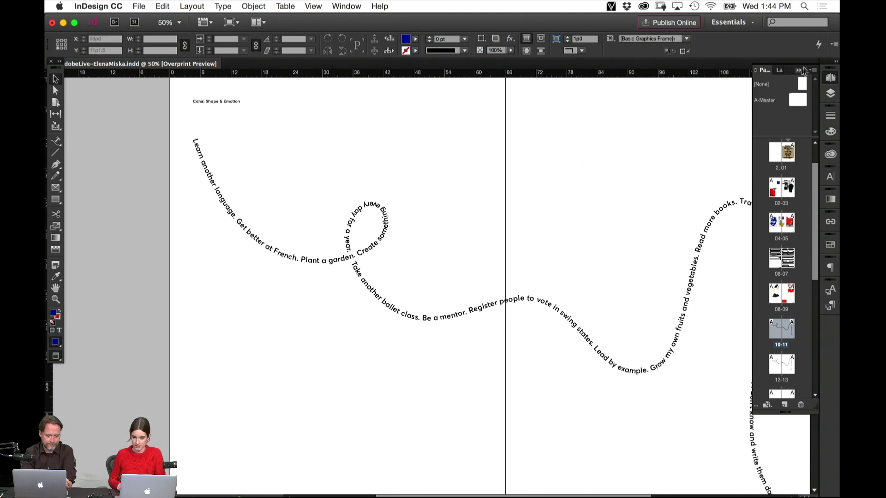
Place the image Collage-1-04.24.17.tif from the Links folder on page 10, below the start of the curved text.
{"action": "left_click", "coordinate": [802, 70]}
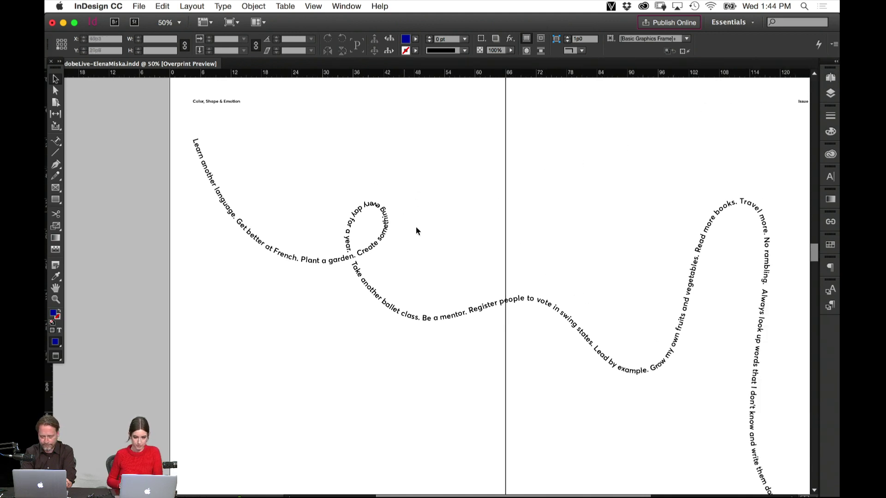
{"action": "key", "text": "super+d"}
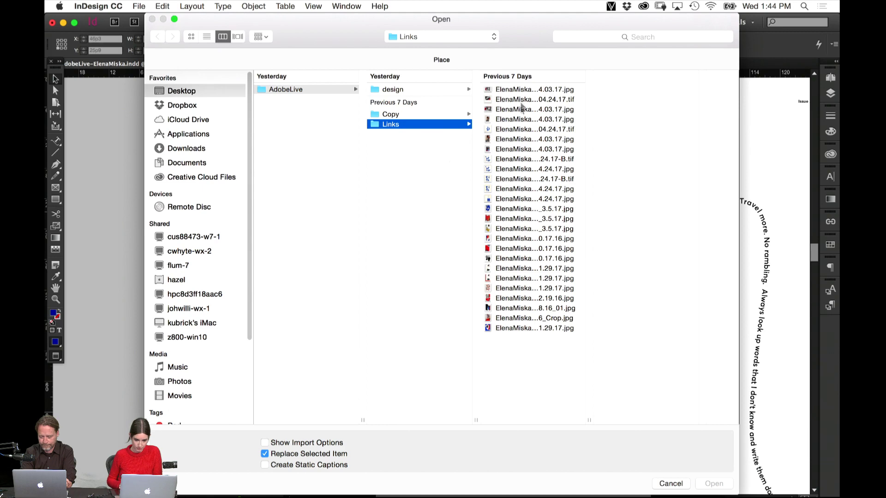
{"action": "left_click", "coordinate": [527, 90]}
{"action": "left_click", "coordinate": [527, 100]}
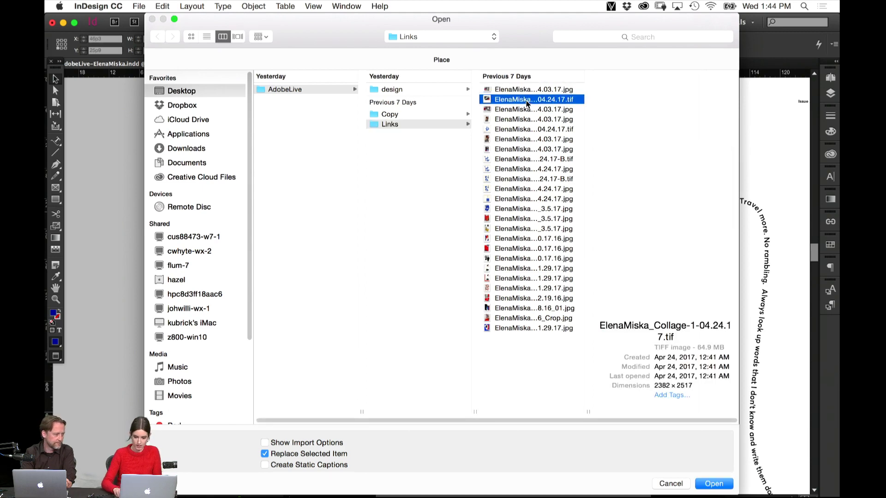
{"action": "key", "text": "Down"}
{"action": "key", "text": "Up"}
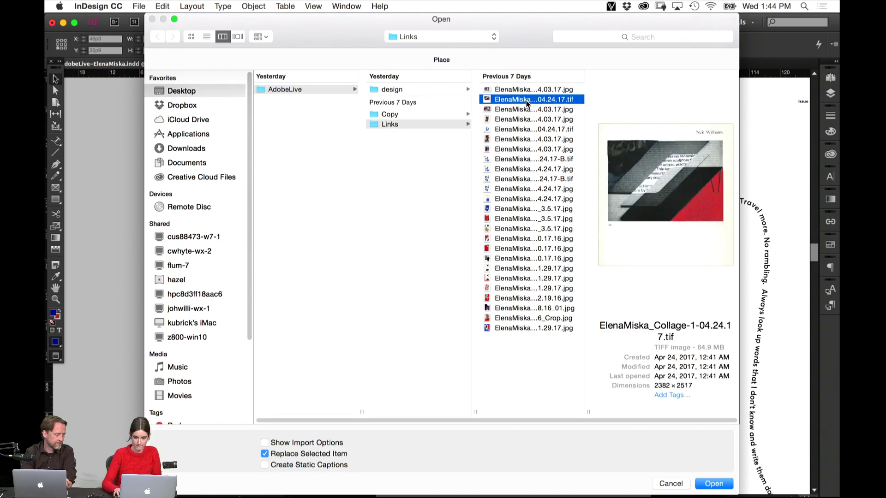
{"action": "key", "text": "Down"}
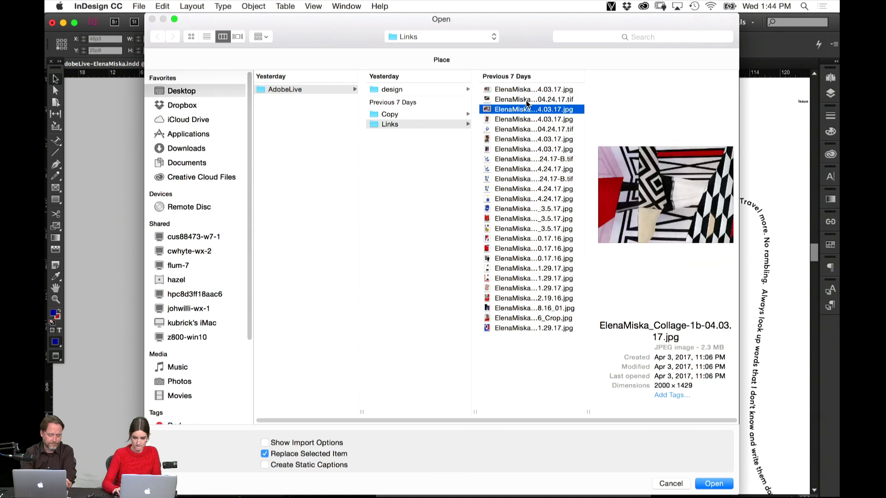
{"action": "key", "text": "Up"}
{"action": "key", "text": "Return"}
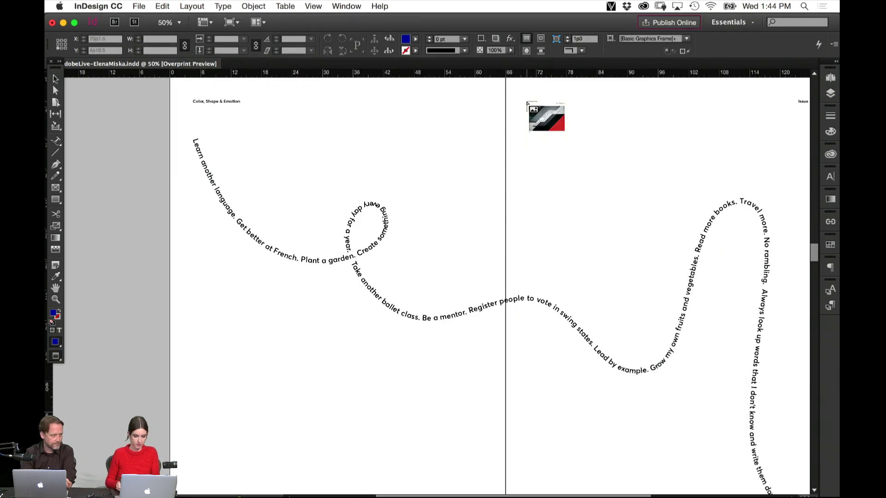
{"action": "left_click", "coordinate": [222, 294]}
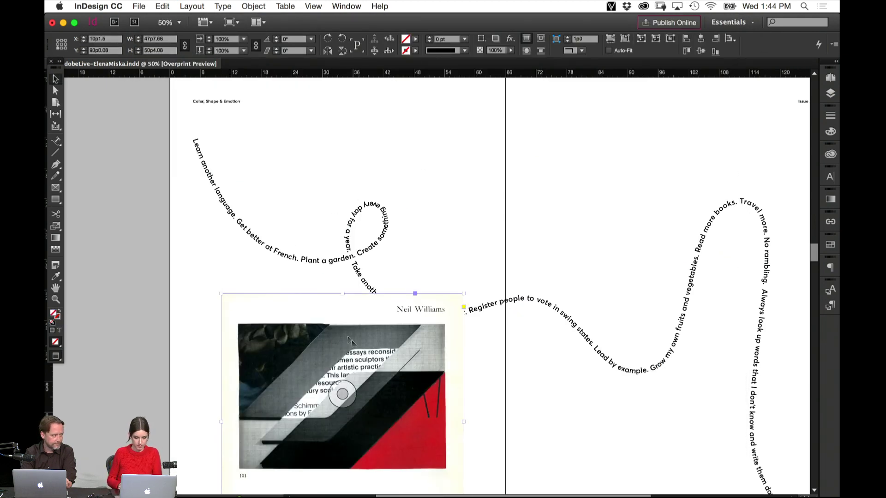
Crop the collage image's frame on page 10 along its top and right edges to remove the paper margins around the artwork.
{"action": "key", "text": "super+equal"}
{"action": "key", "text": "super+equal"}
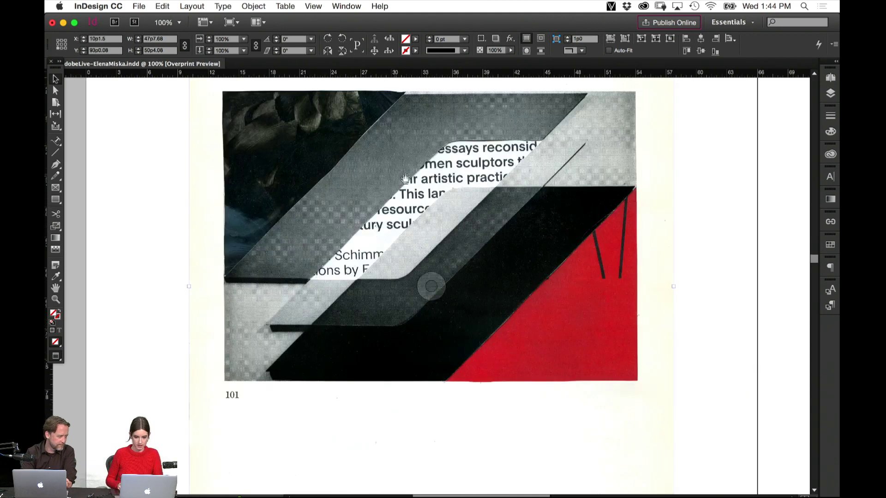
{"action": "scroll", "coordinate": [473, 84], "scroll_direction": "up", "scroll_amount": 3}
{"action": "left_click_drag", "start_coordinate": [413, 109], "coordinate": [420, 173]}
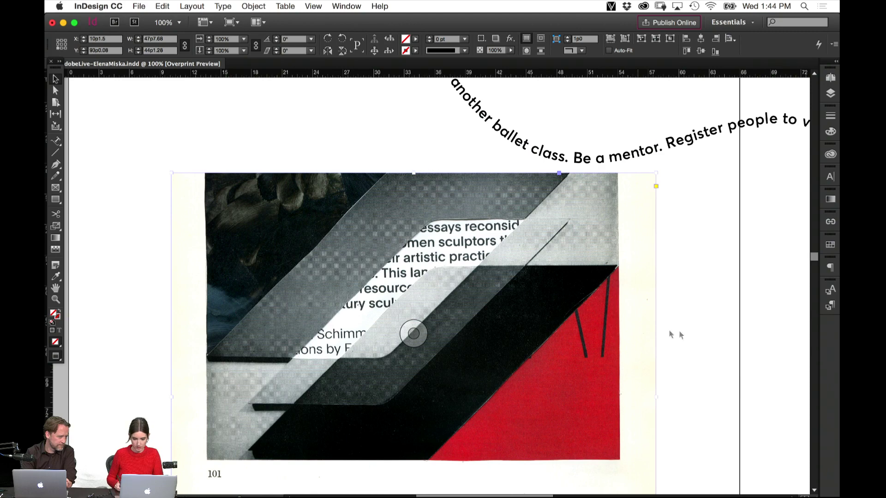
{"action": "left_click_drag", "start_coordinate": [692, 322], "coordinate": [621, 401]}
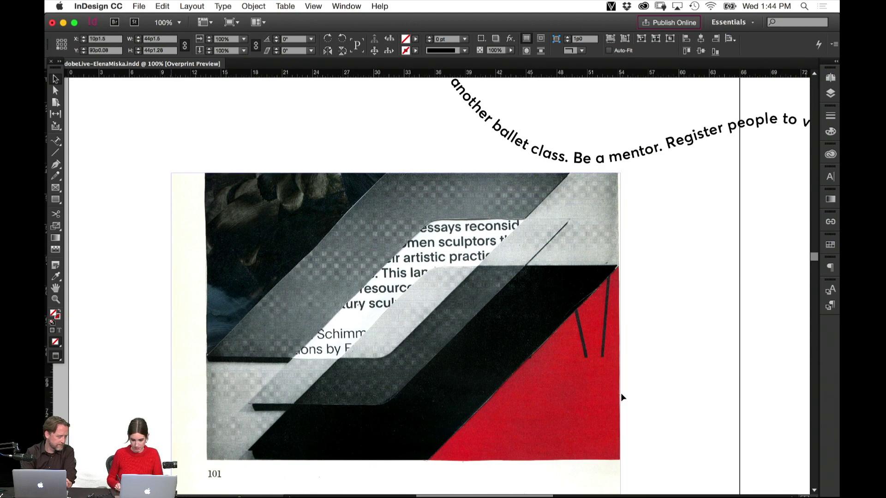
{"action": "key", "text": "super+equal"}
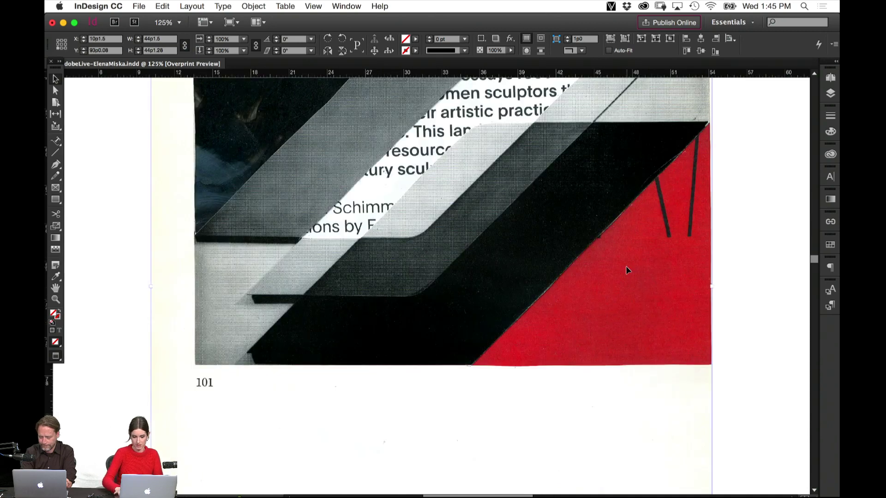
{"action": "mouse_move", "coordinate": [711, 285]}
{"action": "left_mouse_down"}
{"action": "mouse_move", "coordinate": [728, 285]}
{"action": "mouse_move", "coordinate": [708, 286]}
{"action": "left_mouse_up"}
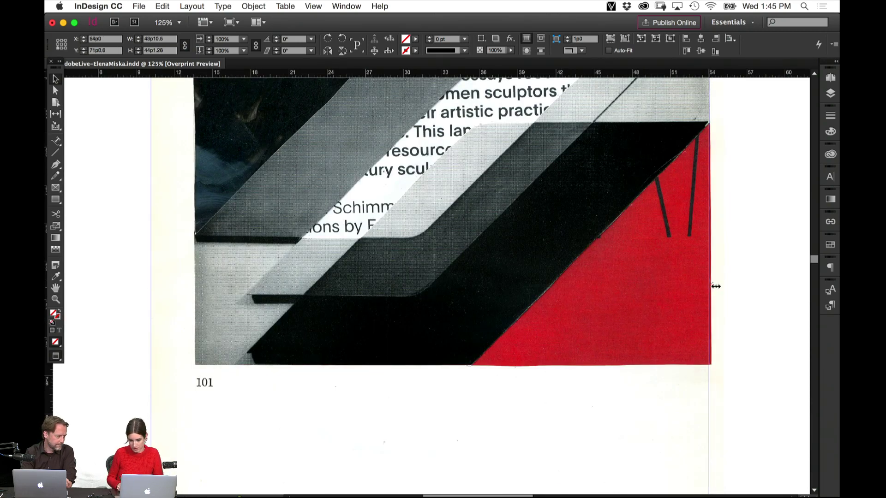
Crop the collage frame's left and bottom edges to the artwork, leaving it about 40p4 wide and 28p2 high, and deselect it.
{"action": "scroll", "coordinate": [268, 244], "scroll_direction": "left", "scroll_amount": 6}
{"action": "scroll", "coordinate": [267, 245], "scroll_direction": "up", "scroll_amount": 3}
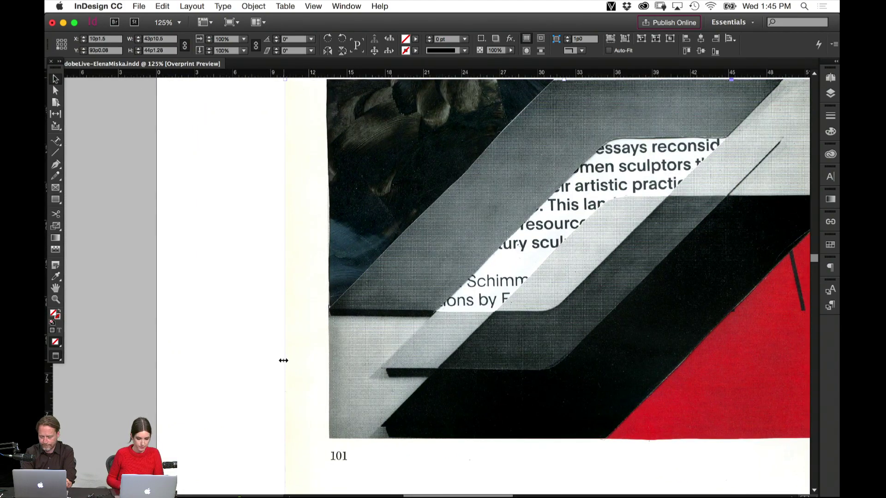
{"action": "left_click_drag", "start_coordinate": [285, 361], "coordinate": [329, 366]}
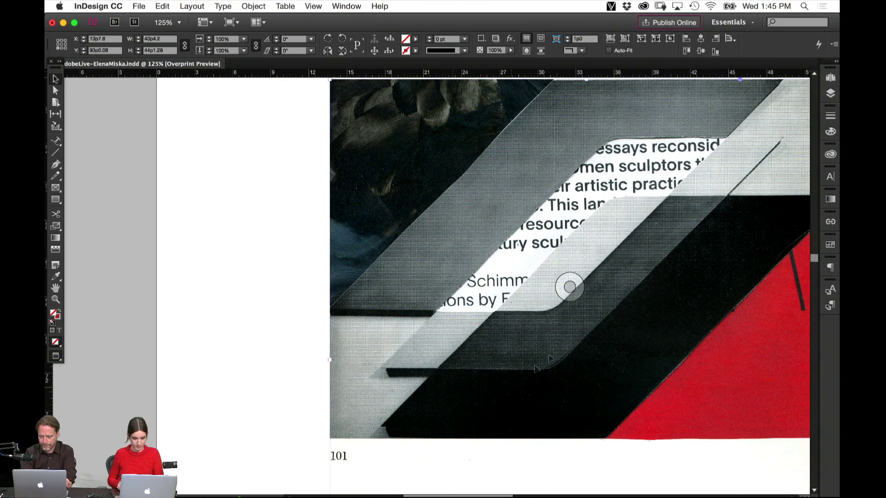
{"action": "left_click_drag", "start_coordinate": [585, 291], "coordinate": [498, 154]}
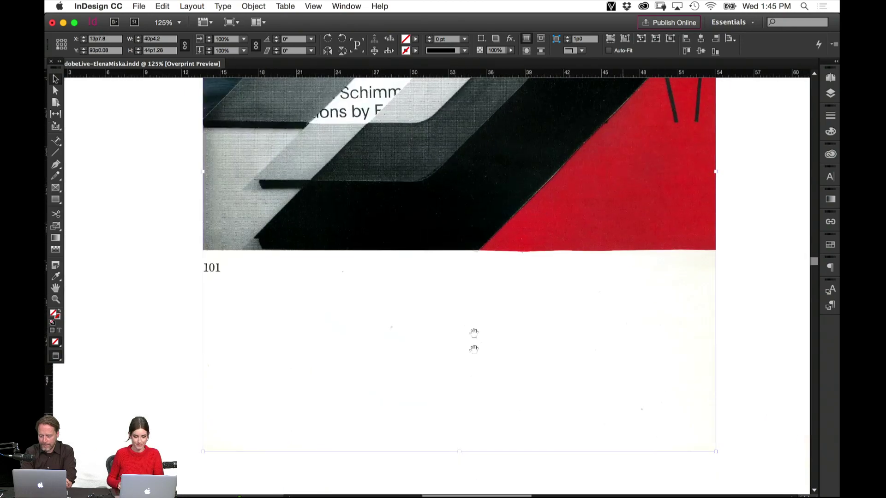
{"action": "left_click_drag", "start_coordinate": [457, 259], "coordinate": [460, 247]}
{"action": "left_click", "coordinate": [448, 306]}
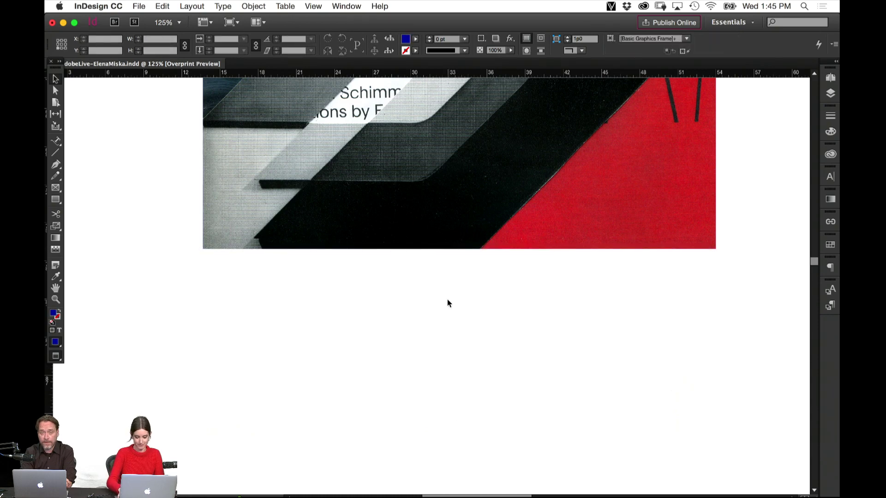
Show the guides and move the cropped collage into the lower-left corner of page 10, aligned to the left and bottom margins.
{"action": "key", "text": "super+minus"}
{"action": "key", "text": "super+minus"}
{"action": "key", "text": "super+minus"}
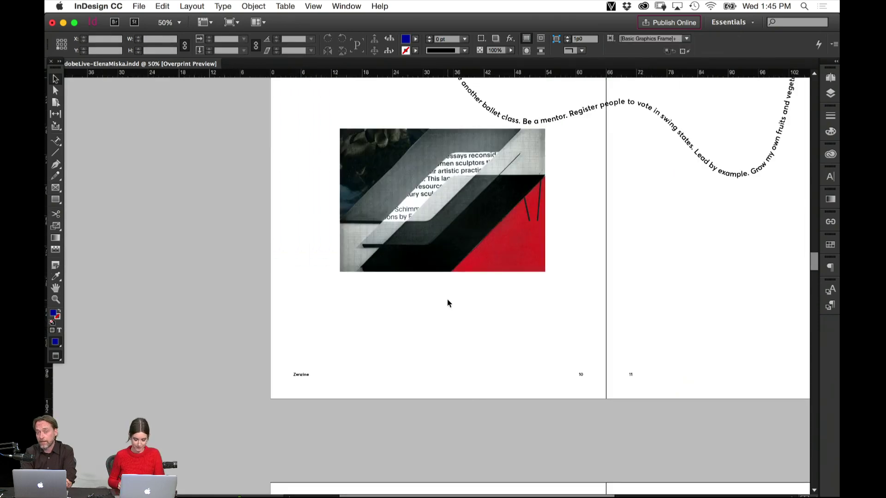
{"action": "key", "text": "w"}
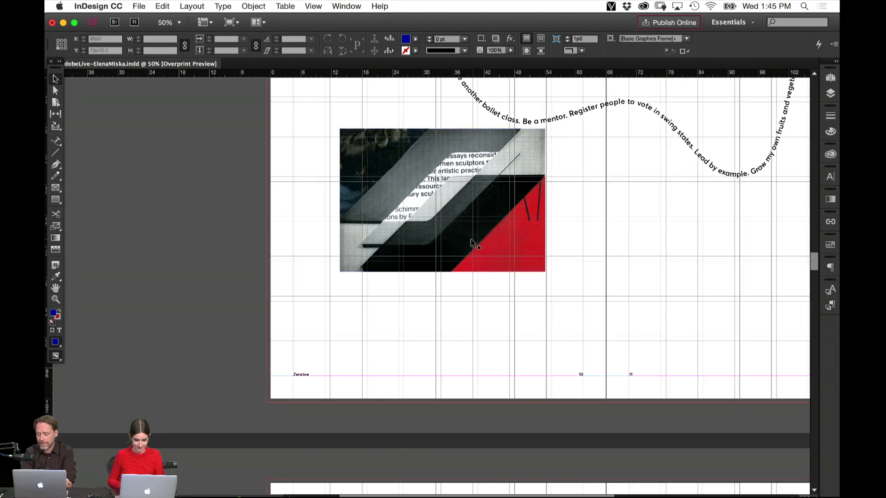
{"action": "left_click_drag", "start_coordinate": [471, 242], "coordinate": [418, 340]}
{"action": "key", "text": "super+equal"}
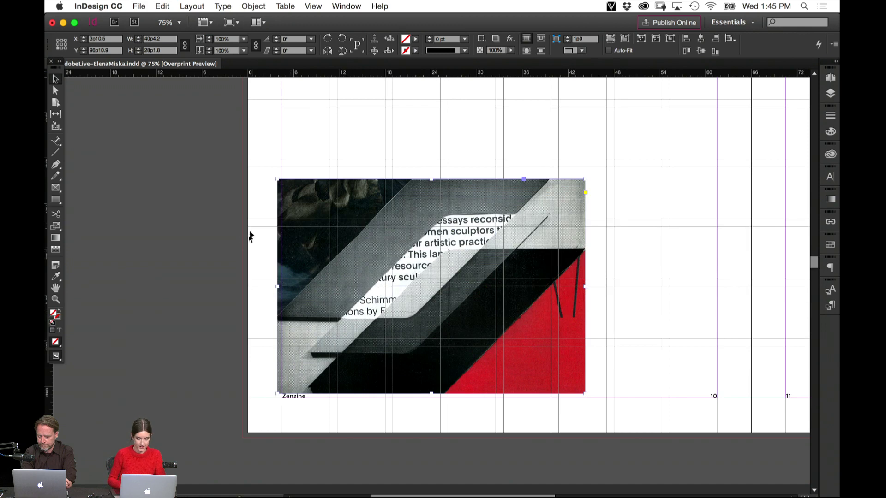
{"action": "left_click_drag", "start_coordinate": [302, 272], "coordinate": [313, 272]}
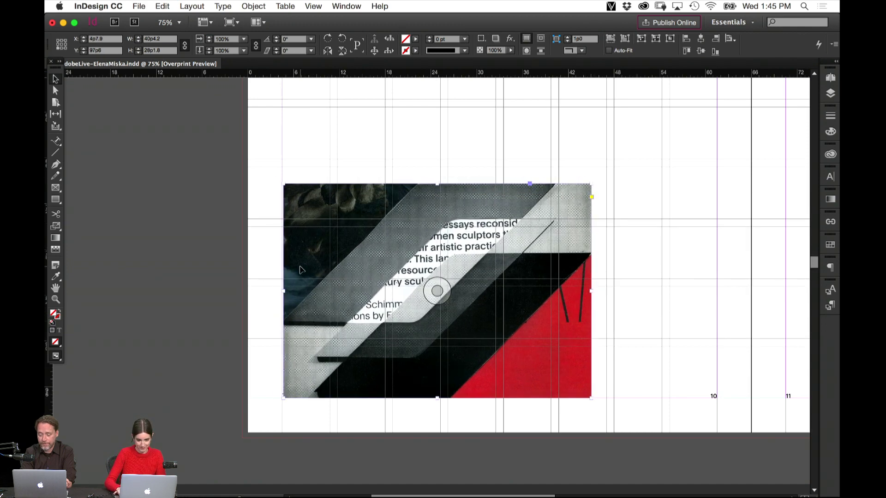
{"action": "key", "text": "Left"}
{"action": "key", "text": "Left"}
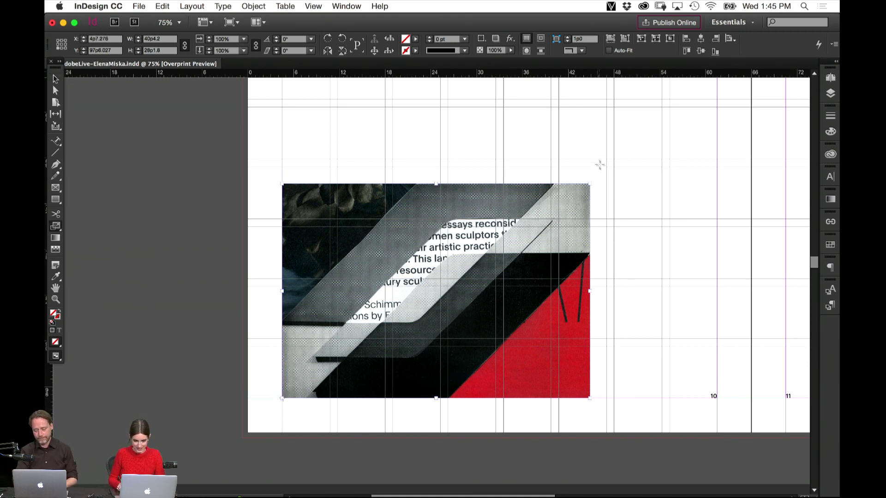
Scale the collage down proportionally from its lower-left corner to about 38p2 wide, hide the guides, and deselect it to view the spread.
{"action": "left_click_drag", "start_coordinate": [612, 158], "coordinate": [597, 178]}
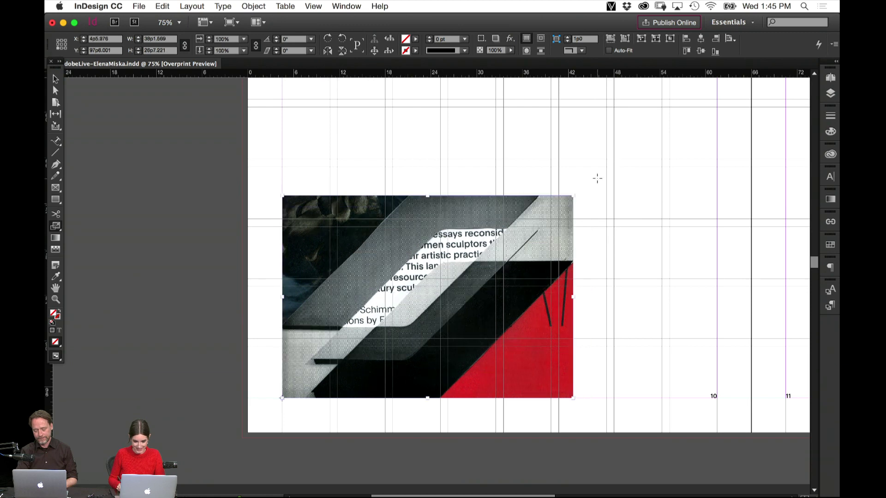
{"action": "key", "text": "w"}
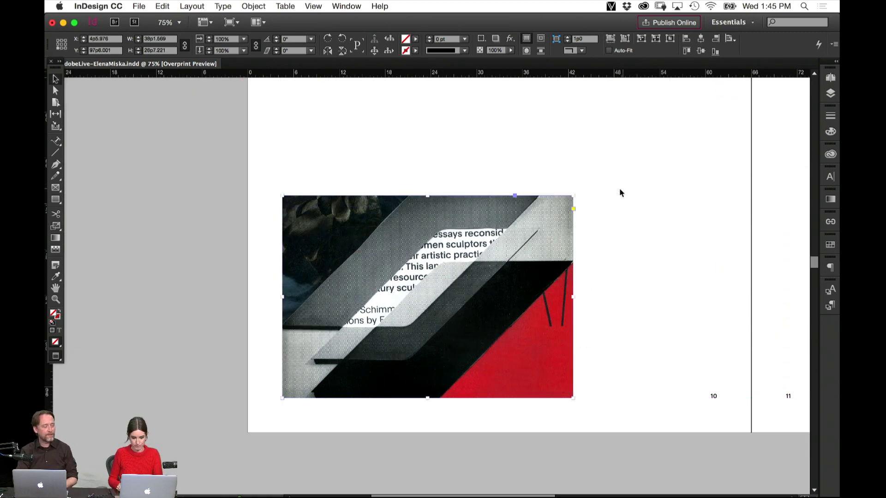
{"action": "left_click", "coordinate": [611, 185]}
{"action": "key", "text": "super+minus"}
{"action": "key", "text": "super+minus"}
{"action": "key", "text": "super+minus"}
{"action": "key", "text": "super+minus"}
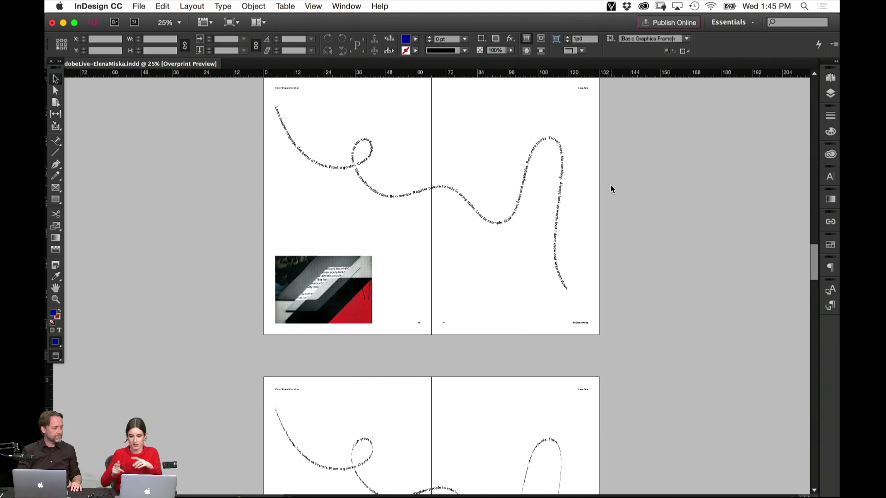
Insert a blank spread, pages 12-13, directly after pages 10-11.
{"action": "left_click", "coordinate": [831, 78]}
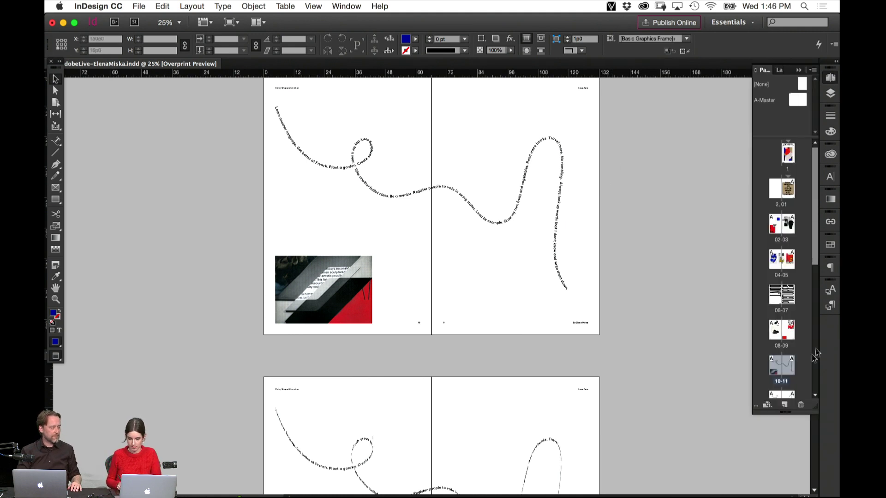
{"action": "left_click", "coordinate": [787, 405]}
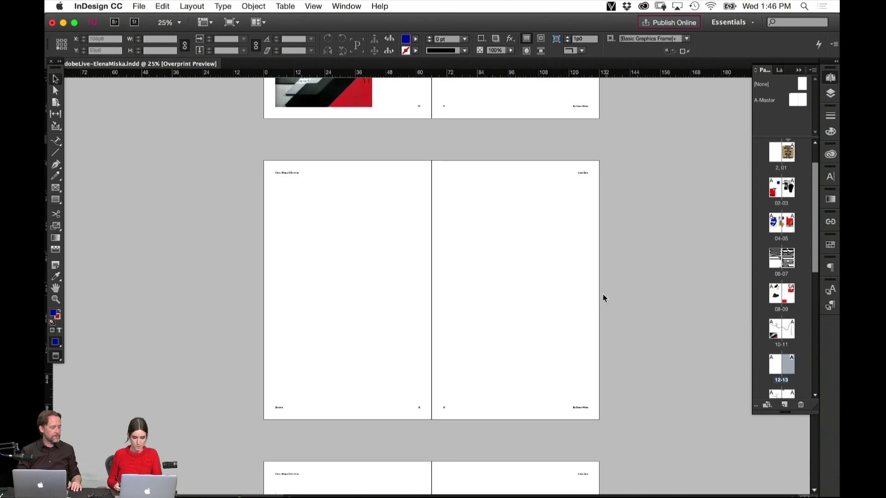
{"action": "left_click_drag", "start_coordinate": [60, 196], "coordinate": [92, 210]}
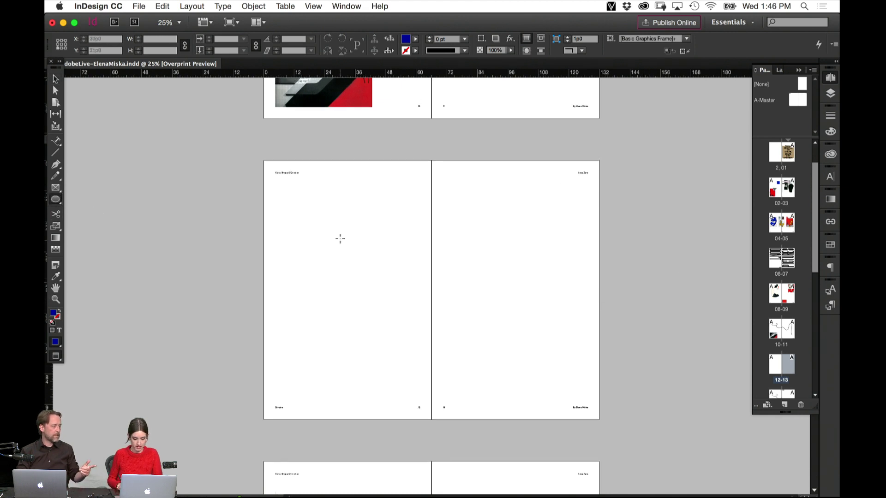
{"action": "left_click_drag", "start_coordinate": [329, 228], "coordinate": [371, 306]}
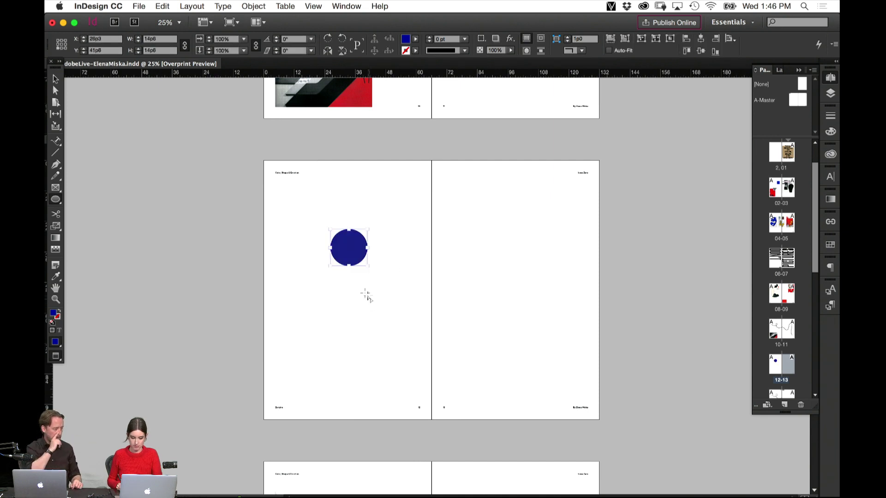
{"action": "key", "text": "super+z"}
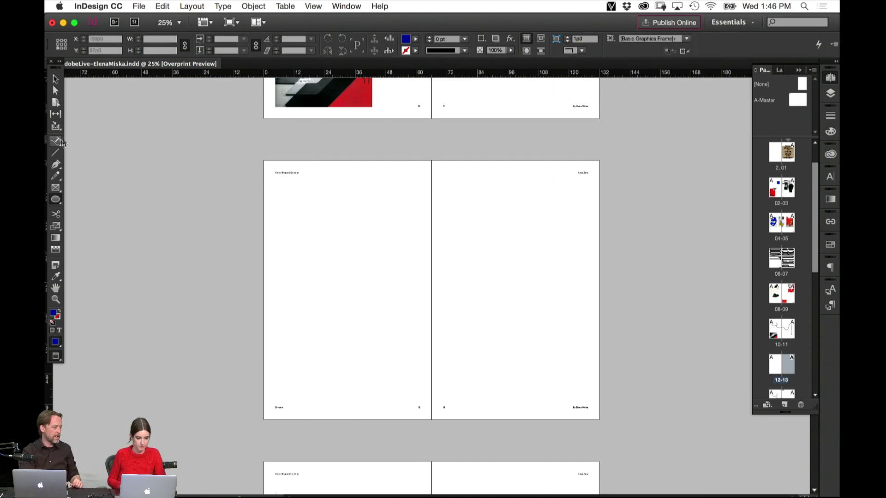
Draw an open S-shaped Pen path about 91p8 wide and 23p7 high across pages 12-13, and swap its fill and stroke.
{"action": "left_click", "coordinate": [57, 164]}
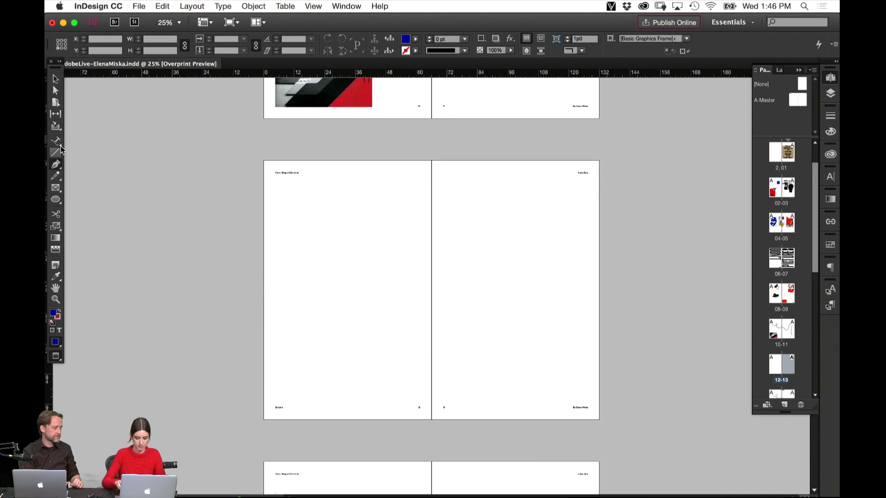
{"action": "key", "text": "super+equal"}
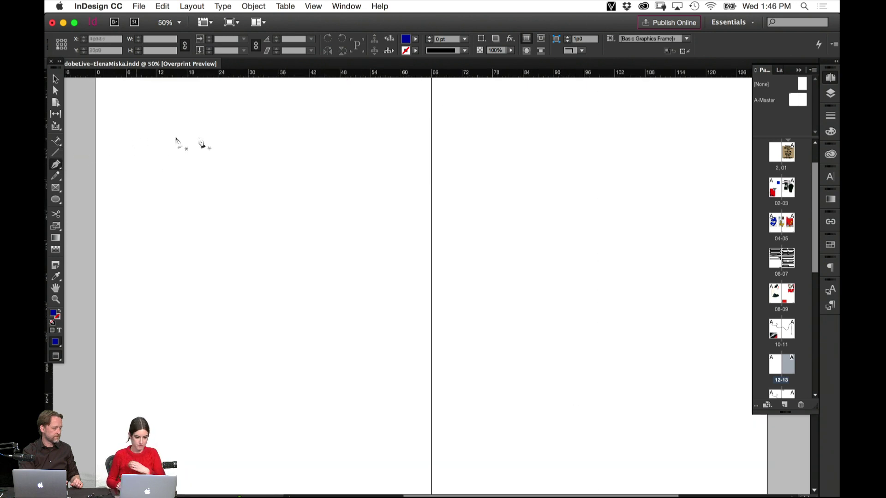
{"action": "left_click", "coordinate": [196, 183]}
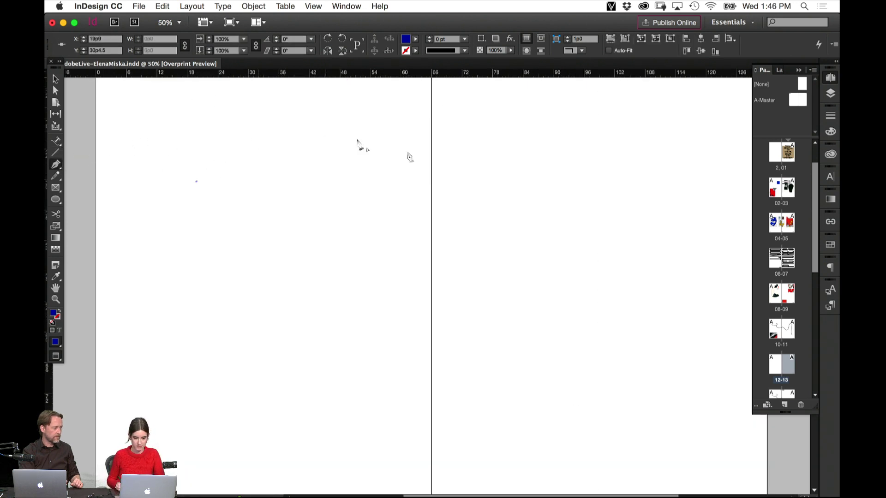
{"action": "left_click_drag", "start_coordinate": [552, 181], "coordinate": [668, 327]}
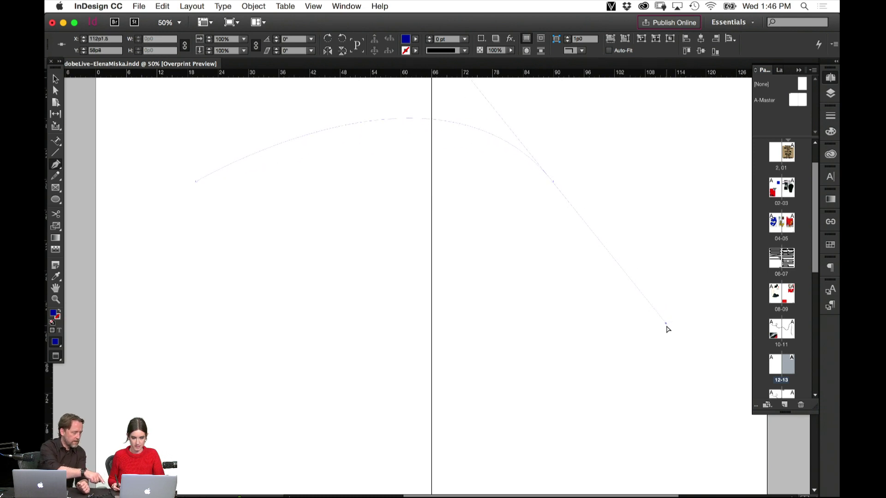
{"action": "key", "text": "super+z"}
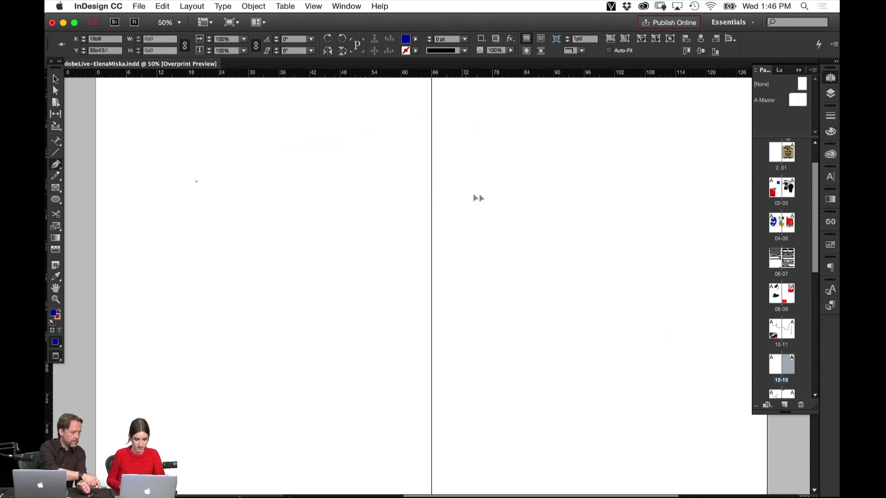
{"action": "left_click_drag", "start_coordinate": [466, 194], "coordinate": [589, 314]}
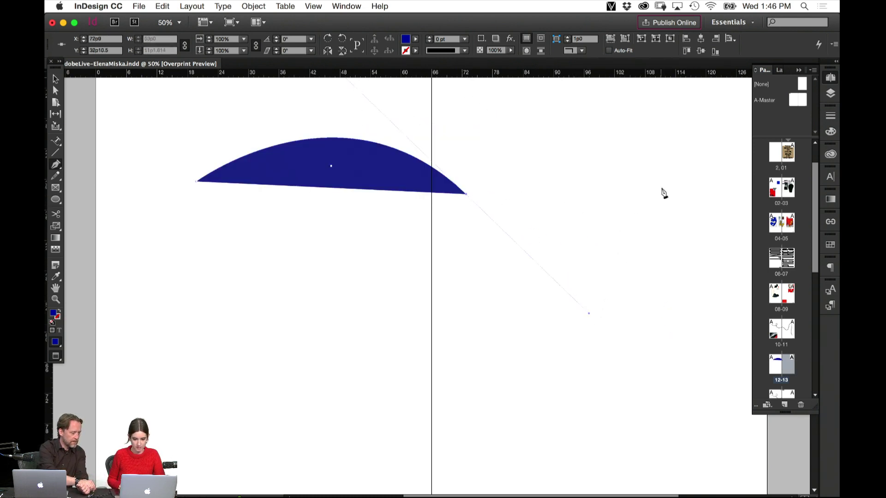
{"action": "left_click_drag", "start_coordinate": [663, 197], "coordinate": [659, 144]}
{"action": "key", "text": "v"}
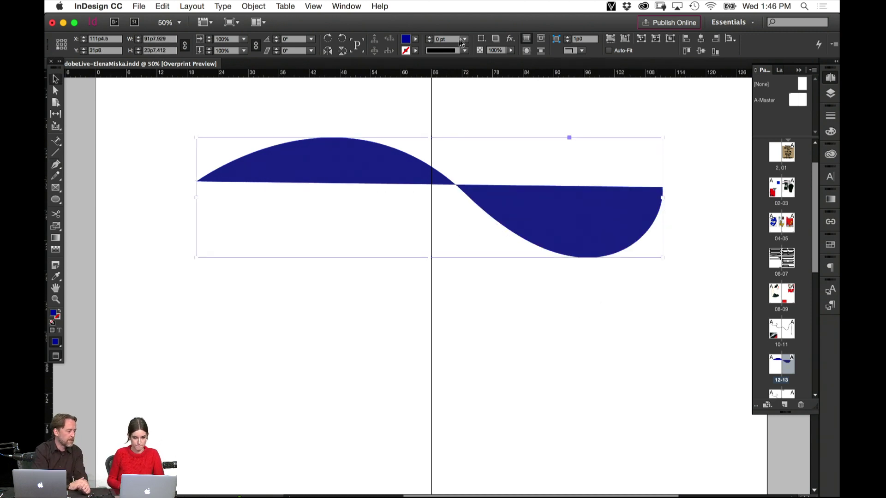
{"action": "left_click", "coordinate": [60, 314]}
{"action": "left_click", "coordinate": [126, 317]}
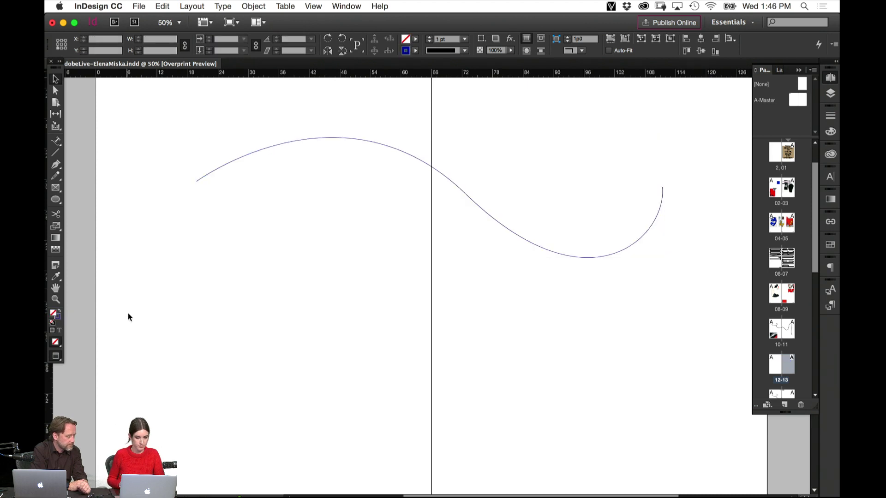
Add the text "Lorem ipsum" along the S-shaped curve on pages 12-13 with the Type on a Path tool at 24 pt.
{"action": "left_click", "coordinate": [56, 141]}
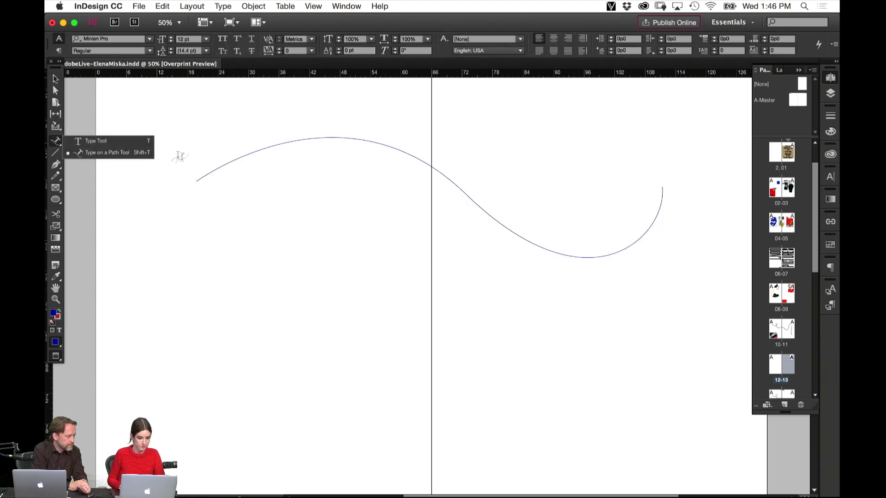
{"action": "left_click", "coordinate": [109, 151]}
{"action": "left_click", "coordinate": [199, 179]}
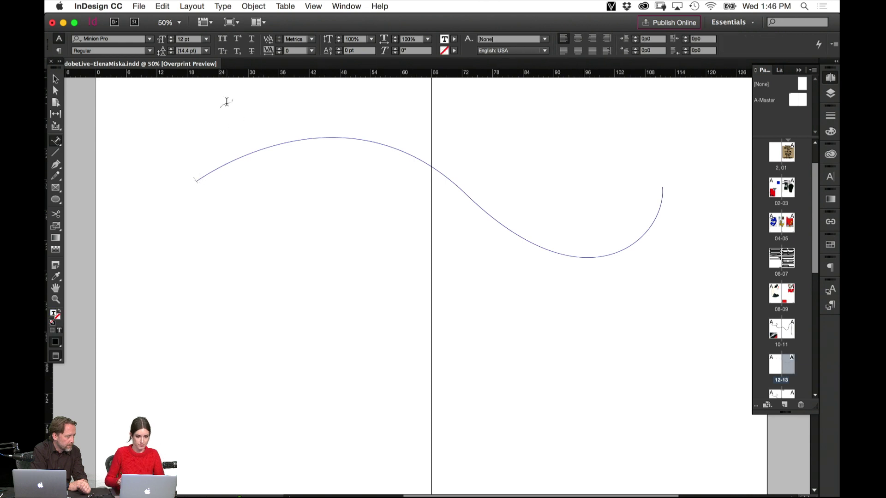
{"action": "left_click", "coordinate": [206, 39]}
{"action": "left_click", "coordinate": [209, 145]}
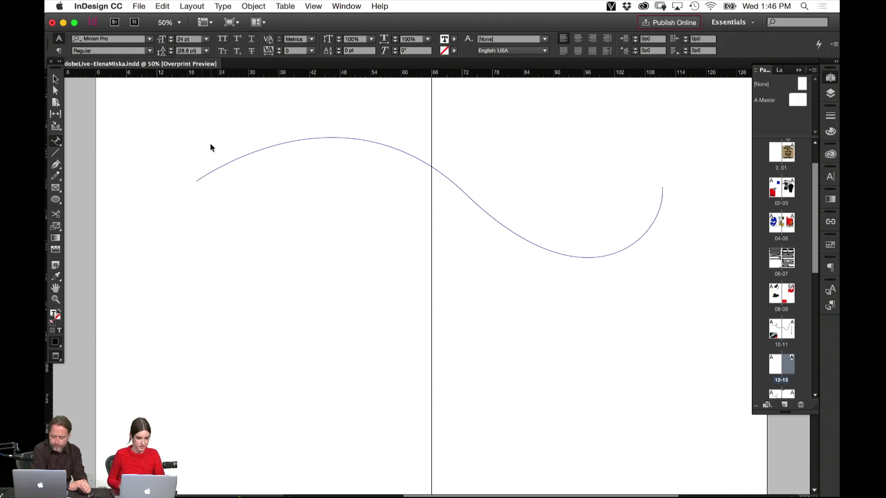
{"action": "type", "text": "L"}
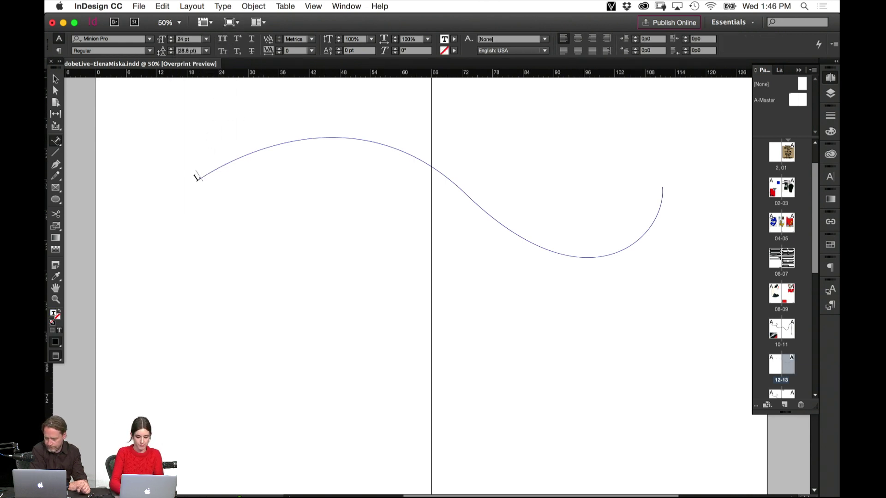
{"action": "type", "text": "orem ipsum"}
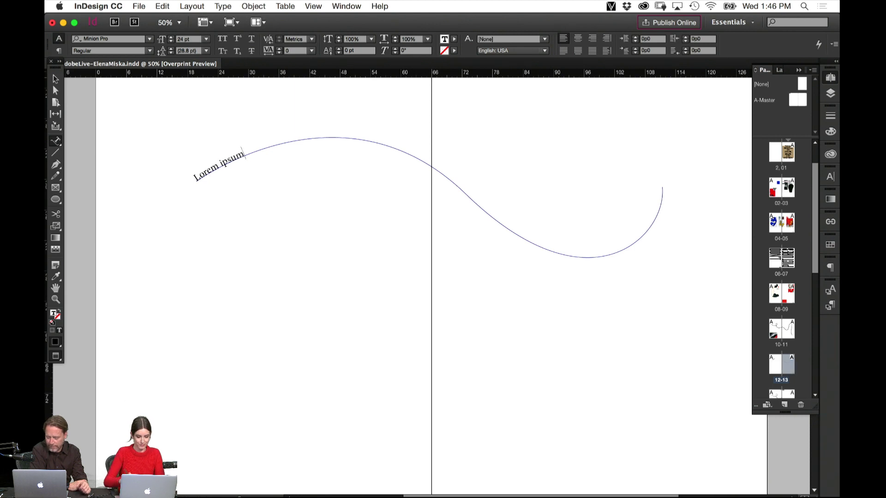
Set all the text on the S-shaped curve to Averta Semibold with a tracking of 25.
{"action": "key", "text": "super+a"}
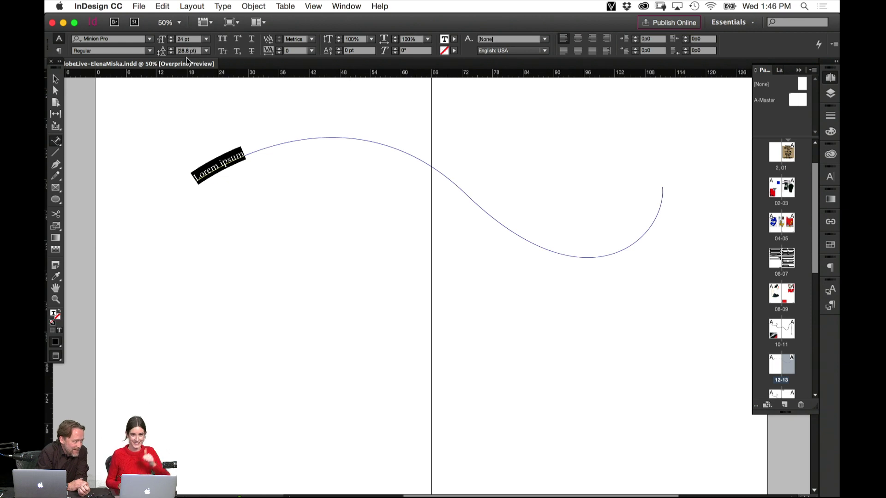
{"action": "key", "text": "super+6"}
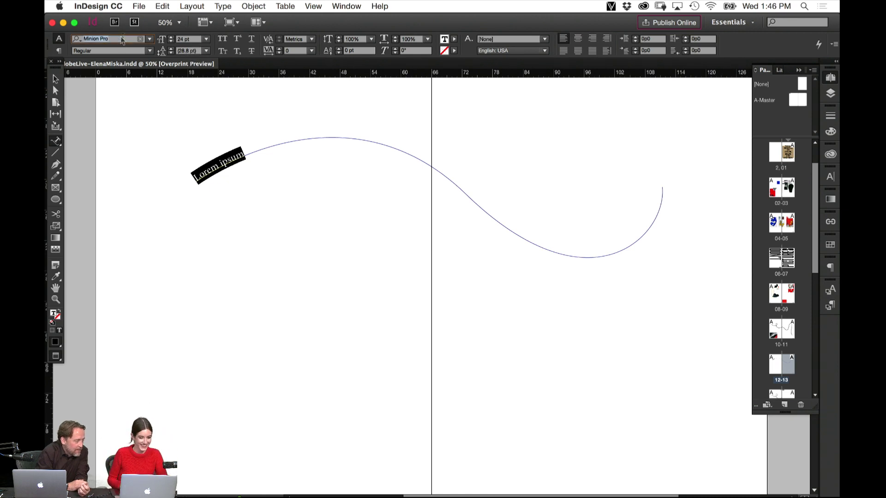
{"action": "type", "text": "averta"}
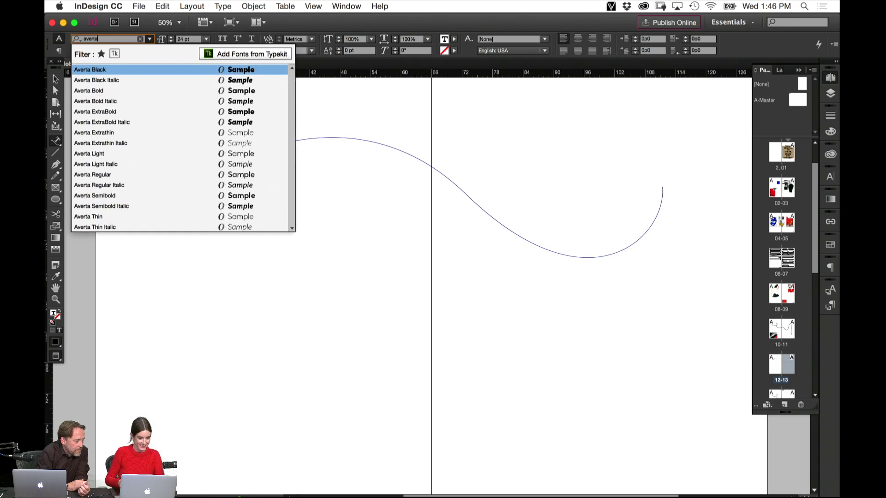
{"action": "key", "text": "Down"}
{"action": "key", "text": "Down"}
{"action": "key", "text": "Down"}
{"action": "key", "text": "Down"}
{"action": "key", "text": "Down"}
{"action": "key", "text": "Down"}
{"action": "key", "text": "Down"}
{"action": "key", "text": "Down"}
{"action": "key", "text": "Down"}
{"action": "key", "text": "Down"}
{"action": "key", "text": "Down"}
{"action": "key", "text": "Down"}
{"action": "key", "text": "Return"}
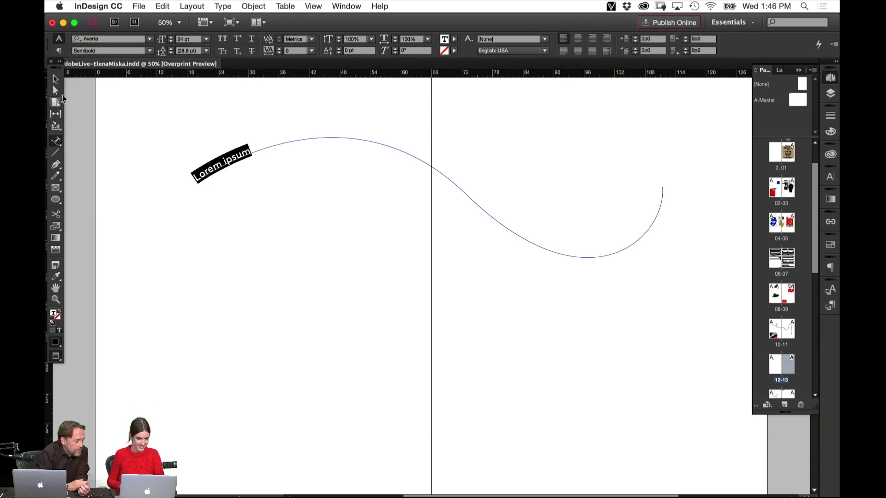
{"action": "left_click", "coordinate": [312, 50]}
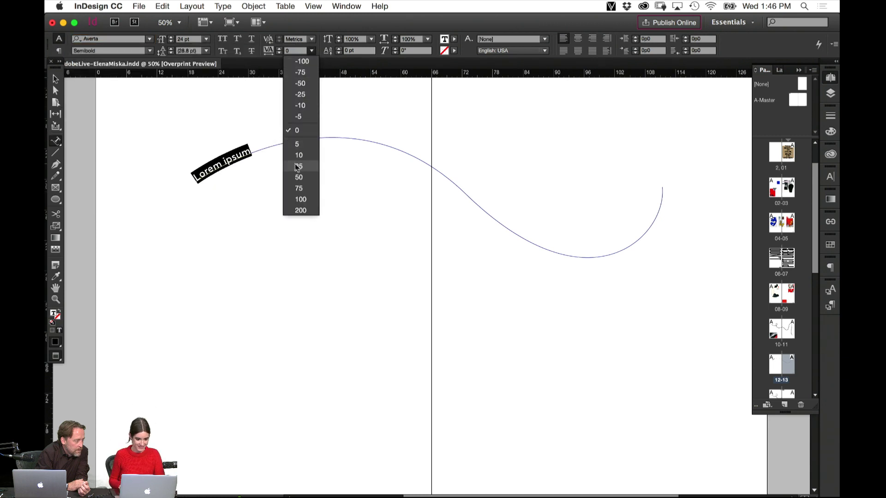
{"action": "left_click", "coordinate": [299, 166]}
{"action": "left_click", "coordinate": [54, 79]}
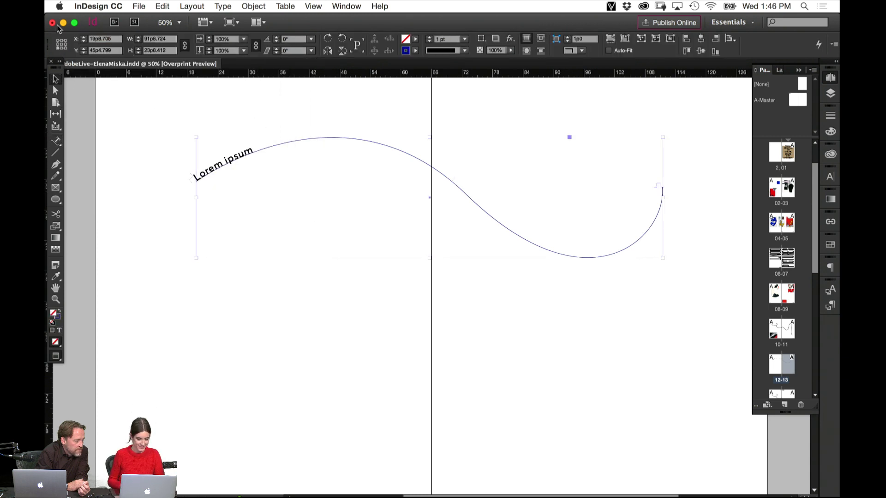
Copy the "Lorem ipsum" text on the curve and paste it repeatedly after itself to fill the path.
{"action": "double_click", "coordinate": [252, 155]}
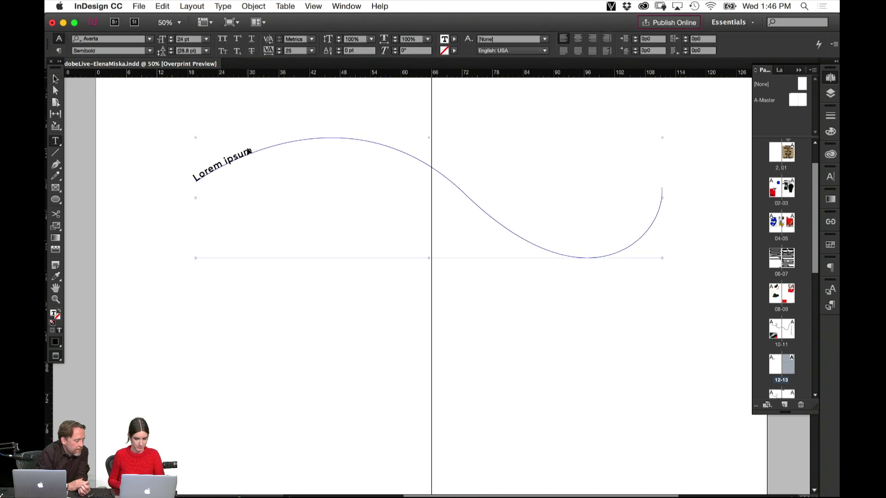
{"action": "key", "text": "cmd+a"}
{"action": "key", "text": "cmd+c"}
{"action": "key", "text": "Right"}
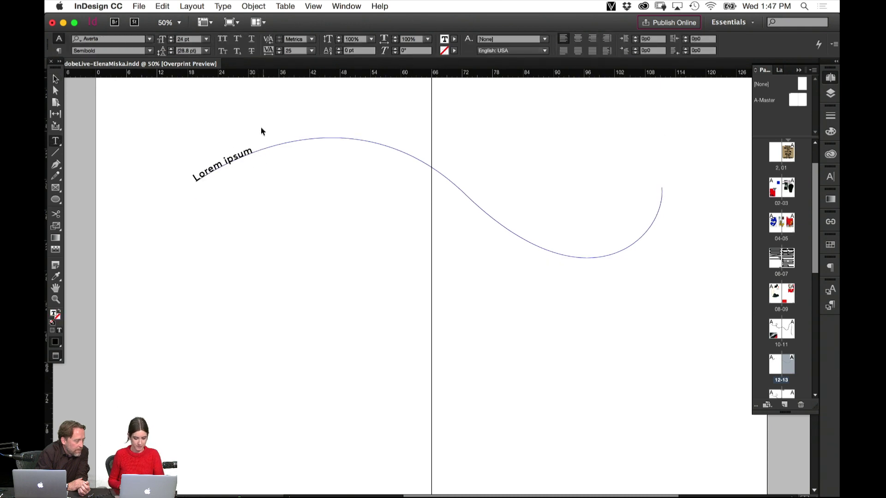
{"action": "key", "text": "cmd+v"}
{"action": "key", "text": "cmd+v"}
{"action": "key", "text": "cmd+v"}
{"action": "key", "text": "cmd+v"}
{"action": "key", "text": "cmd+v"}
{"action": "key", "text": "cmd+v"}
{"action": "key", "text": "cmd+v"}
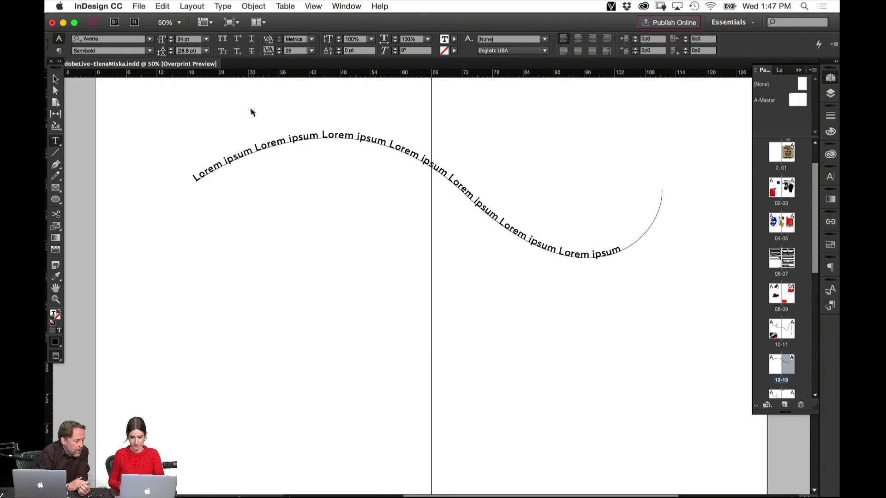
Apply the Gravity effect to the text on the path, trying the Flip option but leaving it off.
{"action": "left_click_drag", "start_coordinate": [56, 144], "coordinate": [78, 152]}
{"action": "double_click", "coordinate": [56, 141]}
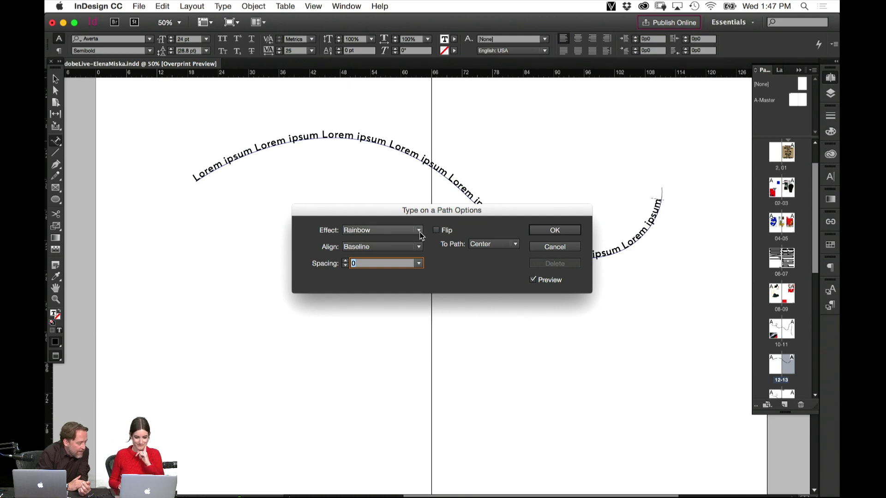
{"action": "left_click", "coordinate": [419, 232]}
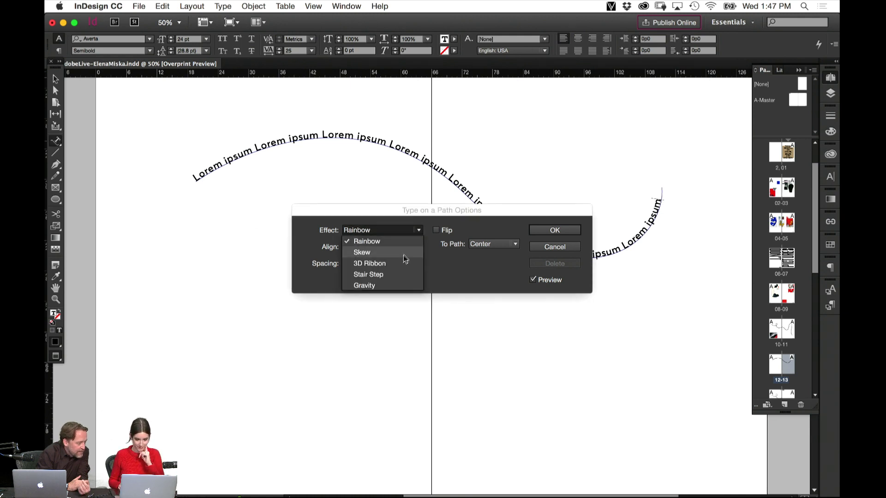
{"action": "left_click", "coordinate": [396, 286]}
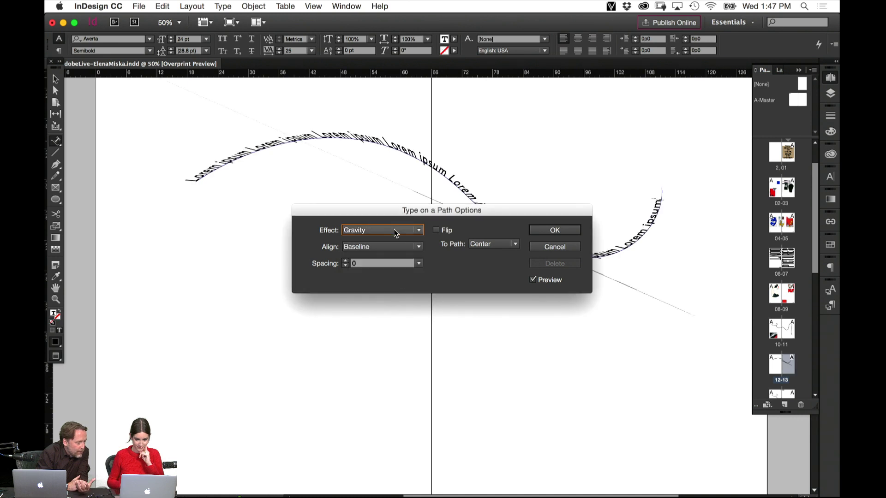
{"action": "left_click_drag", "start_coordinate": [482, 210], "coordinate": [471, 338]}
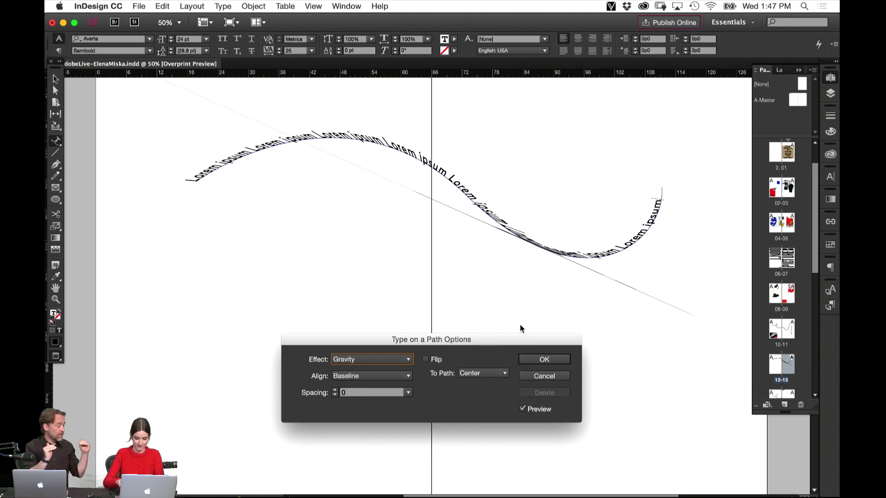
{"action": "left_click", "coordinate": [432, 361]}
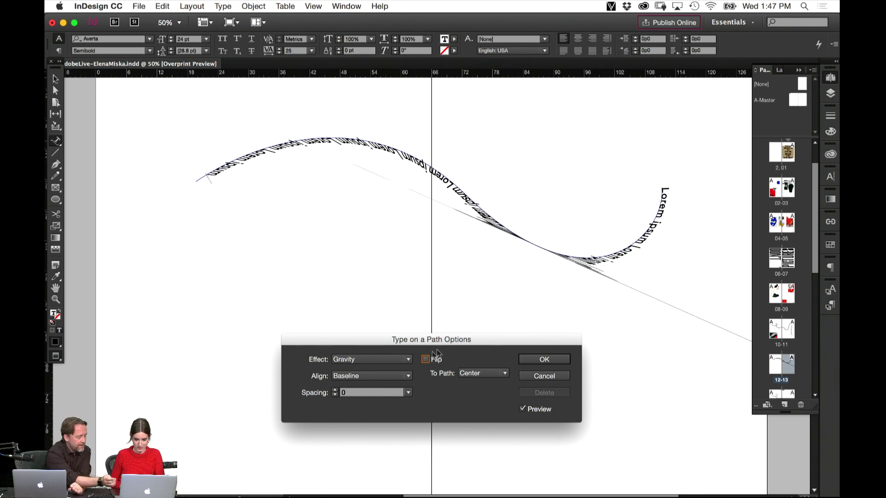
{"action": "left_click", "coordinate": [436, 359]}
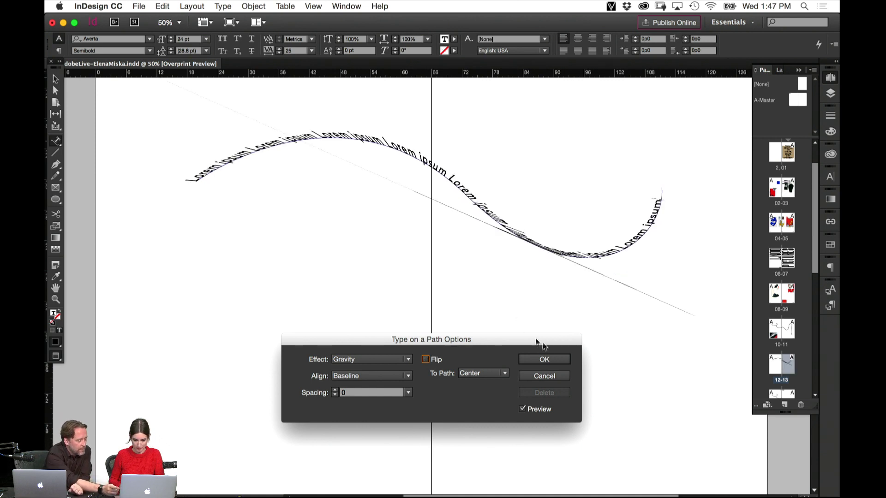
{"action": "left_click", "coordinate": [552, 358]}
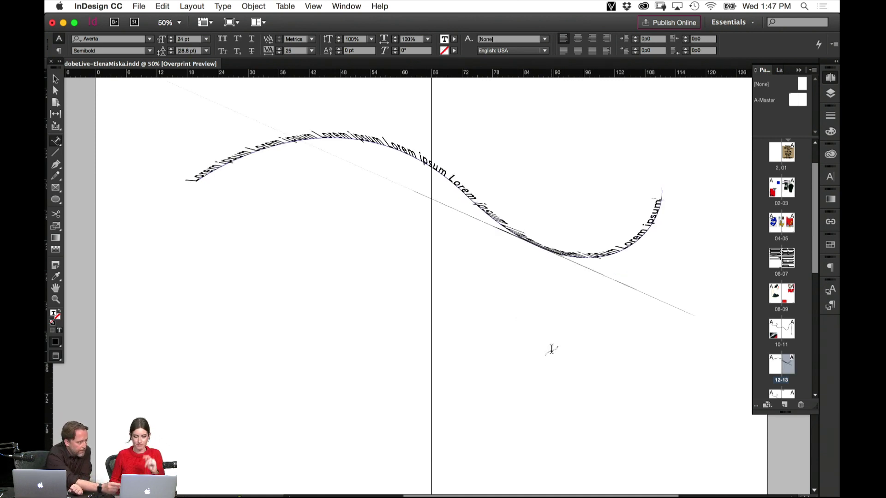
Extend the S-shaped path from its page 13 end with two Pen curve segments, to about 104p3 wide and 51p5 high overall.
{"action": "key", "text": "Escape"}
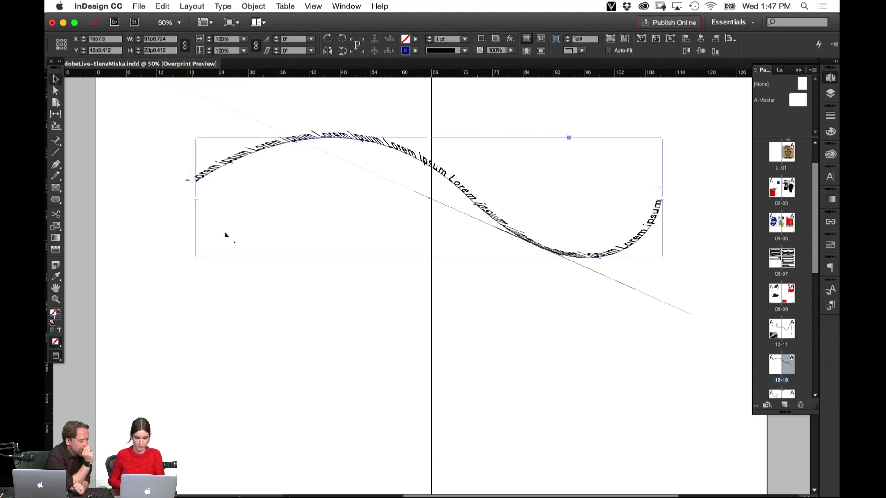
{"action": "left_click", "coordinate": [244, 217]}
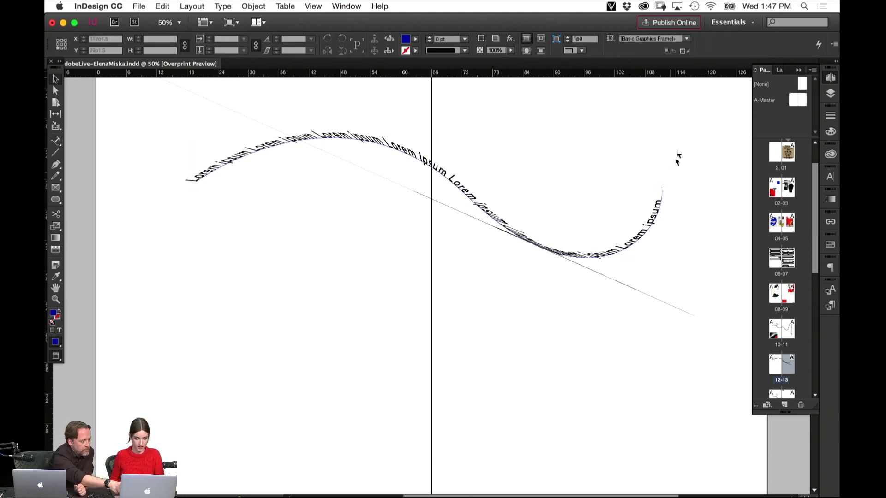
{"action": "left_click", "coordinate": [56, 164]}
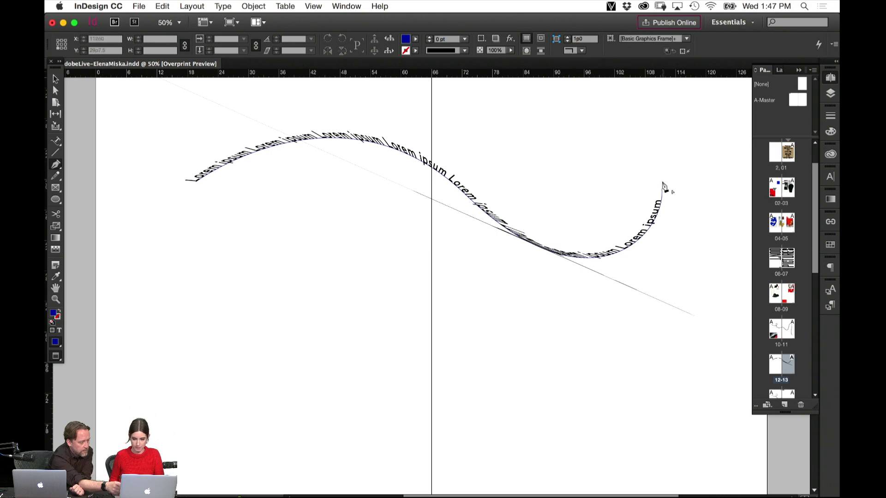
{"action": "left_click_drag", "start_coordinate": [663, 192], "coordinate": [442, 136]}
{"action": "left_click_drag", "start_coordinate": [490, 213], "coordinate": [466, 324]}
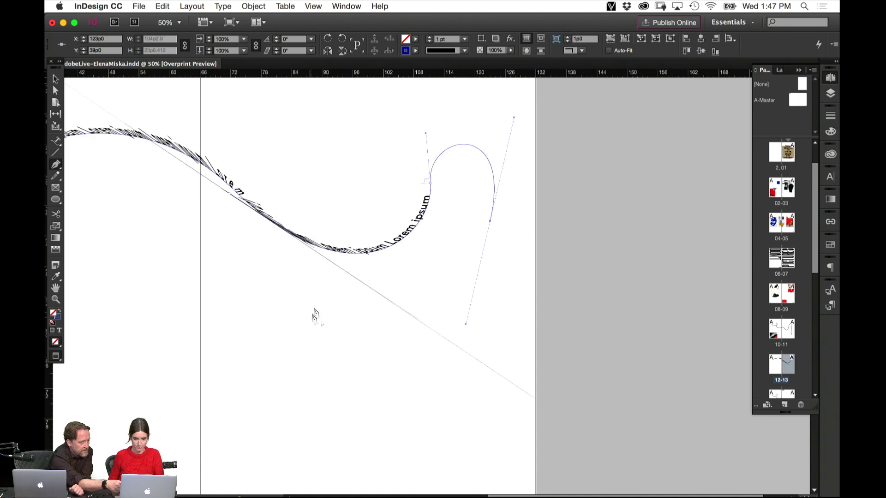
{"action": "left_click_drag", "start_coordinate": [345, 395], "coordinate": [377, 470]}
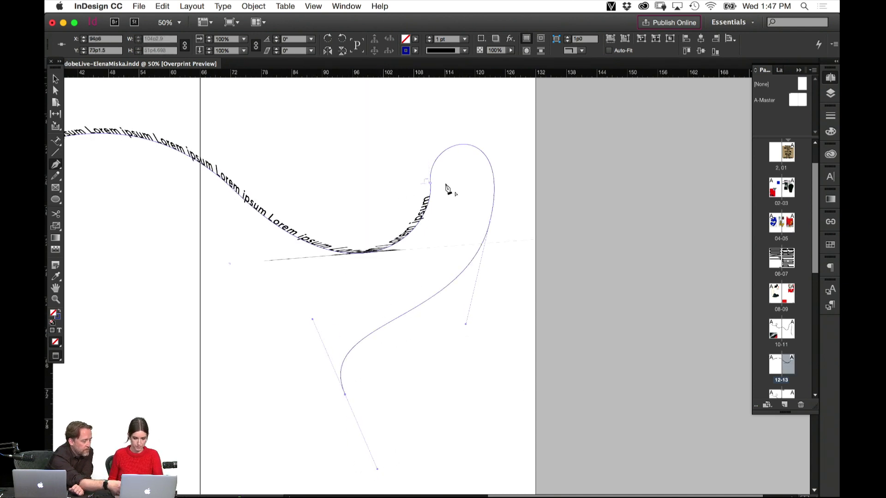
{"action": "key", "text": "v"}
{"action": "left_click", "coordinate": [507, 231]}
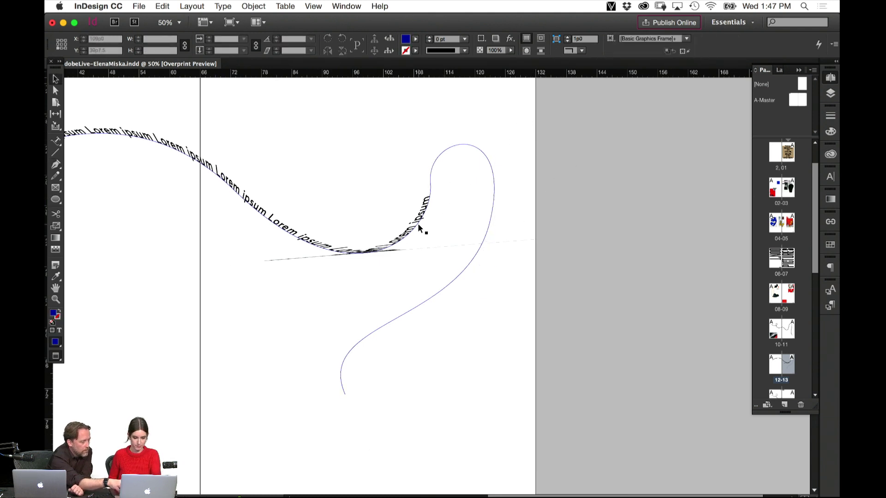
Try to continue the path farther down page 13 from its lower endpoint with the Pen tool.
{"action": "key", "text": "super+minus"}
{"action": "key", "text": "super+minus"}
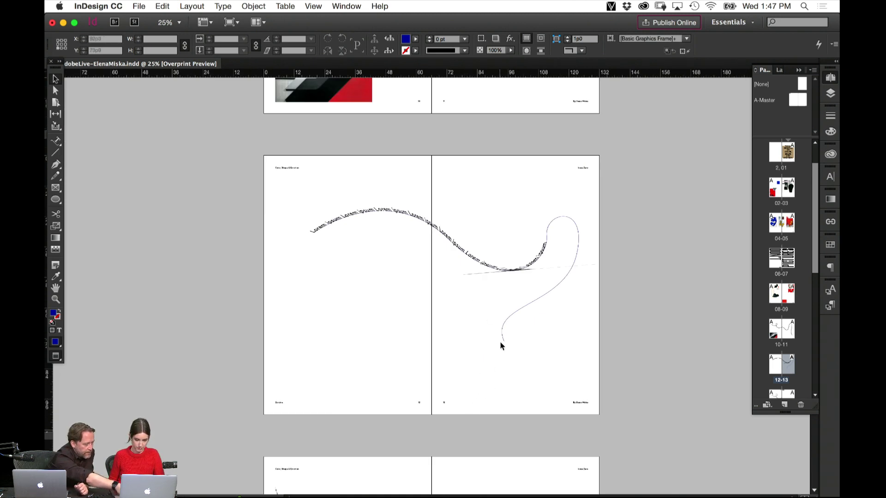
{"action": "key", "text": "p"}
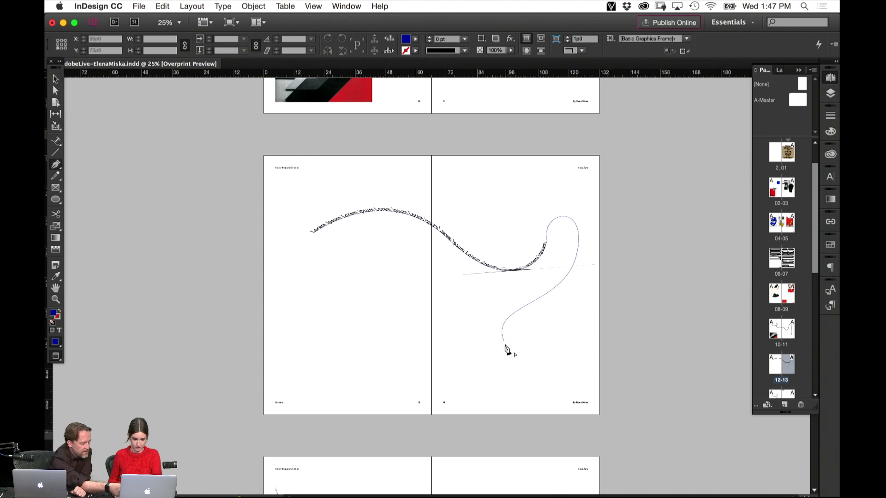
{"action": "left_click", "coordinate": [504, 342]}
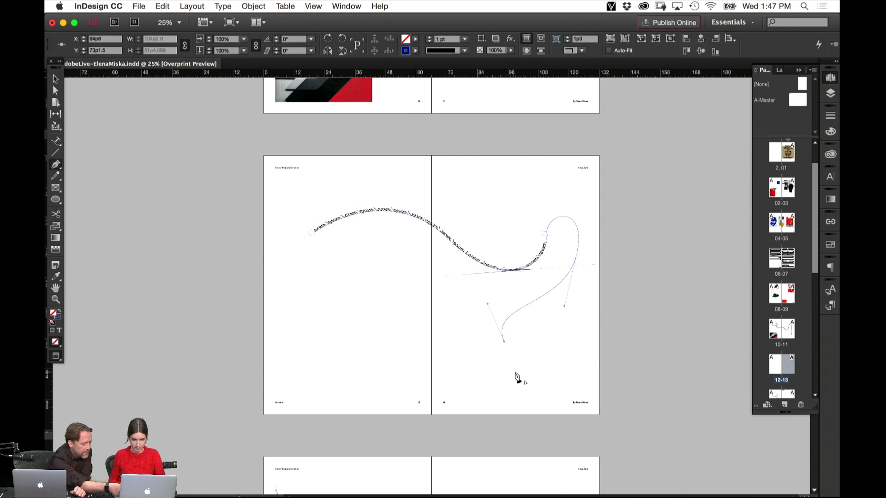
{"action": "left_click_drag", "start_coordinate": [514, 381], "coordinate": [502, 395]}
{"action": "left_click", "coordinate": [506, 396]}
{"action": "key", "text": "v"}
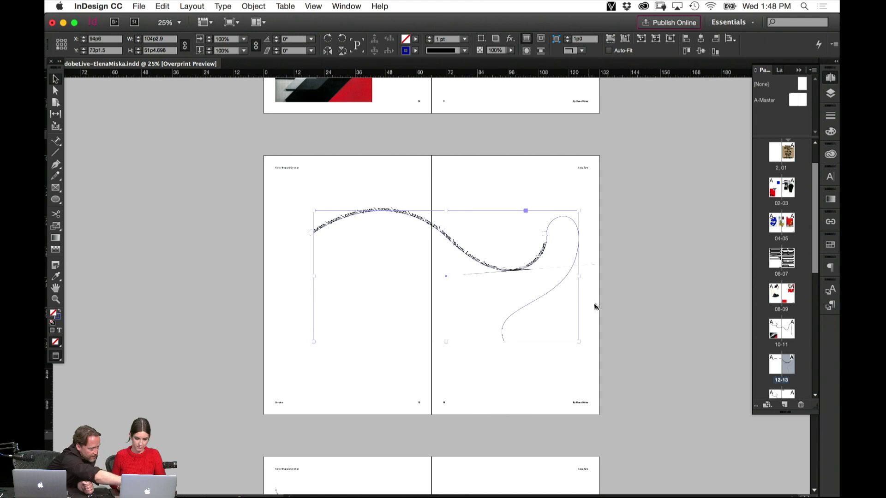
{"action": "left_click", "coordinate": [491, 328]}
{"action": "left_click", "coordinate": [507, 344]}
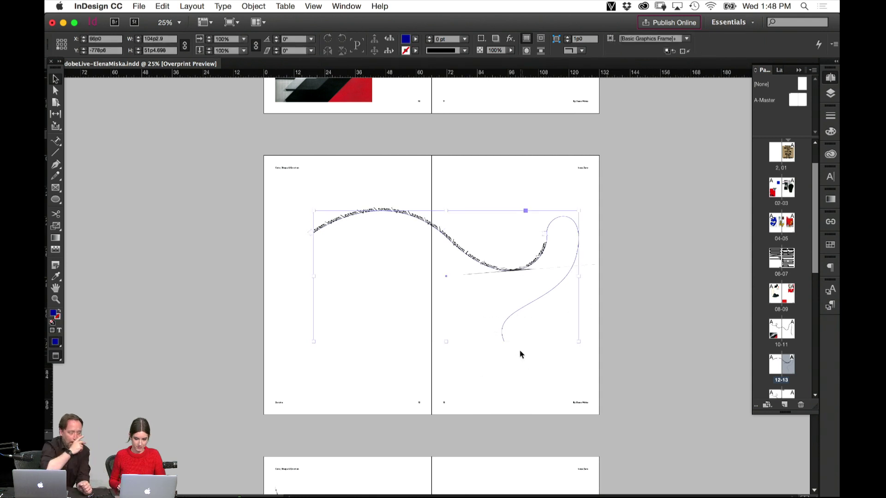
{"action": "left_click", "coordinate": [656, 228]}
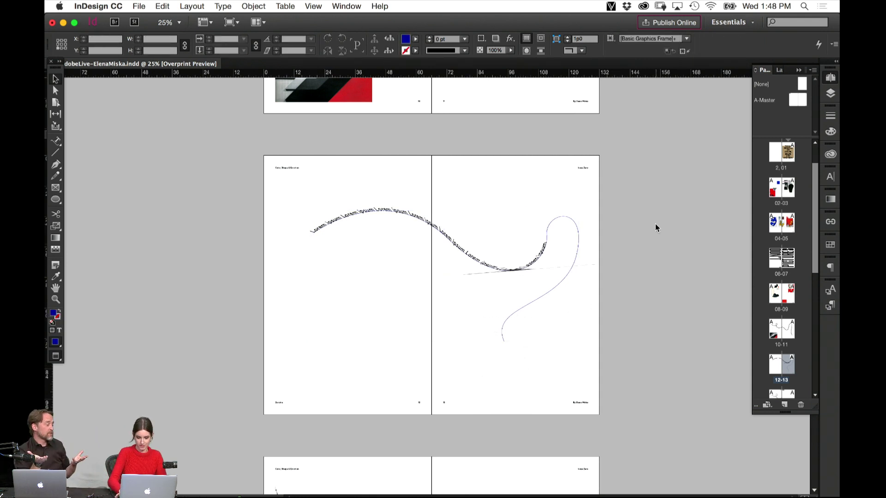
Examine how the Gravity effect distorts the lettering along the curve on pages 12-13.
{"action": "key", "text": "super+equal"}
{"action": "key", "text": "super+equal"}
{"action": "scroll", "coordinate": [551, 378], "scroll_direction": "up", "scroll_amount": 5}
{"action": "scroll", "coordinate": [550, 379], "scroll_direction": "right", "scroll_amount": 4}
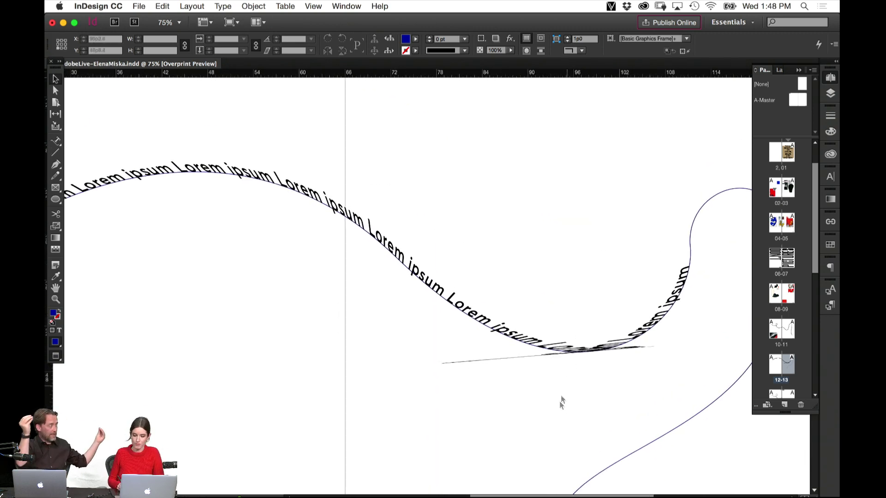
{"action": "left_click", "coordinate": [599, 350]}
{"action": "key", "text": "a"}
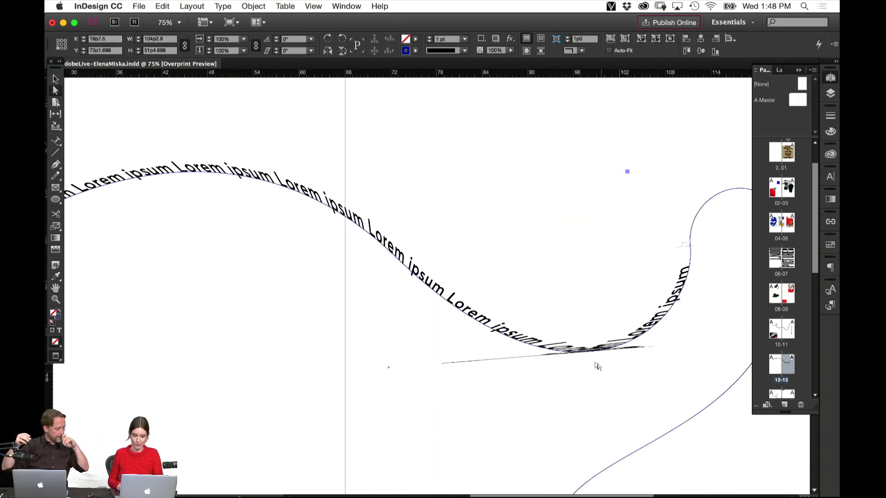
{"action": "scroll", "coordinate": [533, 260], "scroll_direction": "down", "scroll_amount": 6}
{"action": "scroll", "coordinate": [533, 260], "scroll_direction": "right", "scroll_amount": 4}
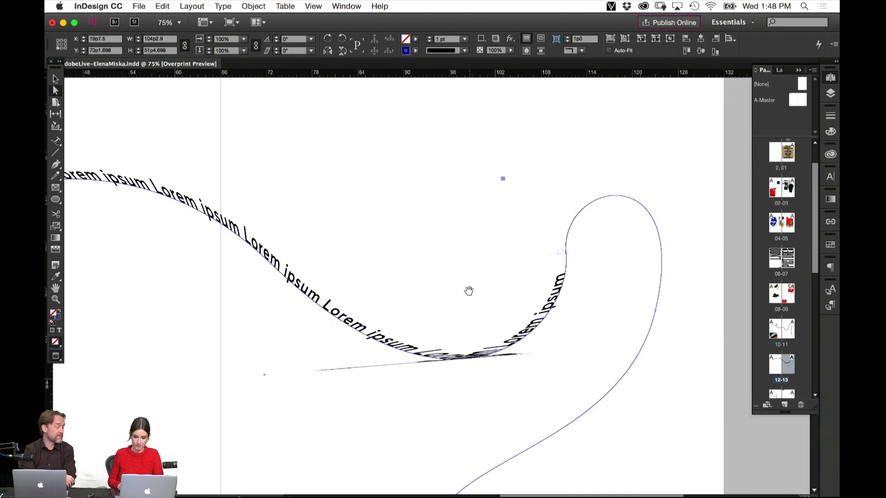
{"action": "key", "text": "super+minus"}
{"action": "key", "text": "super+minus"}
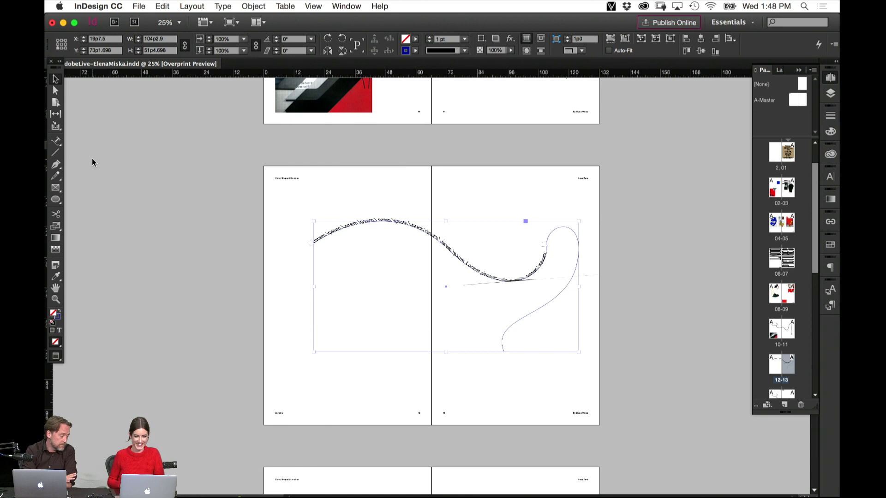
Try the Skew effect on the S-shaped path text of spread 12-13.
{"action": "double_click", "coordinate": [57, 141]}
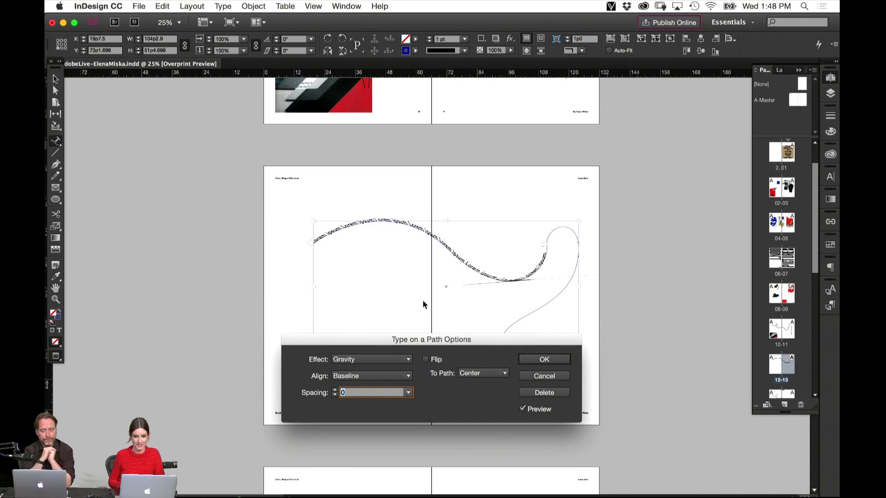
{"action": "left_click", "coordinate": [405, 360]}
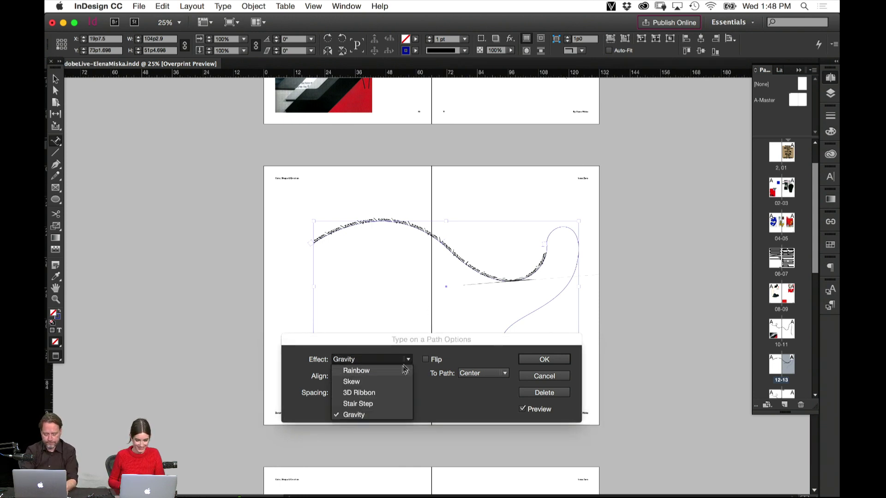
{"action": "left_click", "coordinate": [391, 382]}
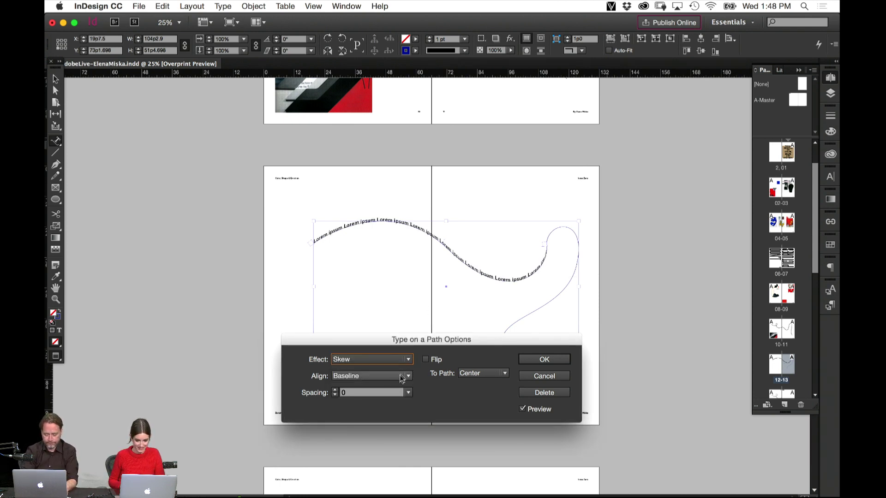
{"action": "left_click", "coordinate": [545, 376]}
Try the Stair Step, 3D Ribbon, Skew and Rainbow effects on the path text at a closer zoom.
{"action": "key", "text": "super+equal"}
{"action": "key", "text": "super+equal"}
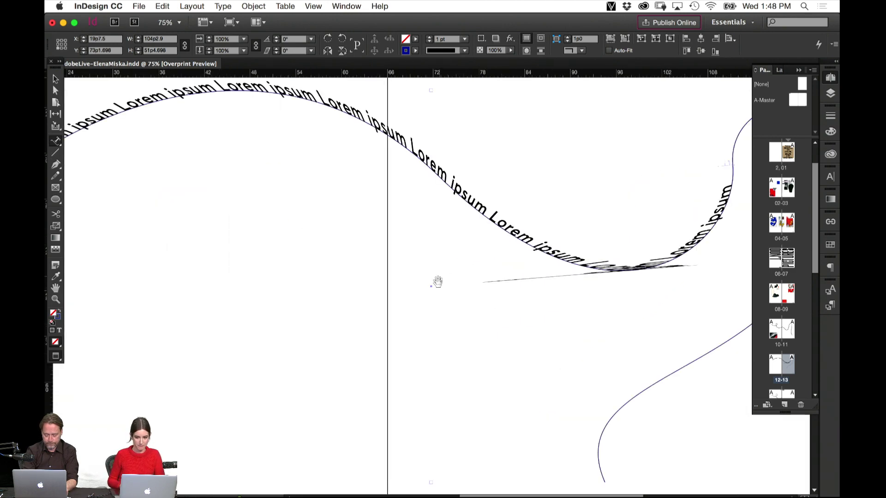
{"action": "left_click_drag", "start_coordinate": [437, 282], "coordinate": [504, 371]}
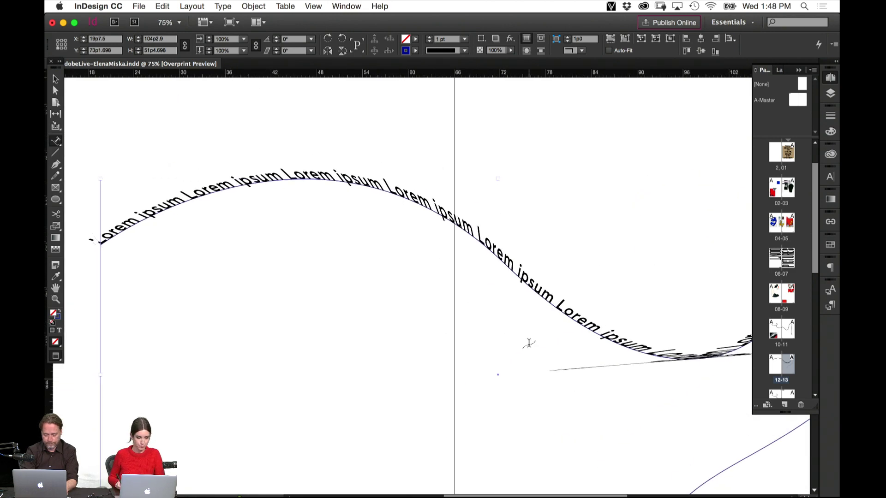
{"action": "double_click", "coordinate": [59, 144]}
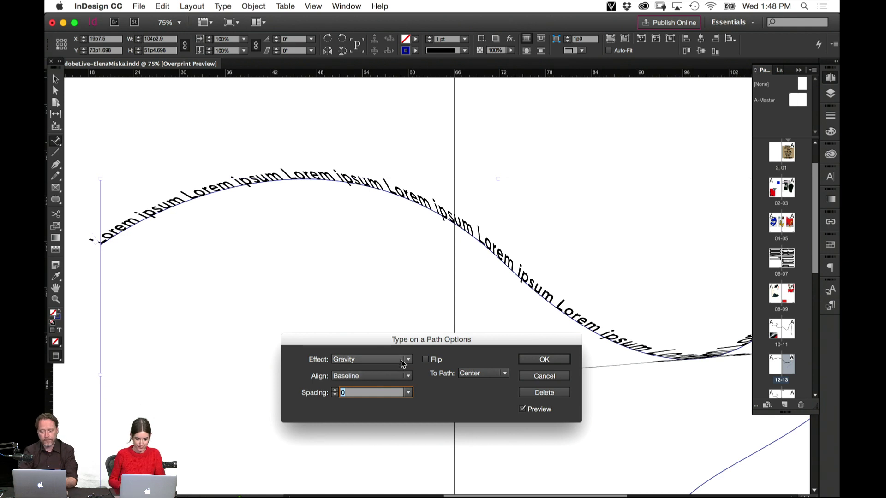
{"action": "left_click", "coordinate": [371, 359]}
{"action": "left_click", "coordinate": [394, 402]}
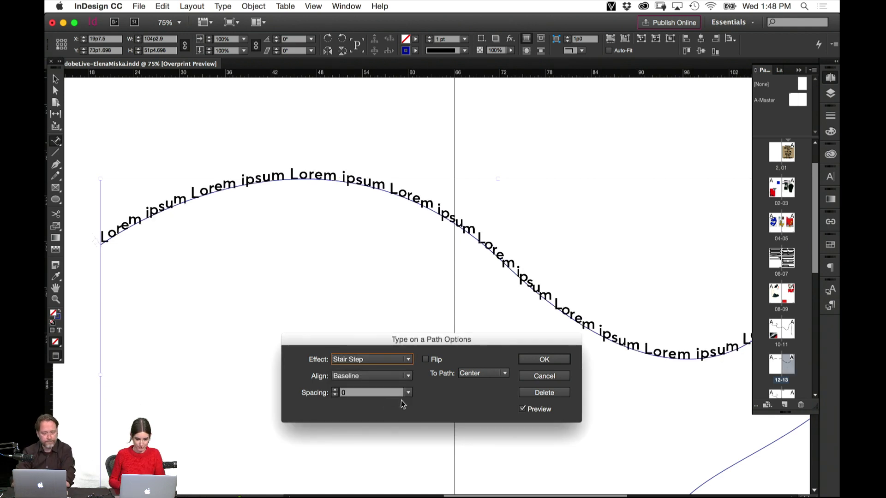
{"action": "left_click", "coordinate": [402, 360]}
{"action": "left_click", "coordinate": [396, 392]}
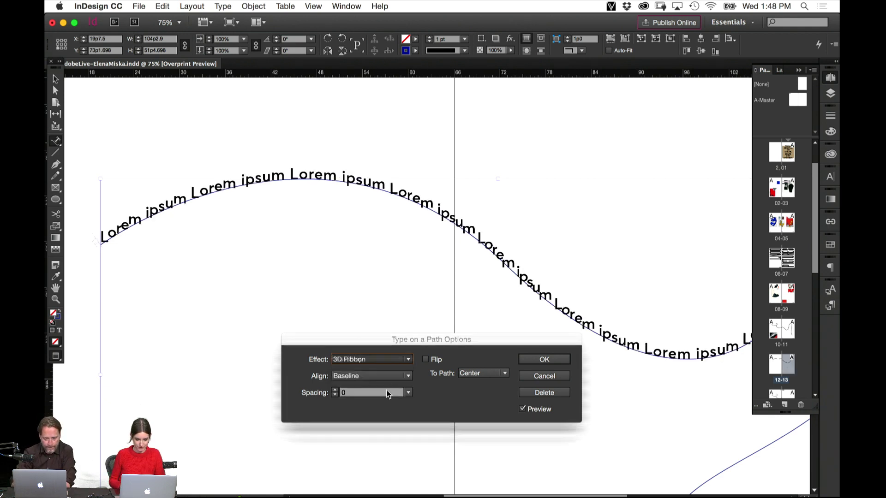
{"action": "left_click", "coordinate": [405, 362]}
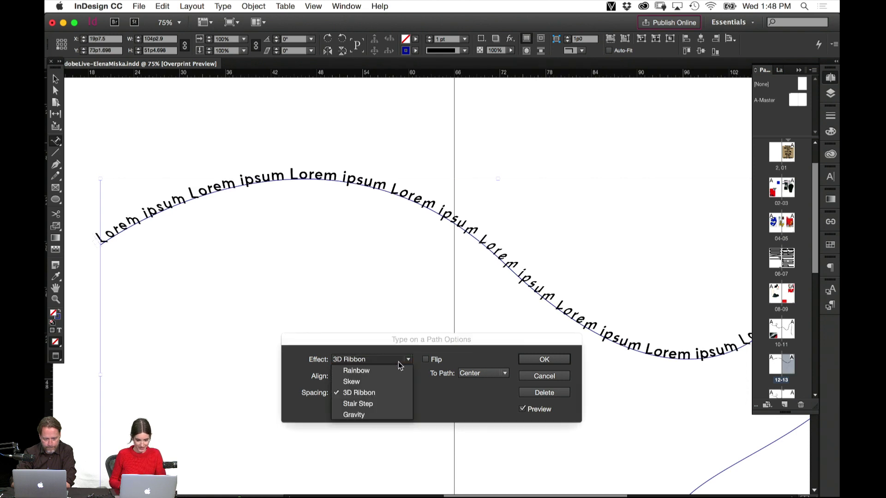
{"action": "left_click", "coordinate": [393, 383]}
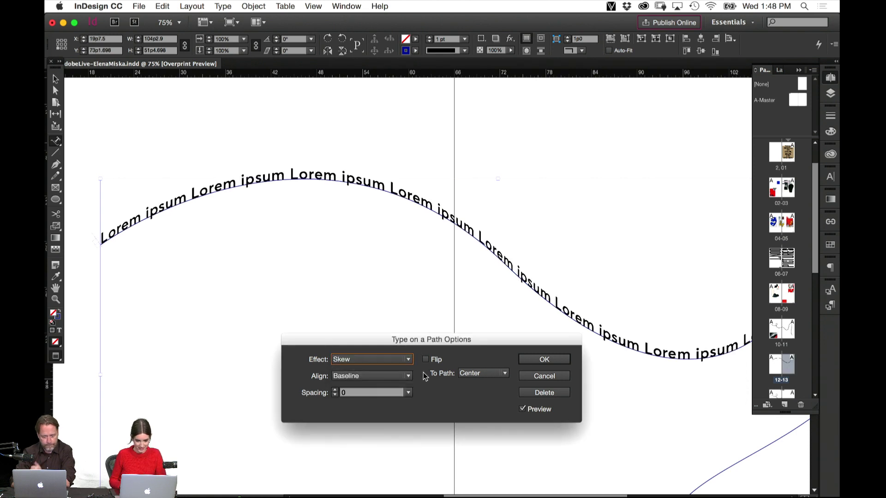
{"action": "left_click", "coordinate": [410, 361]}
{"action": "left_click", "coordinate": [405, 370]}
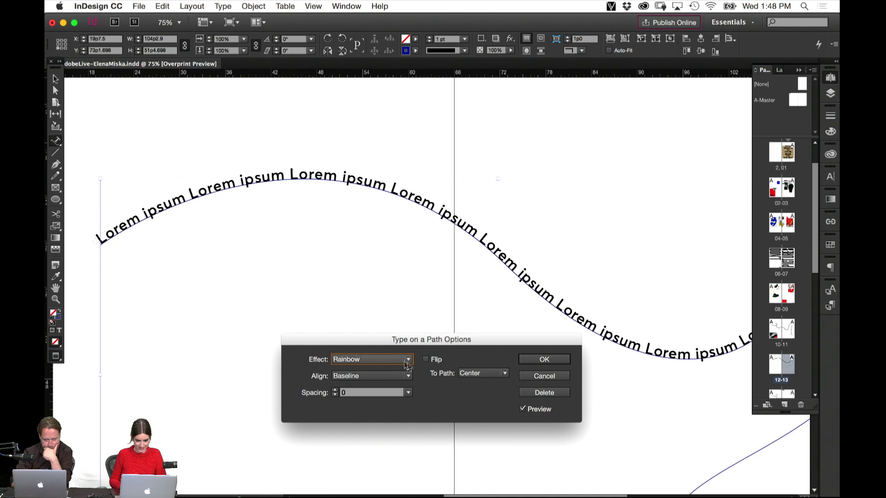
{"action": "left_click", "coordinate": [544, 376]}
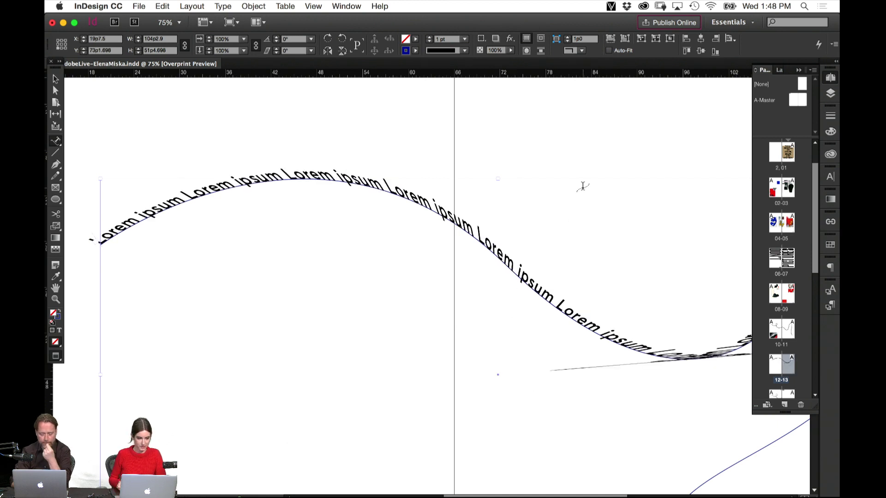
Move spread 12-13 with the S-shaped path text behind the blank spread 16-17.
{"action": "left_click", "coordinate": [208, 115]}
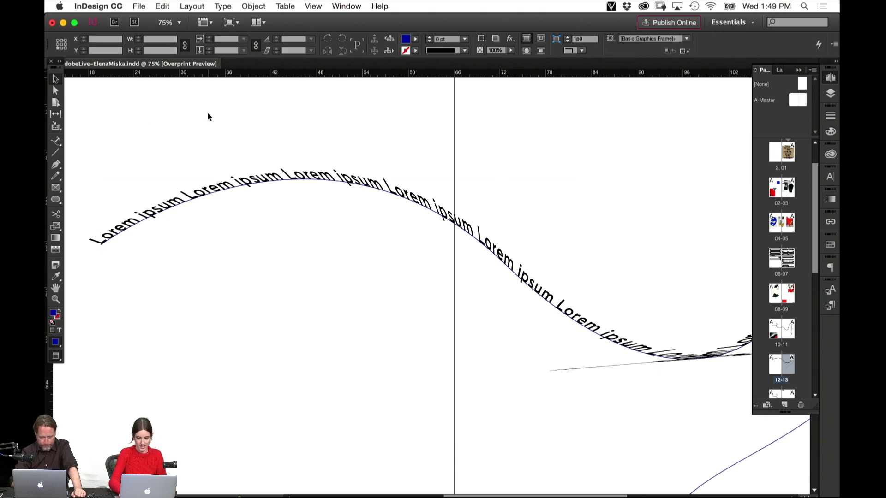
{"action": "key", "text": "super+minus"}
{"action": "key", "text": "super+minus"}
{"action": "key", "text": "super+minus"}
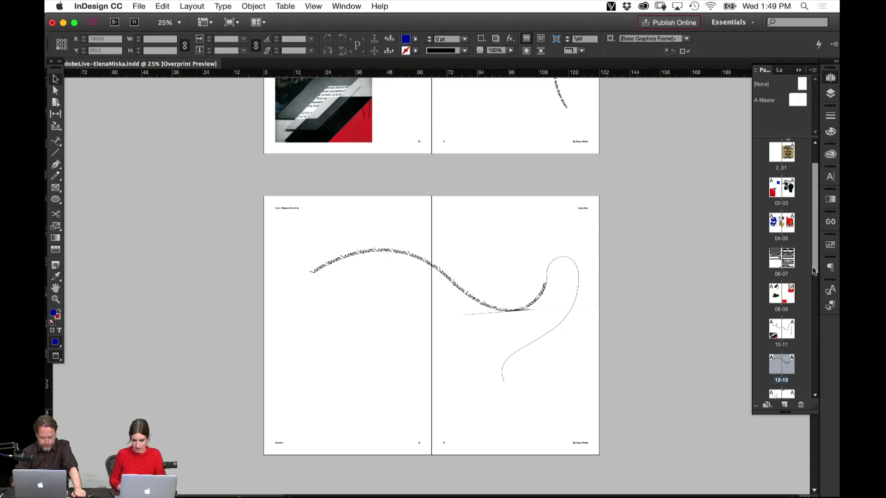
{"action": "scroll", "coordinate": [791, 266], "scroll_direction": "down", "scroll_amount": 3}
{"action": "scroll", "coordinate": [815, 286], "scroll_direction": "down", "scroll_amount": 3}
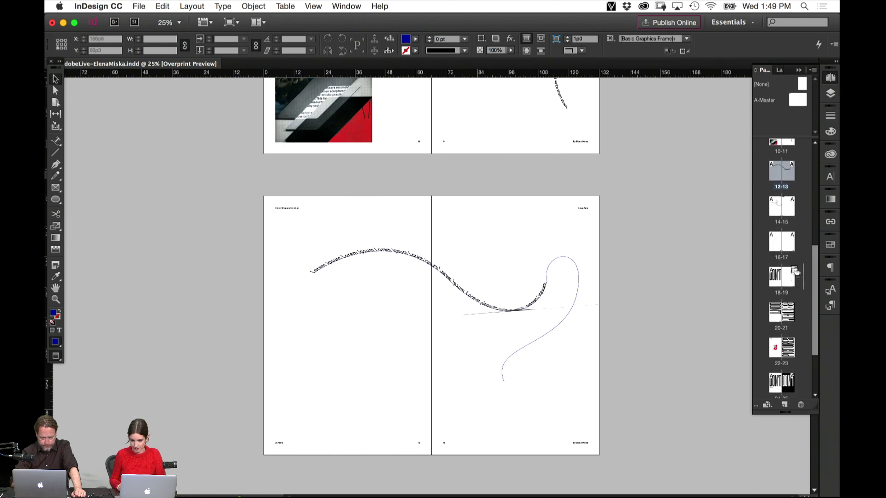
{"action": "double_click", "coordinate": [792, 245]}
Move the looping path text on spread 10-11 straight down to Y 93p0.
{"action": "scroll", "coordinate": [536, 180], "scroll_direction": "up", "scroll_amount": 15}
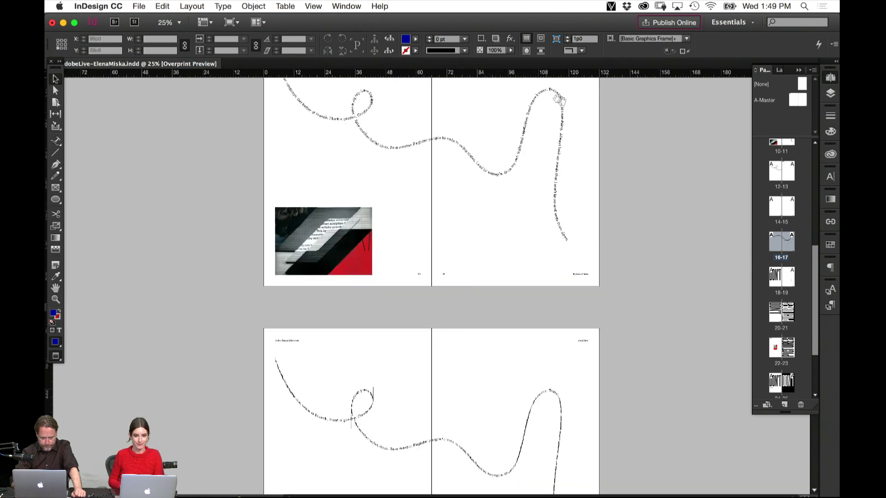
{"action": "left_click_drag", "start_coordinate": [526, 184], "coordinate": [496, 194]}
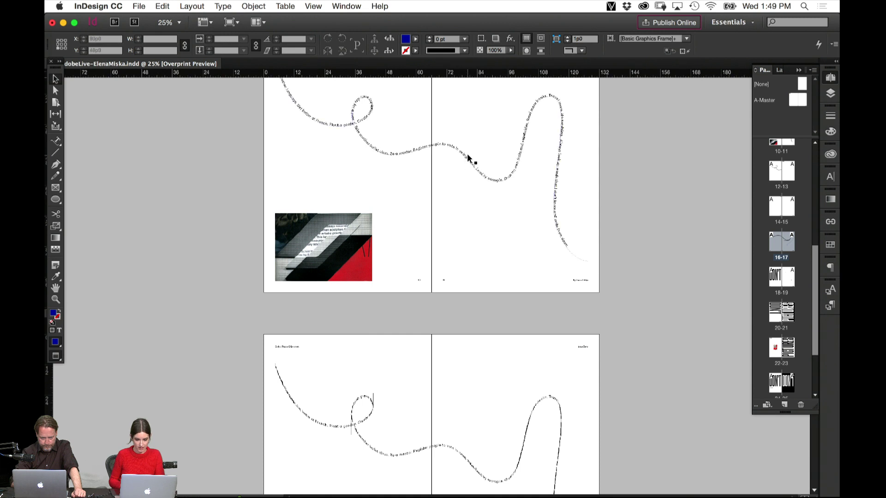
{"action": "scroll", "coordinate": [471, 166], "scroll_direction": "up", "scroll_amount": 3}
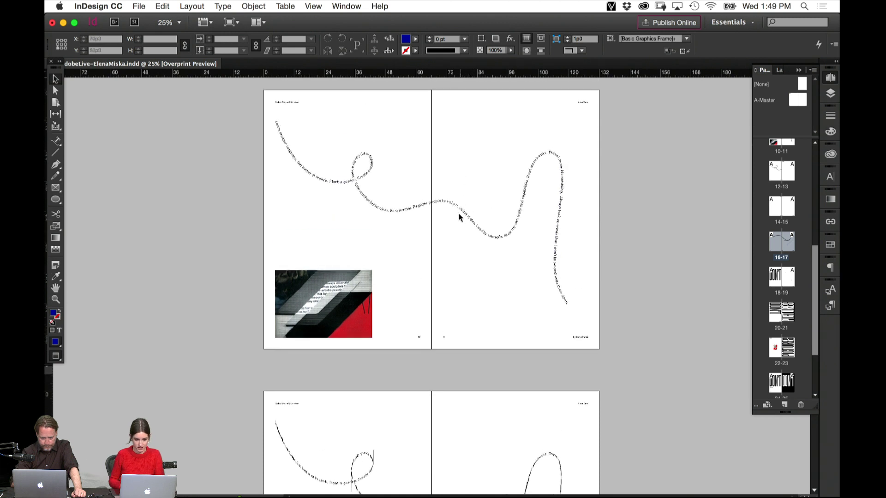
{"action": "left_click", "coordinate": [461, 212]}
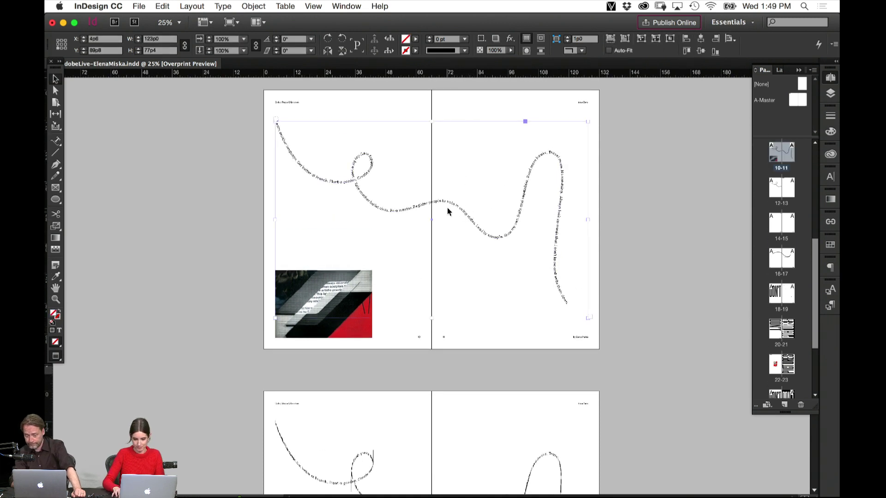
{"action": "key", "text": "shift+Down"}
{"action": "key", "text": "shift+Down"}
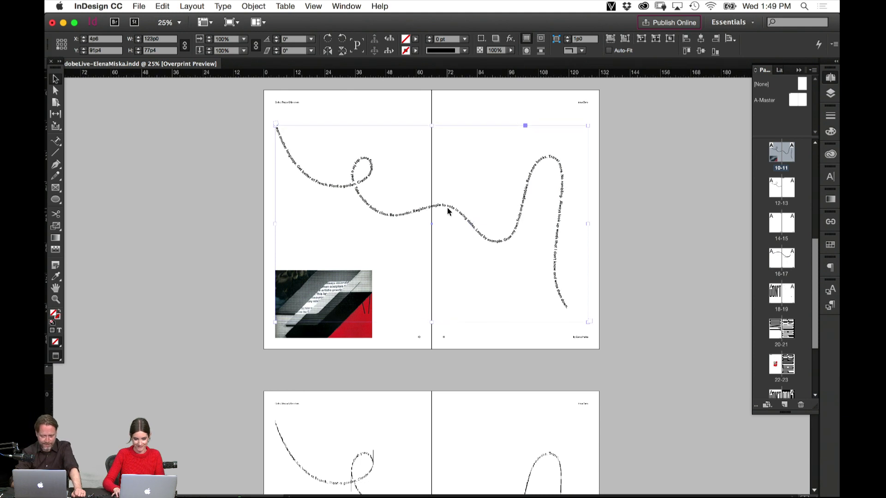
{"action": "key", "text": "shift+Down"}
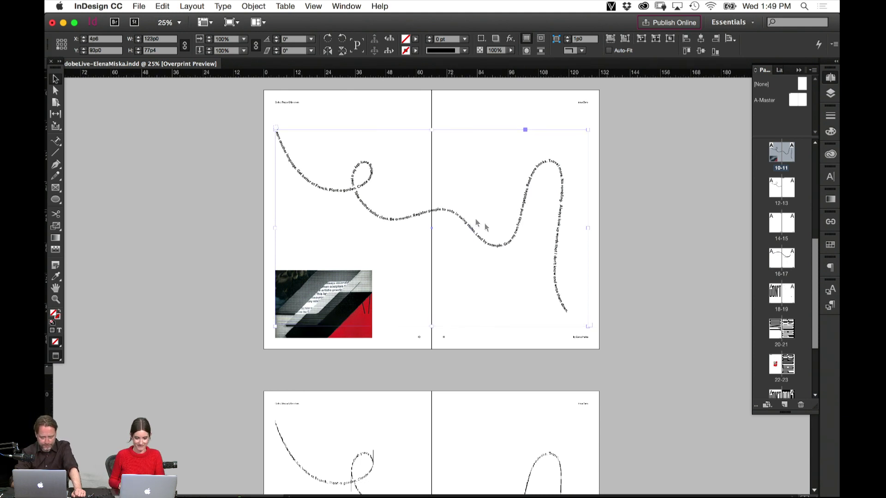
{"action": "left_click", "coordinate": [634, 243]}
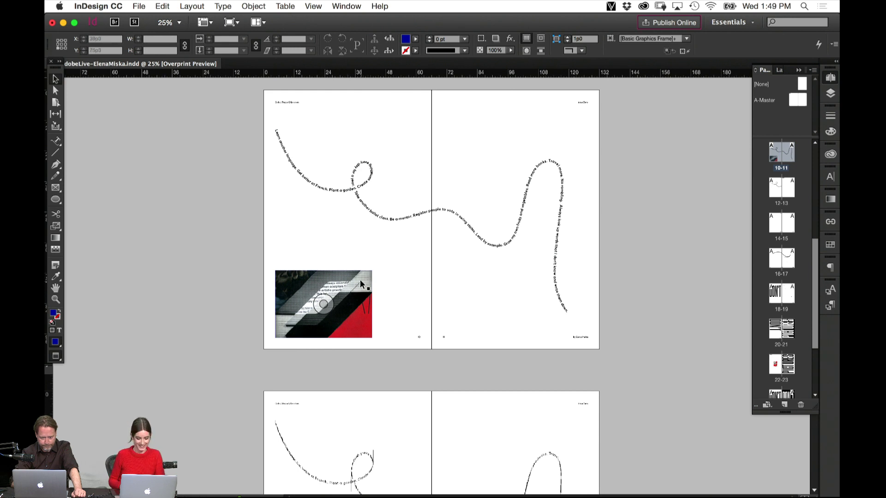
Display the layout guides and nudge the looping path text on spread 10-11 down to Y 95p1.
{"action": "key", "text": "w"}
{"action": "key", "text": "super+equal"}
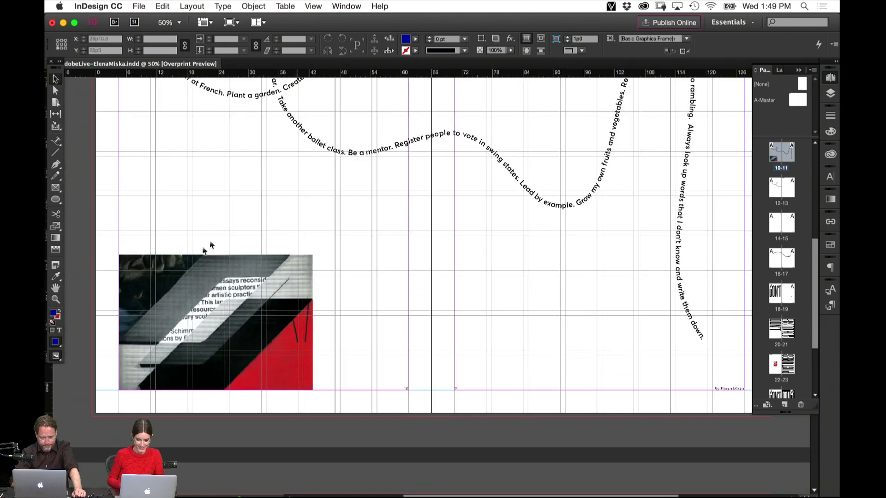
{"action": "left_click_drag", "start_coordinate": [713, 298], "coordinate": [659, 339]}
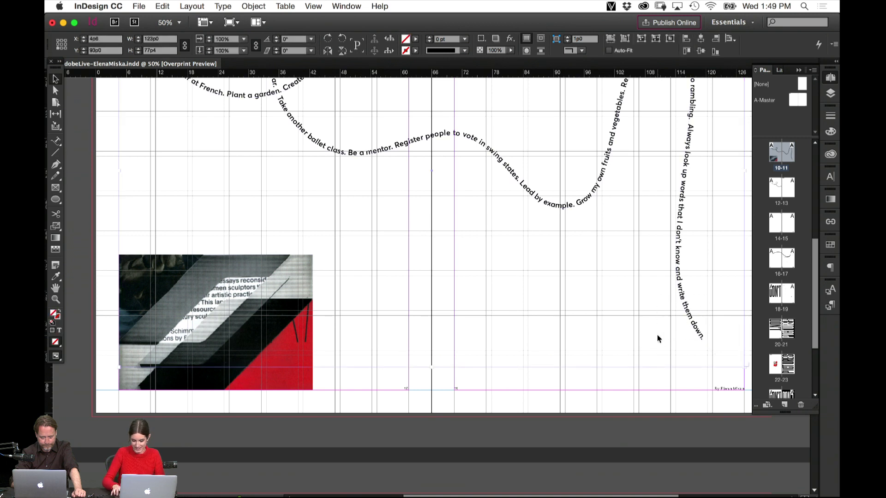
{"action": "key", "text": "Down"}
{"action": "key", "text": "Down"}
{"action": "key", "text": "Down"}
{"action": "key", "text": "Down"}
{"action": "key", "text": "Down"}
{"action": "key", "text": "Down"}
{"action": "key", "text": "Down"}
{"action": "key", "text": "Down"}
{"action": "key", "text": "Down"}
{"action": "key", "text": "Down"}
{"action": "key", "text": "Down"}
{"action": "key", "text": "Down"}
{"action": "key", "text": "Down"}
{"action": "key", "text": "Down"}
{"action": "key", "text": "Down"}
{"action": "key", "text": "Down"}
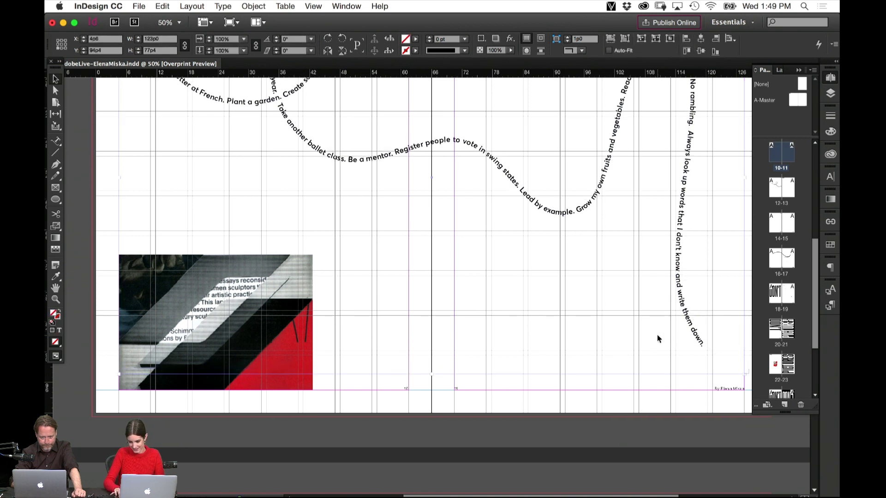
{"action": "key", "text": "Down"}
{"action": "key", "text": "Down"}
{"action": "key", "text": "Down"}
{"action": "key", "text": "Down"}
{"action": "key", "text": "Down"}
{"action": "key", "text": "Down"}
{"action": "key", "text": "Down"}
{"action": "key", "text": "Down"}
{"action": "key", "text": "Down"}
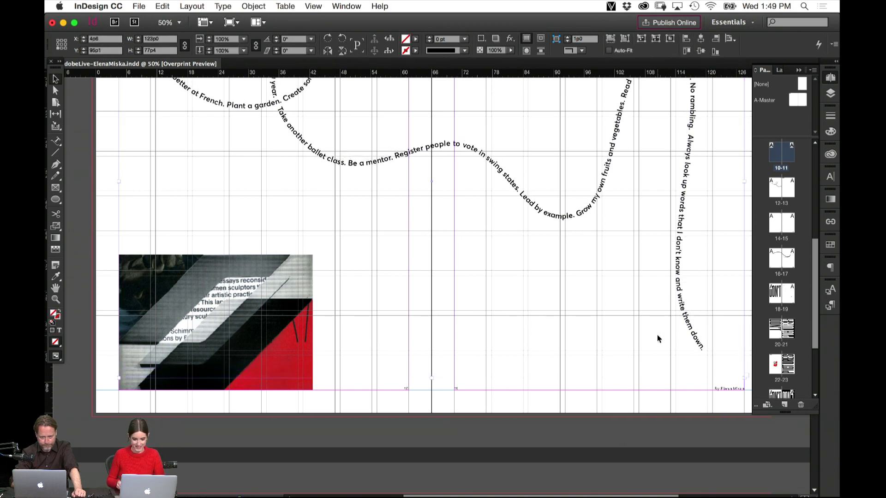
{"action": "left_click", "coordinate": [390, 429]}
Move the collage image on page 10 straight up to clear the footer, and hide the layout guides.
{"action": "left_click", "coordinate": [285, 336]}
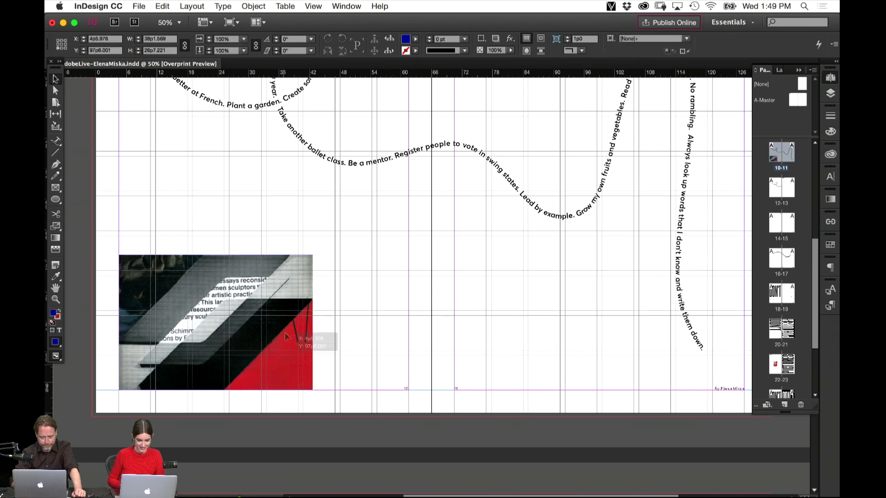
{"action": "left_click_drag", "start_coordinate": [286, 336], "coordinate": [288, 333]}
{"action": "key", "text": "Escape"}
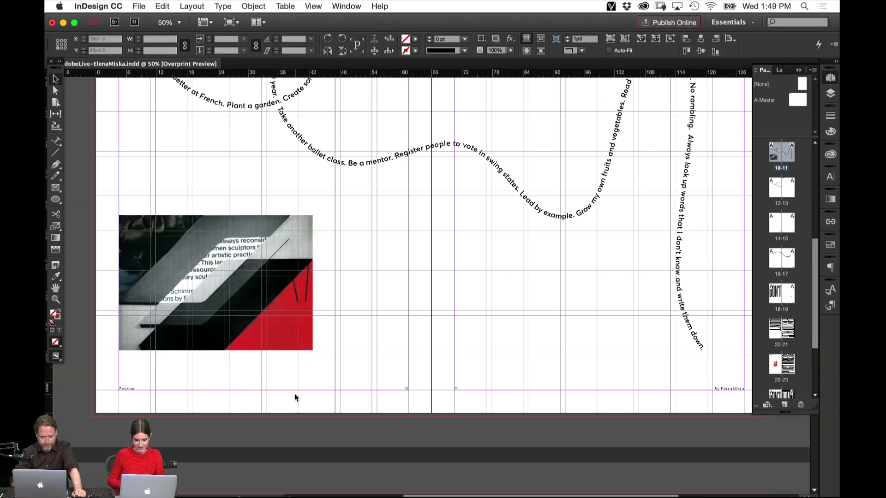
{"action": "key", "text": "w"}
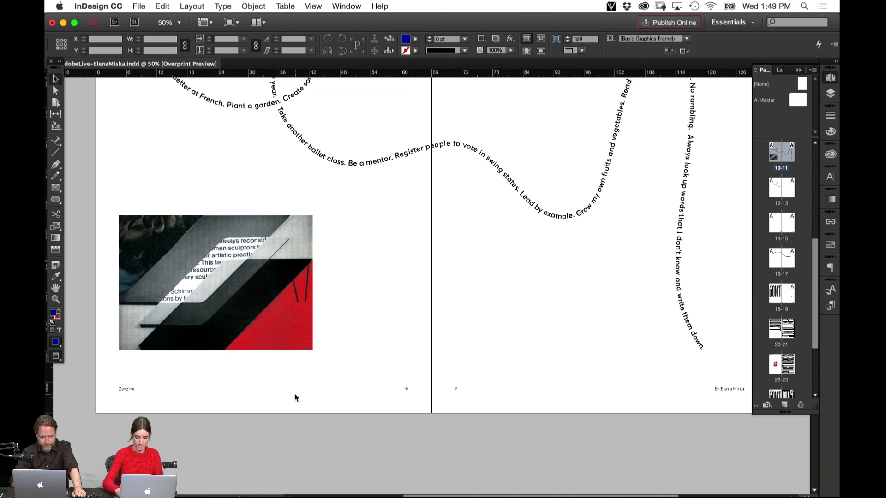
Review the overall layout of spread 10-11, its collage image up close, and the cover page.
{"action": "key", "text": "super+minus"}
{"action": "key", "text": "super+minus"}
{"action": "key", "text": "super+minus"}
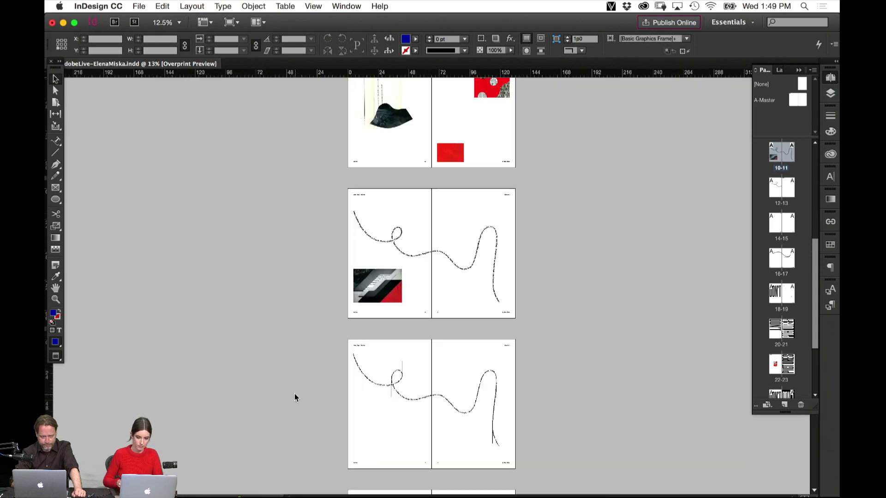
{"action": "key", "text": "super+equal"}
{"action": "key", "text": "super+equal"}
{"action": "key", "text": "super+equal"}
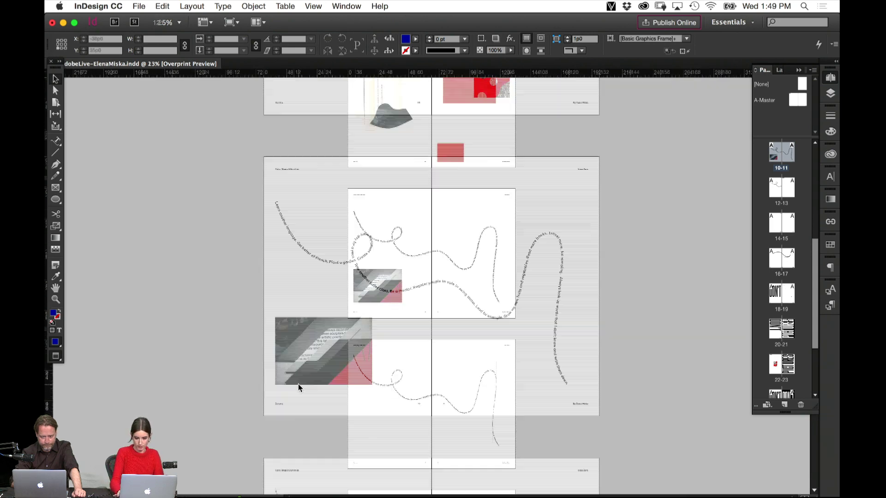
{"action": "scroll", "coordinate": [592, 281], "scroll_direction": "left", "scroll_amount": 10}
{"action": "scroll", "coordinate": [592, 281], "scroll_direction": "down", "scroll_amount": 5}
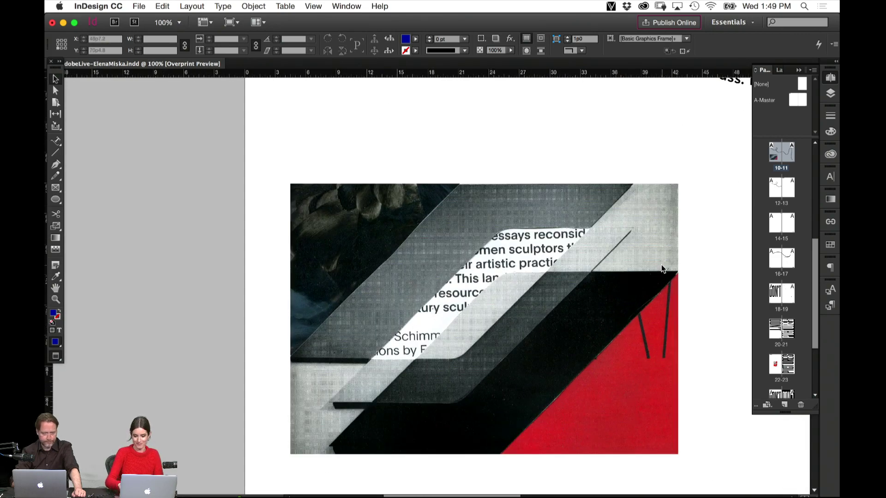
{"action": "key", "text": "super+equal"}
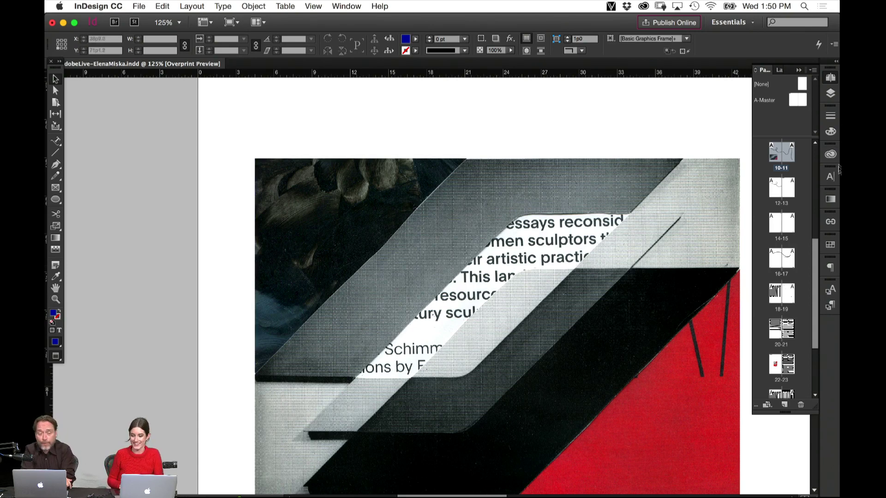
{"action": "scroll", "coordinate": [809, 181], "scroll_direction": "up", "scroll_amount": 2}
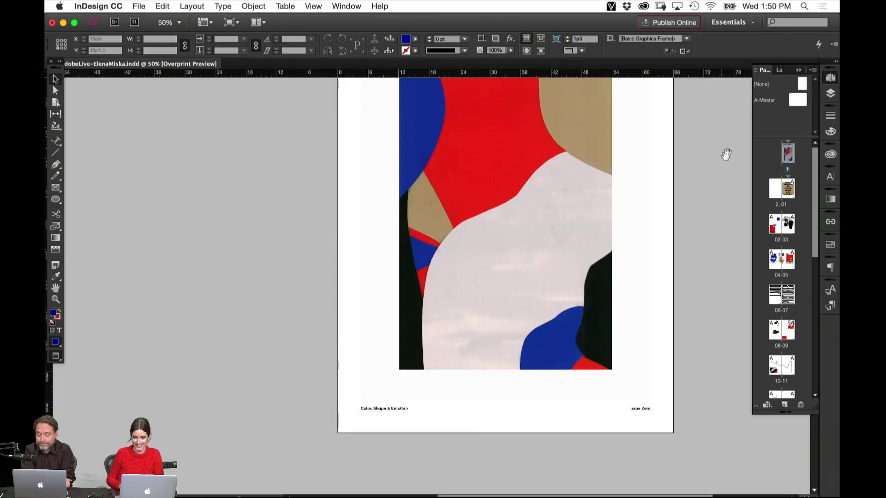
{"action": "scroll", "coordinate": [698, 318], "scroll_direction": "up", "scroll_amount": 5}
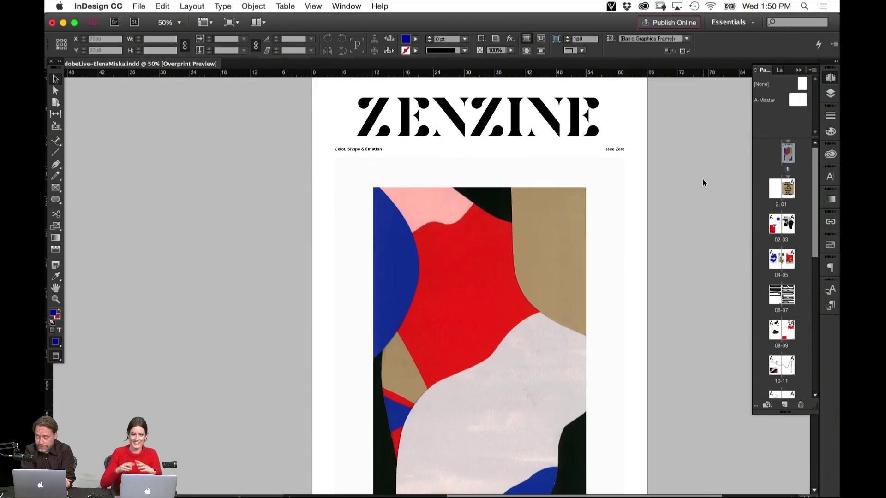